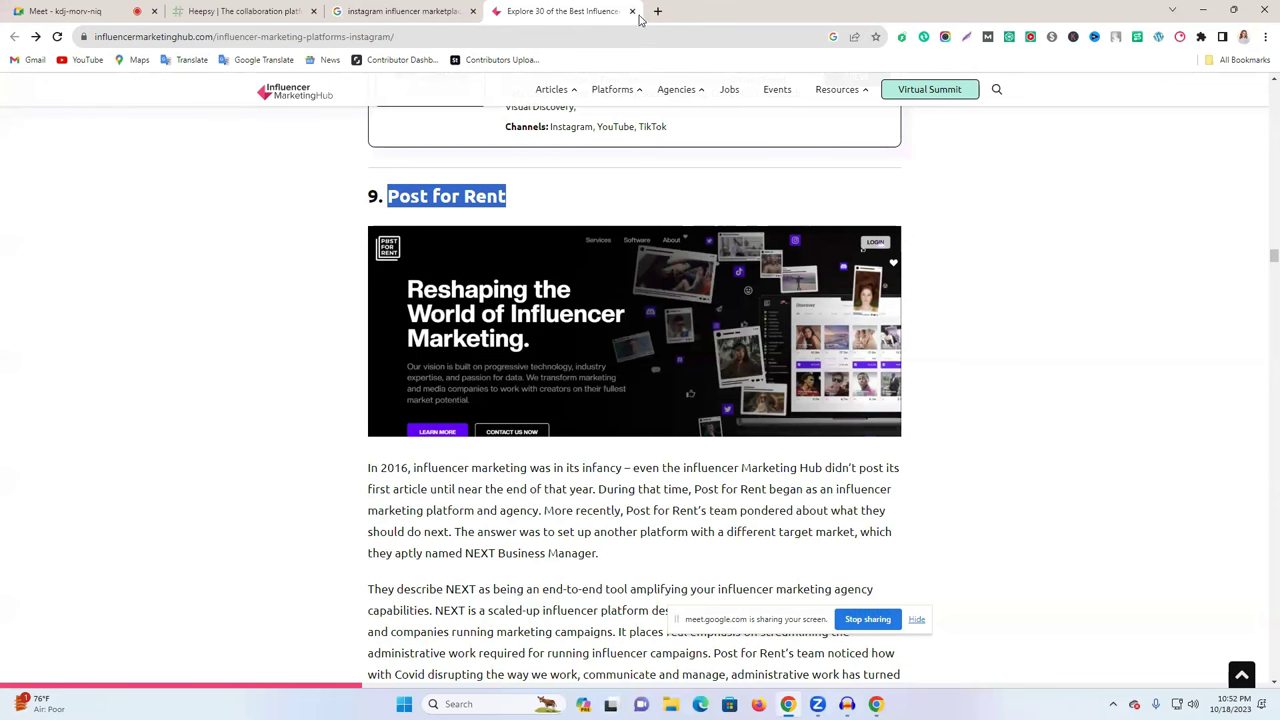
- Close the influencer marketing article and open peertopeermarketing.co's '9 Best Influencer Marketplaces' result
left_click(632, 11)
scroll(440, 288, "up", 3)
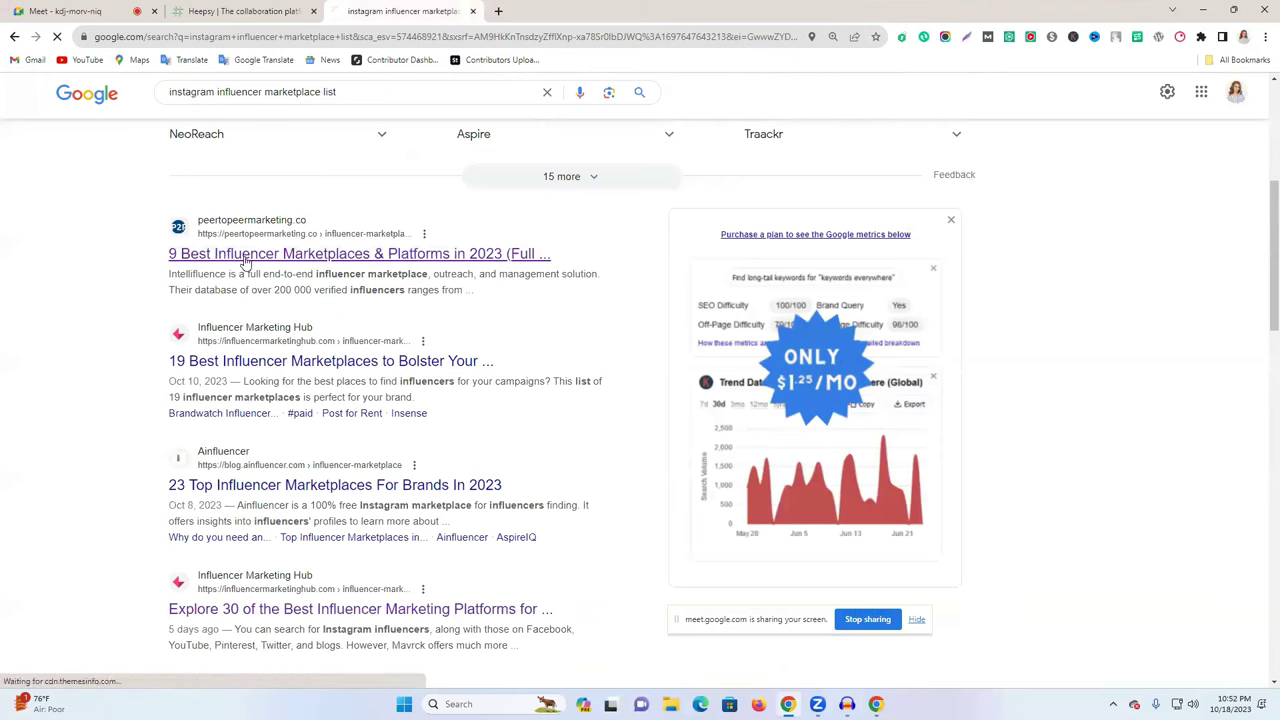
left_click(848, 236)
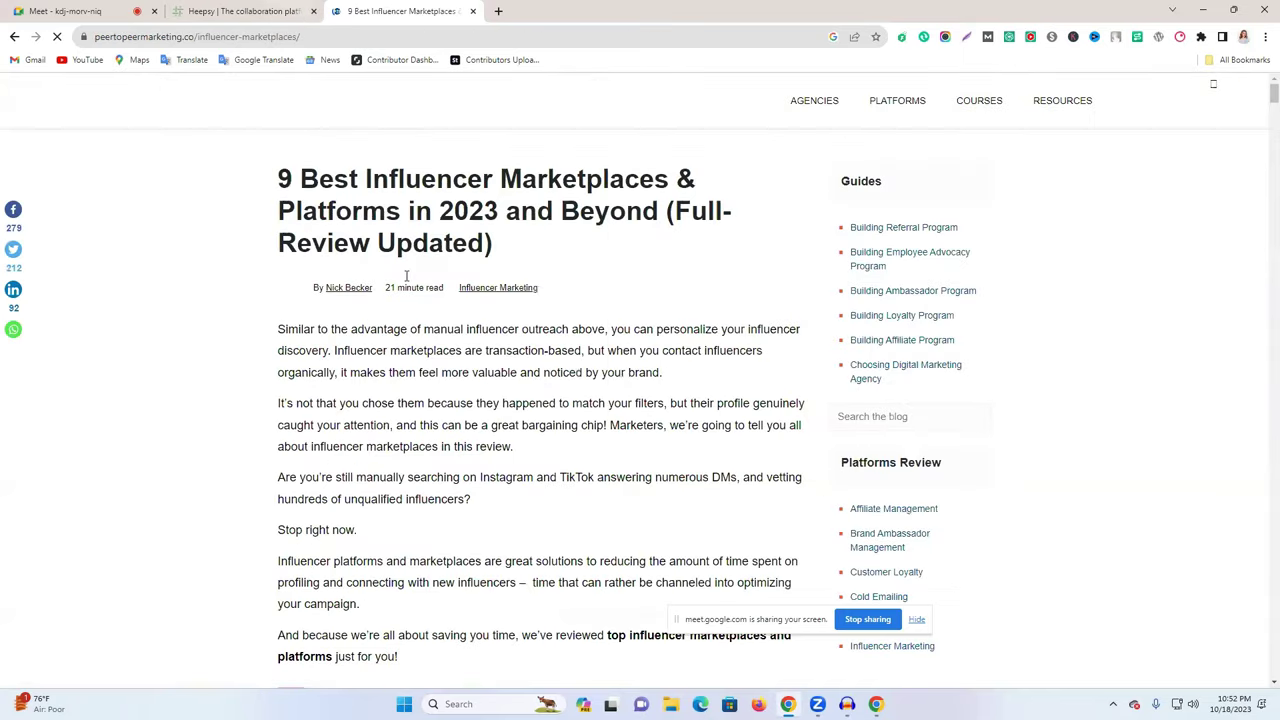
- Open Afluencer's and Scrunch's websites in new tabs from the comparison table
scroll(406, 278, "down", 10)
scroll(531, 326, "down", 5)
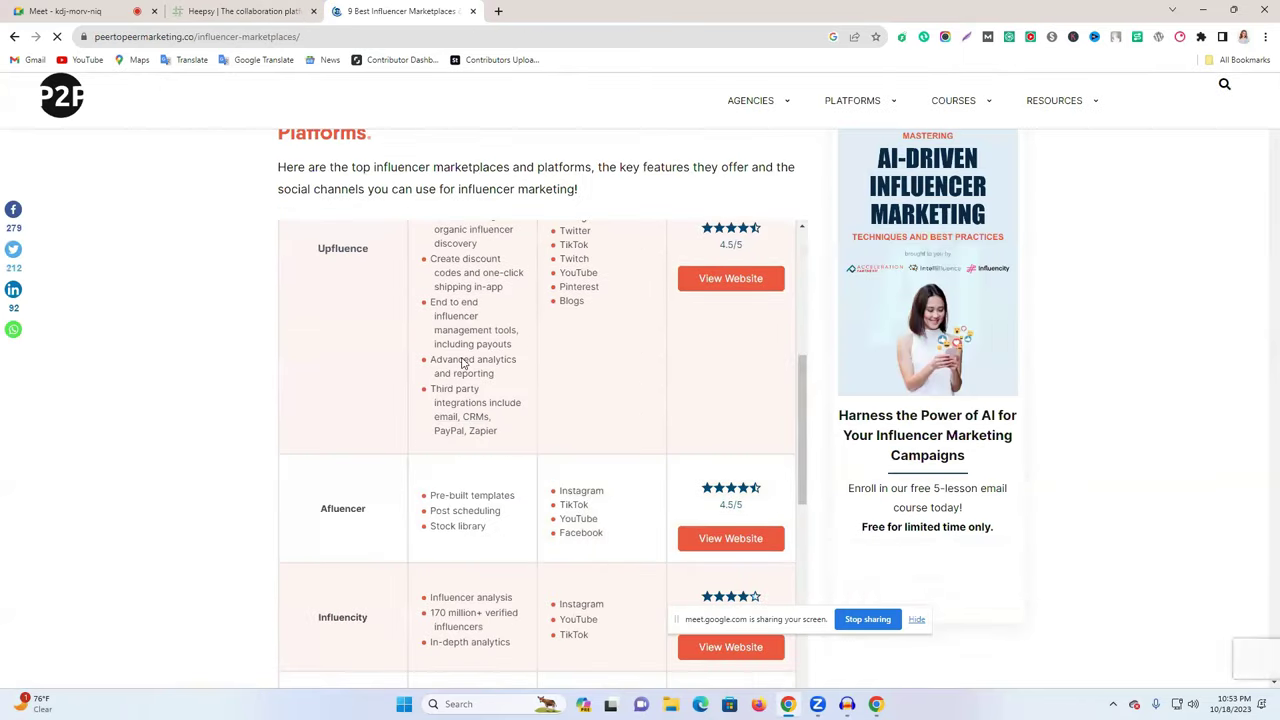
scroll(470, 364, "down", 3)
right_click(706, 404)
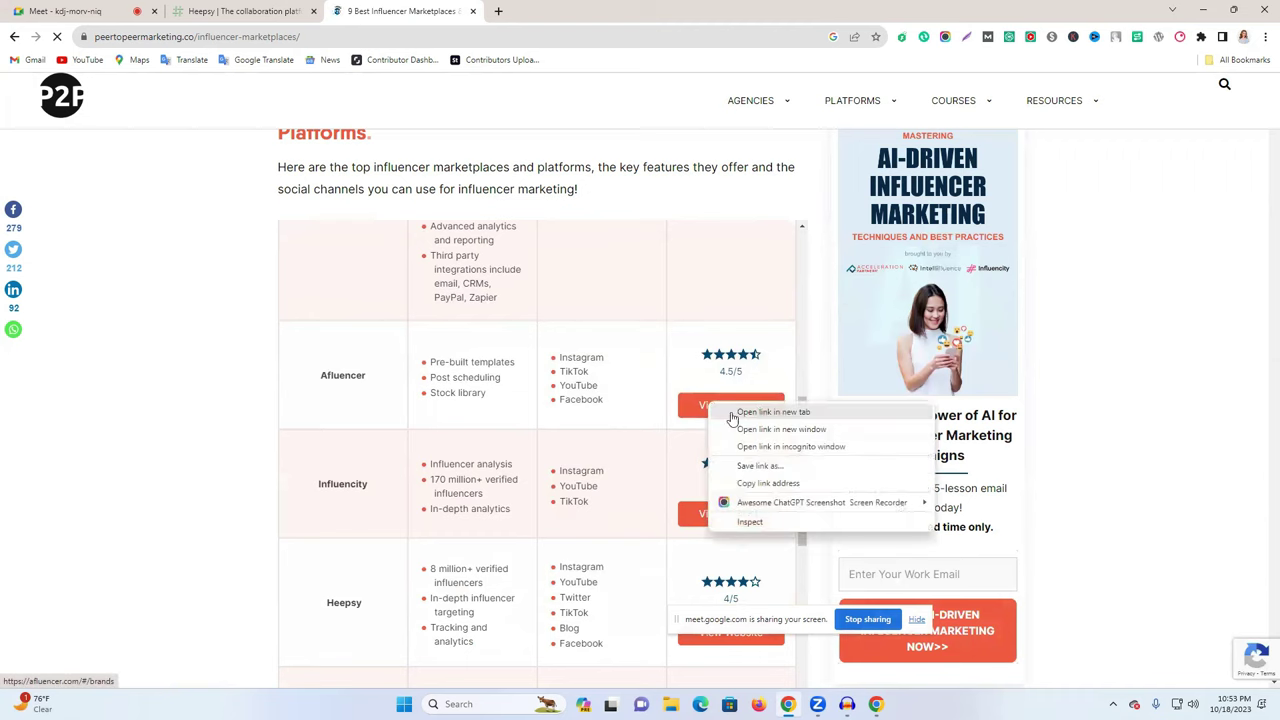
left_click(733, 417)
scroll(517, 486, "down", 3)
scroll(583, 494, "down", 3)
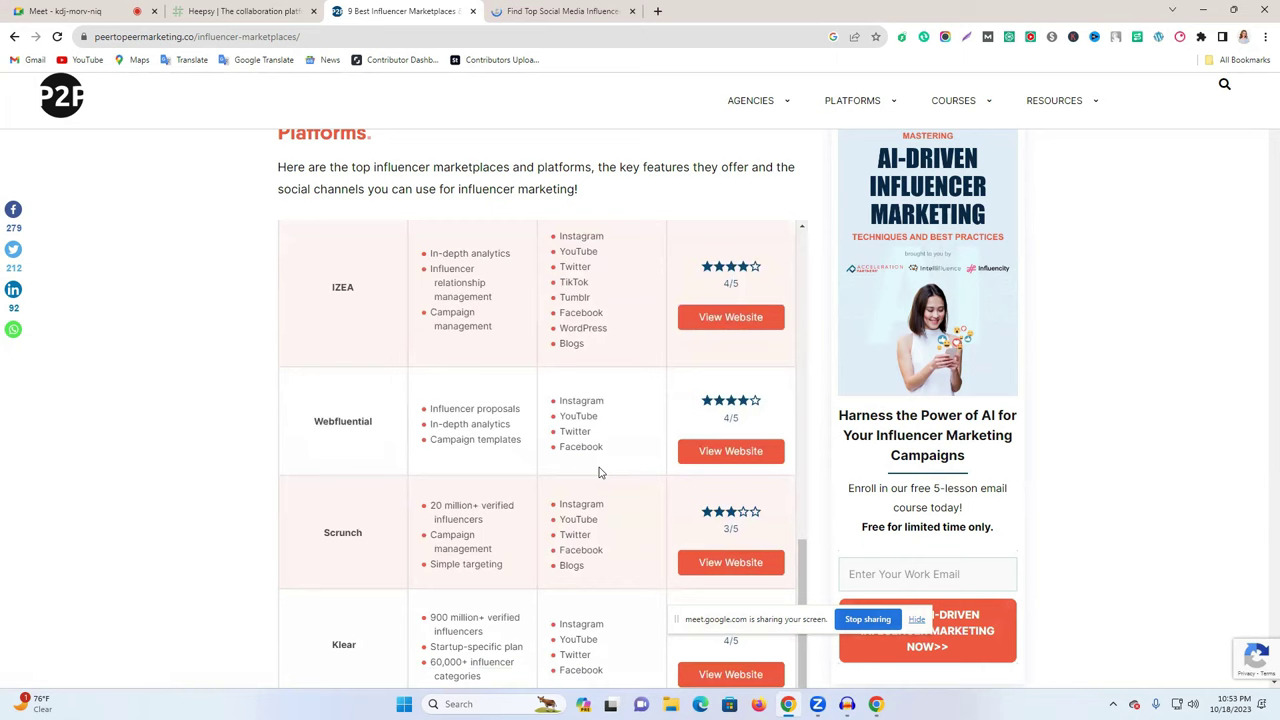
right_click(725, 561)
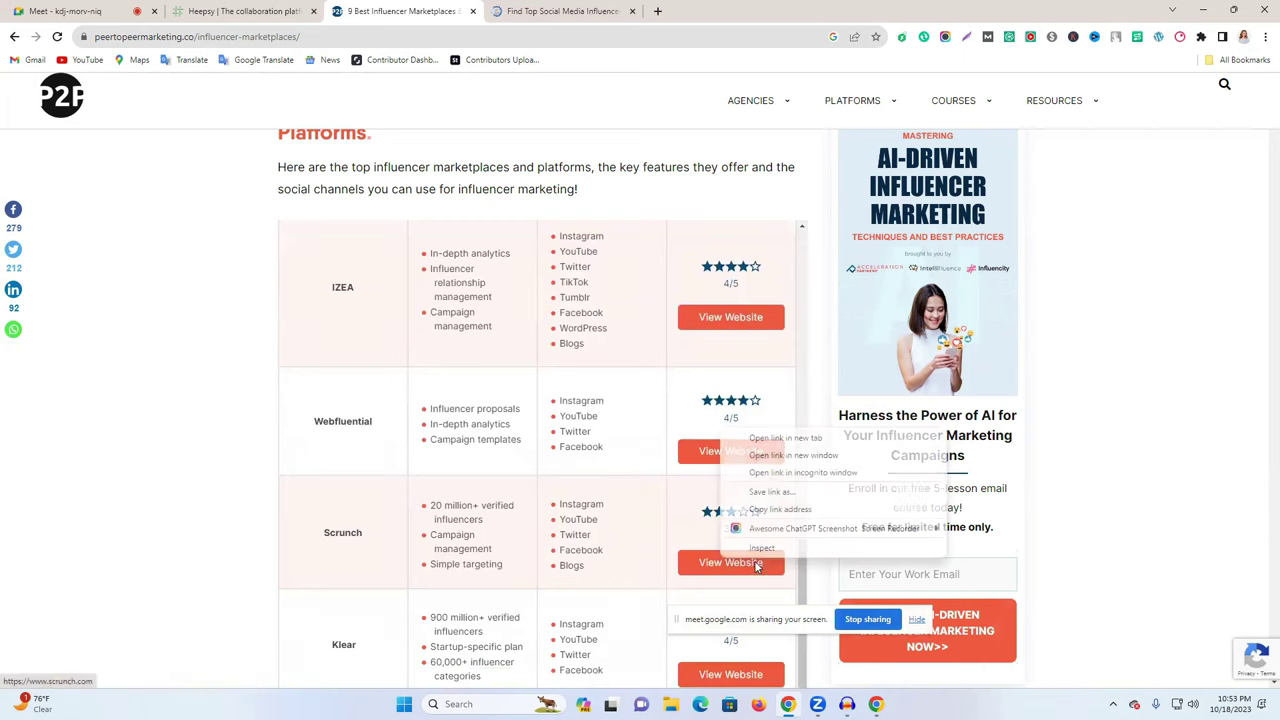
left_click(789, 440)
- Glance at Scrunch's site, close it, and open Afluencer's collabs directory
left_click(585, 12)
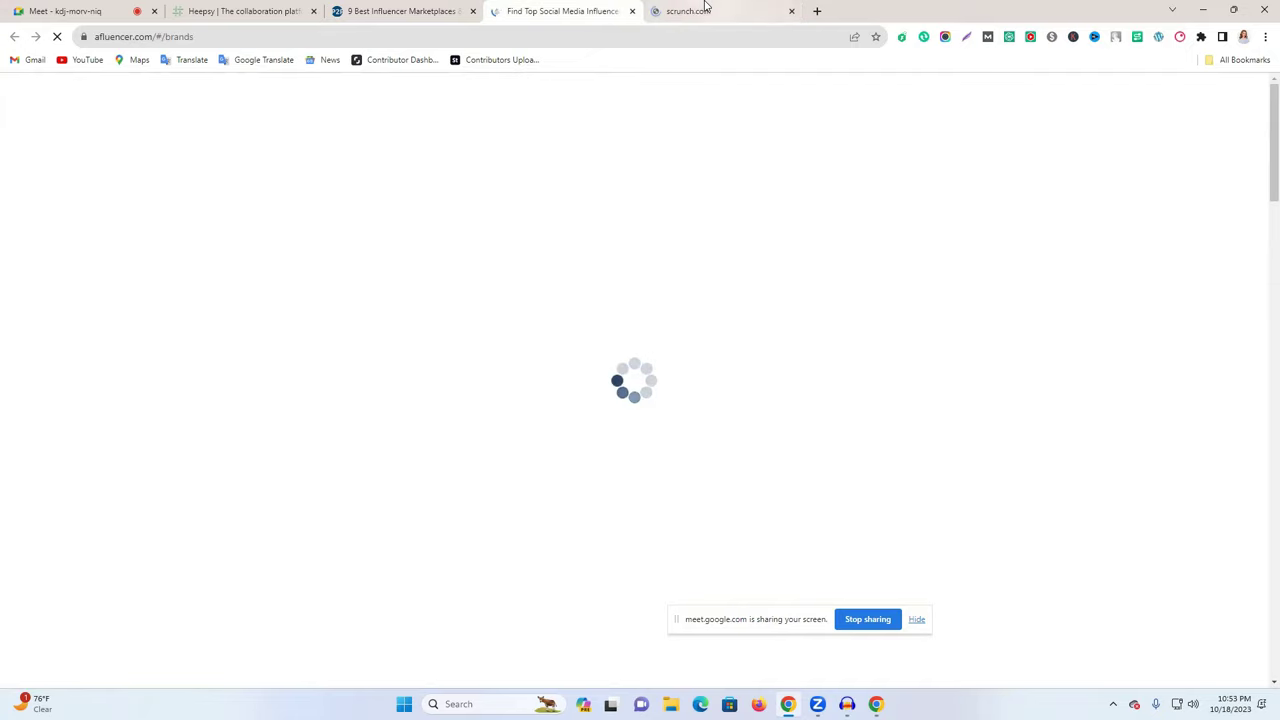
key("ctrl+Tab")
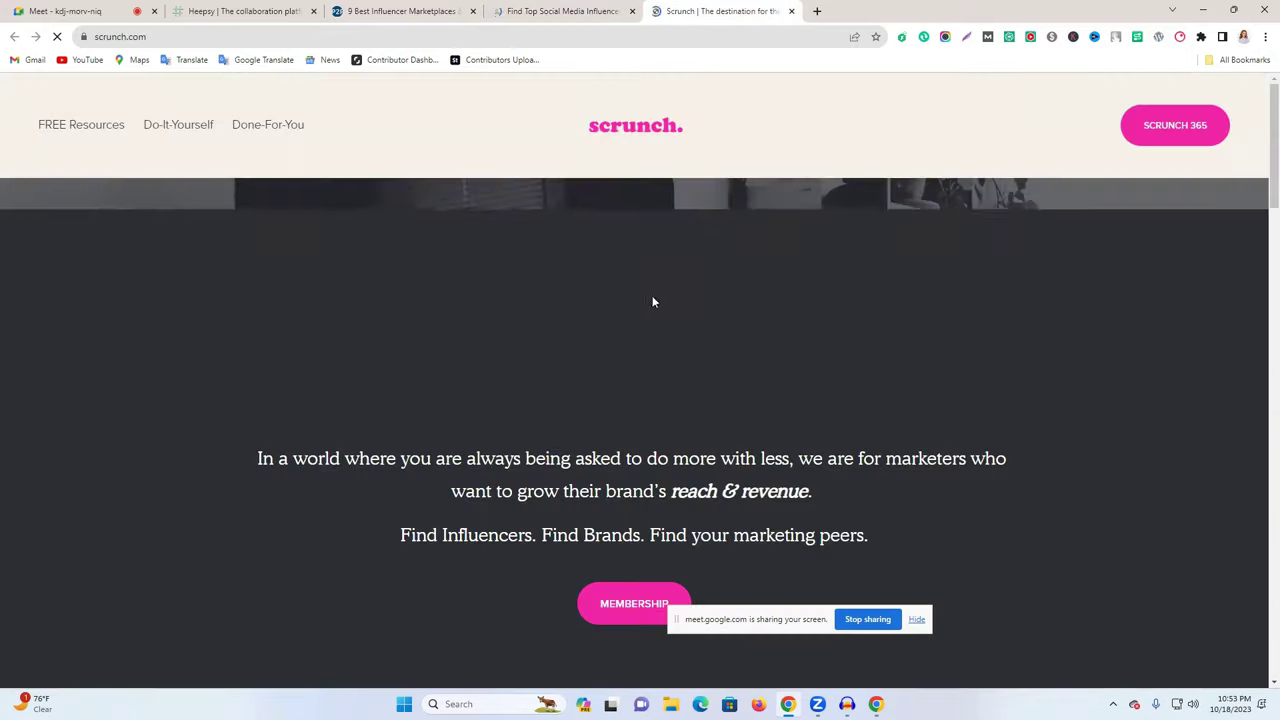
key("ctrl+w")
scroll(399, 327, "down", 5)
left_click(390, 322)
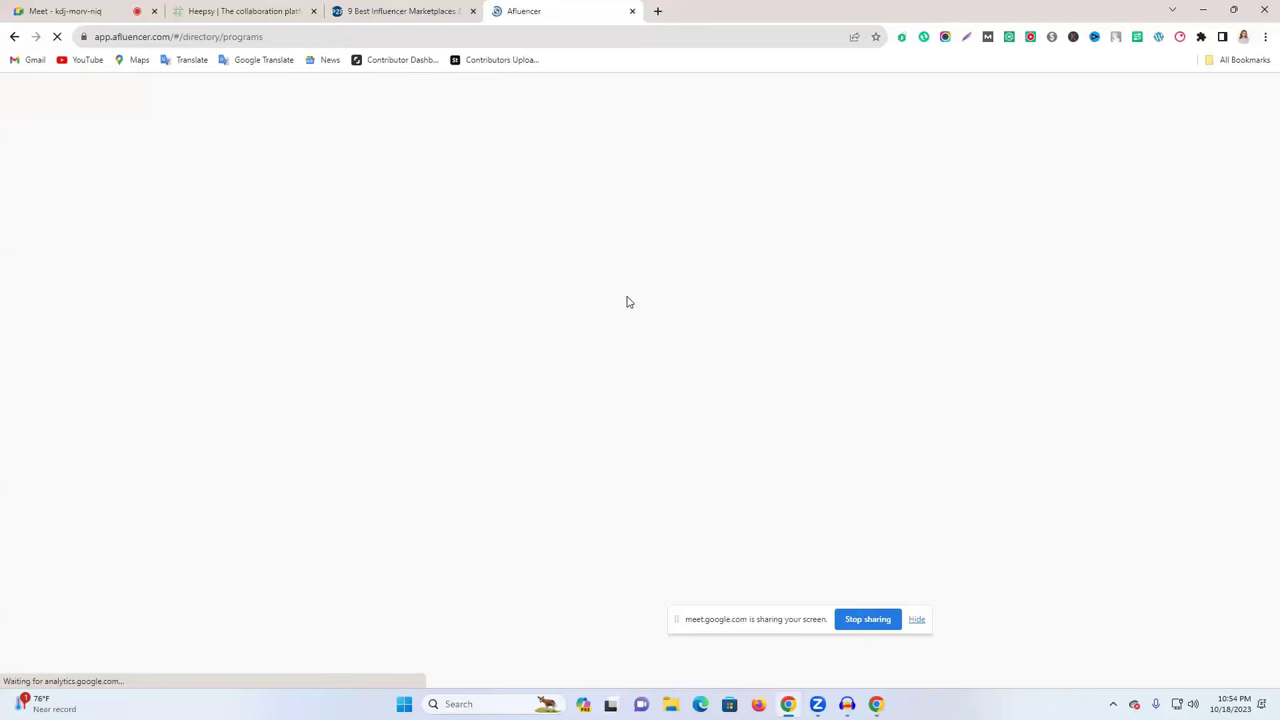
- Browse Afluencer's Influencers directory, checking and closing the side menu
left_click(460, 11)
left_click(551, 11)
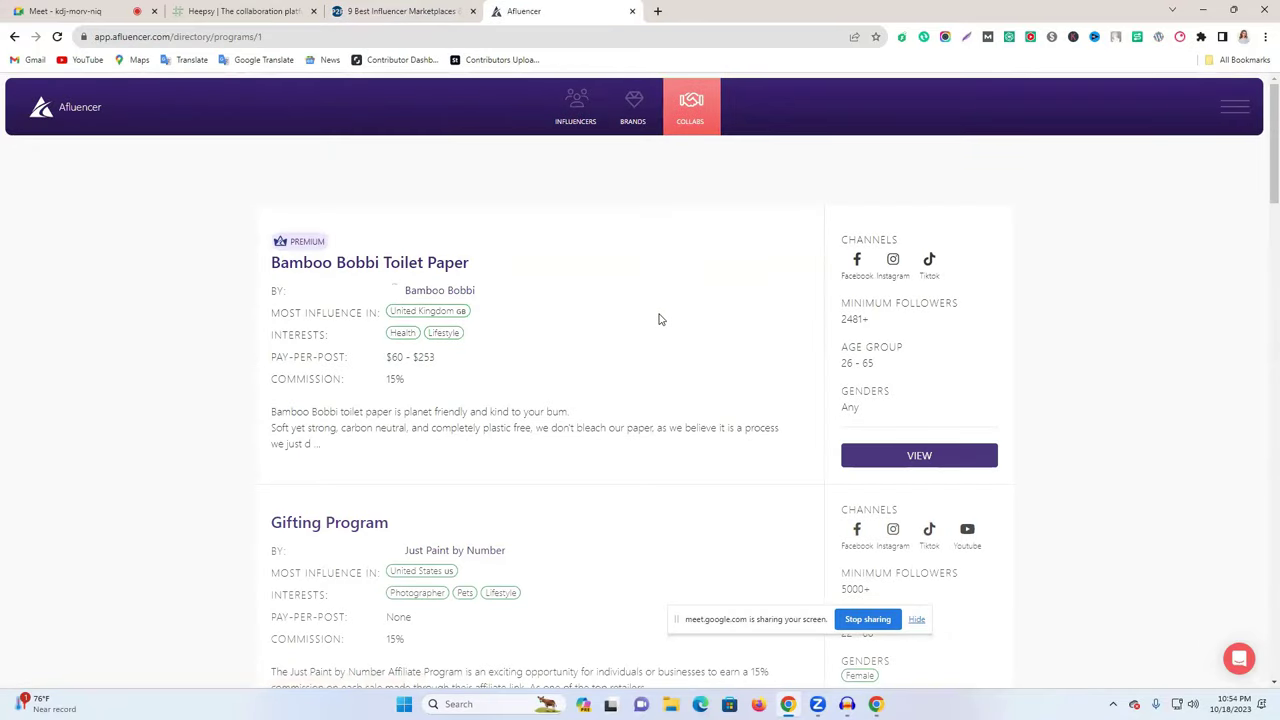
scroll(662, 318, "down", 7)
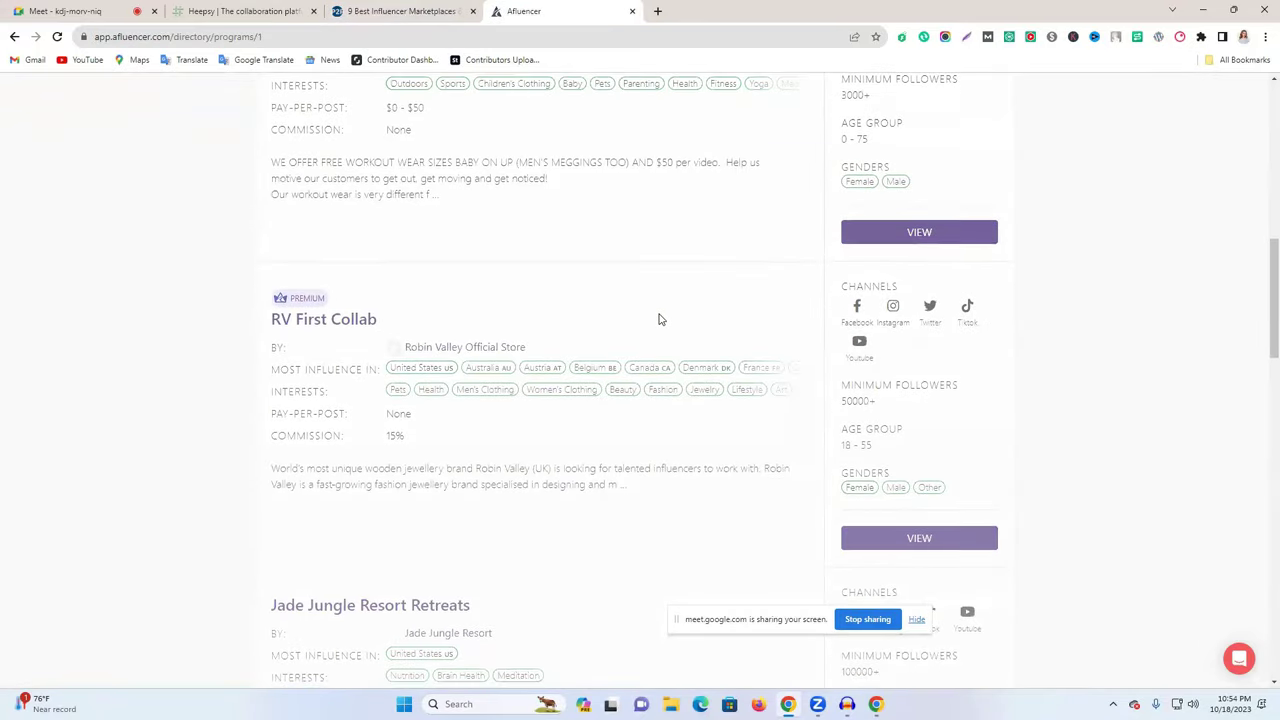
scroll(659, 319, "up", 6)
scroll(659, 319, "up", 2)
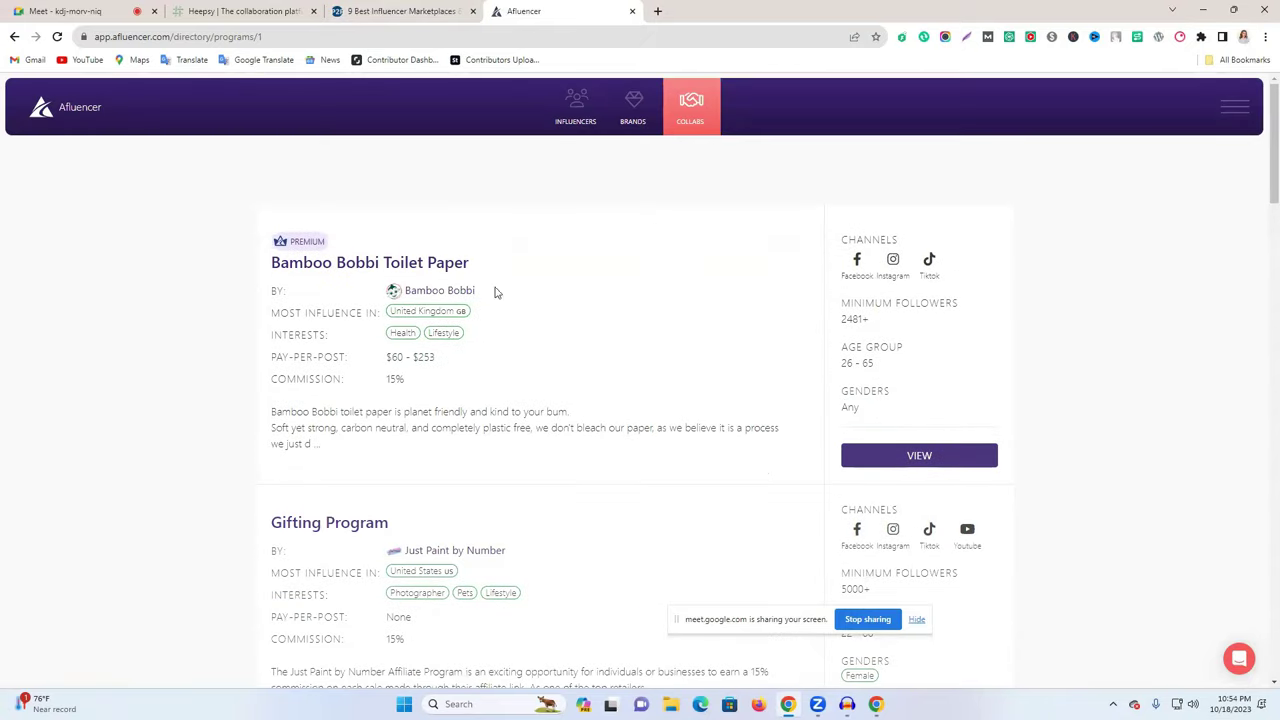
left_click(578, 125)
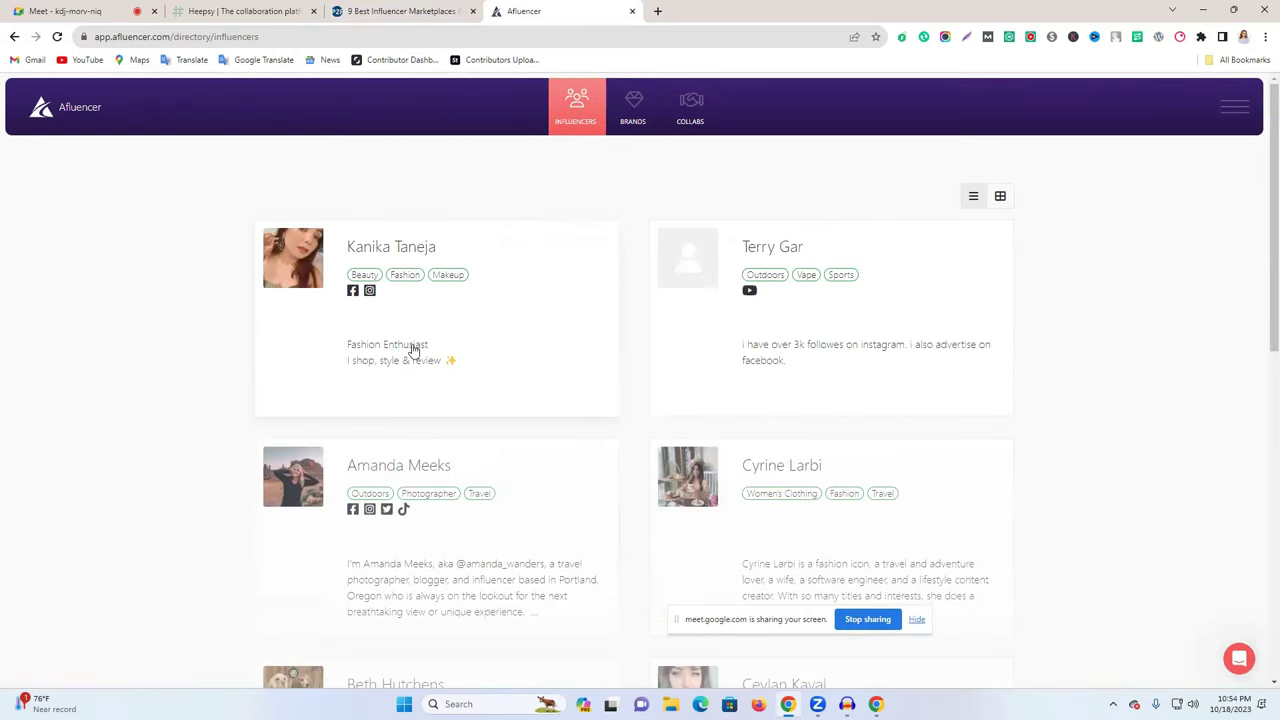
left_click(1238, 122)
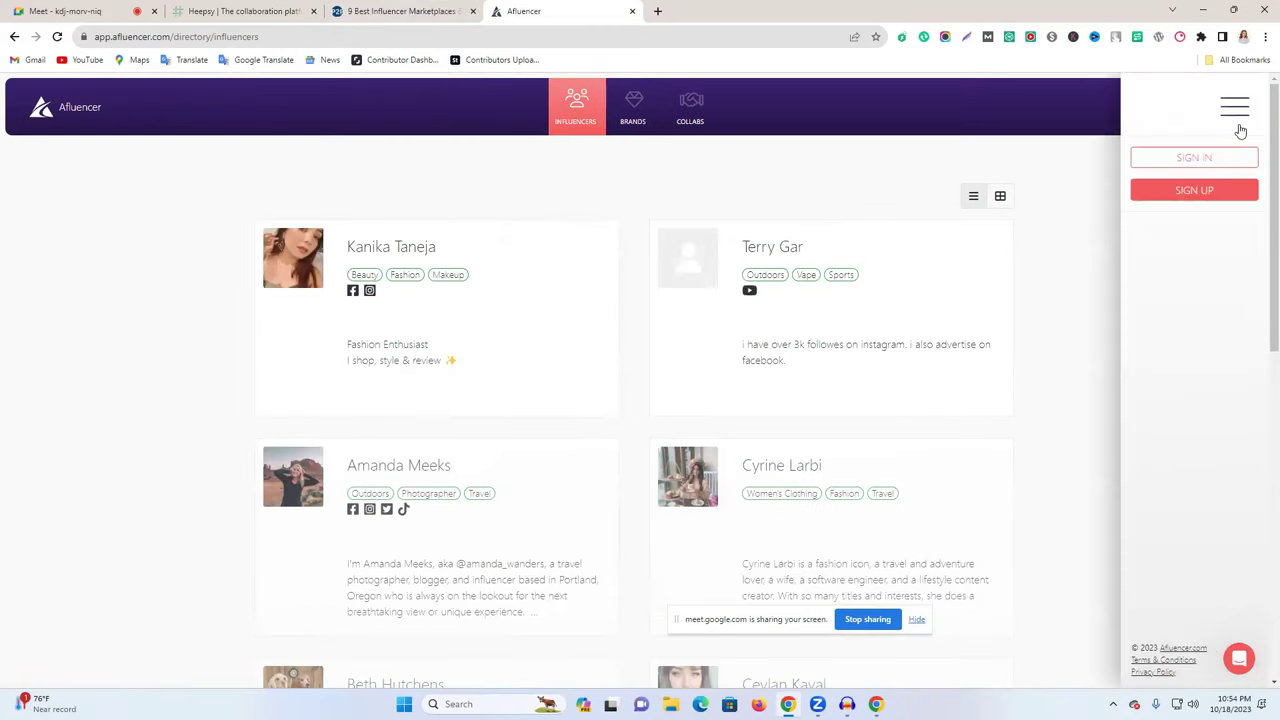
left_click(911, 140)
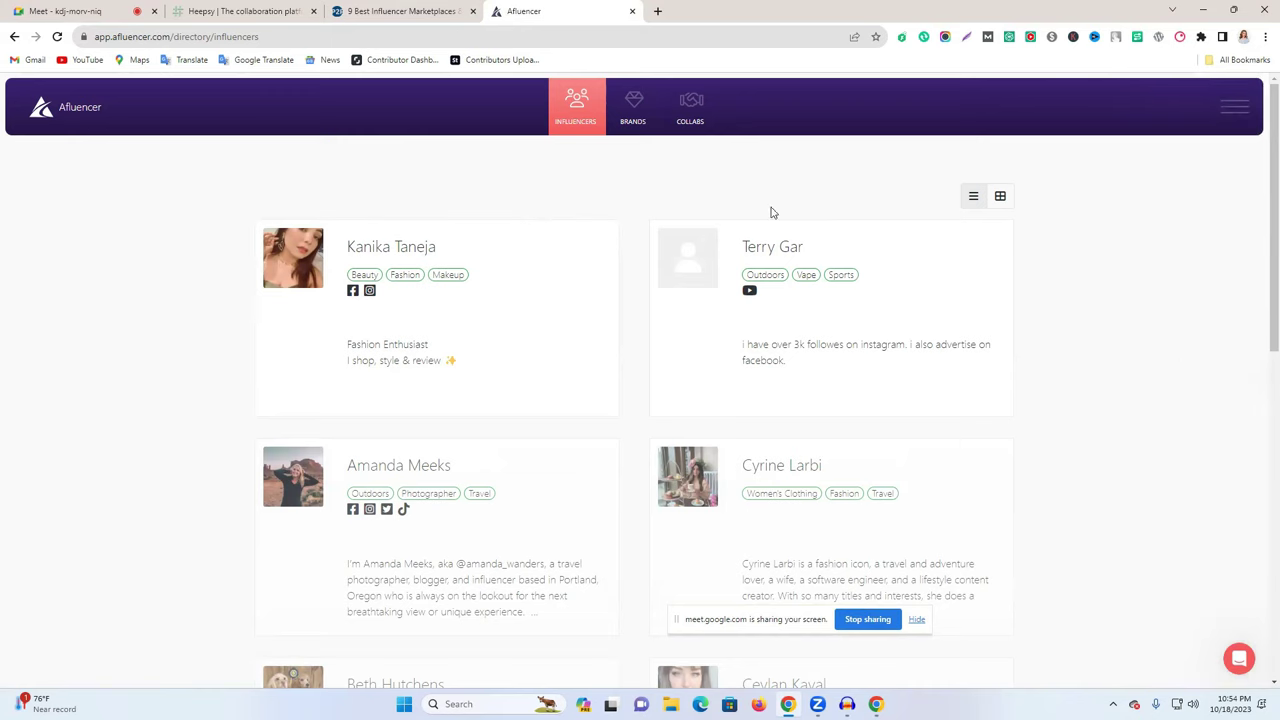
scroll(615, 277, "down", 3)
scroll(612, 275, "up", 3)
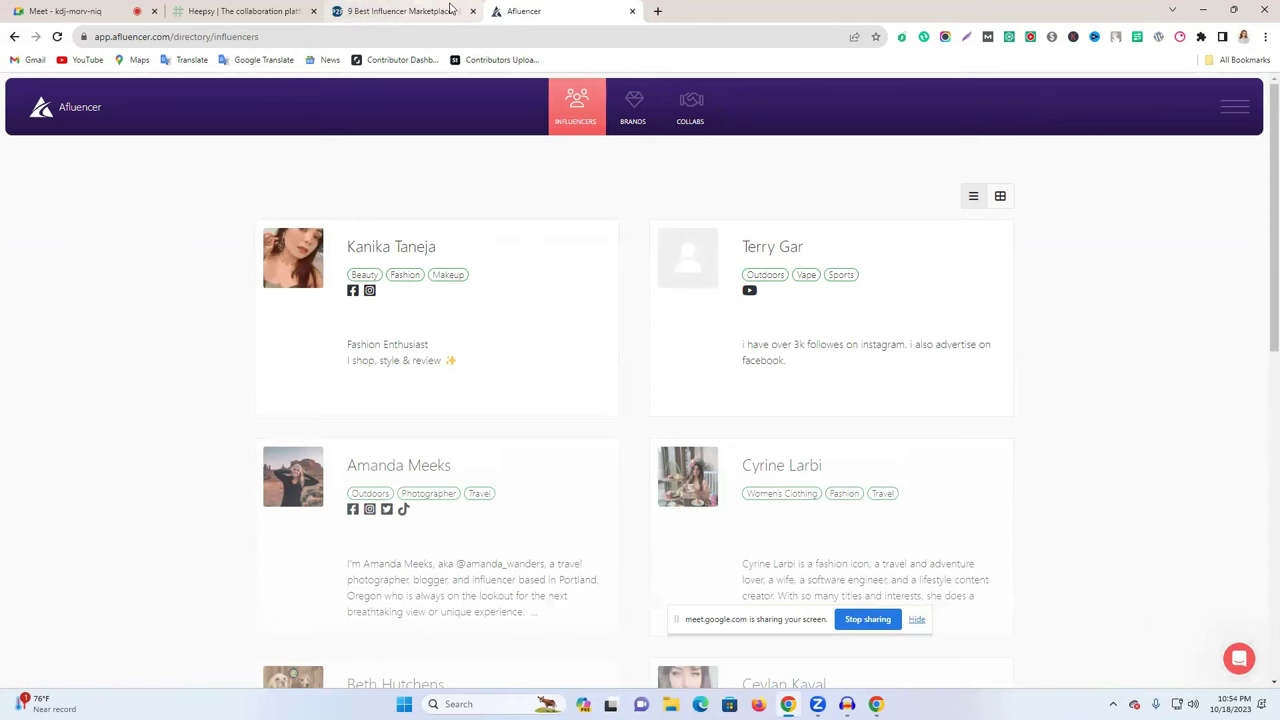
- Open the first beauty and fashion influencer's profile, scroll it, then return to the marketplaces article
right_click(384, 249)
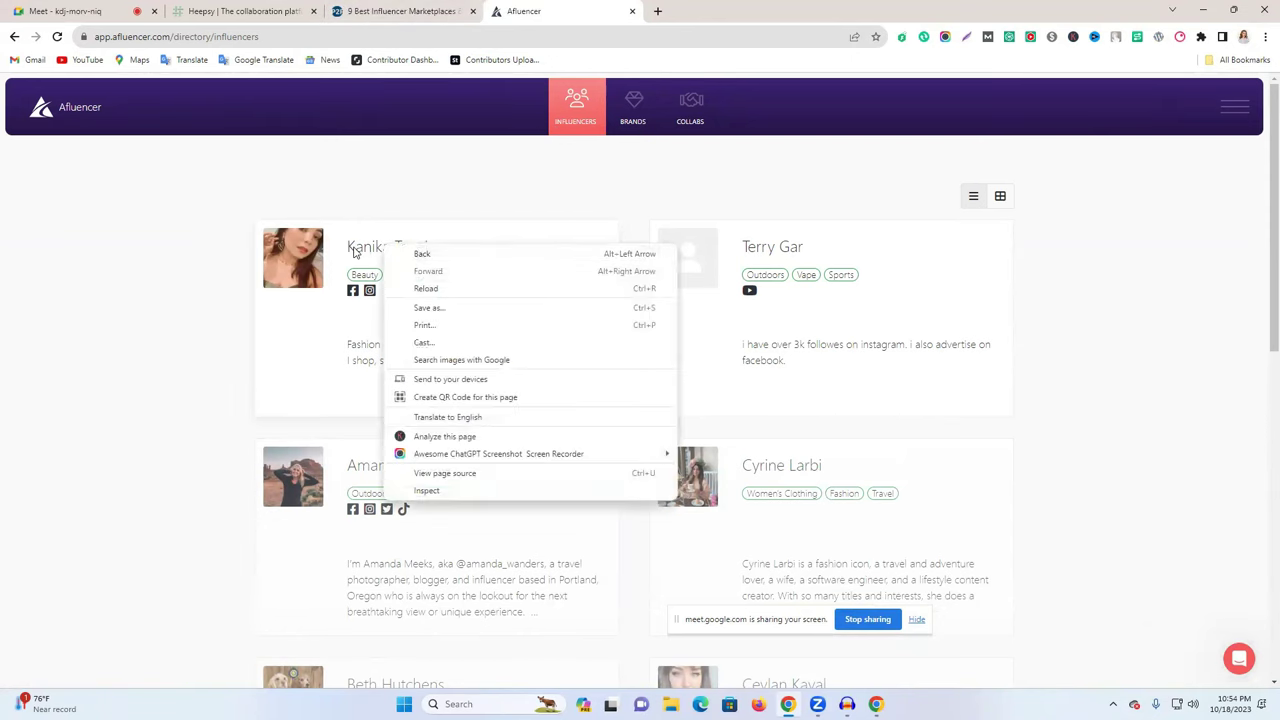
left_click(357, 253)
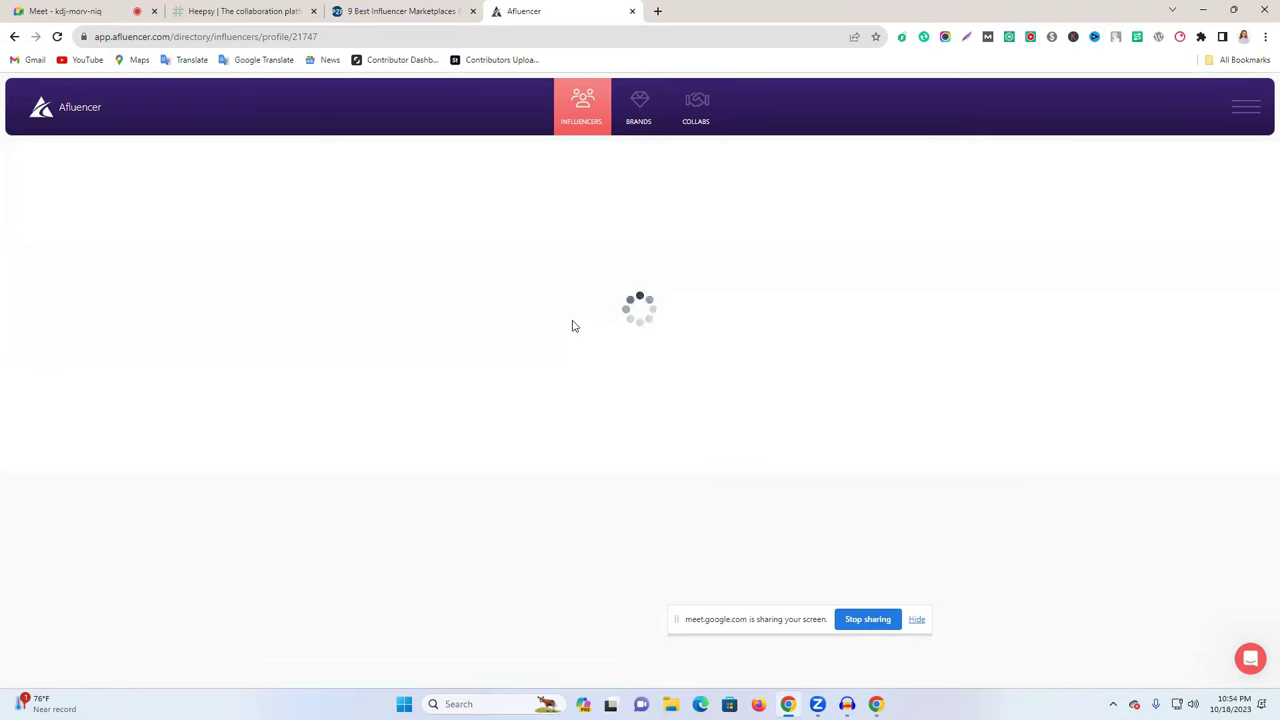
scroll(414, 306, "down", 3)
scroll(757, 340, "up", 3)
scroll(729, 363, "up", 1)
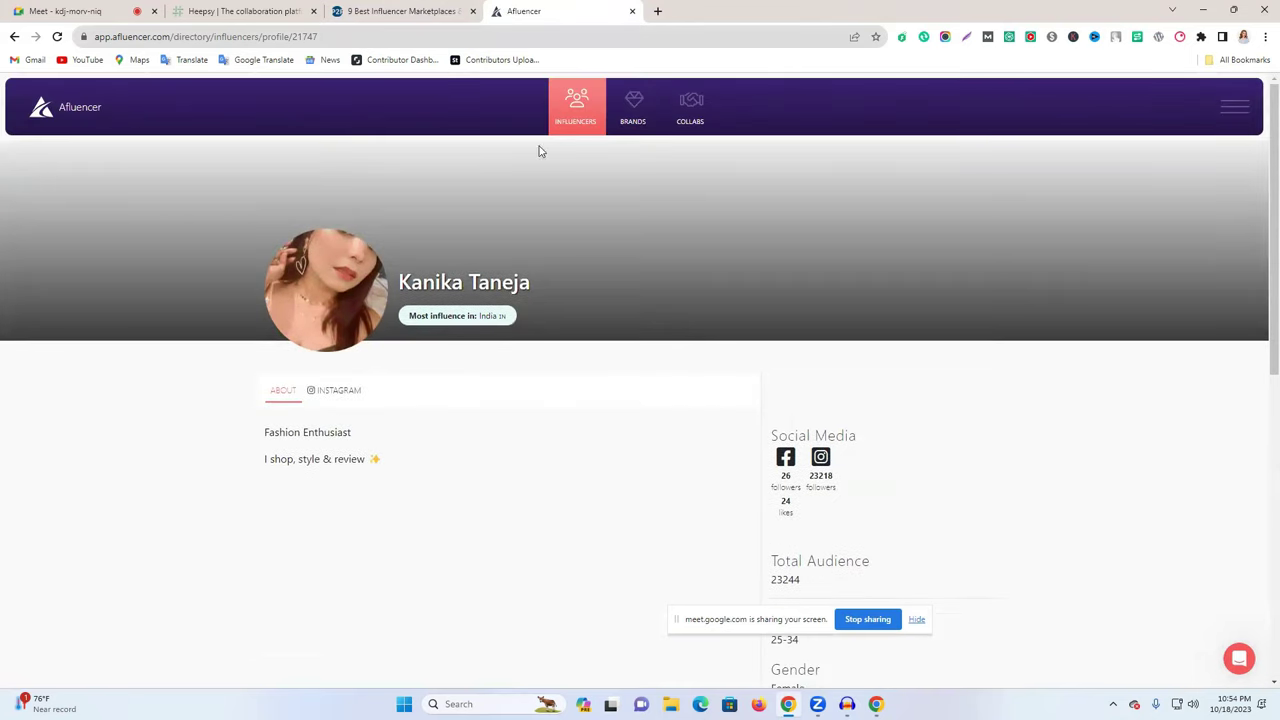
scroll(520, 398, "down", 5)
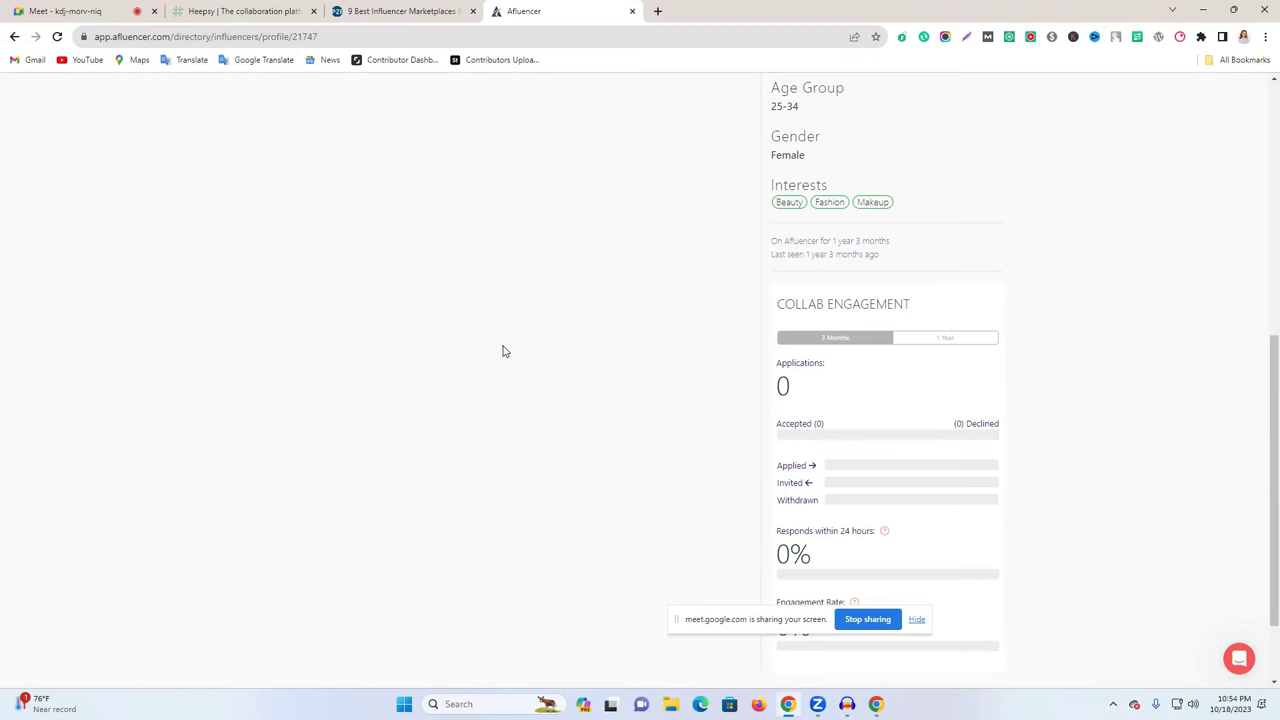
scroll(563, 354, "up", 5)
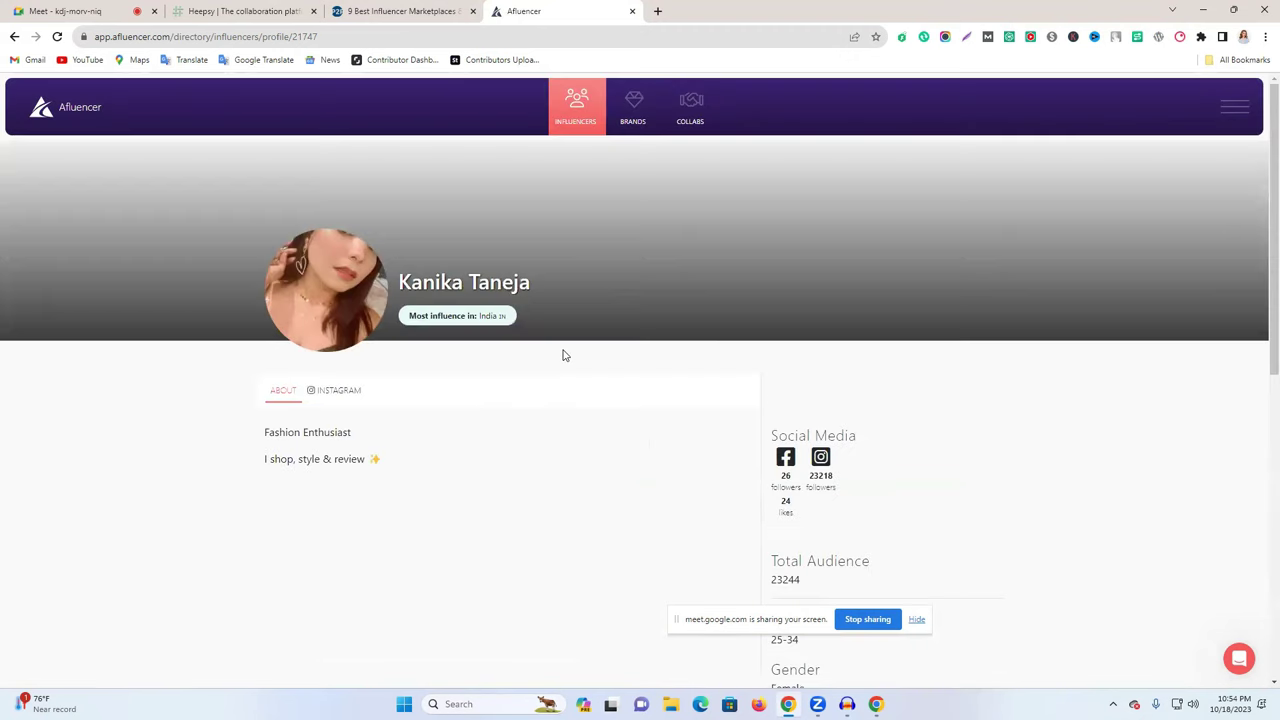
left_click(400, 11)
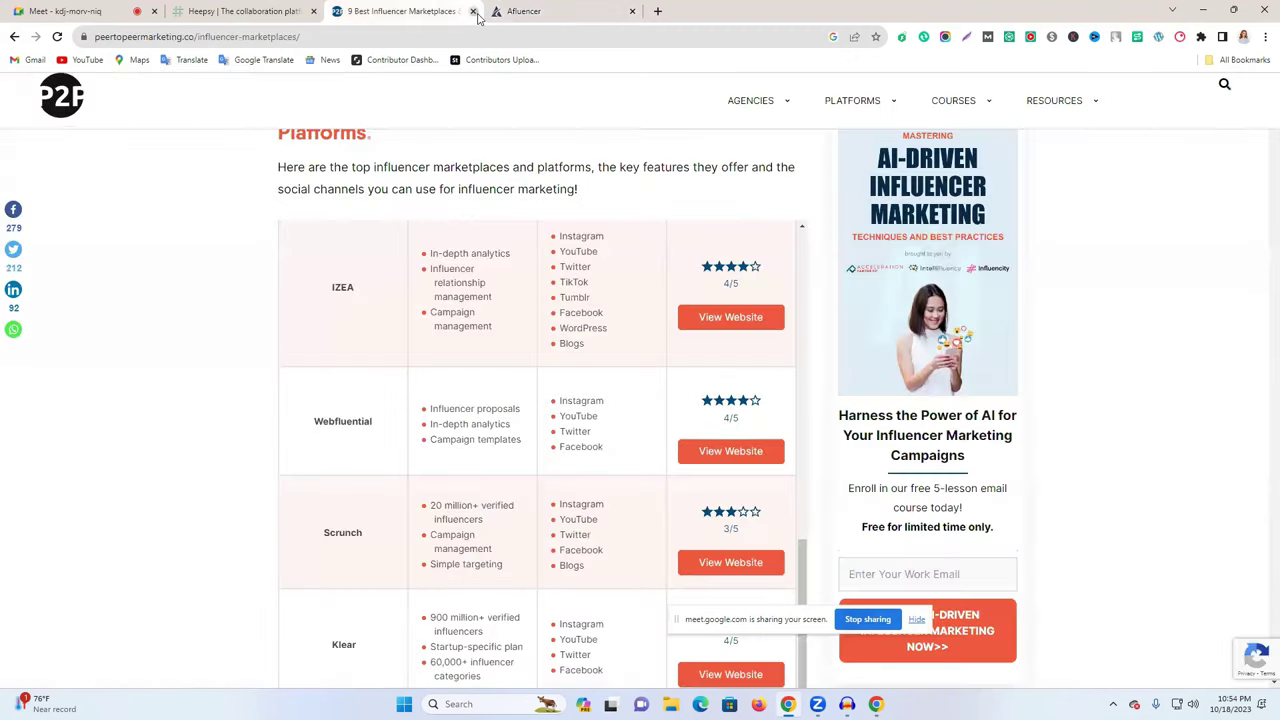
- Close the marketplaces article tab and bring the Heepsy creators list forward
left_click(473, 11)
left_click(250, 11)
left_click(346, 11)
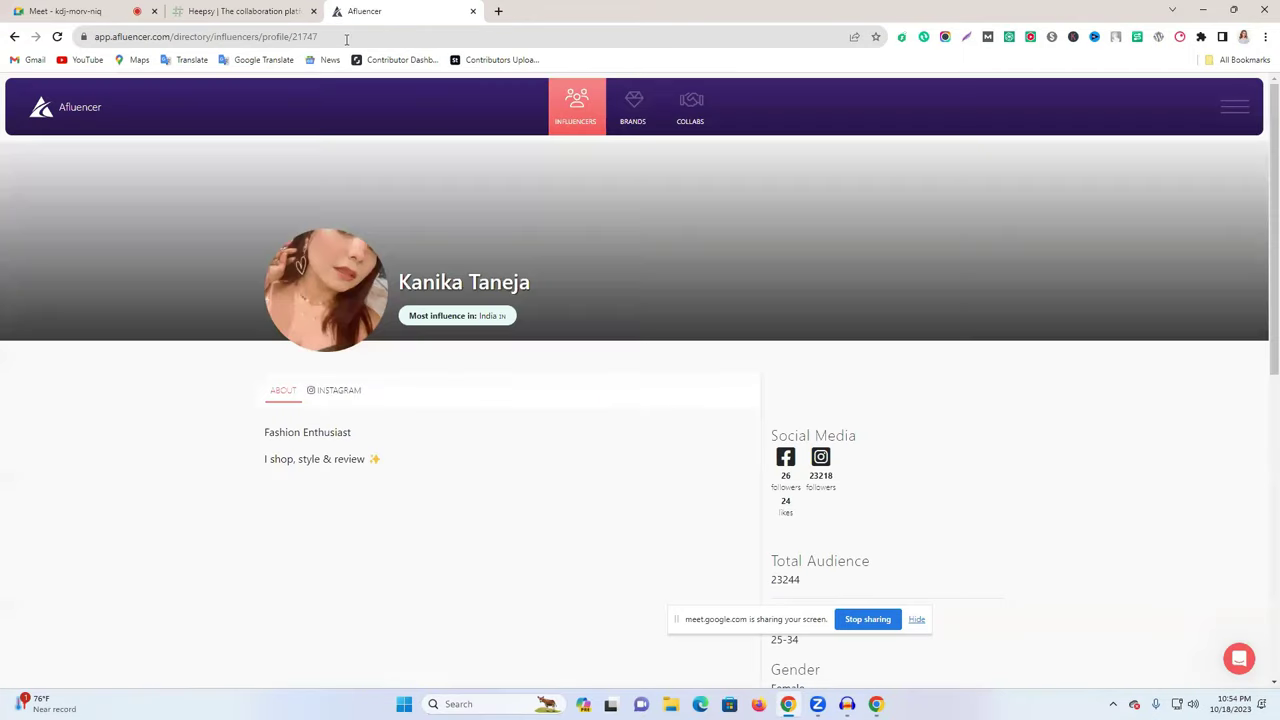
left_click(237, 11)
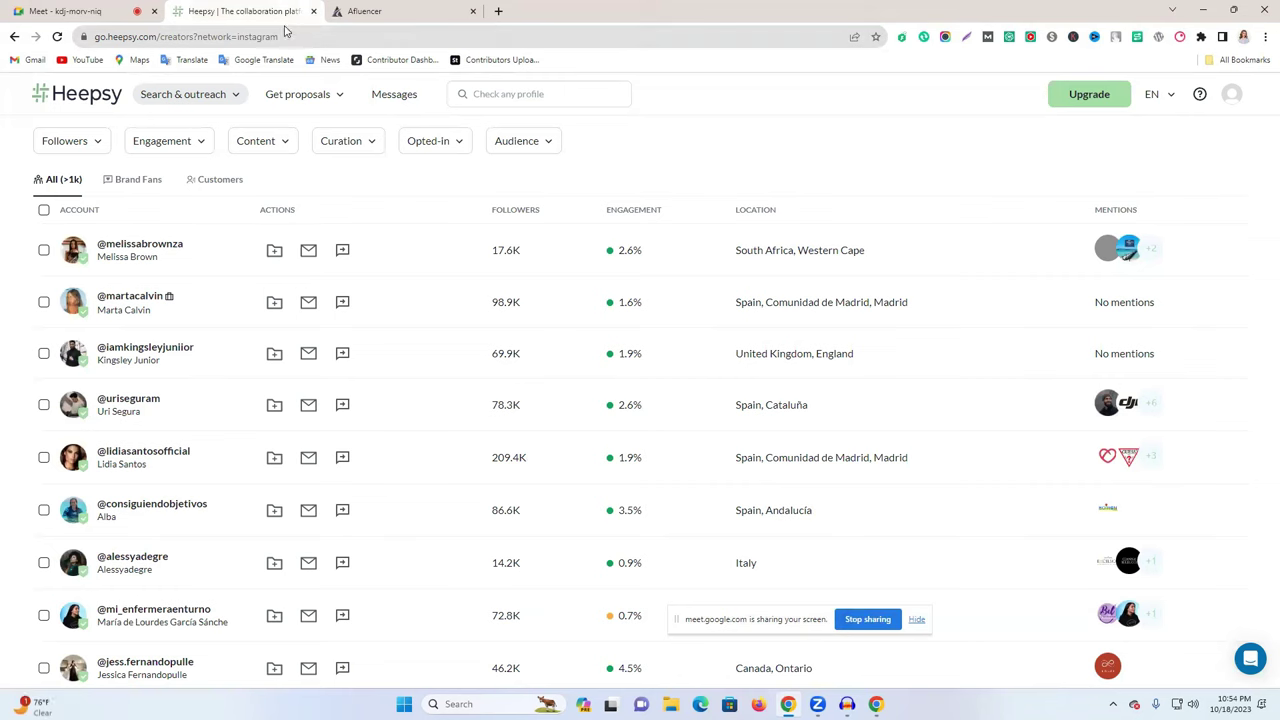
- Copy the Heepsy creators list address and open a blank new tab
left_click(285, 36)
right_click(263, 37)
left_click(325, 124)
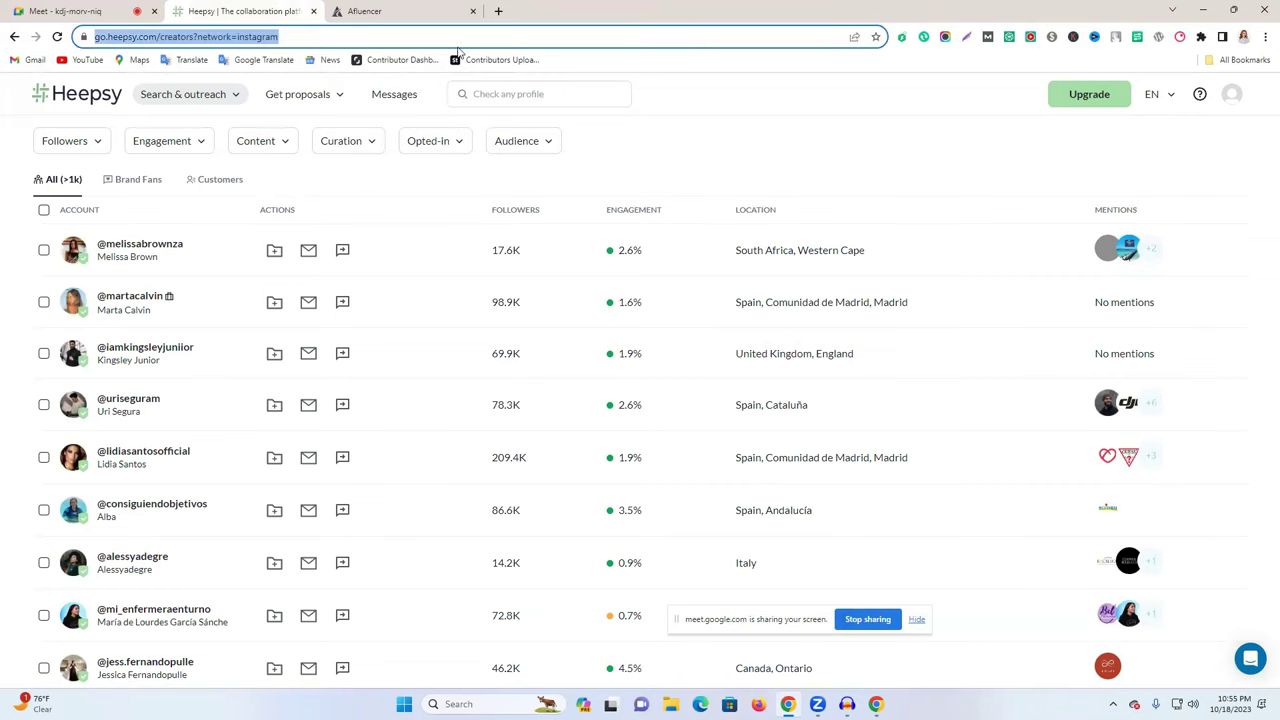
left_click(498, 11)
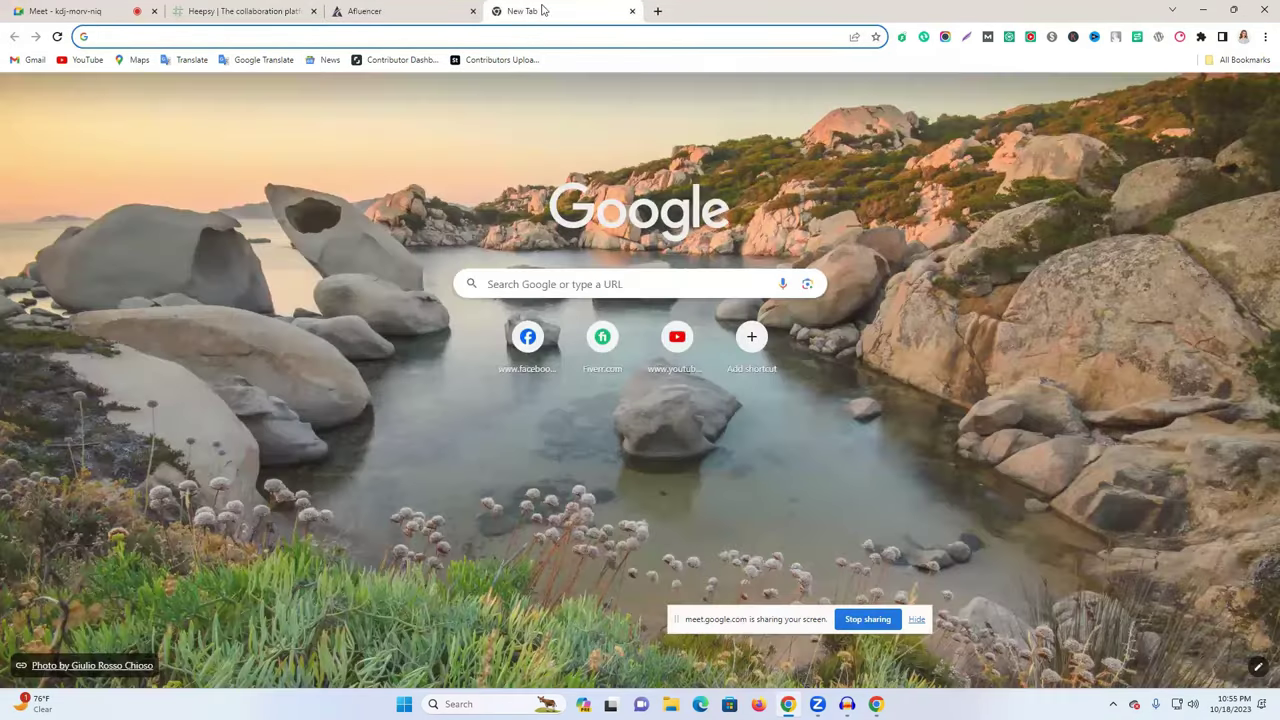
- Load the Facebook page and open the Messenger chat holding the shared links
key("ctrl+v")
key("Return")
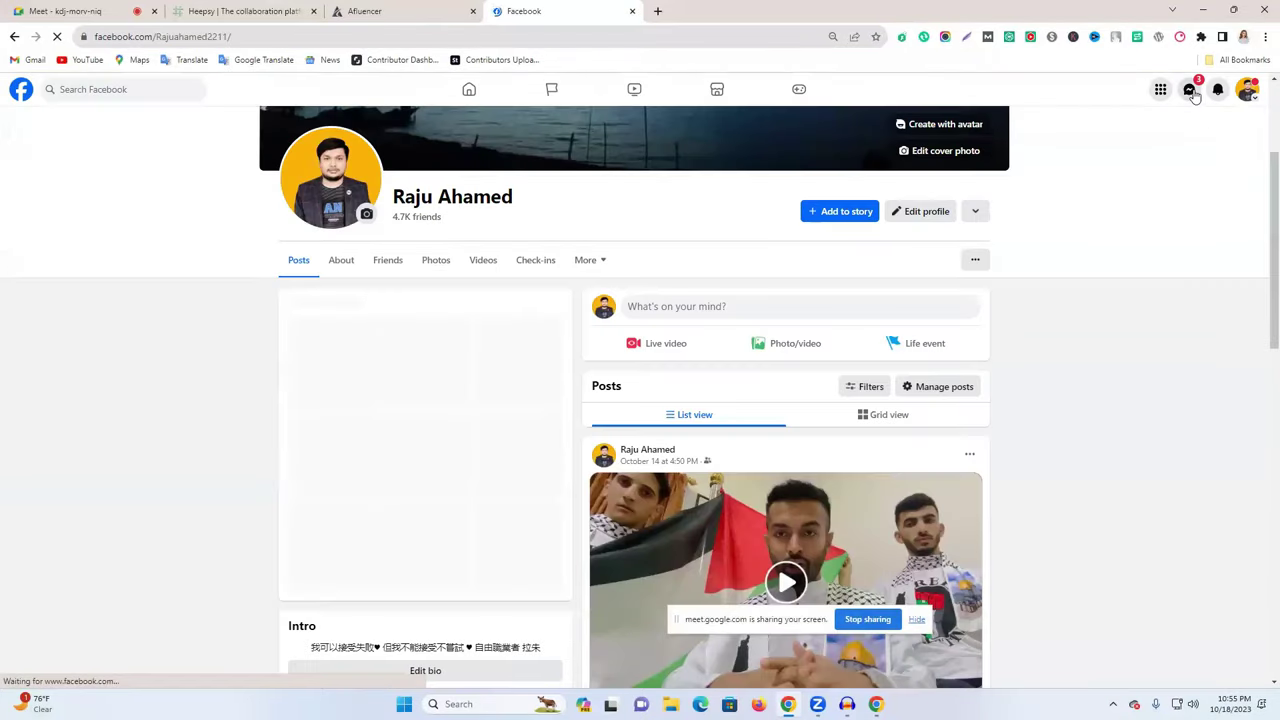
left_click(1190, 90)
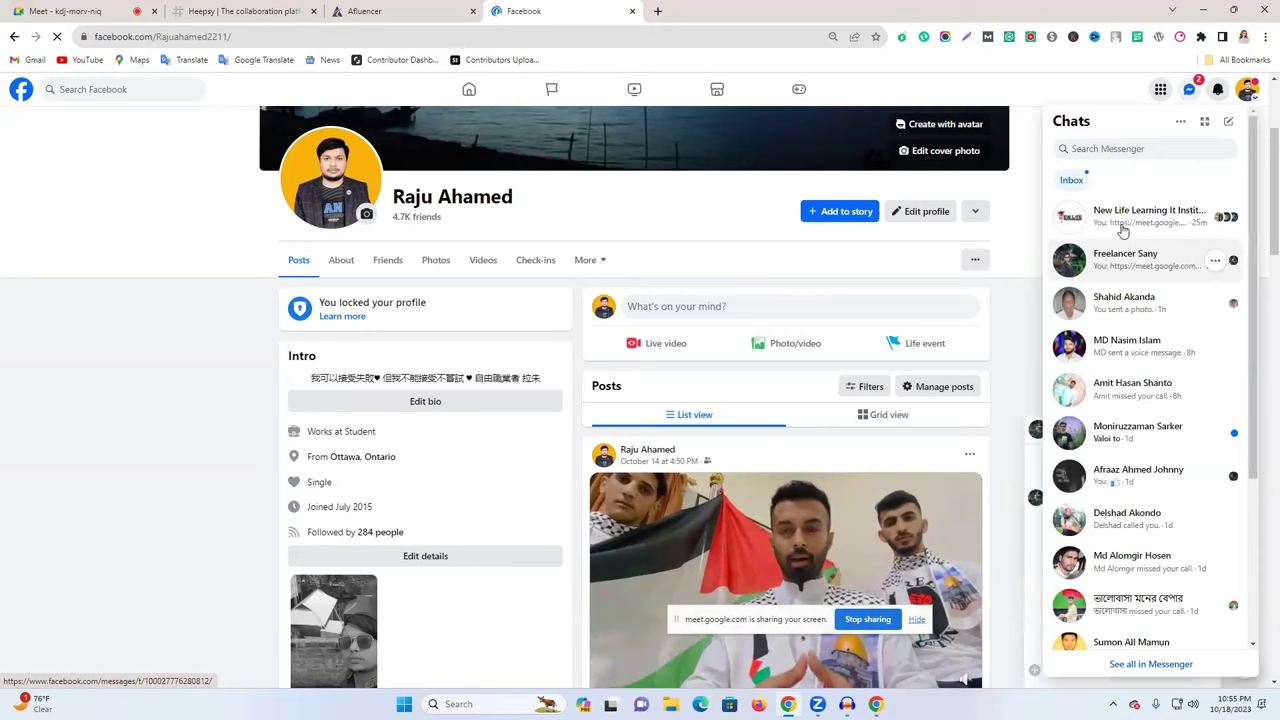
left_click(1123, 218)
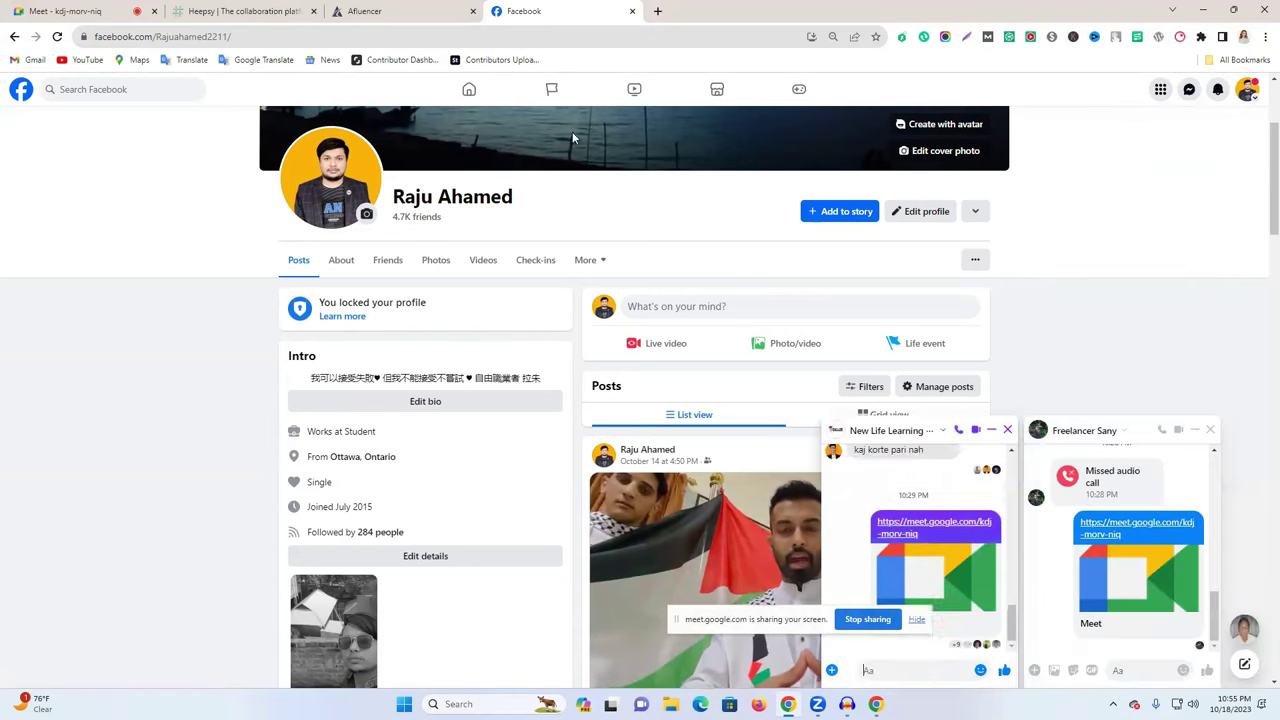
- Share the Afluencer influencer profile link in the Messenger chat
left_click(240, 11)
left_click(362, 9)
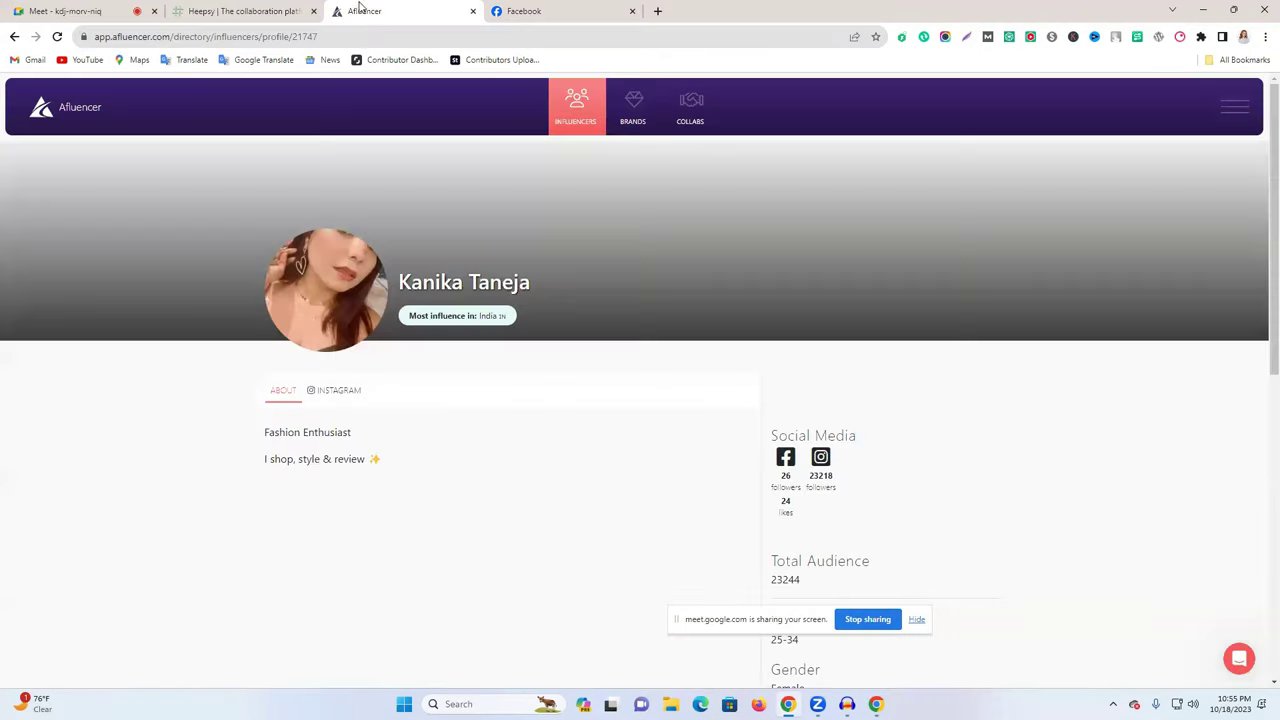
left_click(361, 36)
left_click(620, 8)
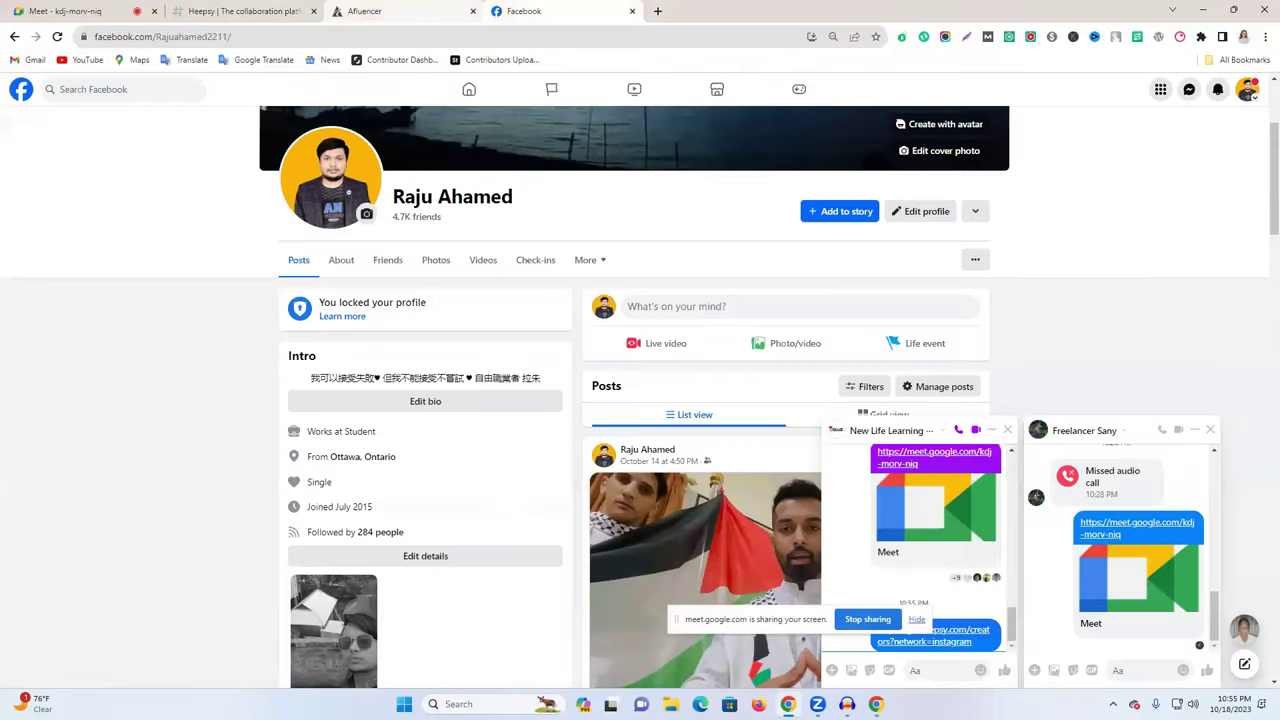
key("ctrl+v")
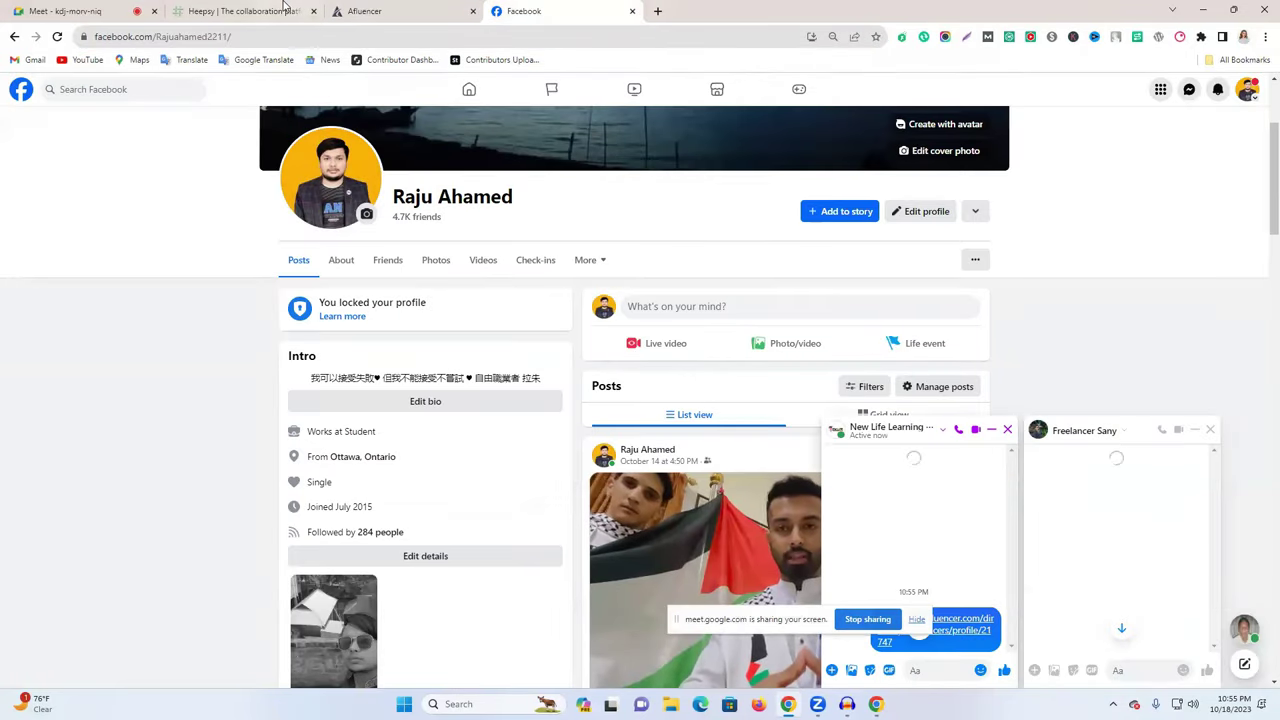
- Close the Facebook tab and return to the Heepsy creators list
key("ctrl+2")
left_click(560, 10)
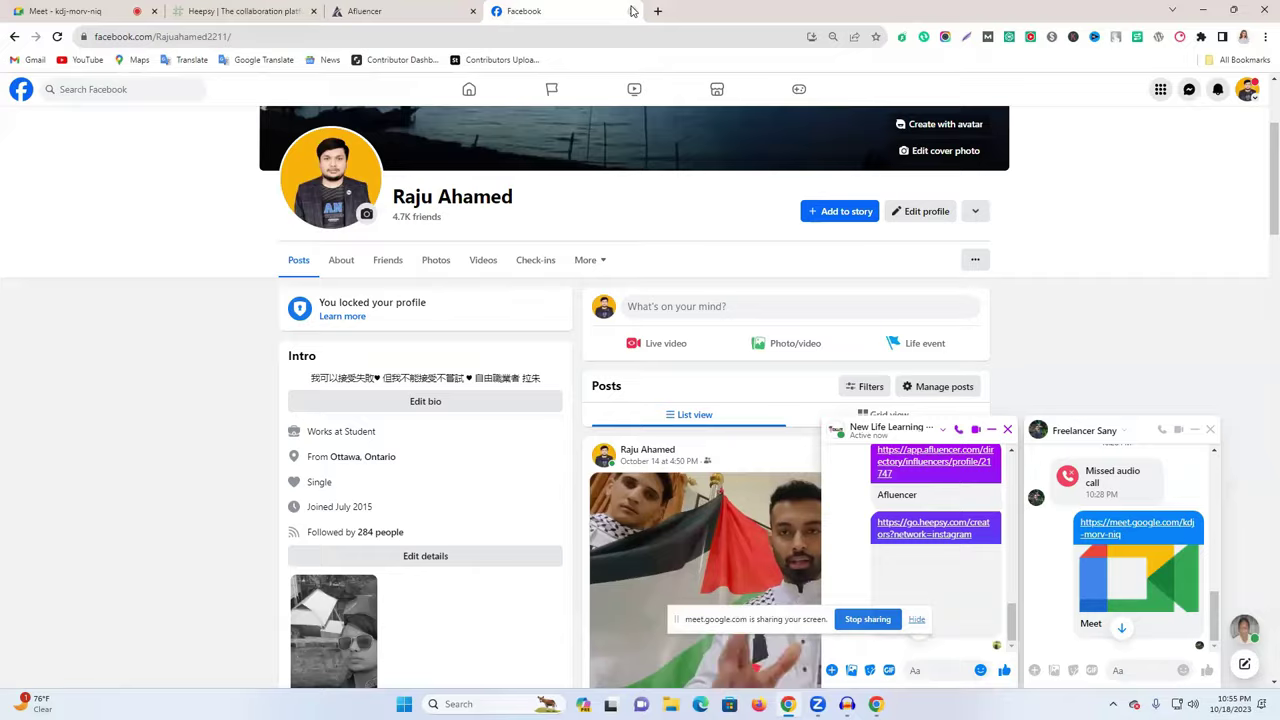
left_click(632, 11)
left_click(205, 8)
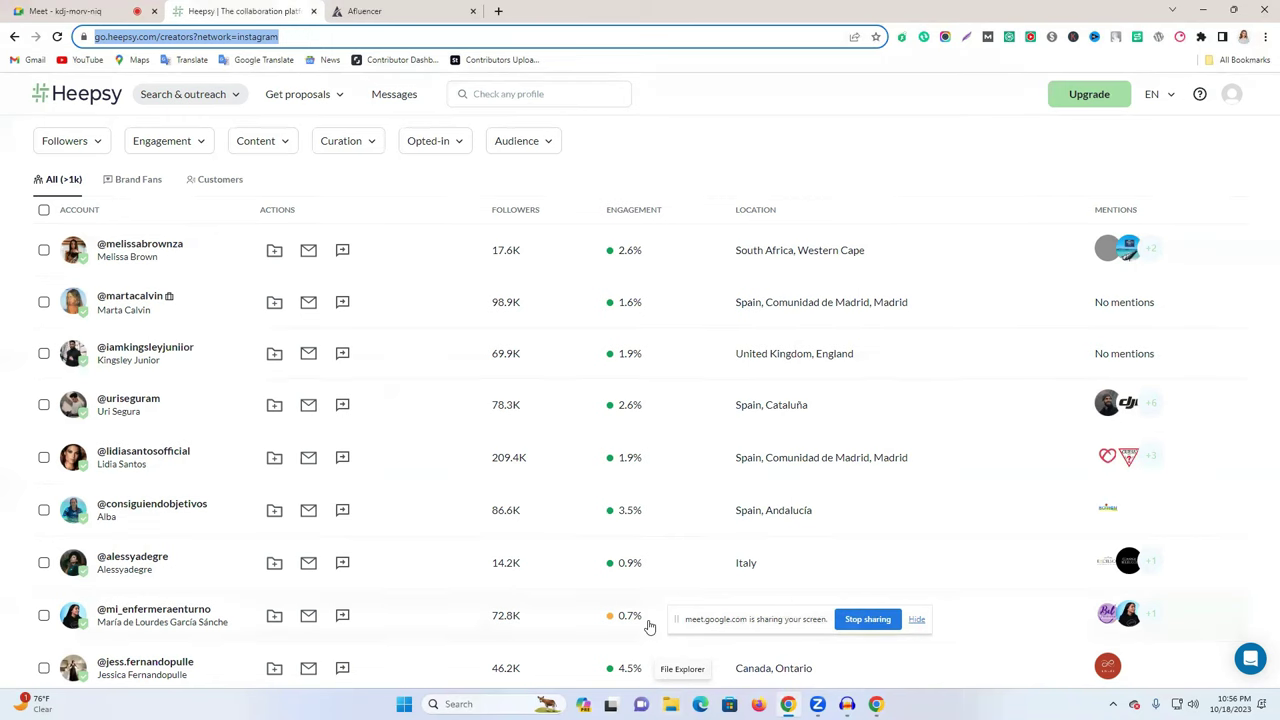
- Search Heepsy for Fitness creators and review the Followers, Engagement and Content filters
left_click(190, 215)
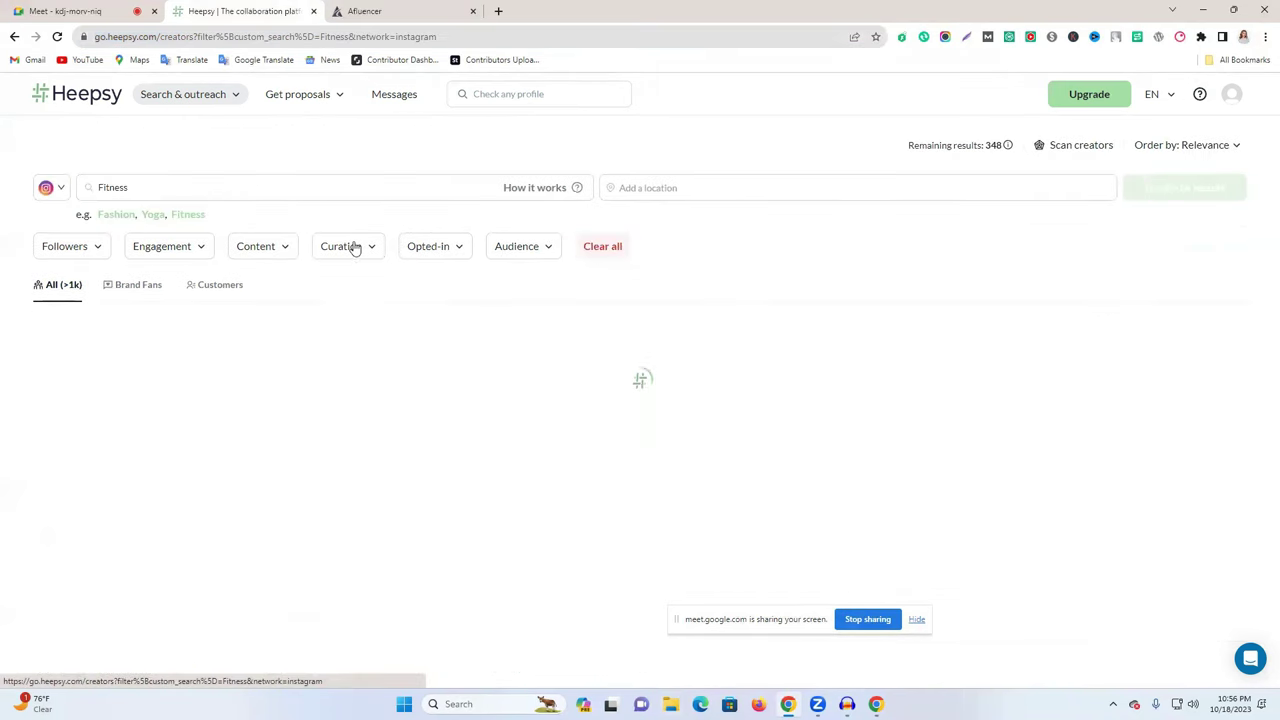
left_click(66, 247)
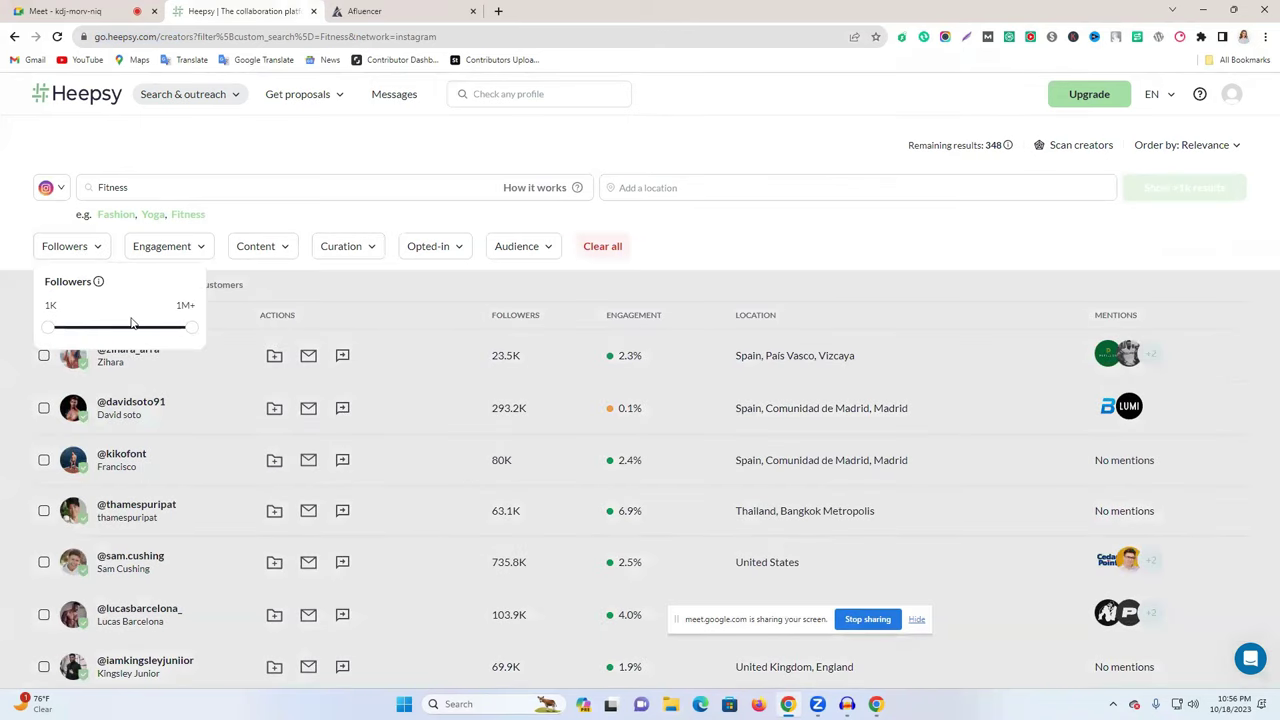
left_click(179, 248)
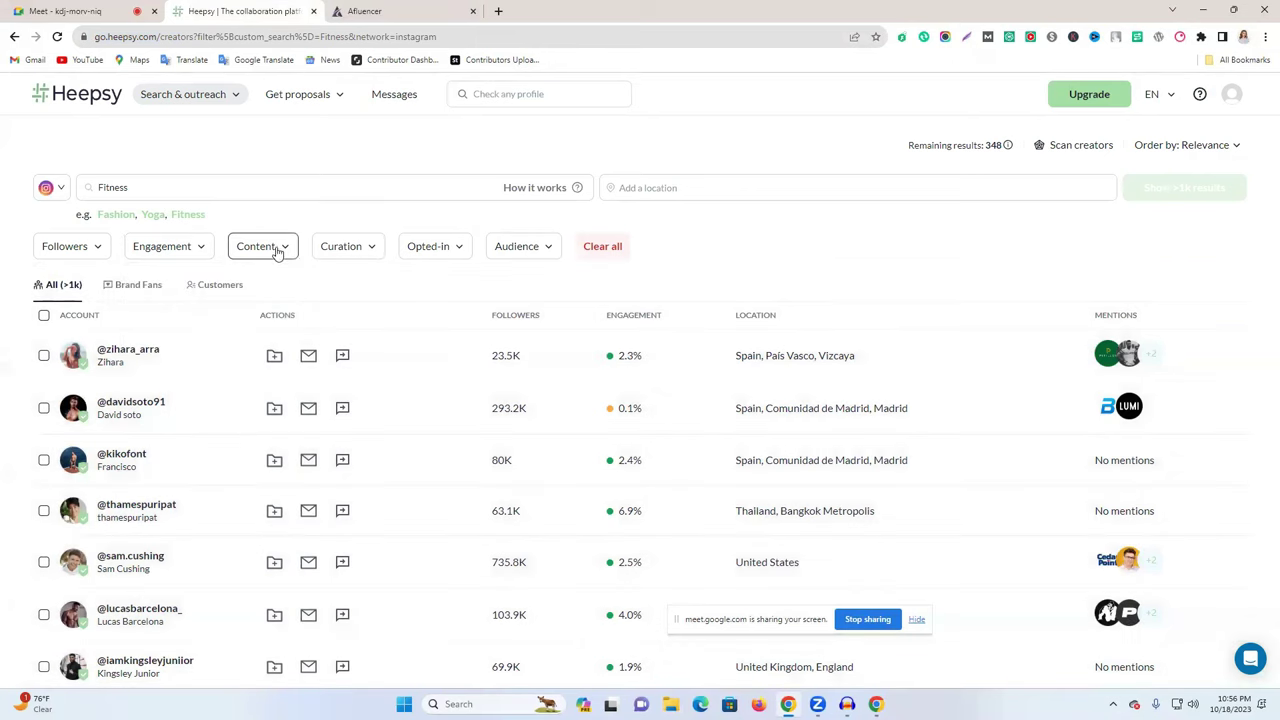
left_click(275, 247)
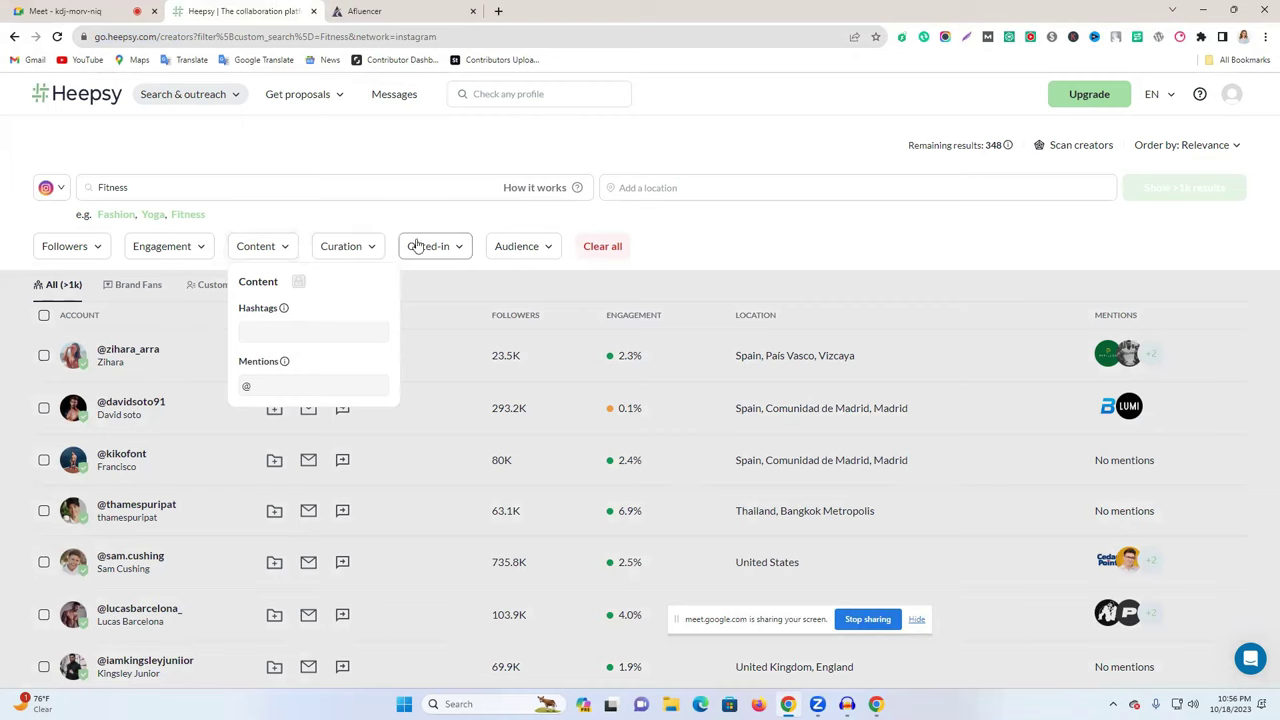
left_click(733, 254)
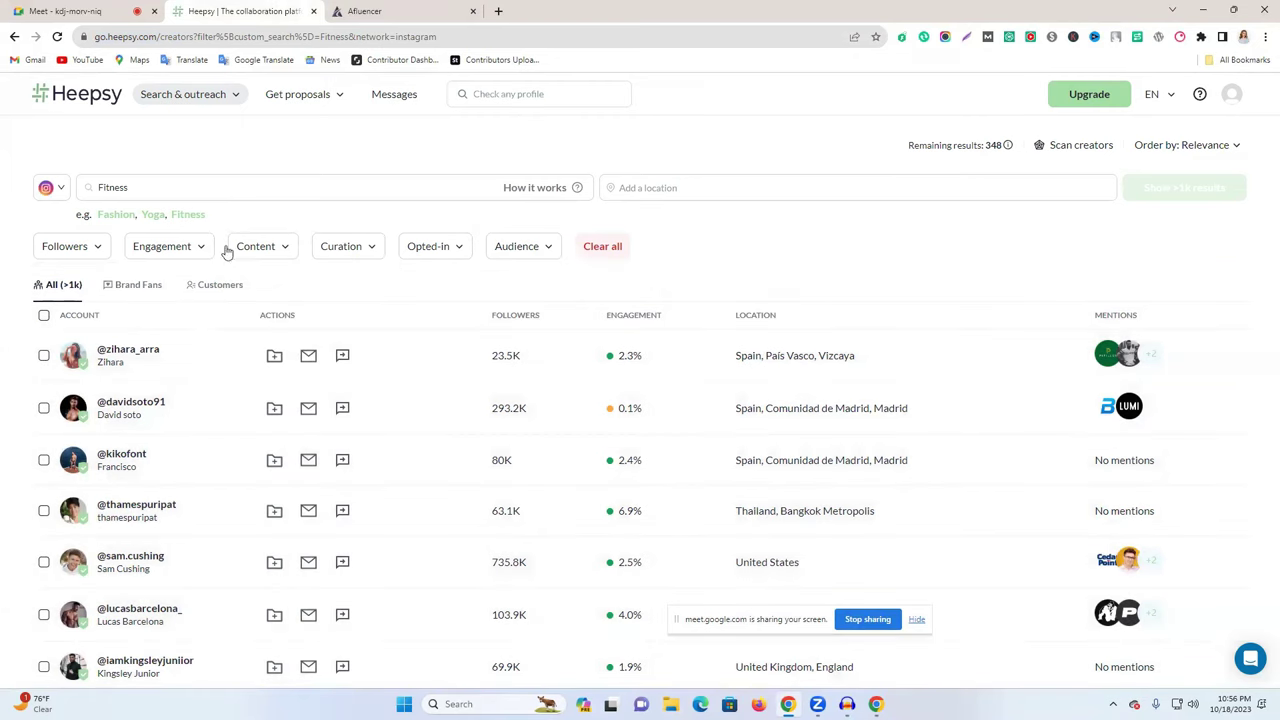
left_click(146, 187)
scroll(343, 449, "down", 5)
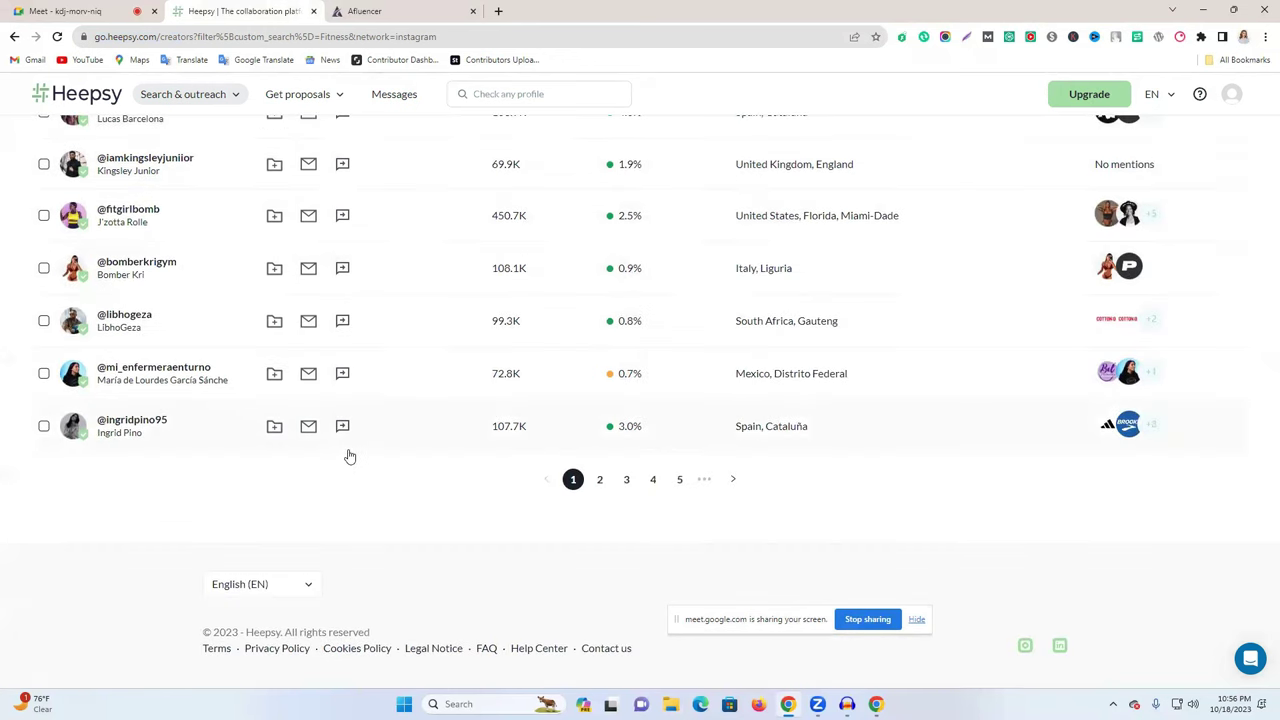
scroll(700, 505, "up", 5)
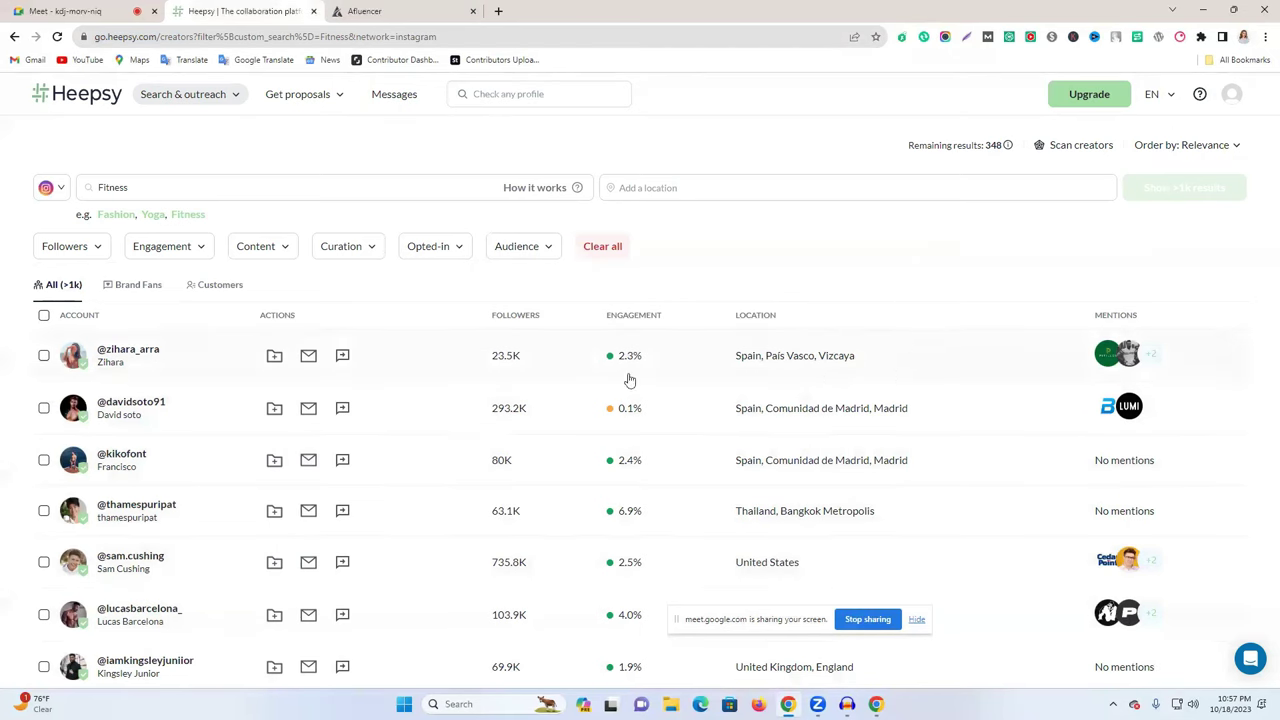
- Open the top Fitness creator's Heepsy profile and Instagram page, then close the Afluencer tab
right_click(120, 352)
left_click(143, 360)
left_click(448, 8)
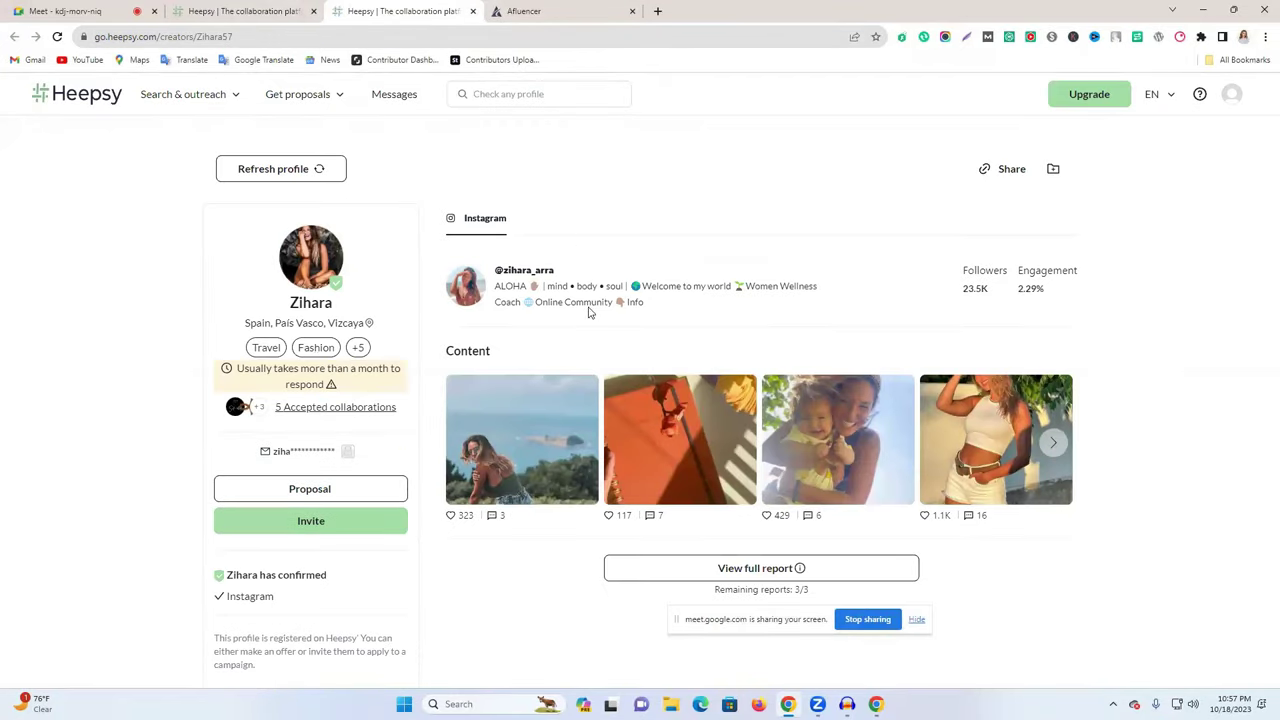
left_click(514, 273)
left_click(777, 14)
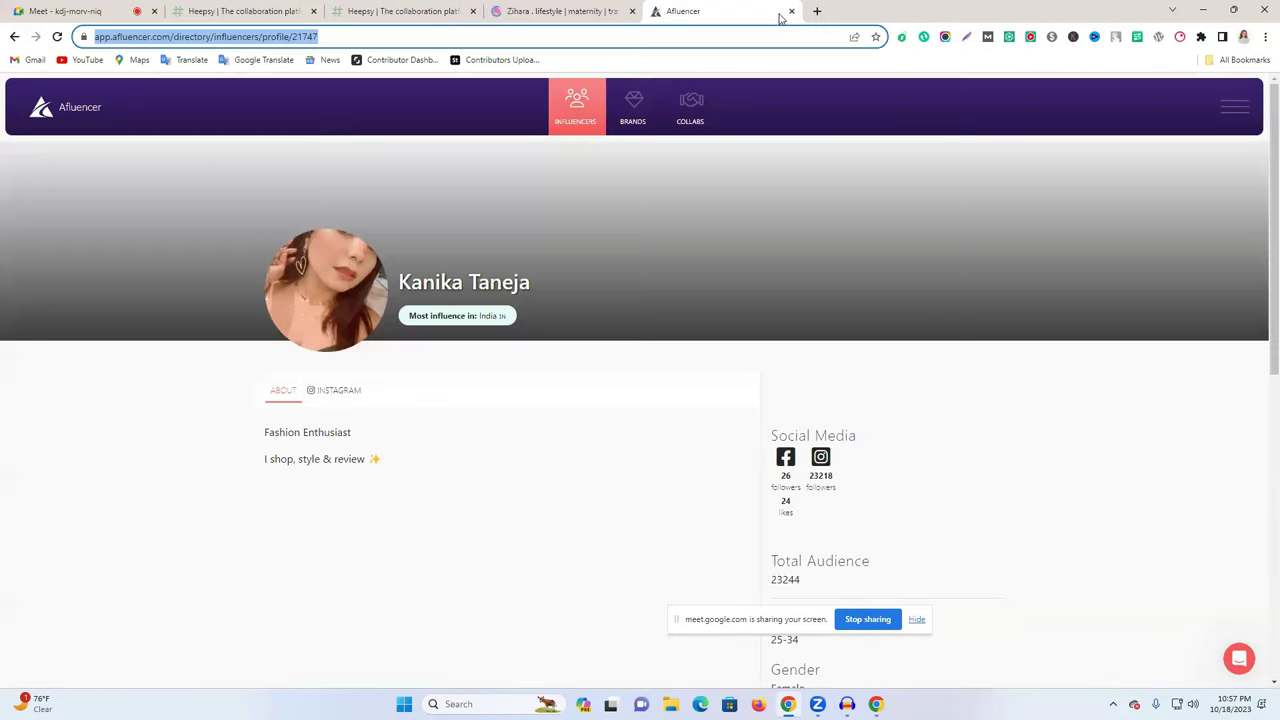
left_click(791, 11)
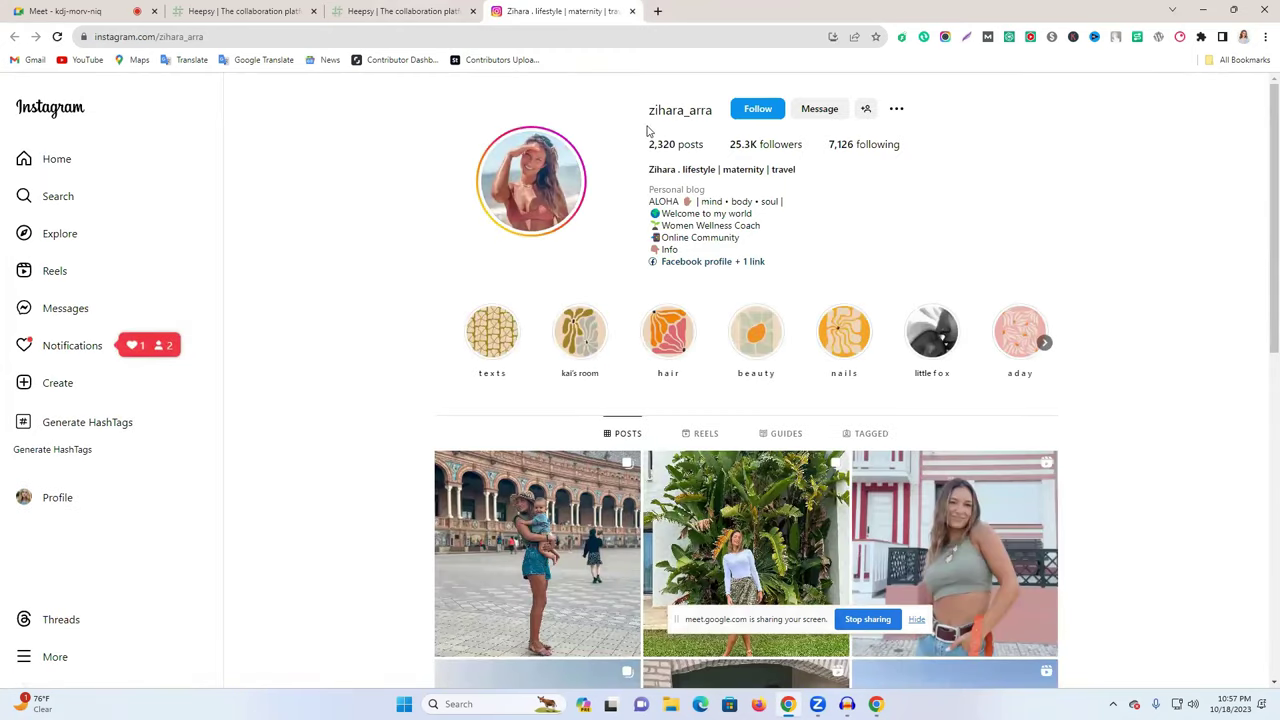
- Check the creator's Instagram username, then search 'social blade' and open SocialBlade.com
left_click_drag(648, 118, 722, 117)
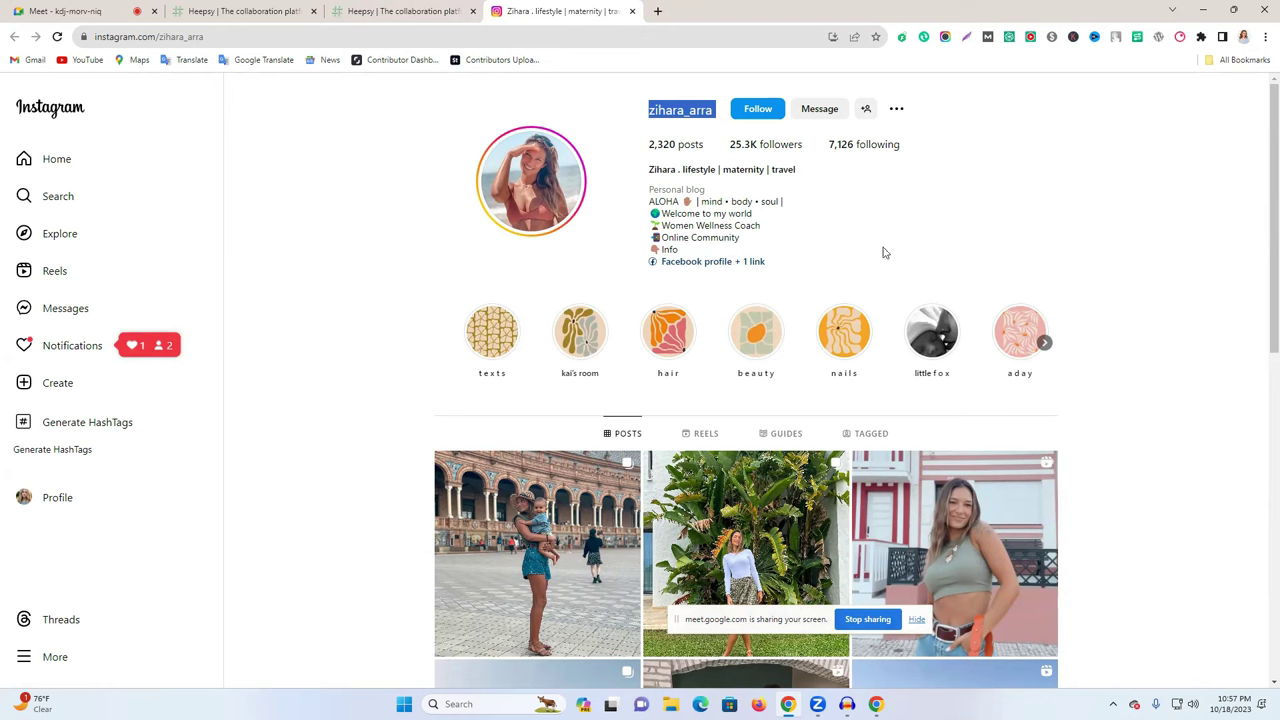
left_click(1046, 206)
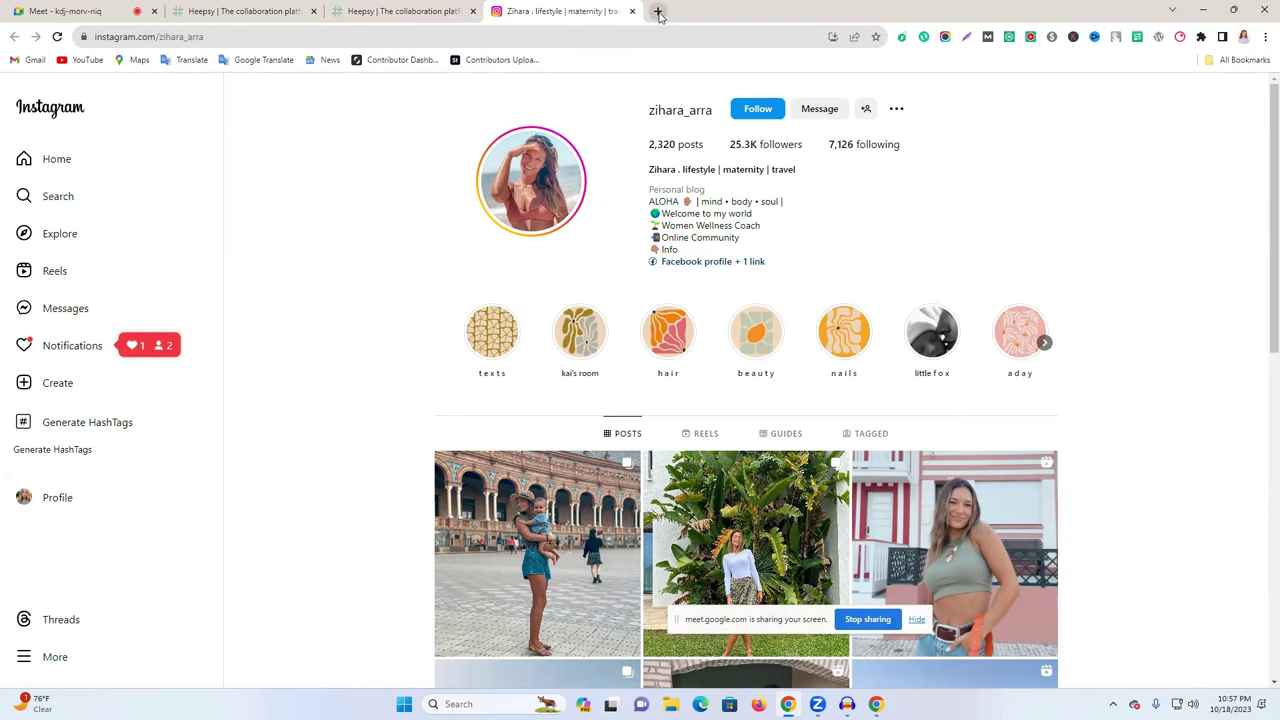
left_click(657, 11)
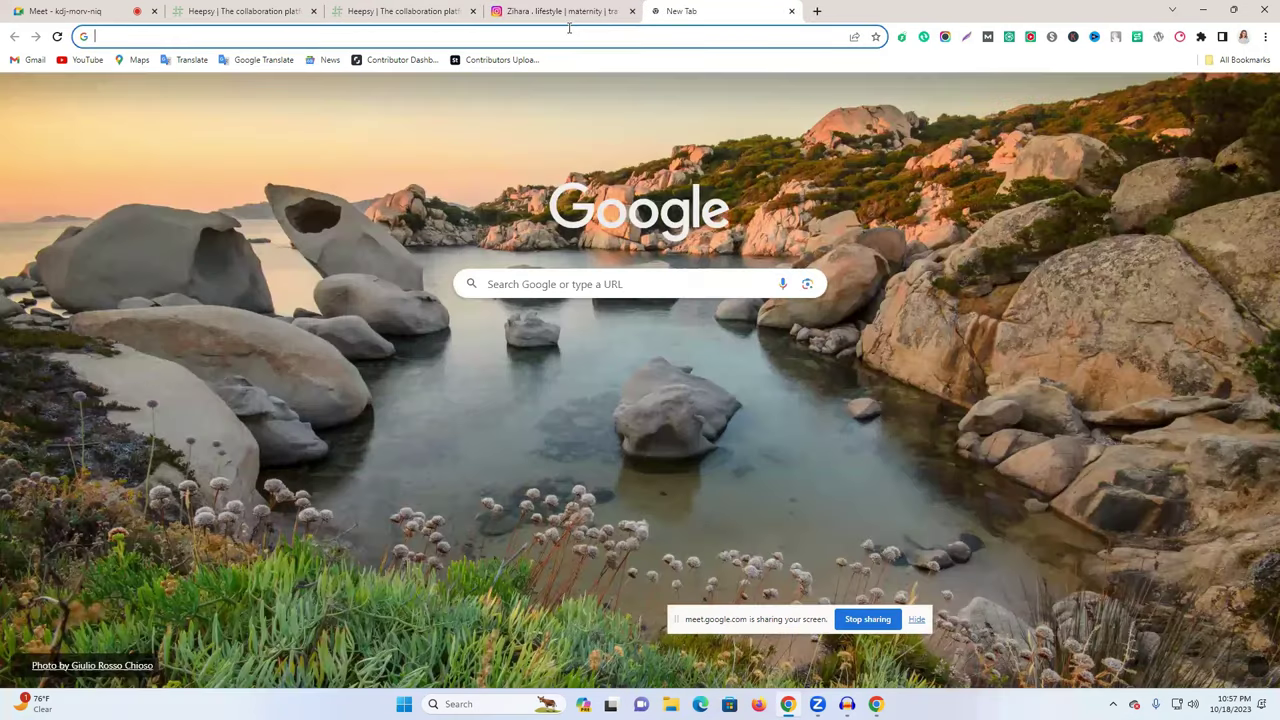
type("so")
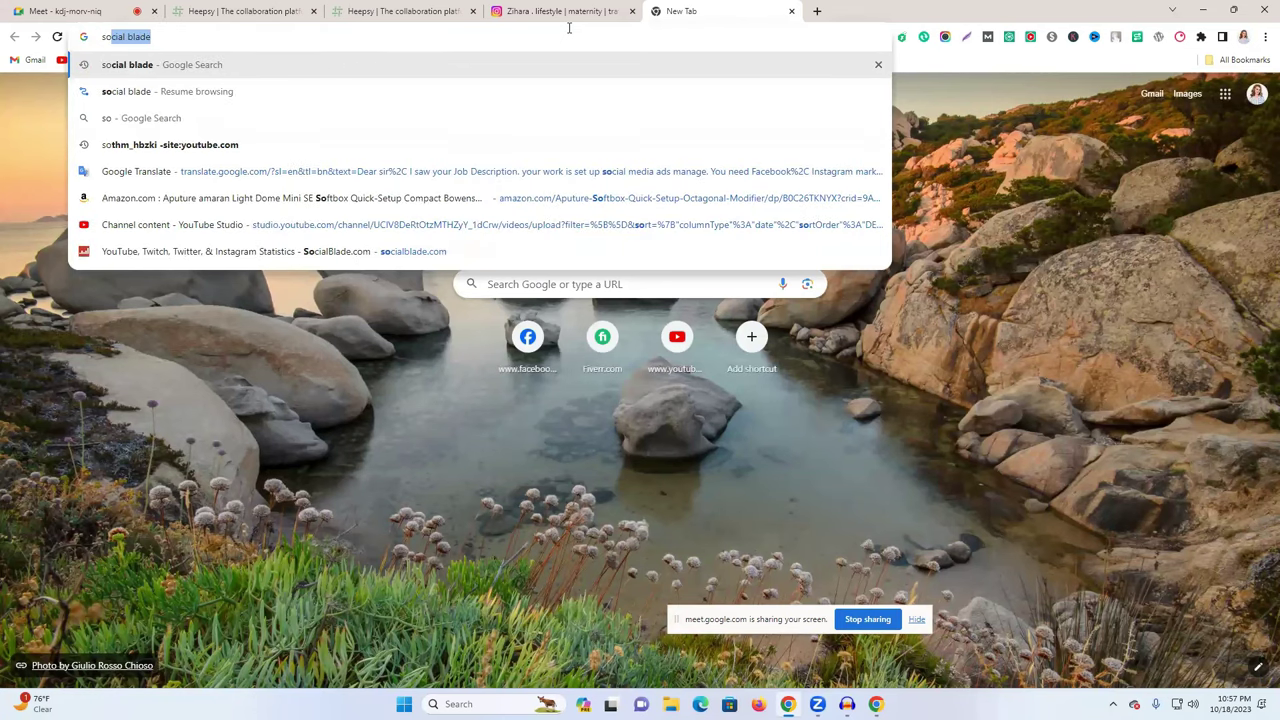
key("Return")
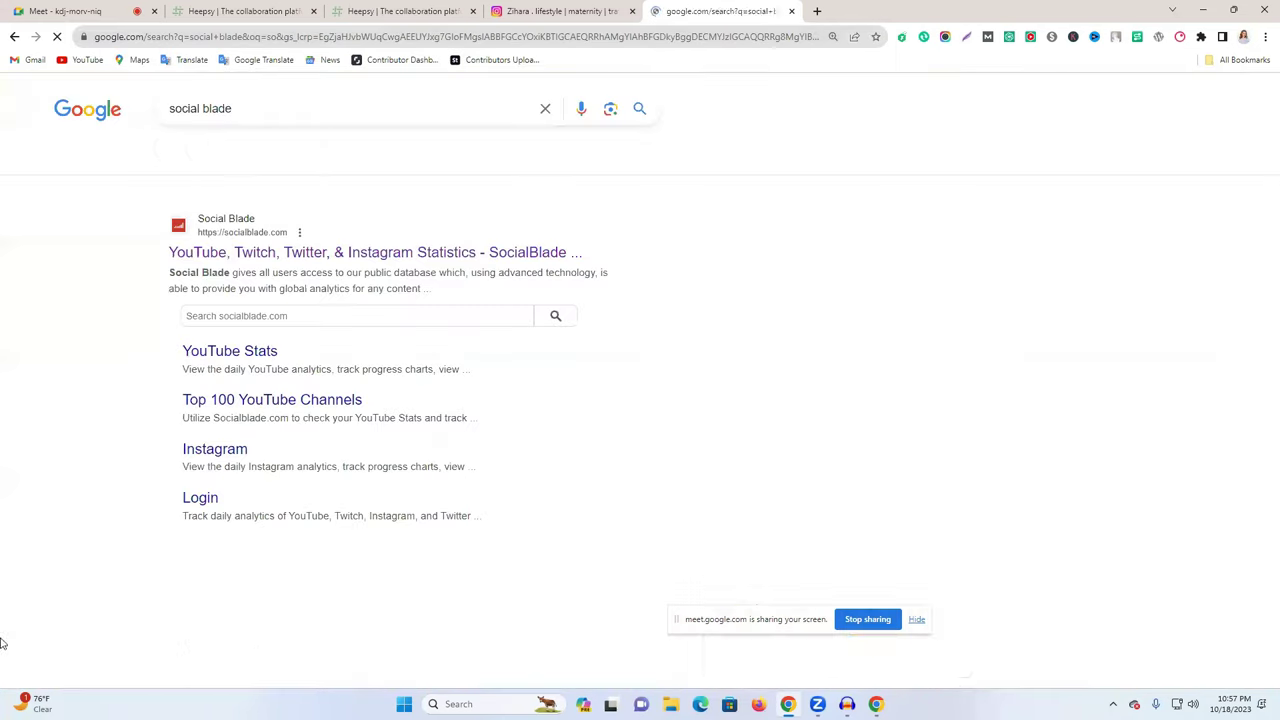
left_click(219, 256)
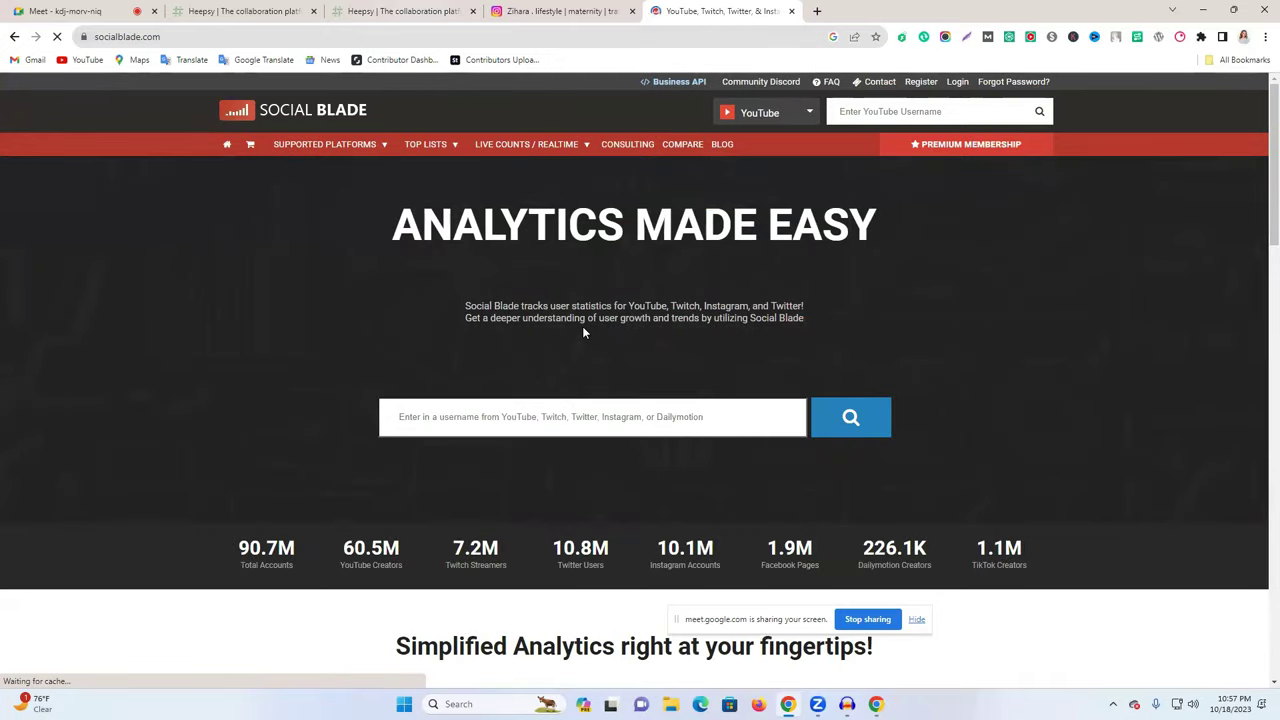
- Open Social Blade's registration page and clear a wrongly pasted link from the email field
left_click(922, 86)
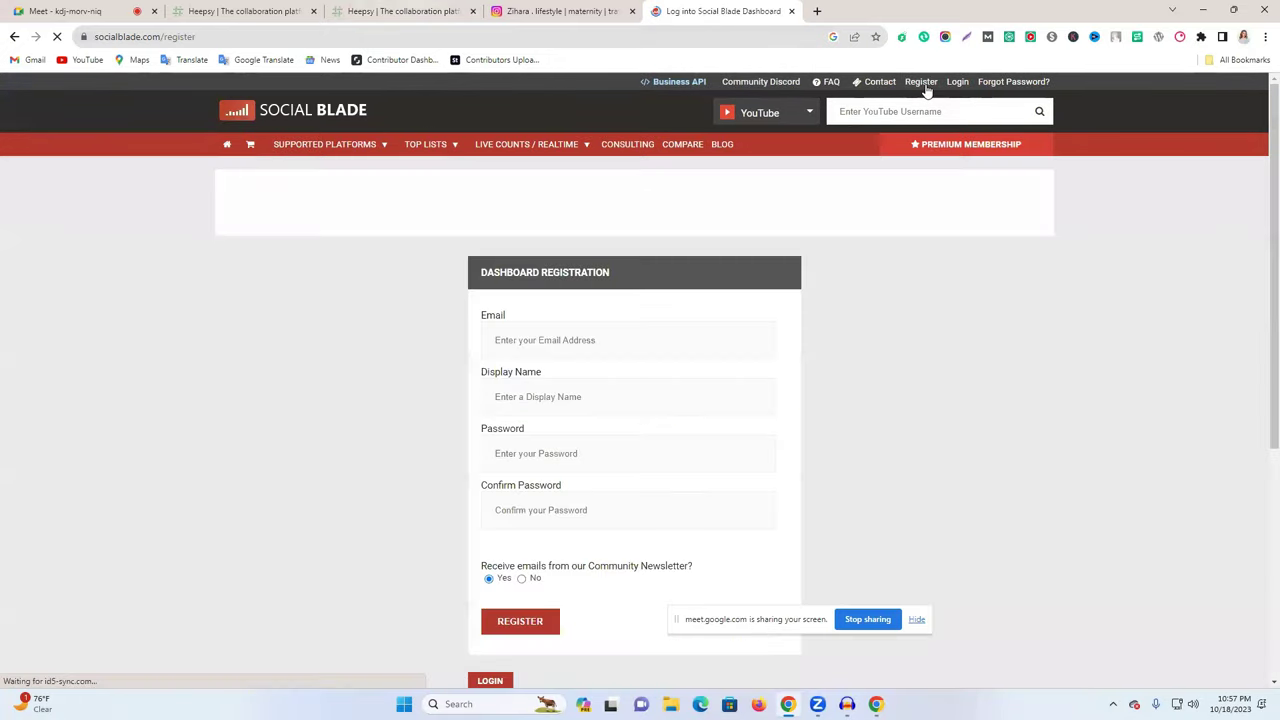
left_click(565, 340)
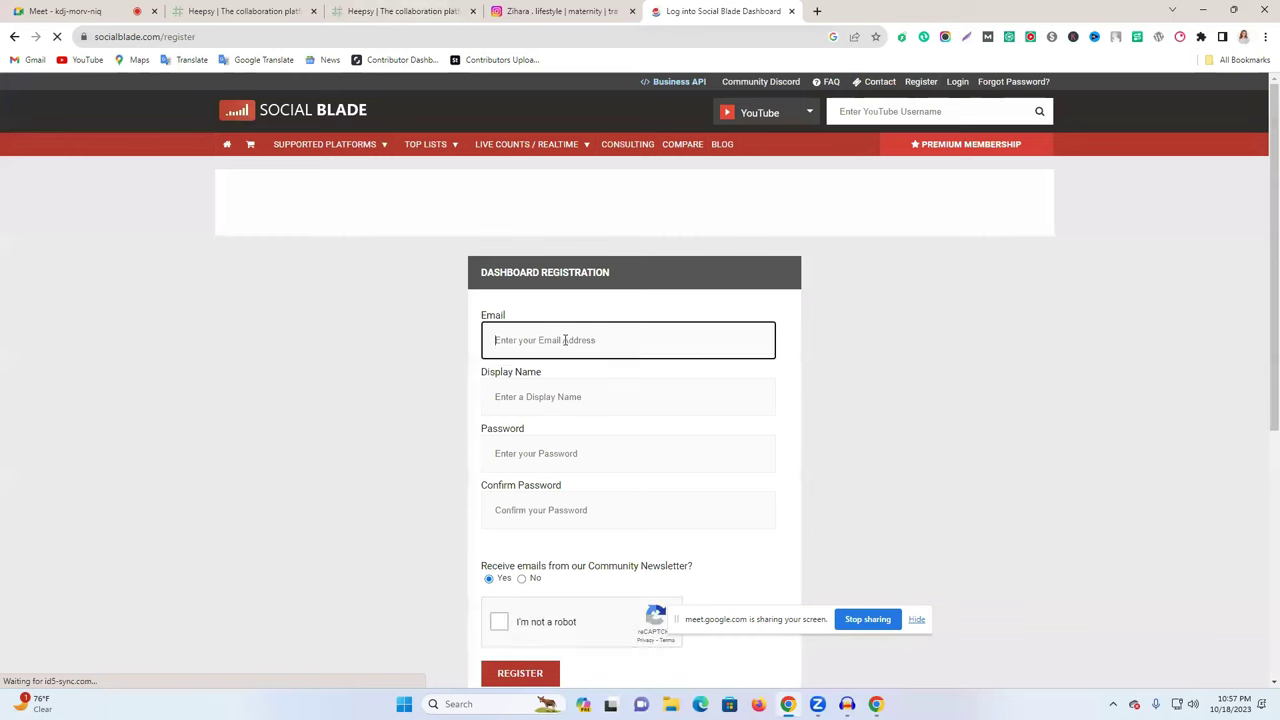
left_click(526, 397)
left_click(546, 352)
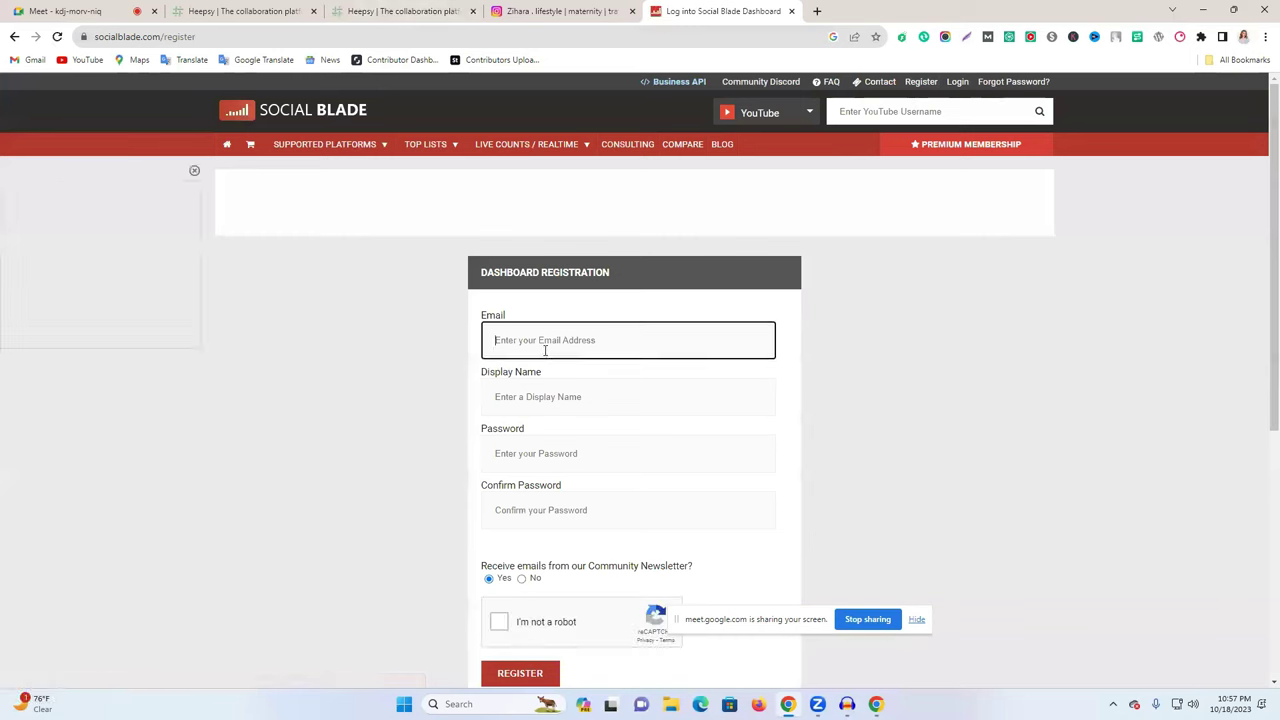
type("https://app.afluencer.com/directory/influencers/profile/21747")
key("ctrl+a")
key("ctrl+c")
key("BackSpace")
- Switch to a different Google account and open its Gmail inbox
left_click(819, 11)
left_click(1245, 98)
left_click(1081, 352)
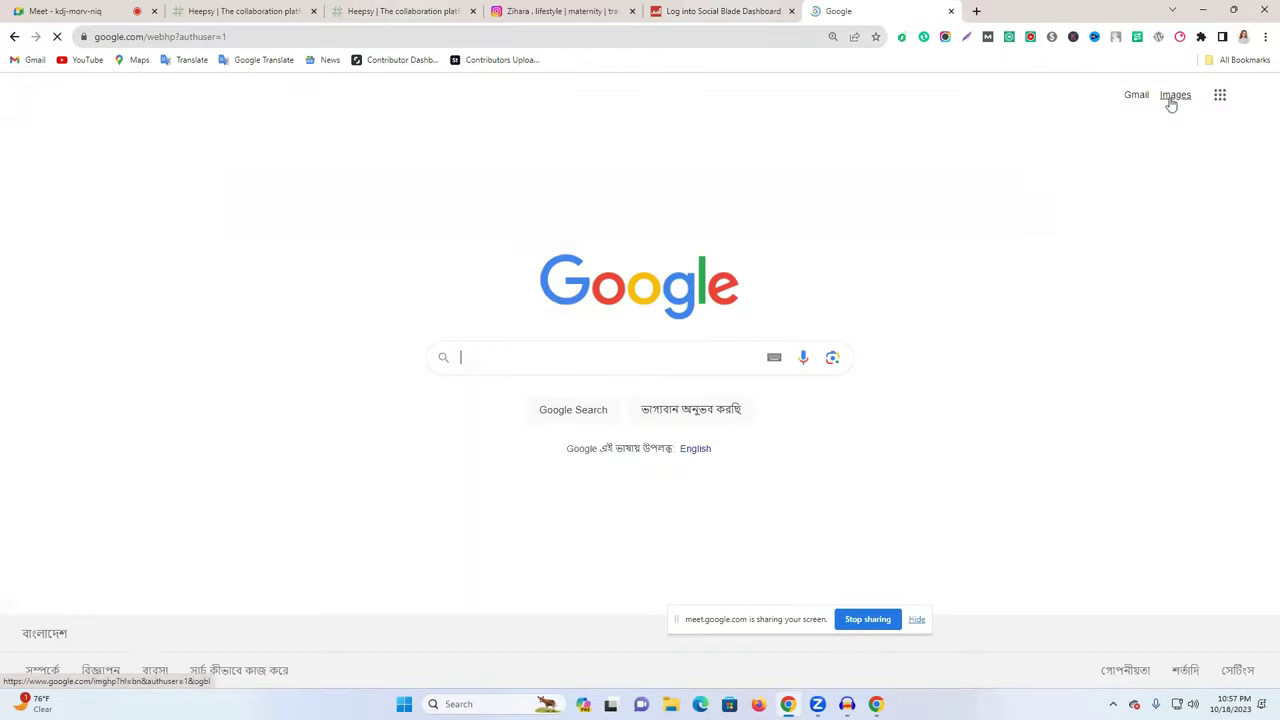
left_click(1252, 97)
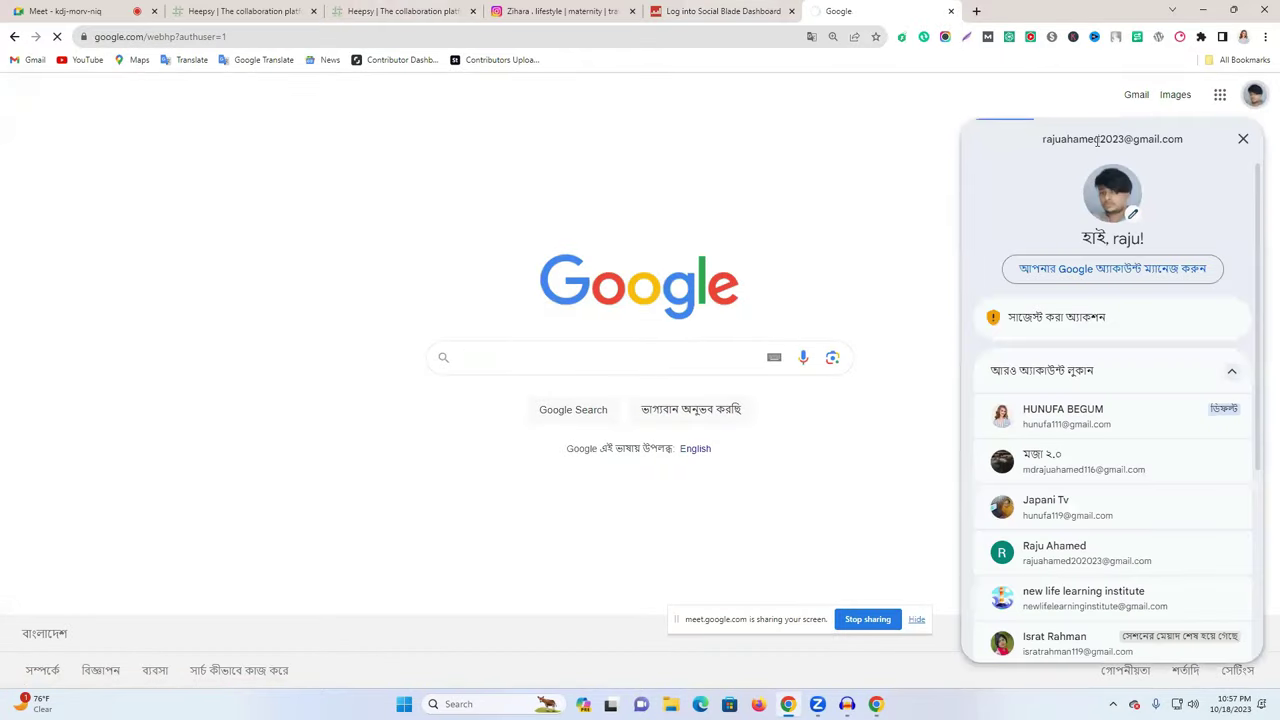
left_click(1098, 140)
left_click(715, 11)
- Enter the user's full name as the Social Blade display name
key("ctrl+v")
left_click(530, 408)
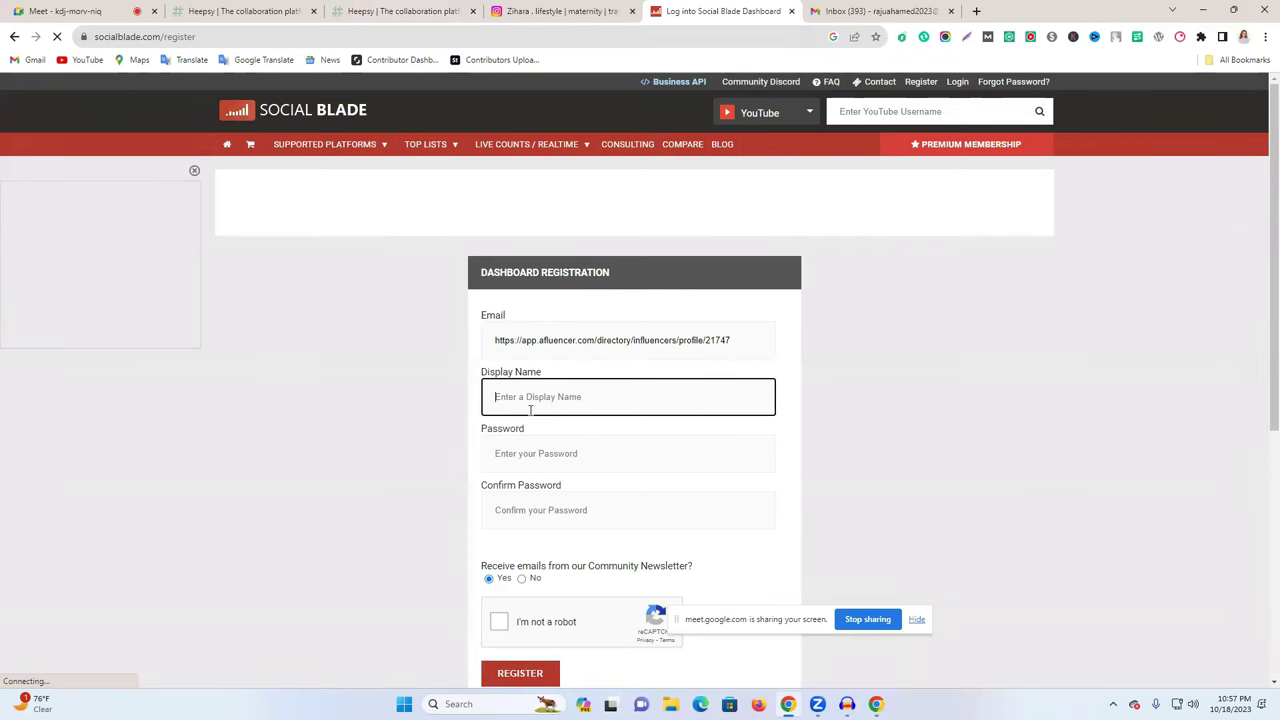
type("raj87")
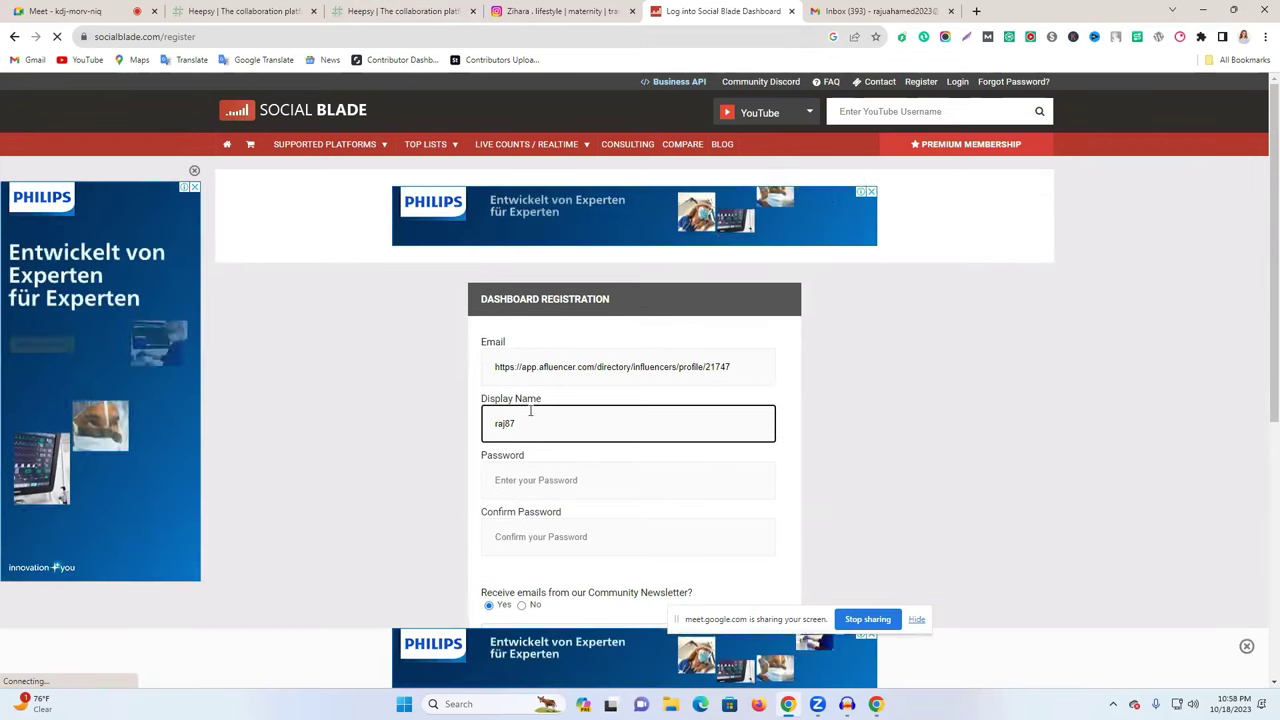
key("ctrl+a")
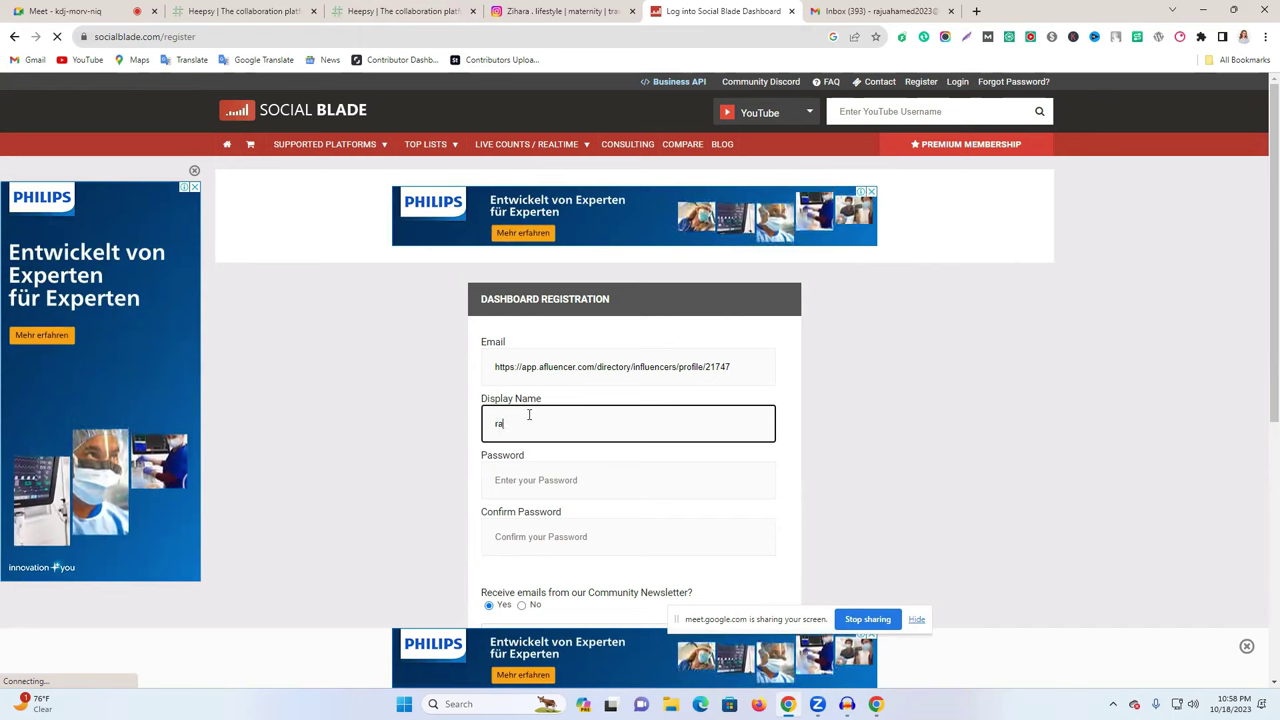
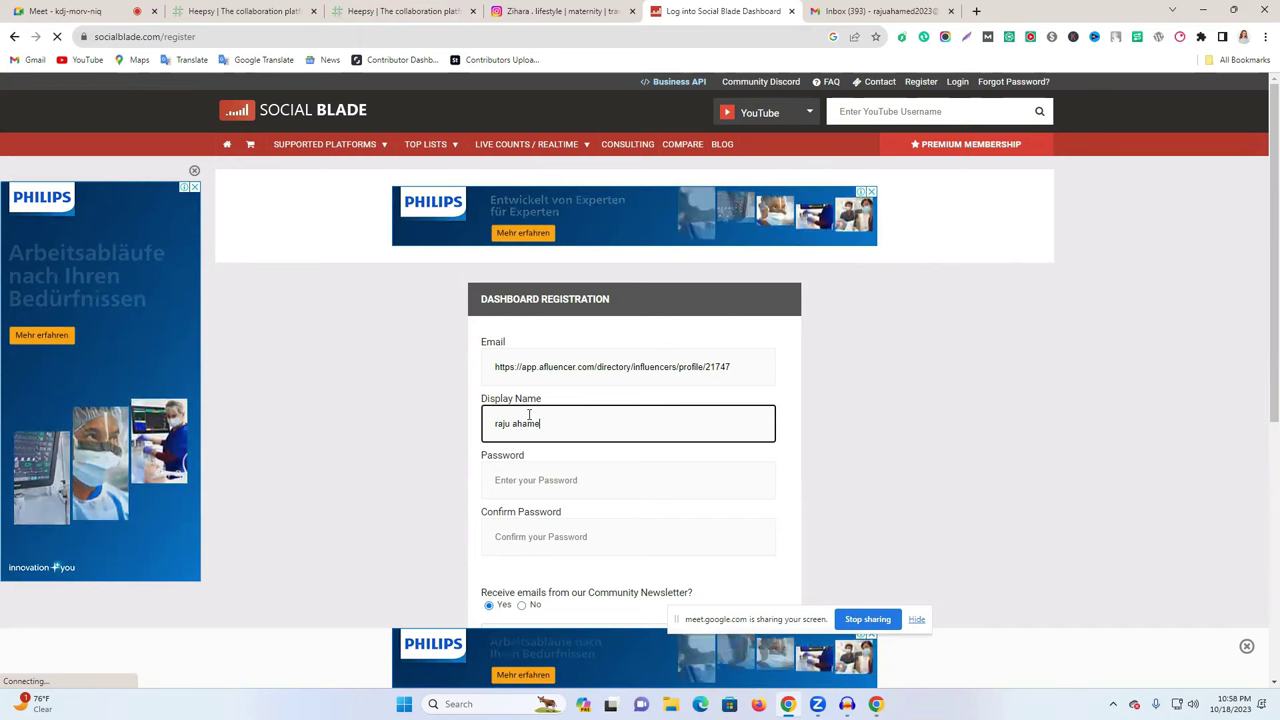
- Copy the Google account's email address into the registration email field
left_click(554, 480)
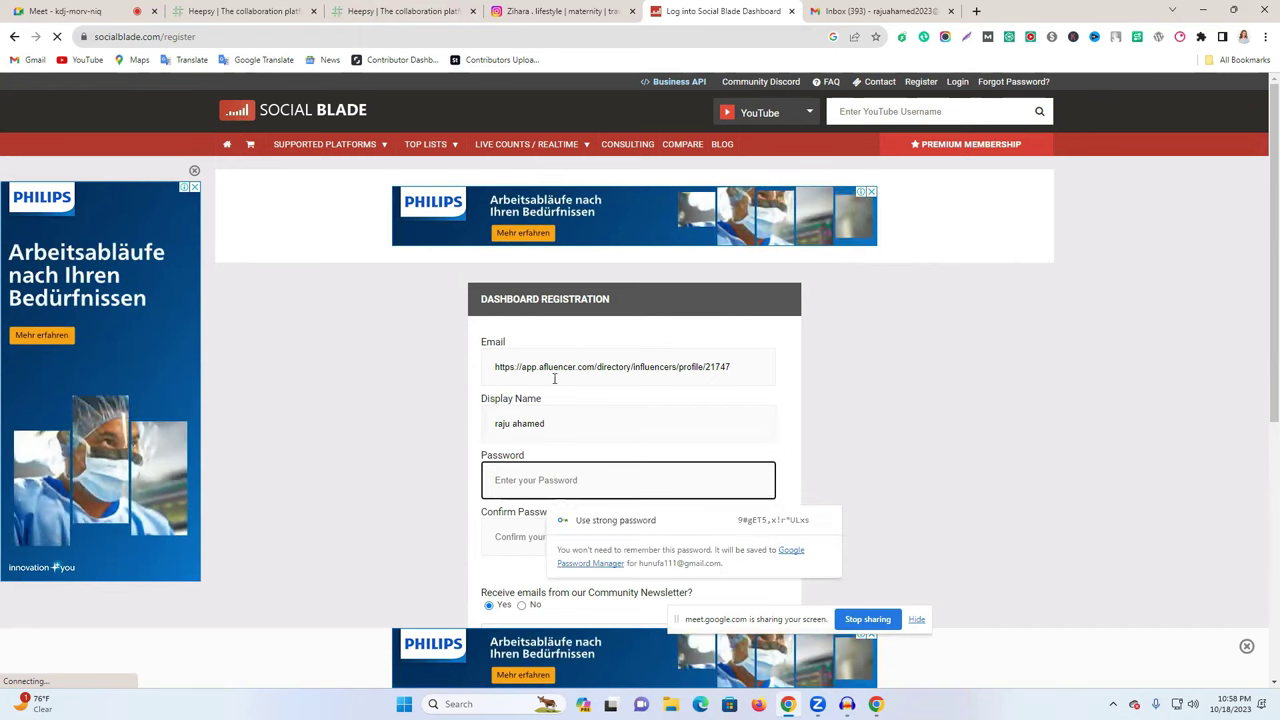
left_click(880, 11)
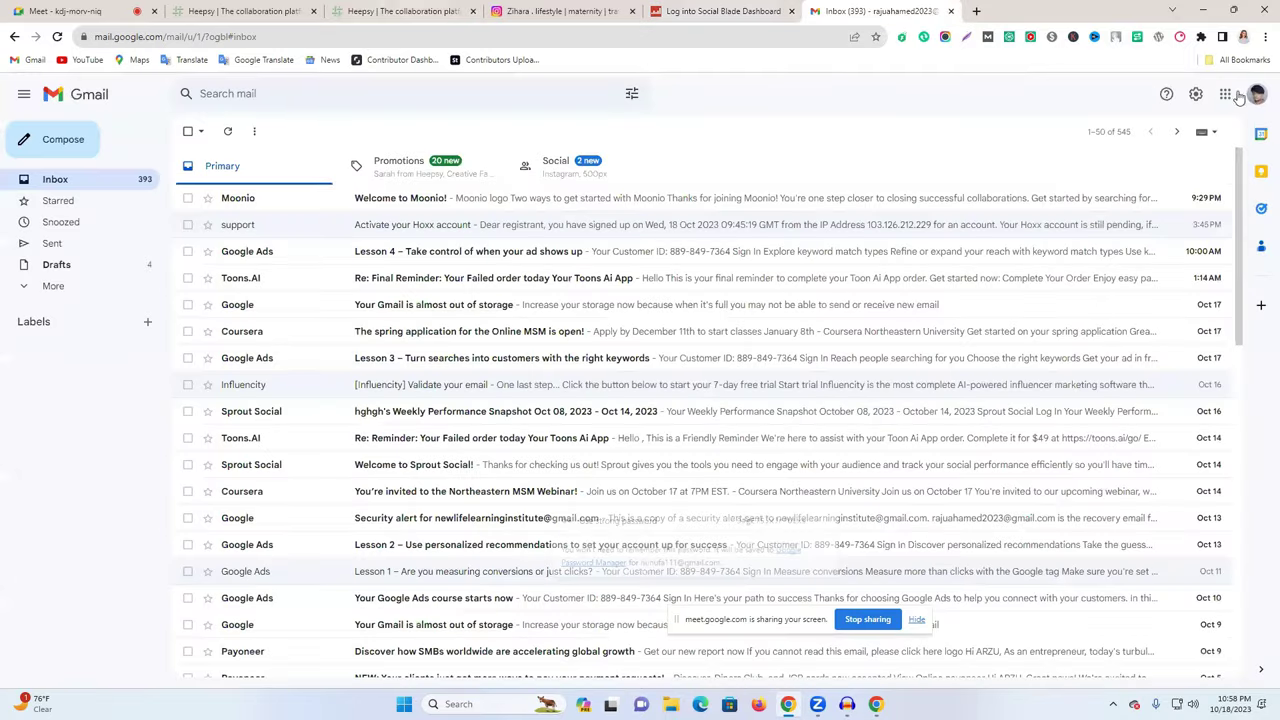
left_click(1254, 94)
left_click_drag(1068, 134, 1196, 134)
key("ctrl+c")
left_click(722, 11)
triple_click(520, 381)
key("ctrl+v")
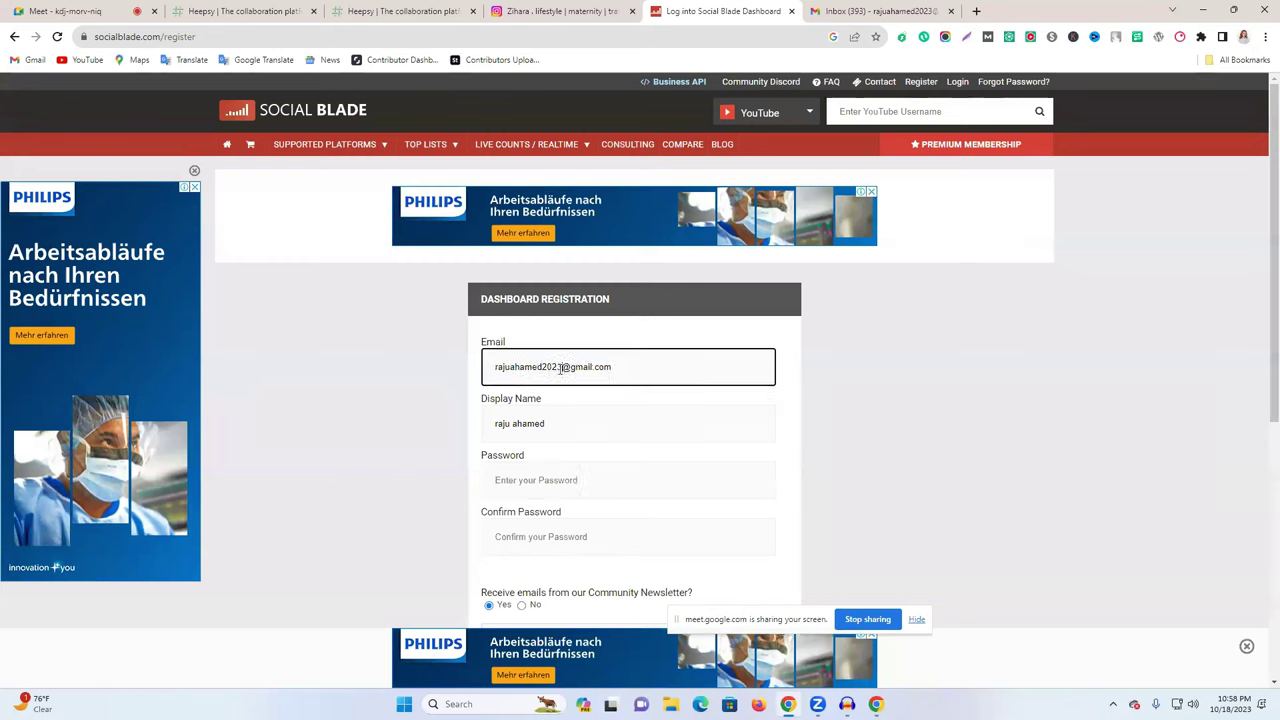
left_click_drag(563, 368, 461, 375)
- Enter and confirm the account password, pass the reCAPTCHA, and submit registration
left_click(525, 482)
key("ctrl+v")
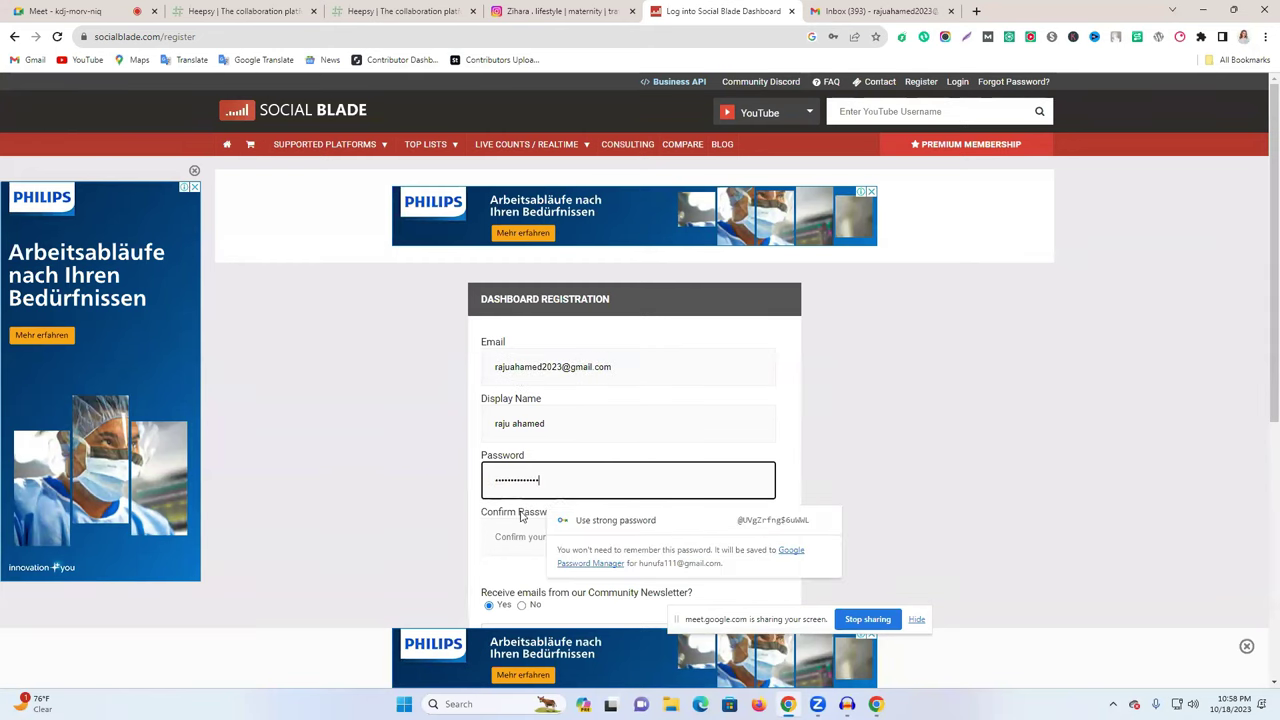
left_click(523, 537)
key("ctrl+v")
scroll(476, 544, "down", 2)
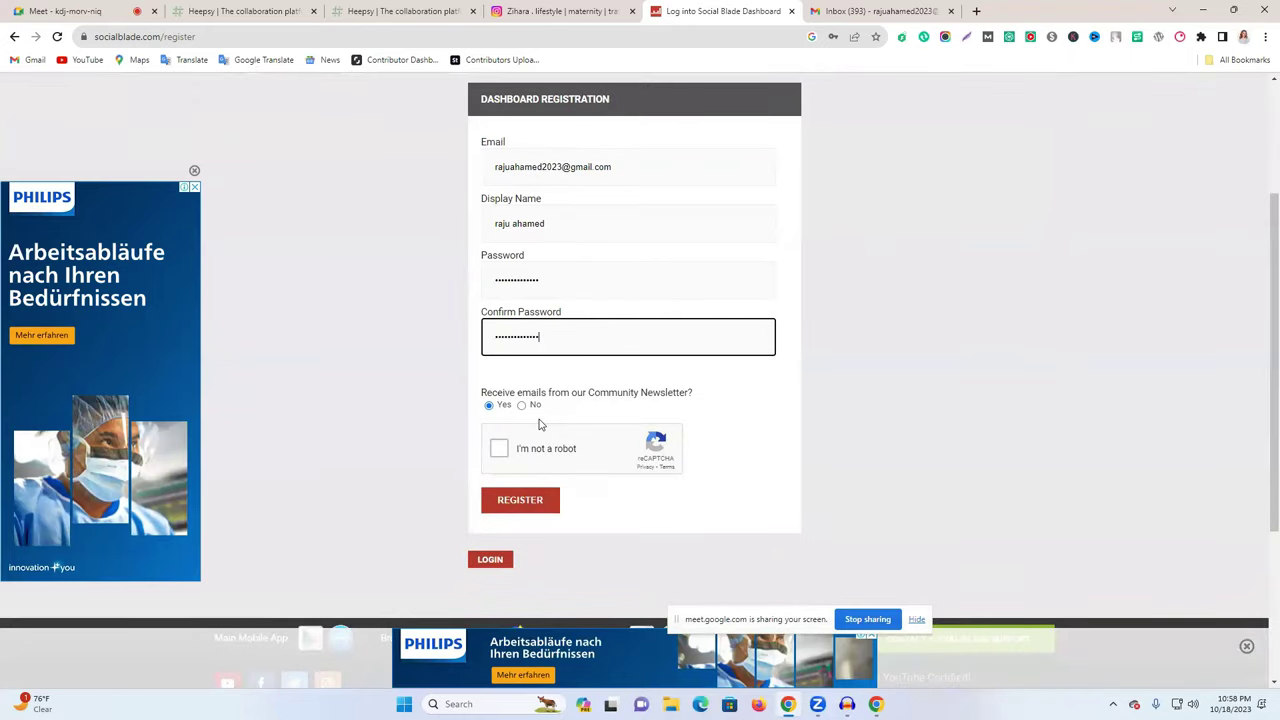
left_click(497, 448)
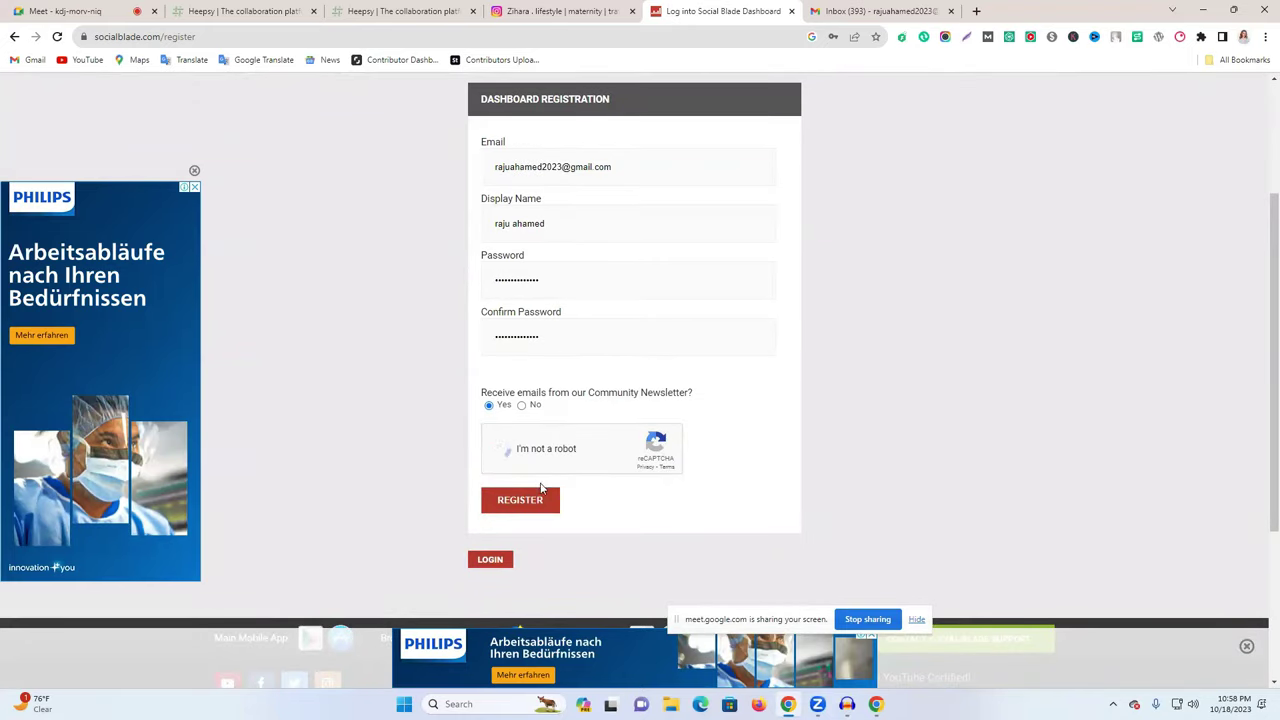
left_click(515, 503)
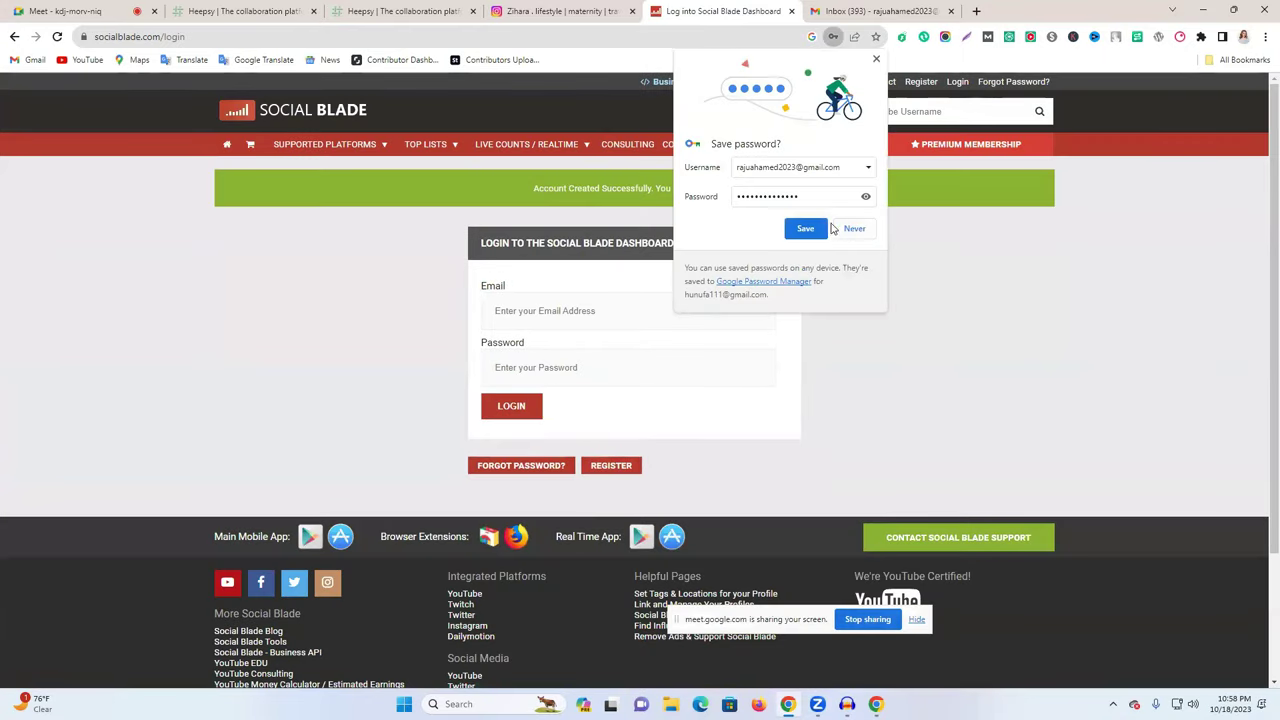
- Decline saving the password and log in to the new Social Blade account
left_click(812, 228)
left_click(536, 405)
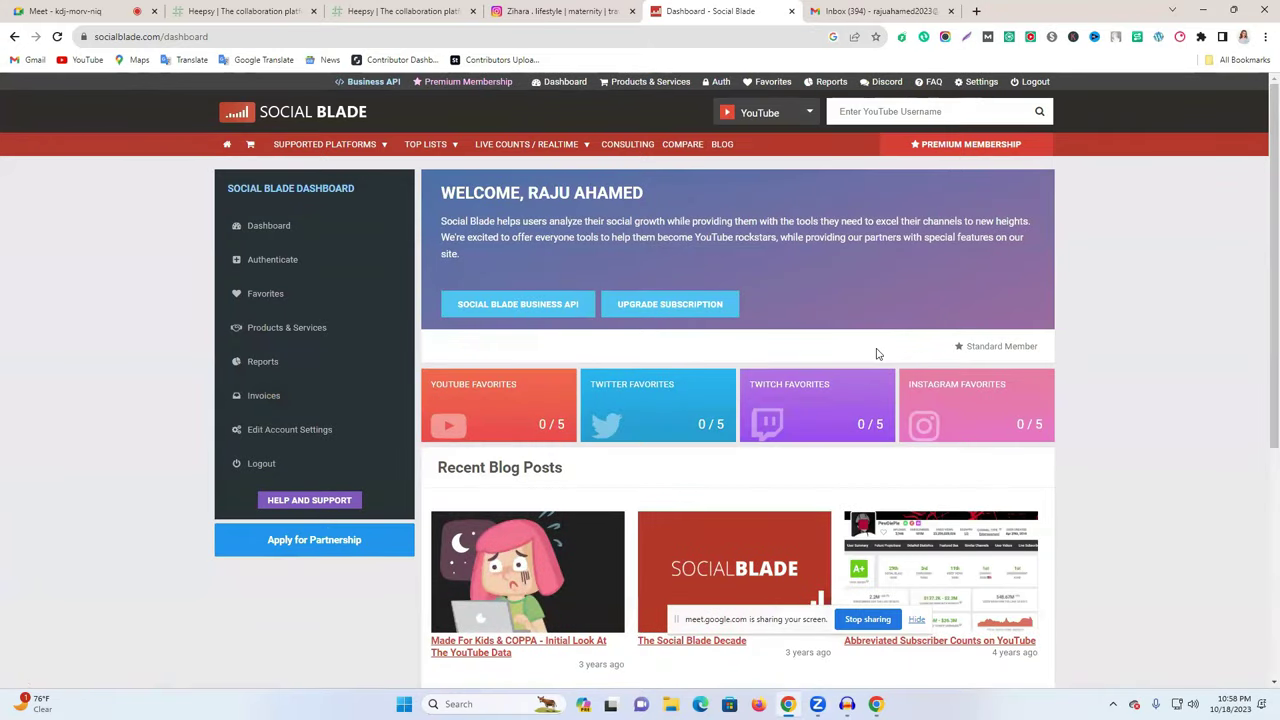
scroll(1059, 439, "down", 2)
scroll(671, 480, "up", 2)
- Select the creator's Instagram username, then open the dashboard's social platform list
left_click(870, 10)
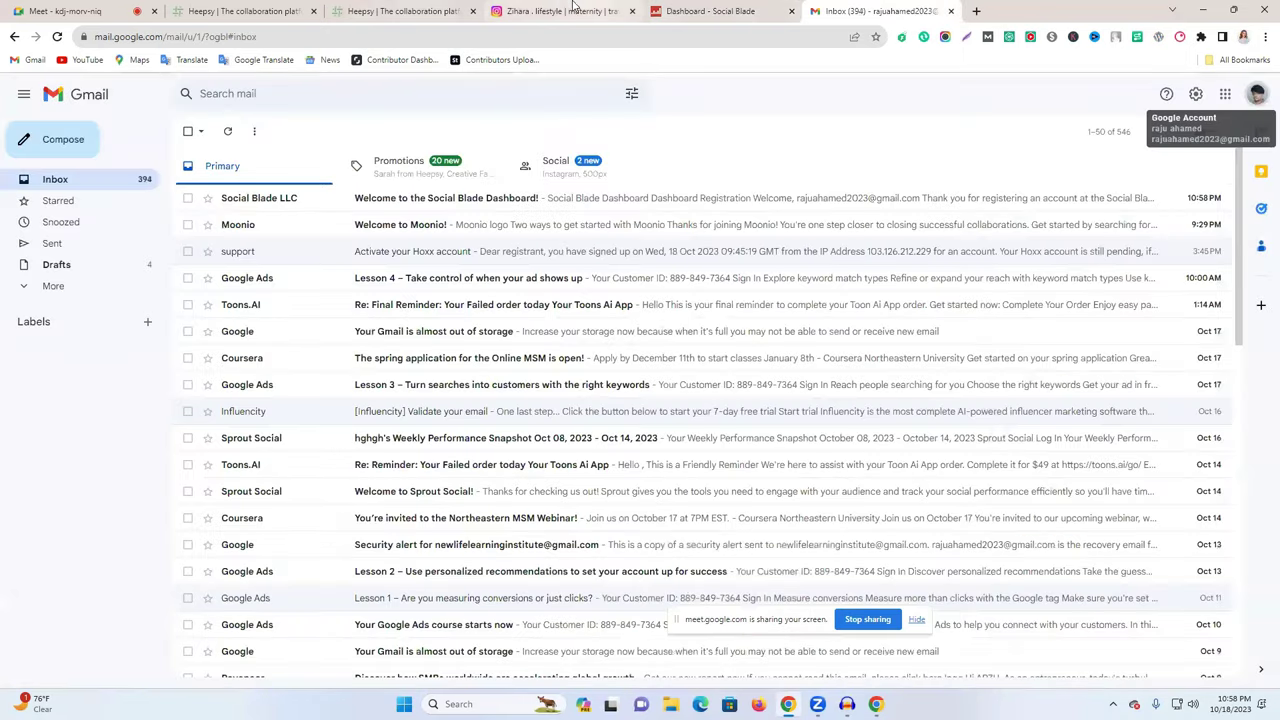
left_click(570, 10)
mouse_move(641, 112)
left_mouse_down()
mouse_move(718, 112)
mouse_move(647, 117)
left_mouse_up()
left_click(692, 115)
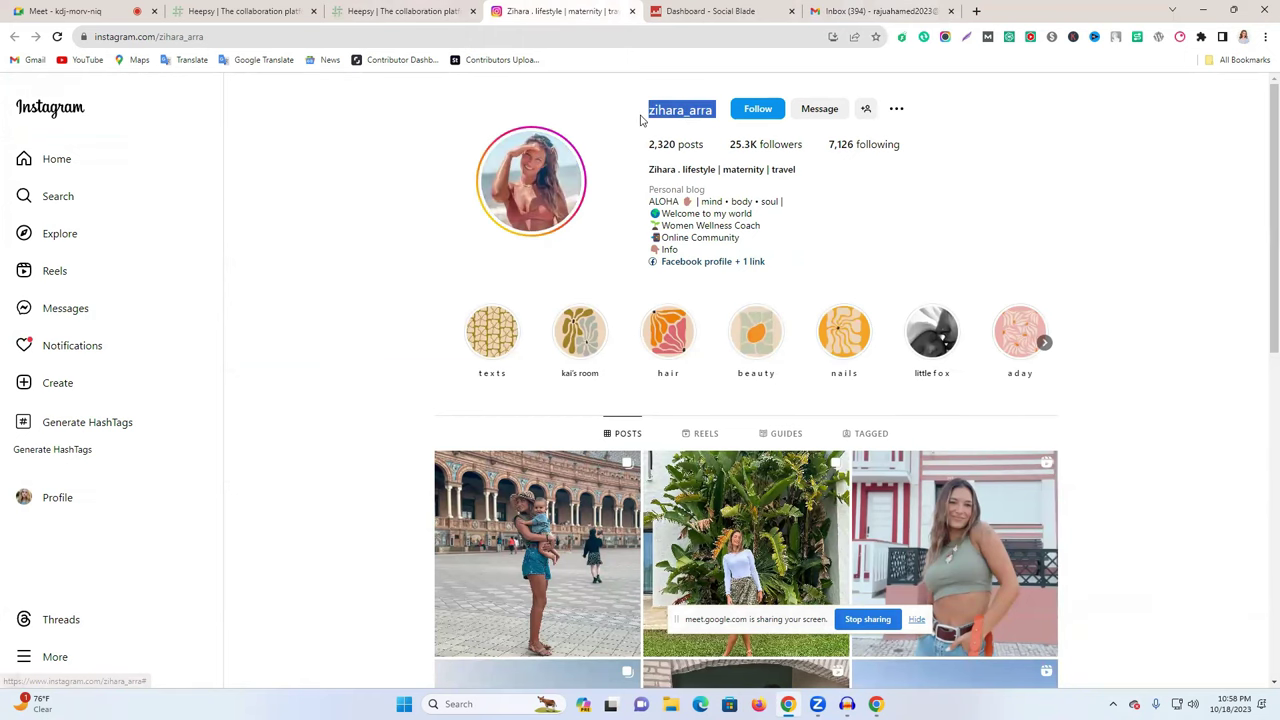
left_click(901, 8)
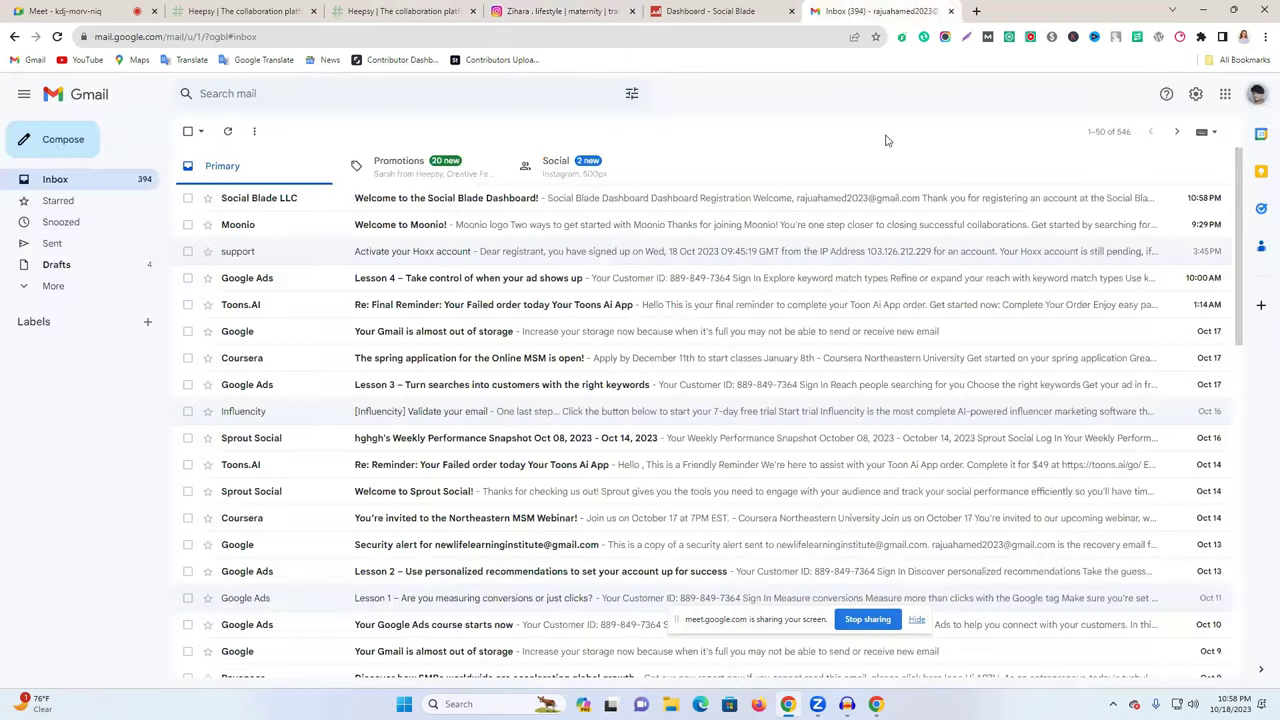
key("ctrl+shift+Tab")
left_click(788, 116)
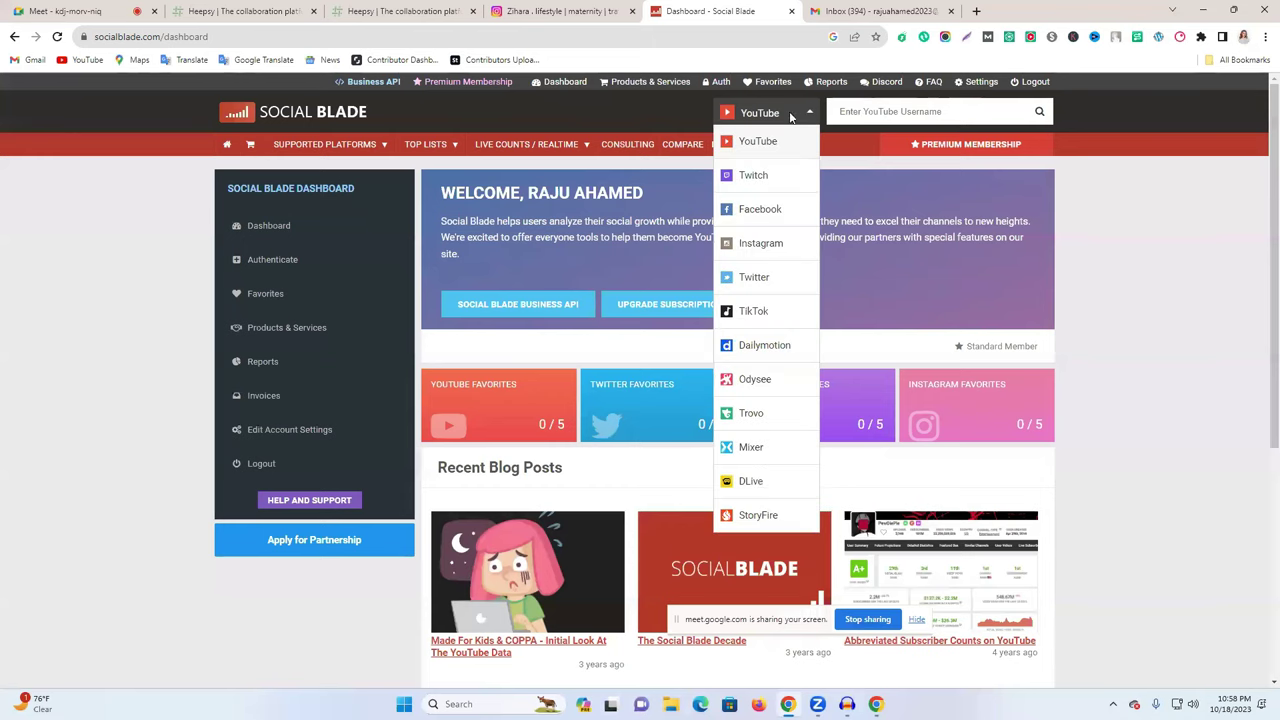
left_click(761, 244)
left_click(878, 112)
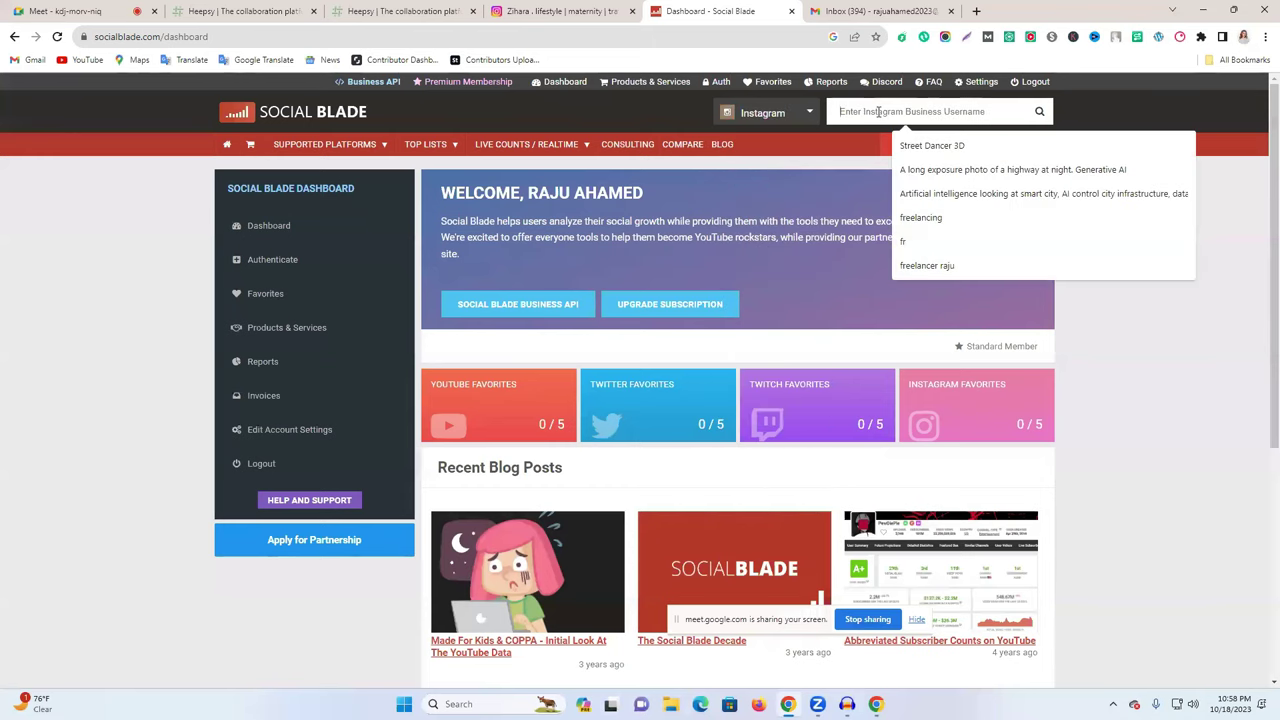
type("zihara_ara")
key("Return")
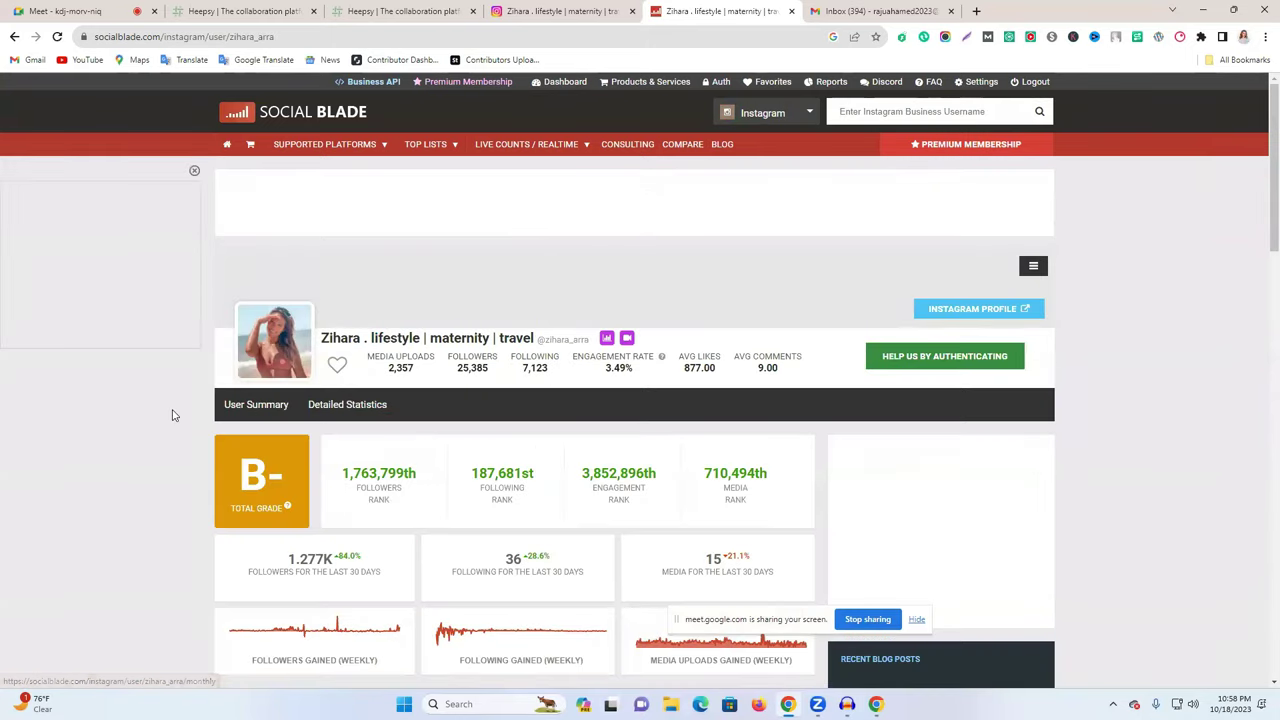
scroll(530, 428, "down", 1)
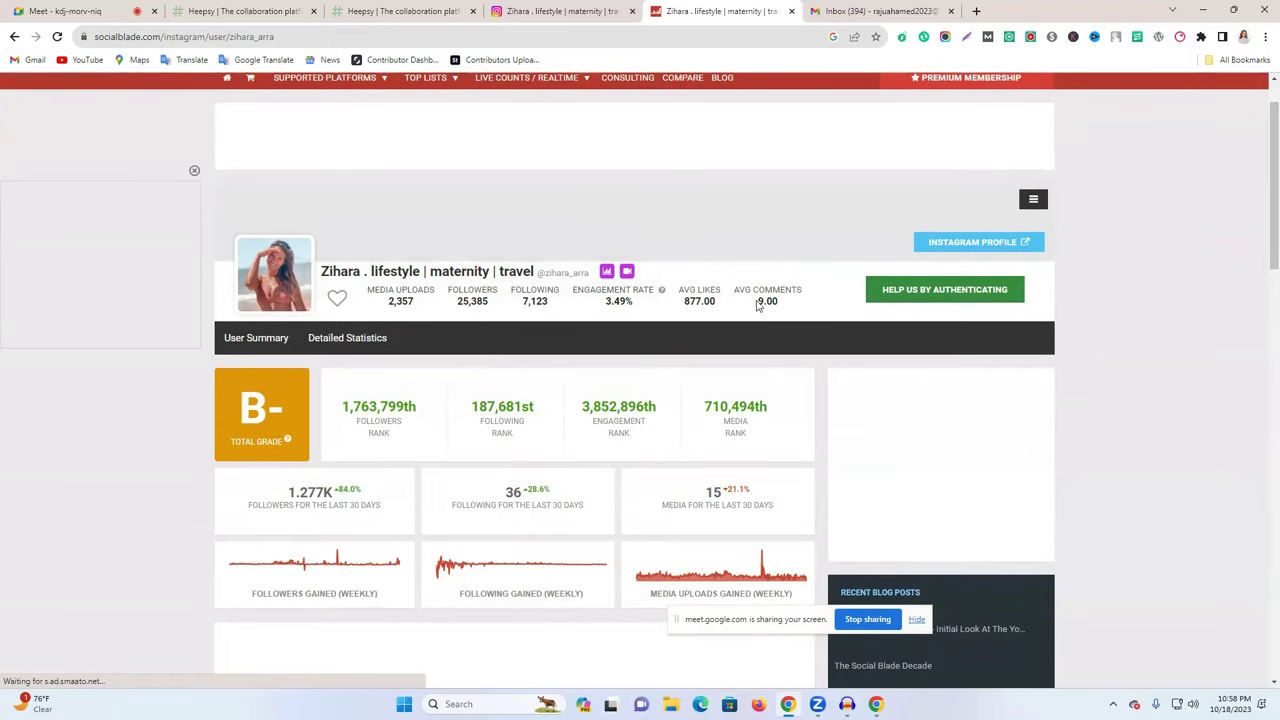
scroll(617, 471, "down", 2)
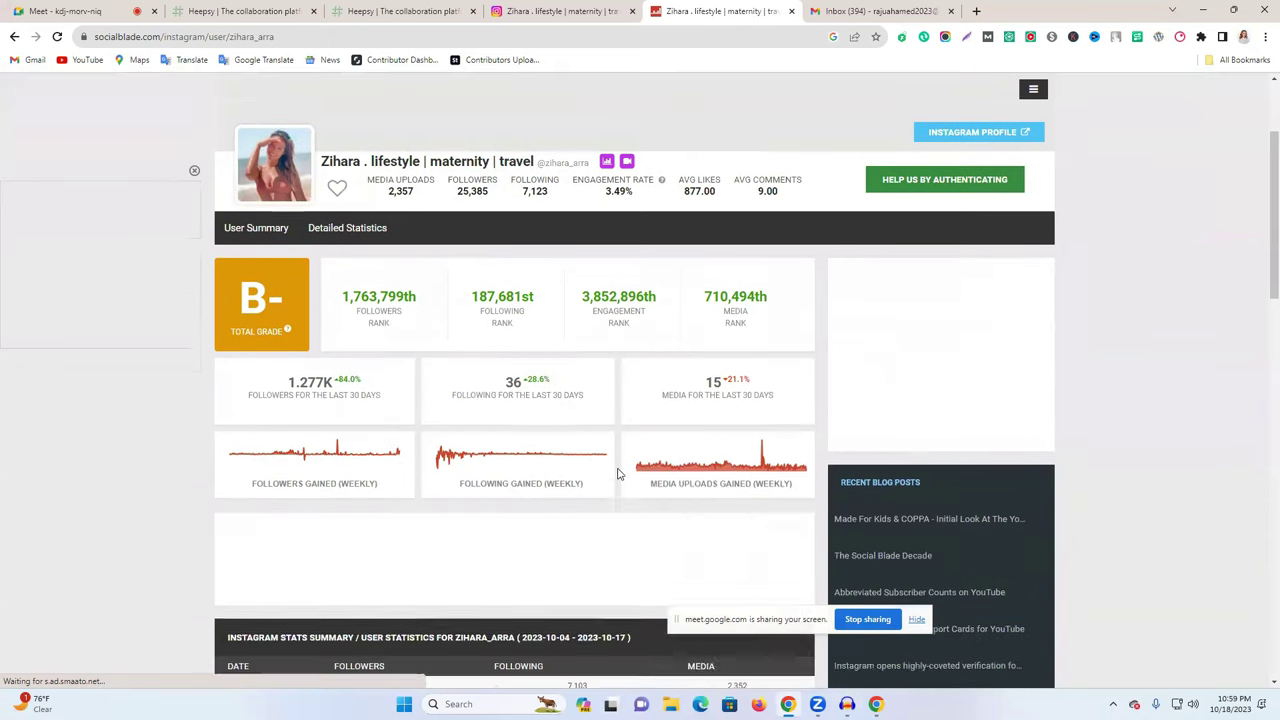
scroll(617, 471, "up", 4)
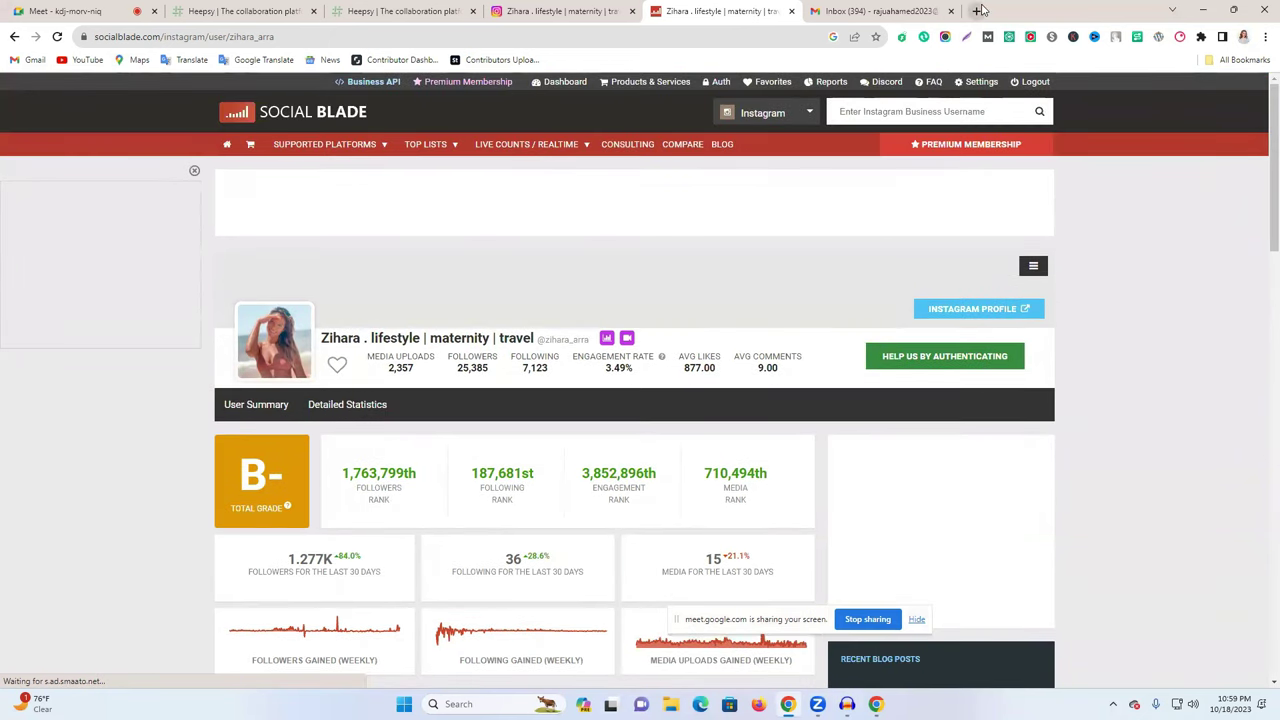
left_click(978, 10)
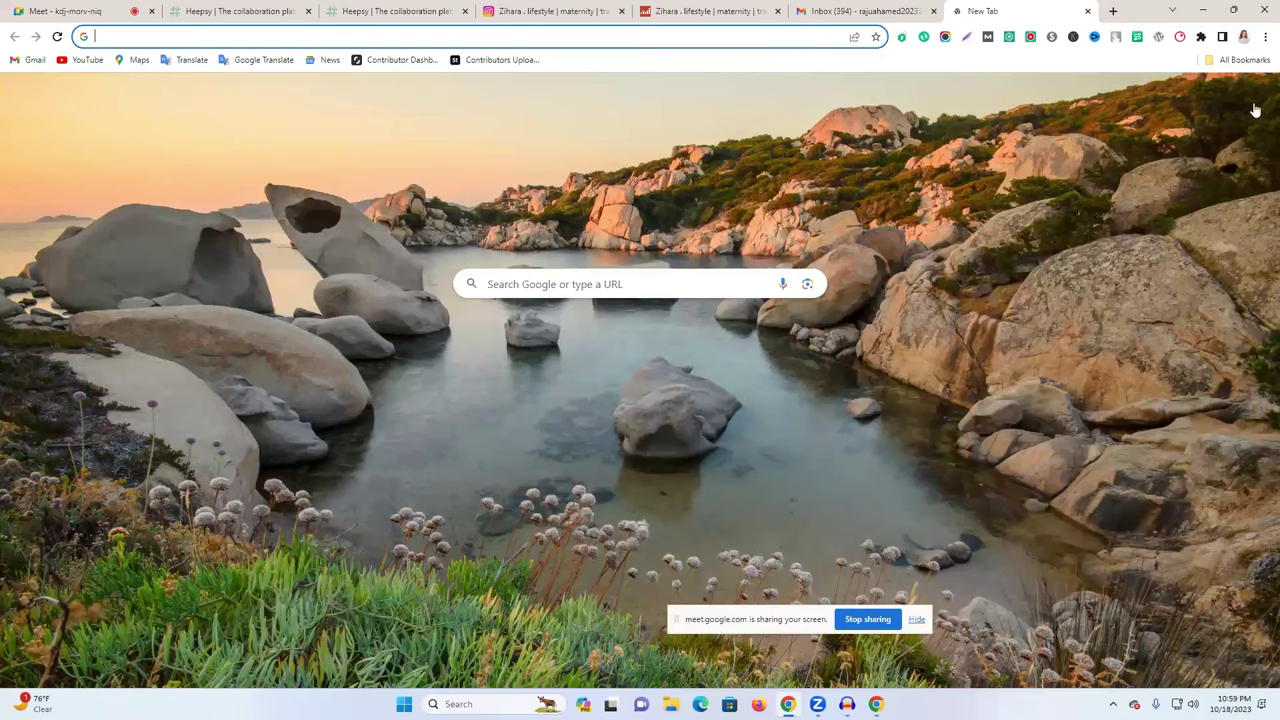
- Go to Google Drive through the Google apps launcher and start a new blank Google Sheets file
left_click(1256, 96)
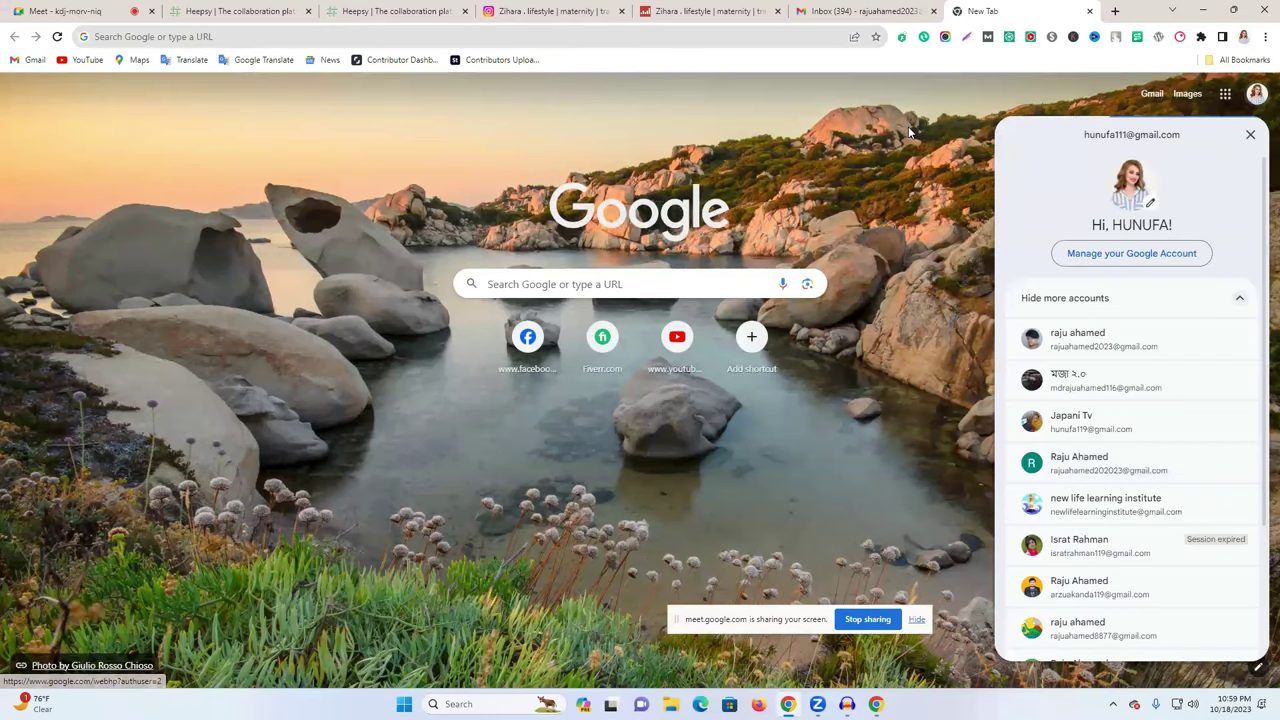
left_click(1258, 100)
left_click(1256, 96)
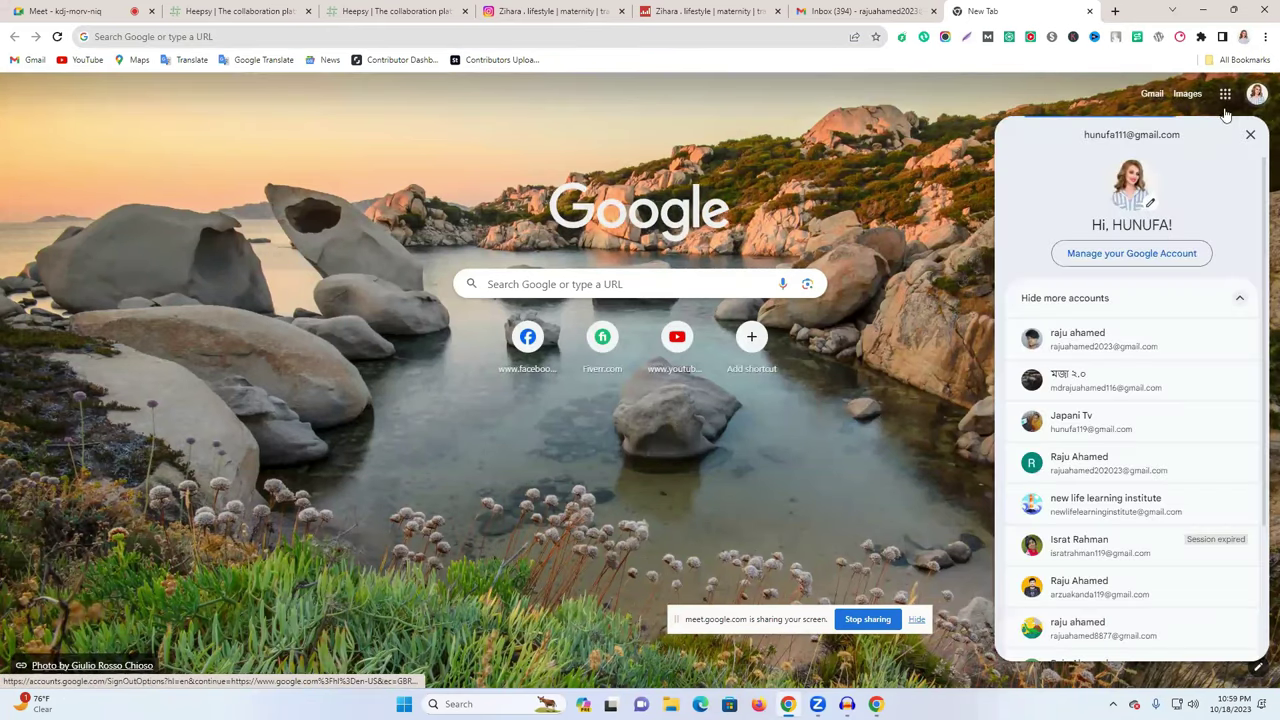
left_click(1225, 96)
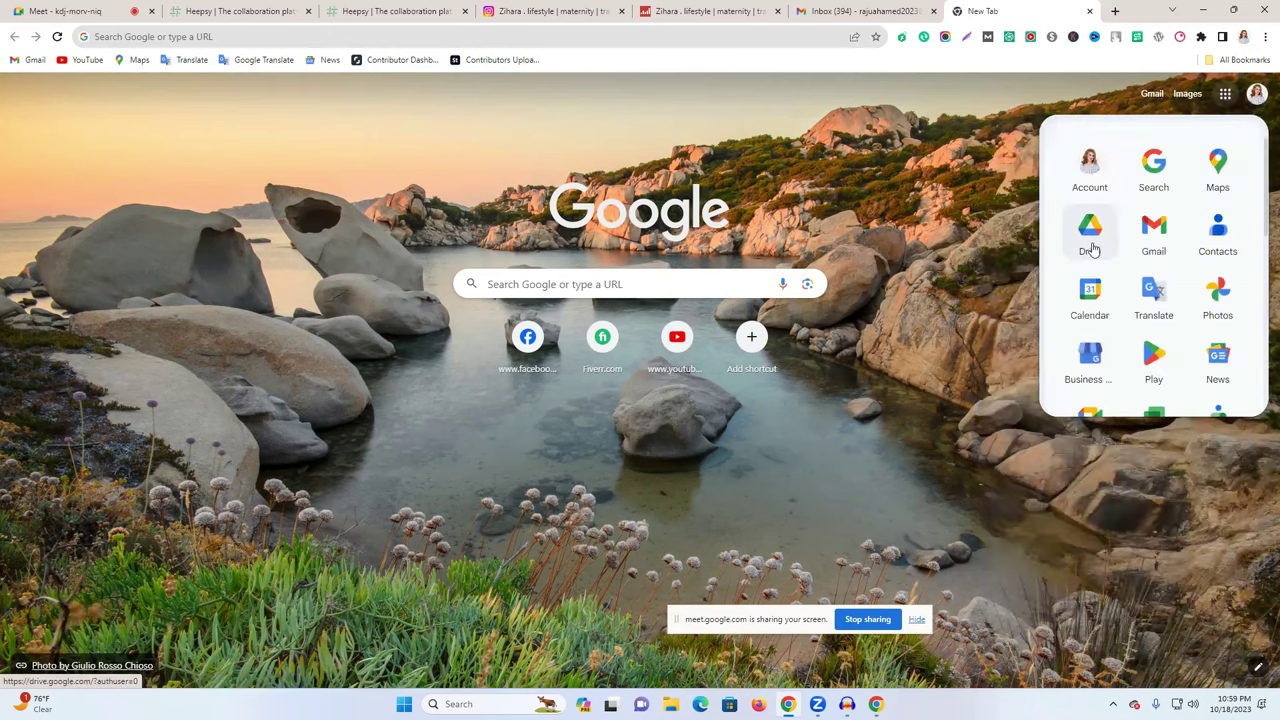
left_click(1092, 244)
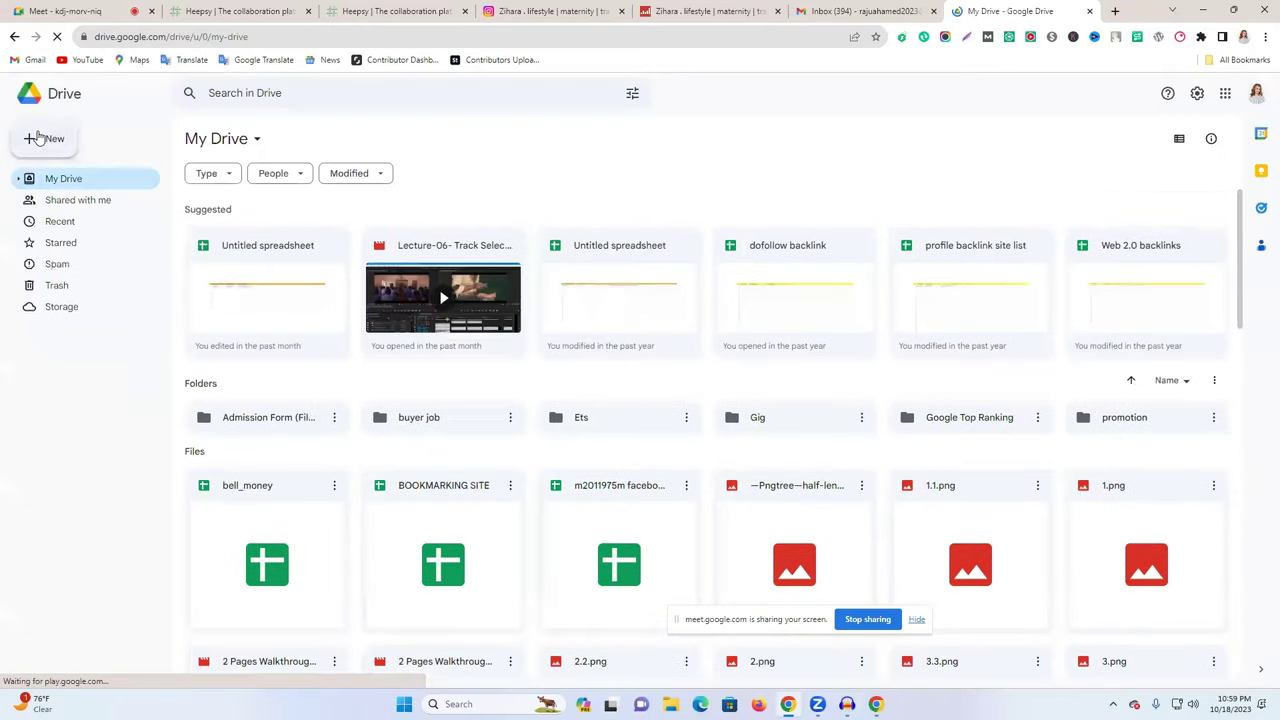
left_click(38, 136)
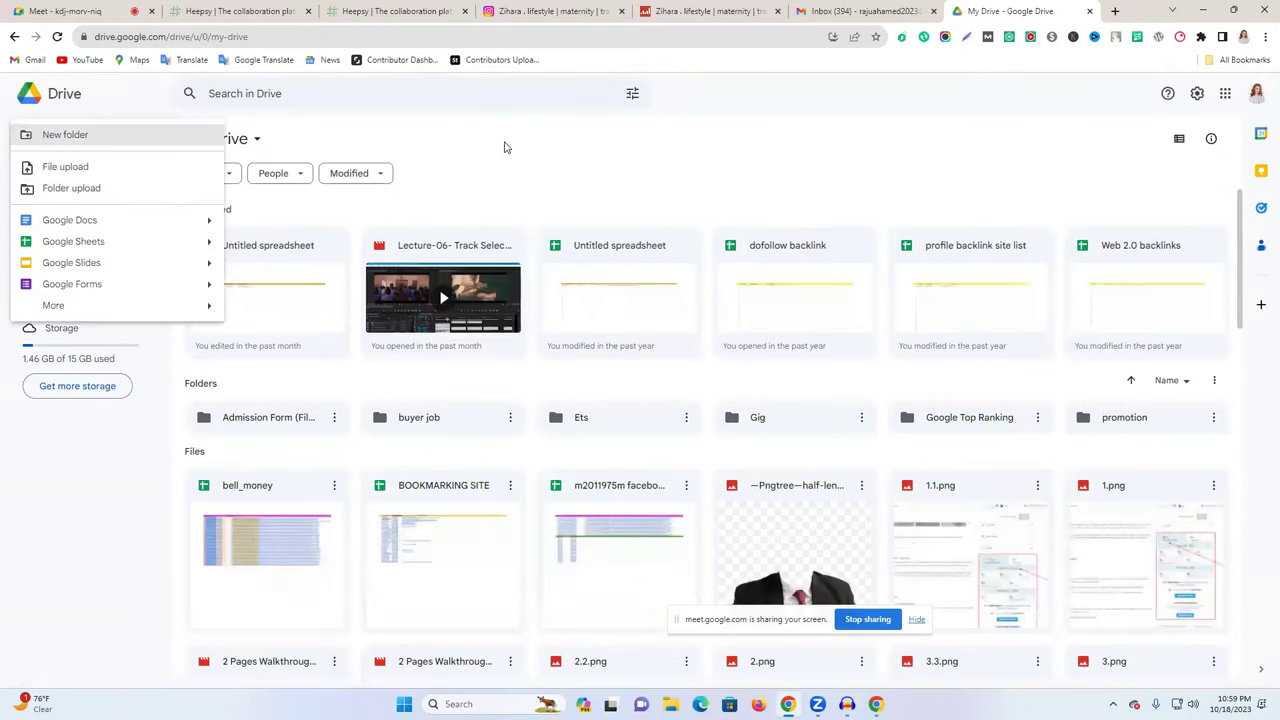
left_click(102, 243)
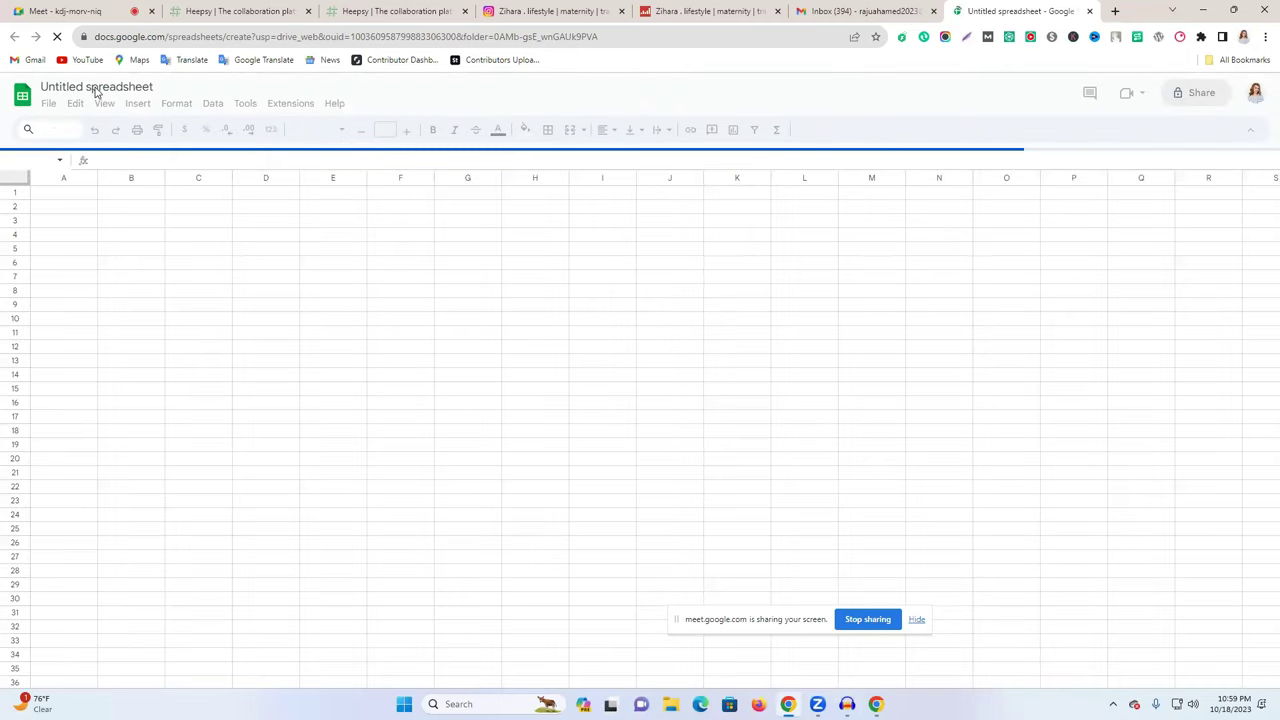
- Title the spreadsheet 'niche Targeted influncer list' and narrow column A to about half width
left_click(97, 89)
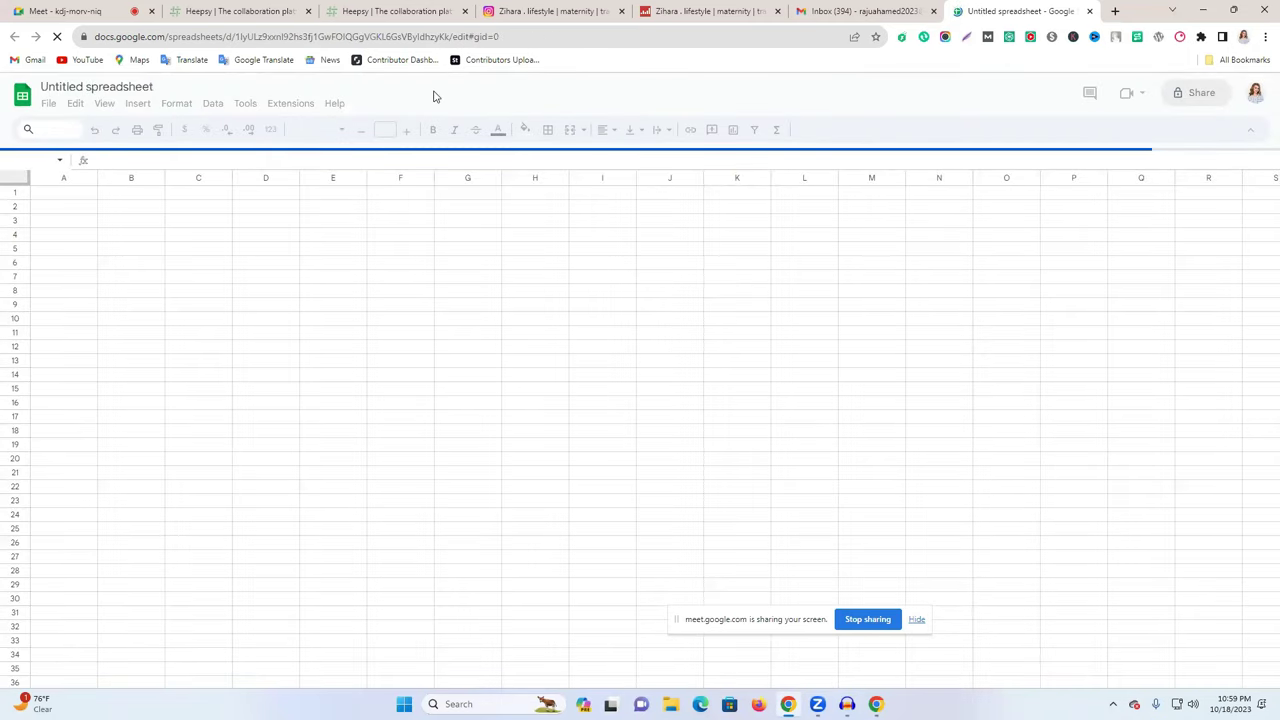
left_click(83, 90)
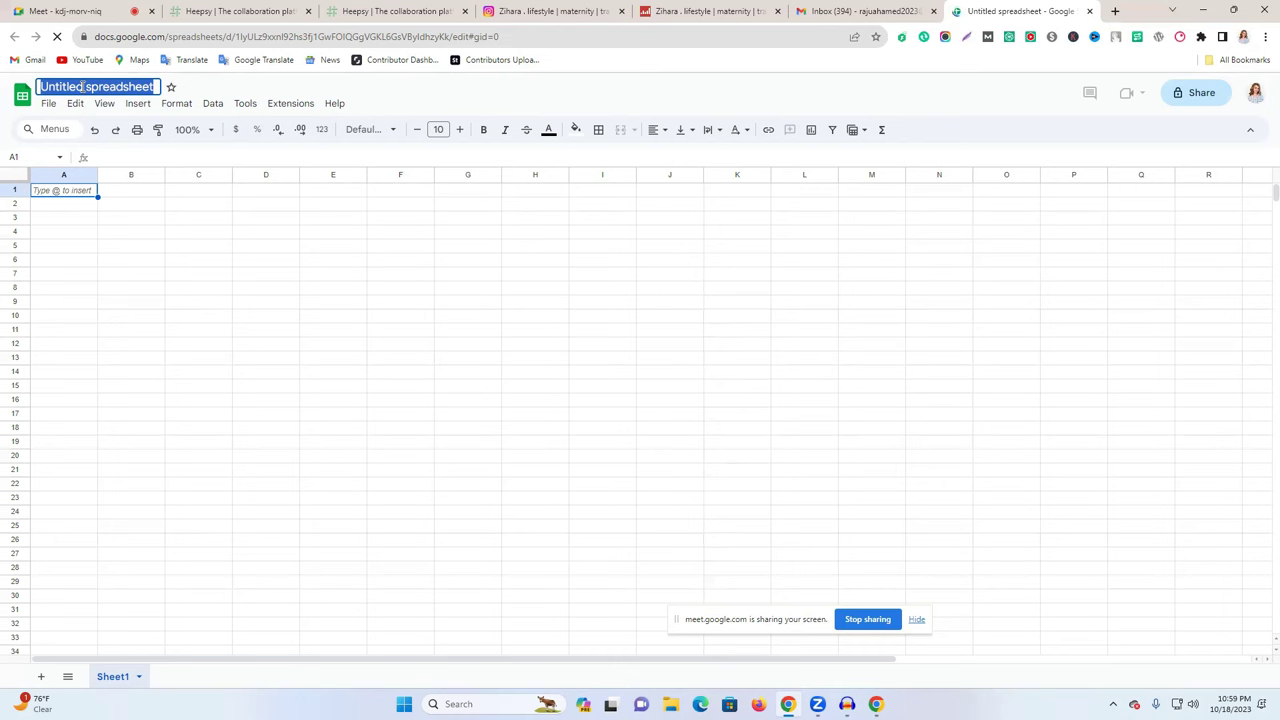
type("niche ")
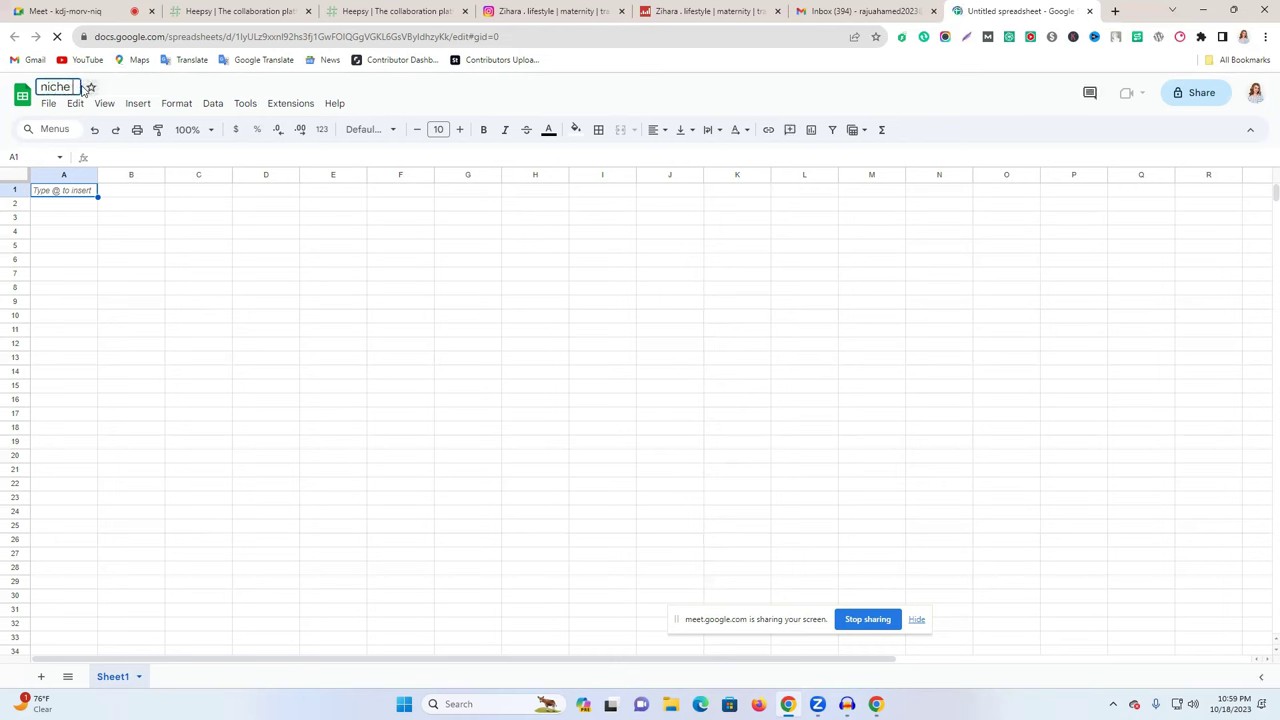
type("Tr")
type("ar")
type("ge")
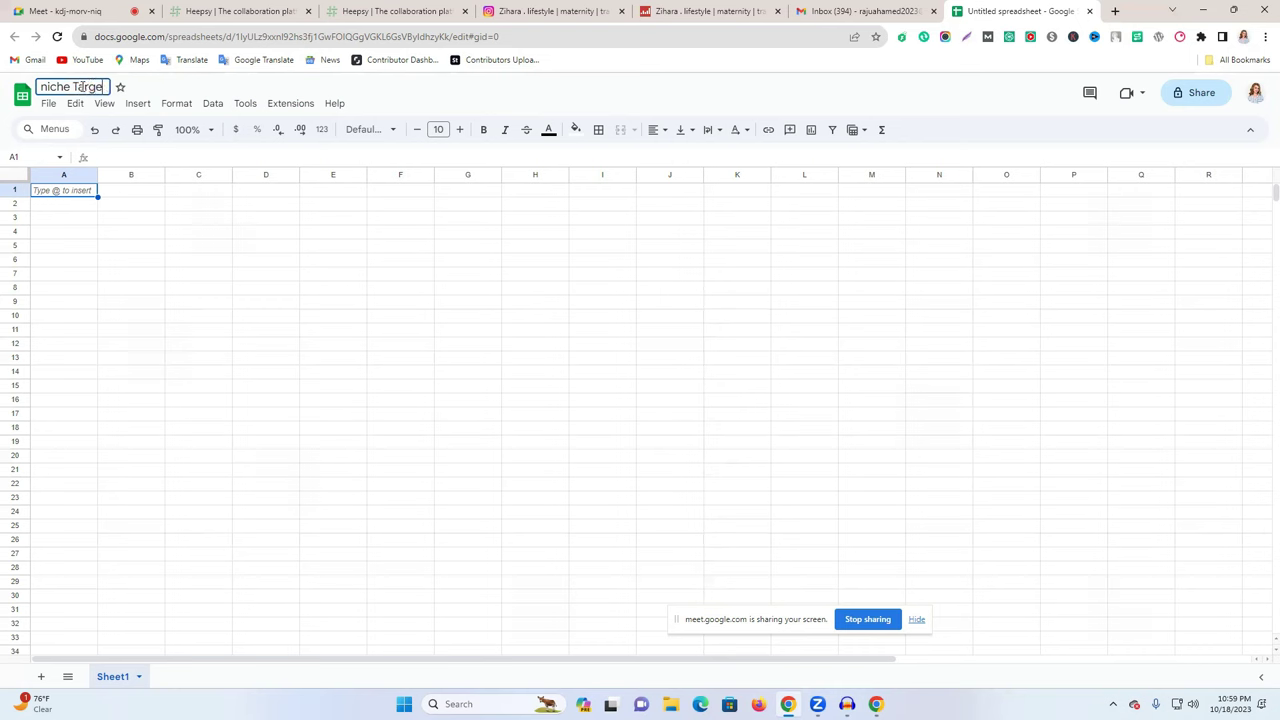
type("ted influncer")
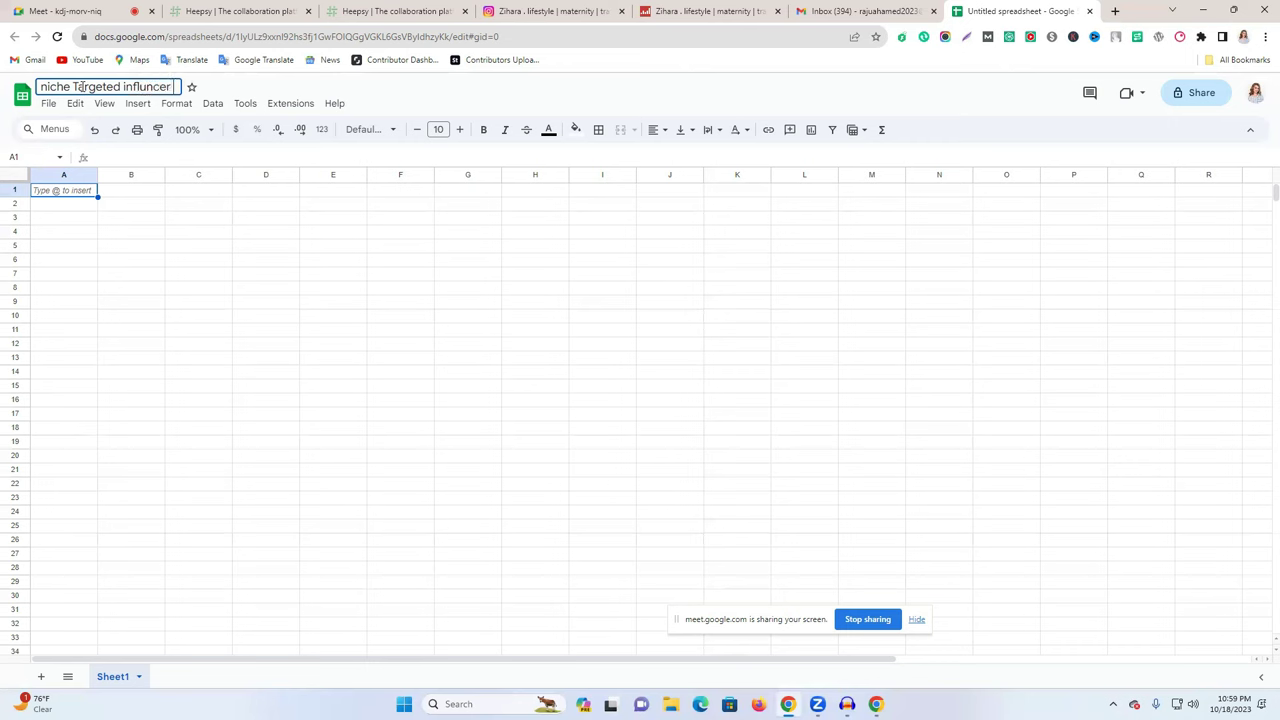
type(" list")
left_click(70, 87)
key("Return")
double_click(84, 84)
left_click(477, 86)
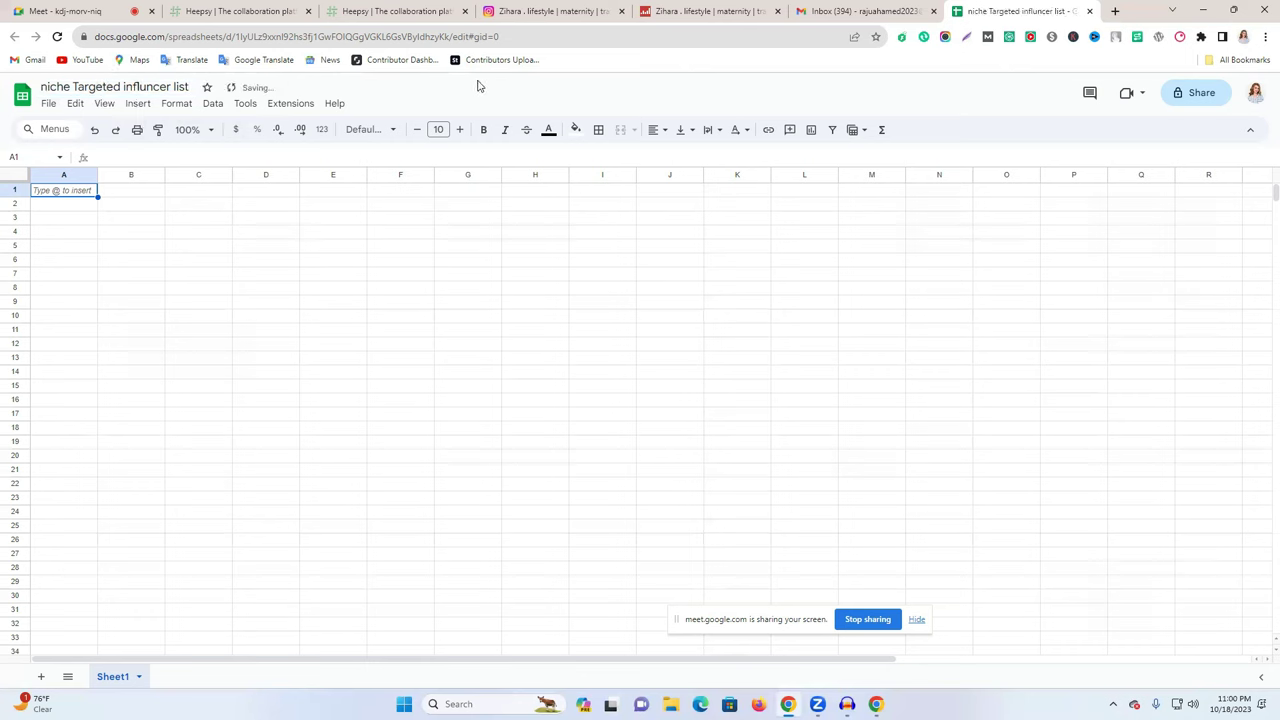
left_click_drag(98, 175, 64, 175)
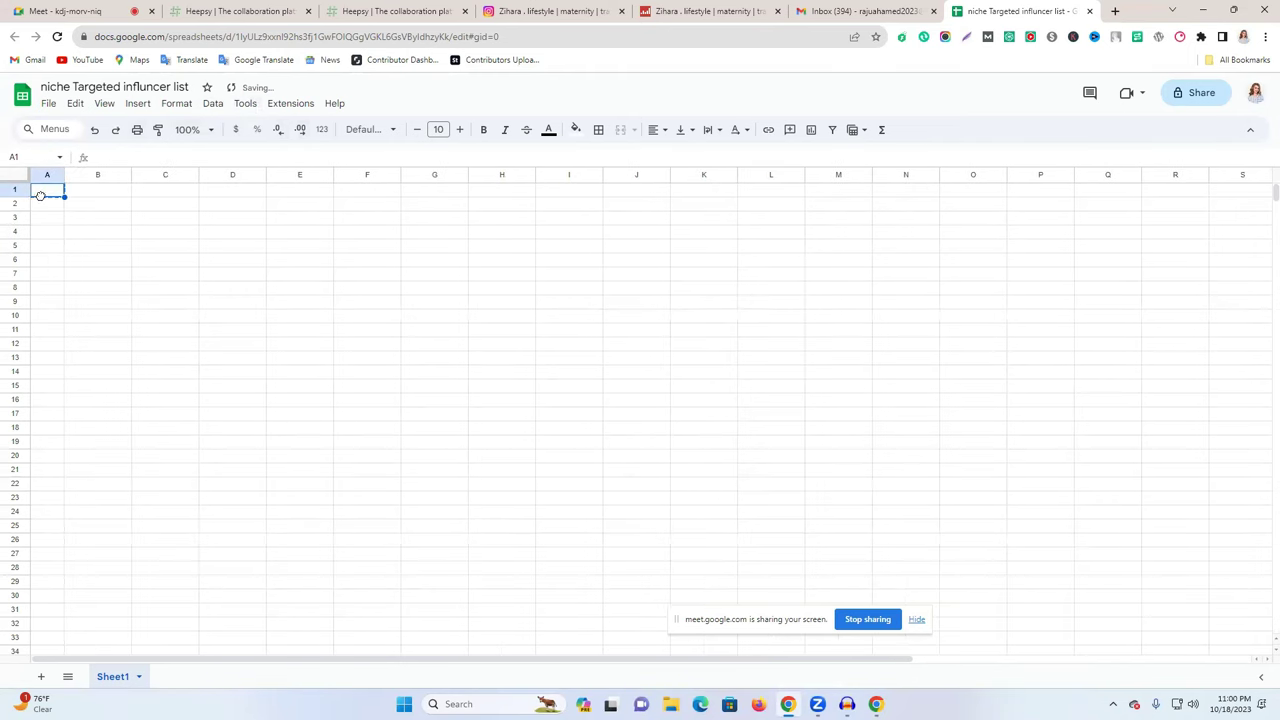
- Enter the row 1 headers NO, User Name, Follower, Email and Social Link
double_click(49, 191)
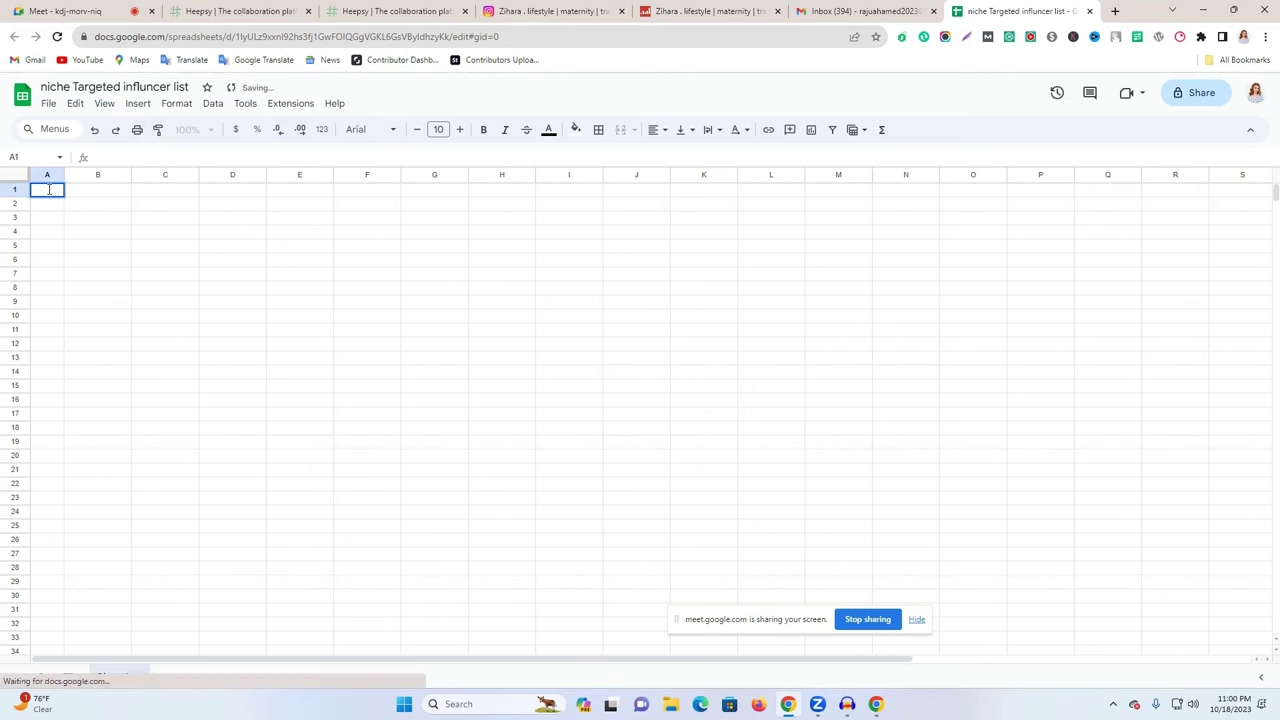
type("NO")
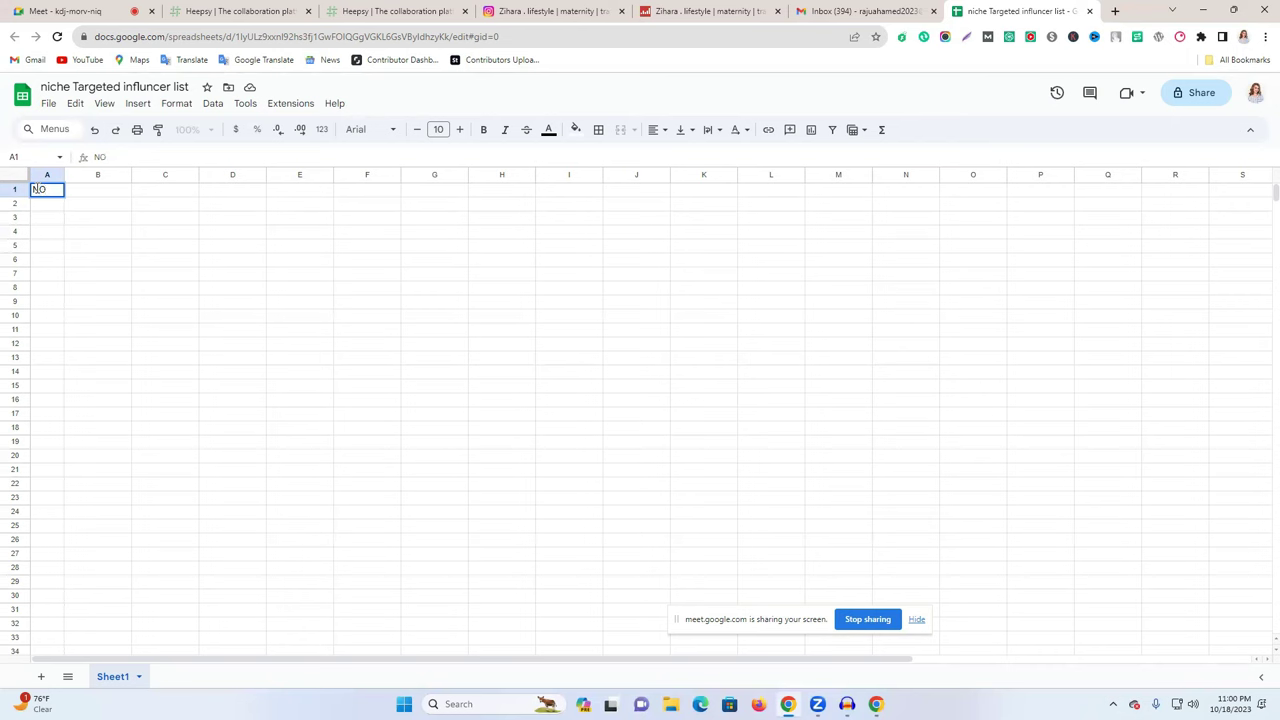
left_click(94, 192)
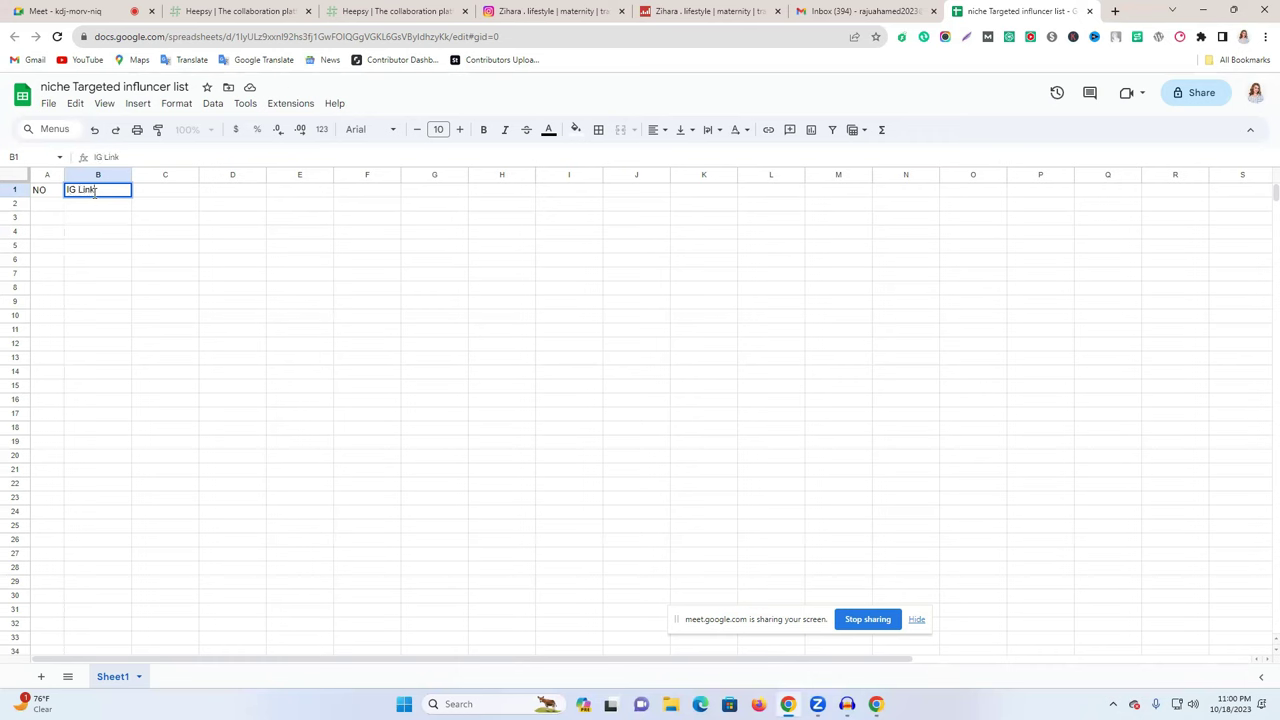
left_click(173, 196)
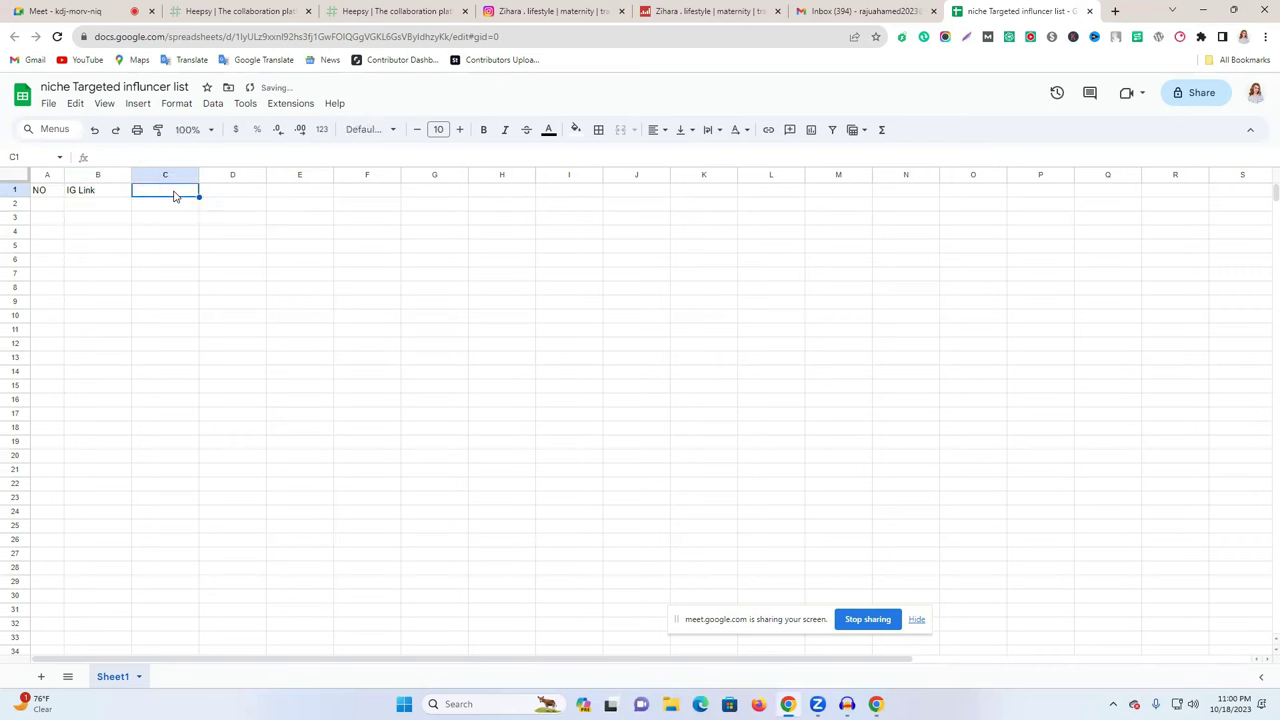
type("Use")
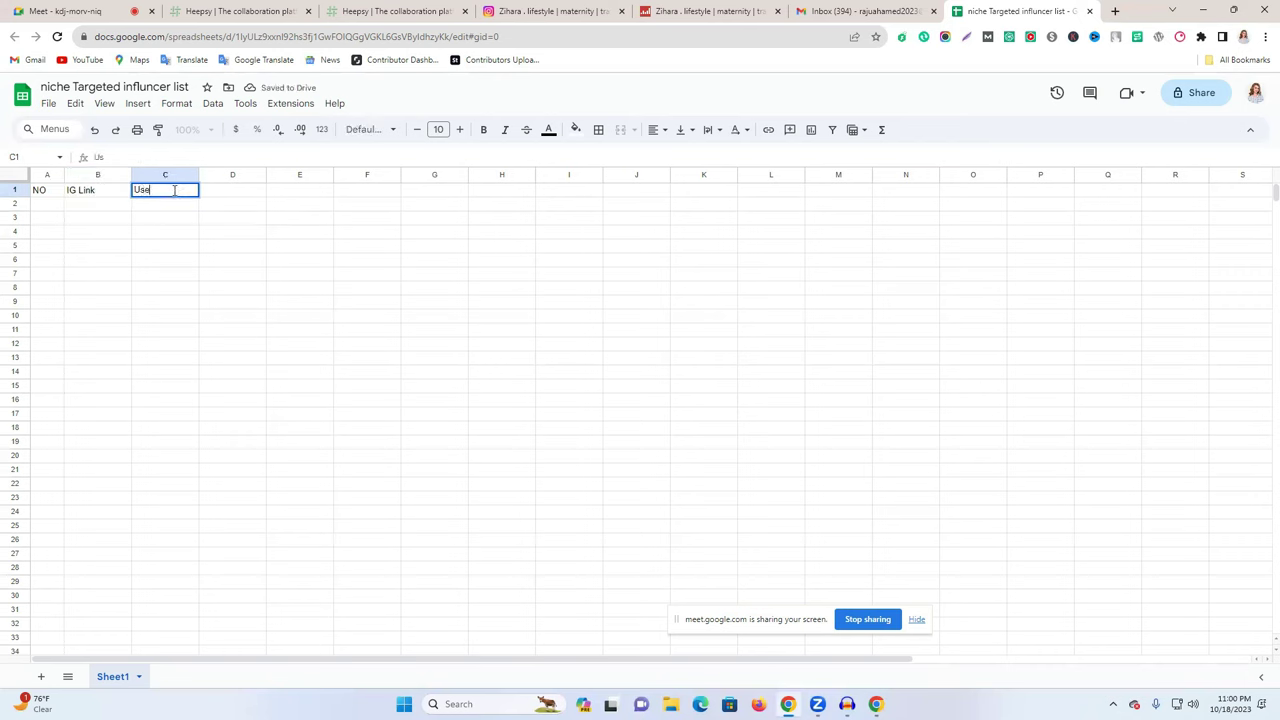
type("r Name")
left_click(237, 194)
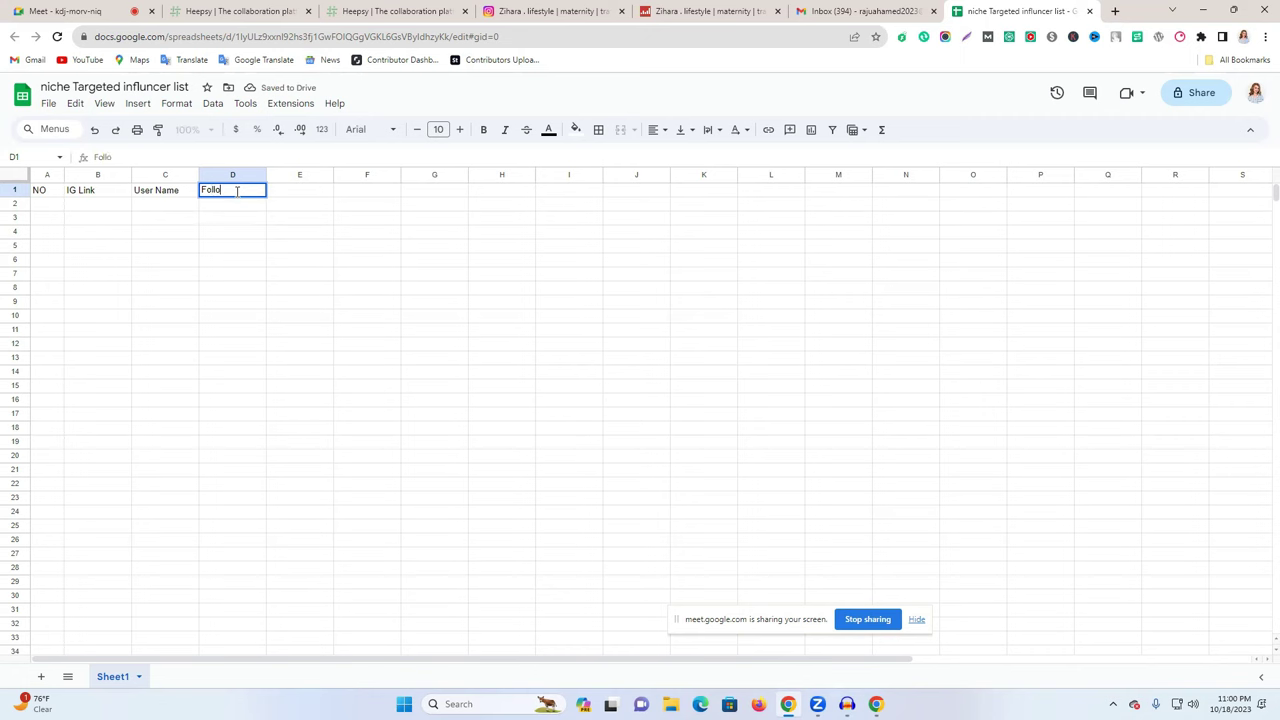
type("Follower")
double_click(291, 190)
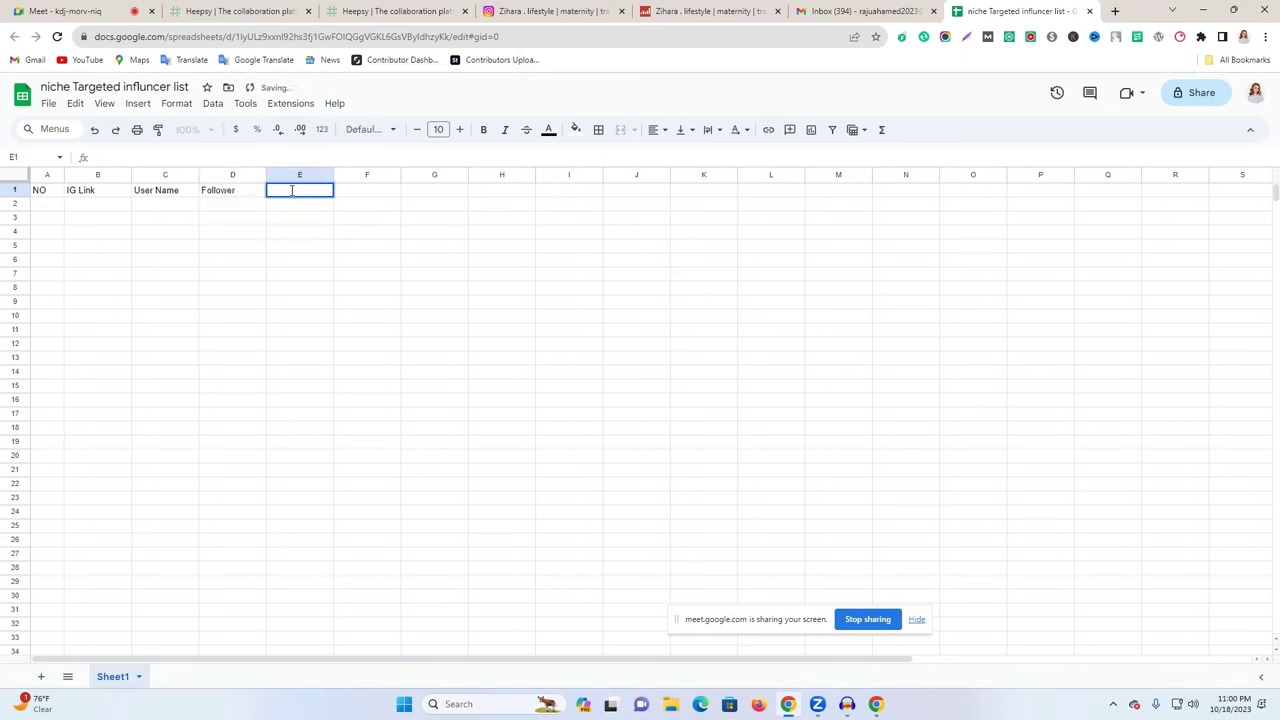
type("Email")
double_click(370, 190)
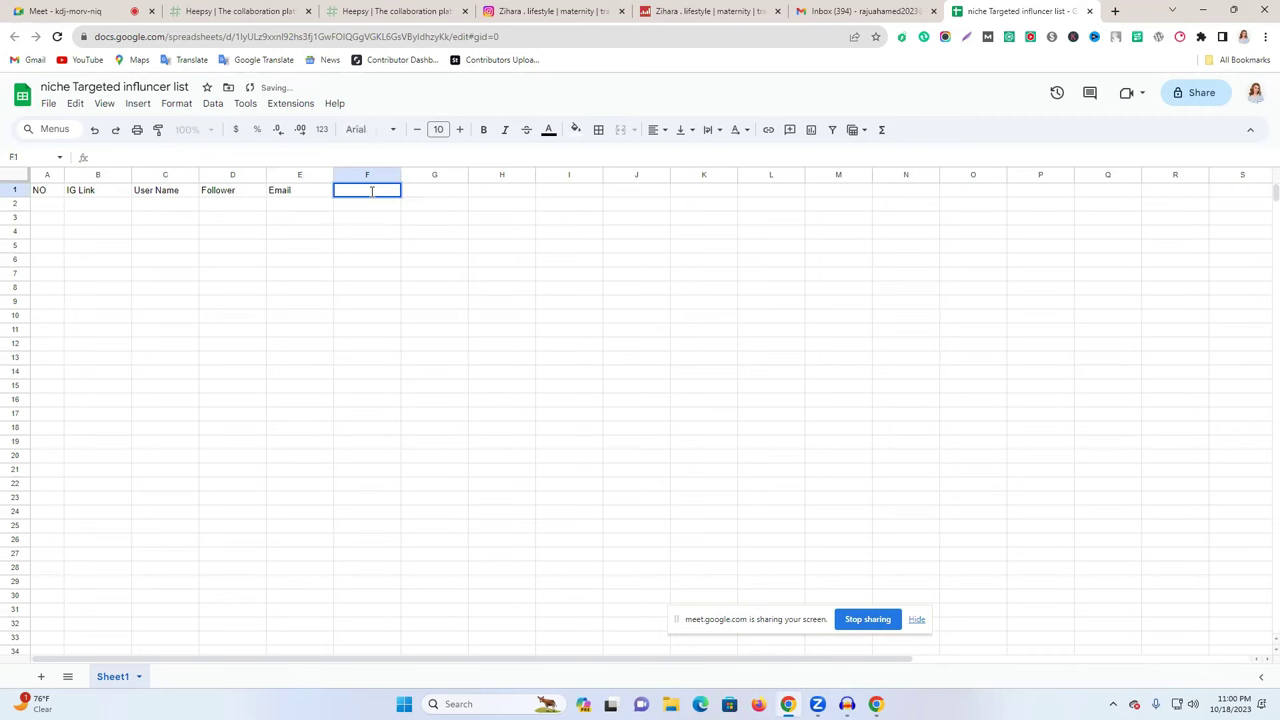
type("Social Link")
left_click(414, 190)
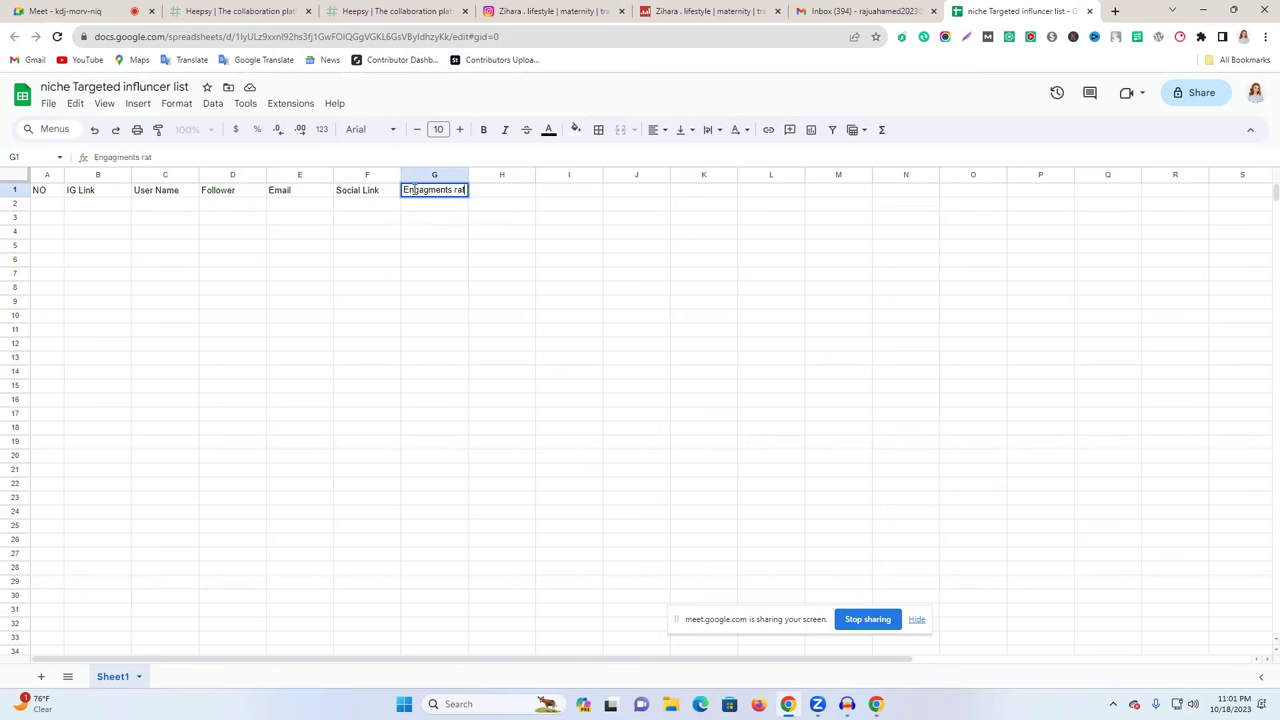
- Widen column G and fix its header to 'Engagments Rate' using 'RATE' copied from Social Blade
left_click_drag(468, 172, 522, 178)
left_click(862, 11)
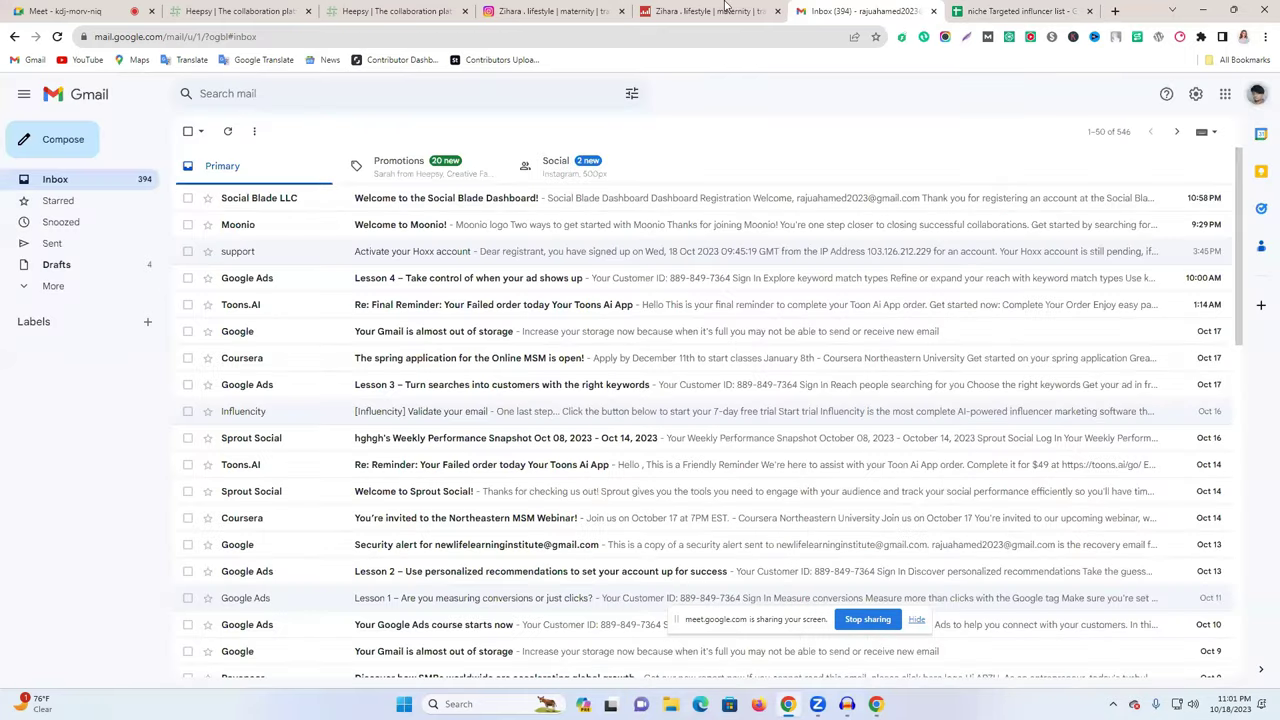
left_click(700, 11)
double_click(644, 359)
key("ctrl+c")
left_click(1020, 11)
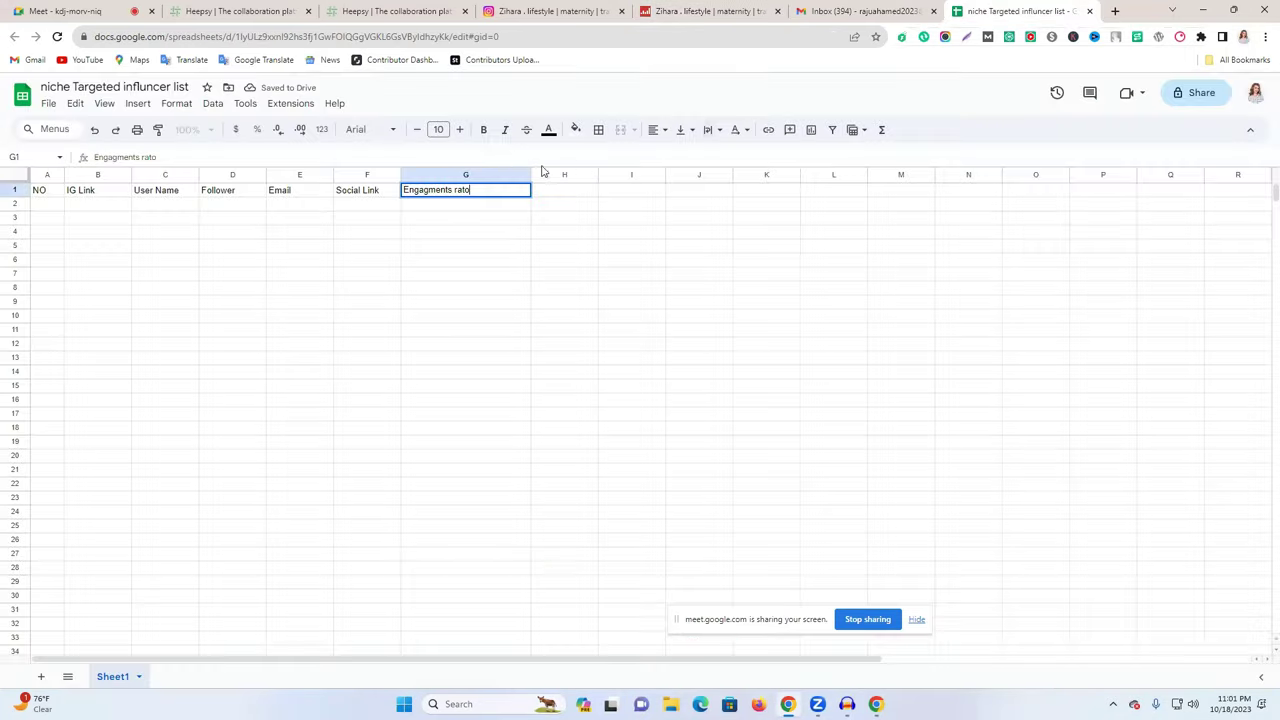
double_click(462, 190)
key("ctrl+v")
left_click_drag(463, 190, 472, 190)
type("ate")
left_click(494, 252)
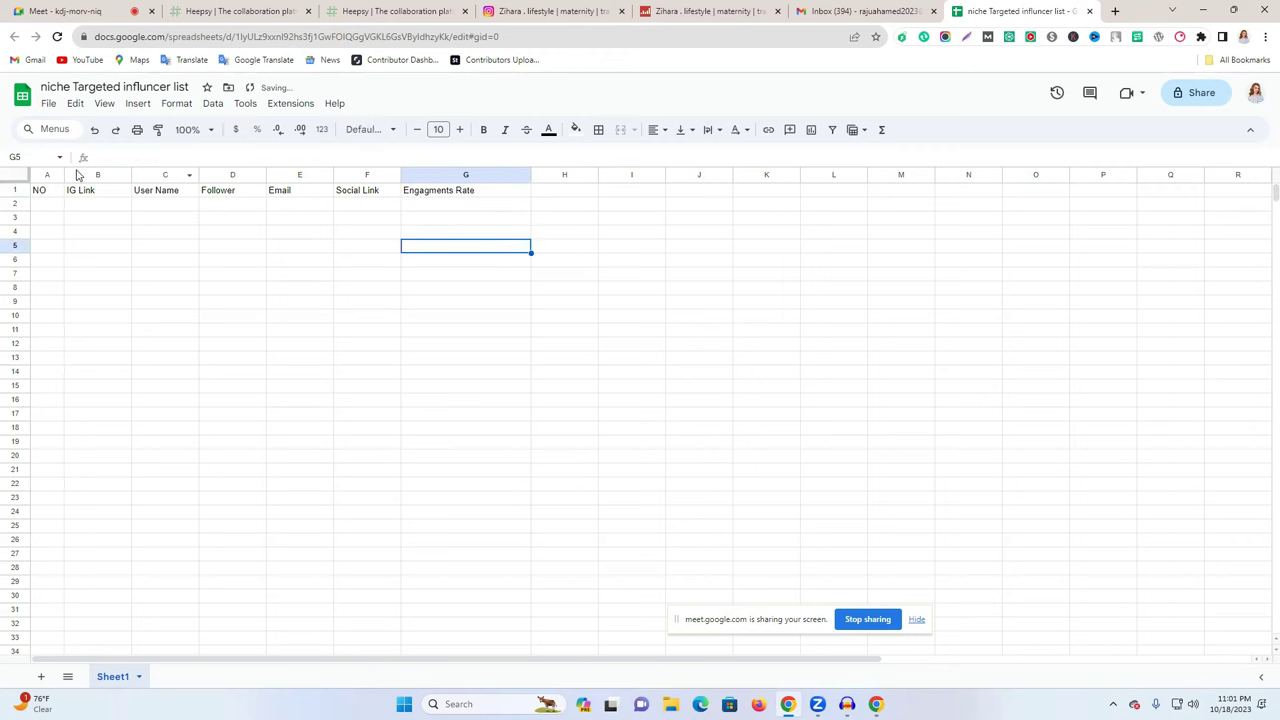
- Widen the columns and set the header row's font size to 20
left_click_drag(64, 174, 1032, 174)
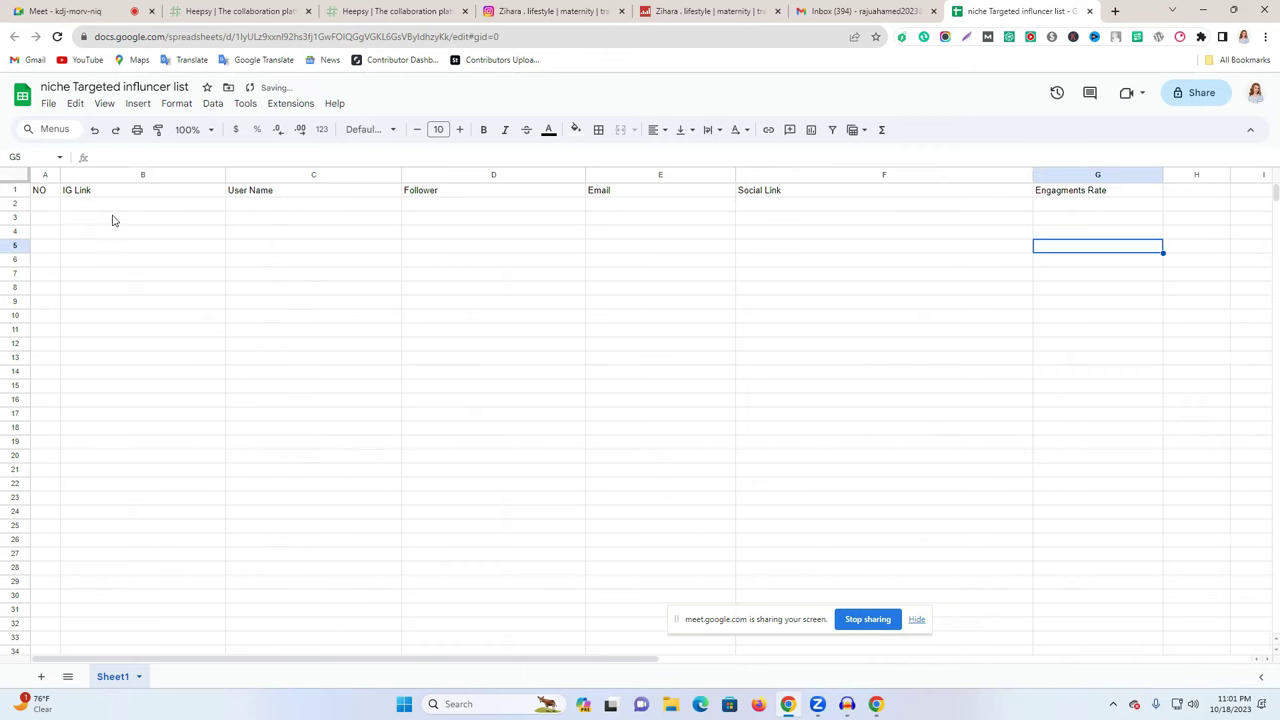
left_click(15, 190)
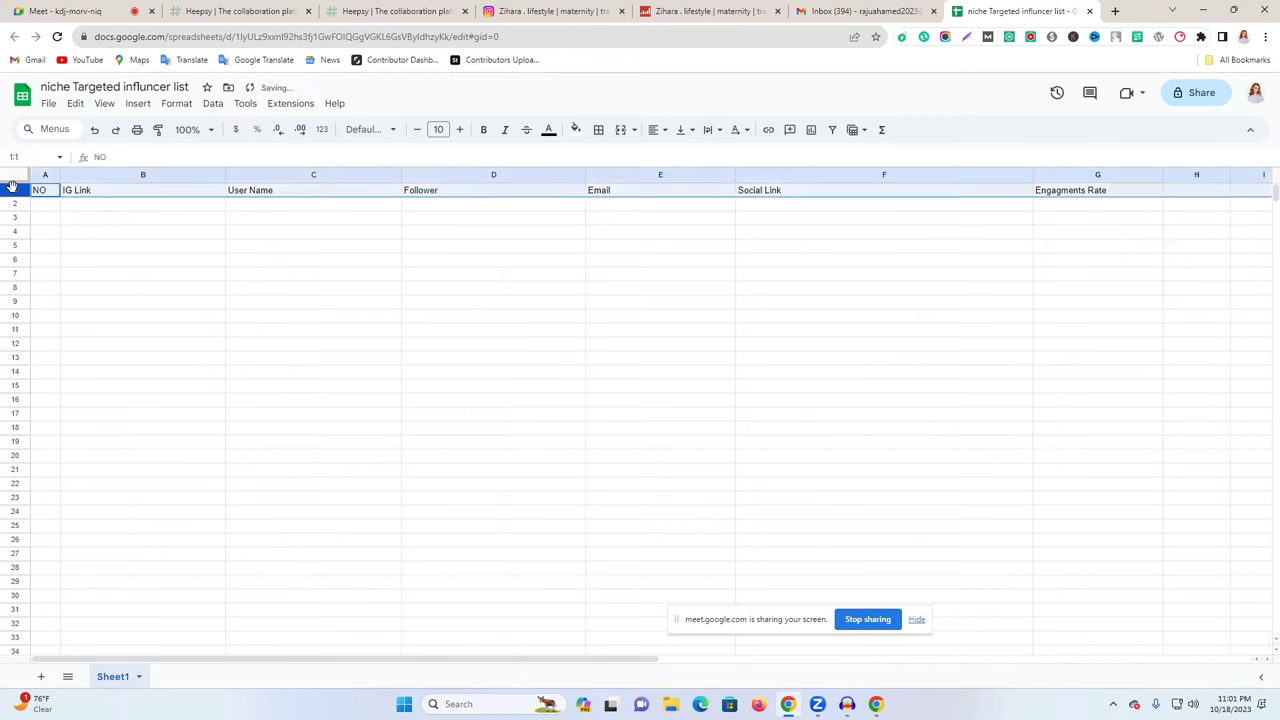
left_click(461, 131)
left_click(462, 132)
left_click(461, 131)
left_click(461, 131)
left_click(461, 131)
left_click(461, 131)
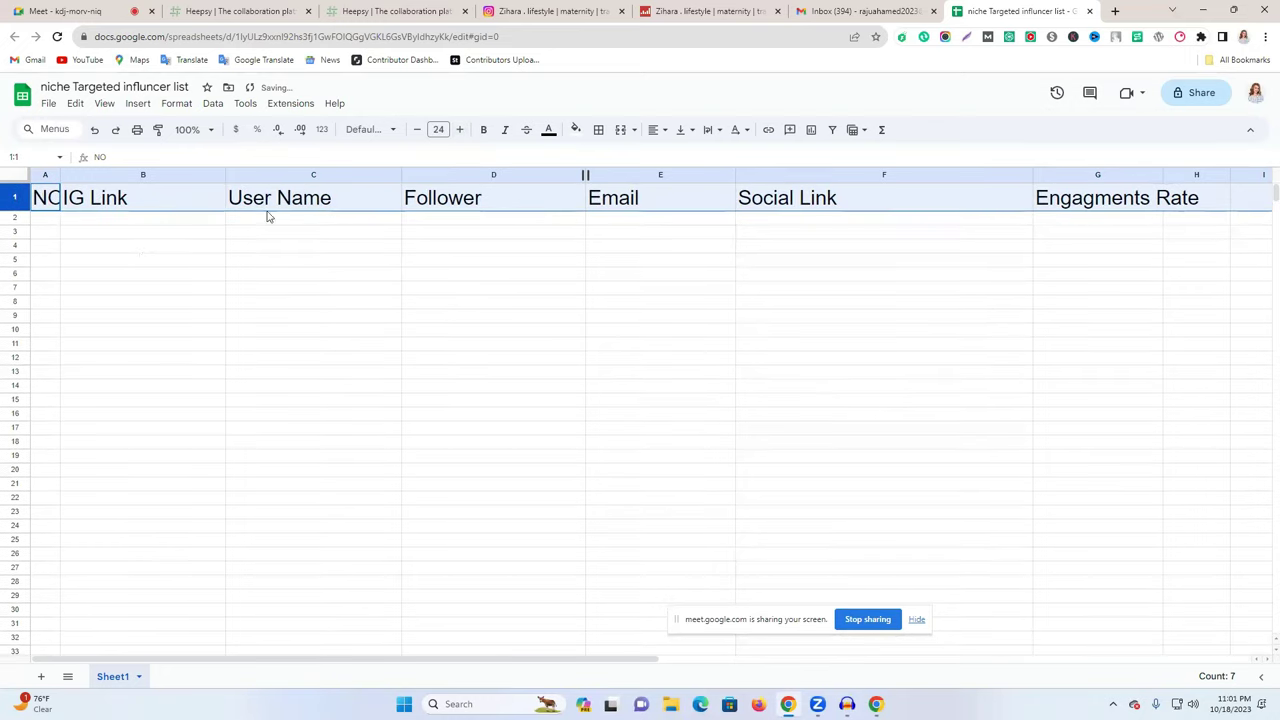
left_click(416, 131)
left_click(416, 131)
left_click(416, 131)
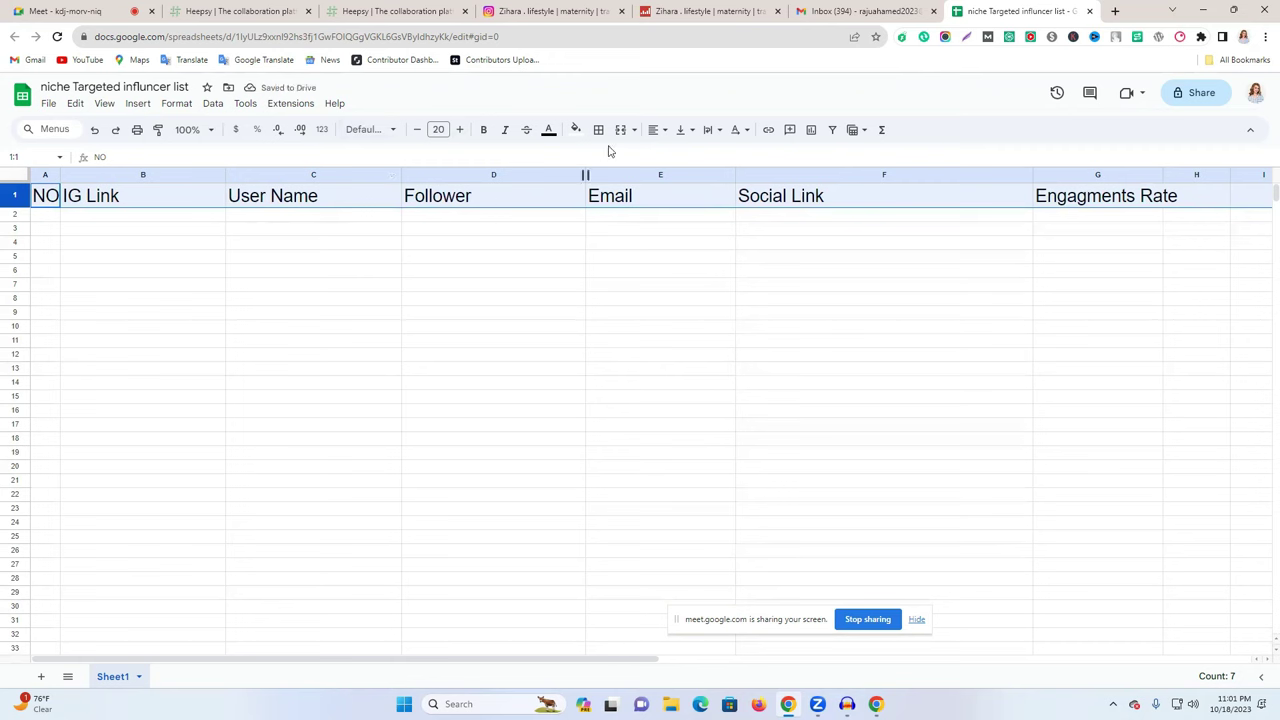
- Fill the header row orange, widen column A, and begin editing the A1 header
left_click(575, 130)
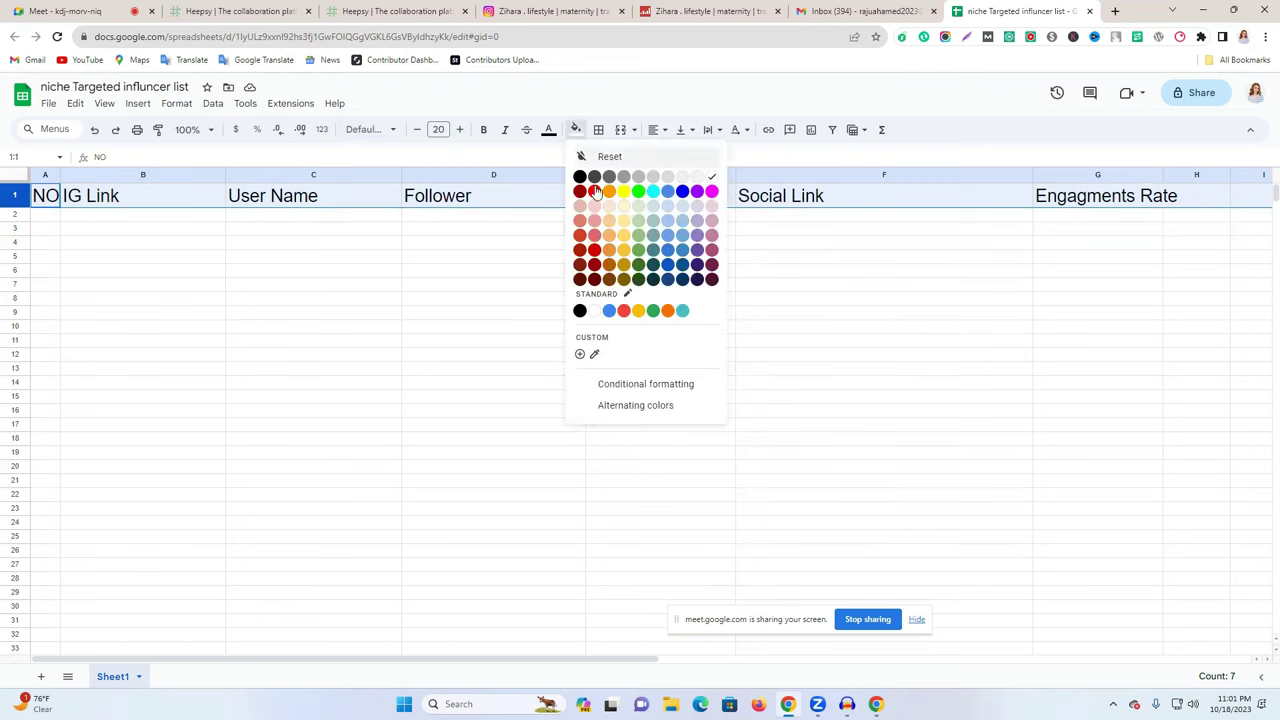
left_click(711, 191)
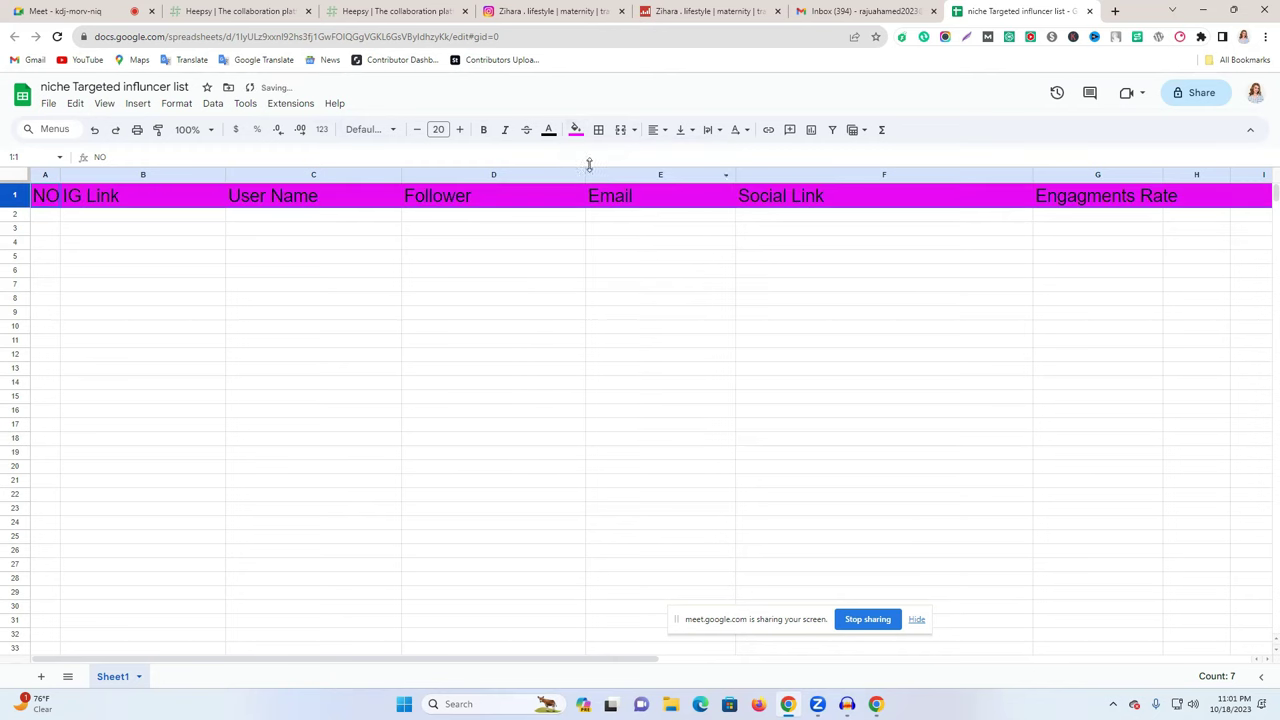
left_click(576, 130)
left_click(611, 192)
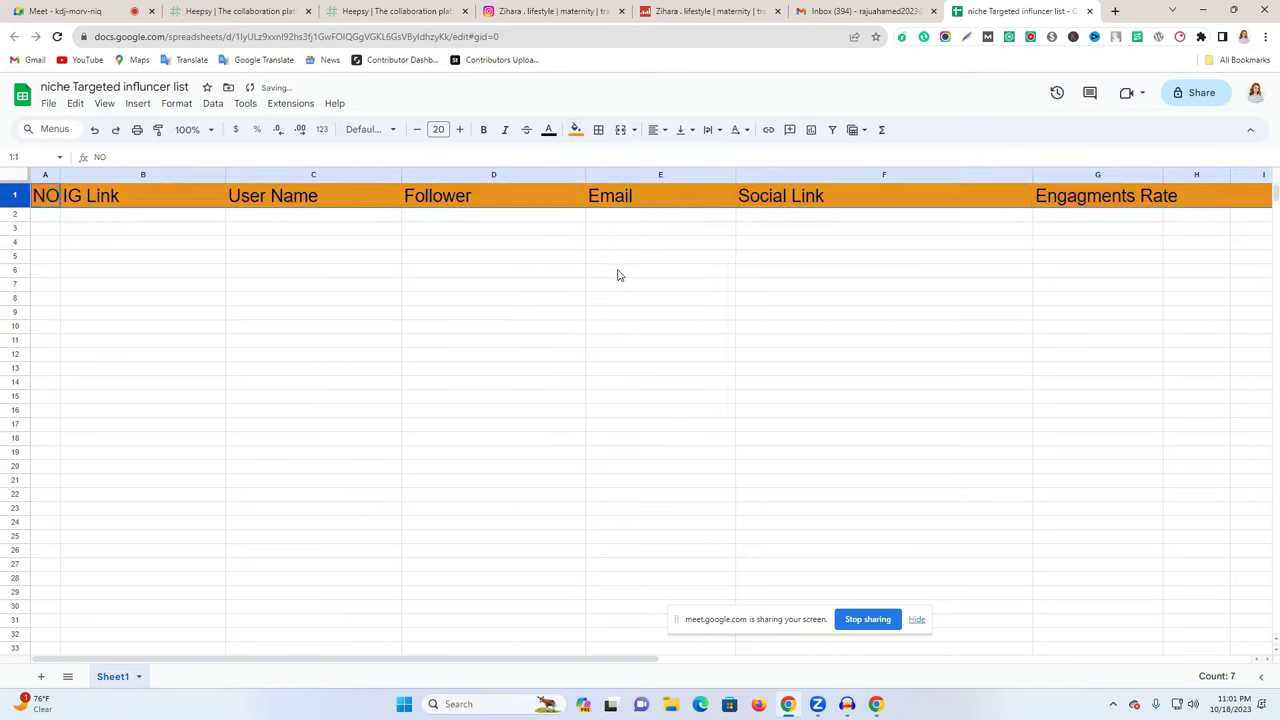
left_click(618, 275)
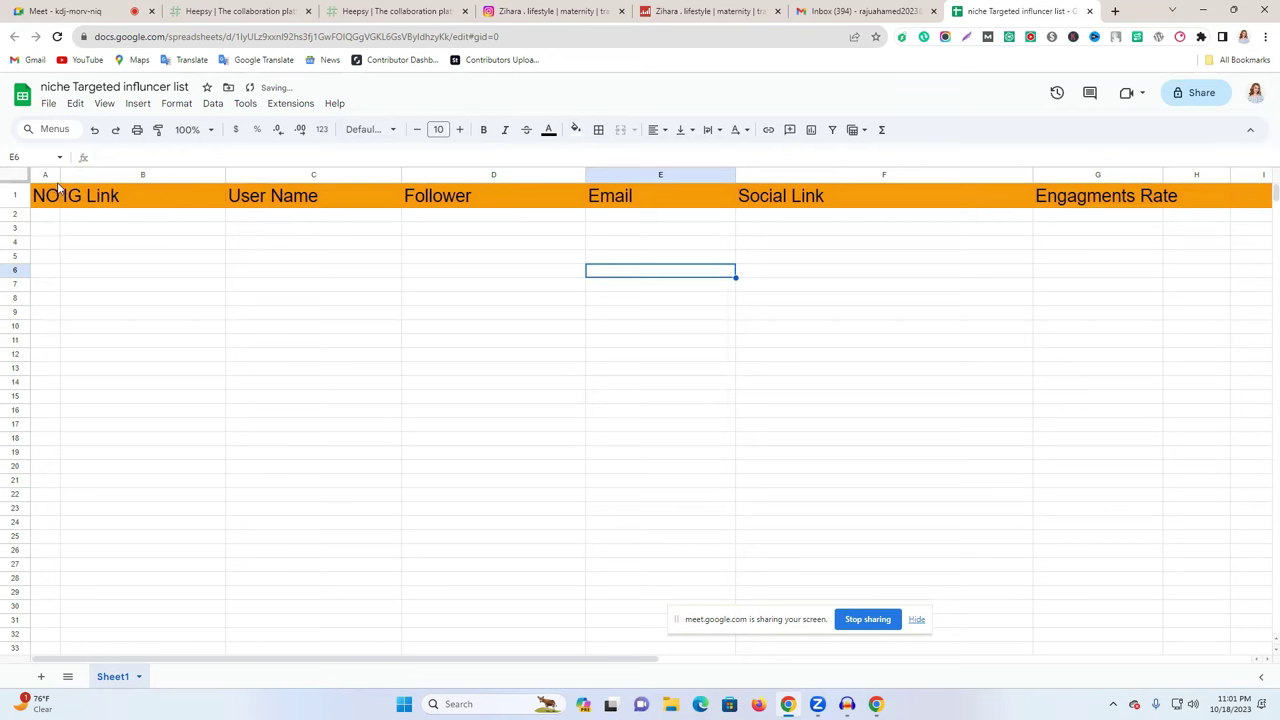
left_click_drag(60, 174, 70, 174)
left_click(149, 287)
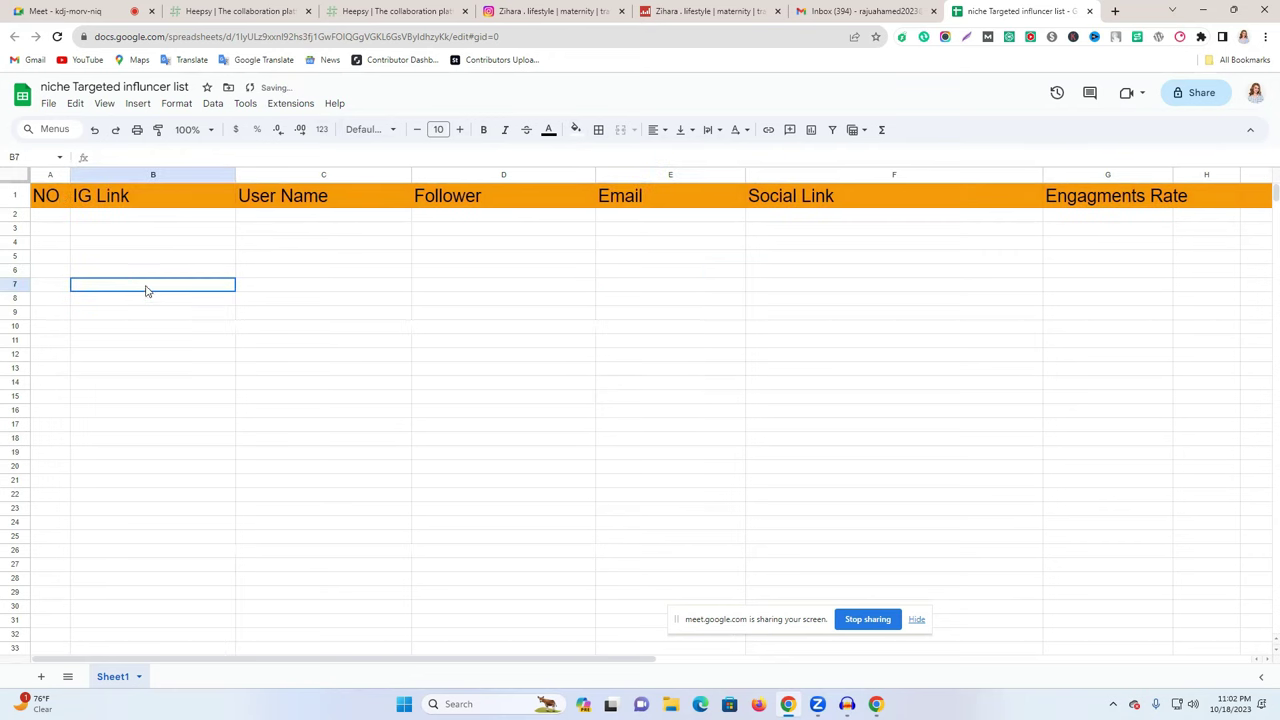
left_click(43, 214)
left_click(52, 198)
double_click(52, 196)
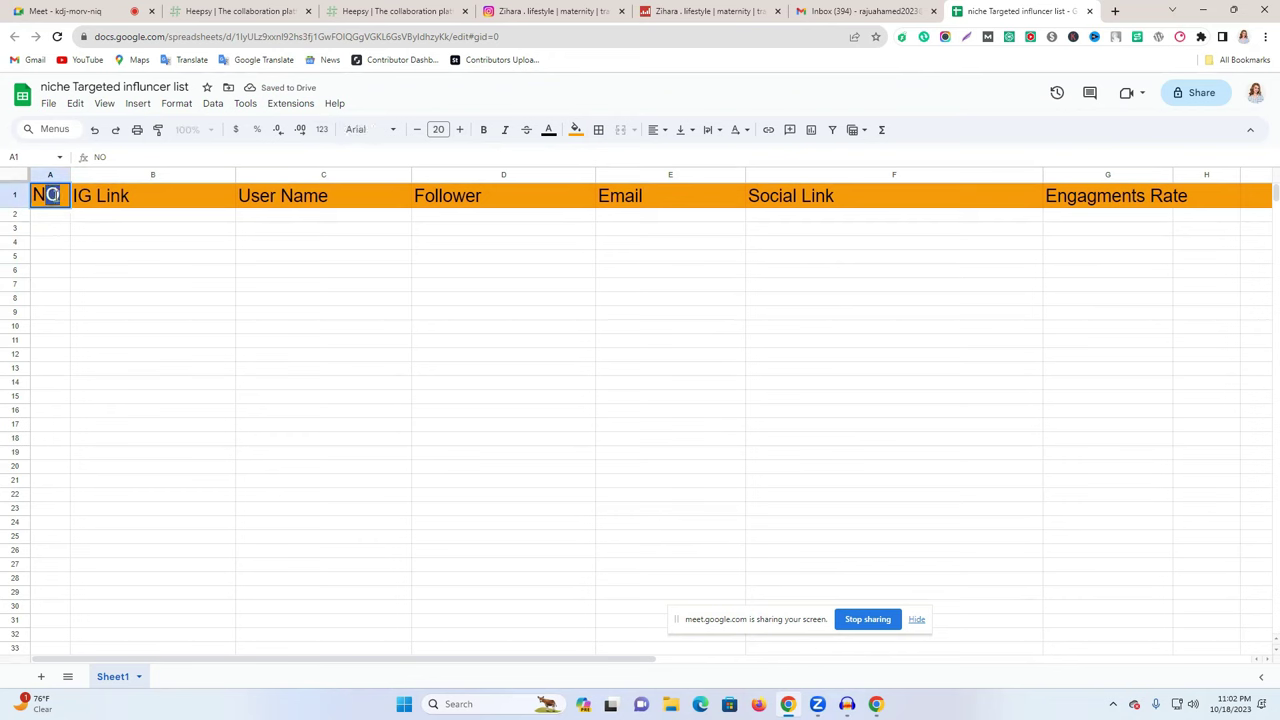
- Change A1 to 'No' and number column A from 1 to 32 starting at A2
type("No")
left_click(111, 254)
left_click(52, 216)
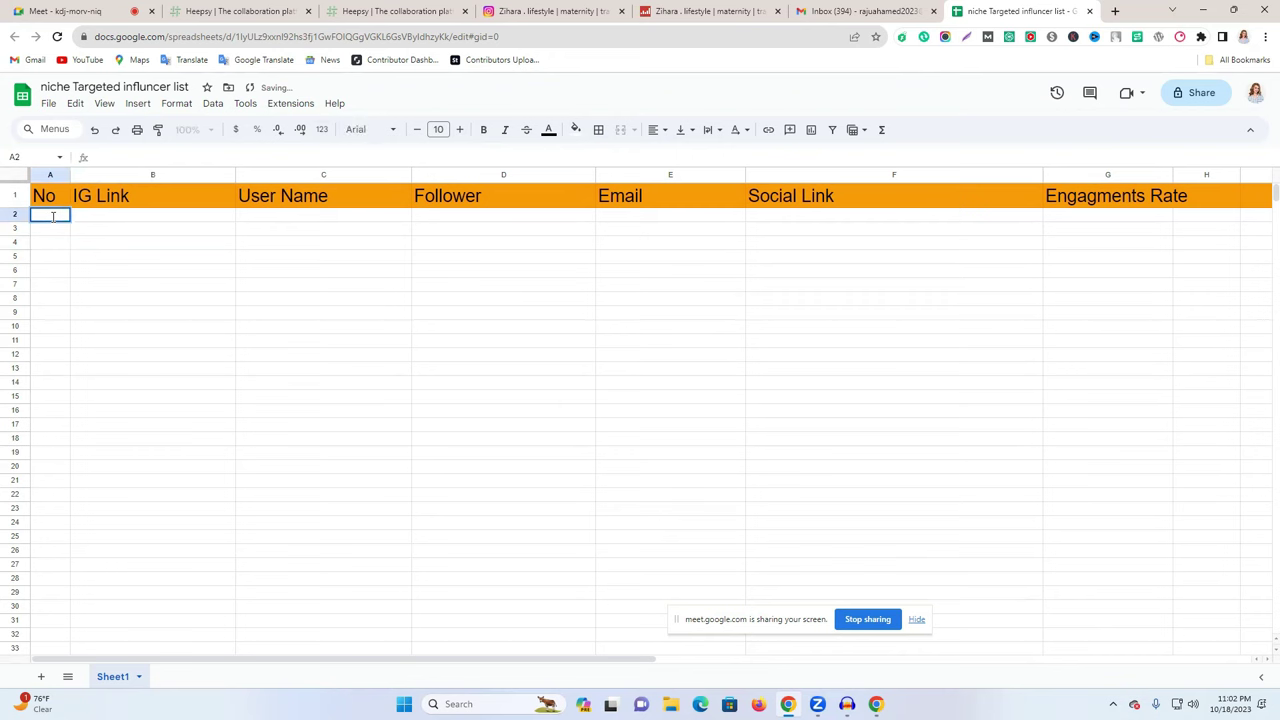
type("1")
key("Return")
left_click(125, 232)
left_click_drag(58, 222, 60, 648)
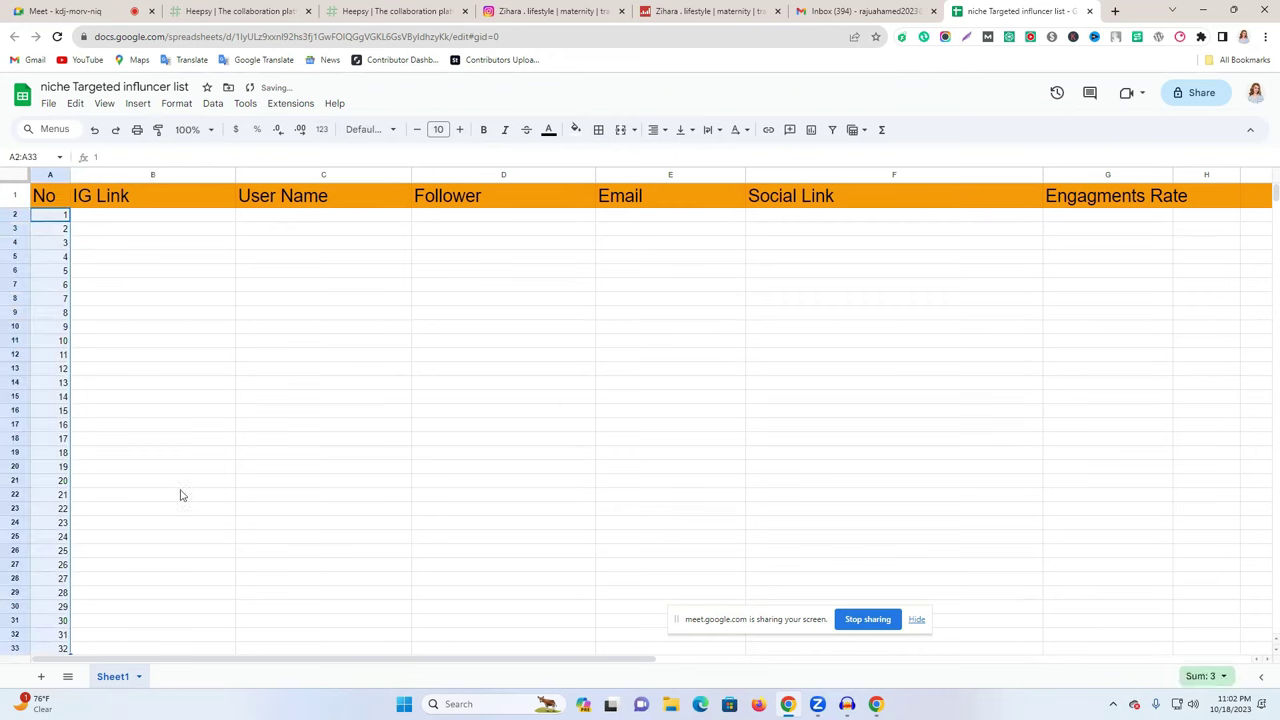
left_click(303, 400)
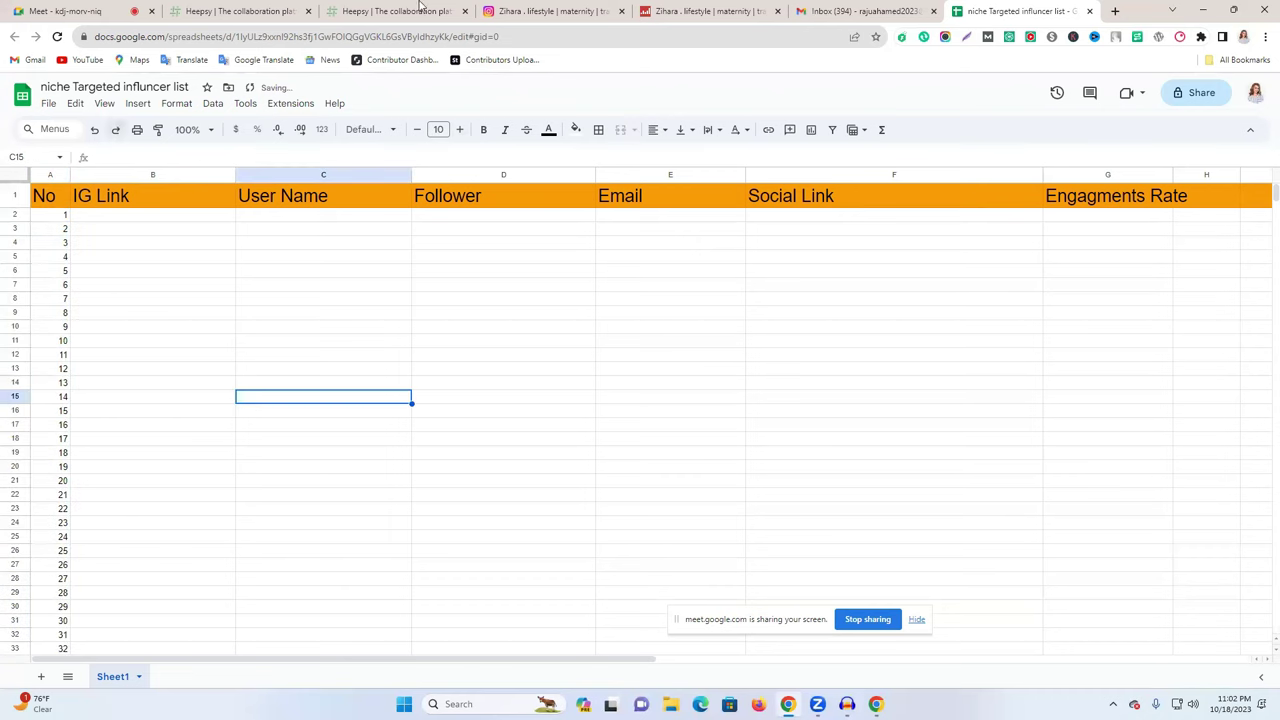
left_click(709, 9)
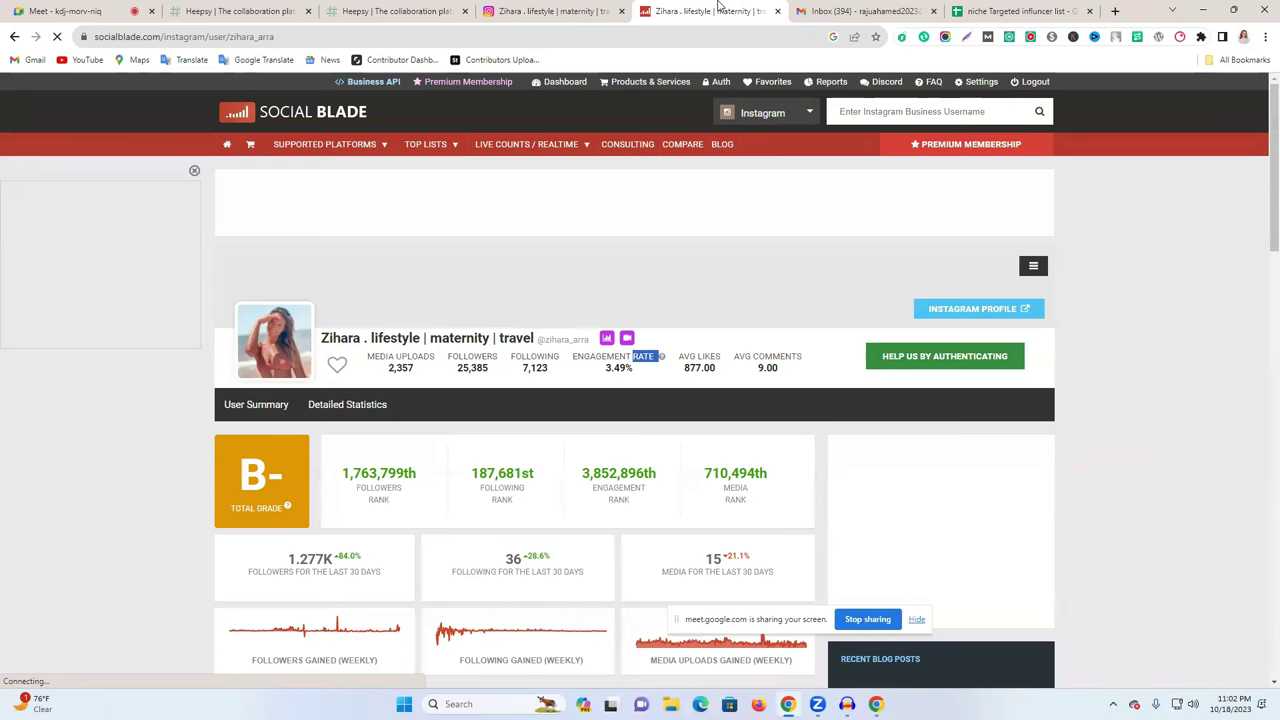
- Add the AVG LIKES header in H1 and widen the Social Link, Engagments Rate and H columns
triple_click(705, 357)
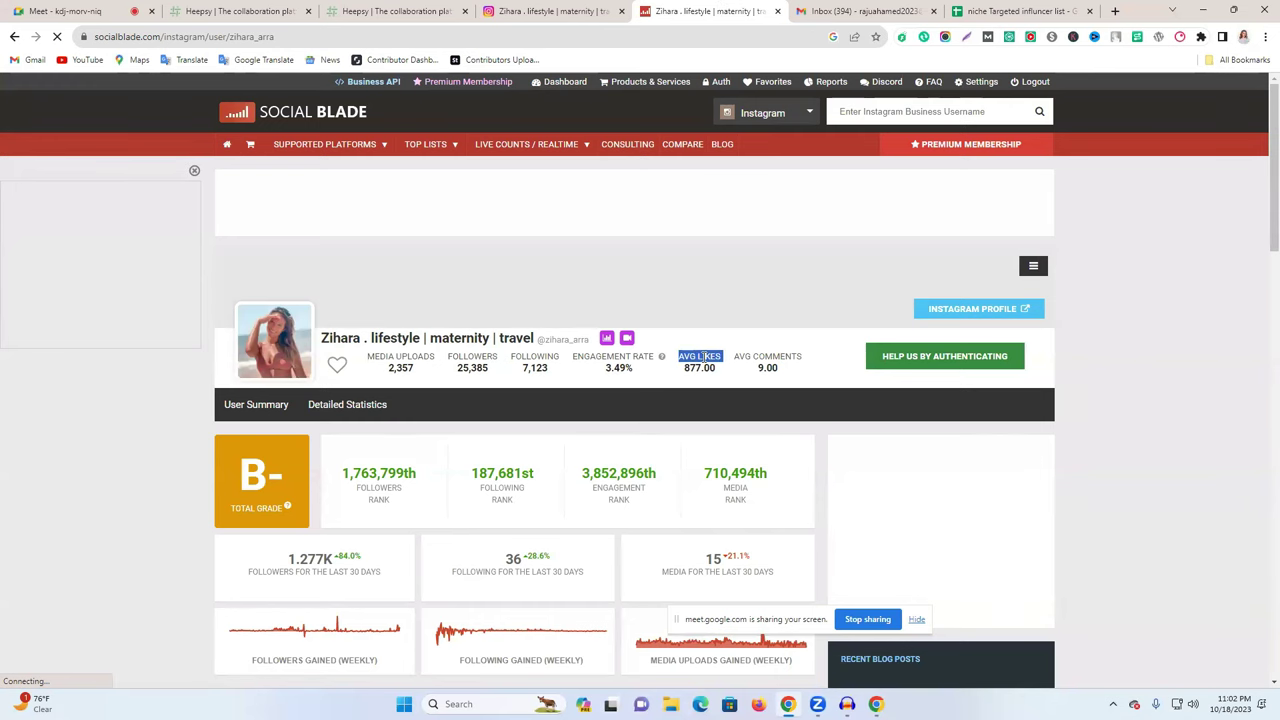
left_click(980, 9)
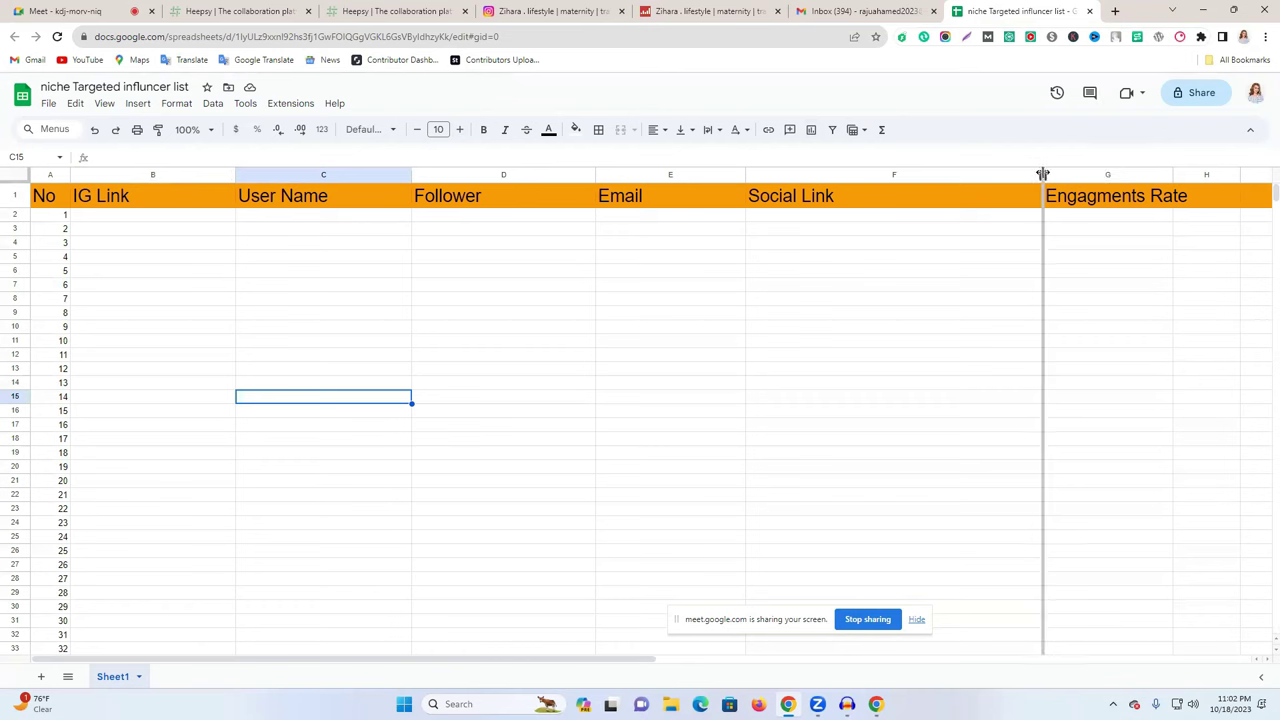
double_click(1041, 176)
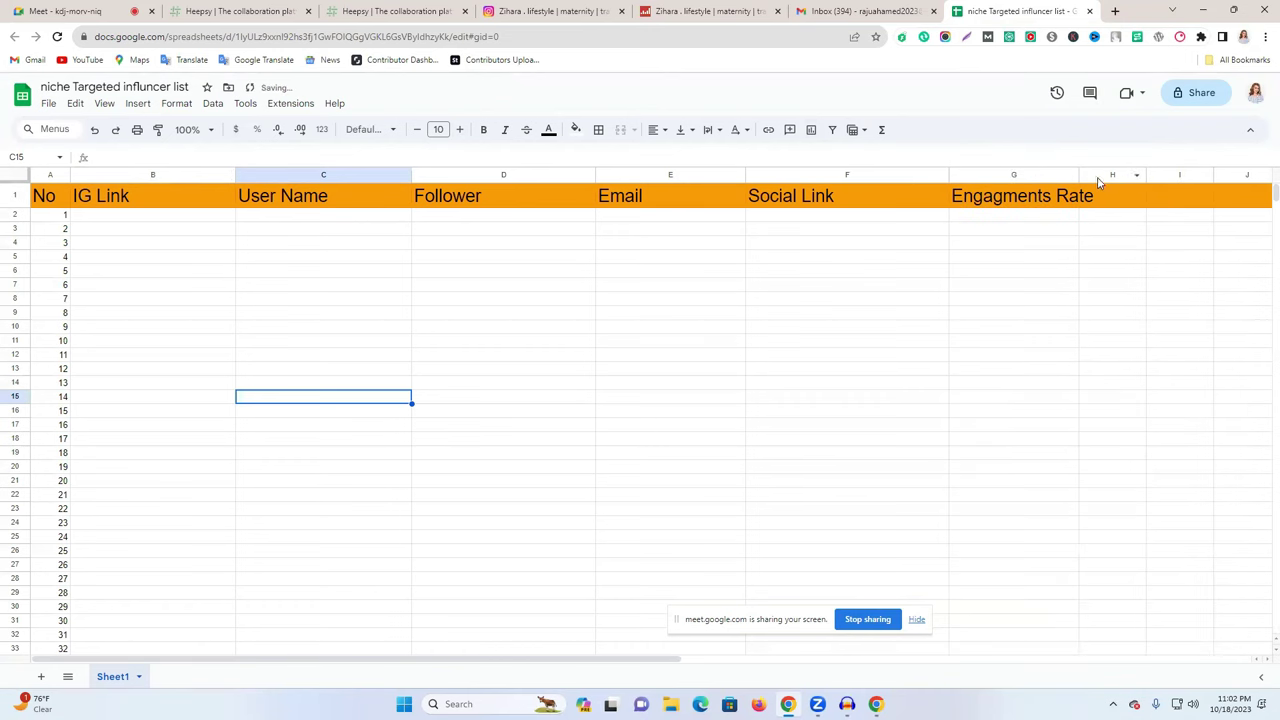
left_click_drag(1080, 176, 1110, 176)
left_click(1136, 190)
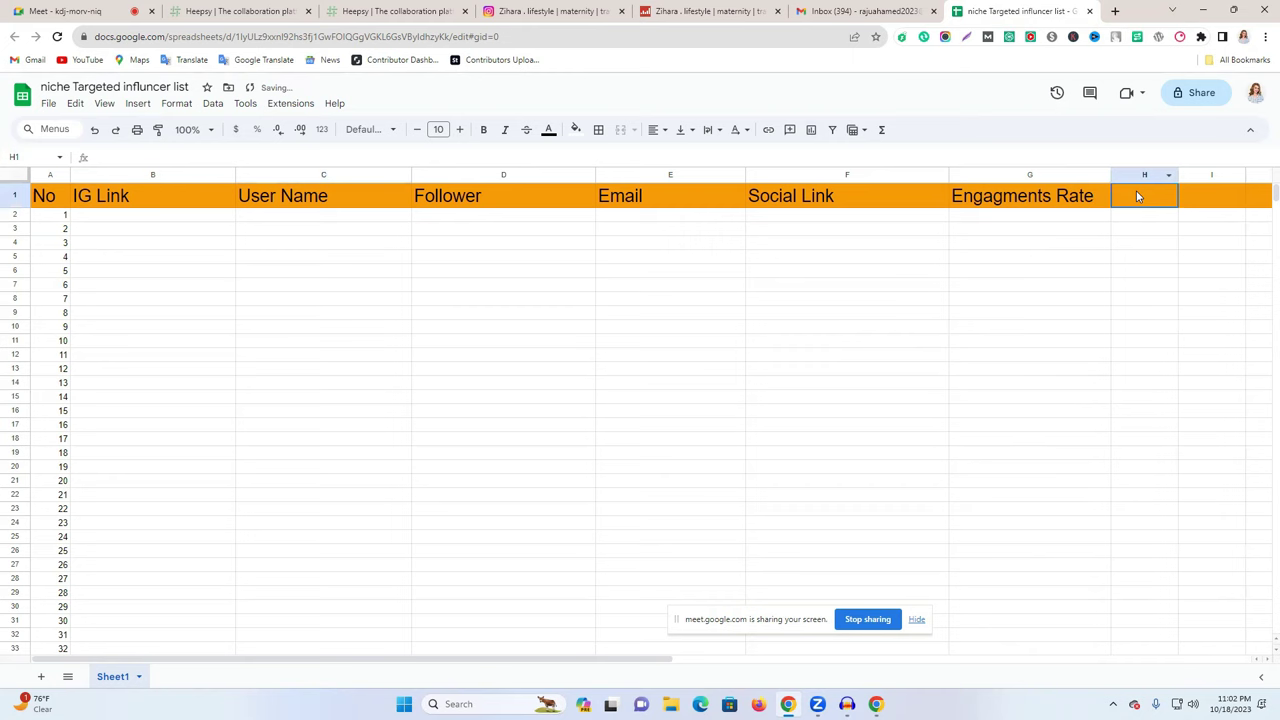
type("AVG LIKES")
left_click(1205, 274)
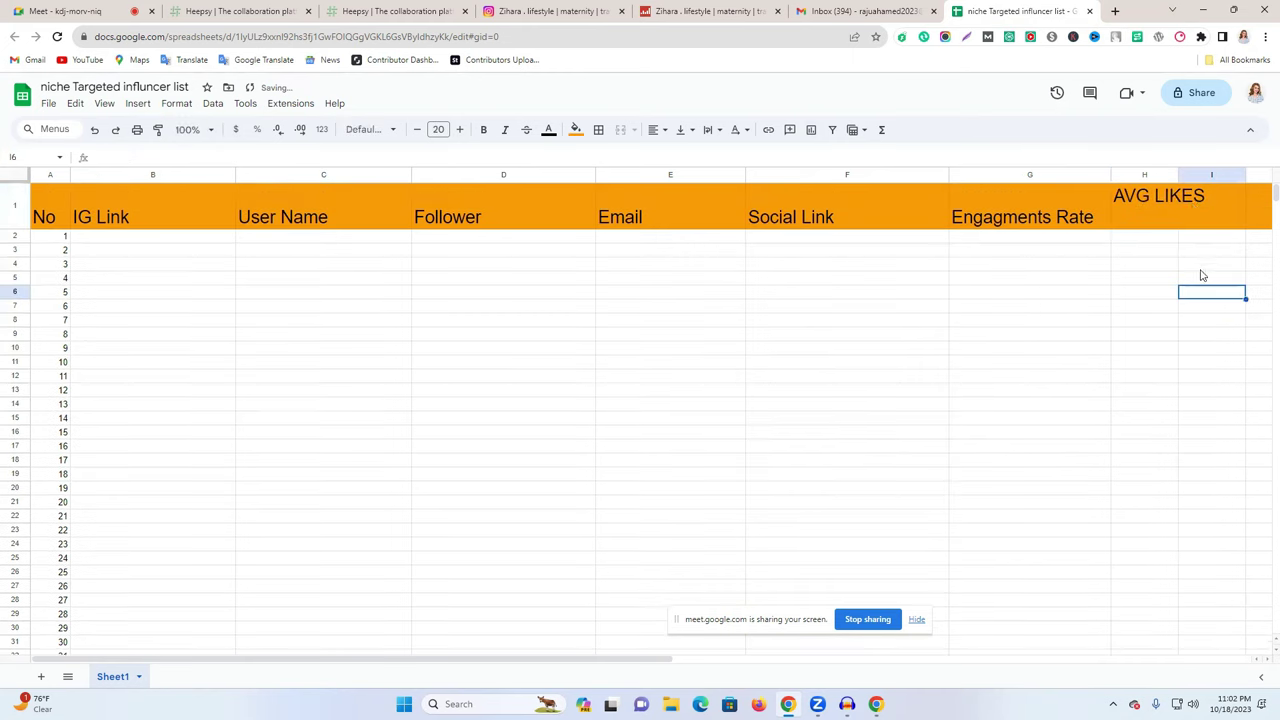
left_click(1149, 207)
double_click(1149, 207)
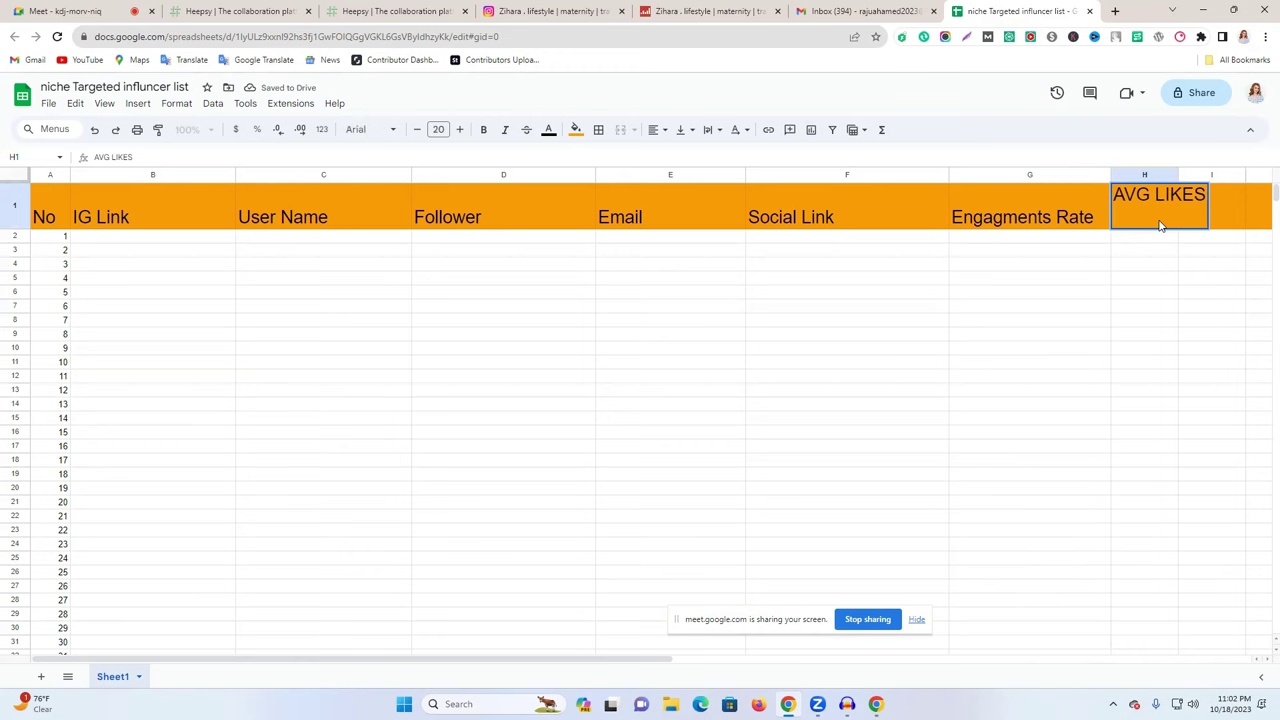
left_click(1135, 302)
left_click_drag(1179, 172, 1245, 172)
left_click_drag(608, 666, 786, 666)
left_click(1111, 438)
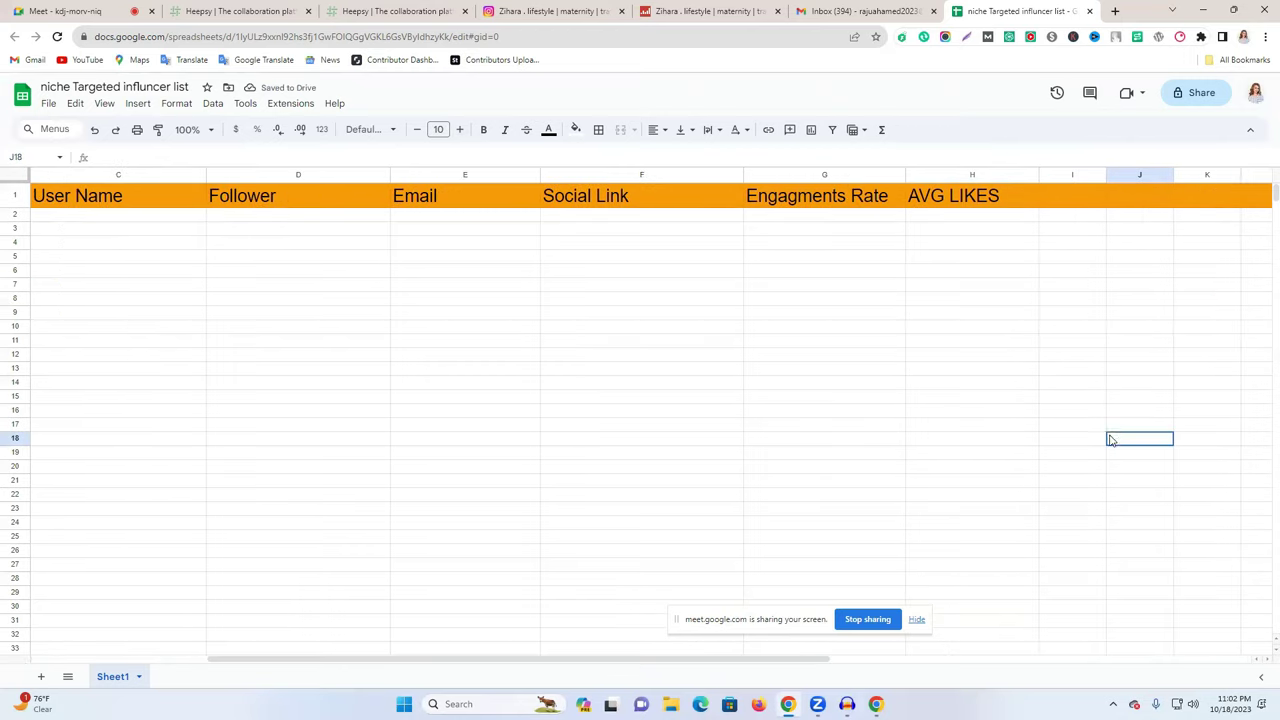
- Paste AVG COMMENTS from Social Blade into I1 and widen column I to fit
left_click(1078, 208)
left_click(677, 9)
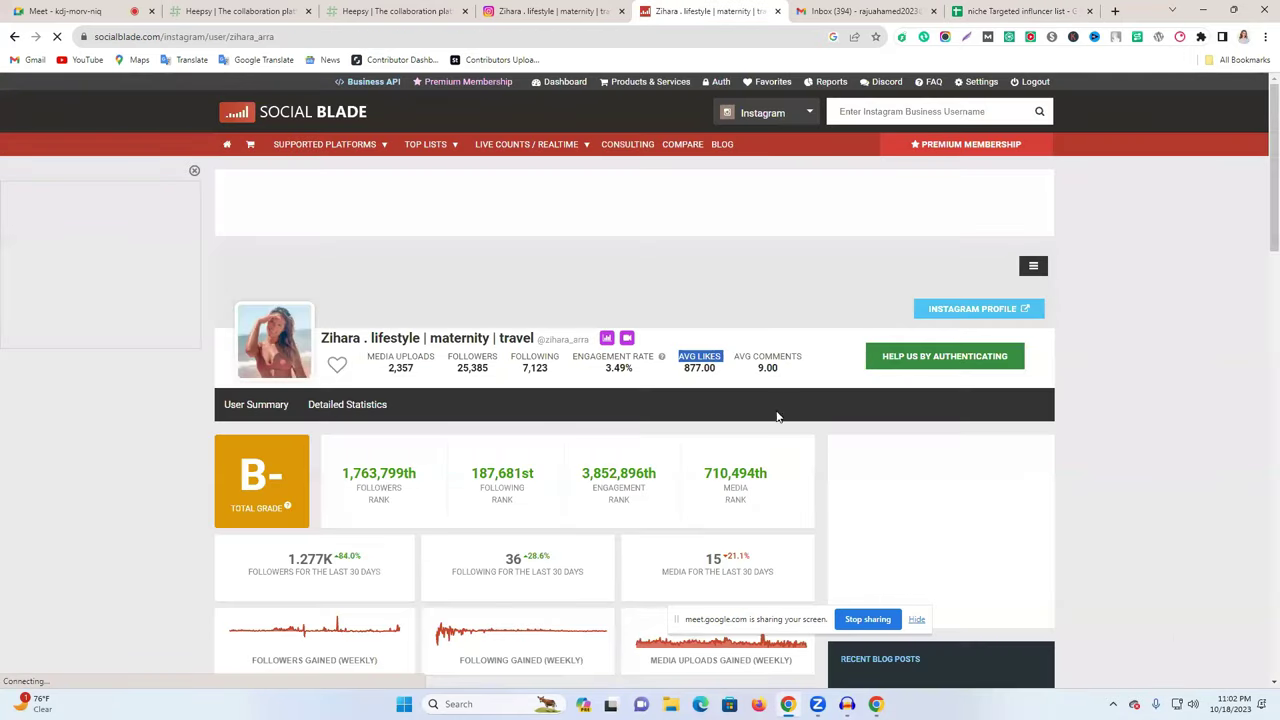
triple_click(768, 360)
key("ctrl+c")
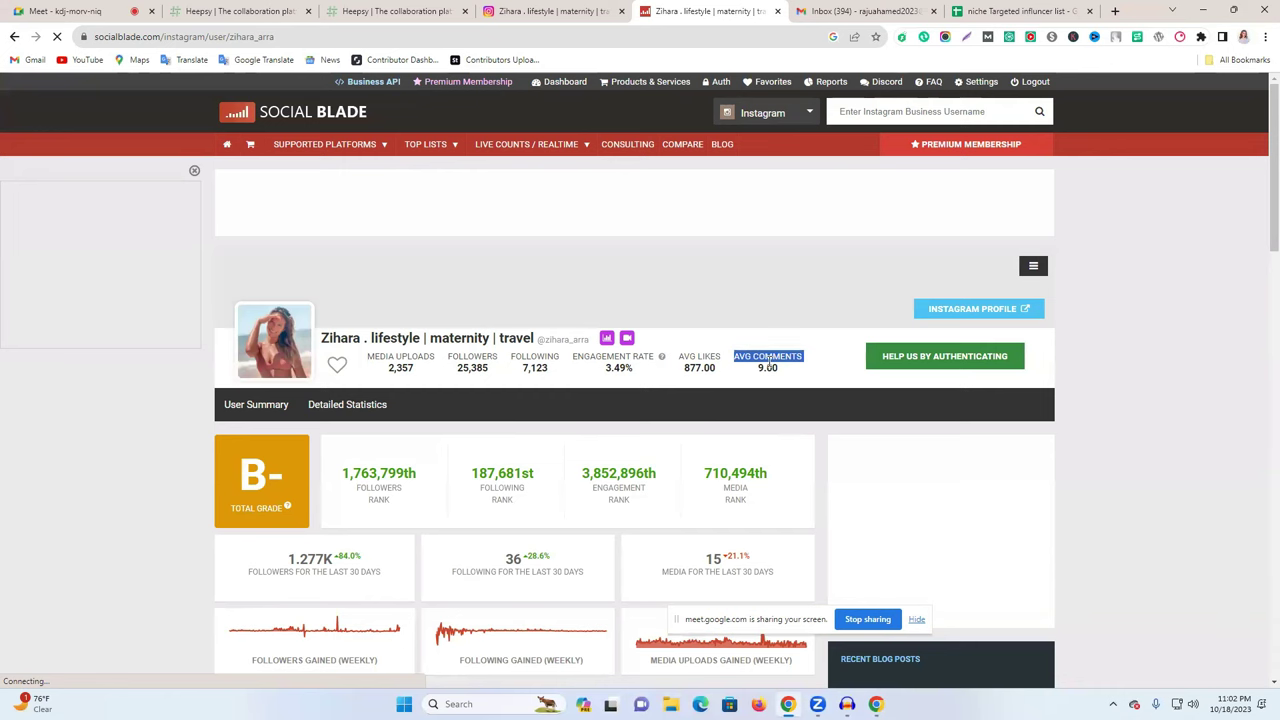
left_click(990, 11)
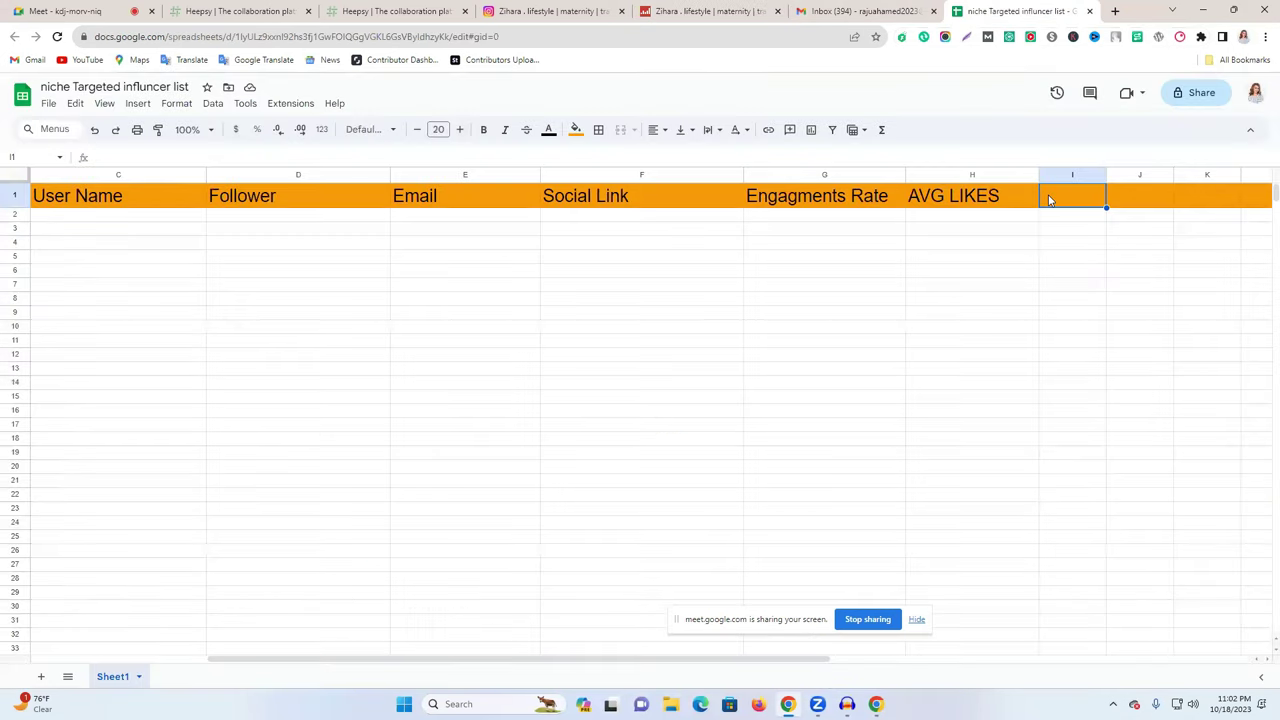
key("ctrl+v")
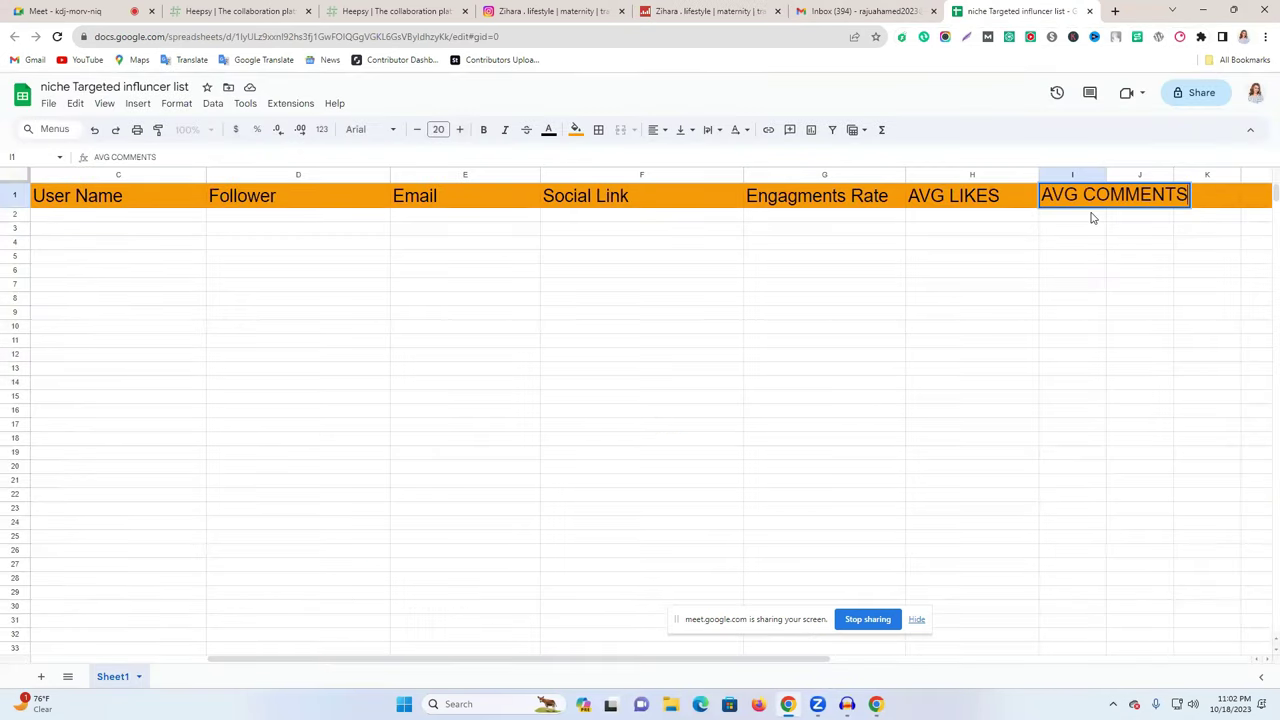
left_click(1128, 248)
left_click_drag(1242, 174, 1249, 174)
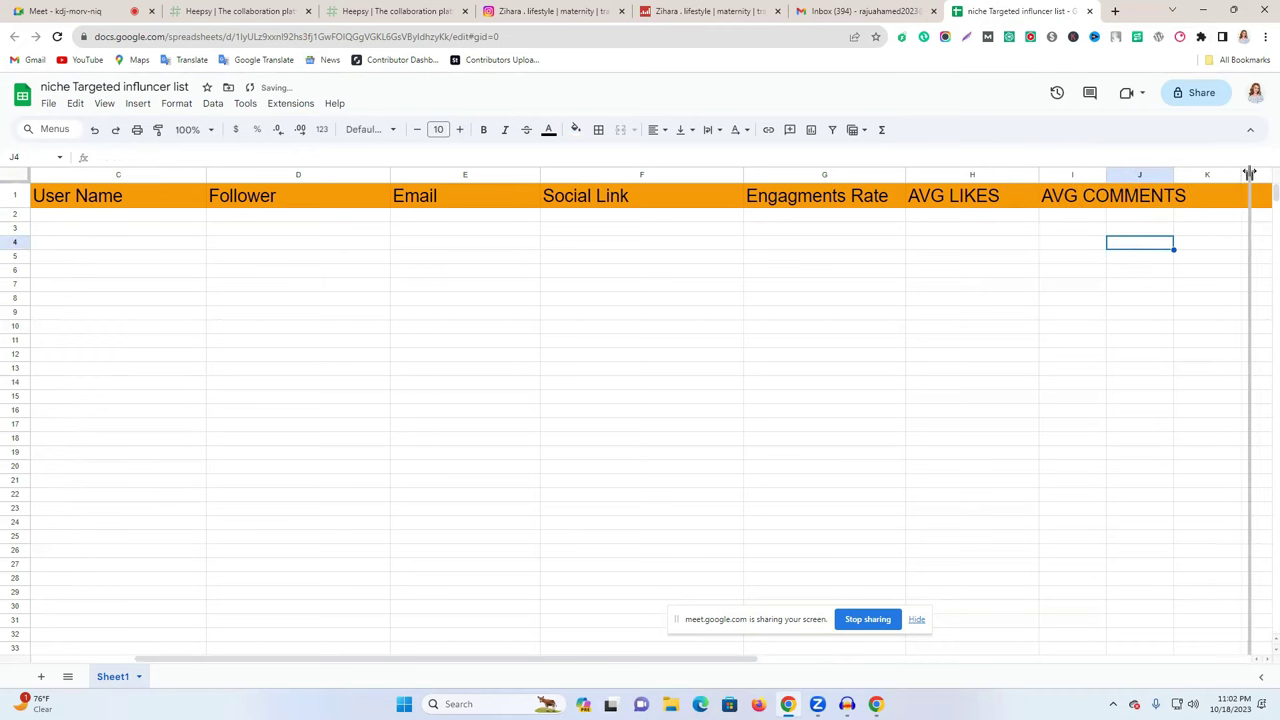
left_click(1130, 298)
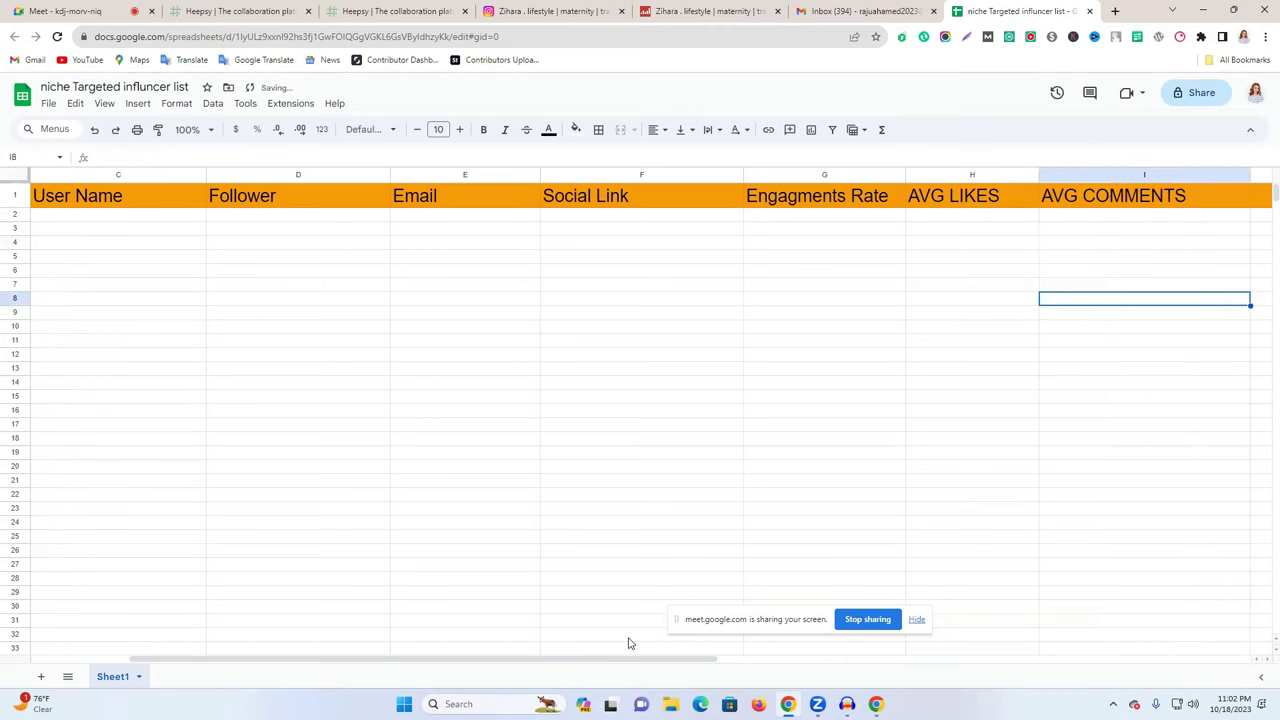
left_click_drag(597, 662, 497, 662)
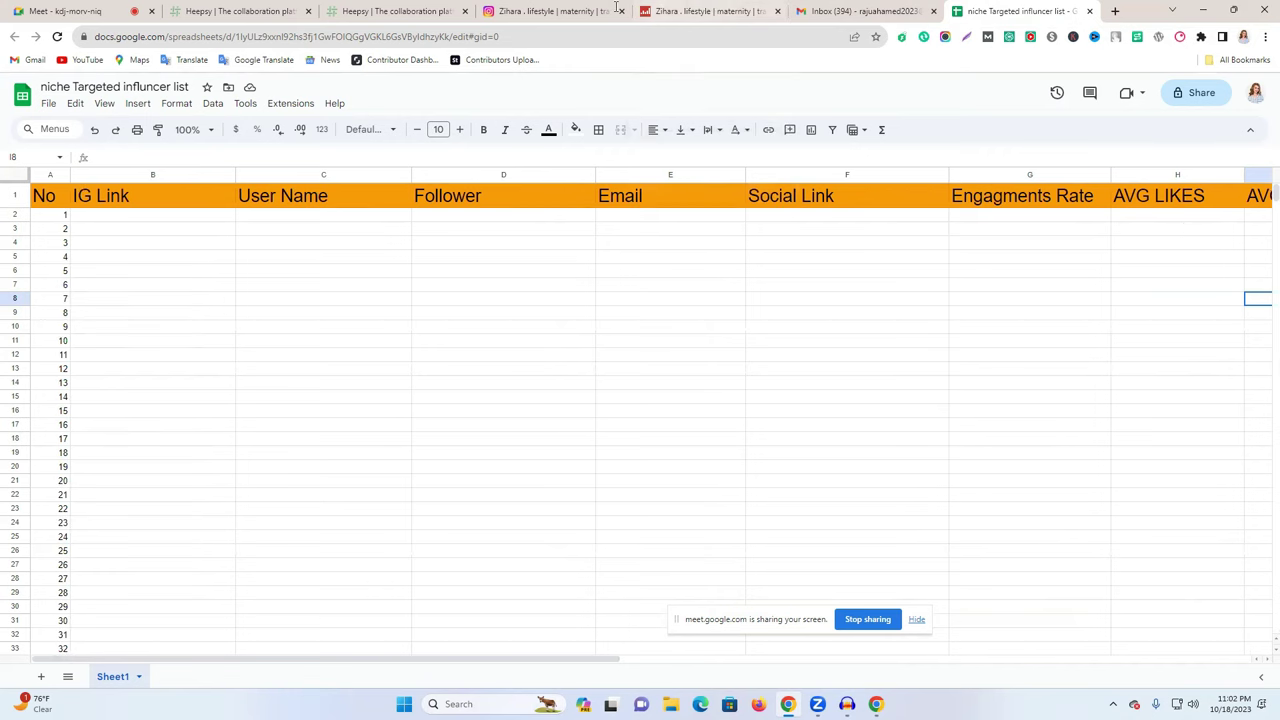
left_click(577, 10)
double_click(670, 118)
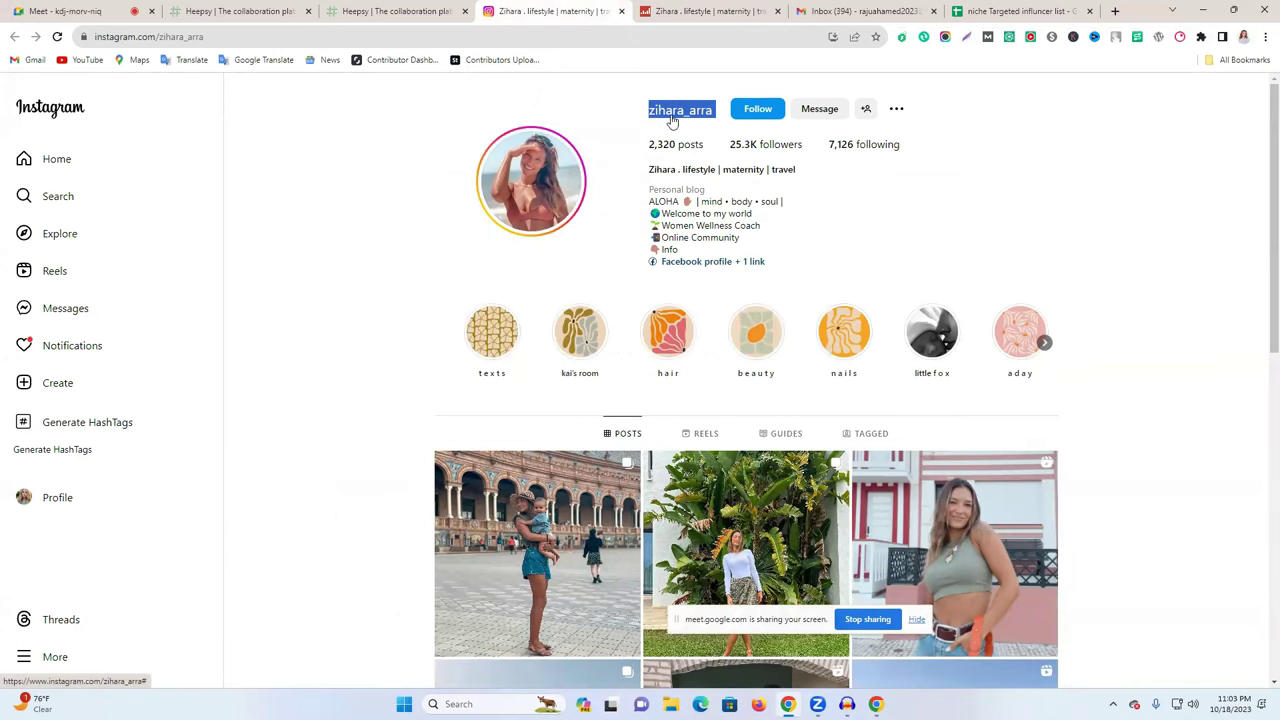
left_click(1012, 10)
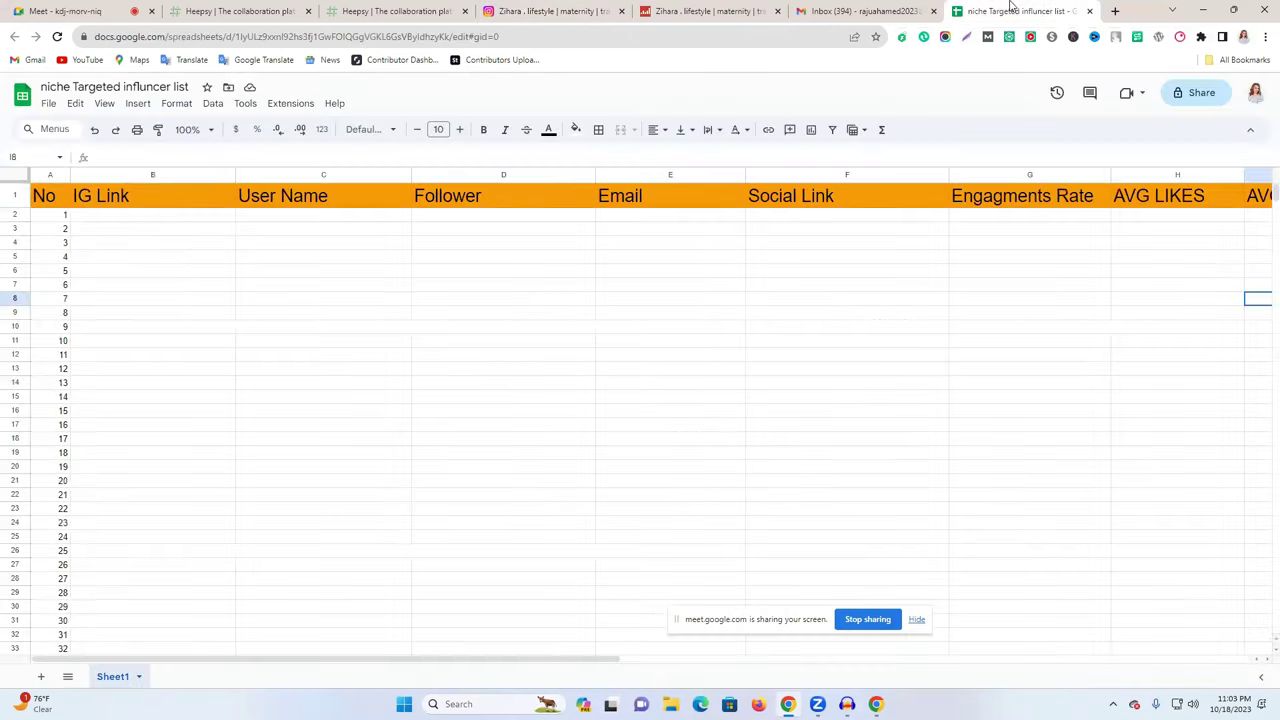
left_click(147, 219)
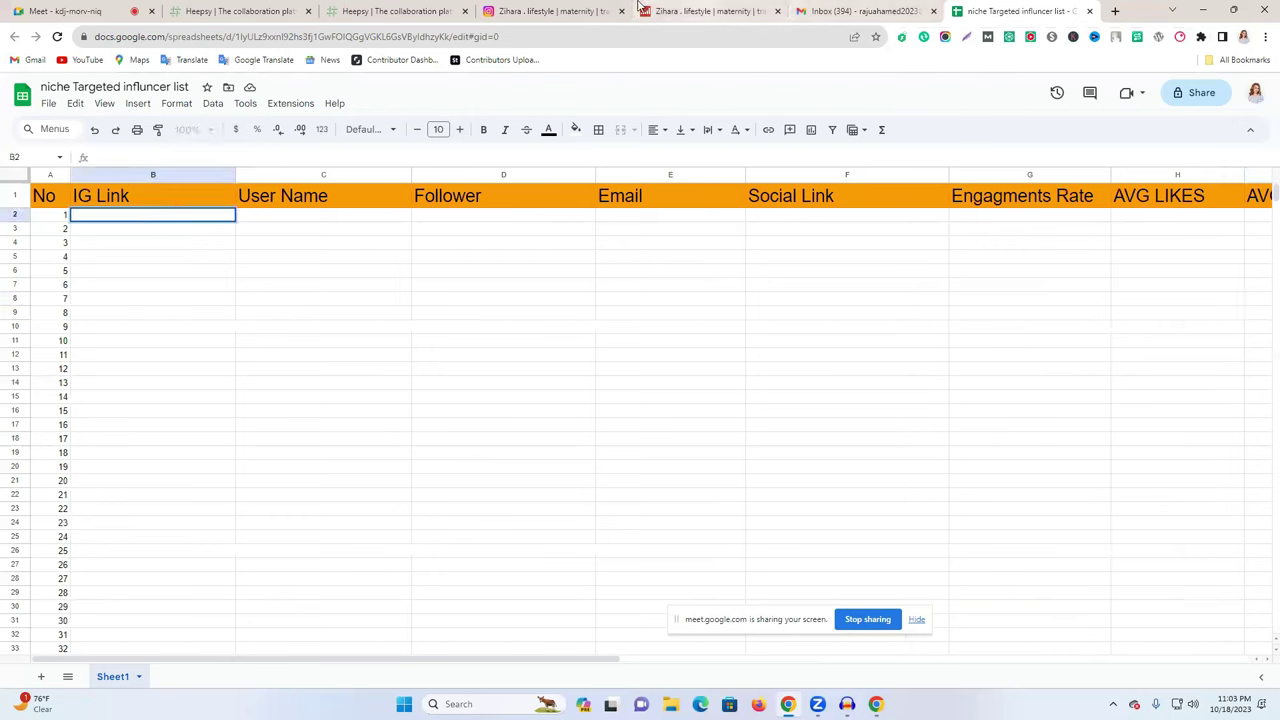
left_click(313, 218)
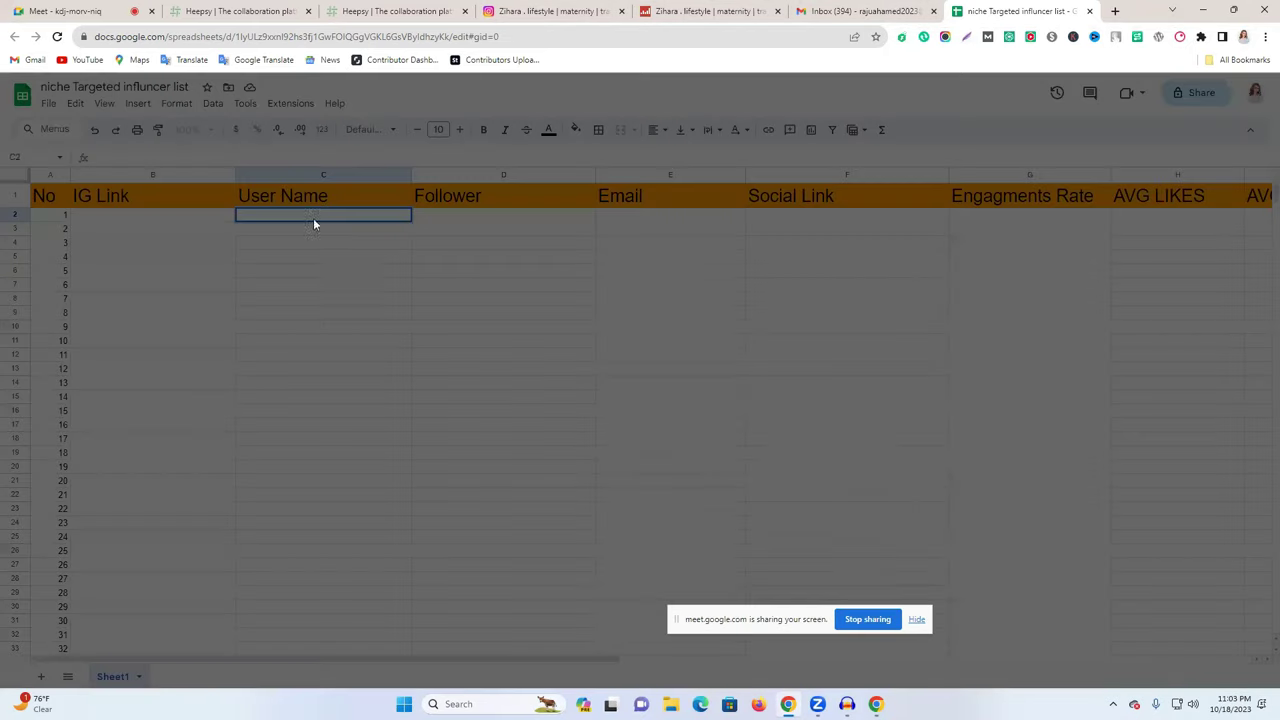
left_click(770, 298)
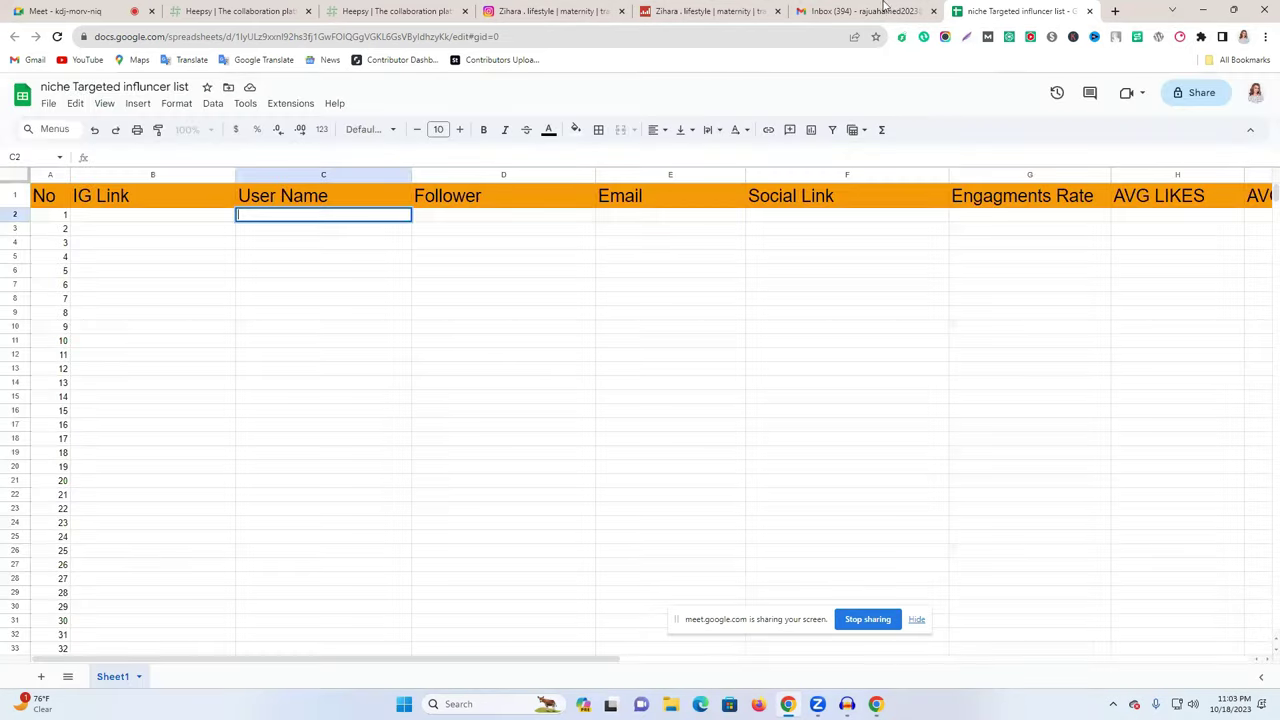
left_click(866, 11)
left_click(545, 20)
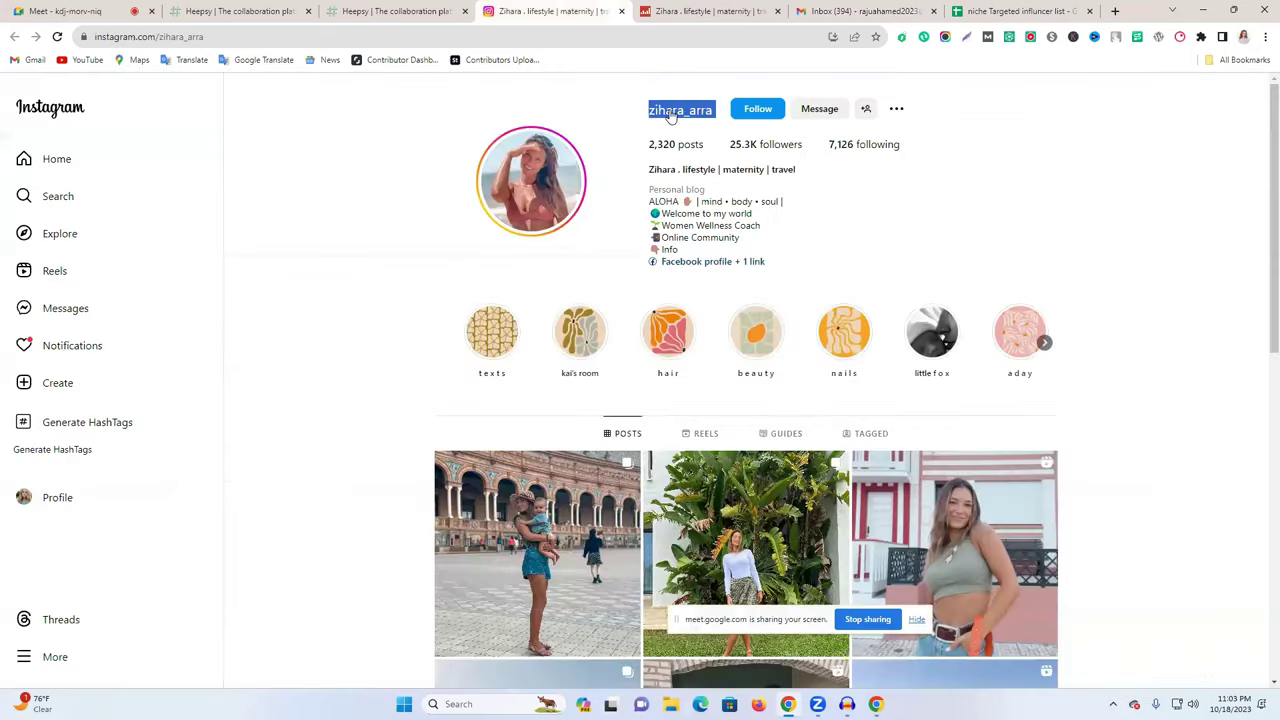
right_click(664, 110)
left_click(700, 214)
left_click(1015, 11)
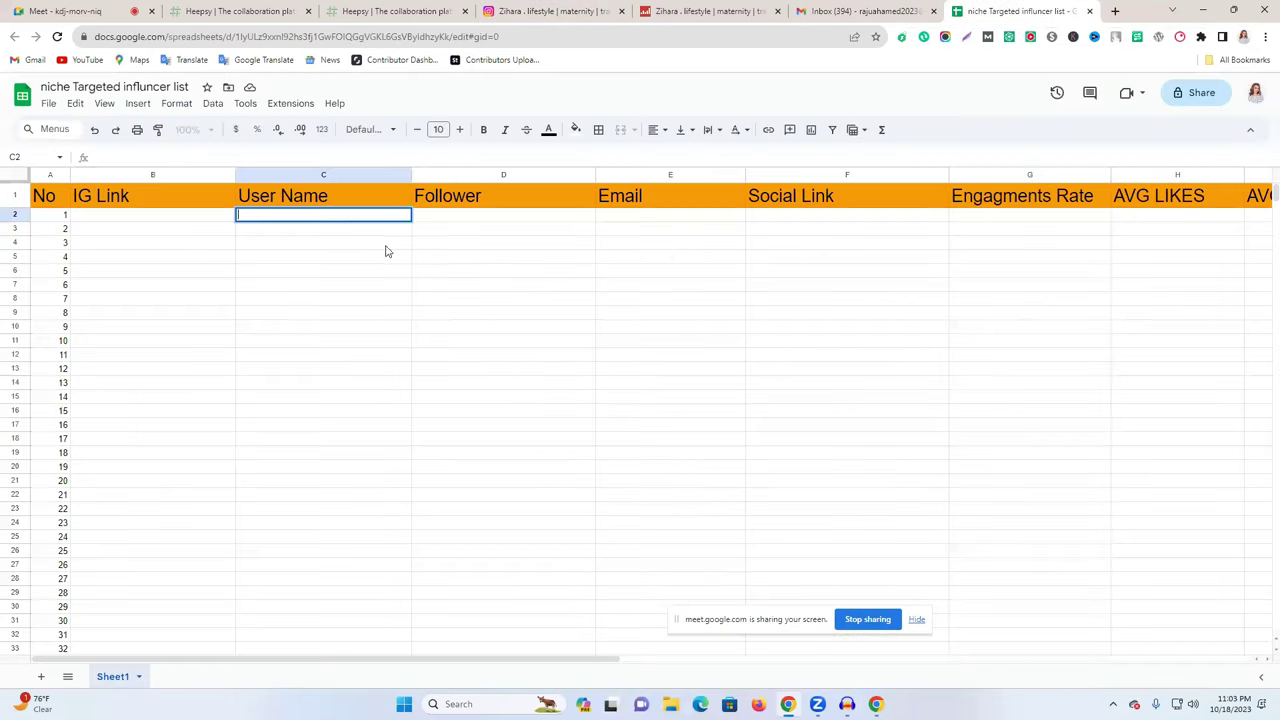
double_click(330, 214)
key("ctrl+v")
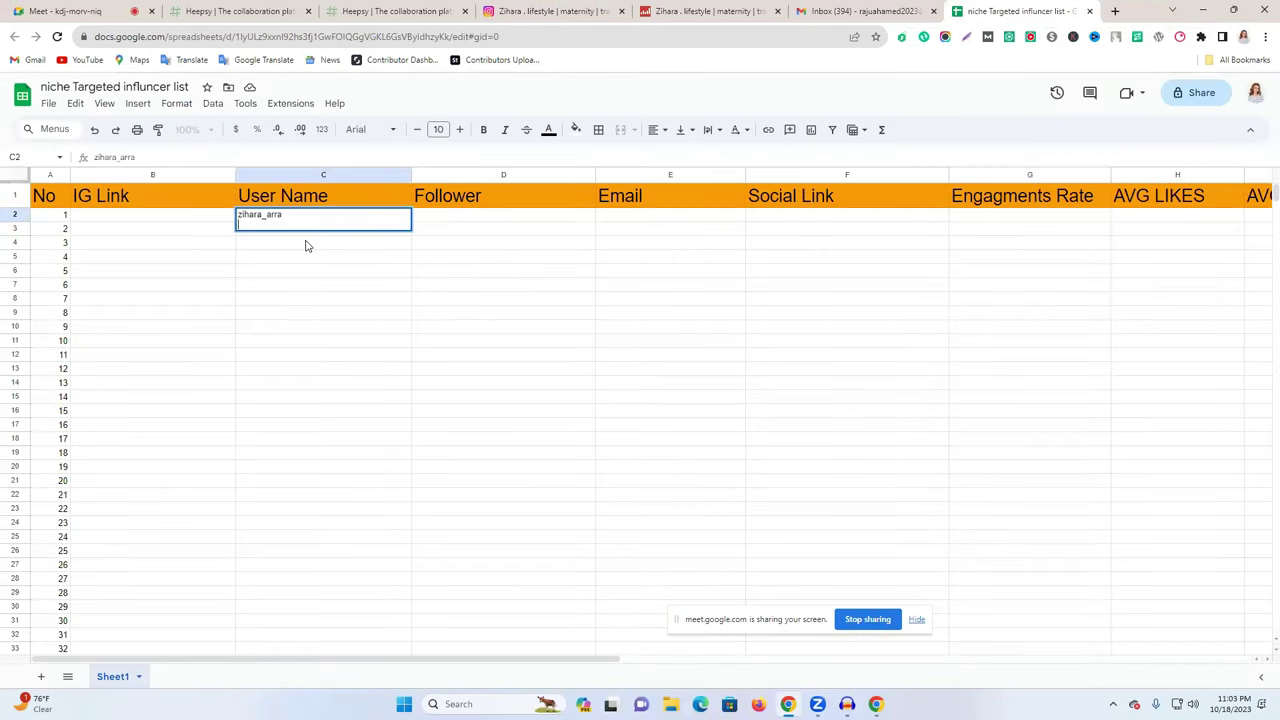
left_click(372, 288)
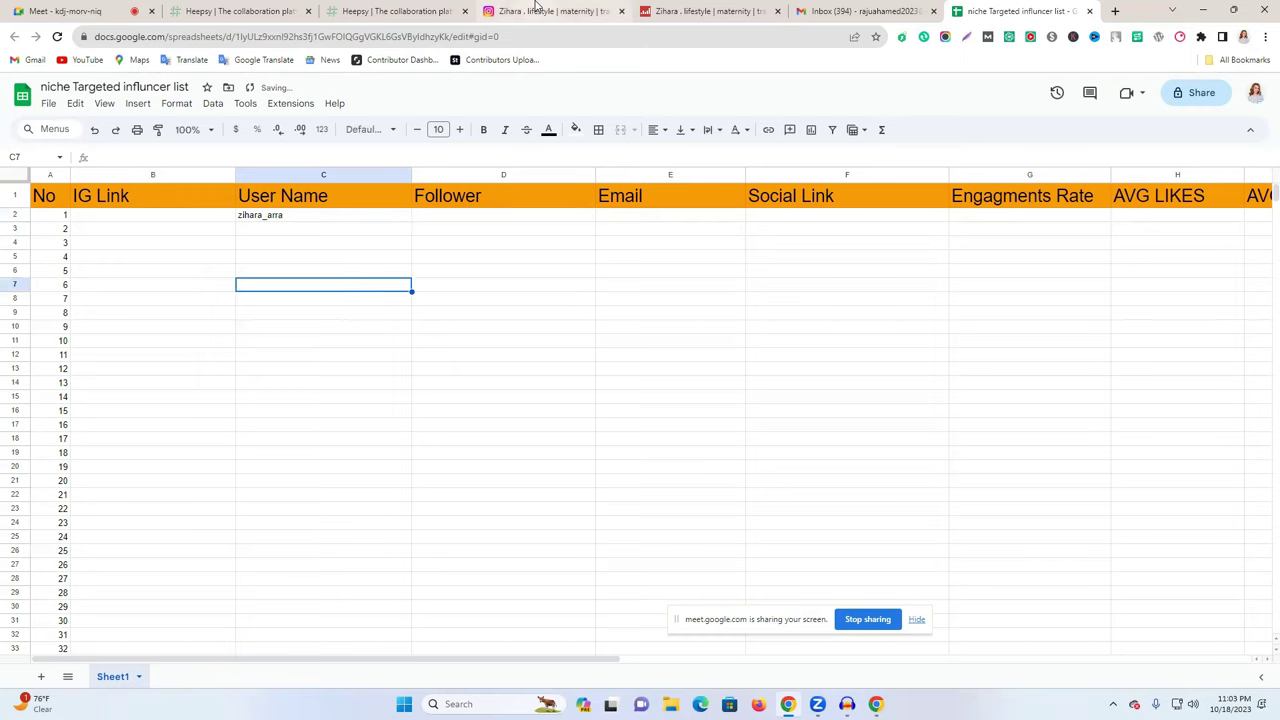
- Copy the Instagram profile URL from the address bar into IG Link cell B2
left_click(537, 11)
left_click(256, 34)
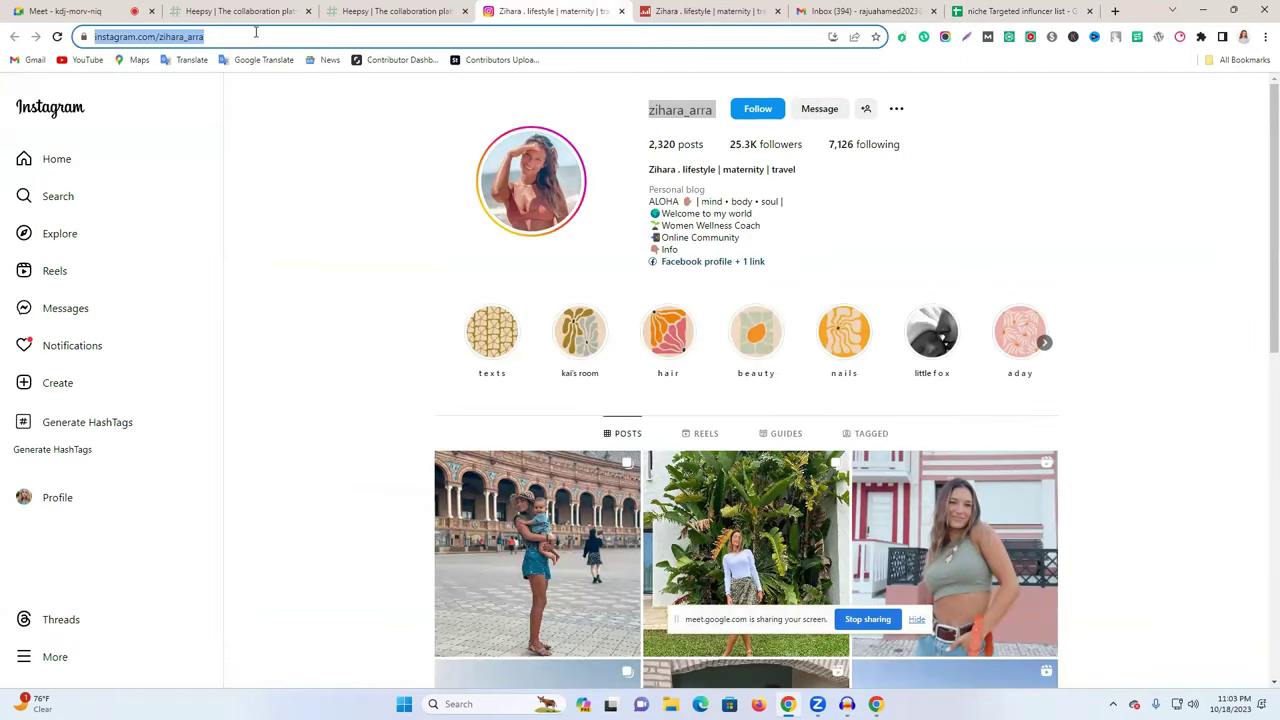
right_click(256, 34)
left_click(366, 117)
left_click(999, 11)
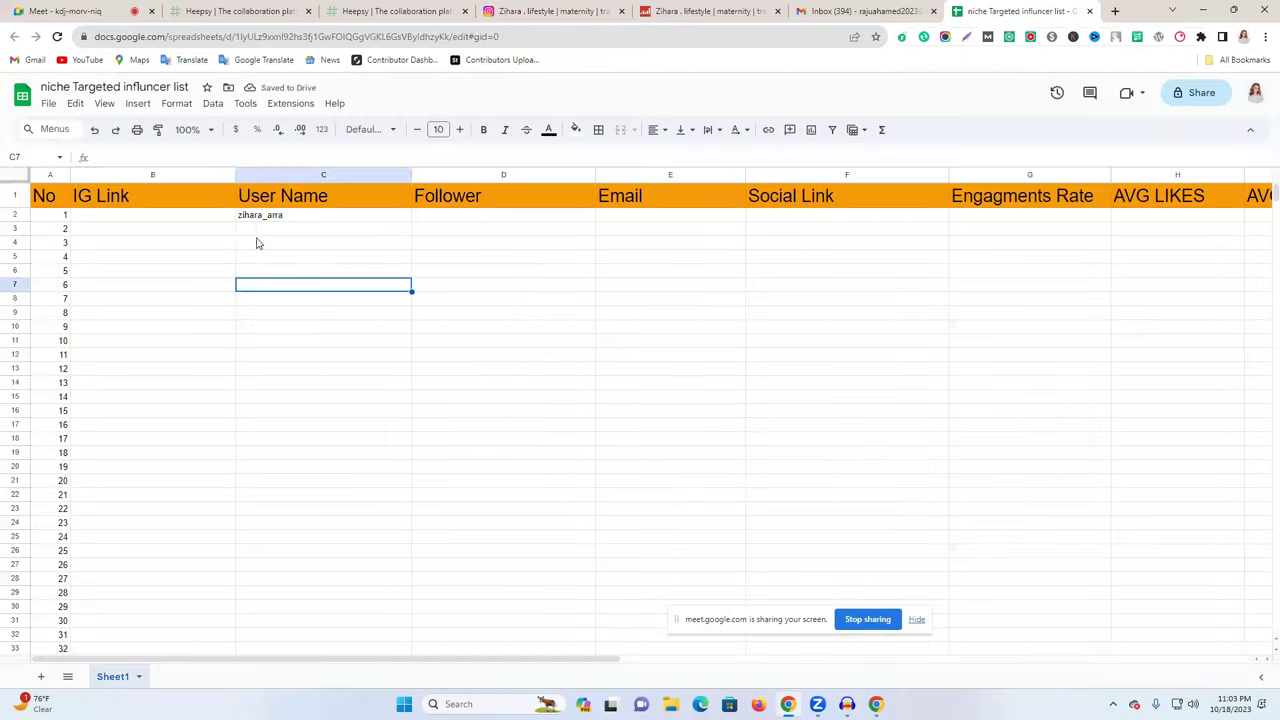
left_click(176, 215)
key("ctrl+v")
left_click(280, 289)
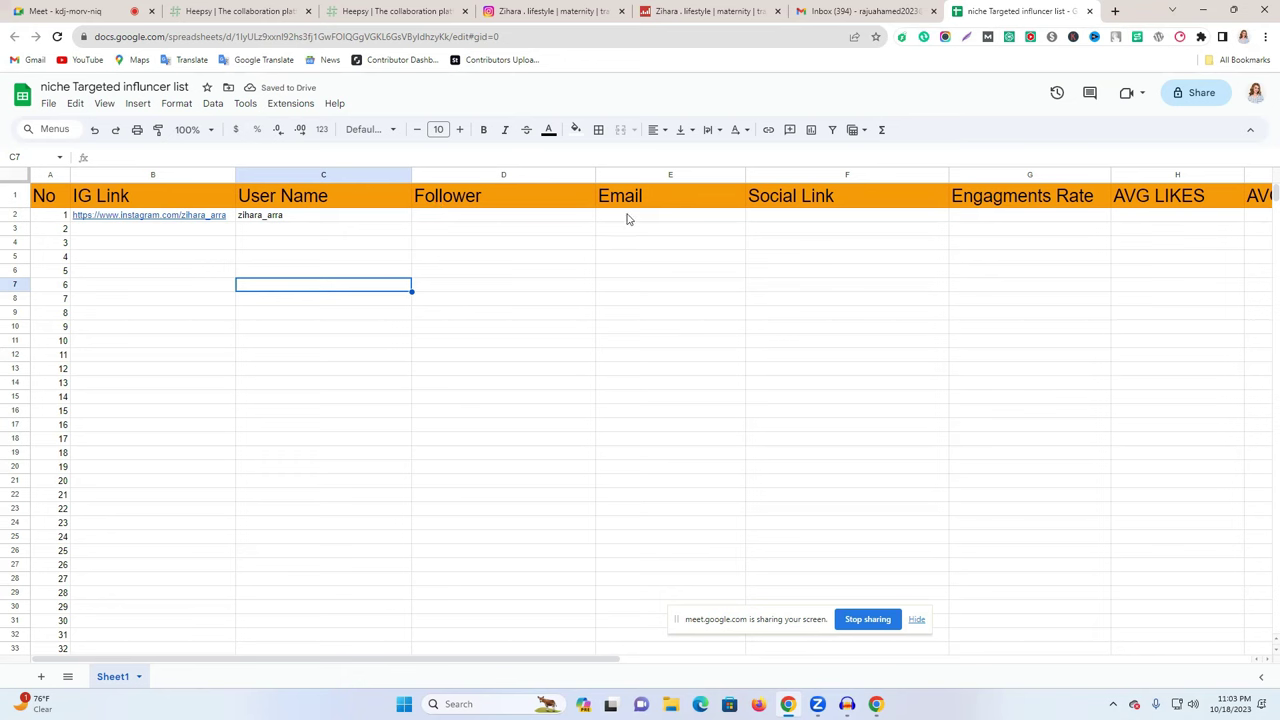
- Copy the 25,385 follower count from Social Blade into Follower cell D2
left_click(893, 9)
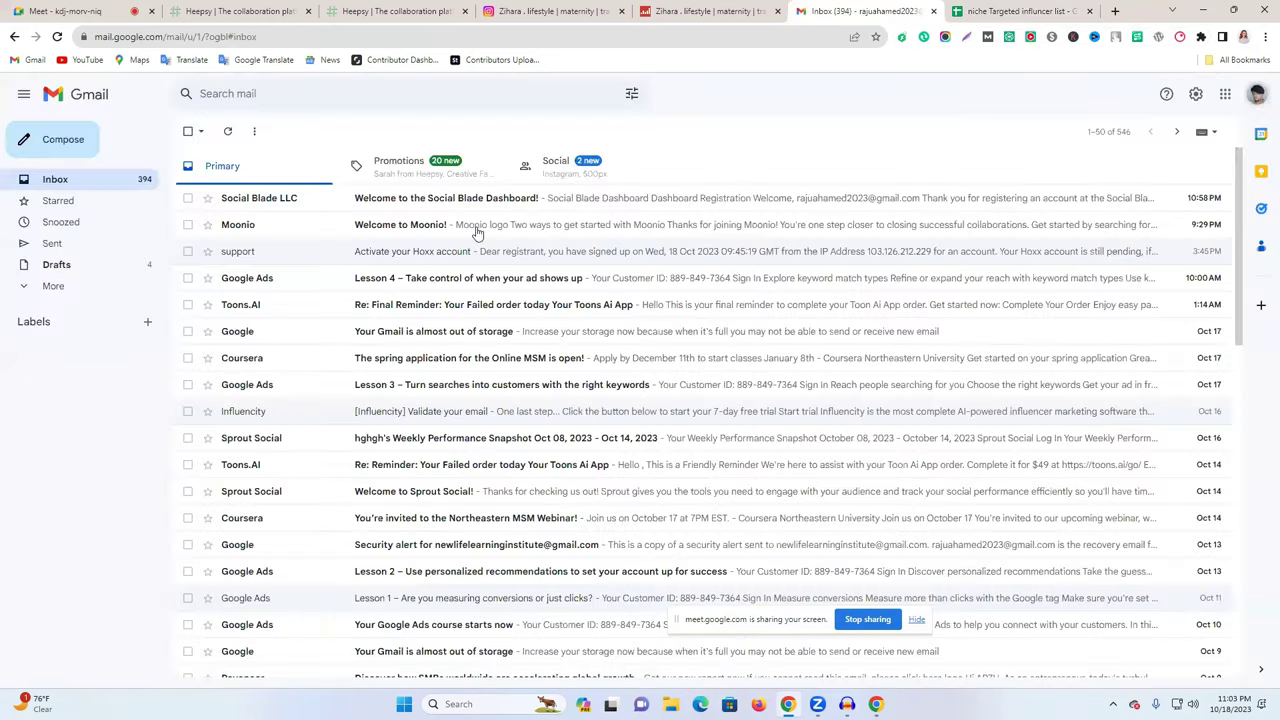
left_click(985, 10)
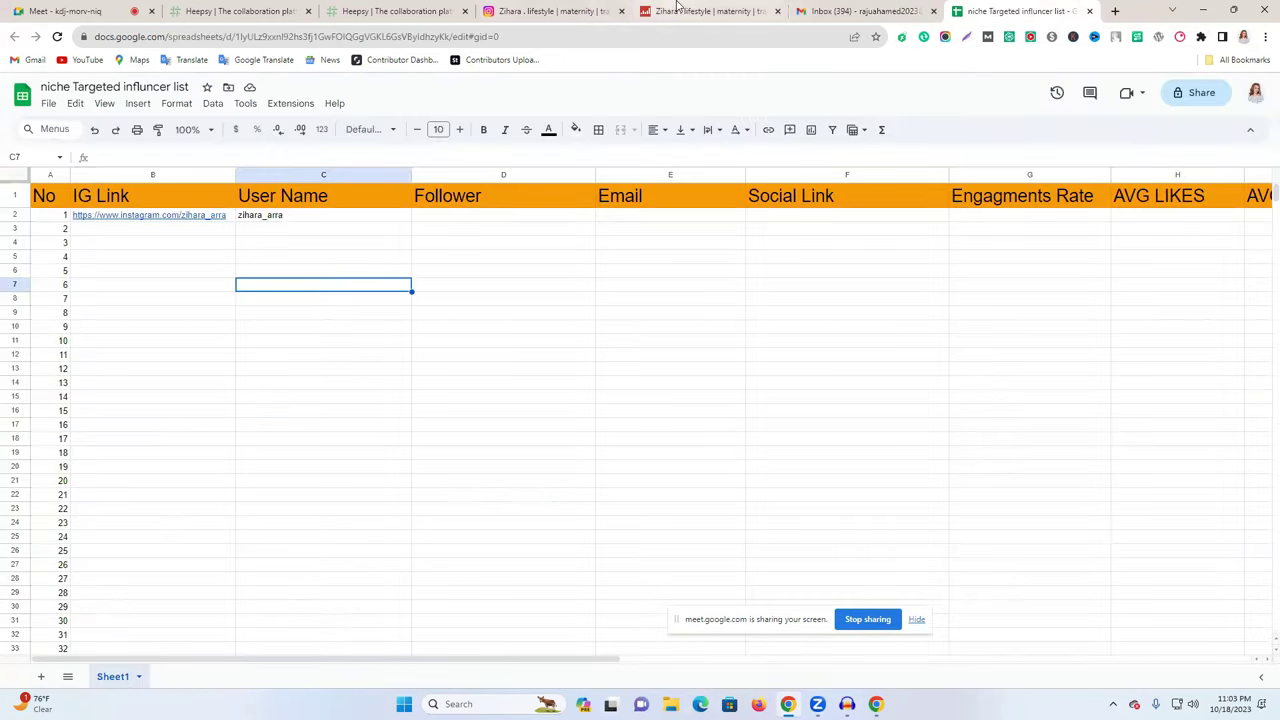
left_click(590, 11)
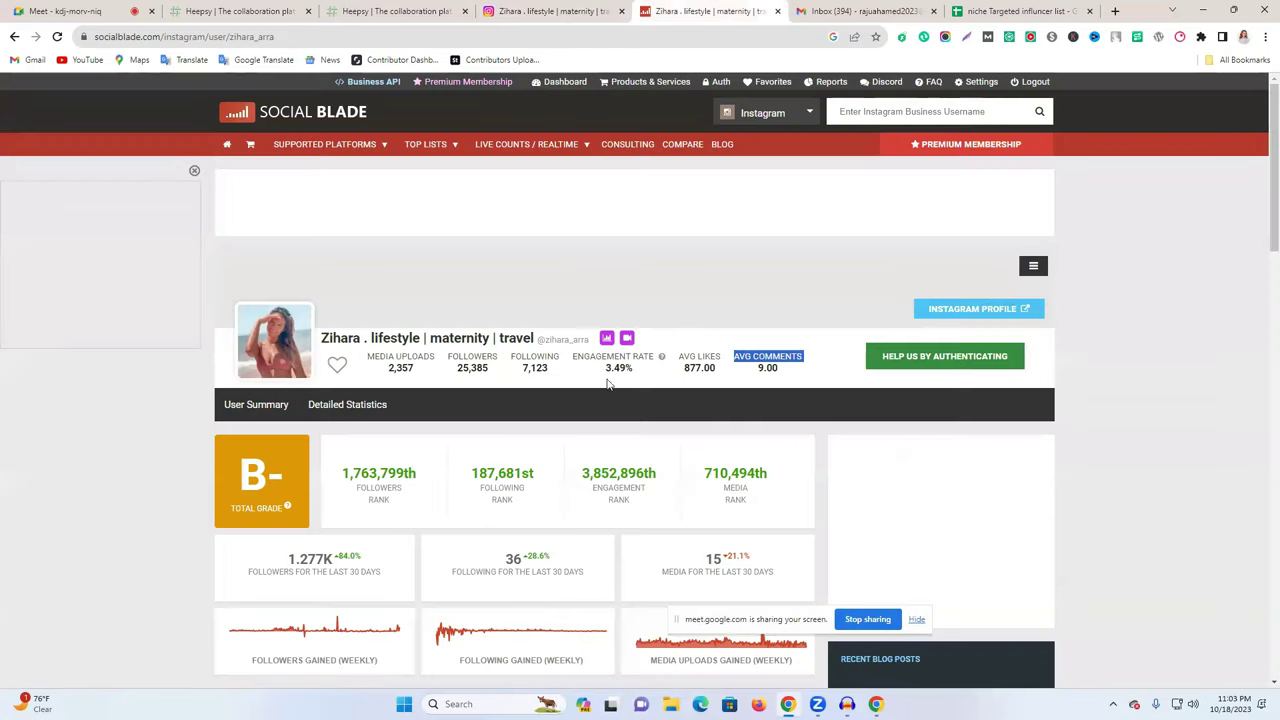
double_click(467, 367)
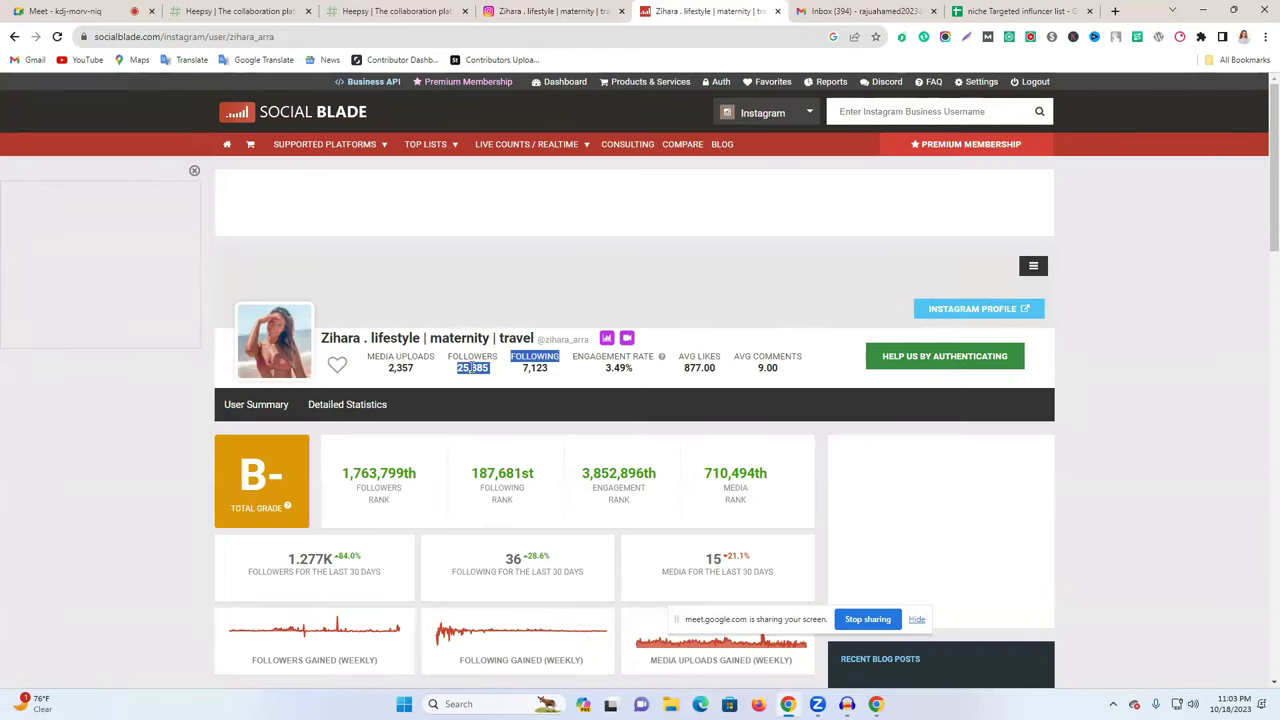
left_click(456, 372)
left_click_drag(455, 372, 491, 373)
left_click(1012, 10)
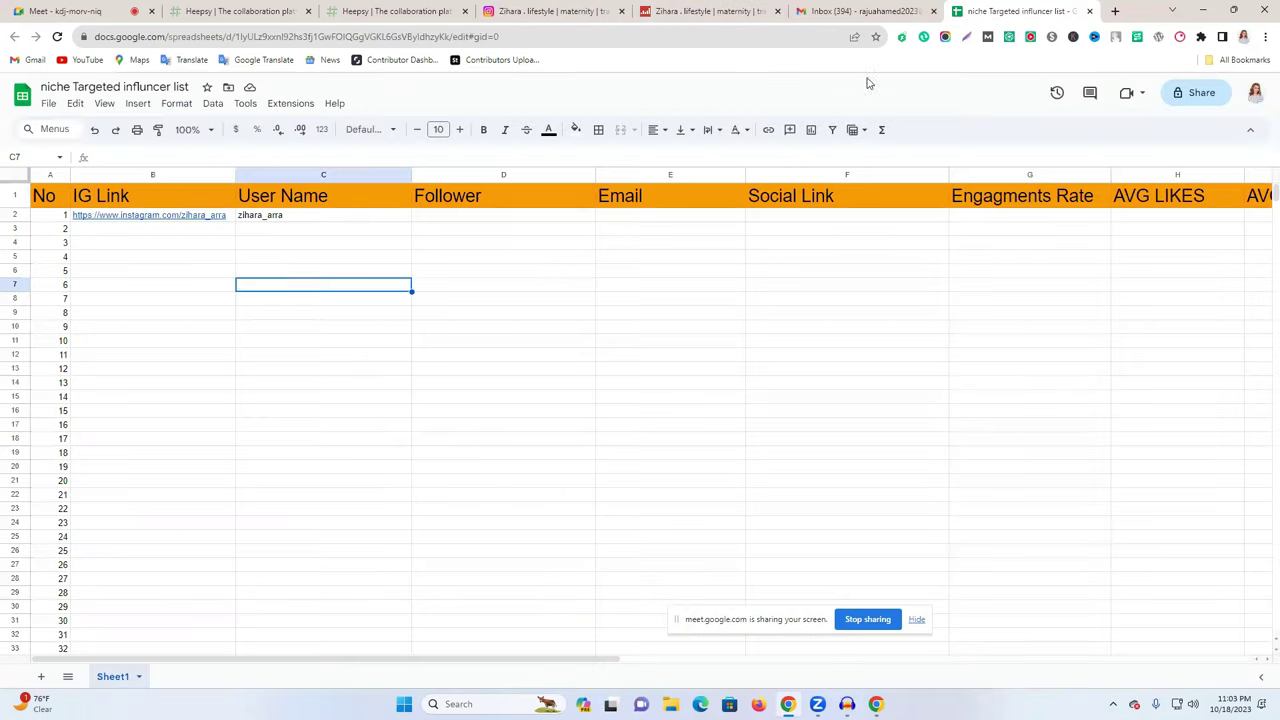
left_click(505, 218)
key("ctrl+v")
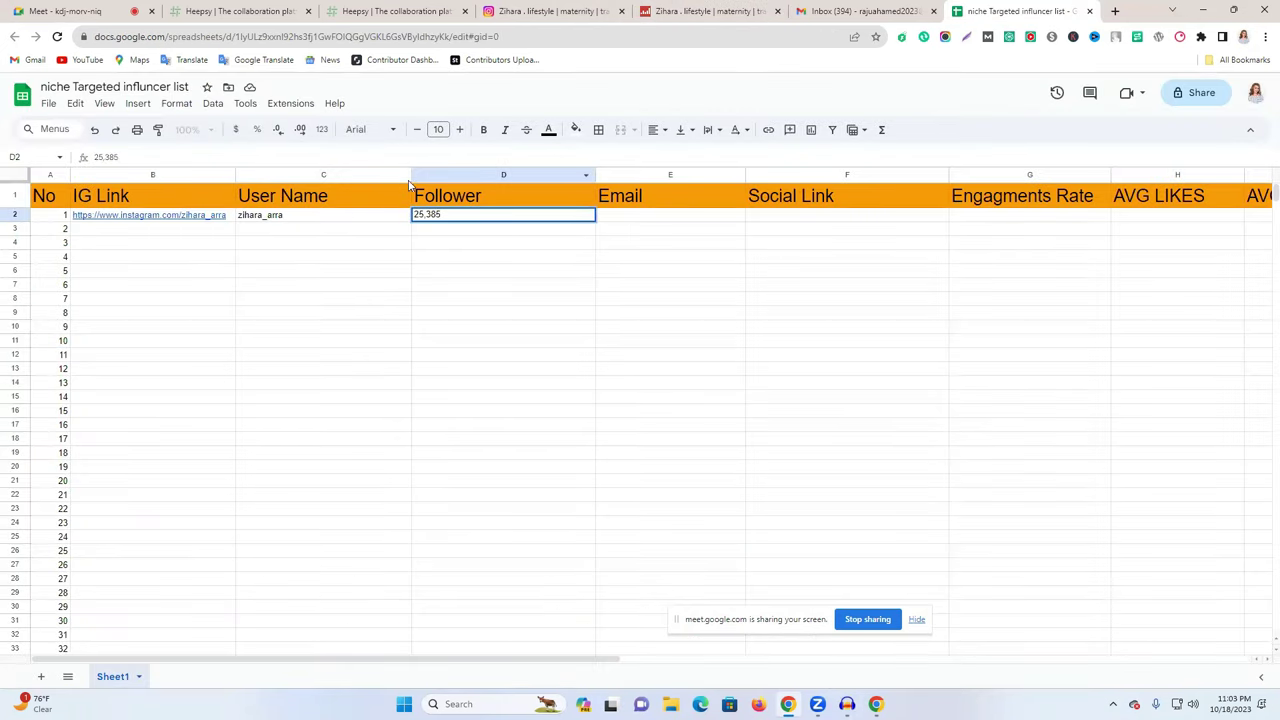
- Narrow the User Name and Follower columns
left_click_drag(411, 175, 340, 175)
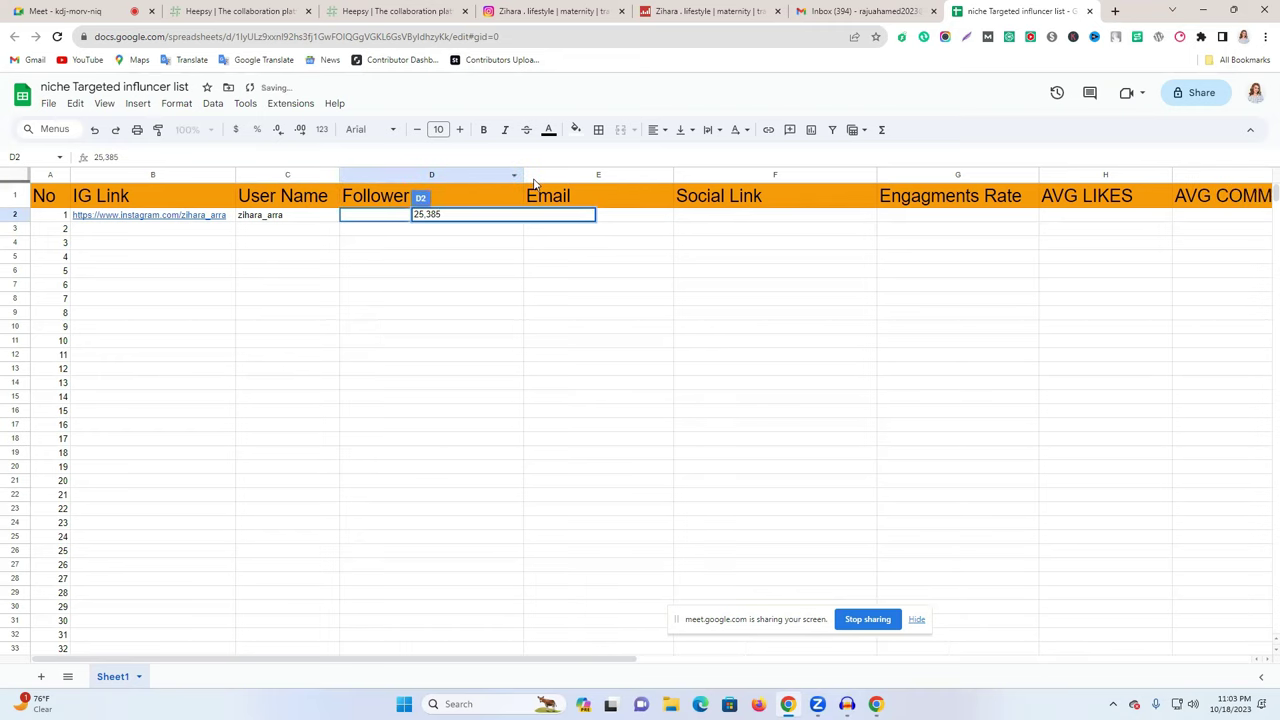
left_click_drag(522, 178, 466, 178)
left_click(519, 315)
left_click(700, 339)
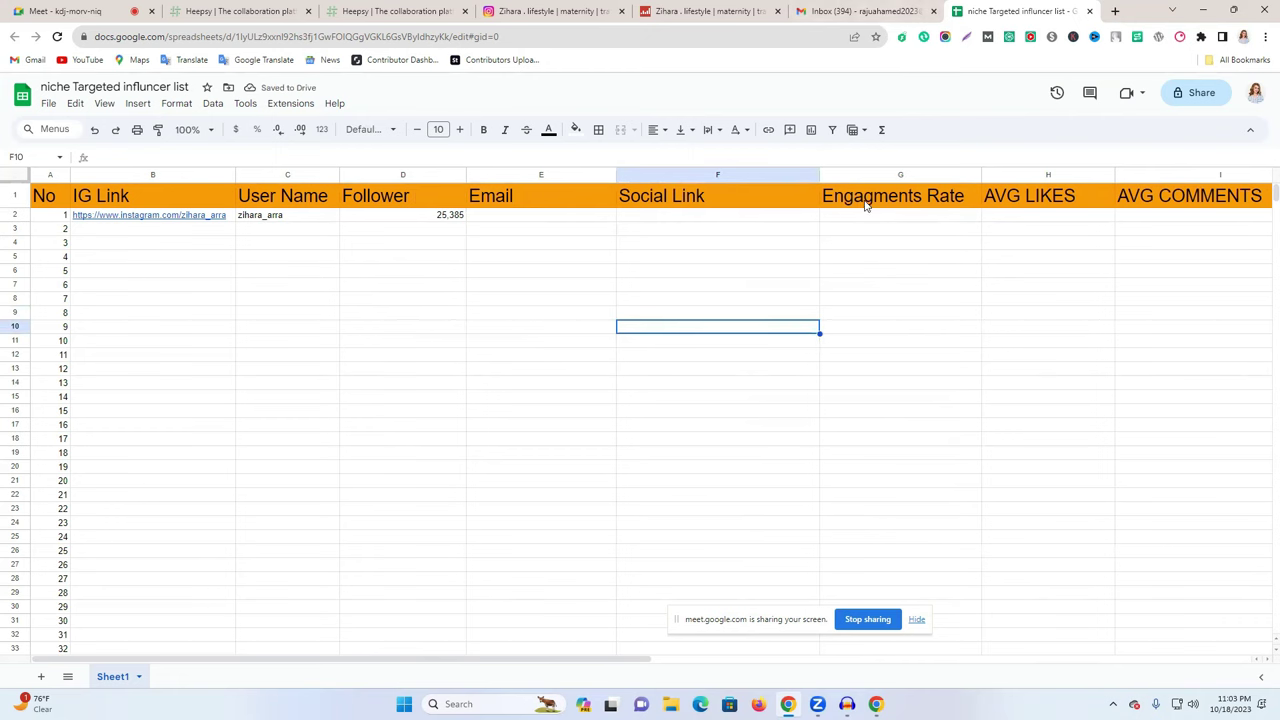
- Copy the 9.00 average comments figure from Social Blade and paste it into I2
left_click(770, 8)
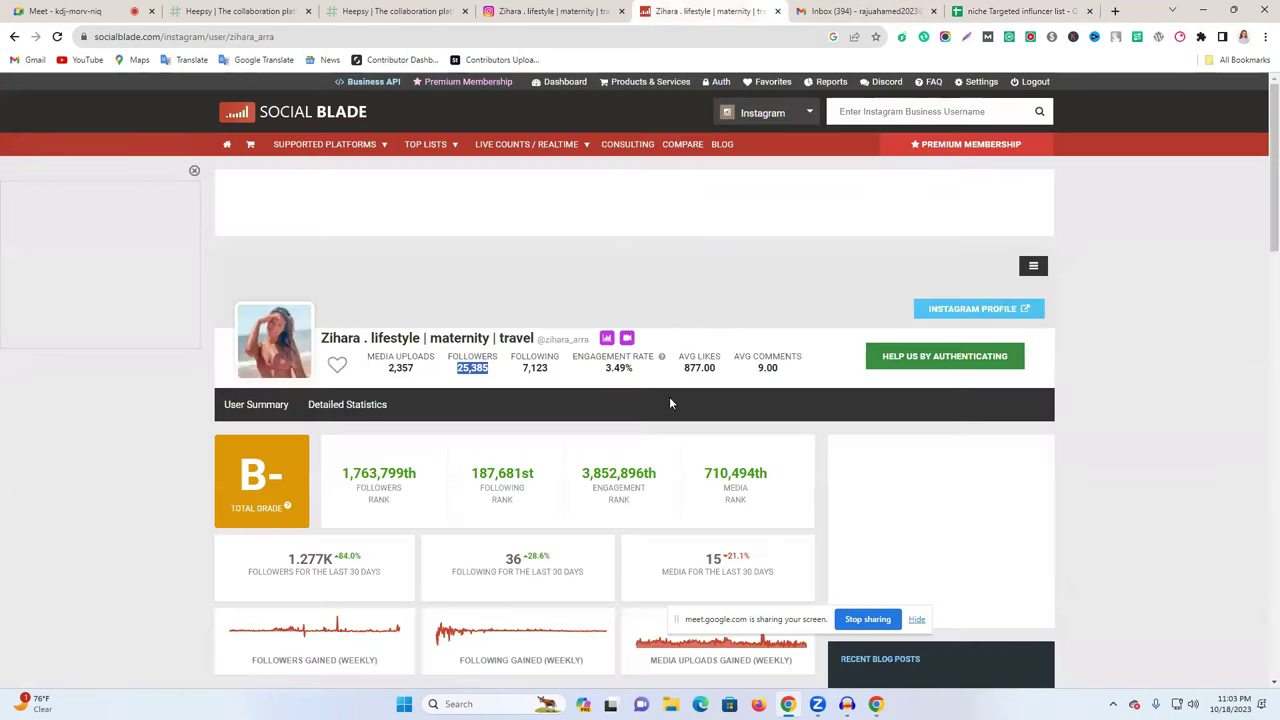
left_click_drag(770, 367, 906, 357)
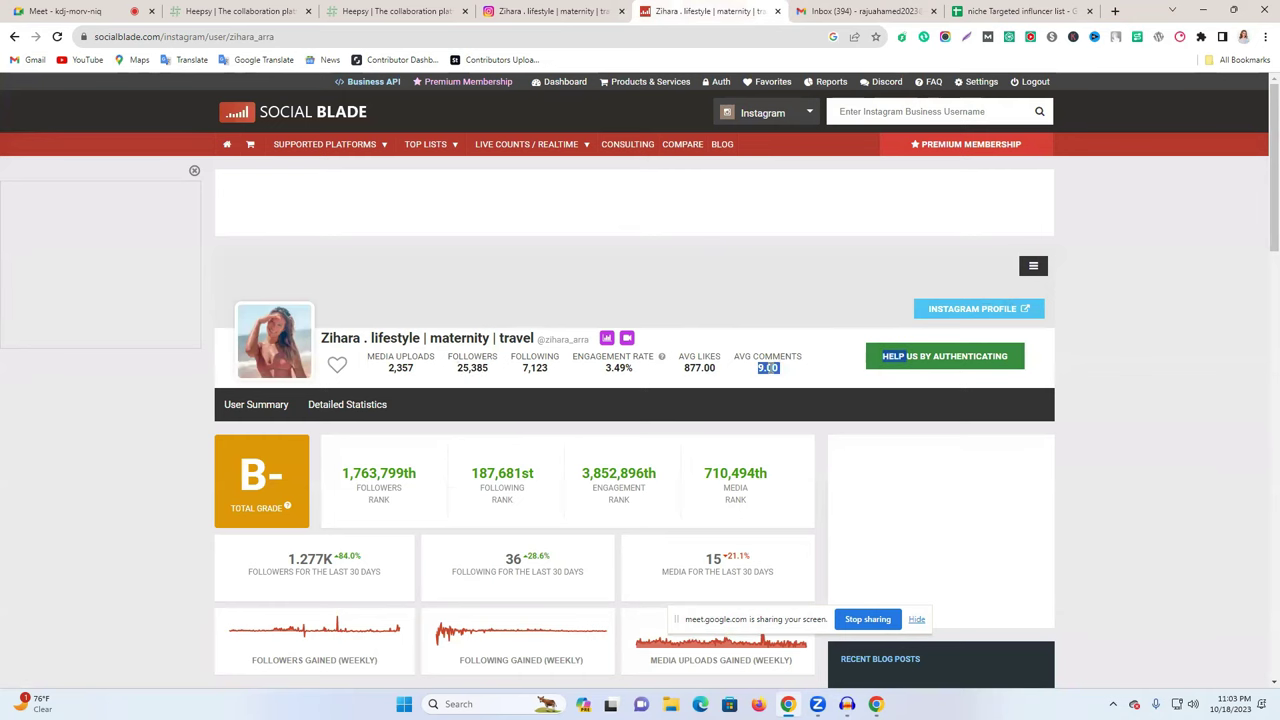
left_click(975, 11)
left_click(1168, 226)
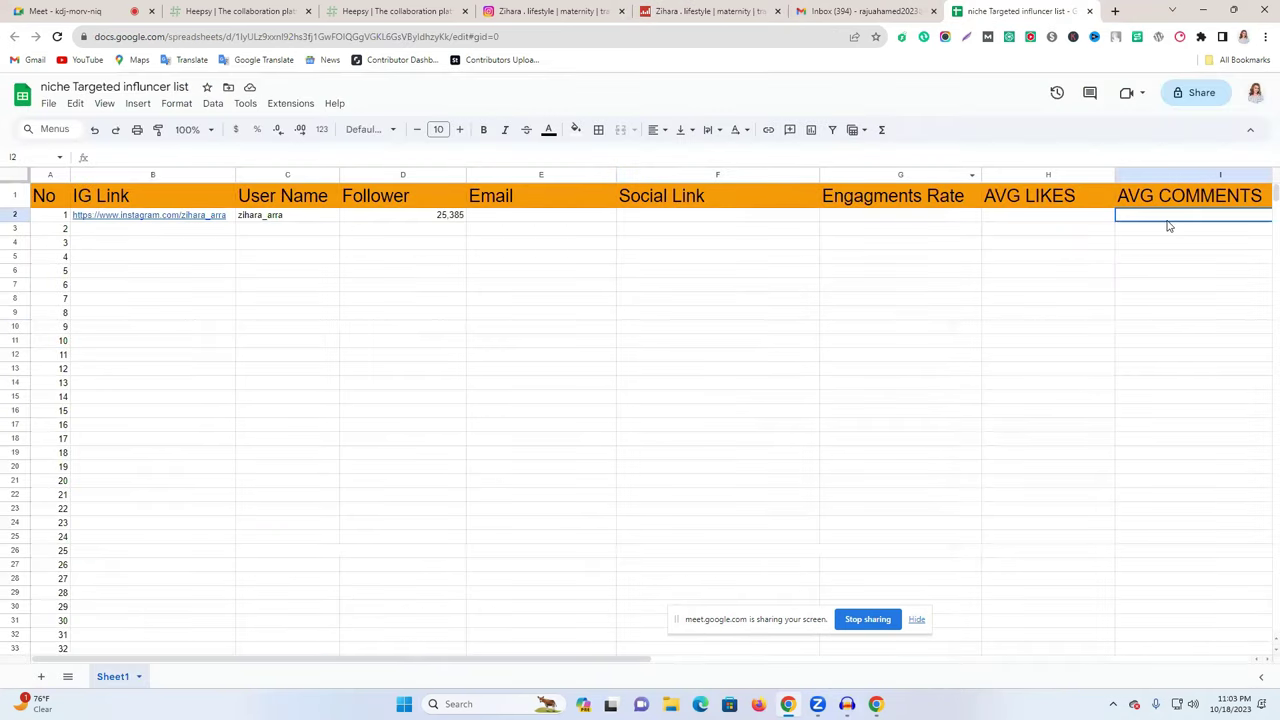
key("shift+Right")
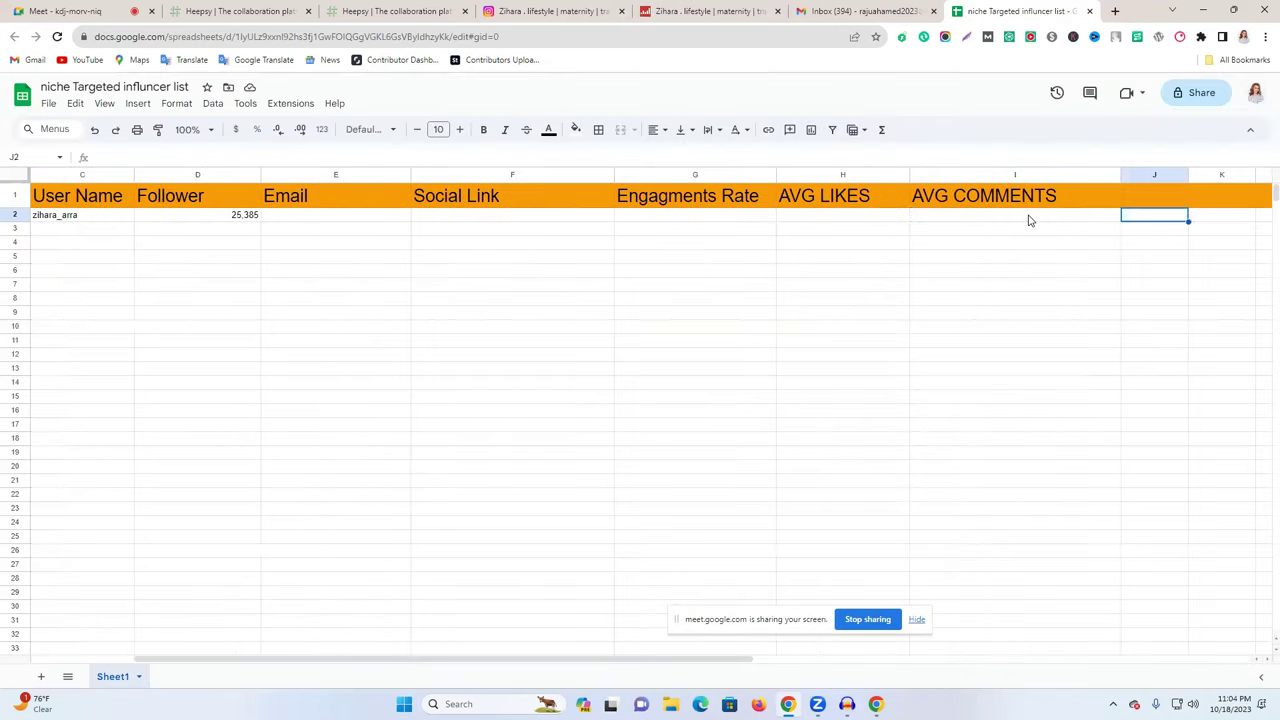
left_click(1006, 220)
key("ctrl+v")
left_click(860, 285)
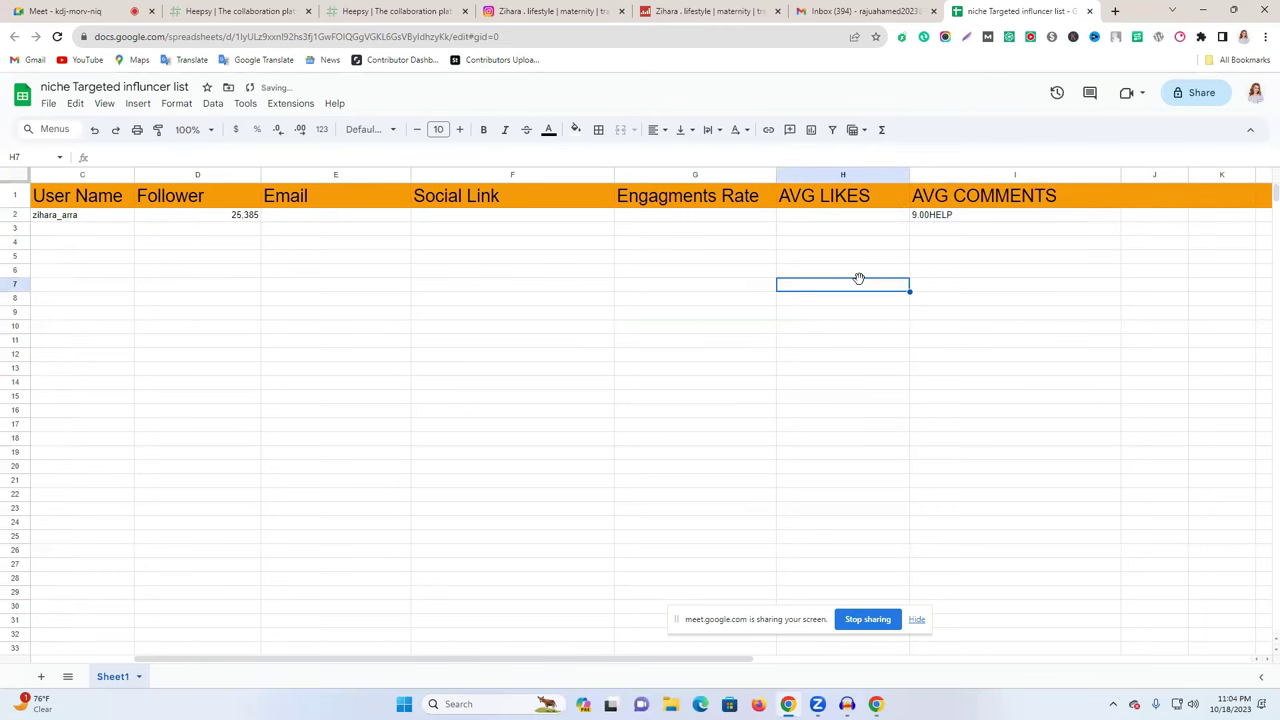
- Copy the average likes figure from Social Blade and paste 77 into AVG LIKES cell H2
left_click(845, 9)
key("ctrl+shift+Tab")
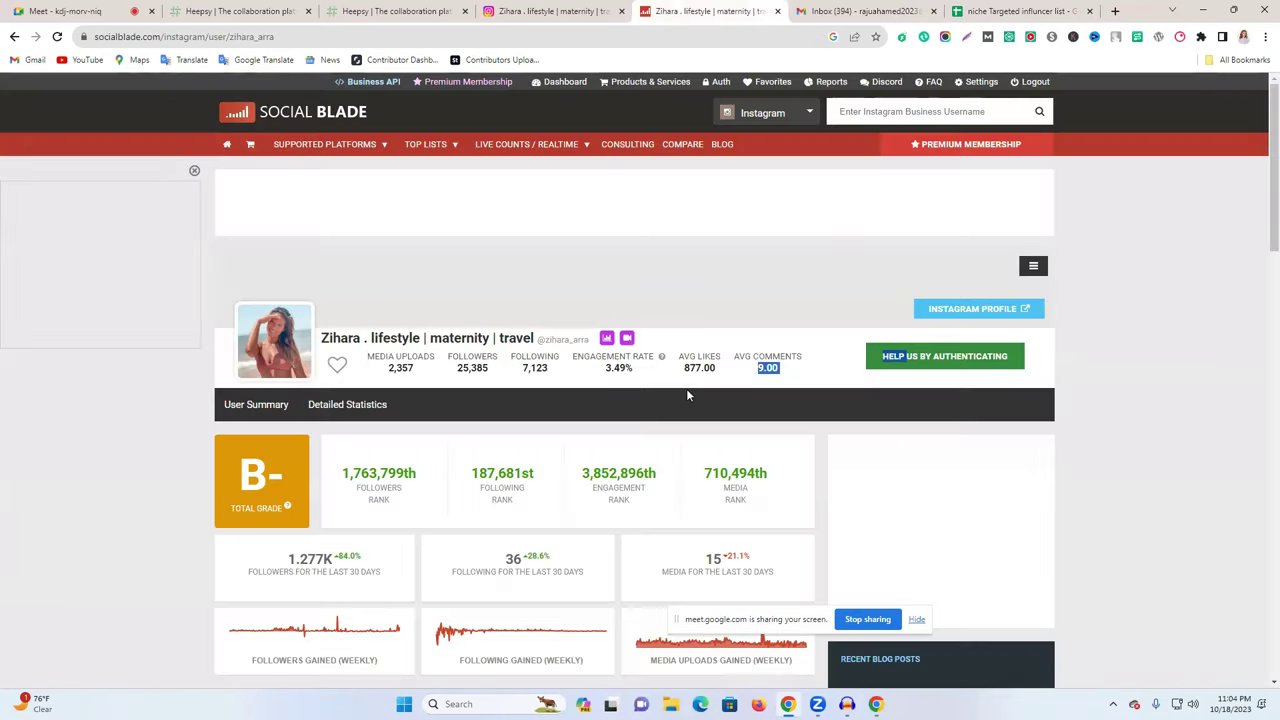
left_click_drag(752, 357, 693, 372)
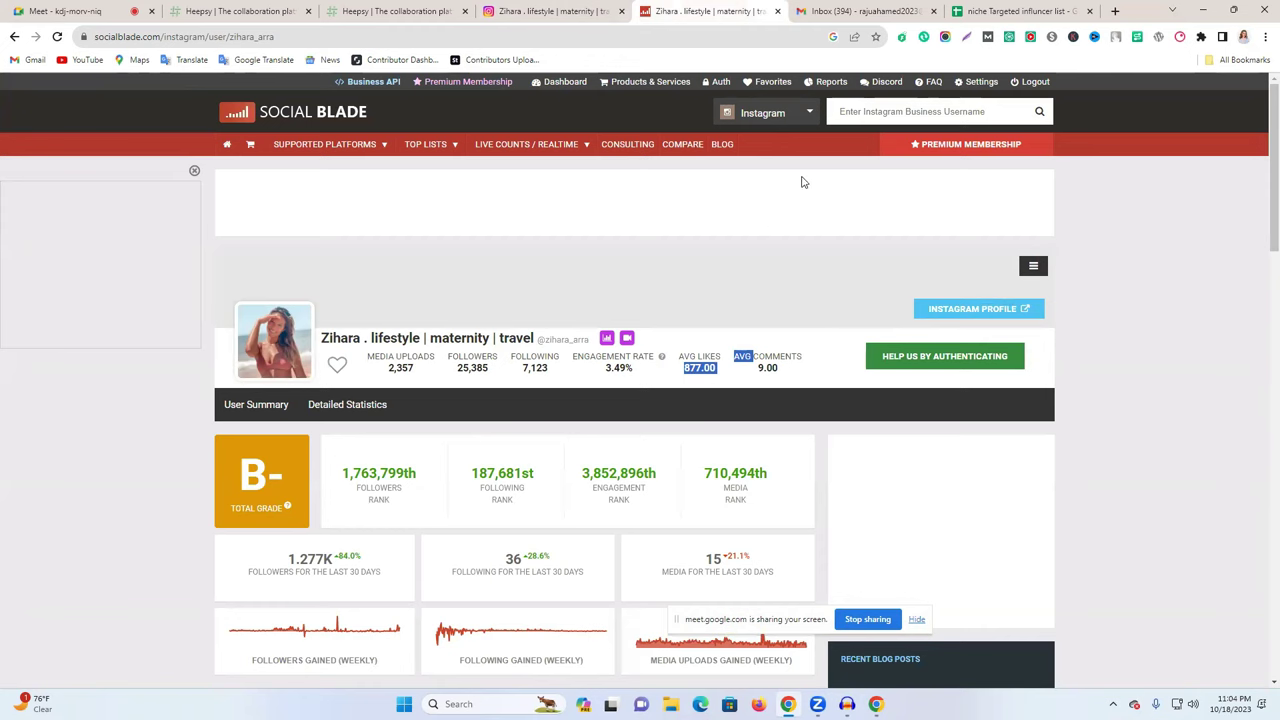
left_click_drag(718, 369, 686, 368)
left_click(975, 12)
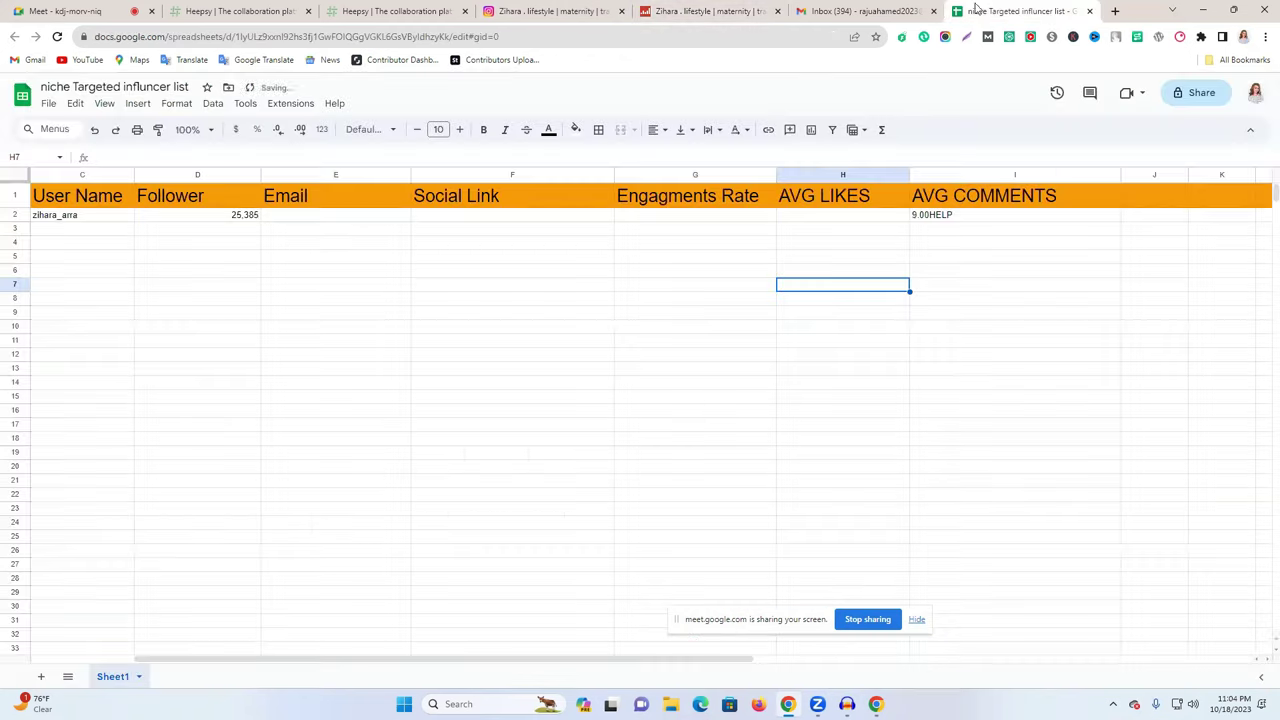
left_click(826, 216)
key("ctrl+v")
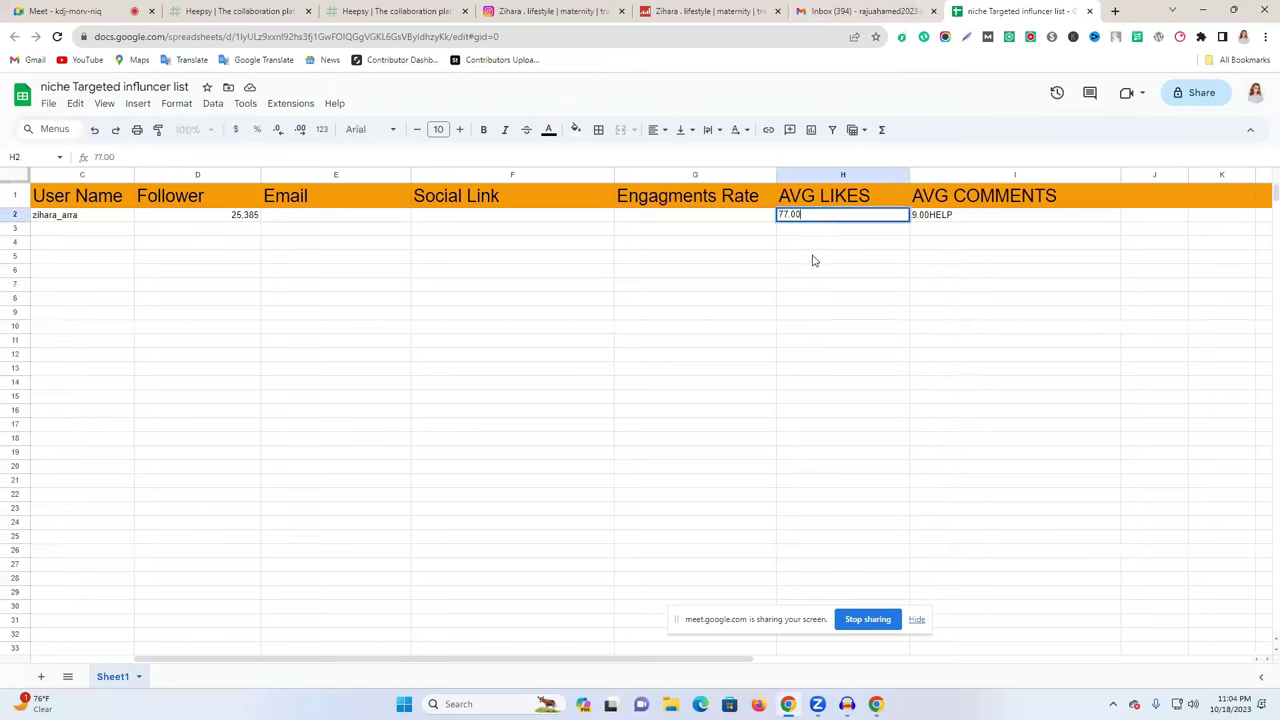
left_click(810, 300)
- Delete the stray 'HELP' text from AVG COMMENTS cell I2
double_click(949, 218)
left_click_drag(954, 216, 930, 215)
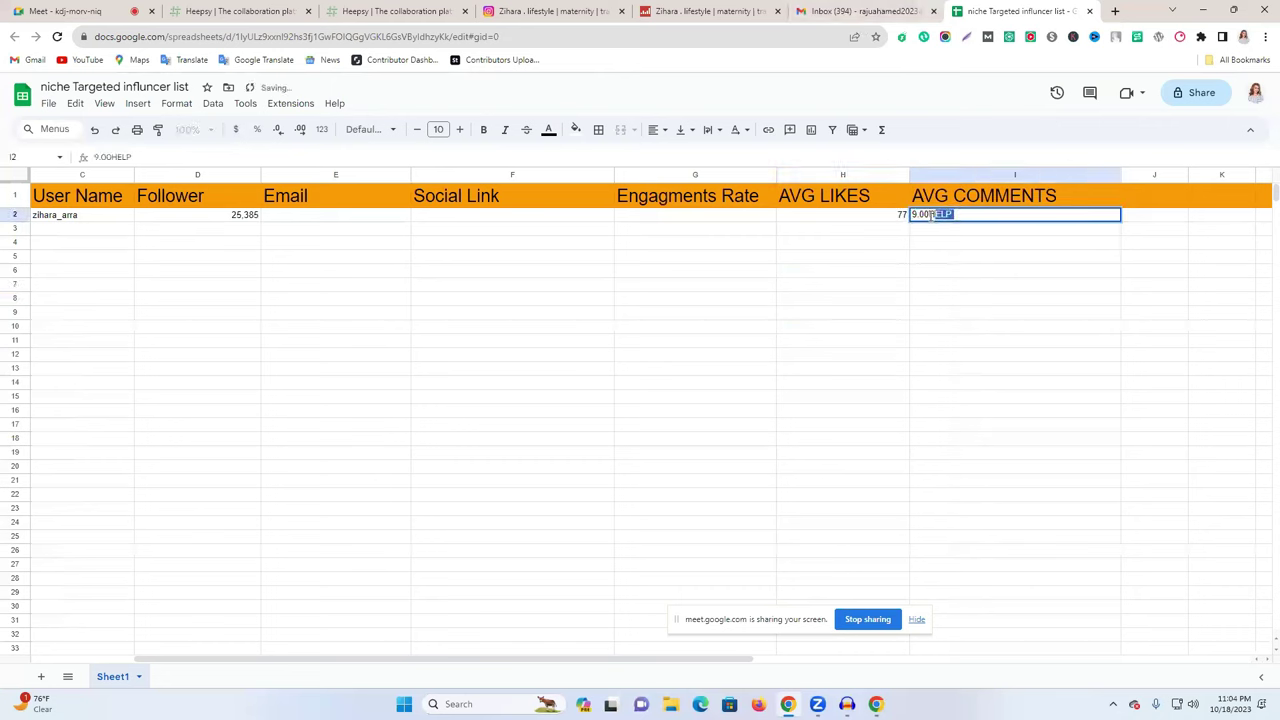
key("BackSpace")
left_click(897, 318)
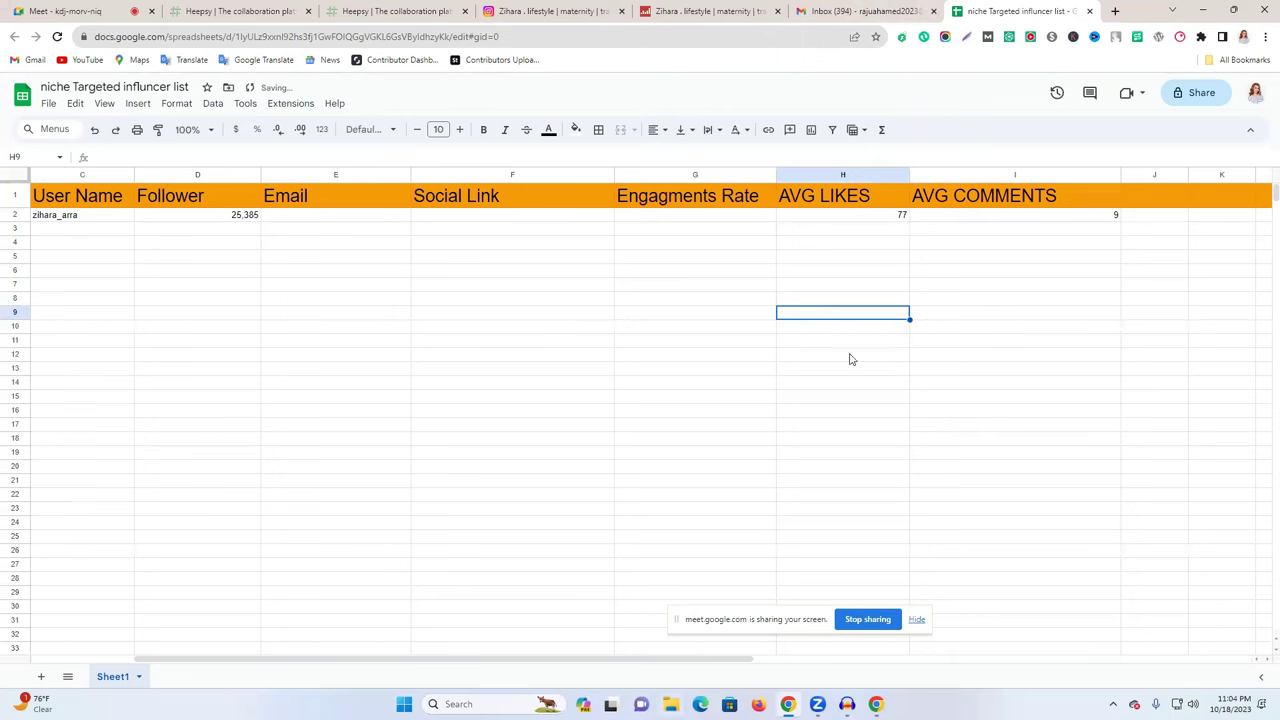
left_click(1004, 220)
- Append '.00' in cell I2 so the comments value reads 9.00
left_click(860, 11)
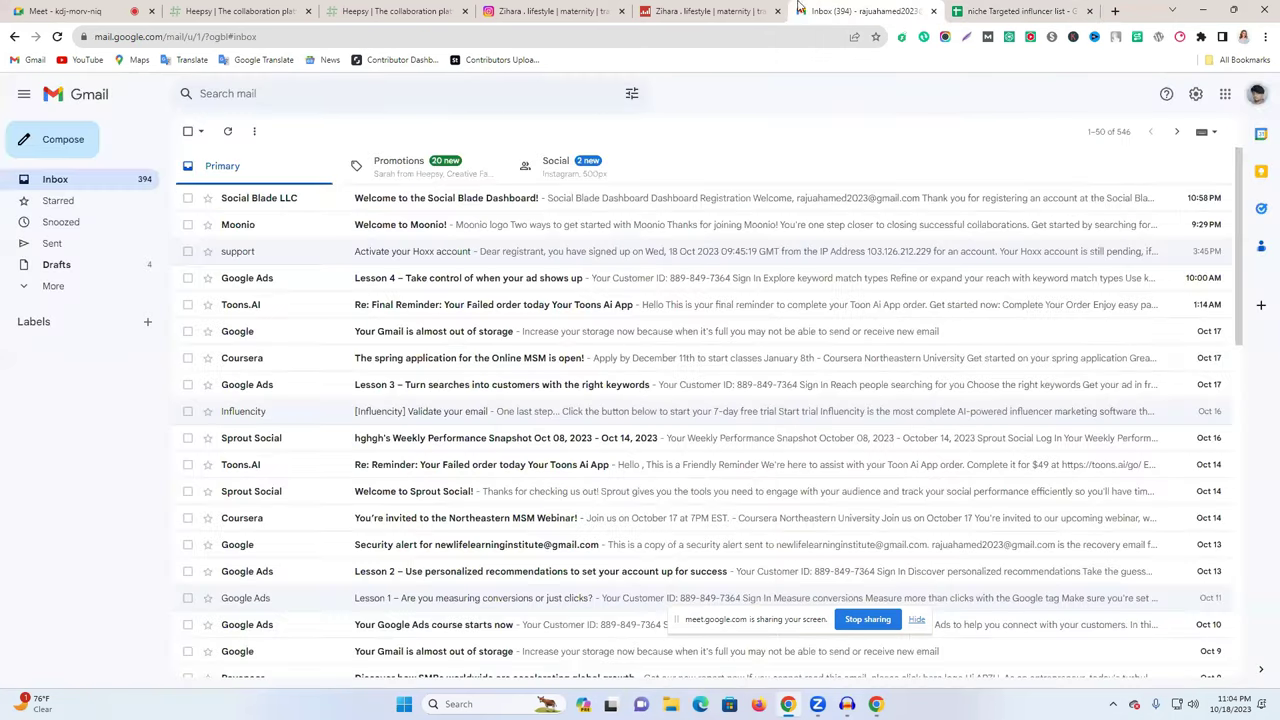
left_click(775, 8)
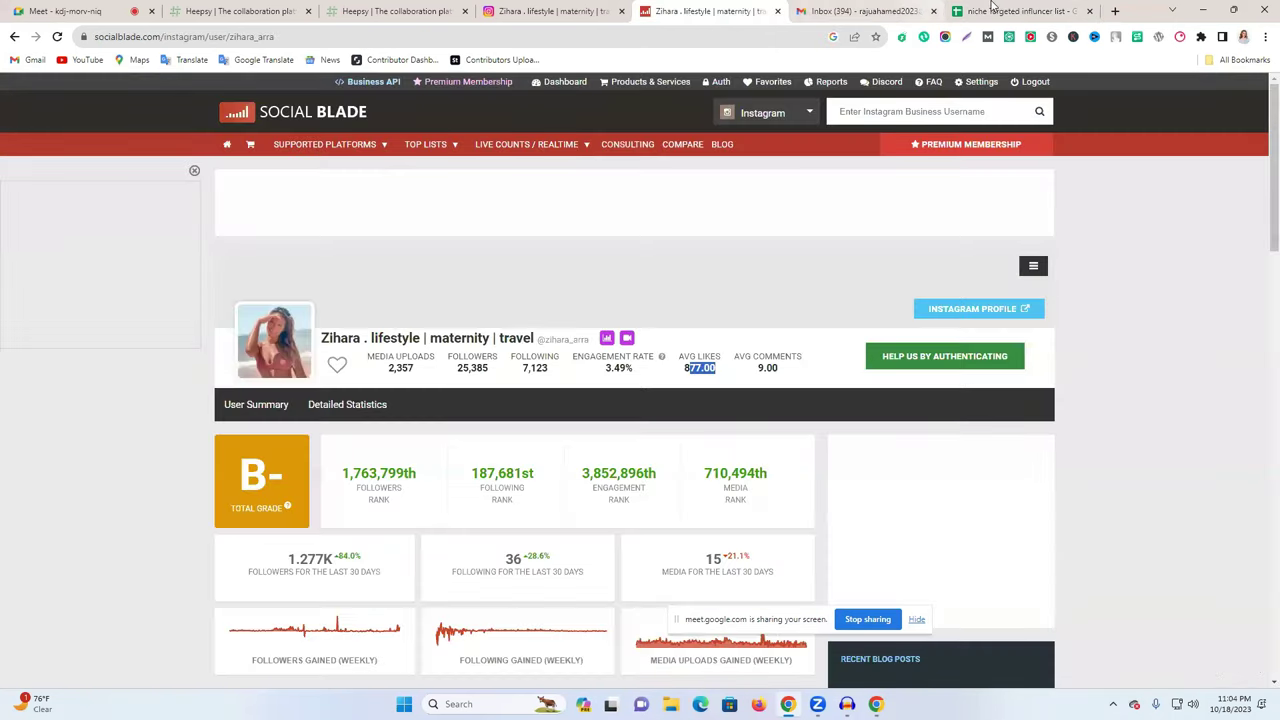
left_click(995, 8)
left_click(1050, 224)
double_click(1057, 216)
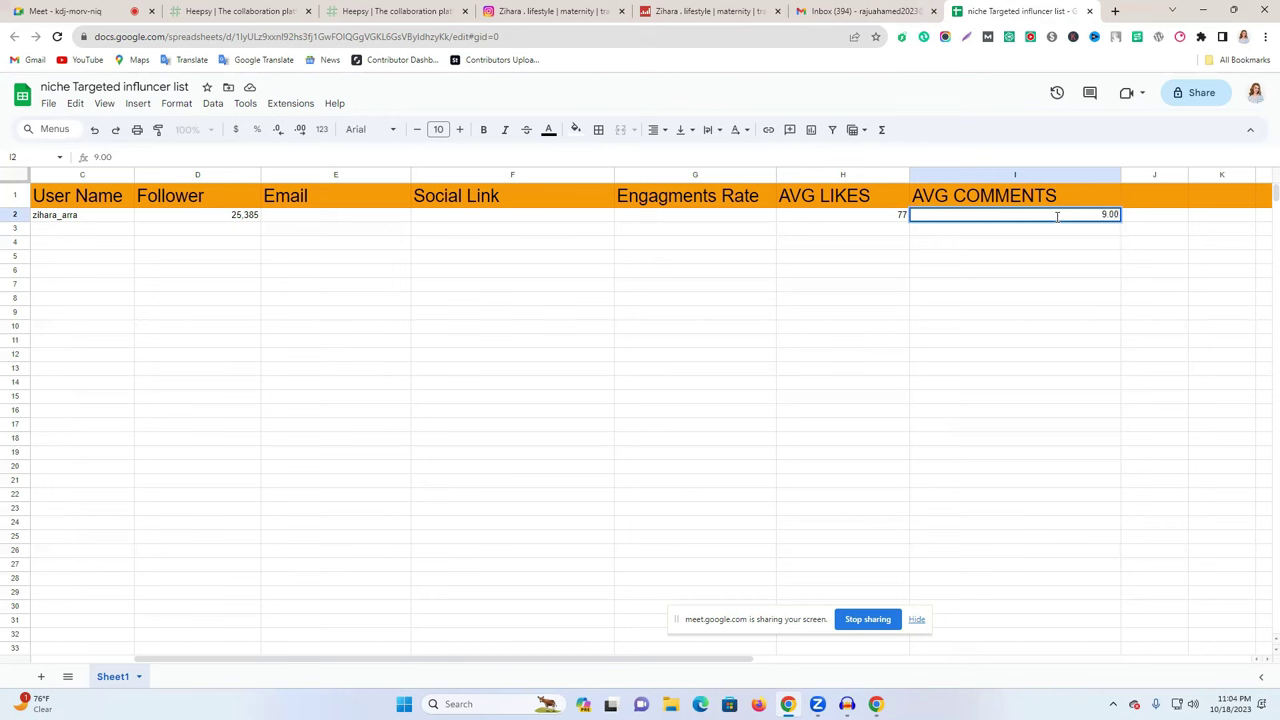
type(".00")
left_click(1036, 301)
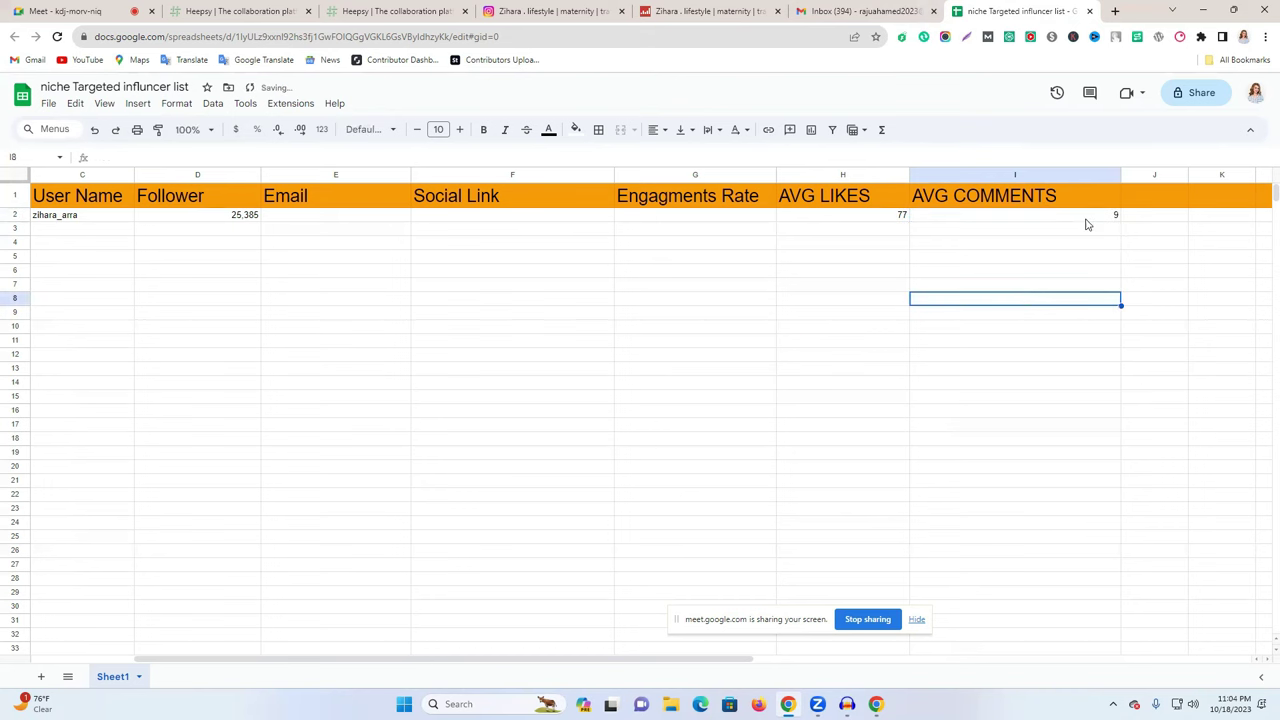
left_click(862, 11)
left_click(718, 11)
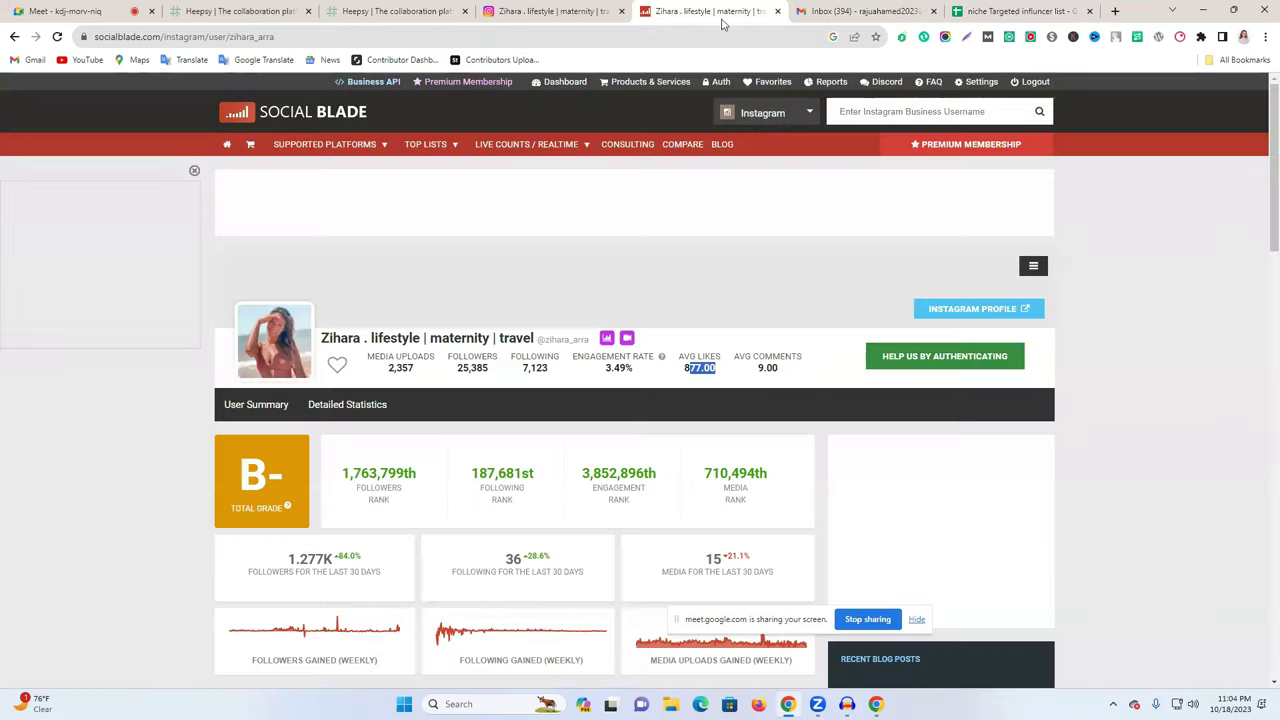
- Enter 3.49% in the Engagments Rate cell G2
left_click(618, 370)
left_click(1005, 11)
left_click(687, 218)
type("3.49%")
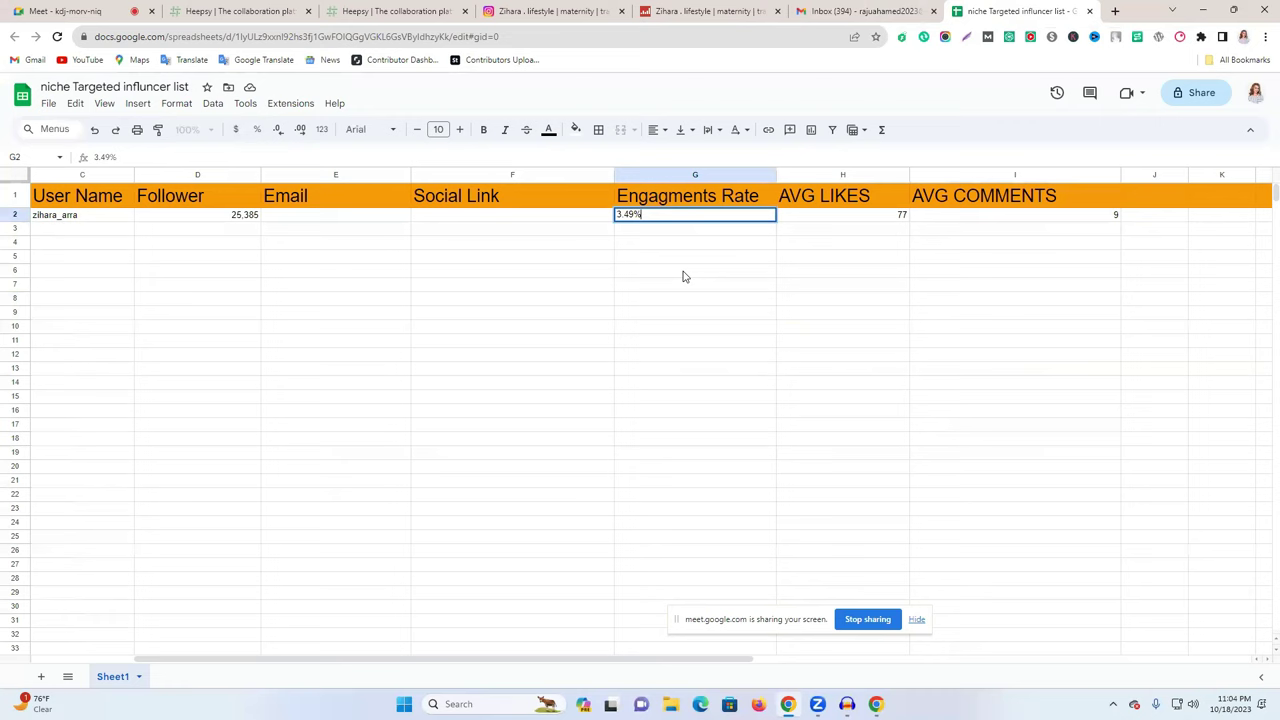
left_click(683, 272)
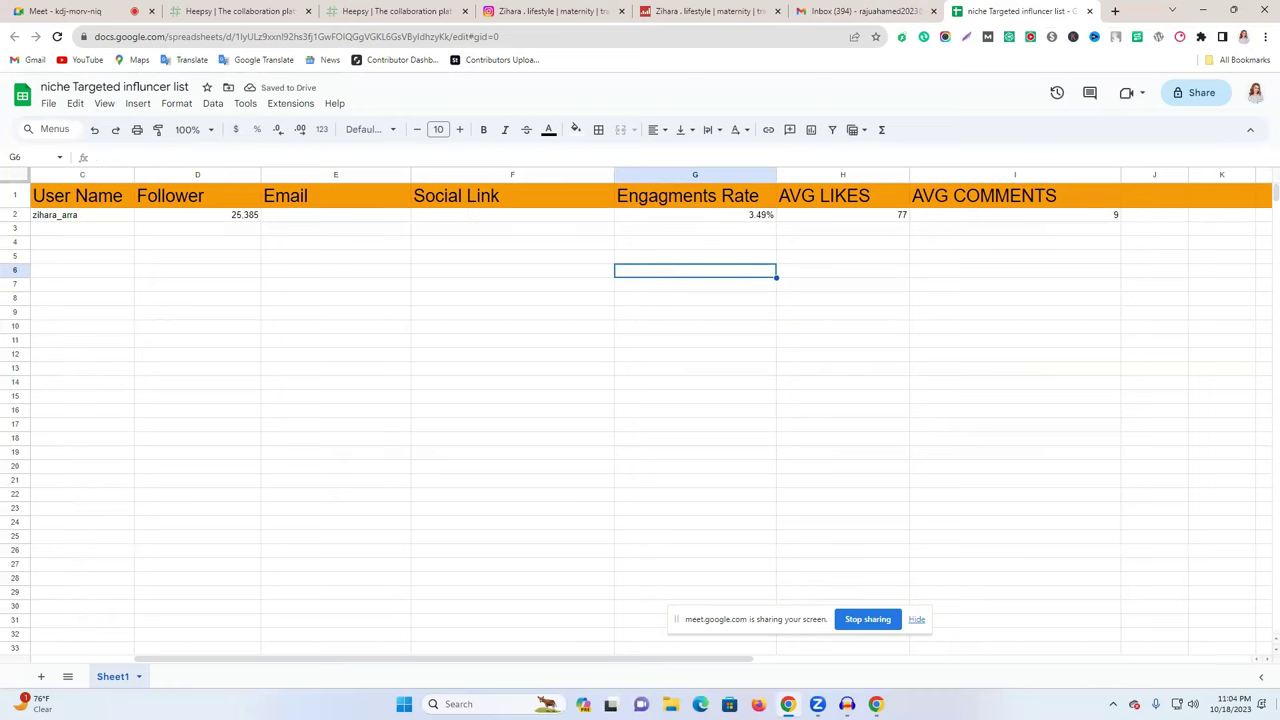
- Bring up the influencer's Instagram profile and show the links listed in her bio
left_click(705, 11)
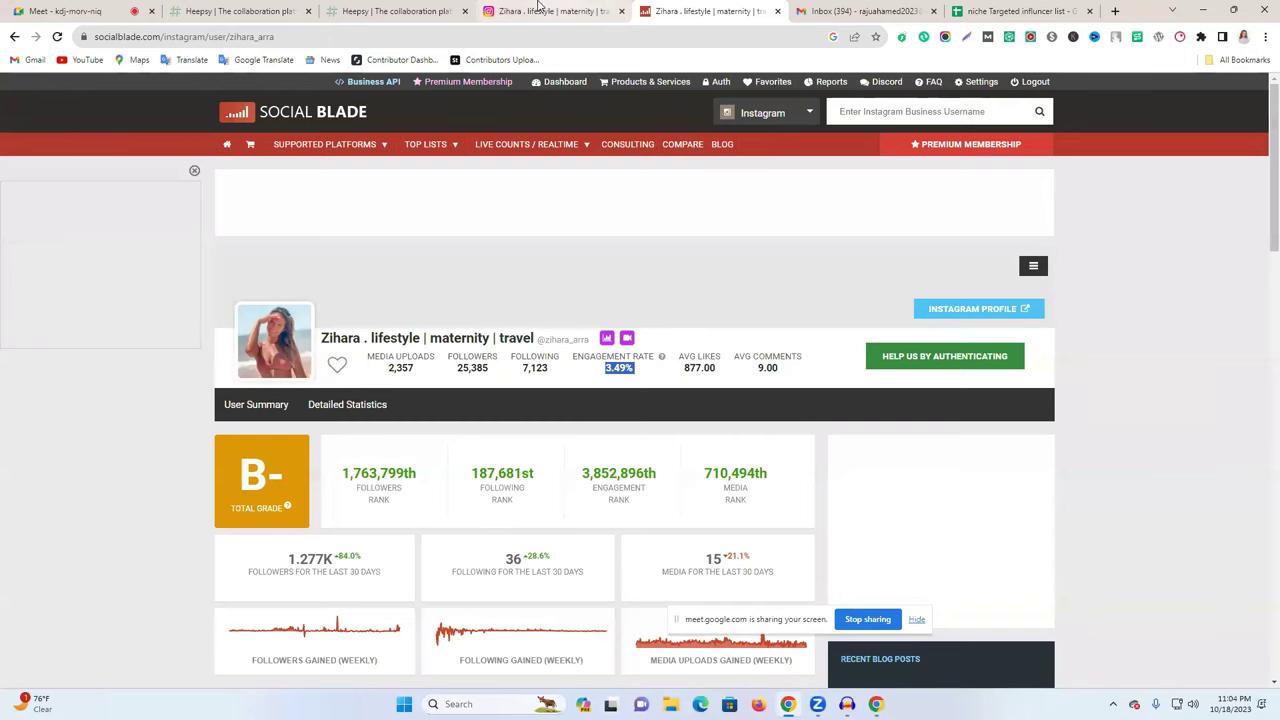
left_click(538, 8)
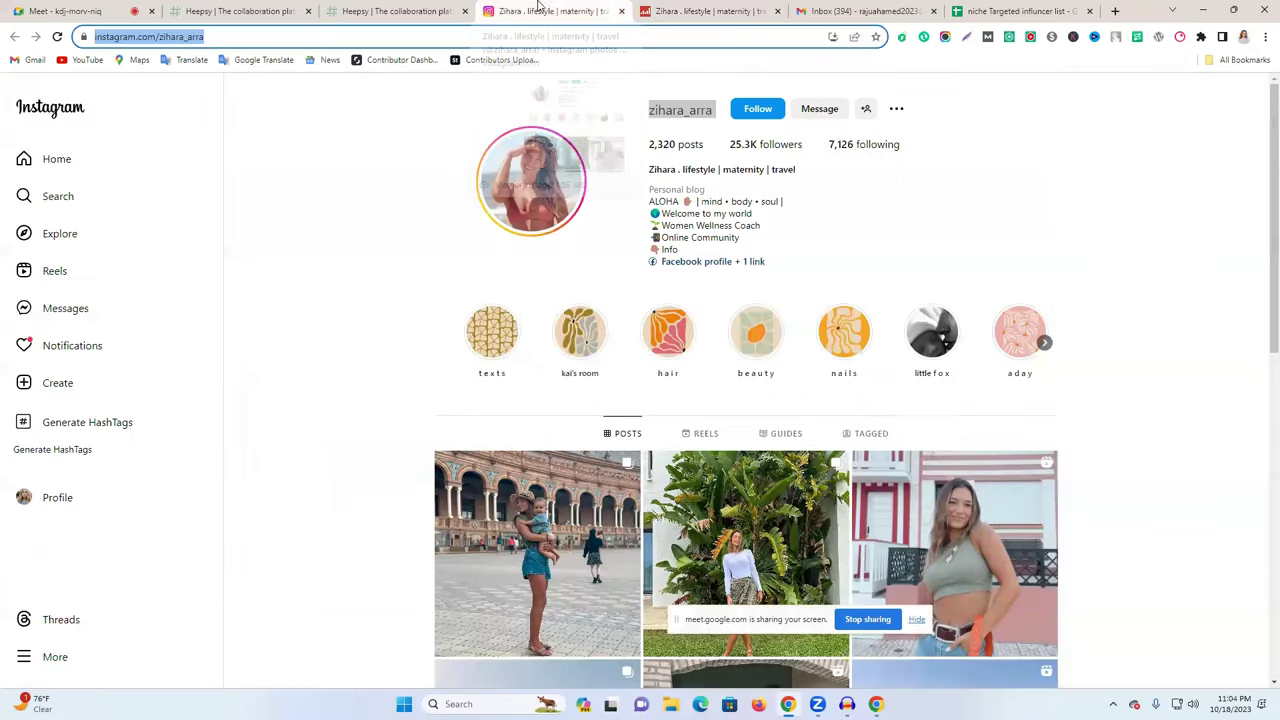
right_click(690, 265)
left_click(679, 265)
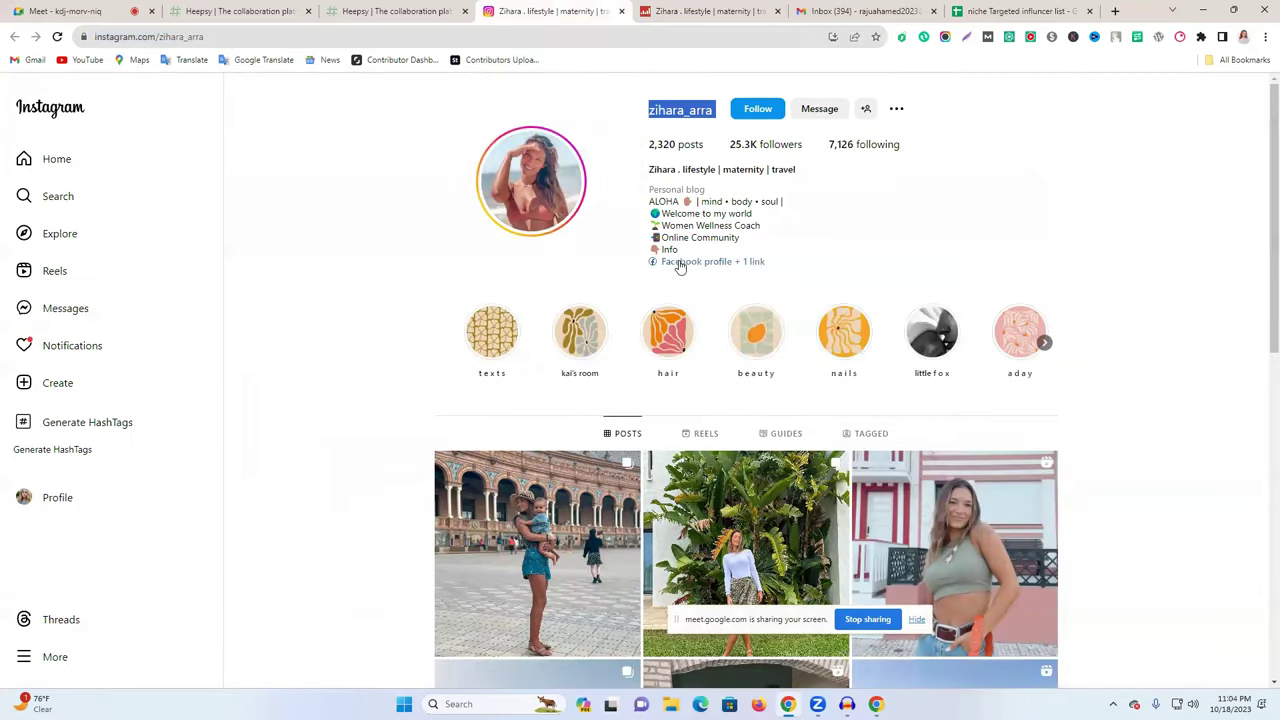
left_click(678, 265)
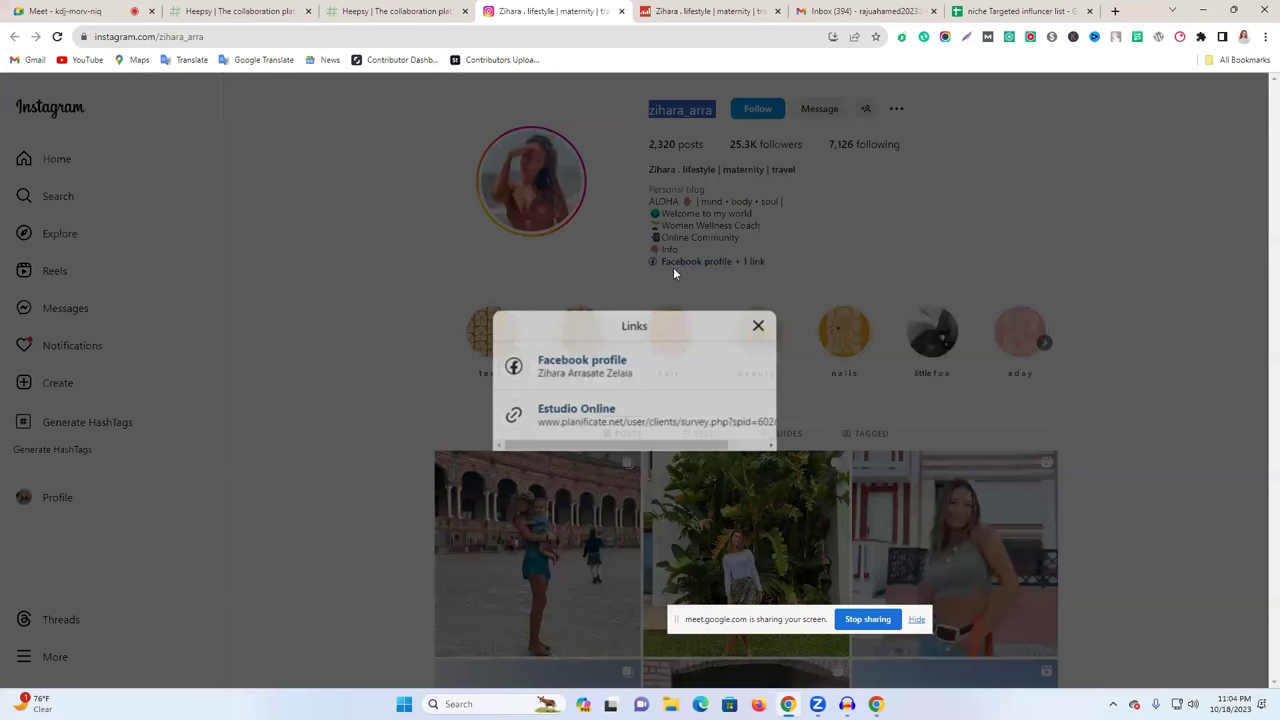
- Open the bio's Facebook profile and Estudio Online links in new tabs
right_click(583, 366)
left_click(614, 377)
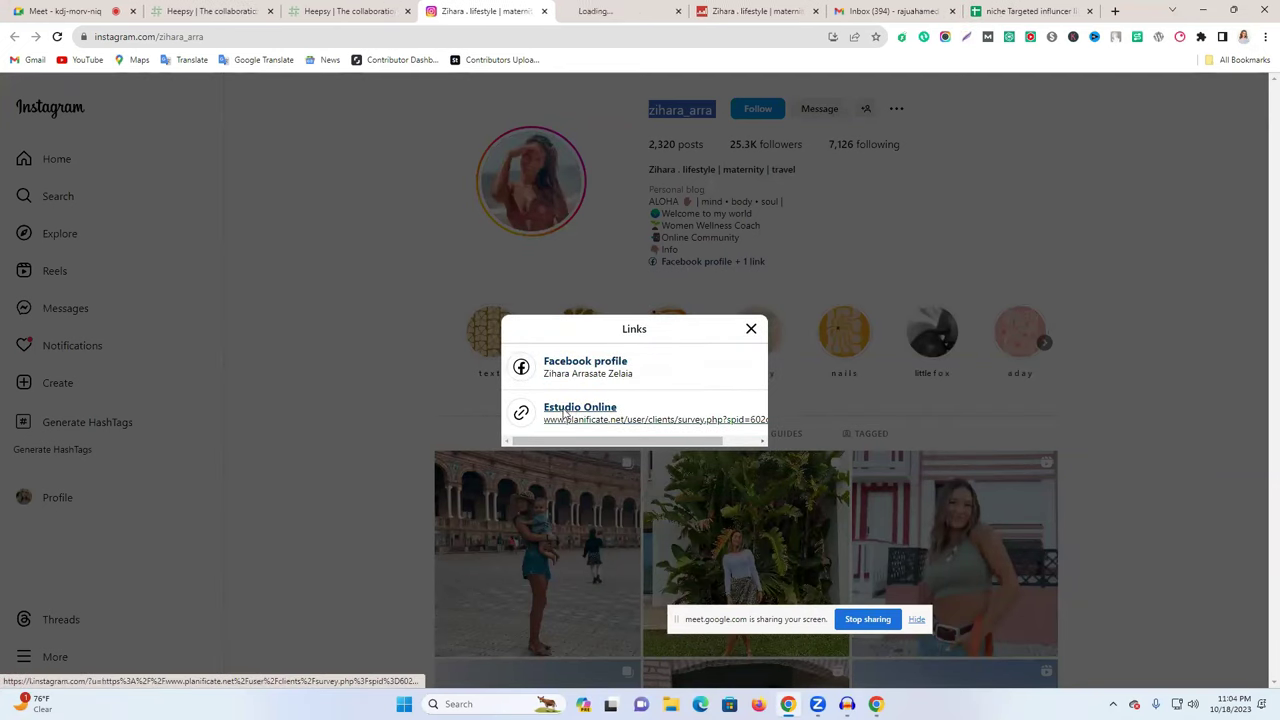
right_click(592, 407)
left_click(612, 417)
- Copy the Facebook profile's base web address from the address bar
left_click(562, 10)
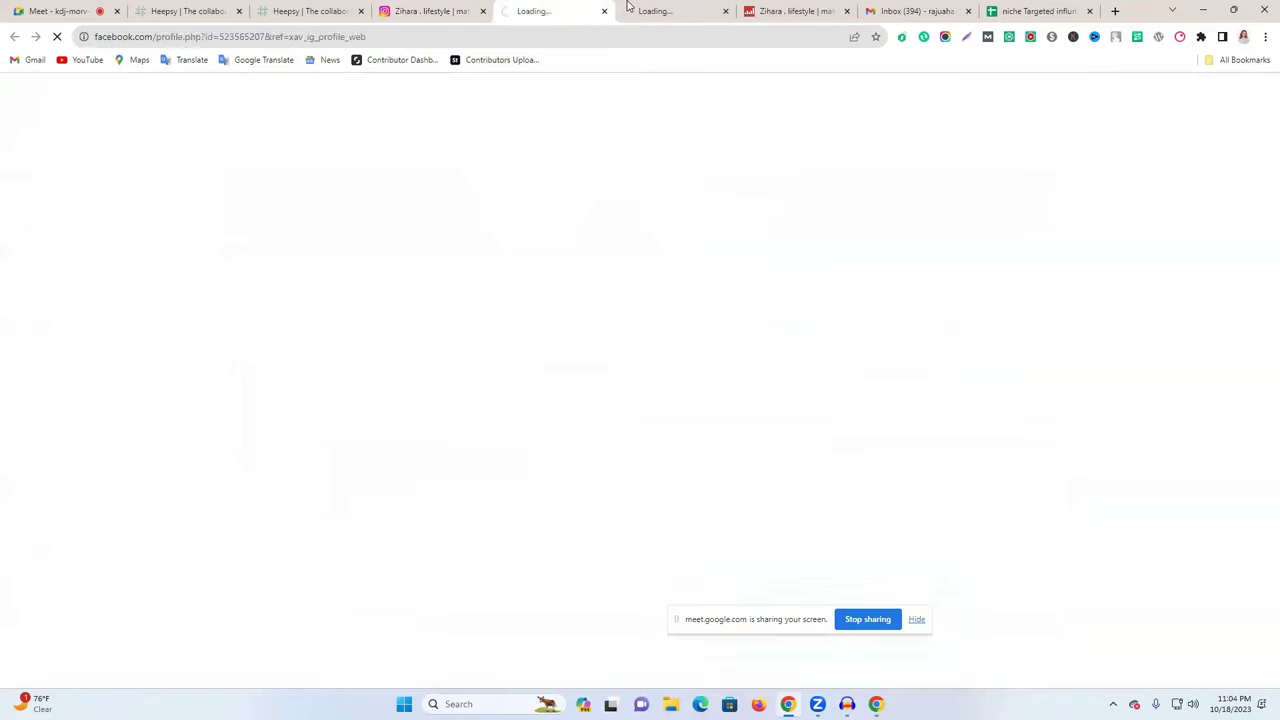
key("ctrl+Tab")
left_click(566, 7)
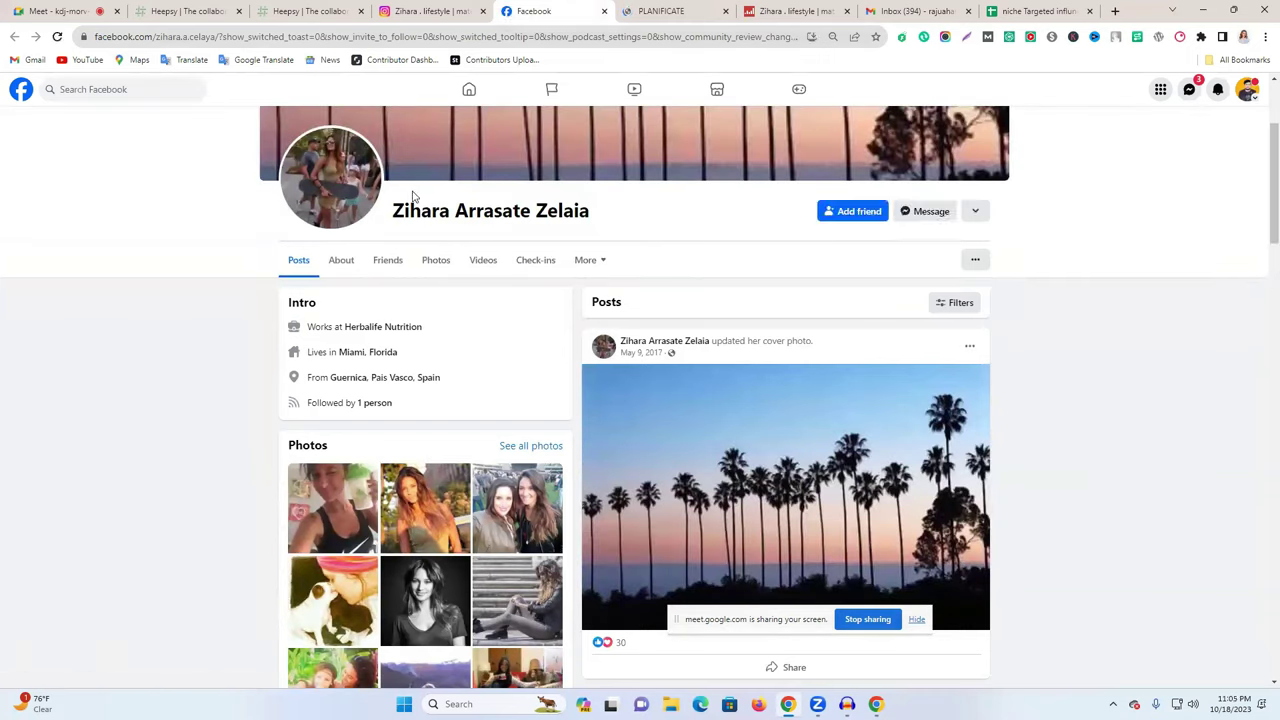
left_click(216, 33)
left_click_drag(94, 36, 268, 36)
key("ctrl+c")
left_click(992, 11)
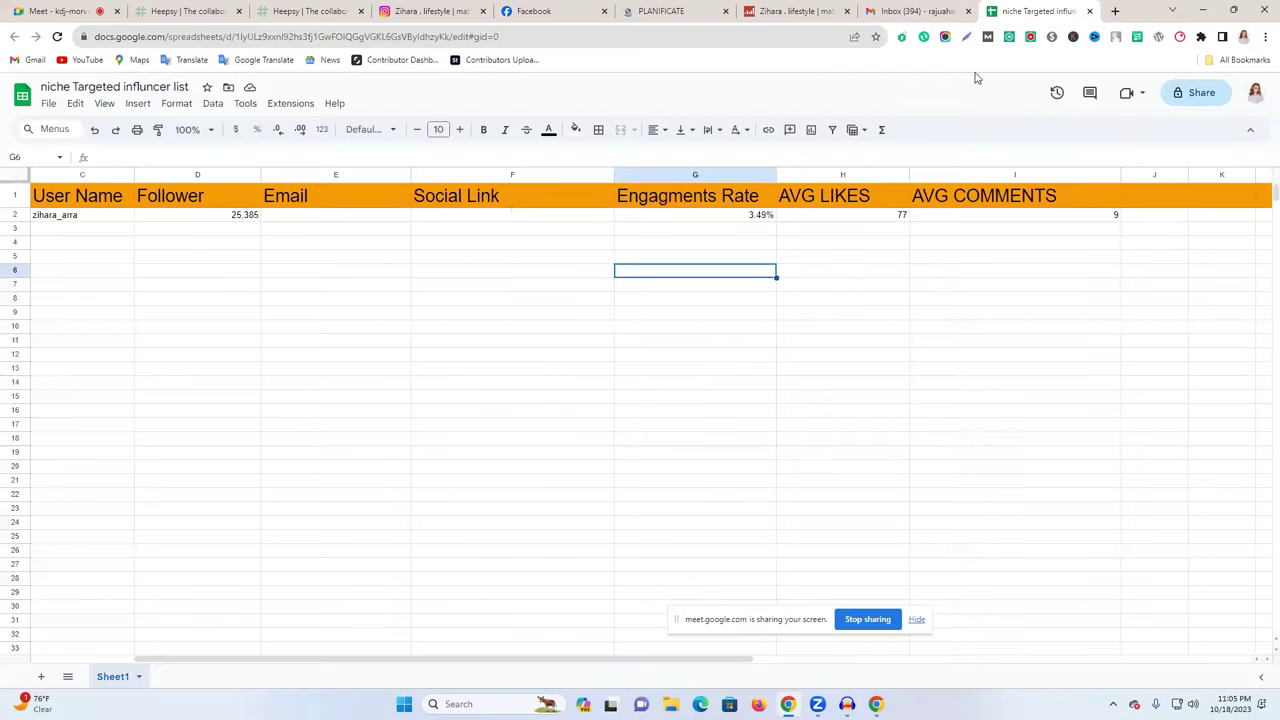
- Paste the Facebook profile address into the Social Link cell F2
left_click(532, 215)
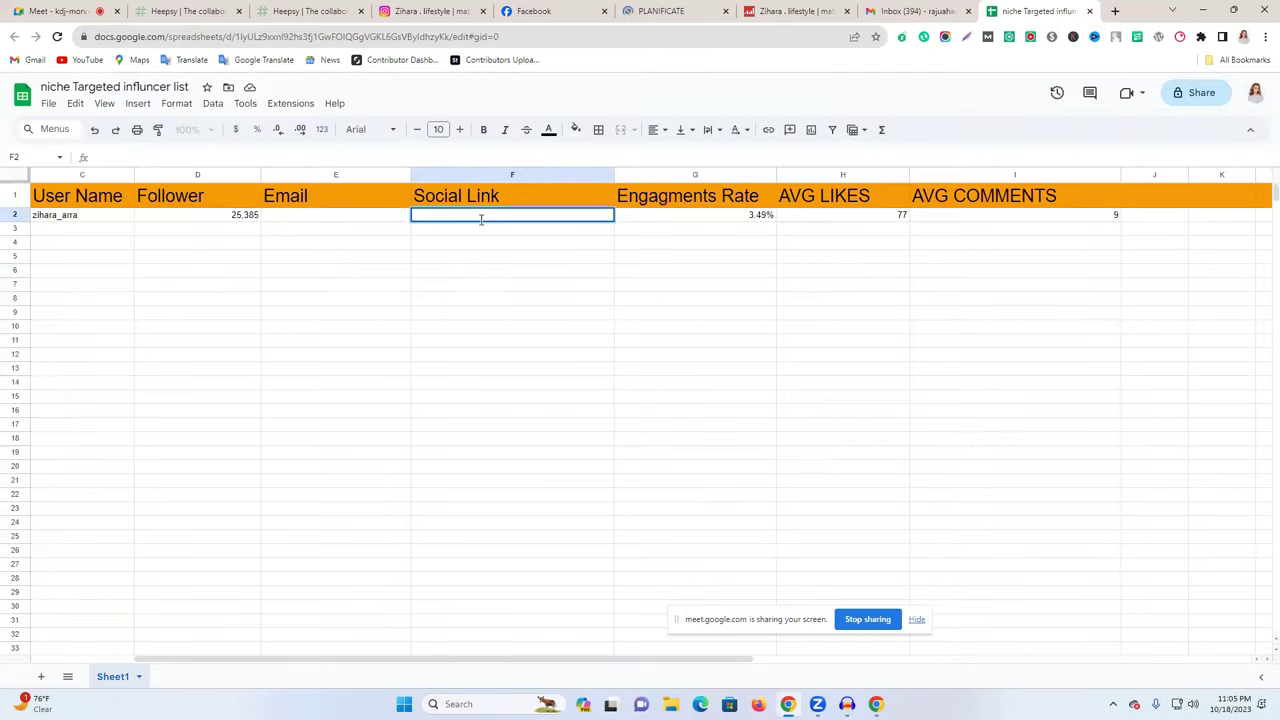
key("ctrl+v")
left_click(512, 298)
left_click(645, 10)
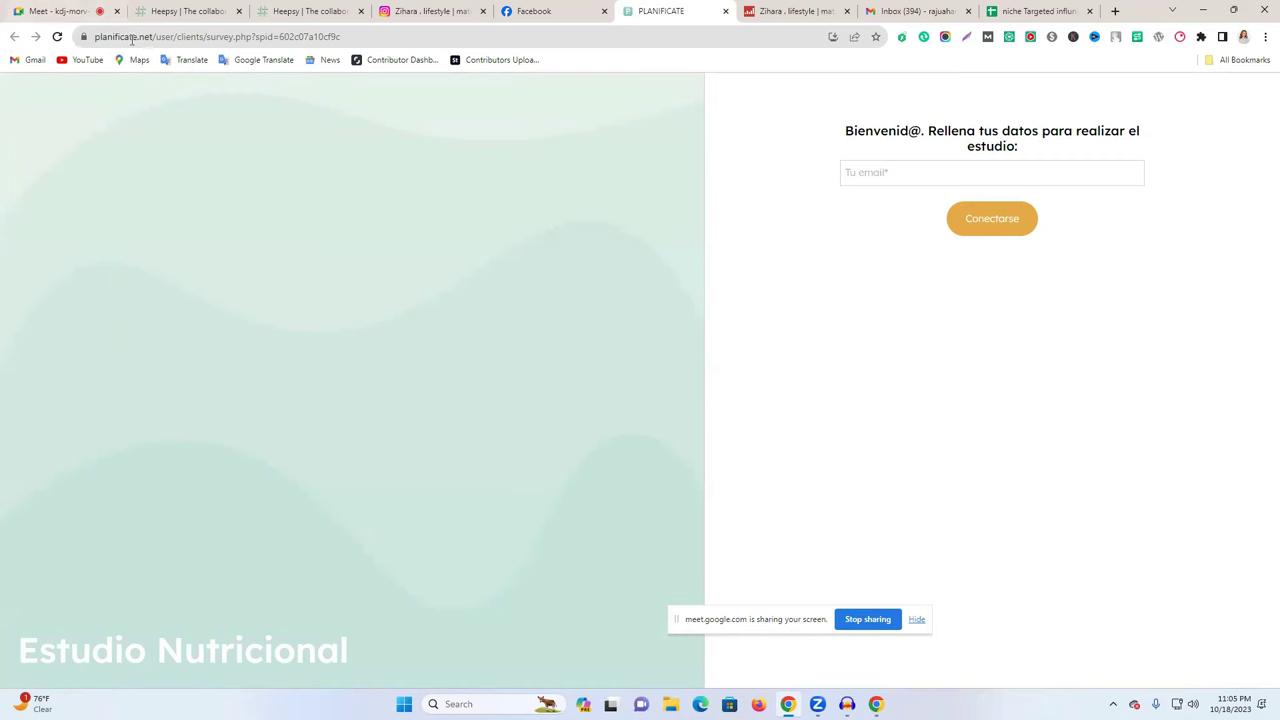
- Trim the Estudio Nutricional address to load the site's home page
left_click_drag(153, 36, 534, 34)
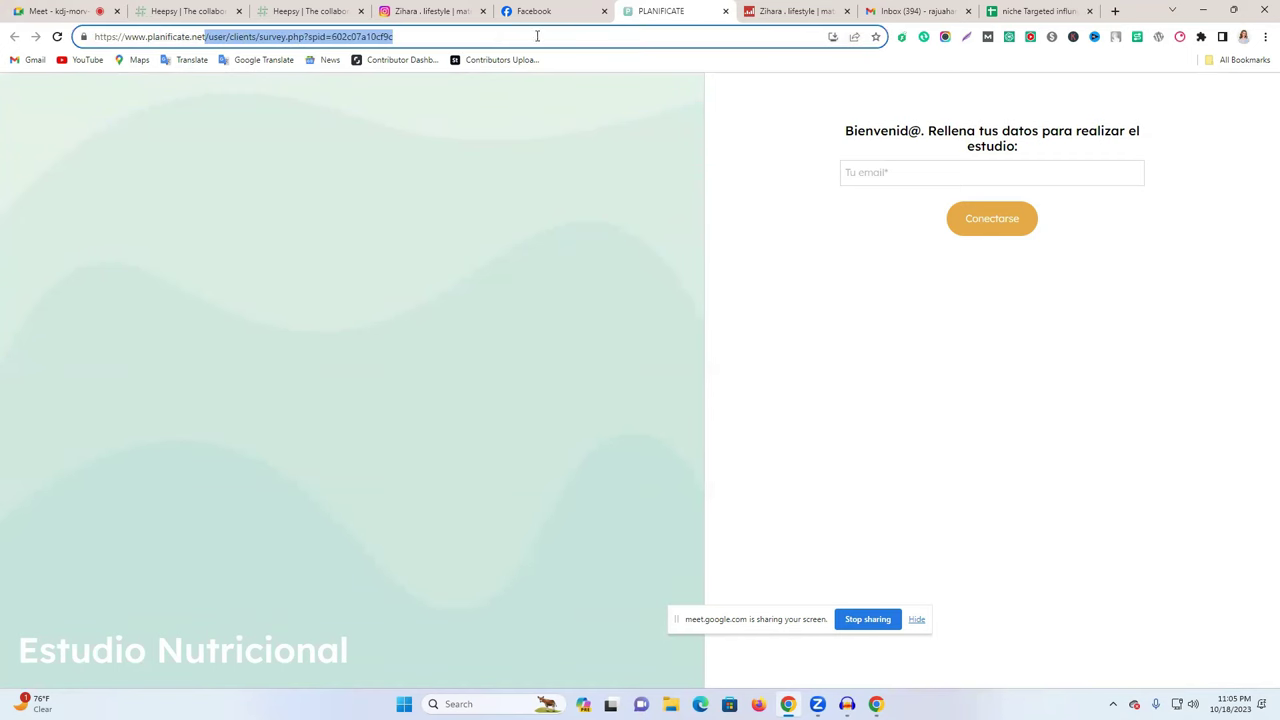
key("BackSpace")
key("Return")
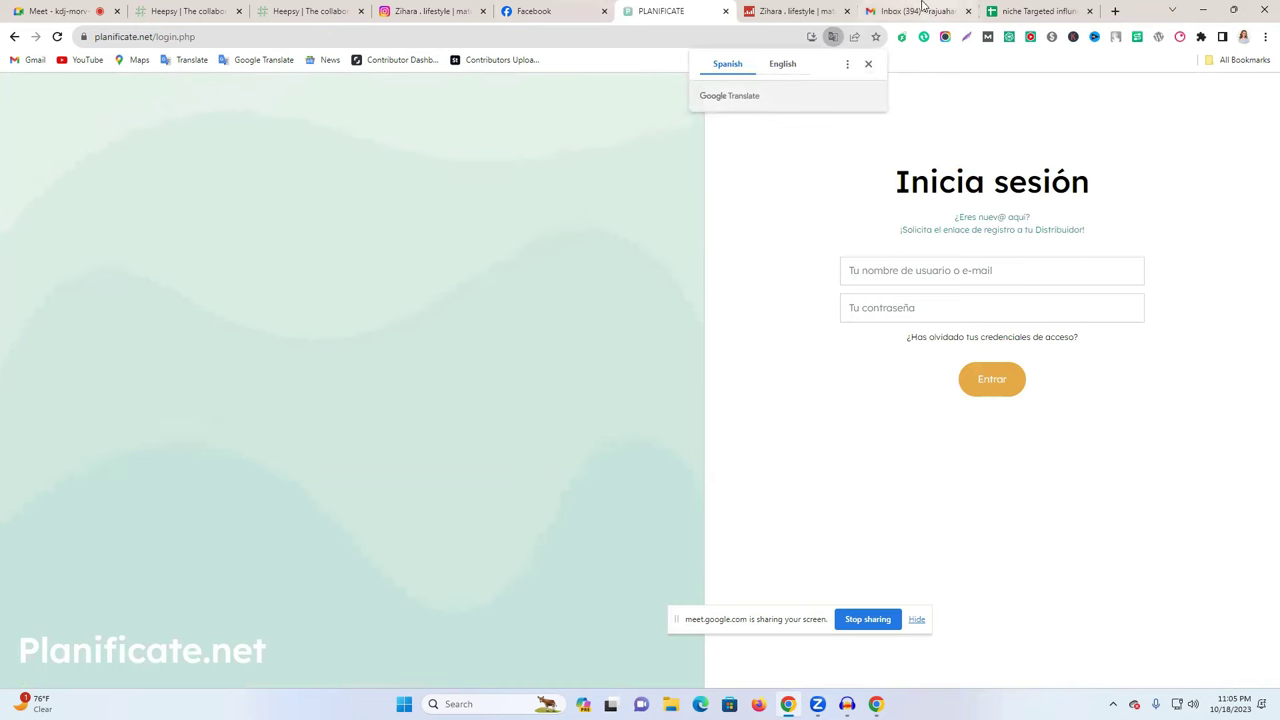
- Scroll the influencer's Facebook profile and select her full profile name
left_click(558, 11)
scroll(488, 370, "down", 3)
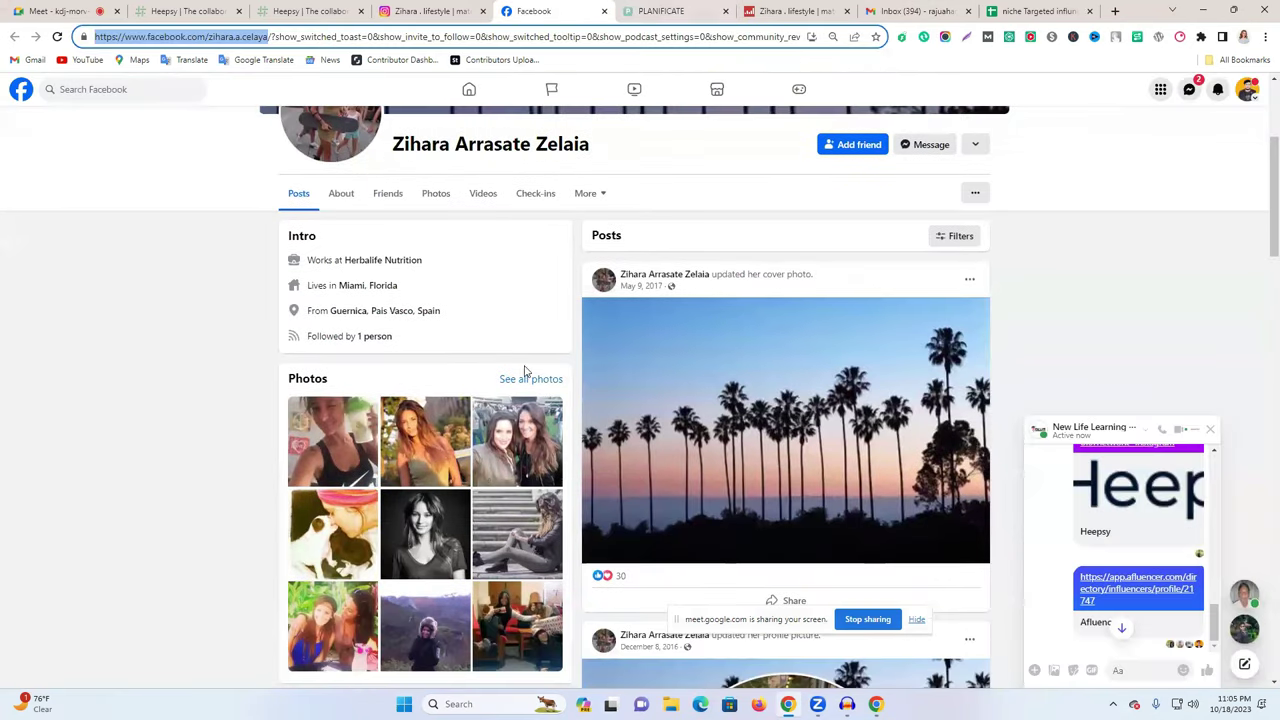
scroll(510, 400, "down", 15)
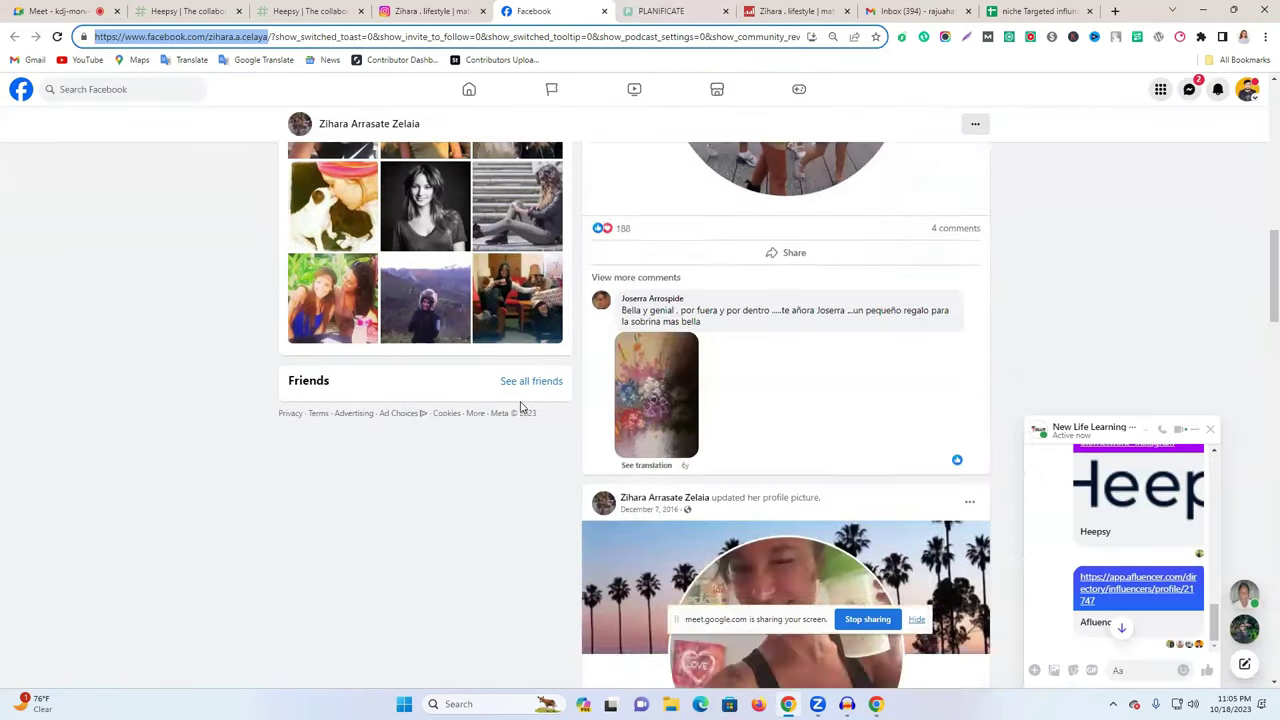
scroll(520, 405, "down", 15)
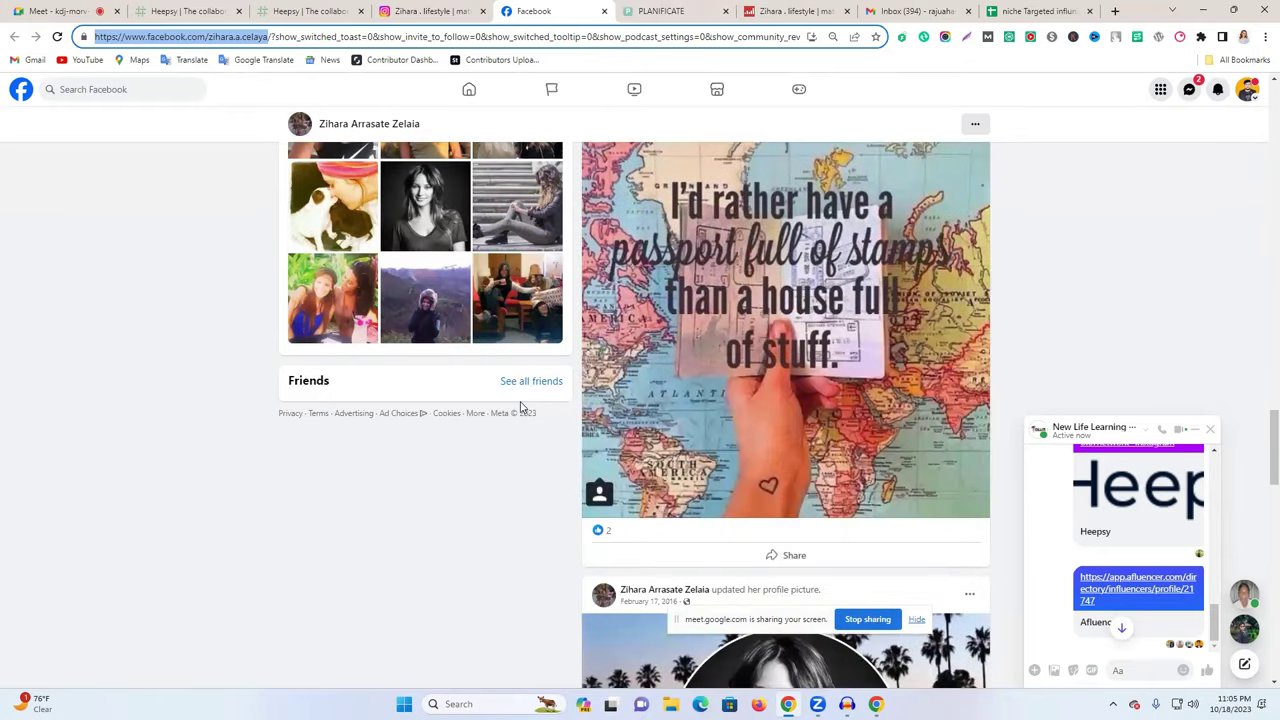
scroll(520, 405, "up", 10)
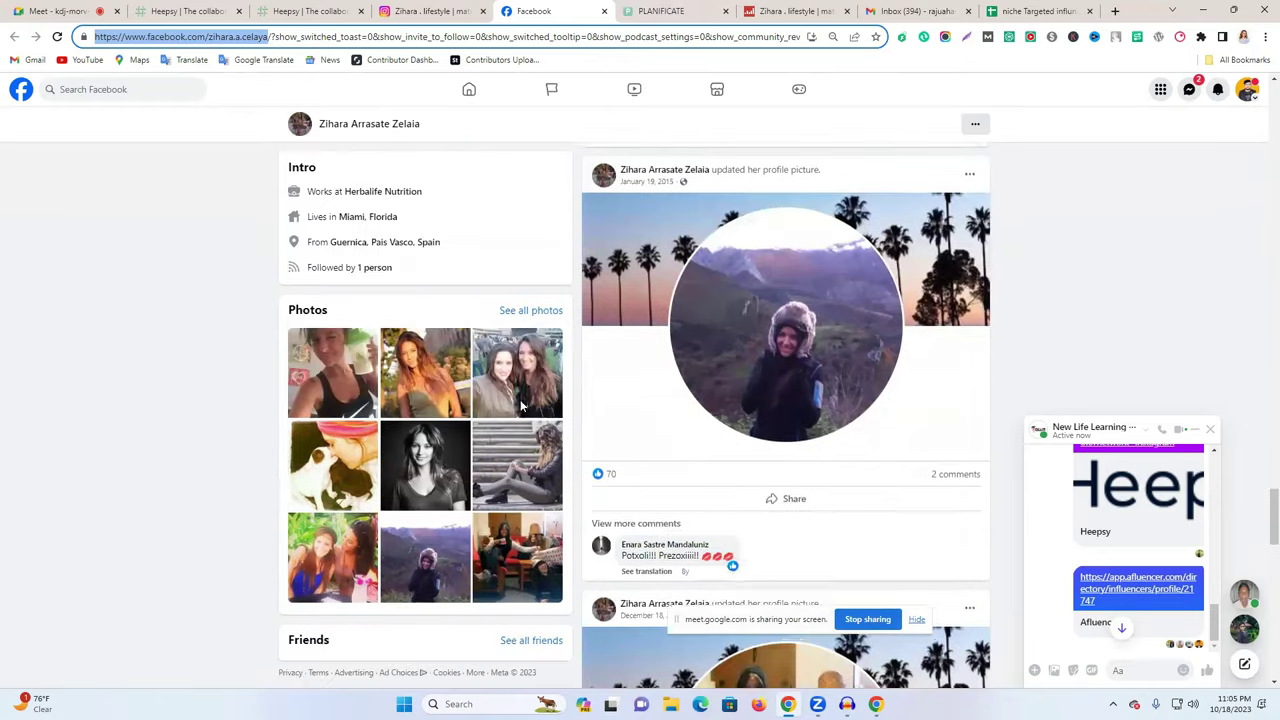
scroll(505, 435, "up", 15)
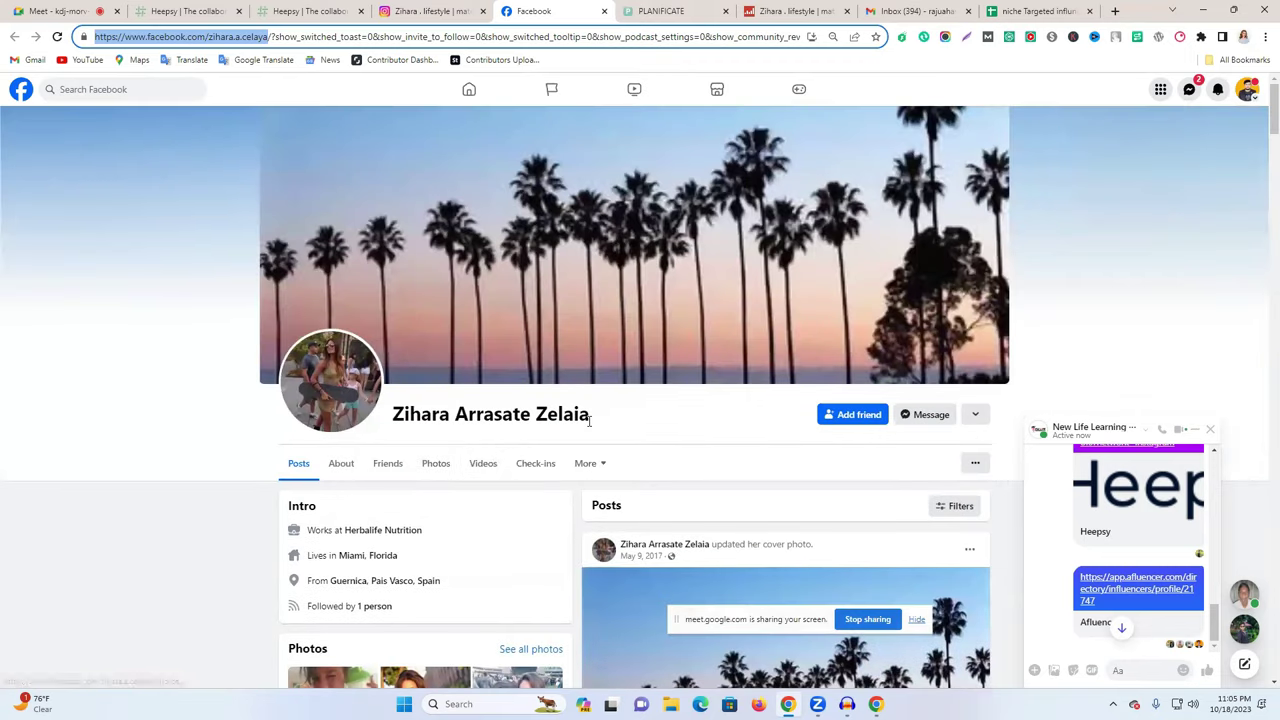
triple_click(588, 420)
key("ctrl+c")
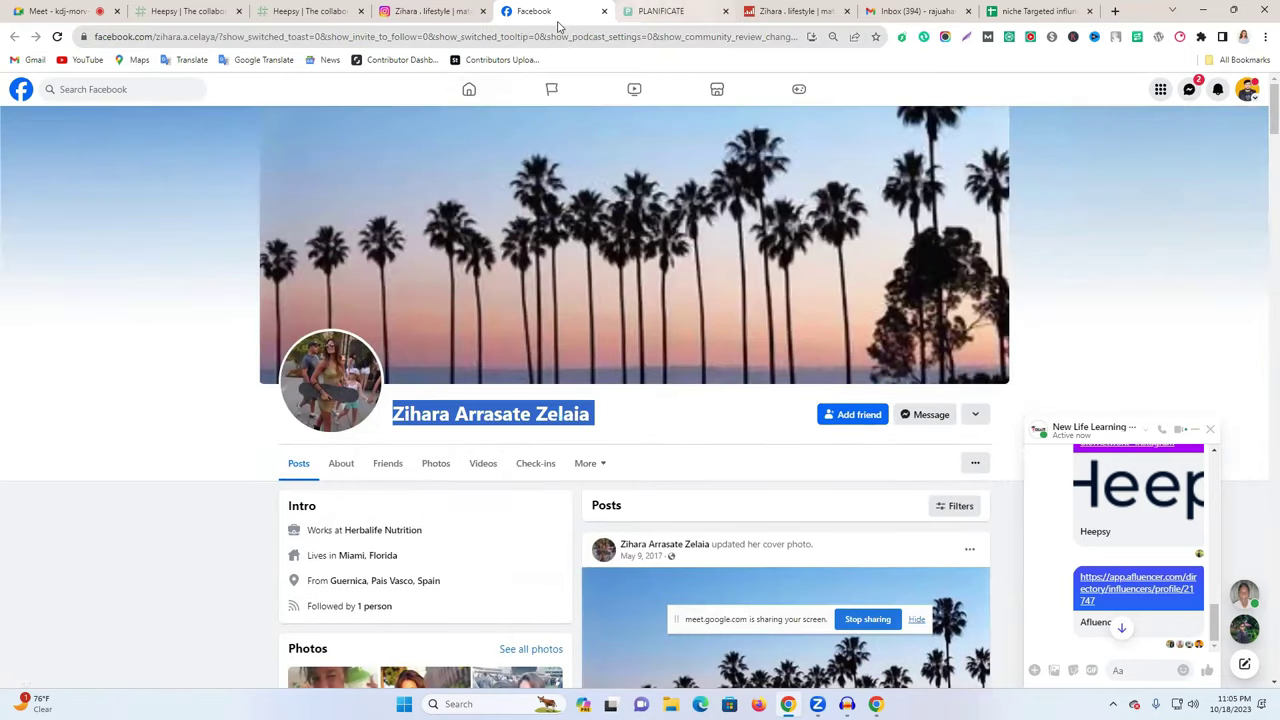
left_click(537, 37)
- Search the web for her name, open the LinkedIn result, and scroll through her experience and education
key("ctrl+v")
key("Return")
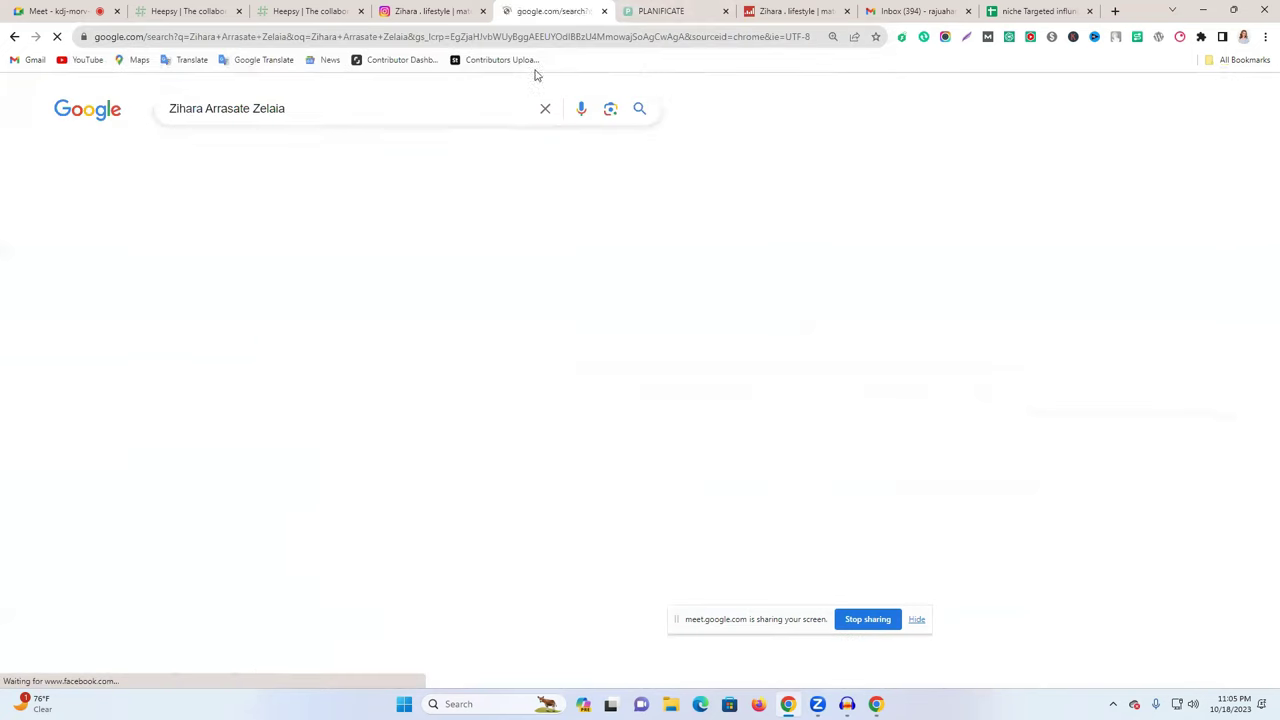
left_click(288, 258)
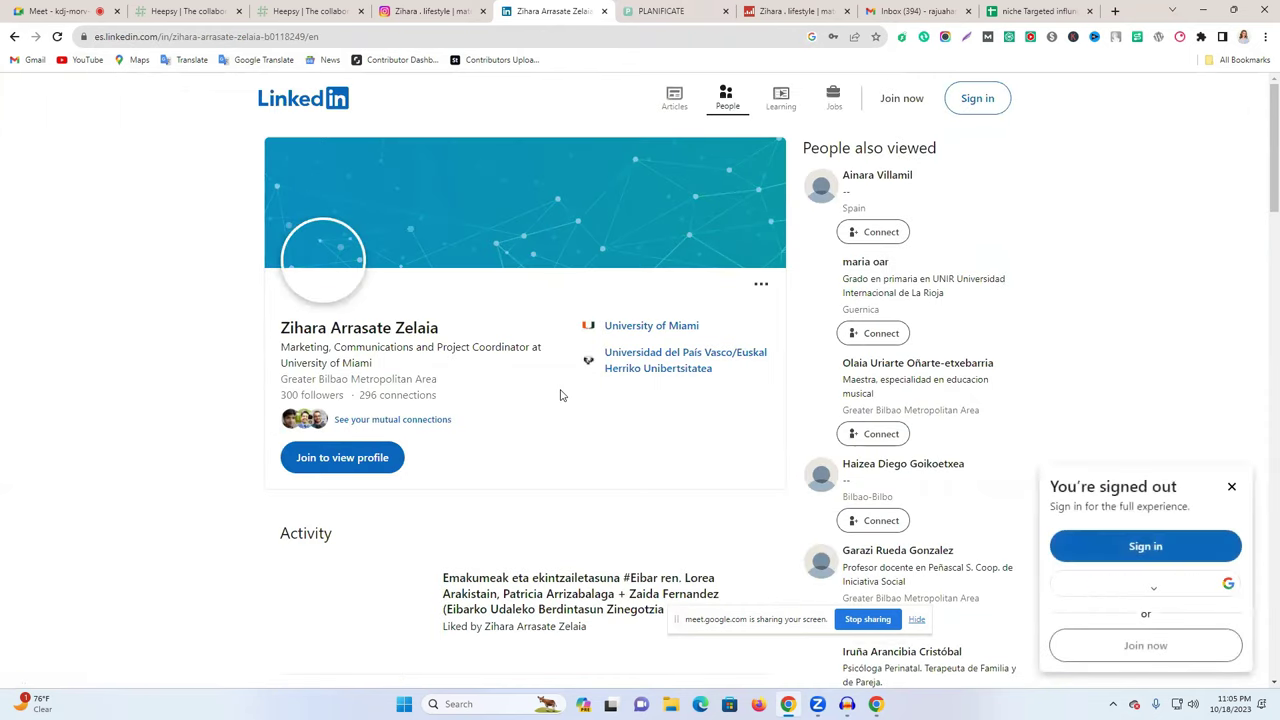
left_click(1234, 107)
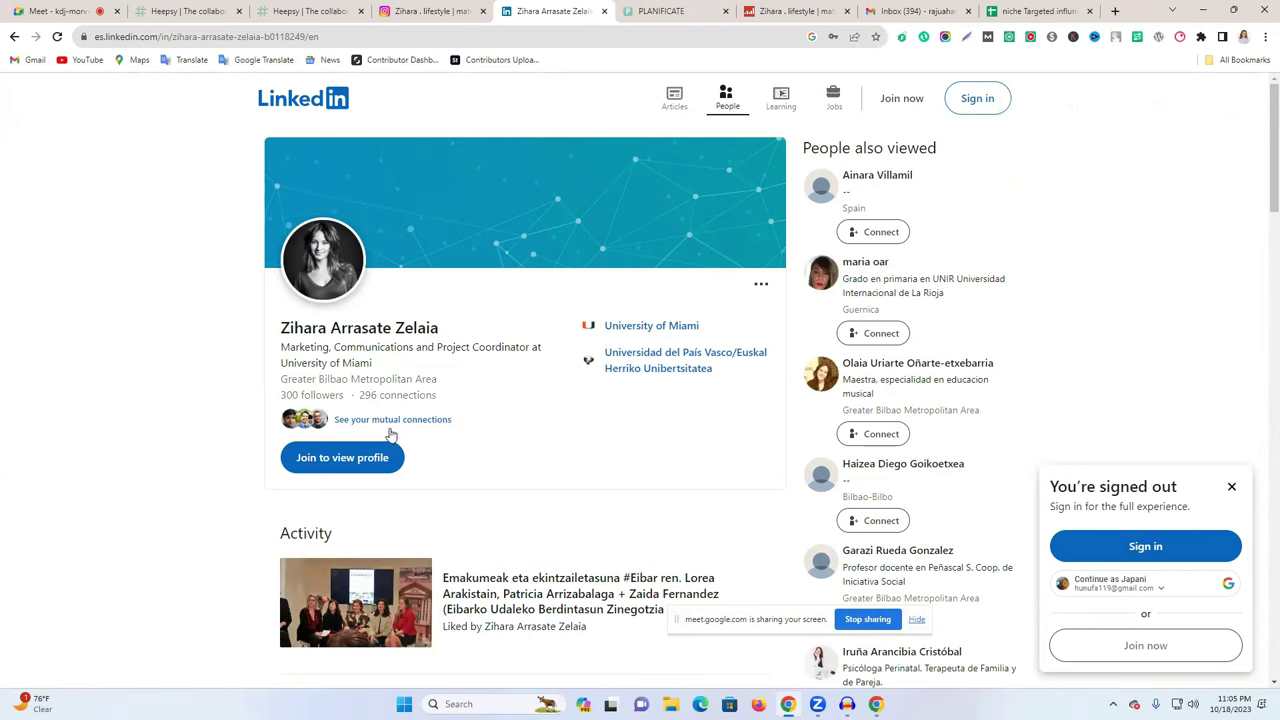
scroll(382, 470, "down", 1)
scroll(382, 470, "down", 6)
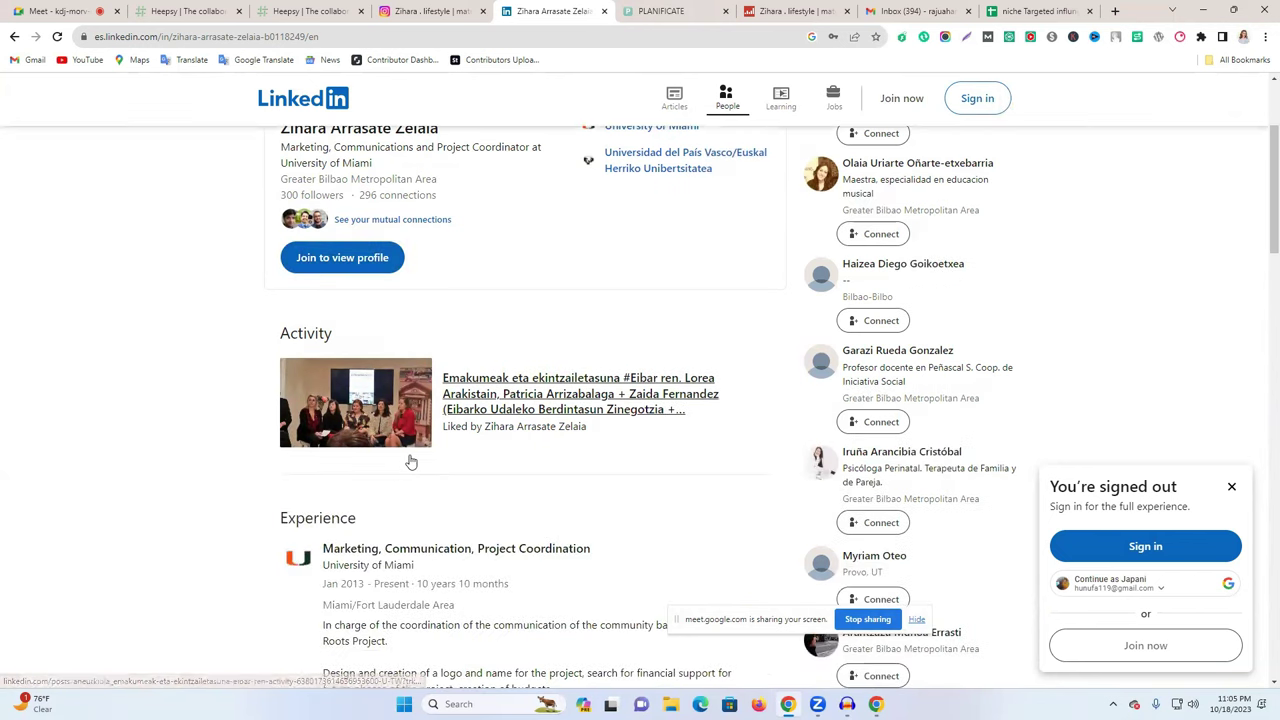
scroll(410, 455, "down", 3)
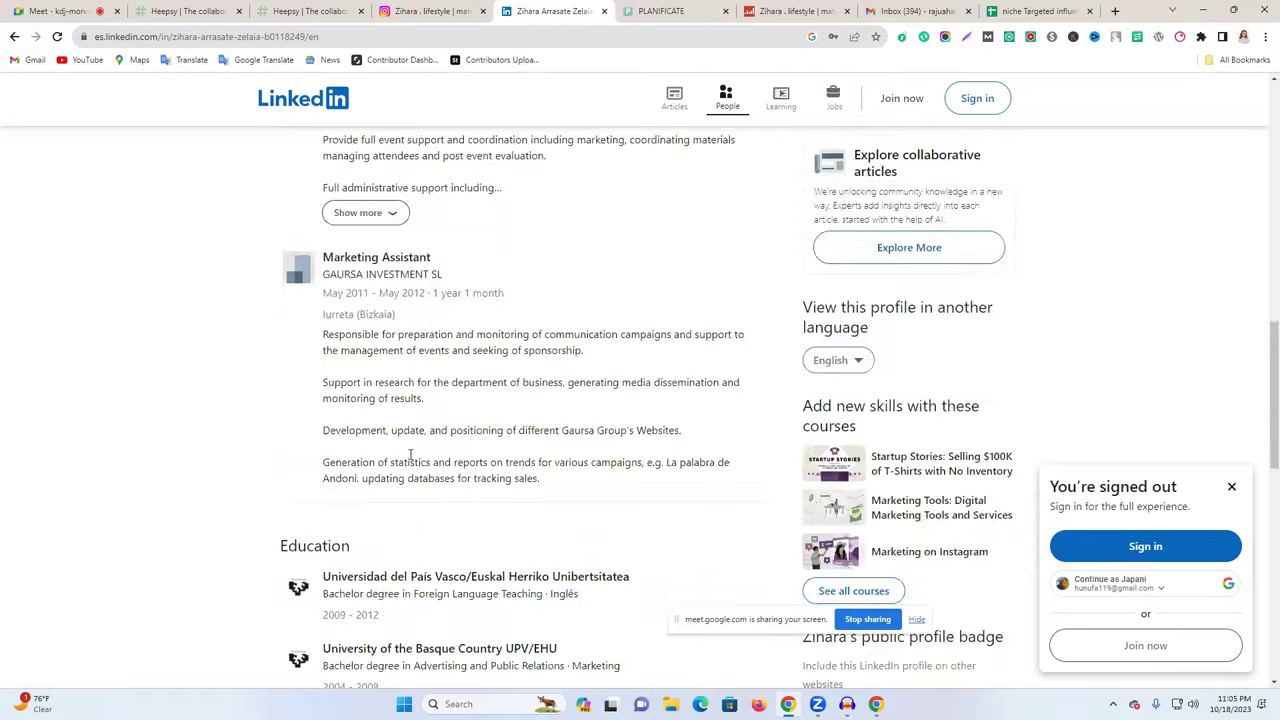
scroll(410, 455, "down", 3)
scroll(415, 452, "up", 5)
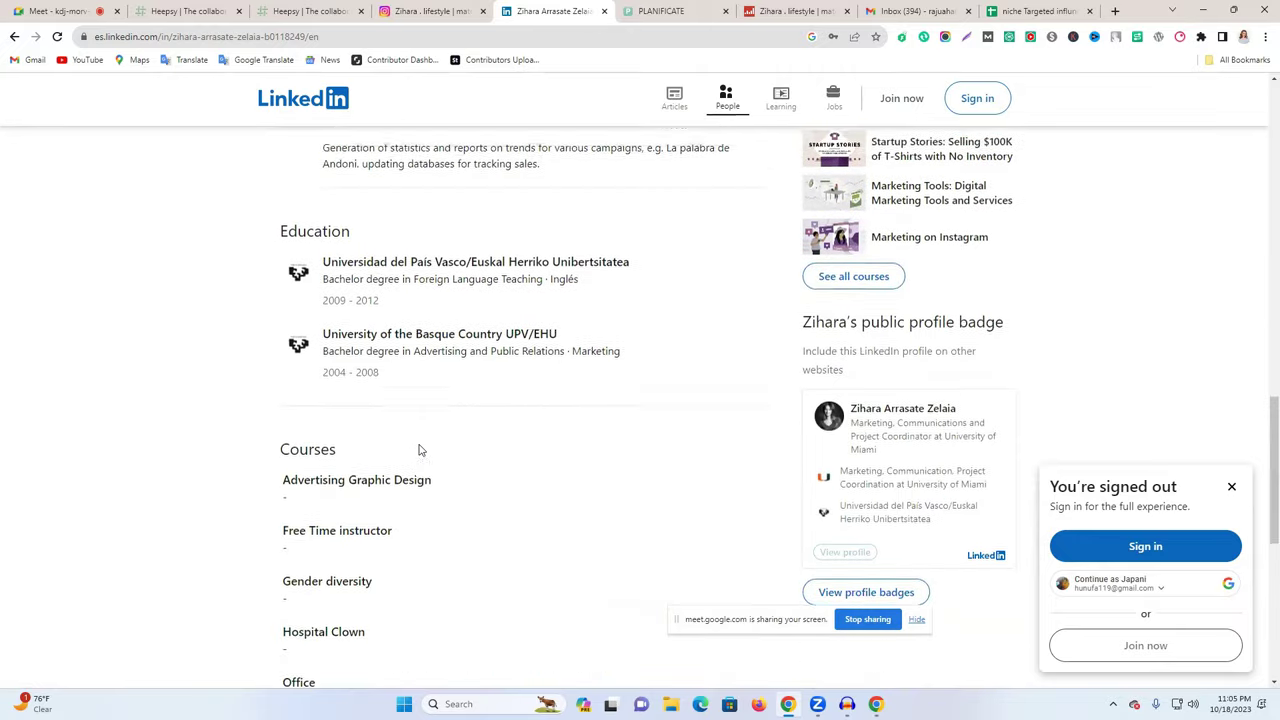
- Go from the installed extensions list to the Chrome Web Store
left_click(1201, 37)
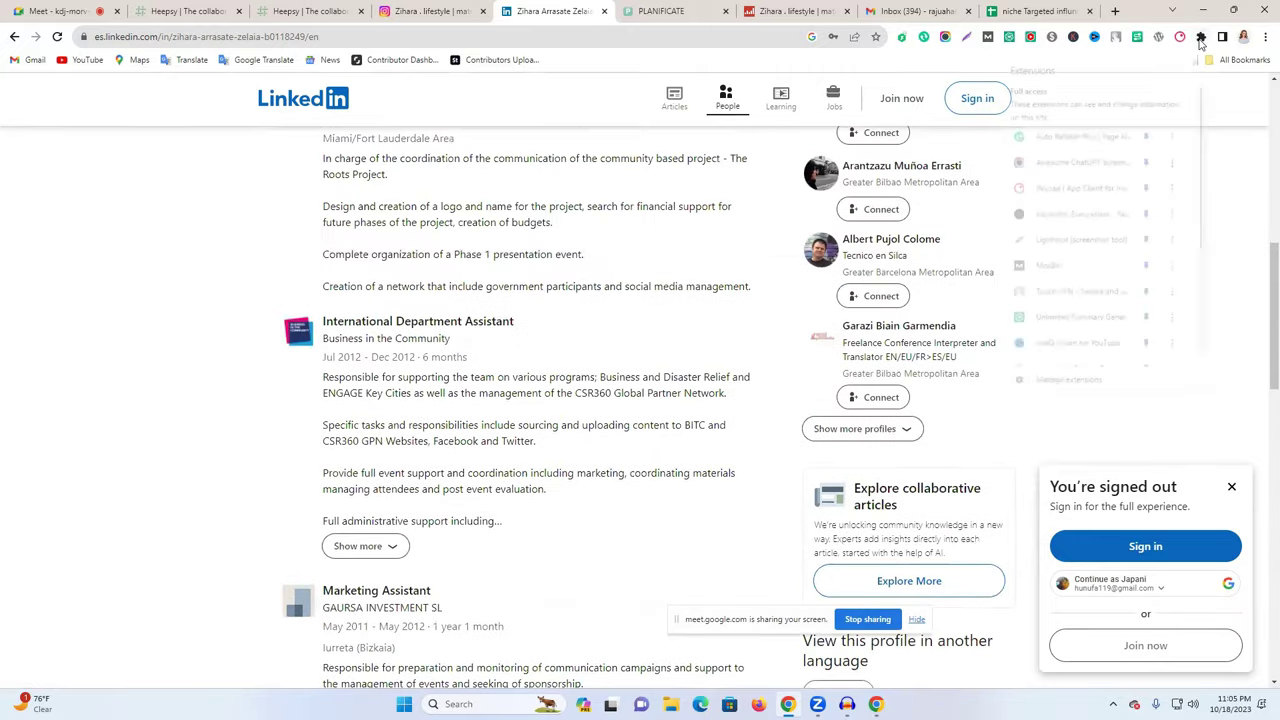
left_click(1038, 387)
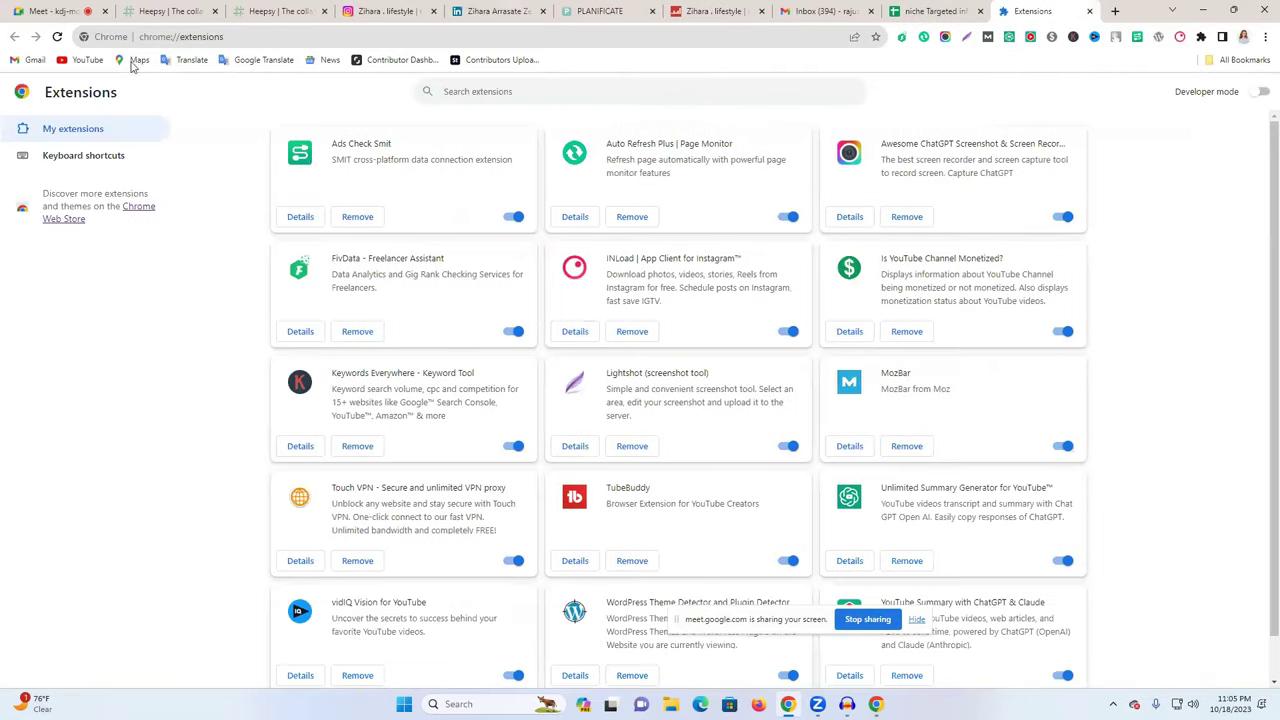
left_click(75, 218)
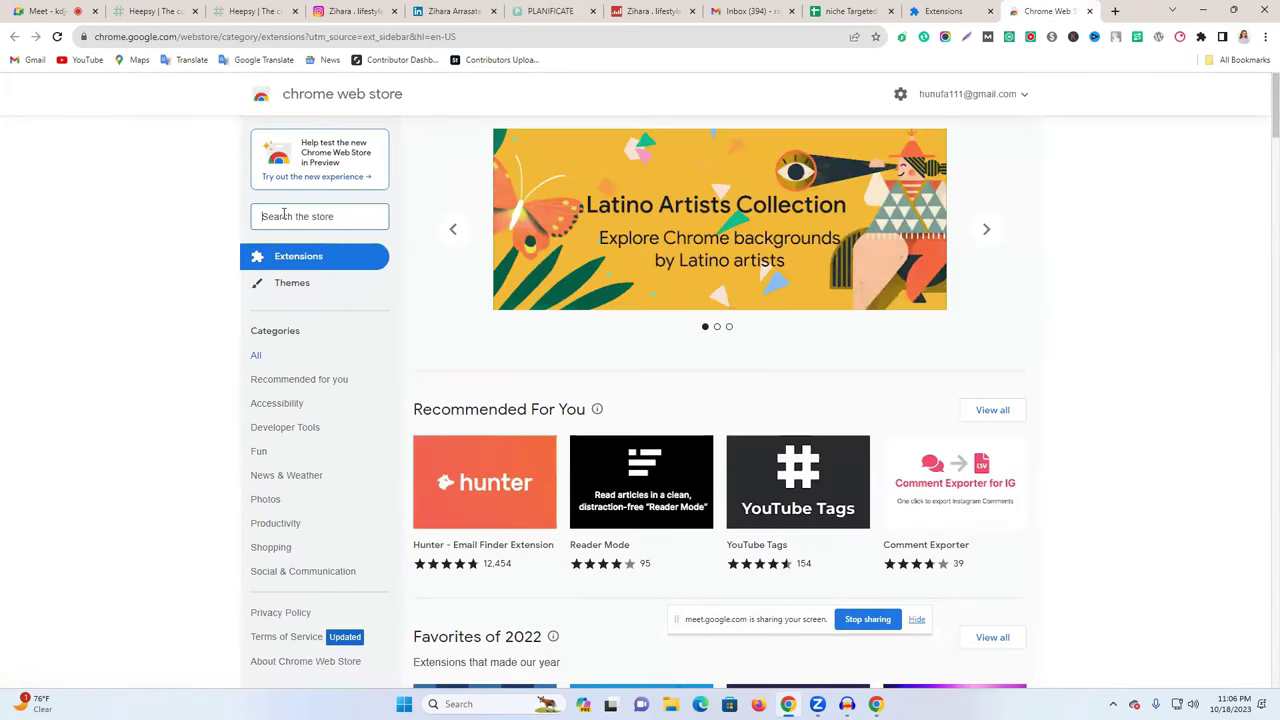
- Search the store for 'linkding email finder' and open the LeadStal LKDIN Scraper page
left_click(284, 214)
type("linkding")
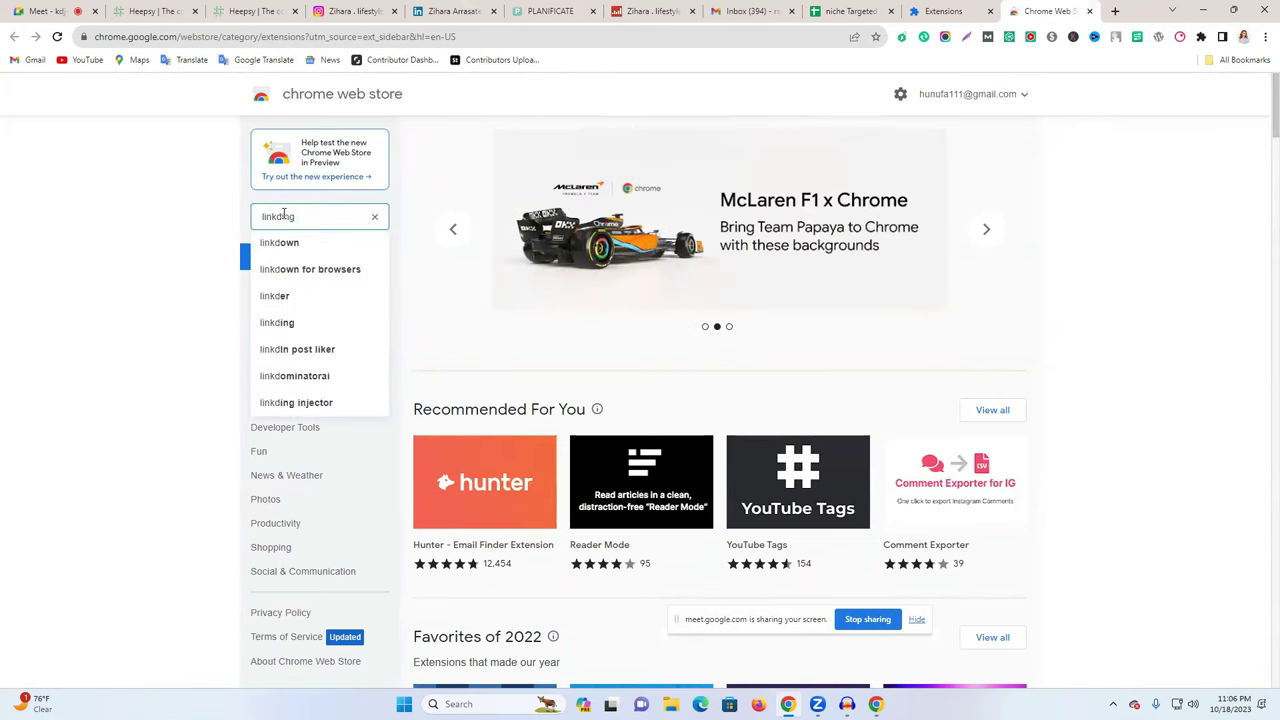
type(" email")
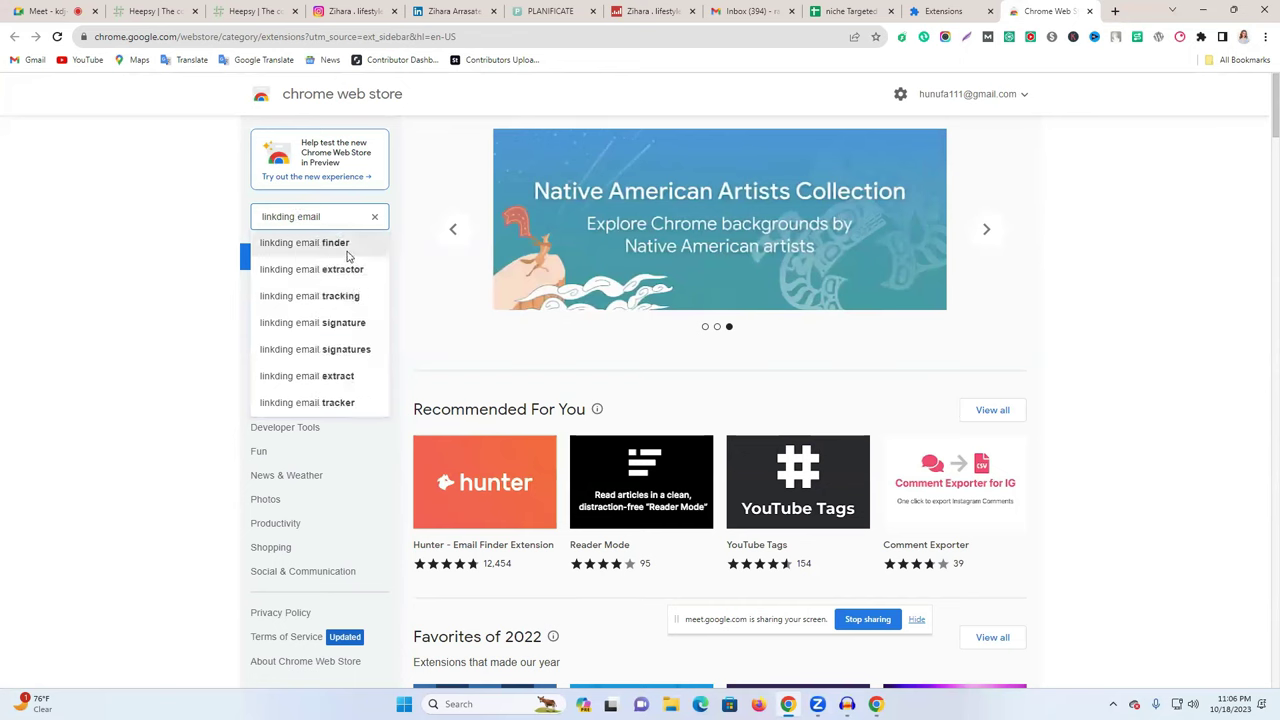
left_click(347, 252)
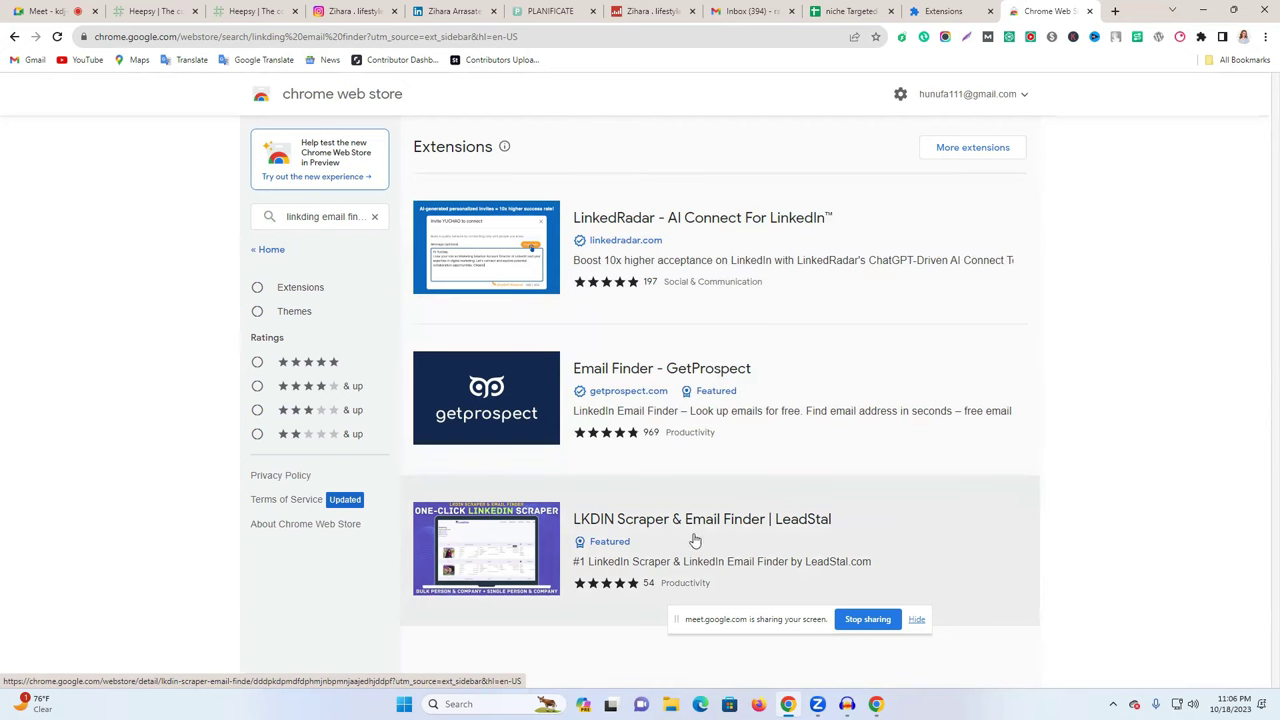
left_click(715, 535)
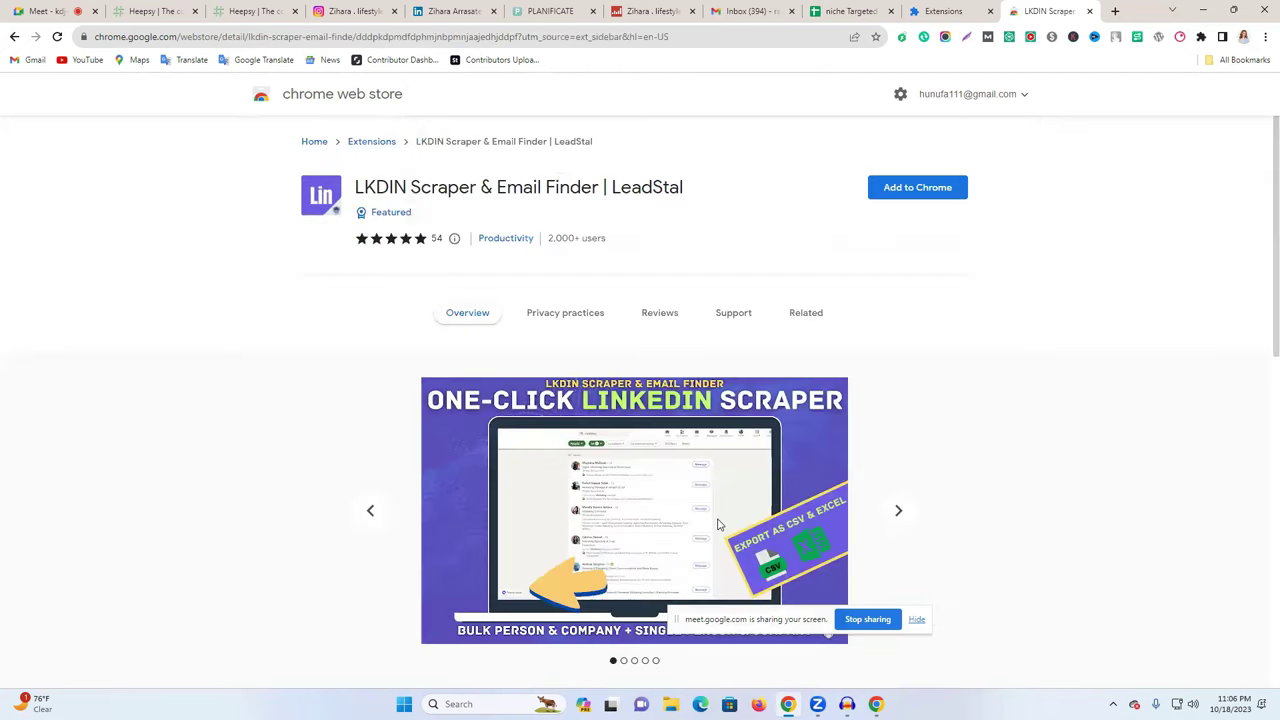
- Add the LKDIN Scraper & Email Finder | LeadStal and Email Finder - GetProspect extensions
left_click(905, 187)
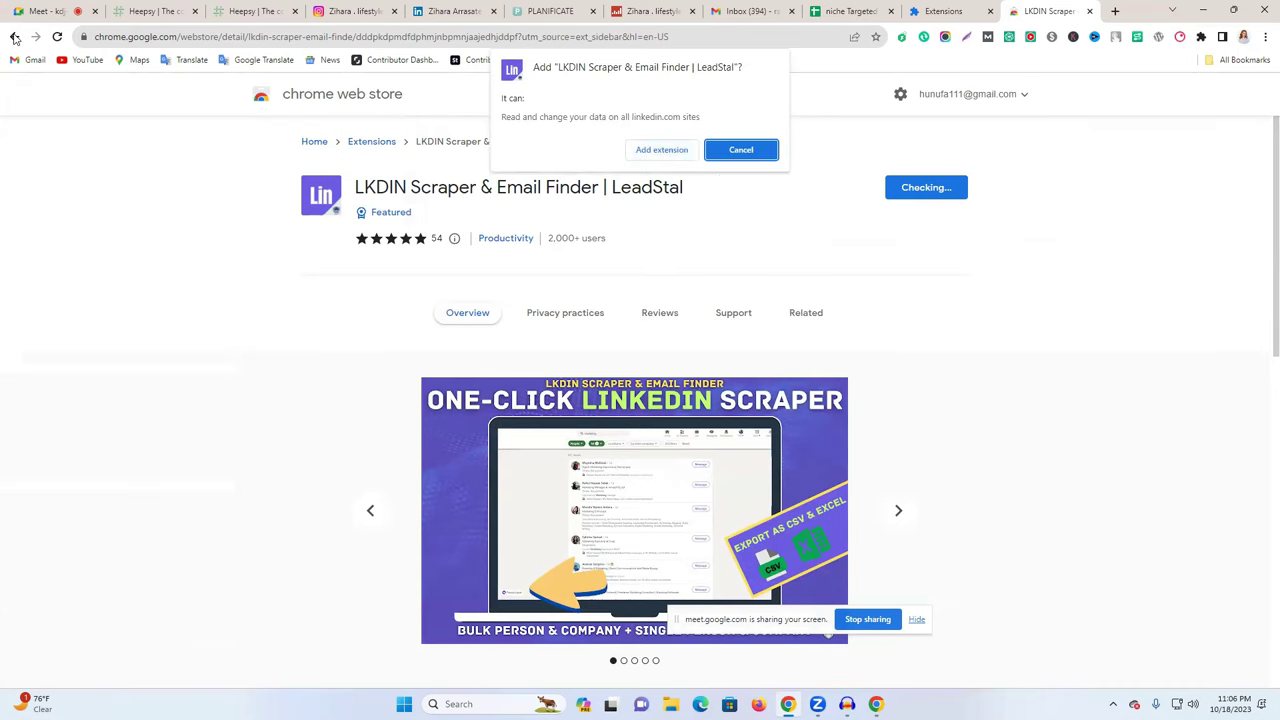
left_click(658, 150)
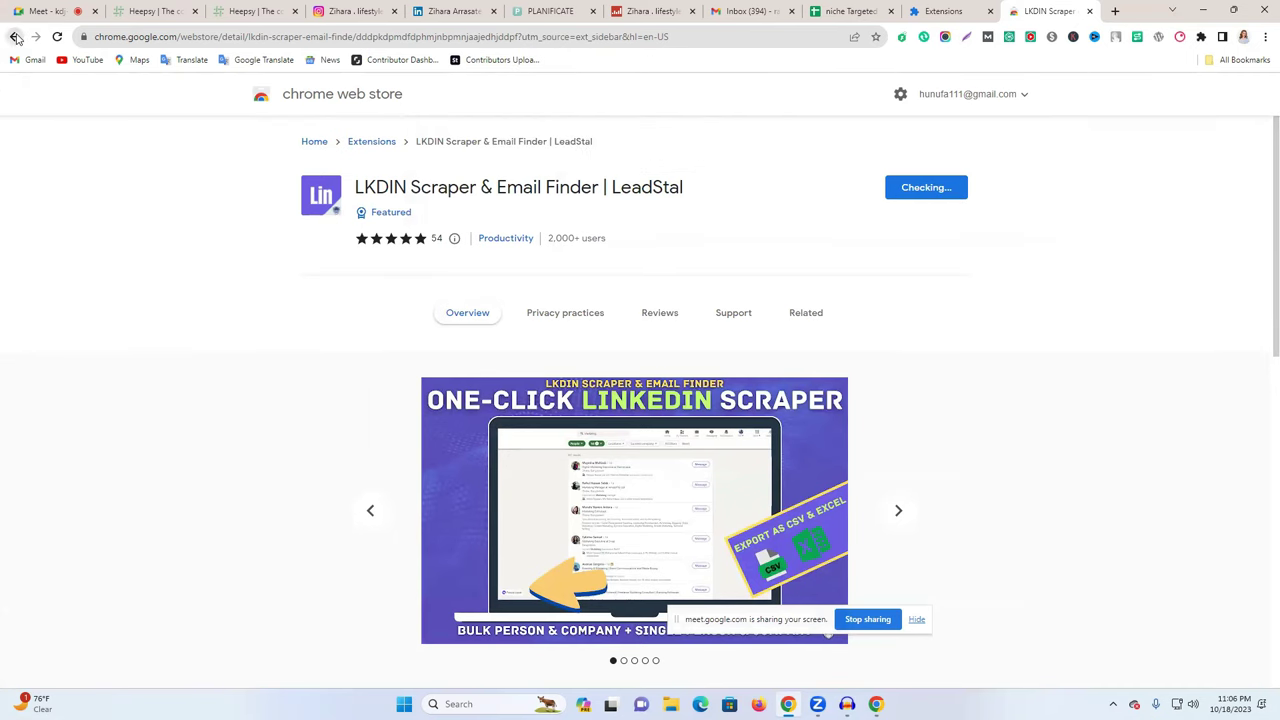
left_click(14, 36)
left_click(780, 384)
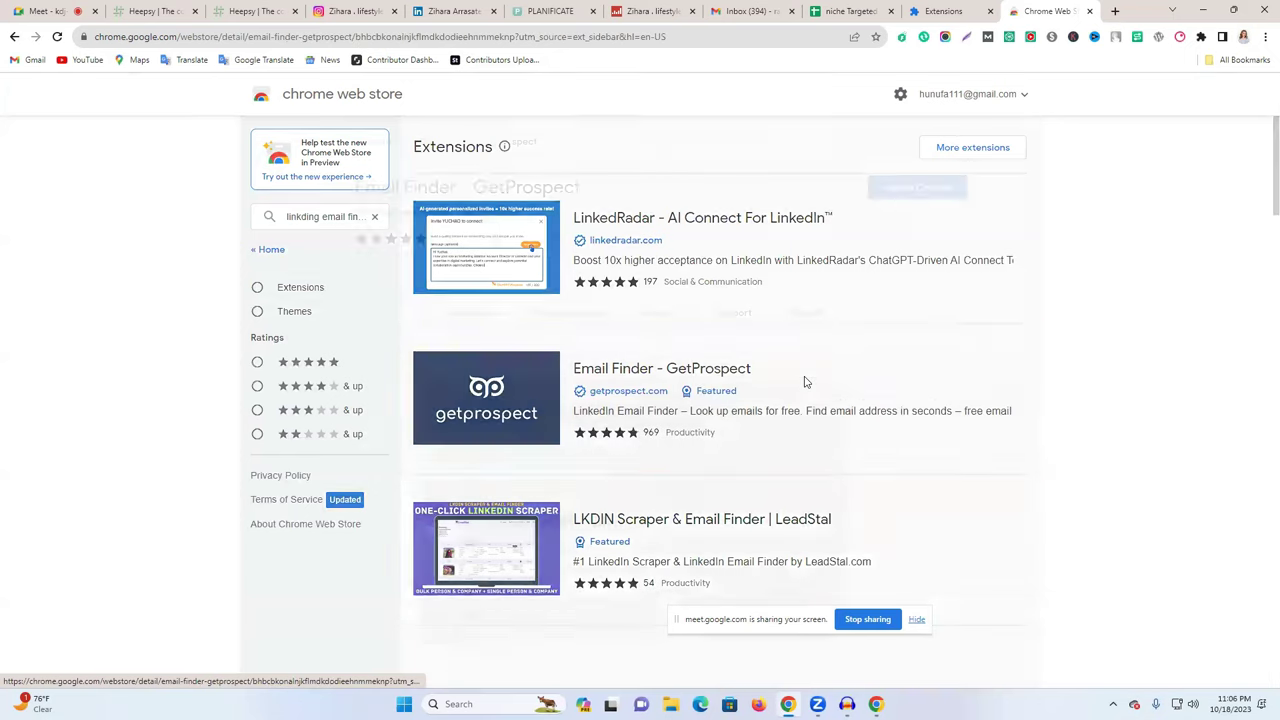
left_click(912, 190)
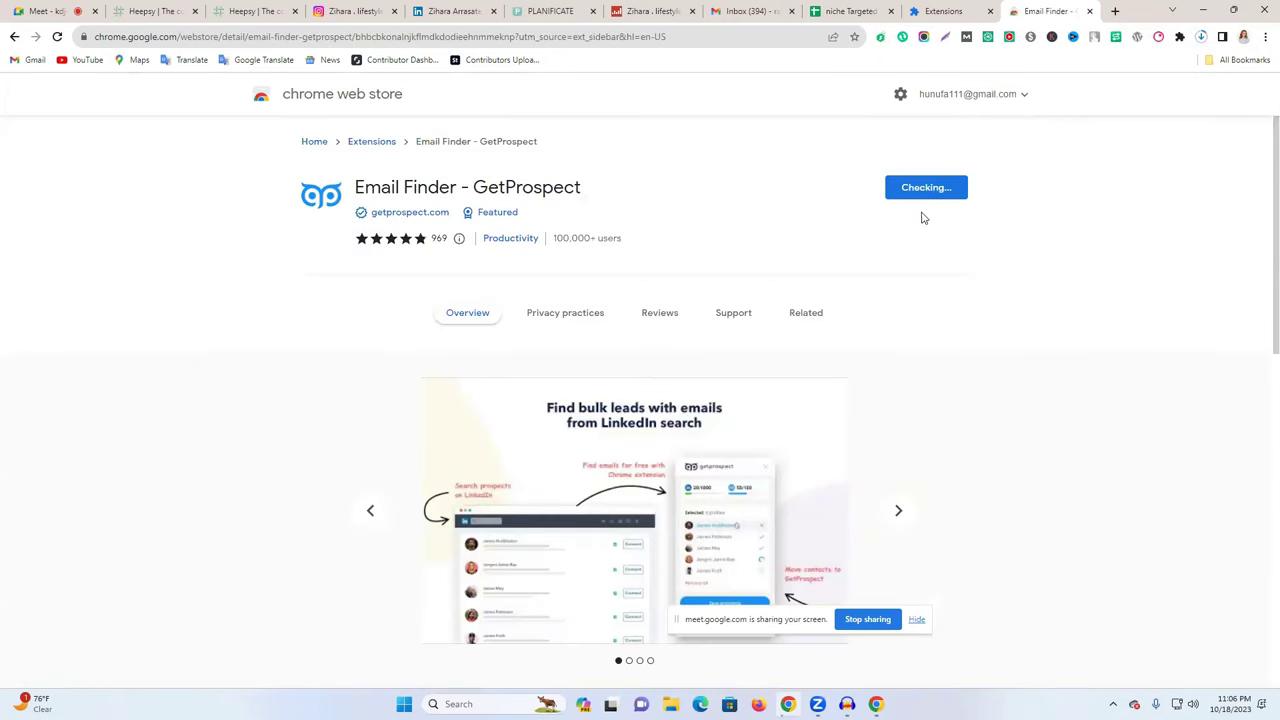
left_click(686, 165)
- Pin GetProspect to the toolbar, close its sign-in tab, and return to LinkedIn
triple_click(575, 237)
left_click(692, 243)
left_click(1202, 38)
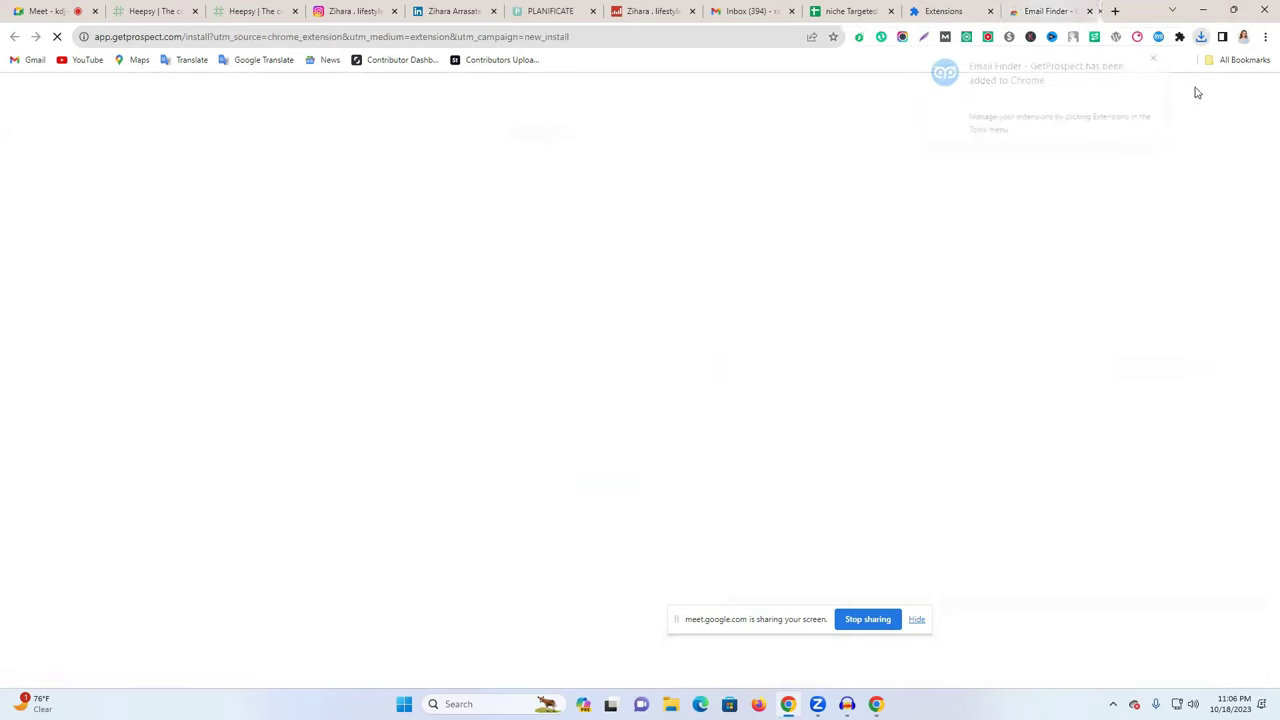
left_click(1178, 38)
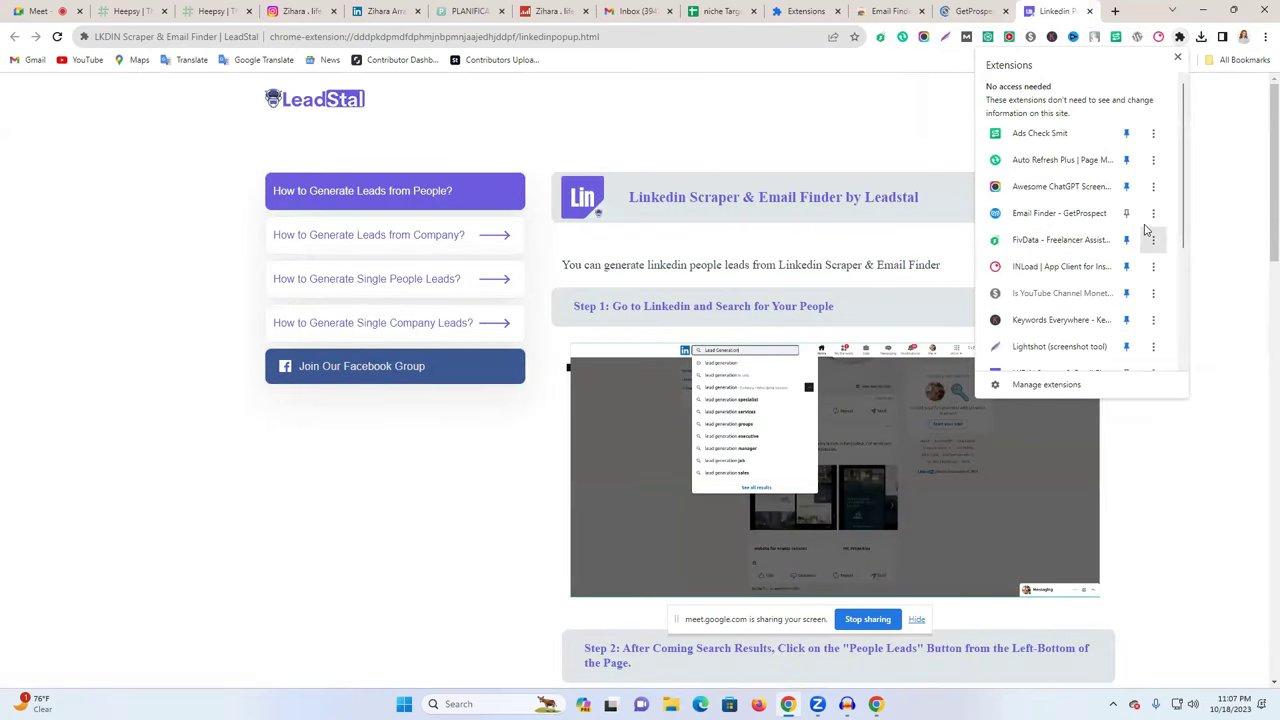
left_click(1126, 215)
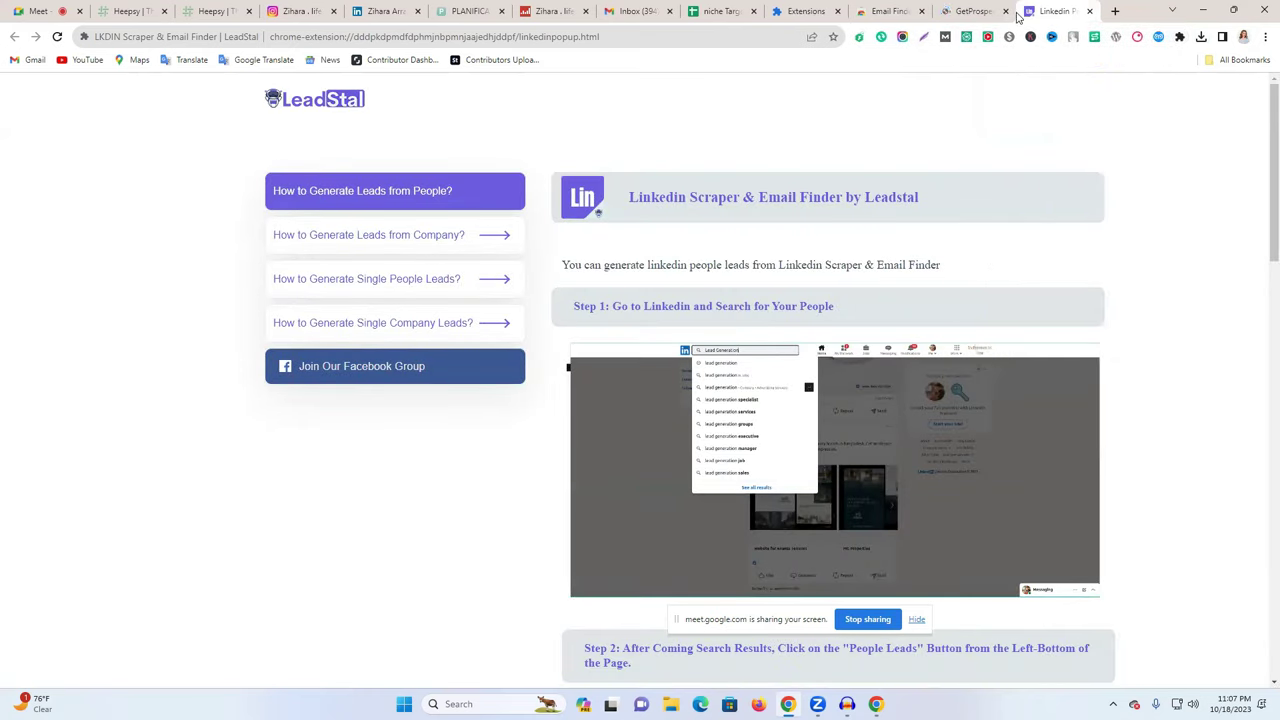
left_click(1011, 15)
left_click(1007, 12)
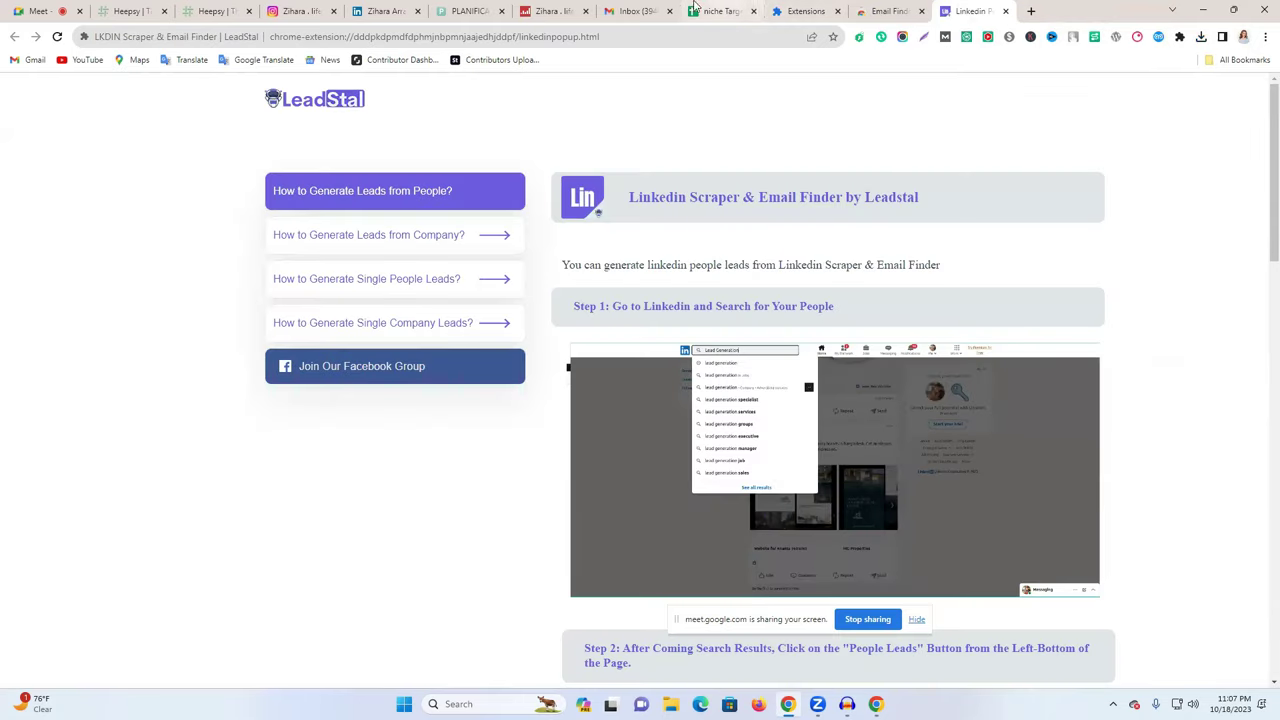
left_click(385, 11)
scroll(694, 371, "up", 10)
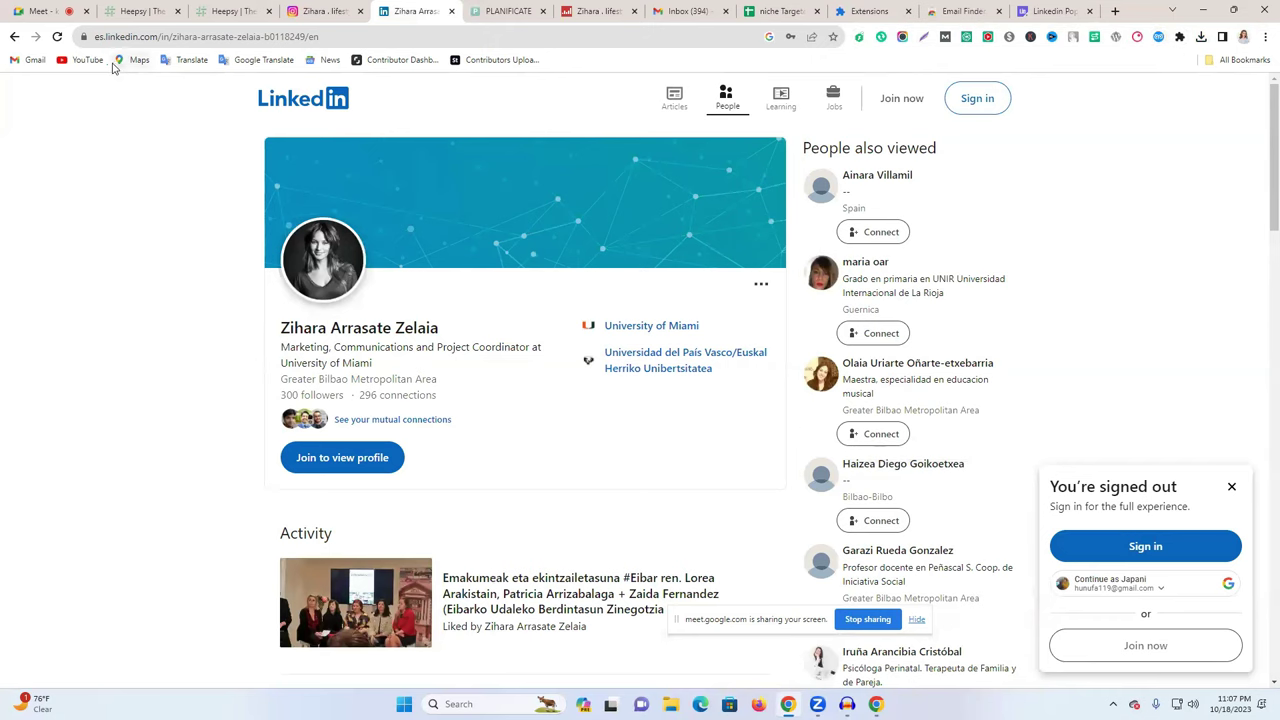
- Reload LinkedIn and create a free GetProspect account using Sign up with Google
left_click(57, 36)
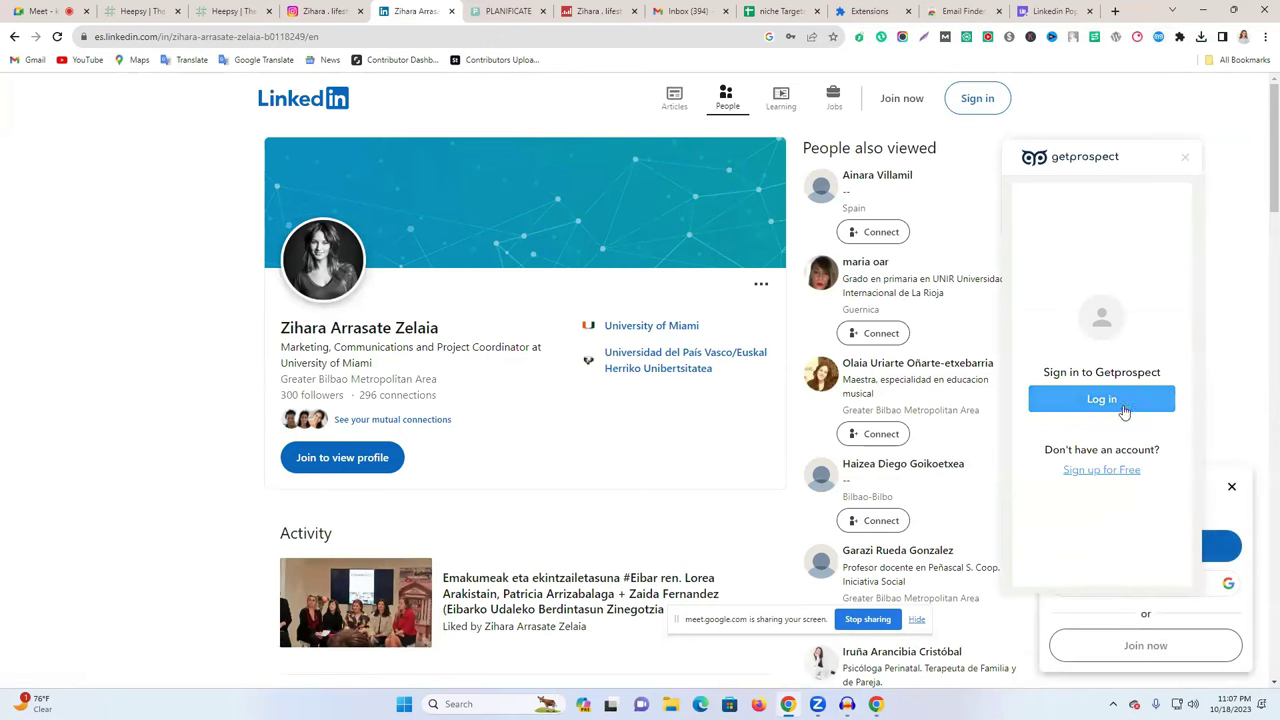
left_click(1101, 470)
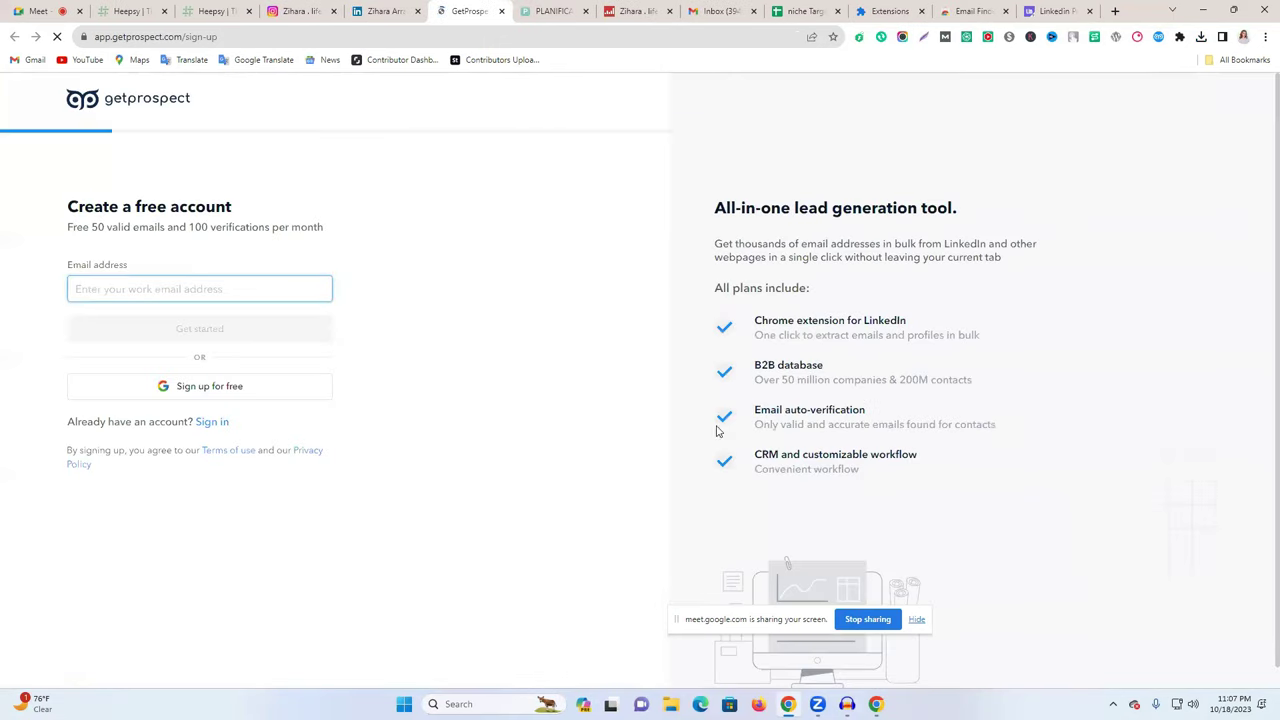
left_click(197, 391)
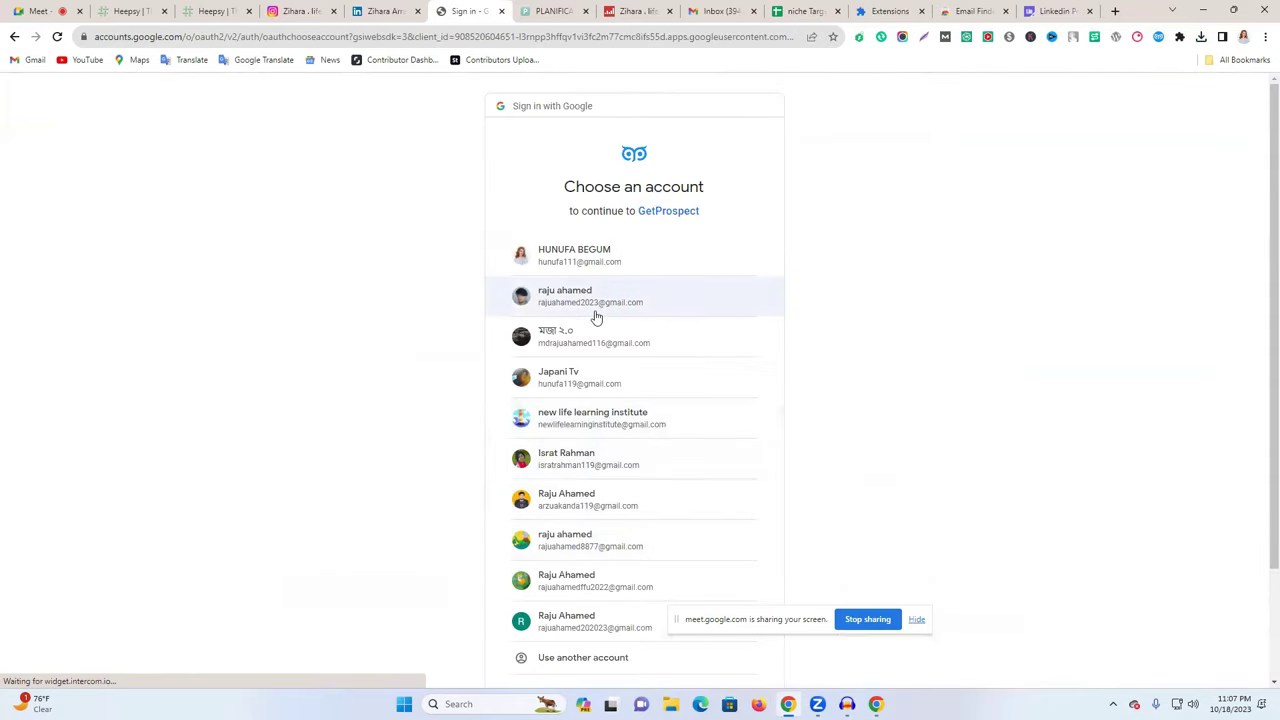
left_click(595, 305)
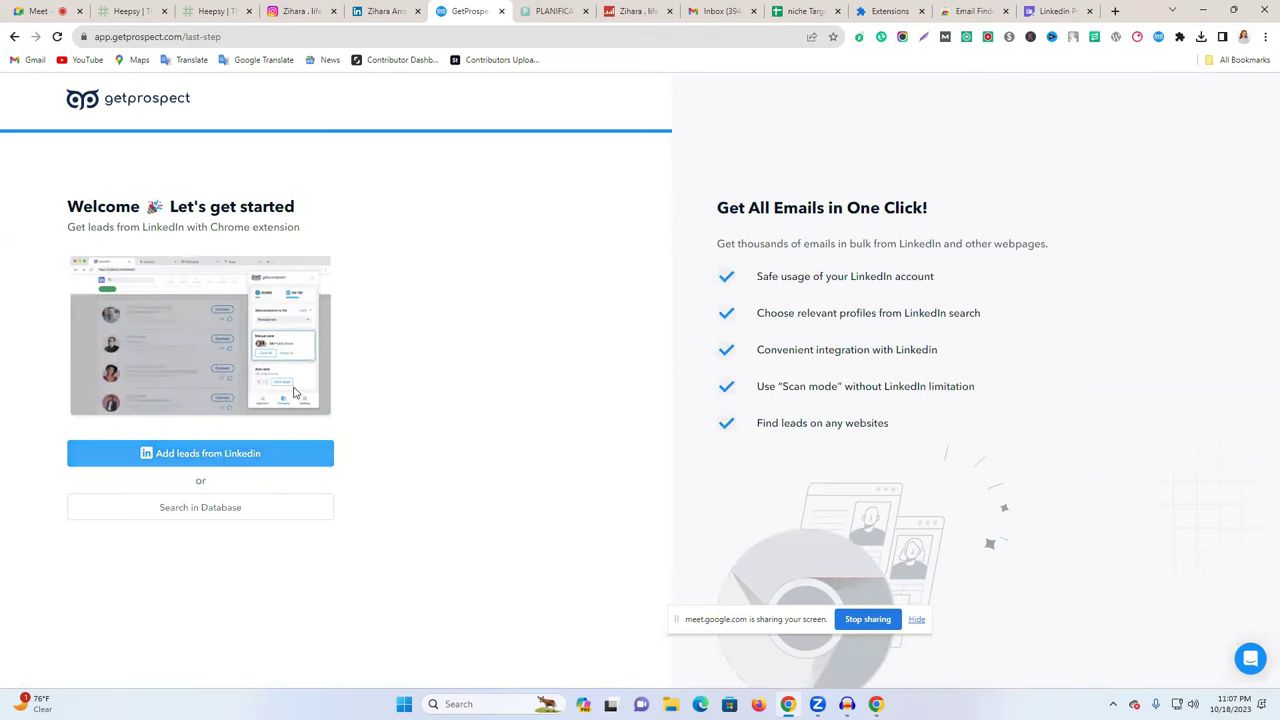
left_click(501, 11)
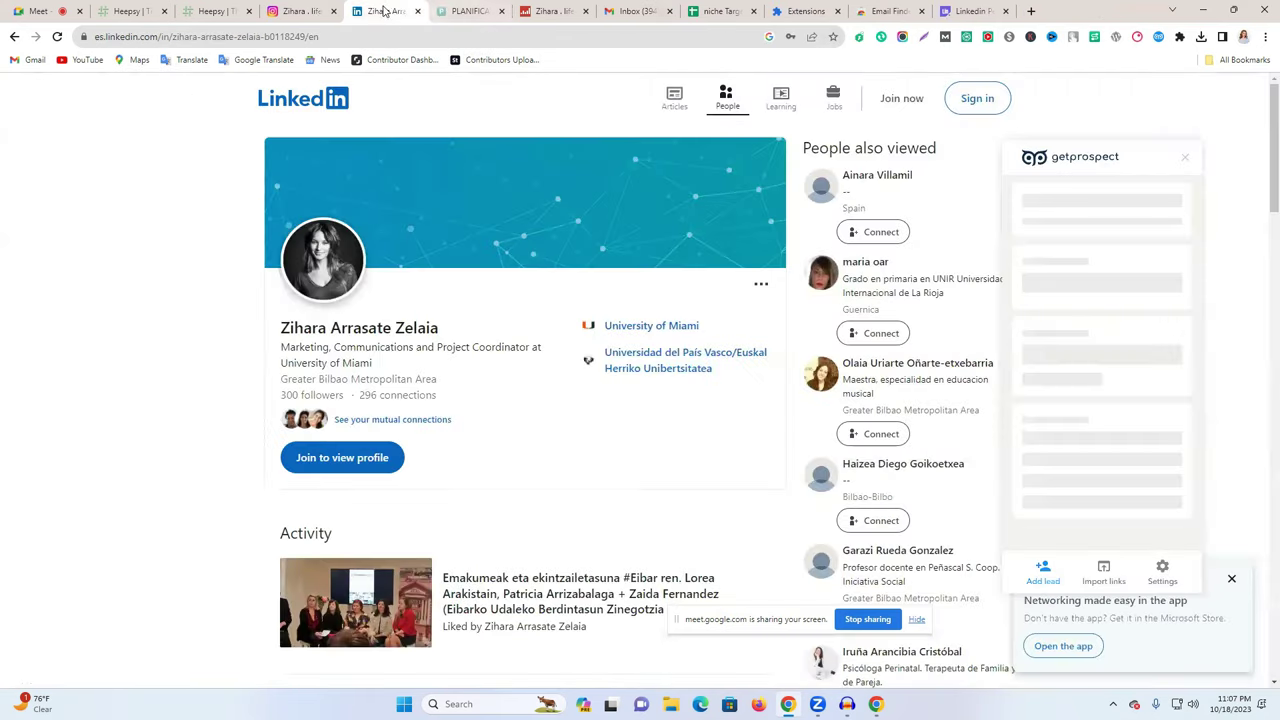
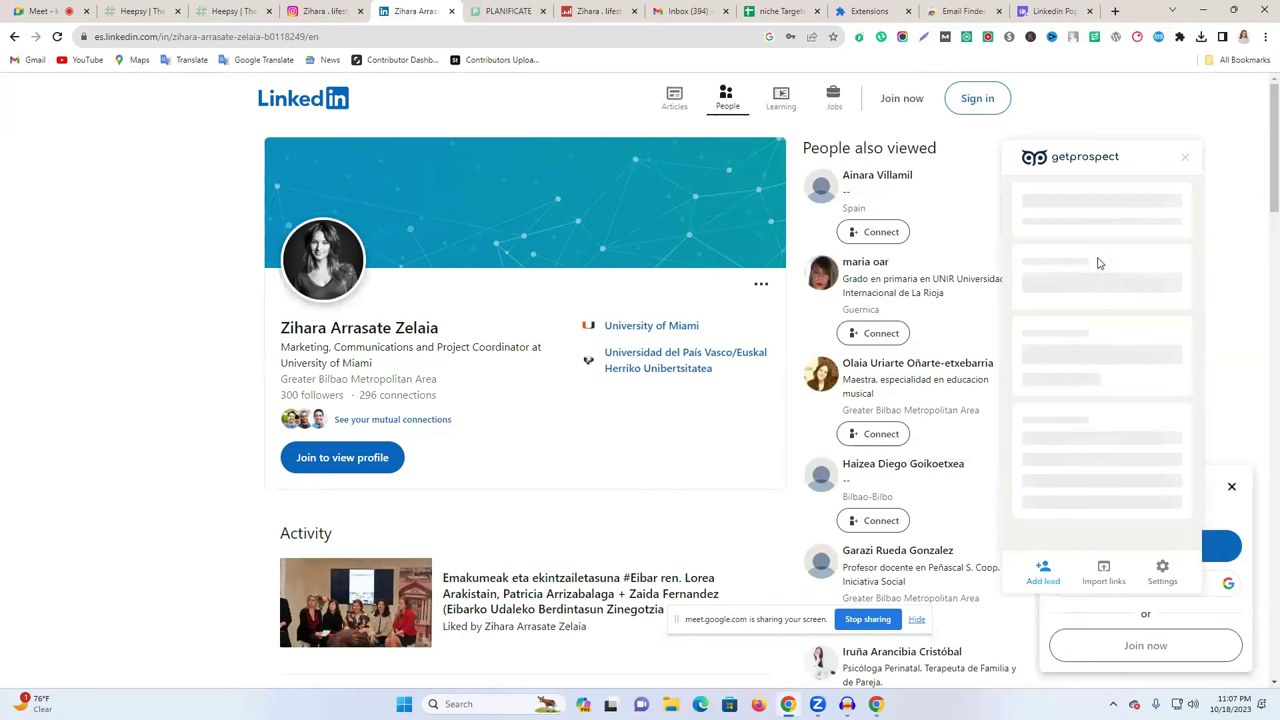
- Close the Instagram links list, check the Planificate page, then select her full name on LinkedIn
left_click(335, 8)
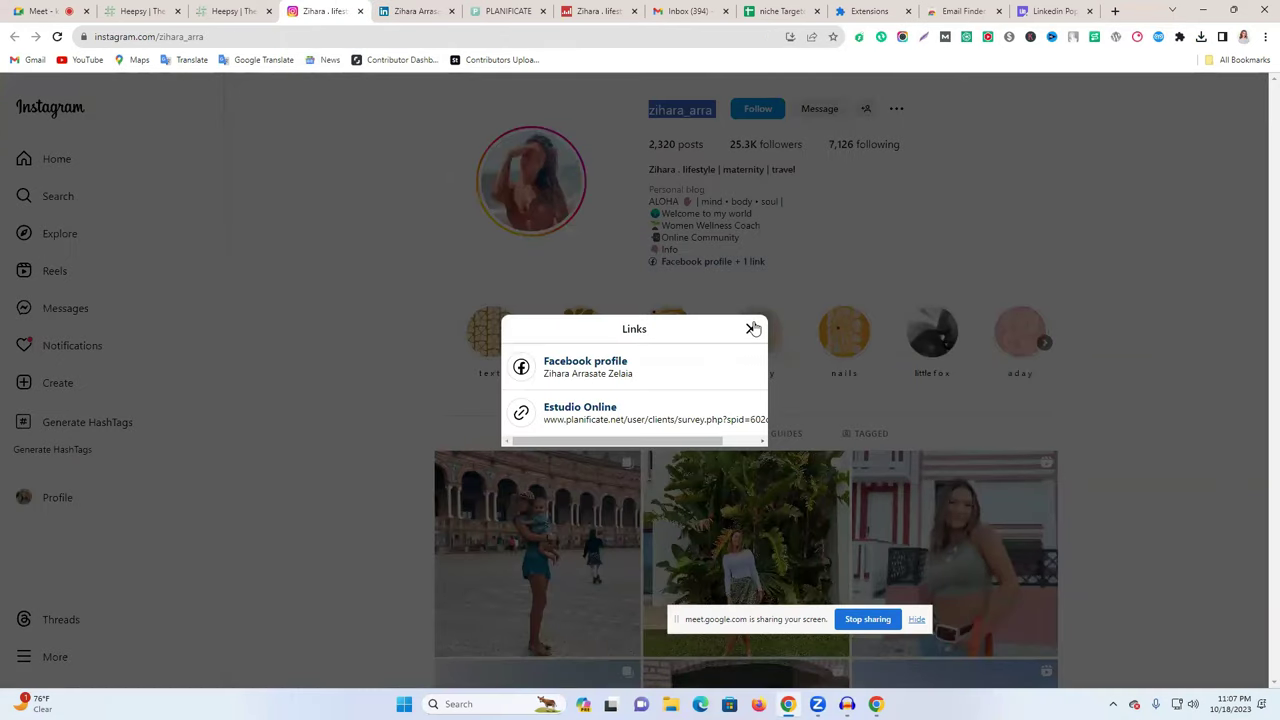
left_click(751, 328)
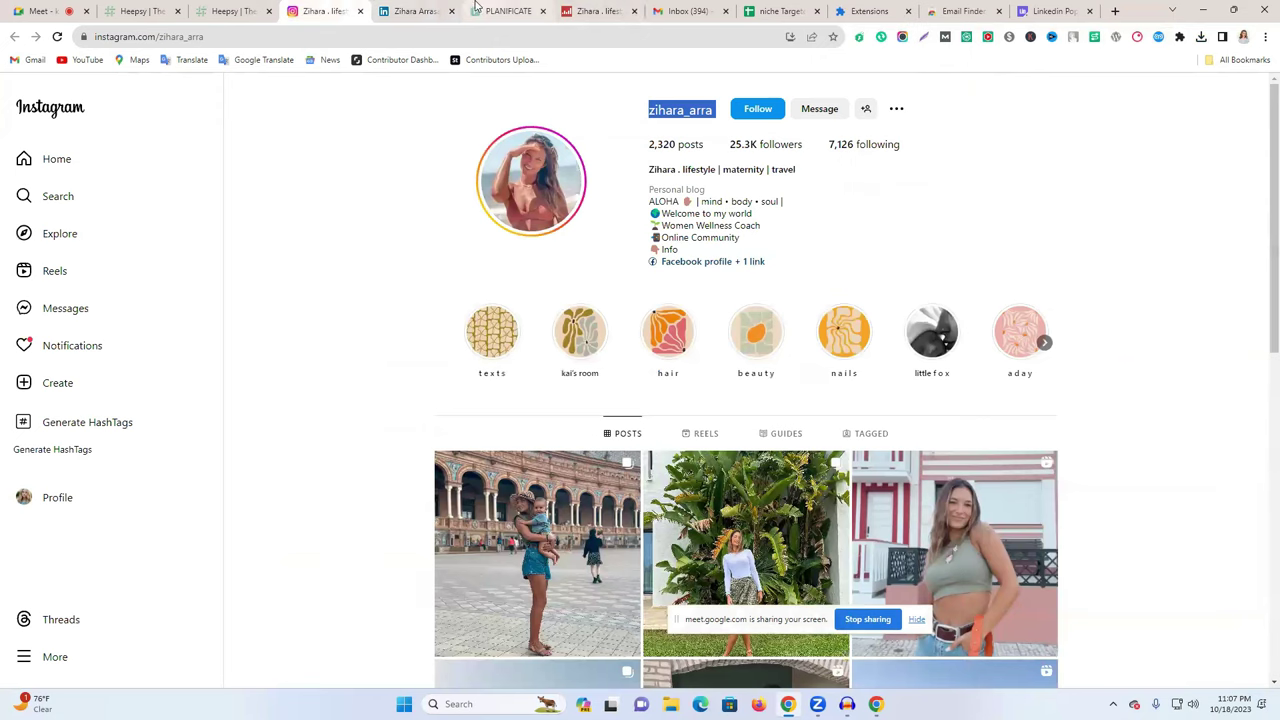
left_click(535, 8)
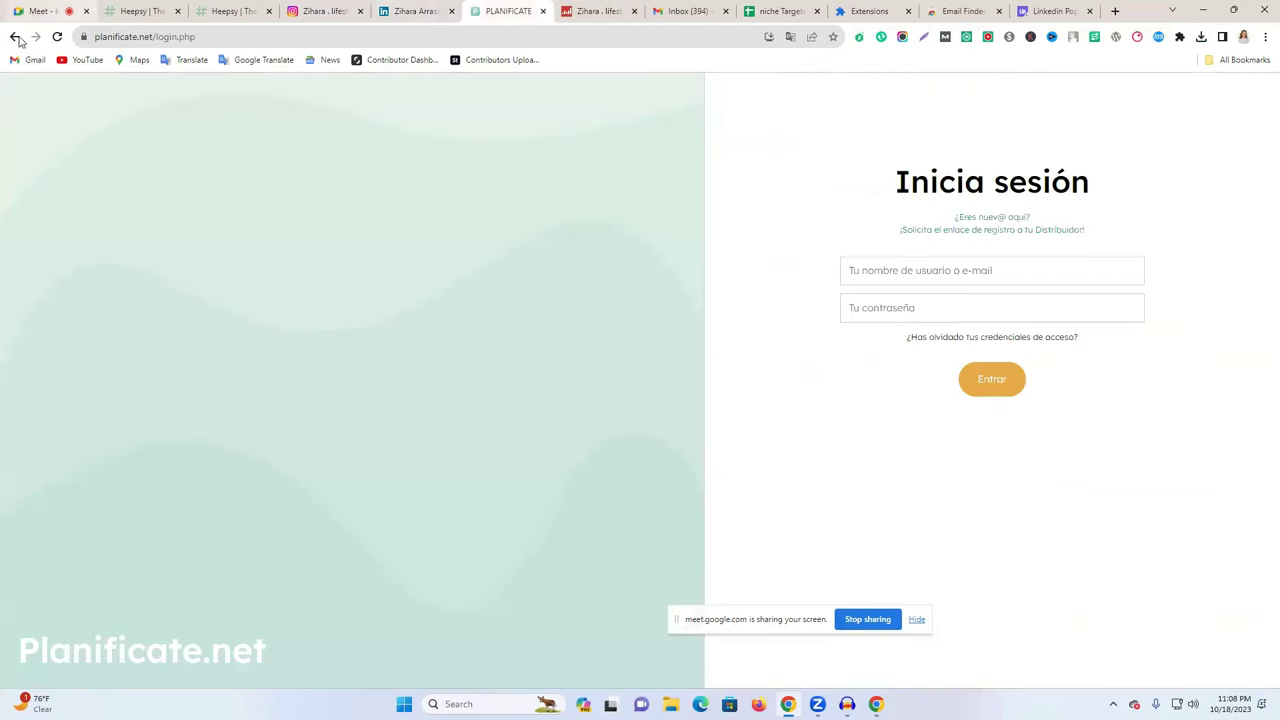
left_click(14, 36)
left_click(418, 10)
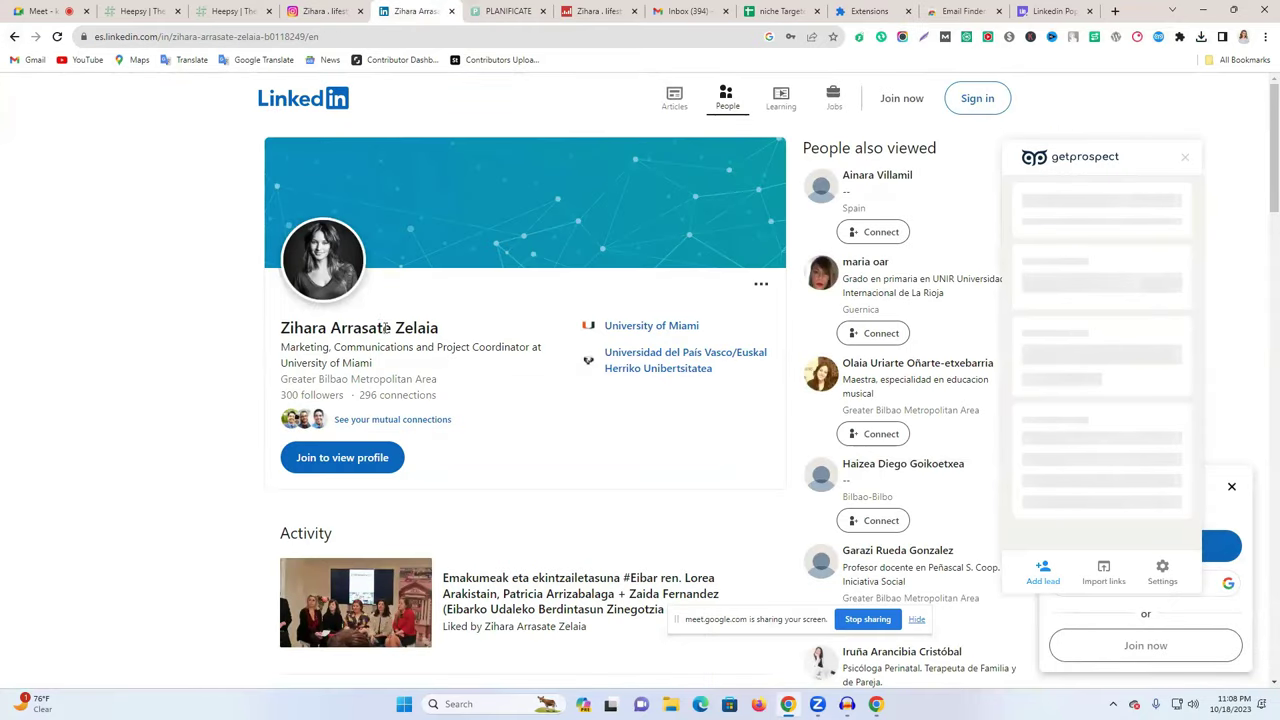
triple_click(385, 328)
key("ctrl+c")
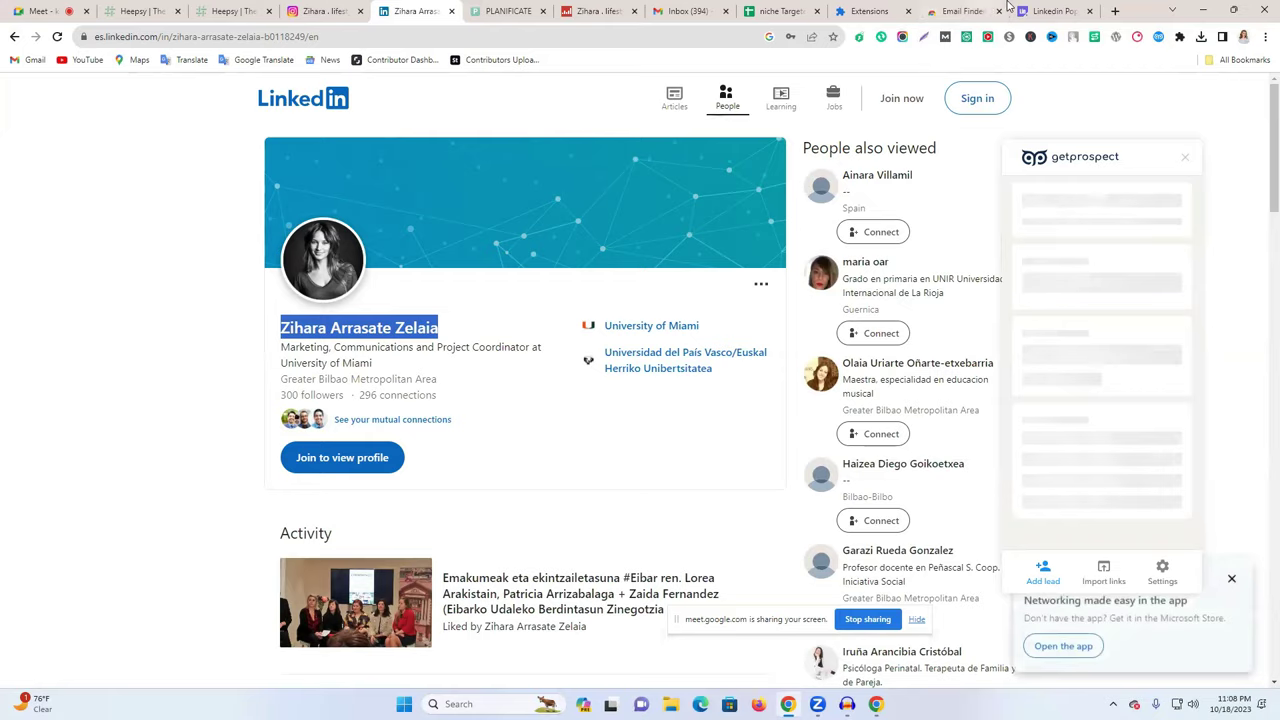
- Google the copied full name and open her YouTube channel from the results
left_click(1012, 12)
left_click(527, 37)
key("ctrl+v")
key("ctrl+shift+Left")
key("ctrl+shift+Left")
key("ctrl+shift+Left")
key("Return")
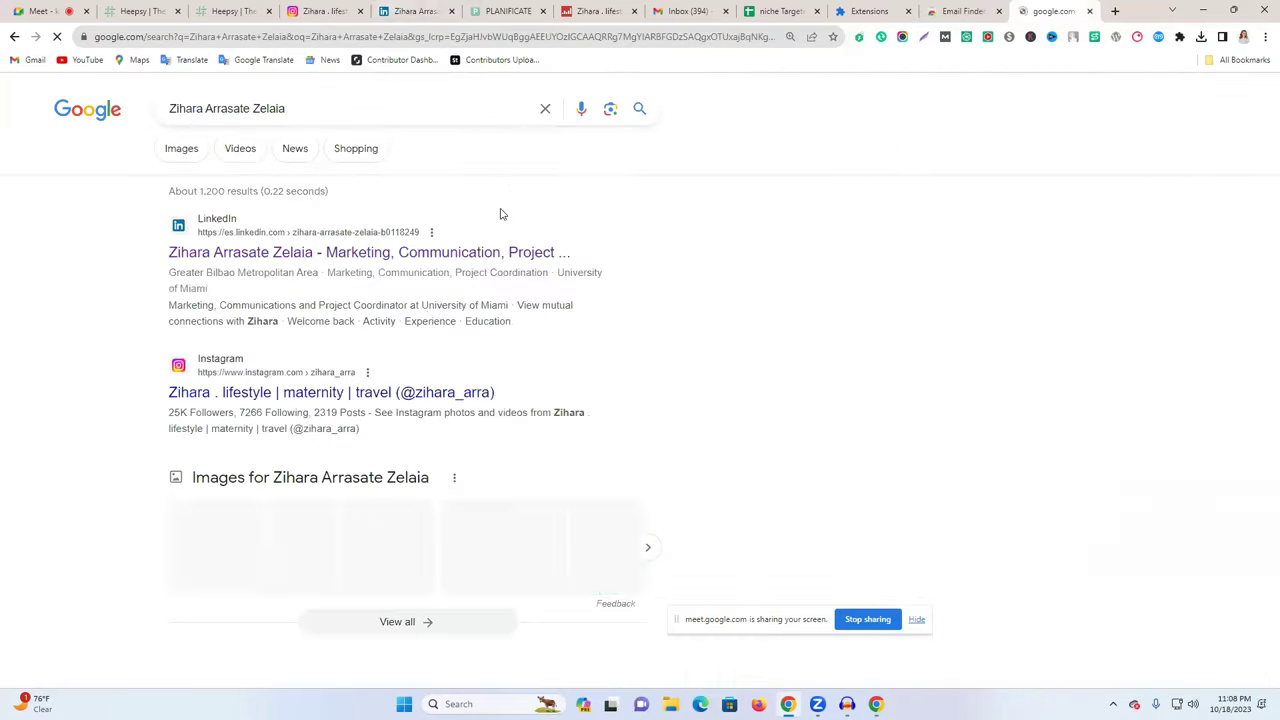
scroll(308, 393, "down", 5)
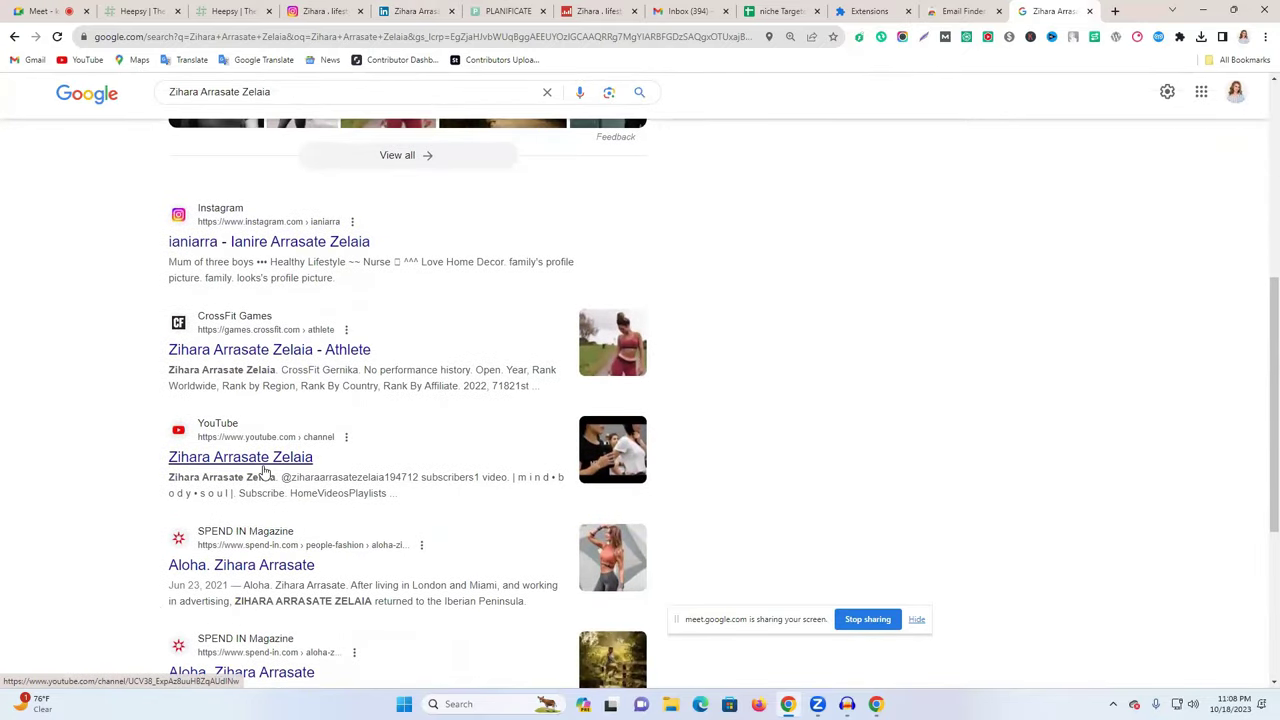
left_click(263, 465)
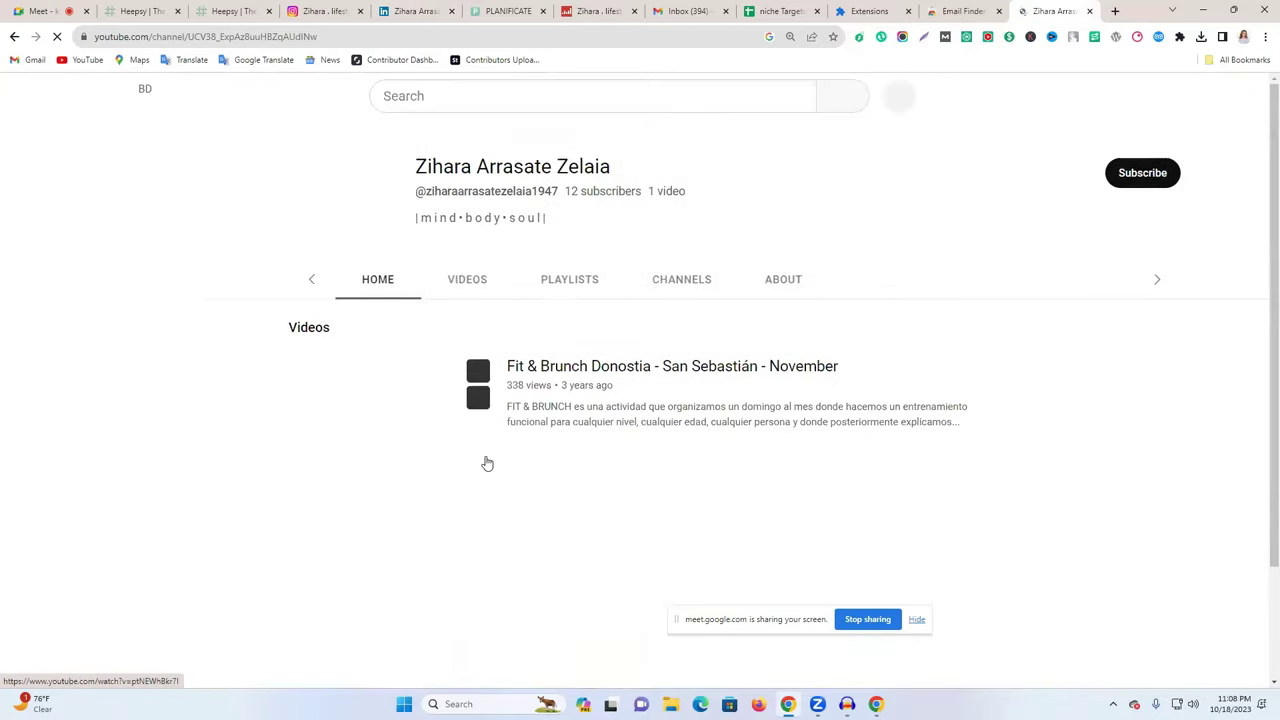
- Check her channel's About stats (12 subscribers, one video, 338 views), then go to the Extensions page
left_click(743, 284)
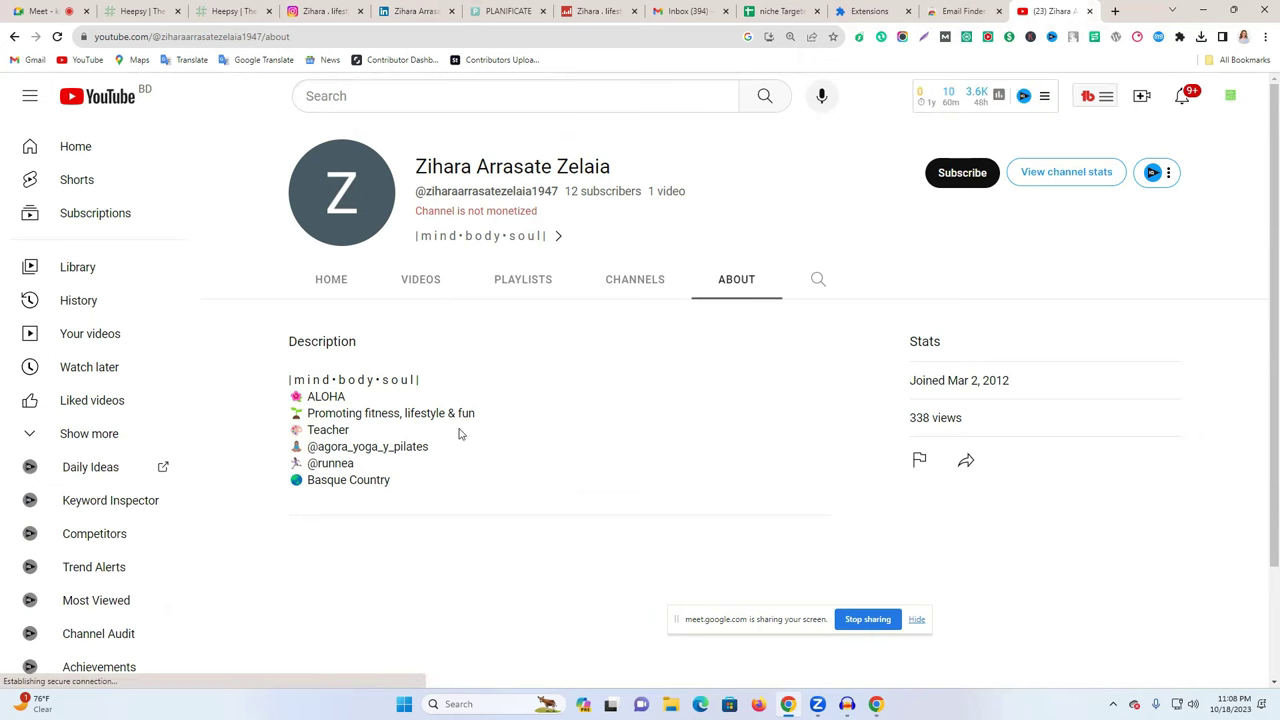
left_click(13, 38)
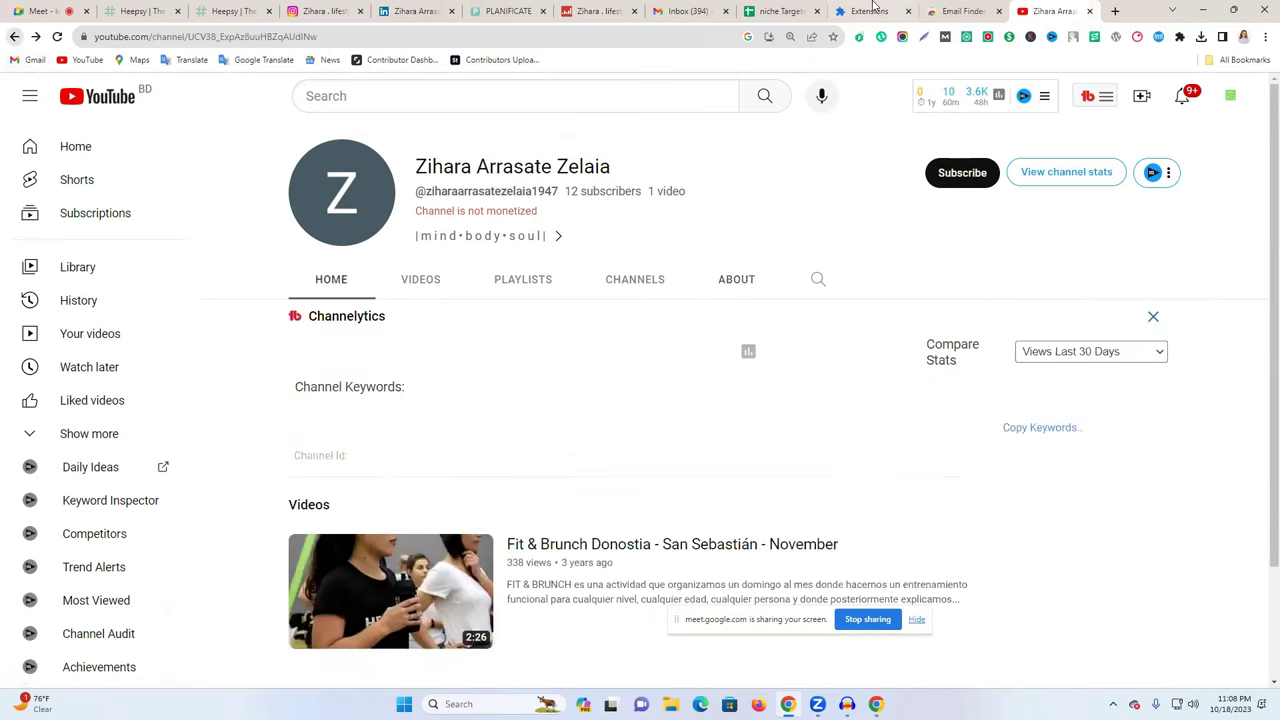
left_click(930, 9)
left_click(898, 8)
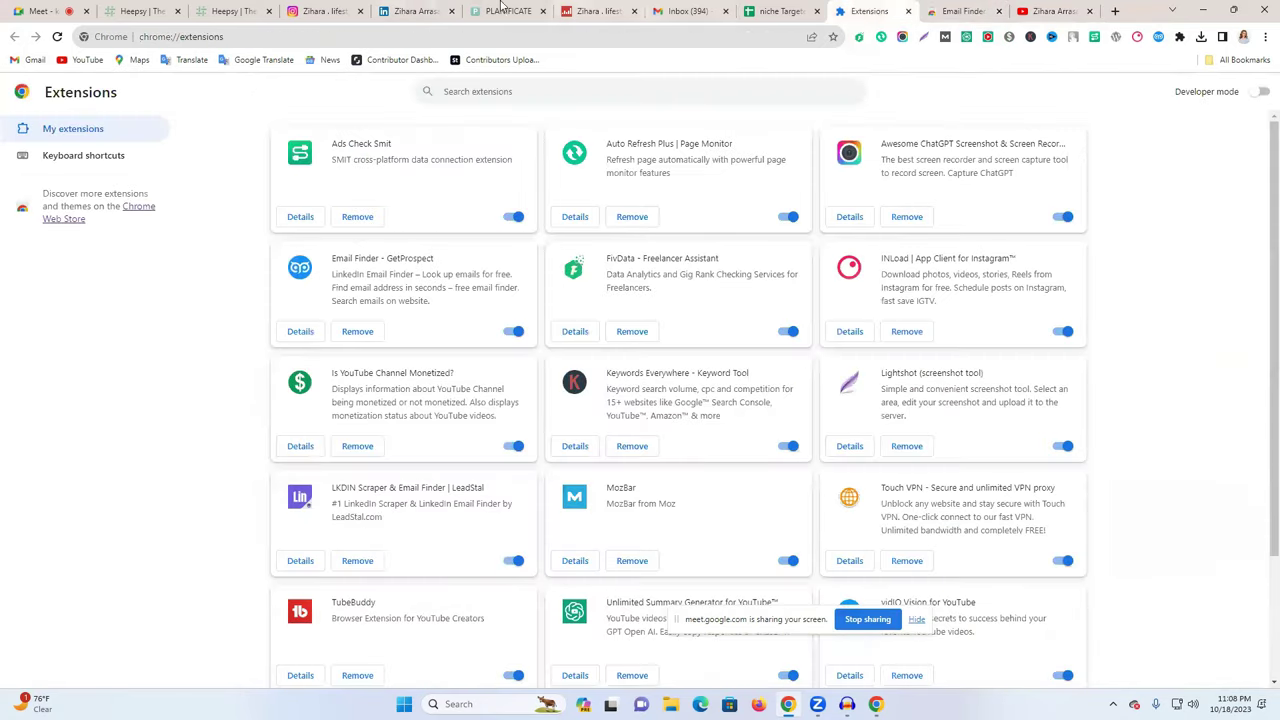
- Reload her LinkedIn profile and try opening the GetProspect email finder panel on it
left_click(418, 10)
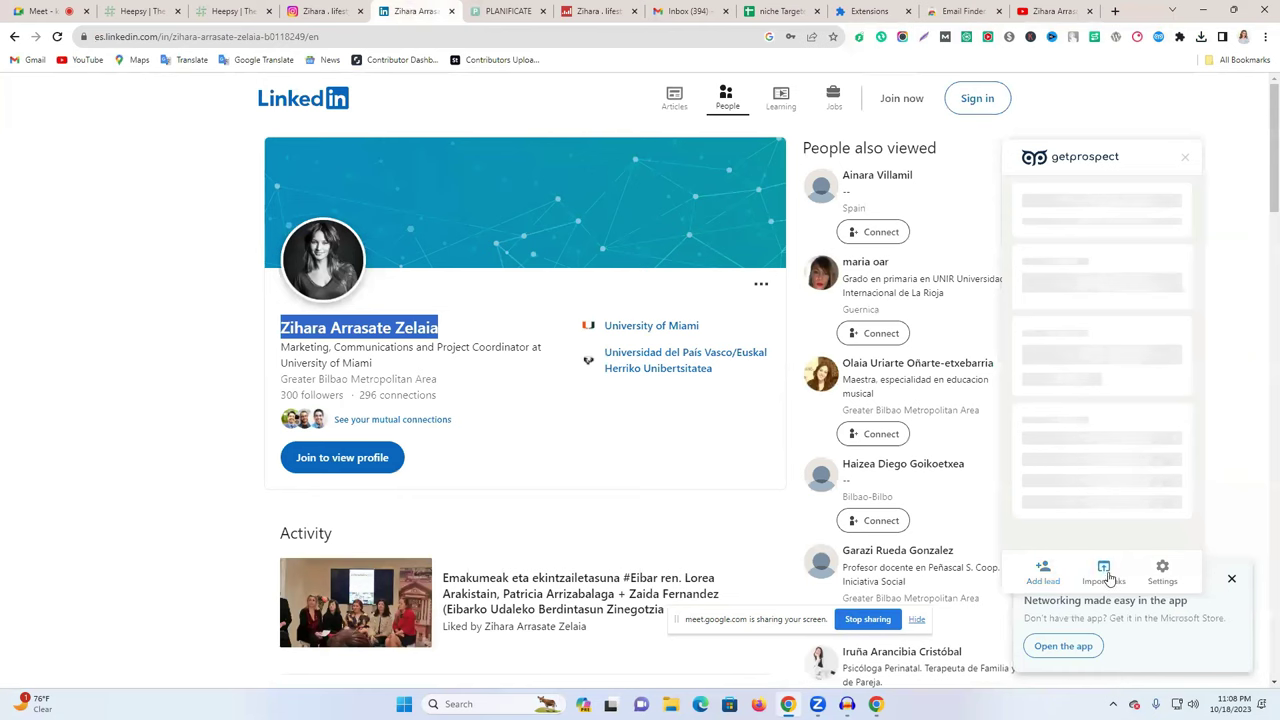
left_click(57, 36)
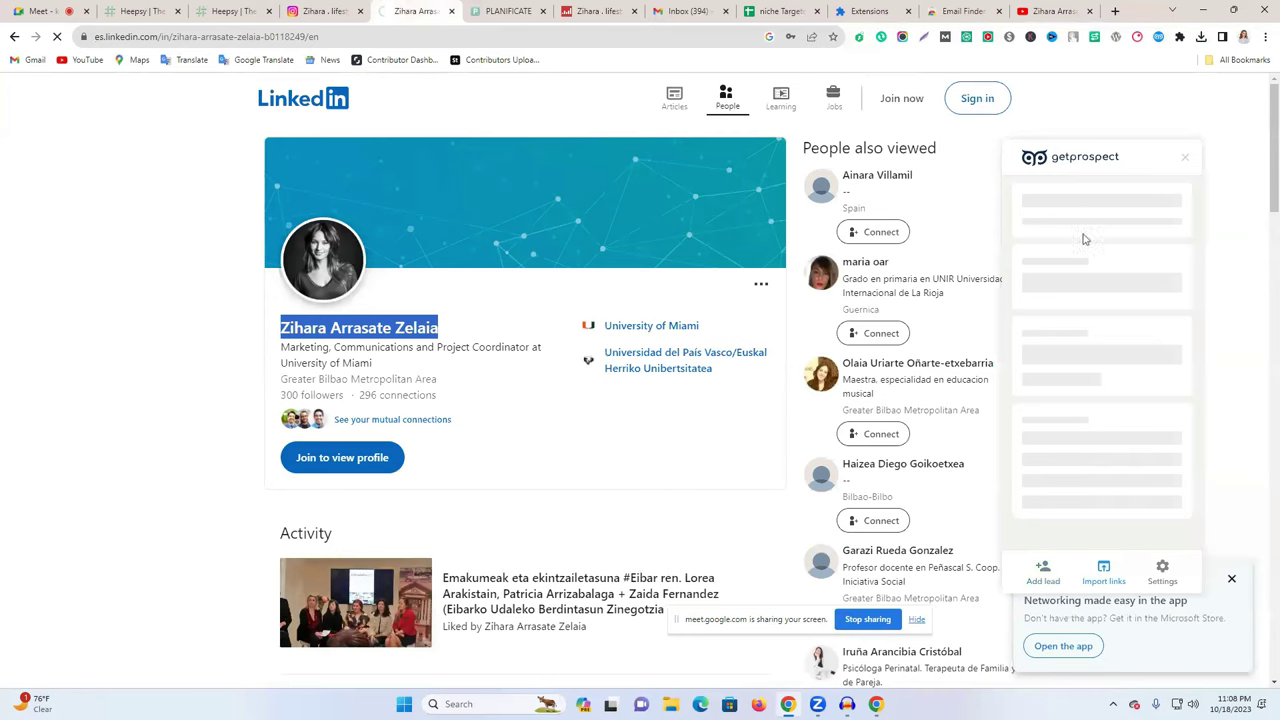
left_click(1157, 37)
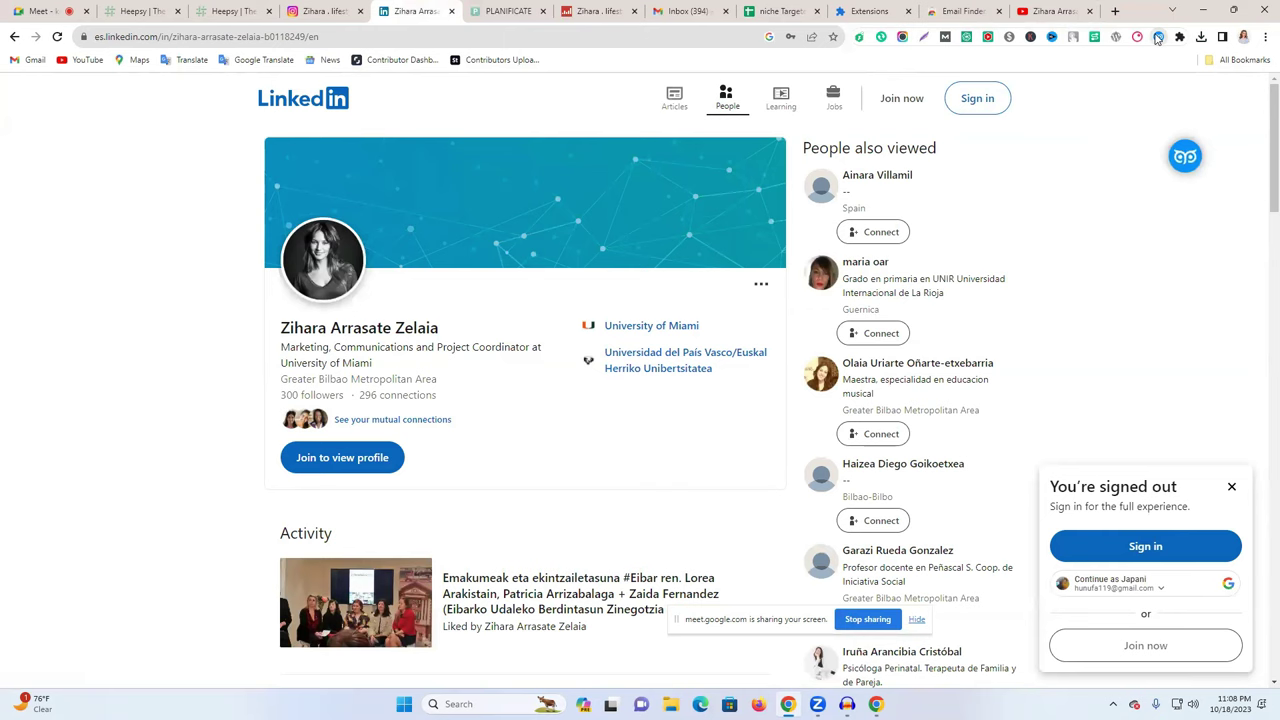
left_click(1157, 37)
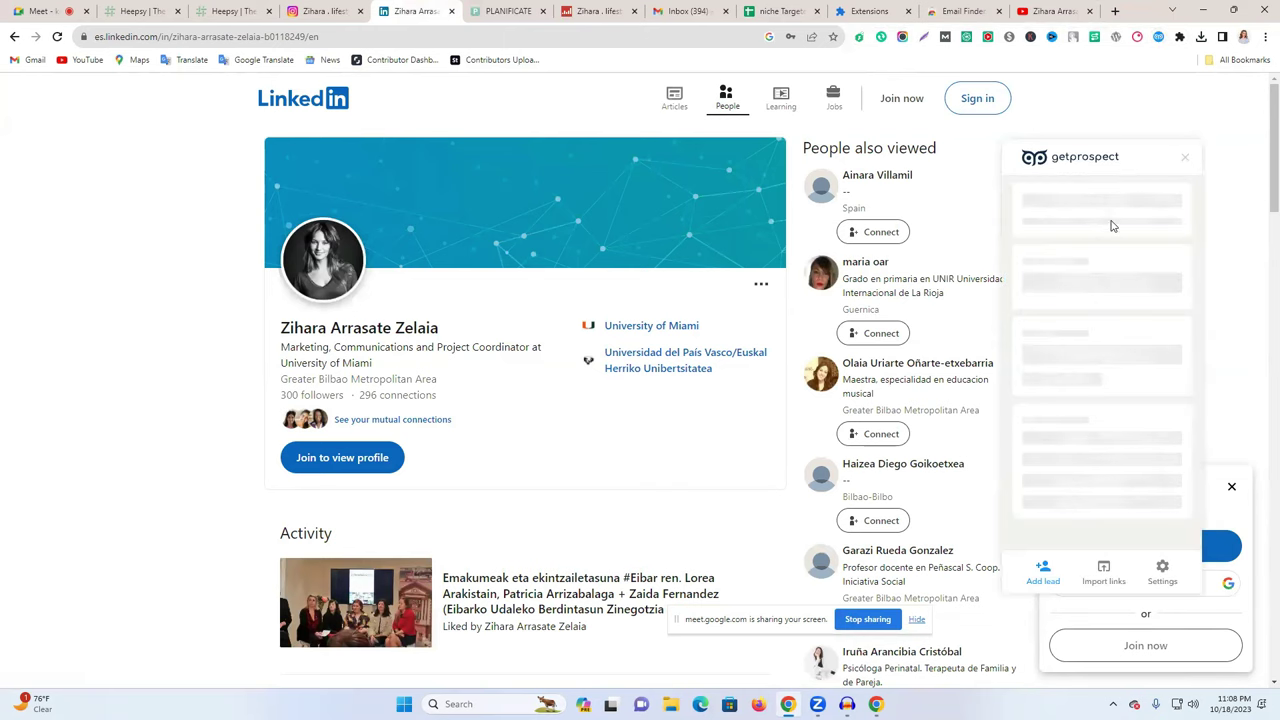
- Go back from YouTube to the LeadStal guide, then forward to the Google results
left_click(1050, 9)
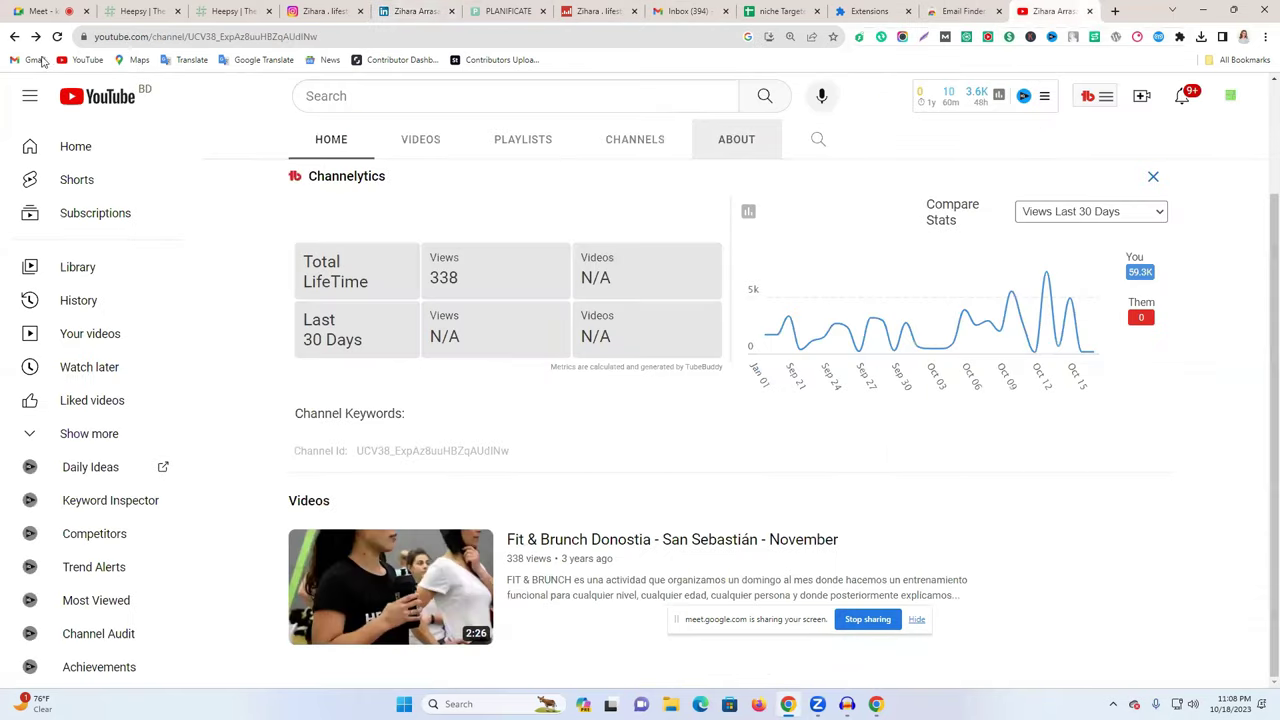
left_click(8, 35)
left_click(8, 35)
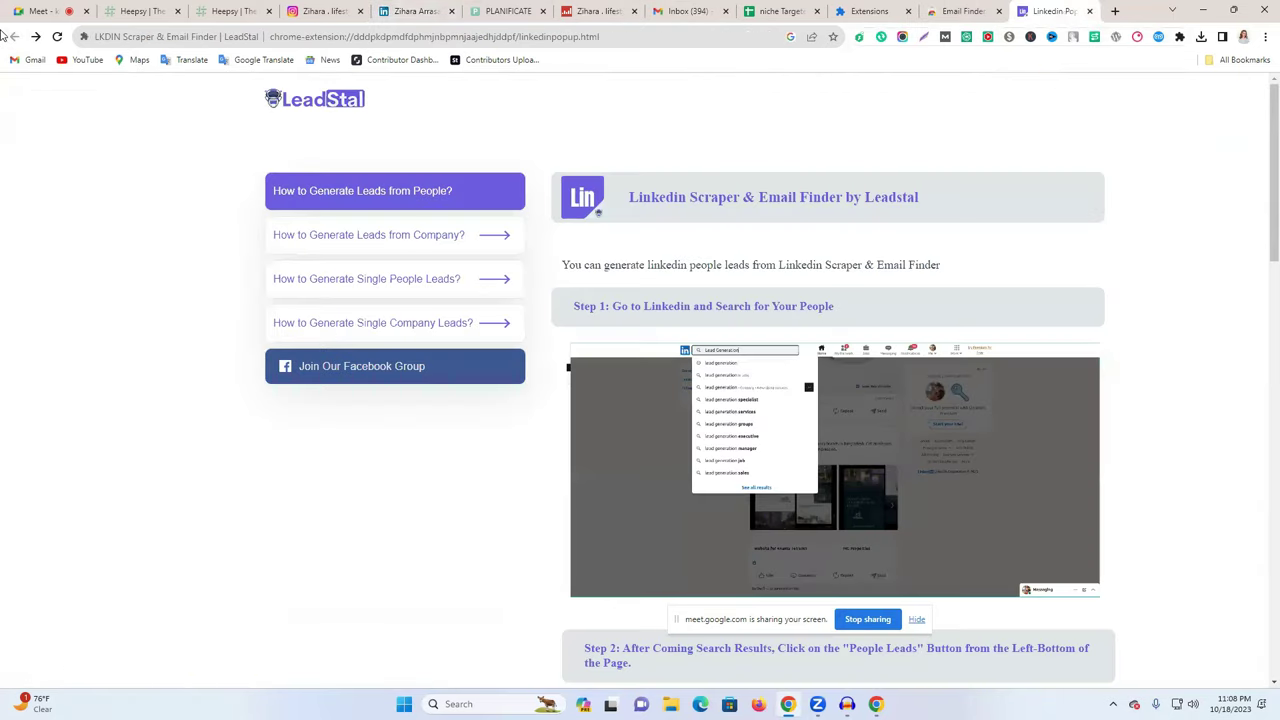
left_click(42, 40)
- Scroll the Google results for her name and open the OTRAS DISPOSICIONES result
scroll(280, 415, "down", 4)
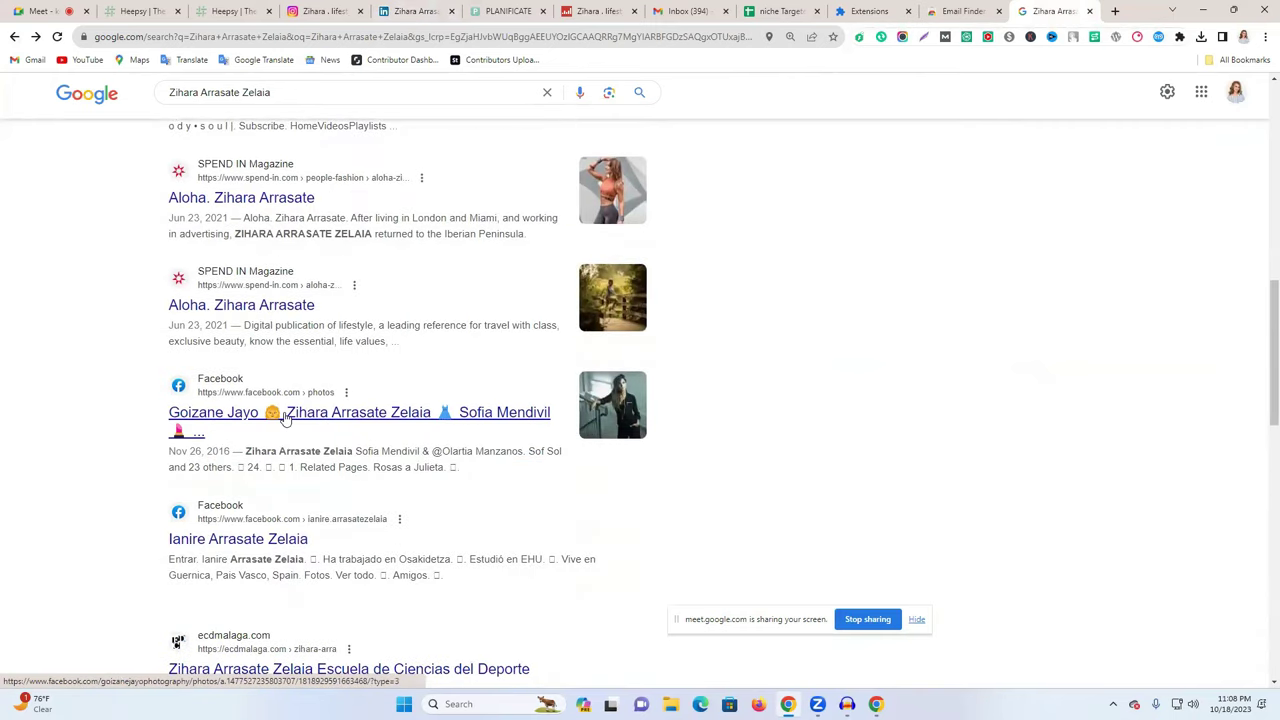
scroll(305, 440, "down", 2)
scroll(310, 447, "down", 2)
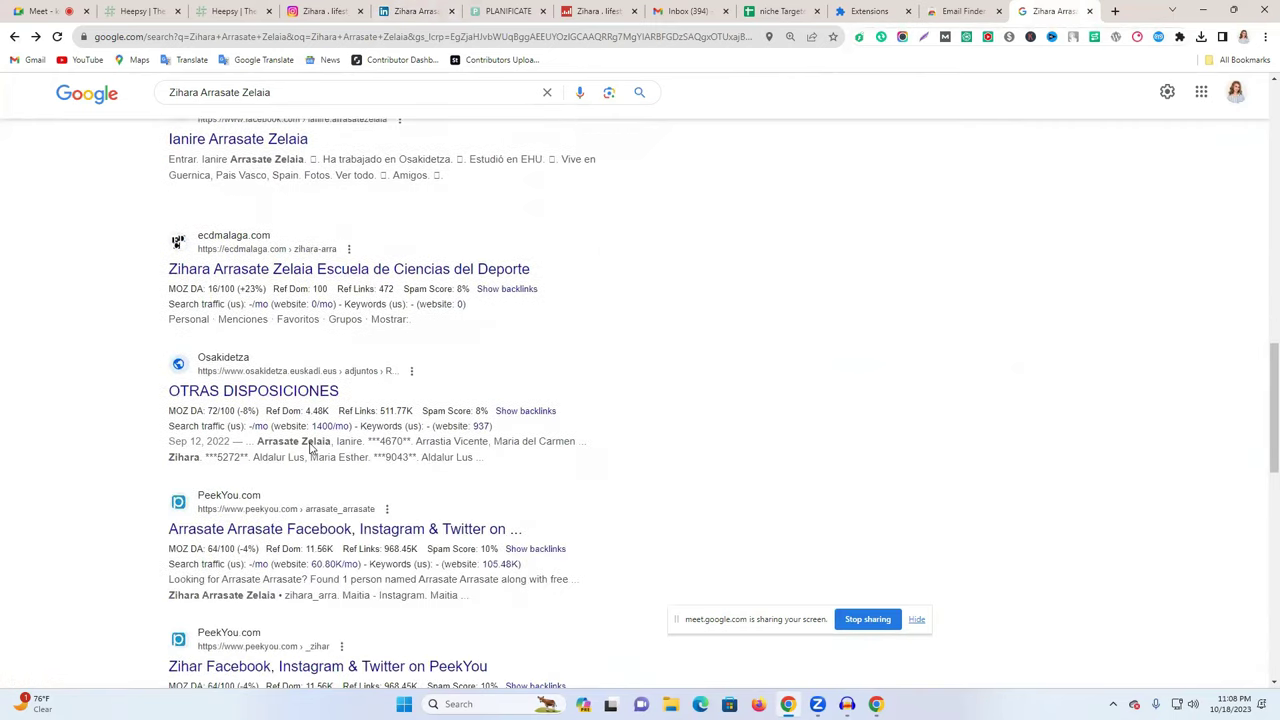
left_click(253, 401)
- Scroll that page and search it for 'email', then move to the Email Finder - GetProspect store page
scroll(265, 297, "up", 6)
scroll(400, 260, "down", 6)
scroll(326, 393, "down", 5)
scroll(326, 393, "down", 1)
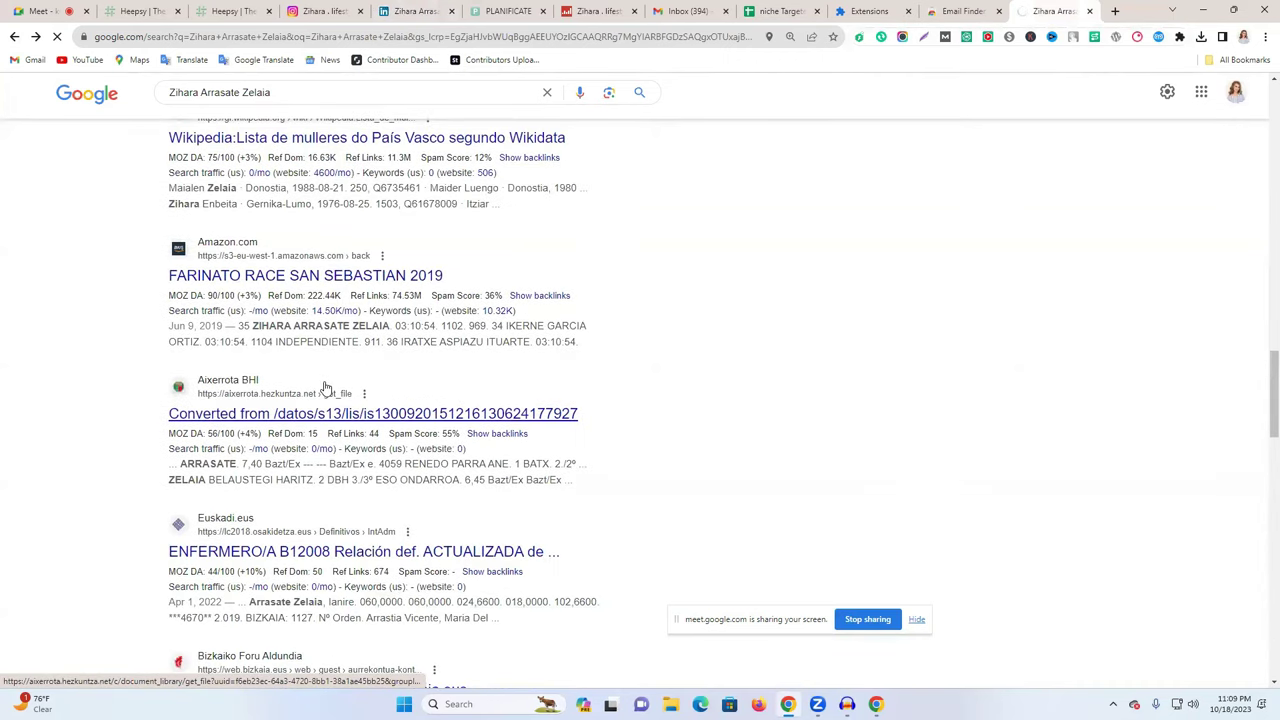
scroll(326, 388, "down", 2)
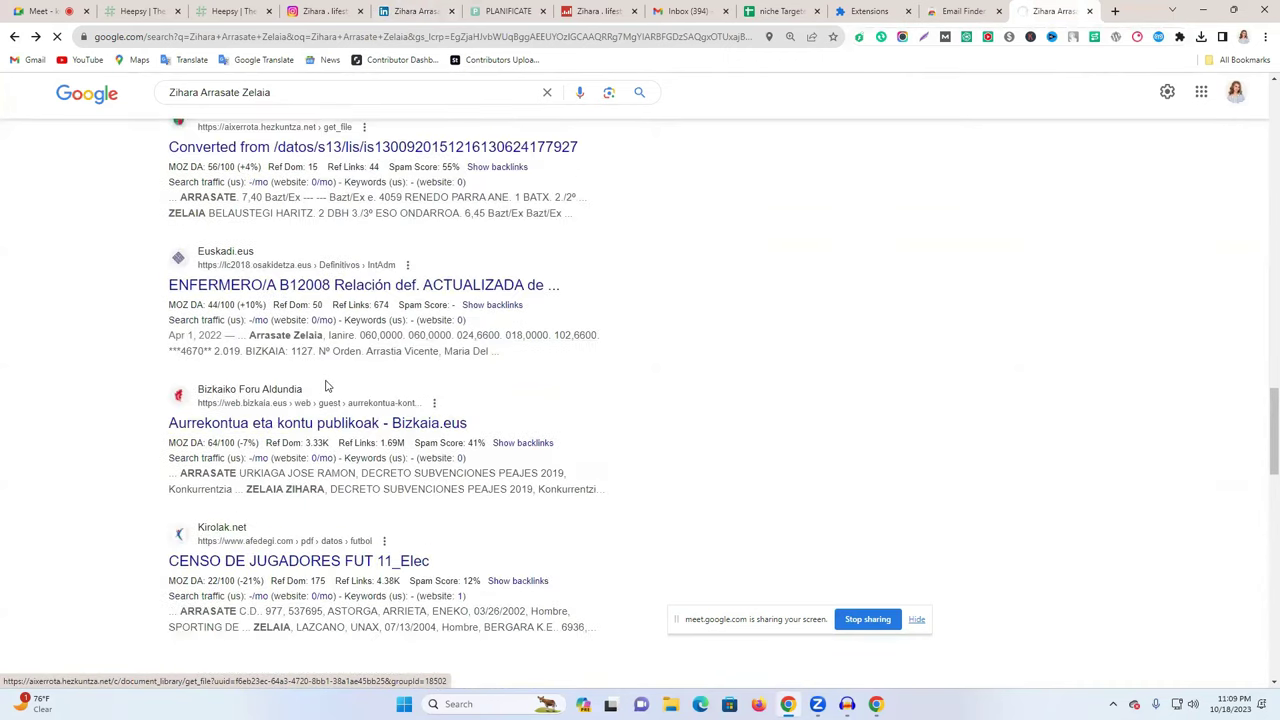
scroll(326, 386, "up", 10)
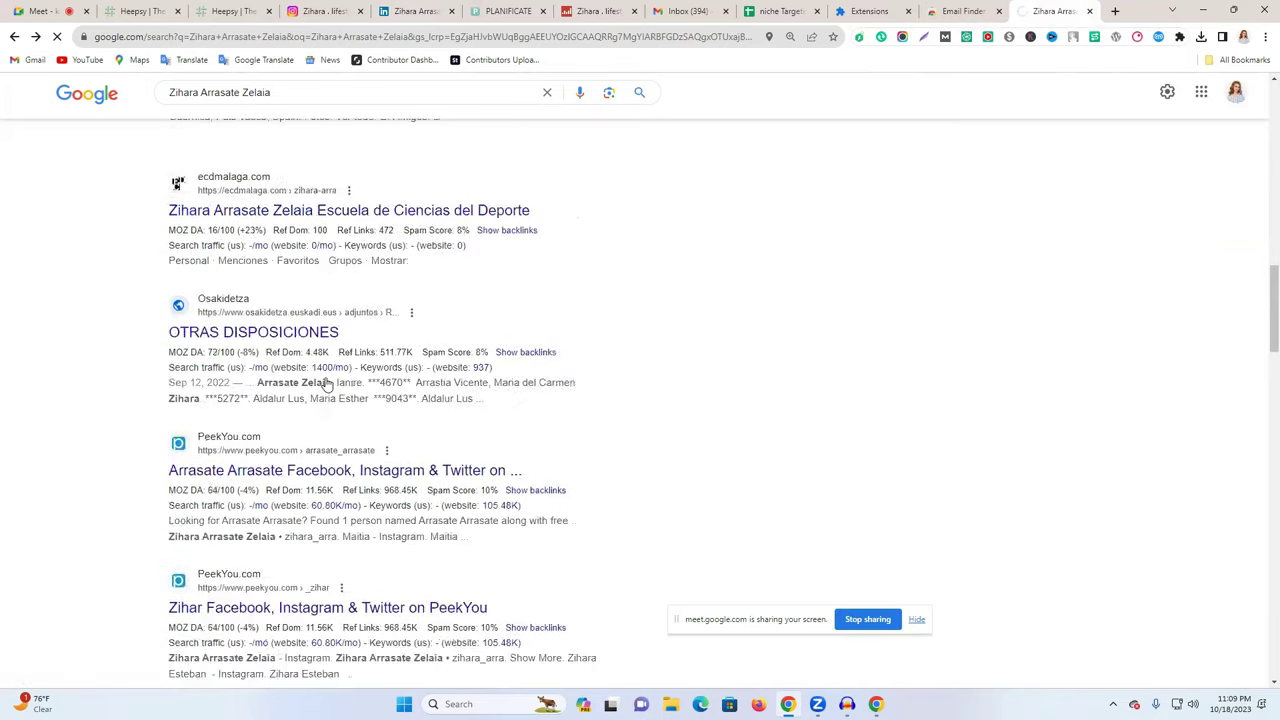
key("ctrl+f")
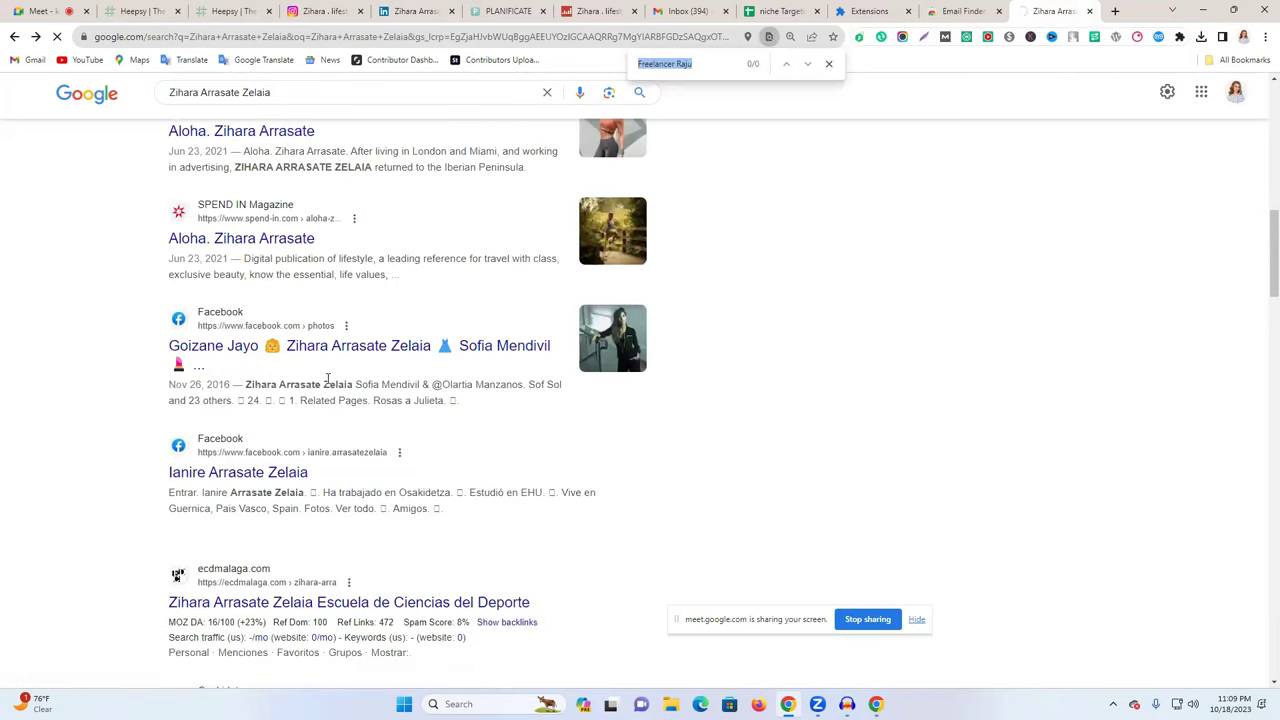
type("email")
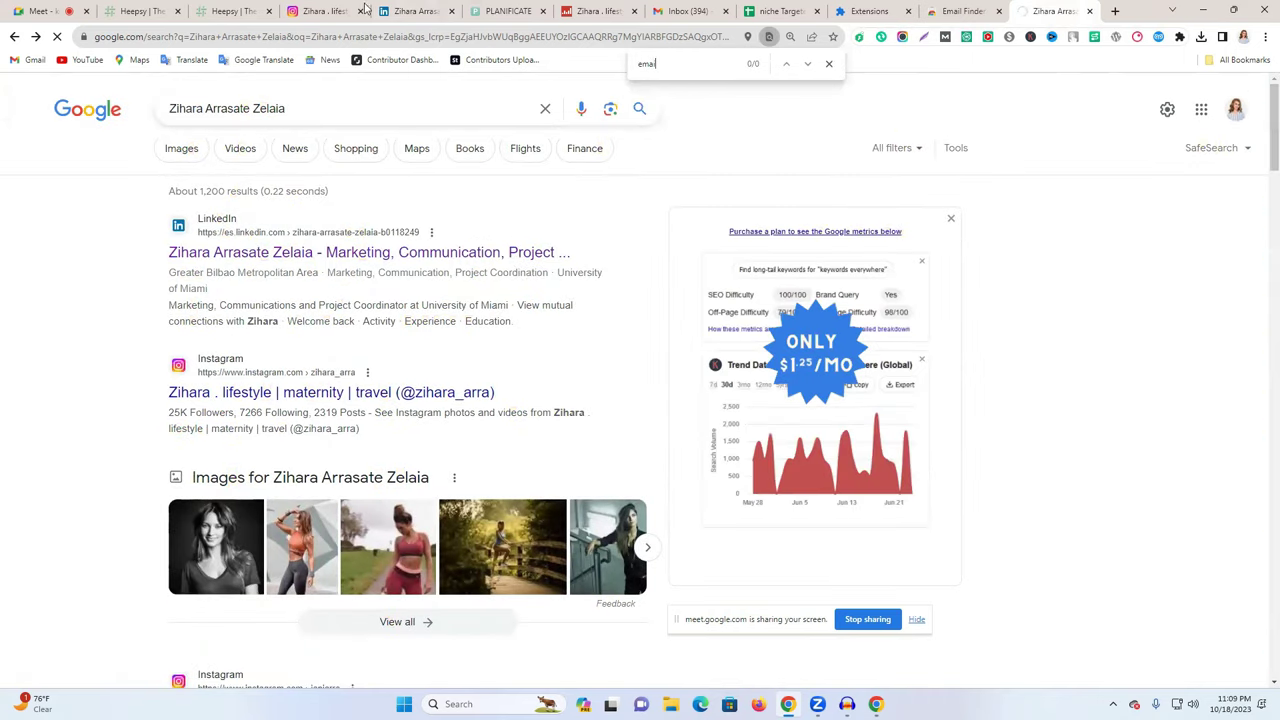
left_click(985, 10)
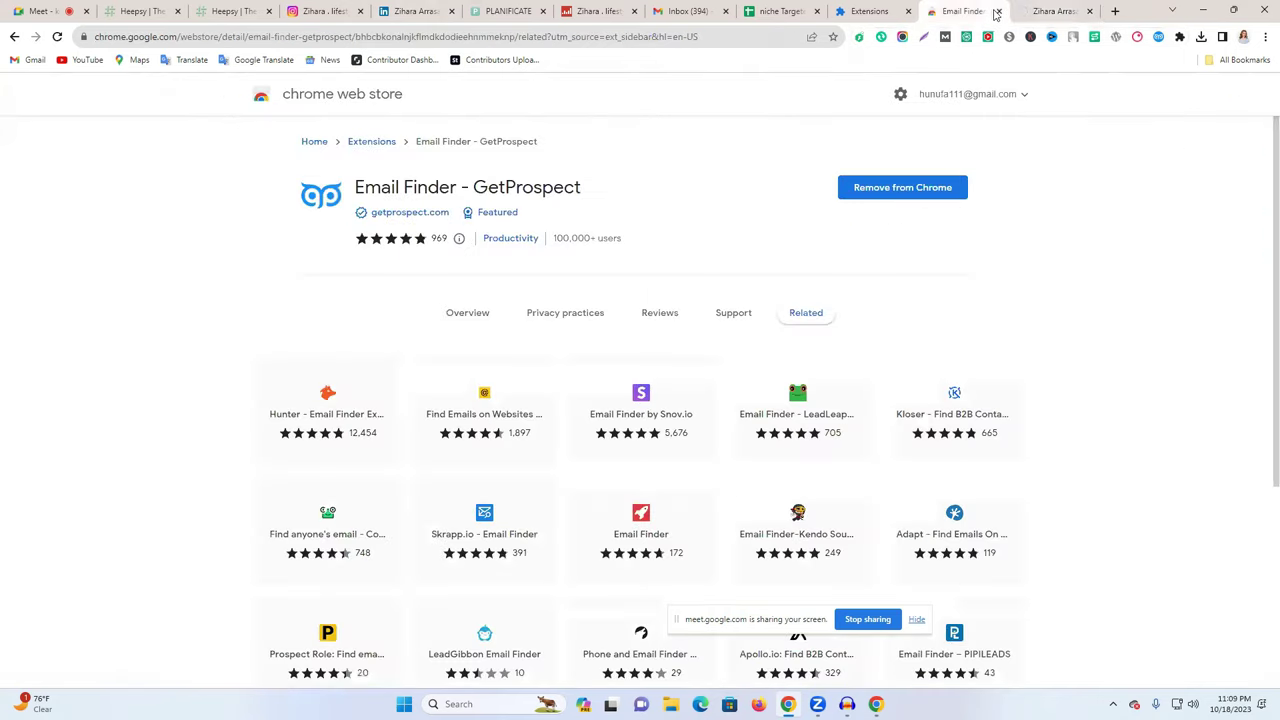
- Close the Email Finder store page and cycle through the open tabs
left_click(997, 11)
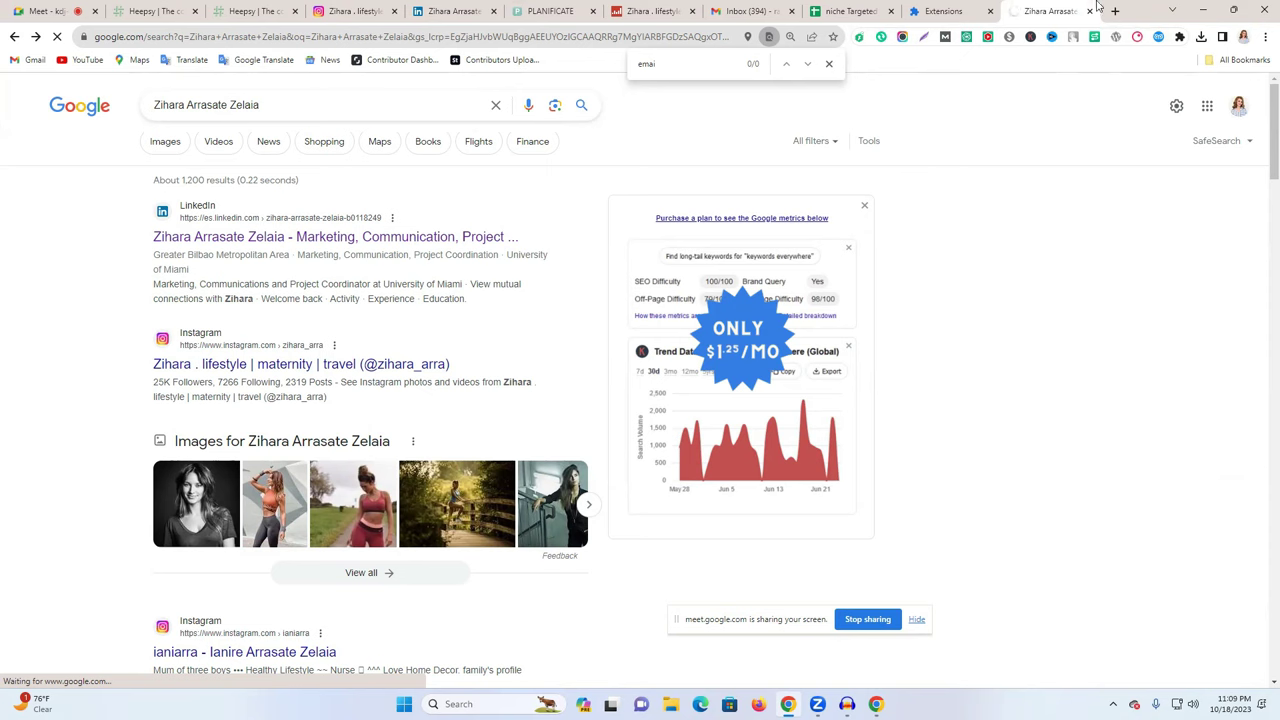
left_click(940, 11)
key("ctrl+Tab")
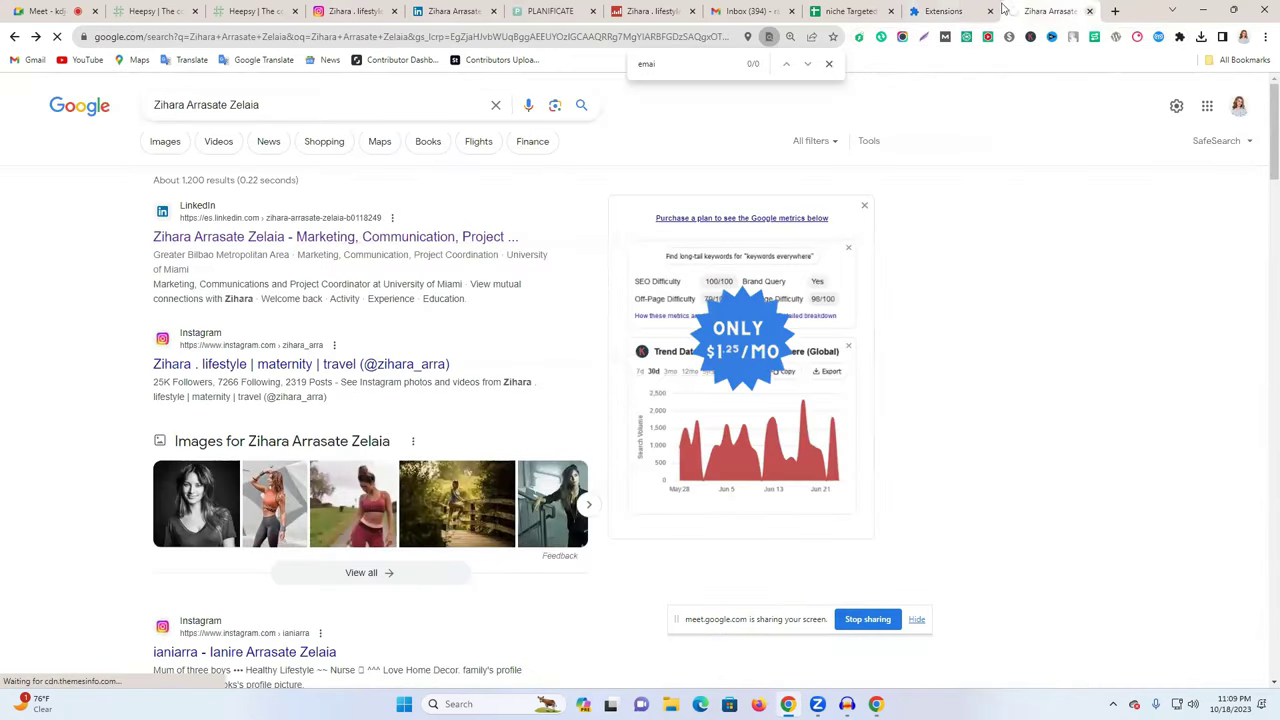
left_click(955, 11)
left_click(850, 11)
left_click(771, 8)
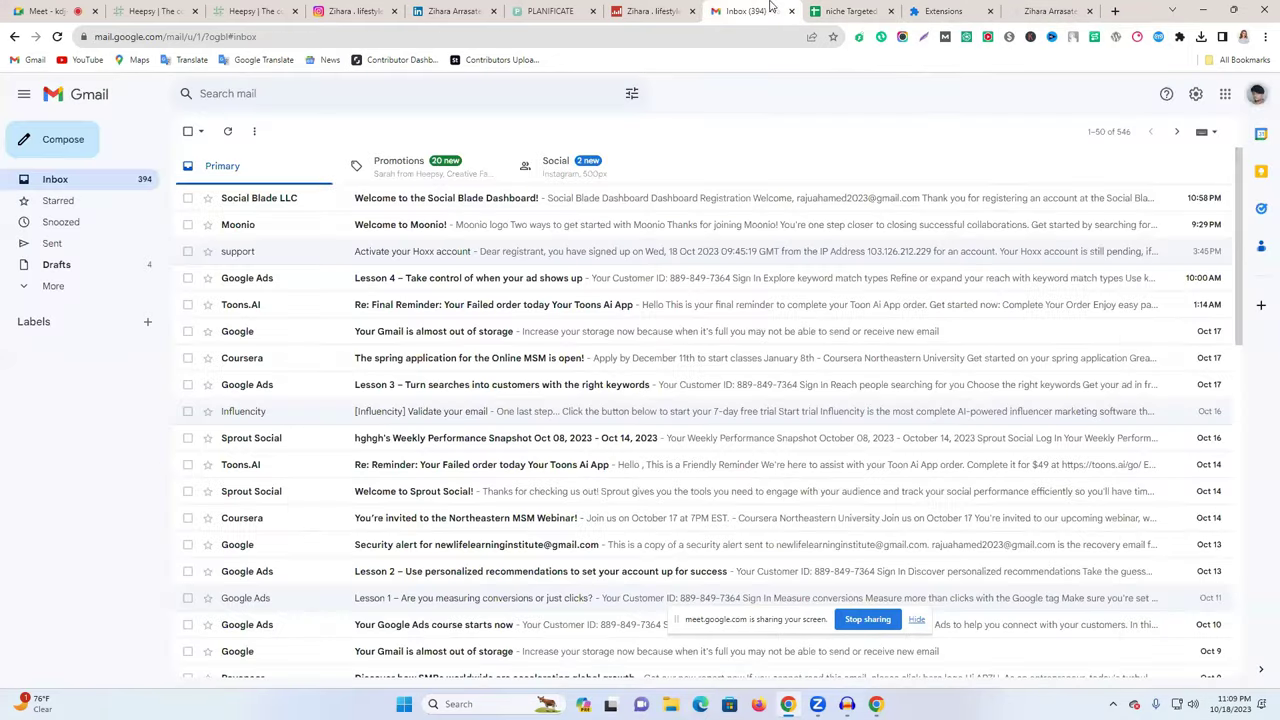
left_click(634, 6)
key("ctrl+9")
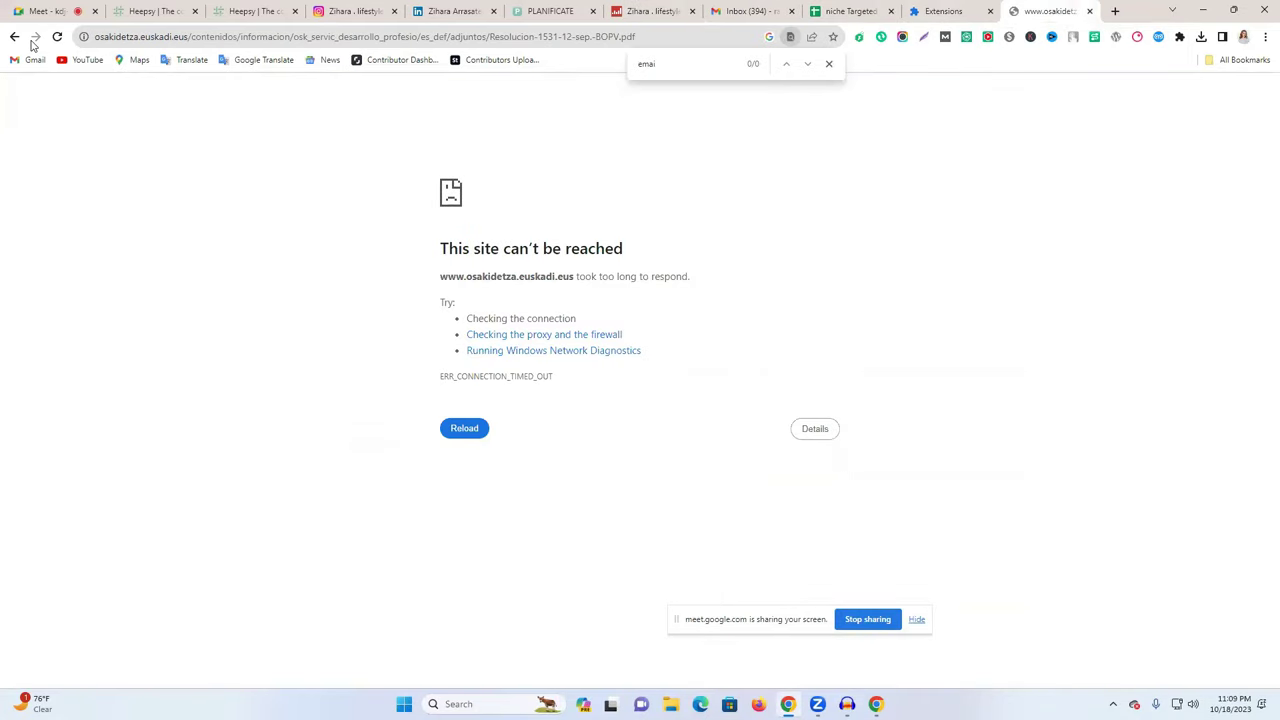
- Close the Google results tab and return to her LinkedIn profile
left_click(14, 37)
key("ctrl+w")
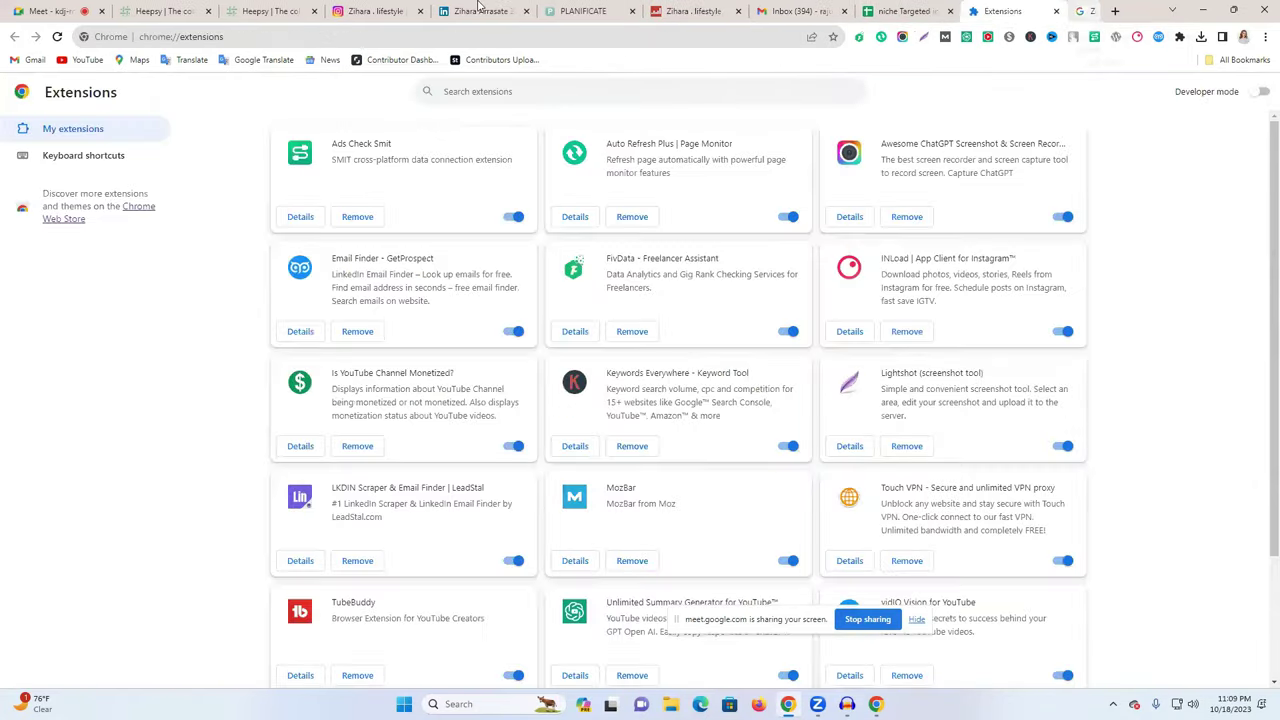
key("ctrl+5")
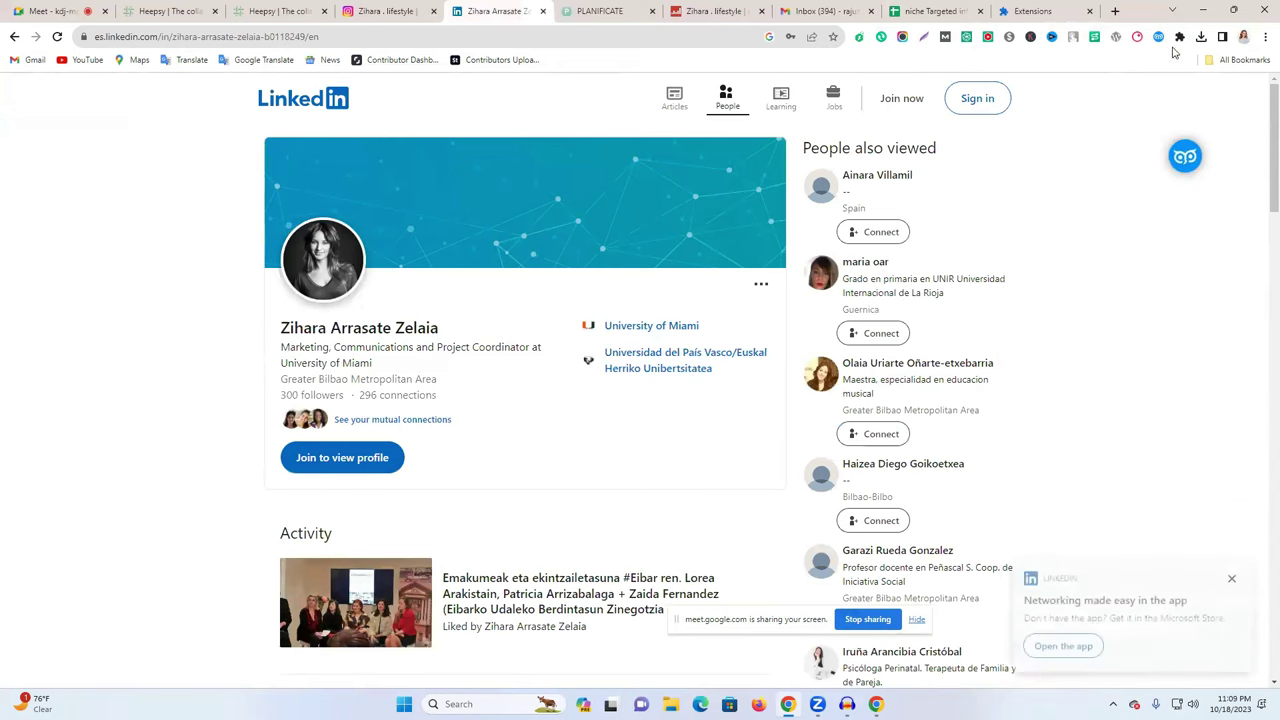
- Look through the installed extensions list, then close it and the GetProspect panel
left_click(1178, 37)
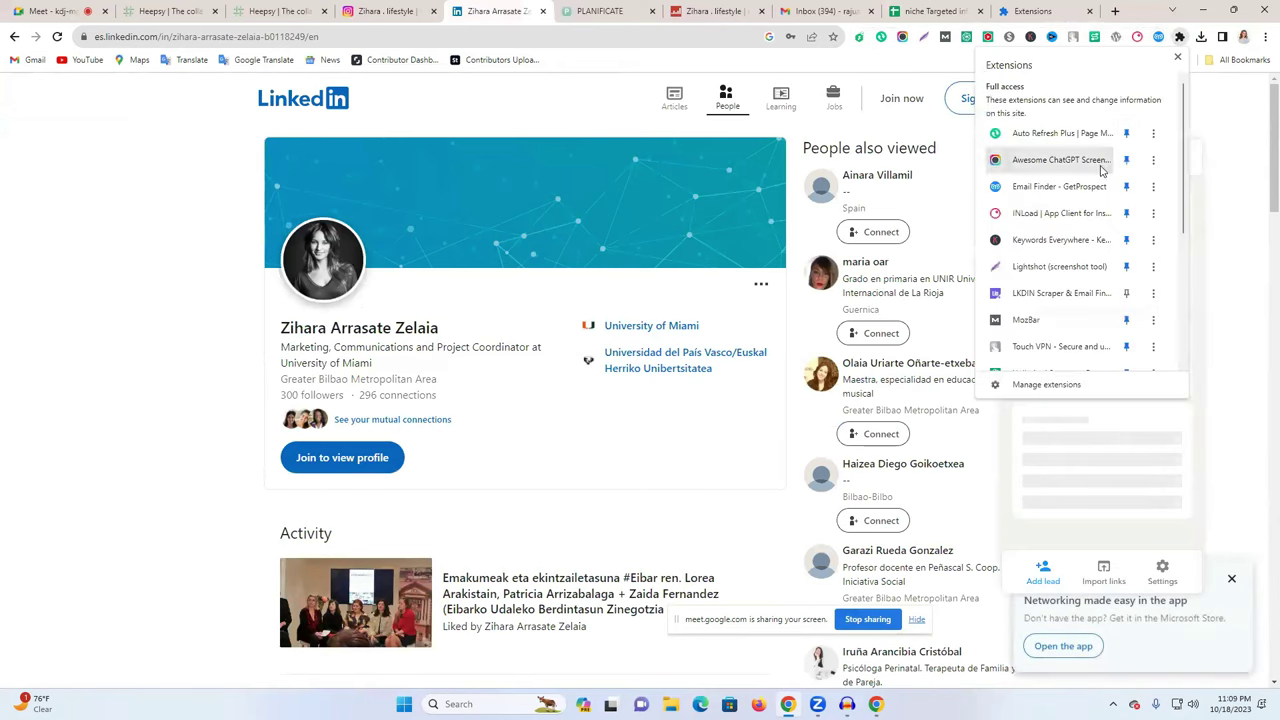
scroll(1107, 333, "down", 3)
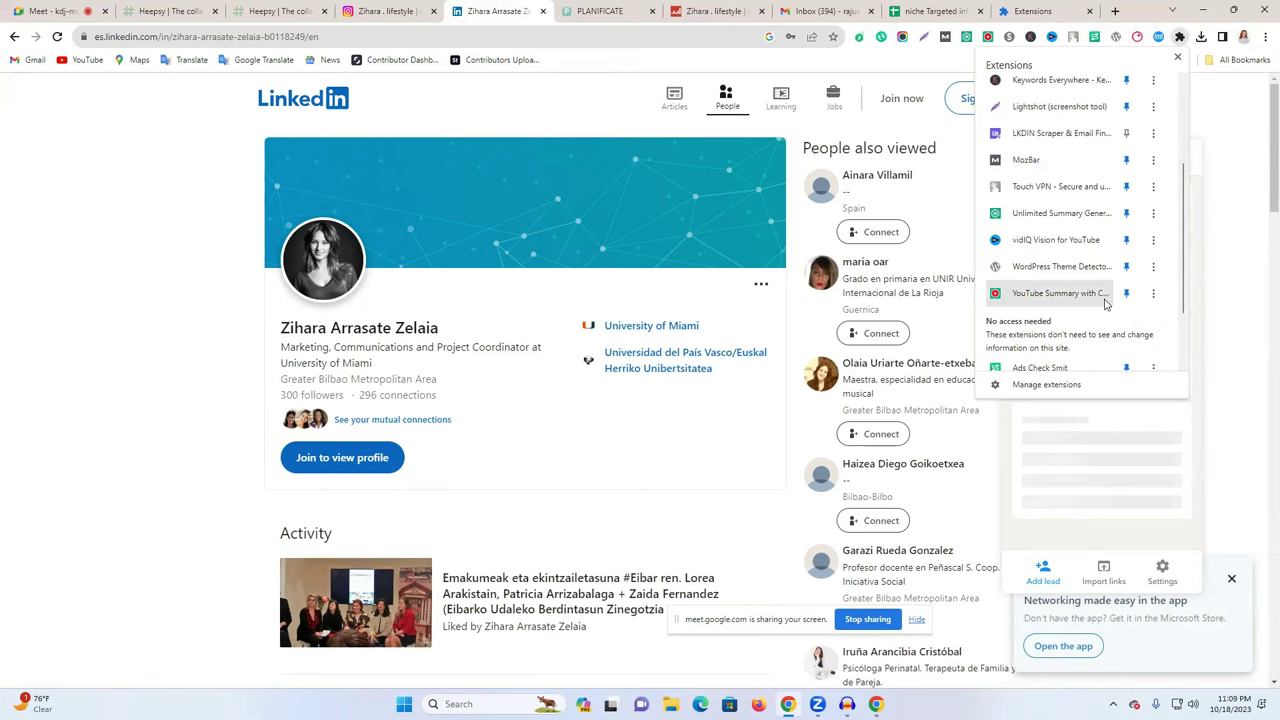
scroll(1090, 290, "down", 2)
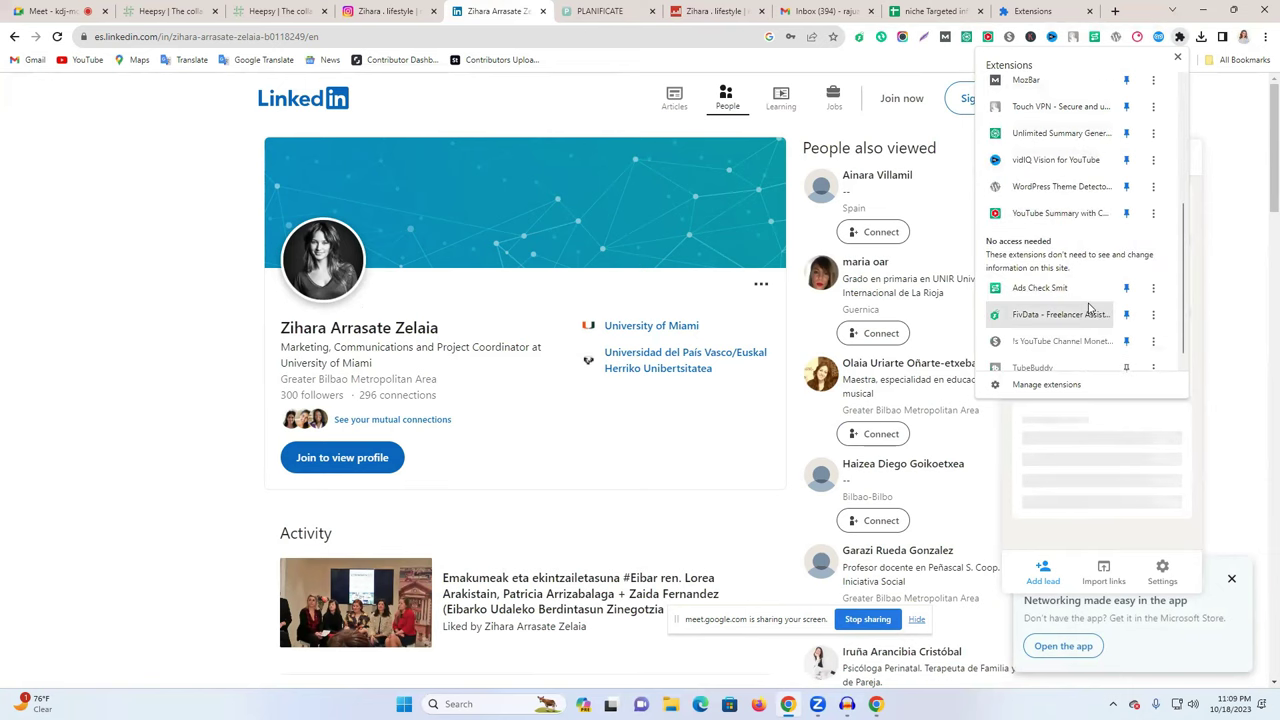
scroll(1090, 262, "down", 1)
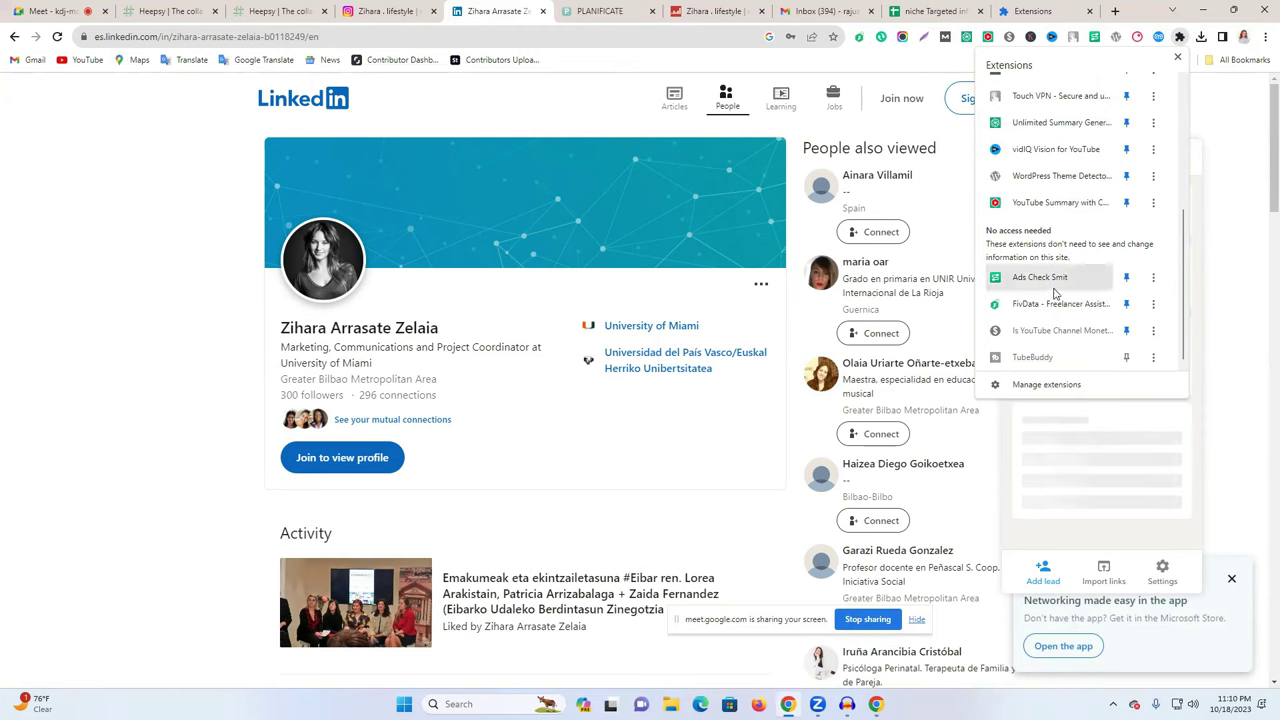
scroll(1093, 322, "up", 3)
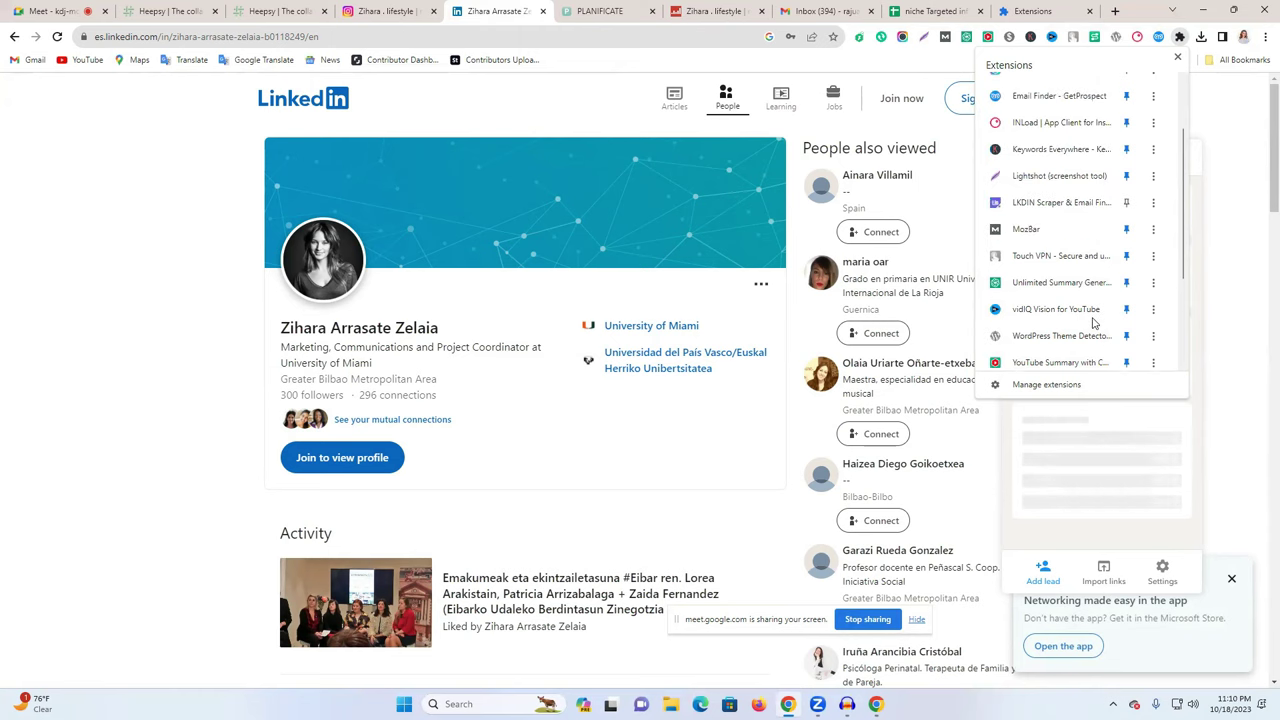
scroll(1063, 142, "up", 2)
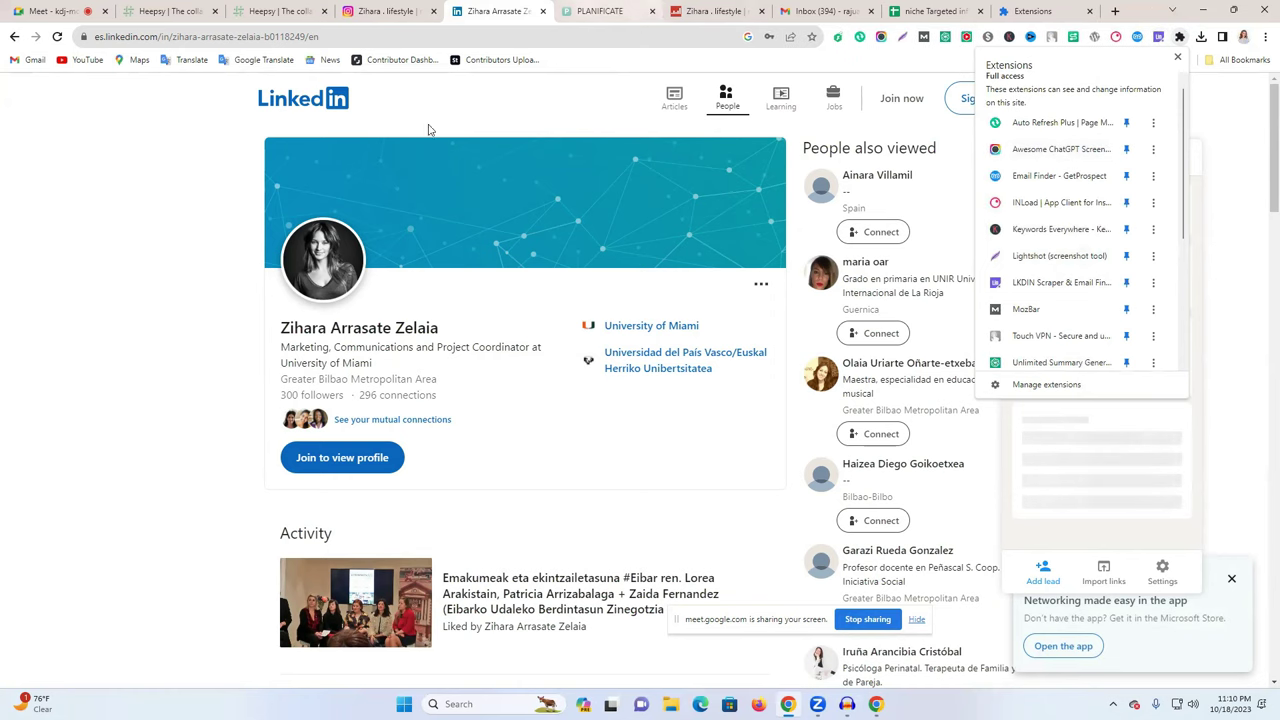
left_click(56, 40)
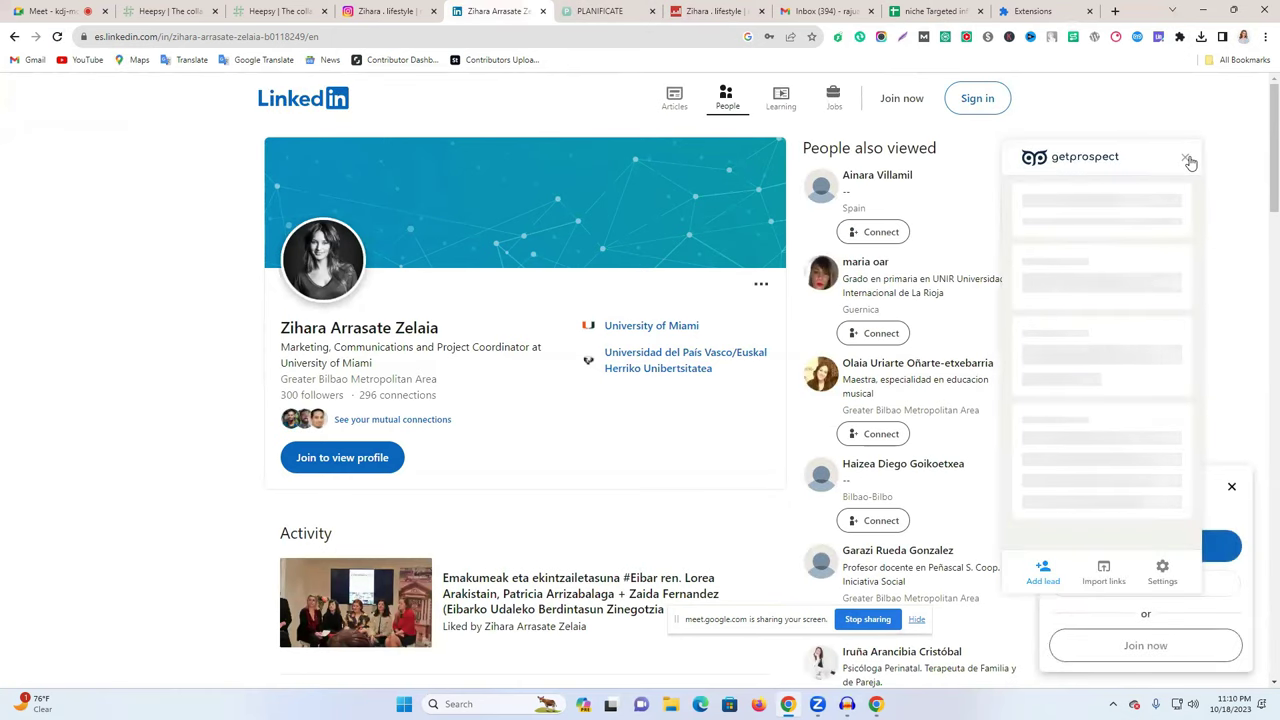
left_click(1188, 160)
- Launch the LeadStal LinkedIn Scraper extension and scroll through its guide page
left_click(1157, 37)
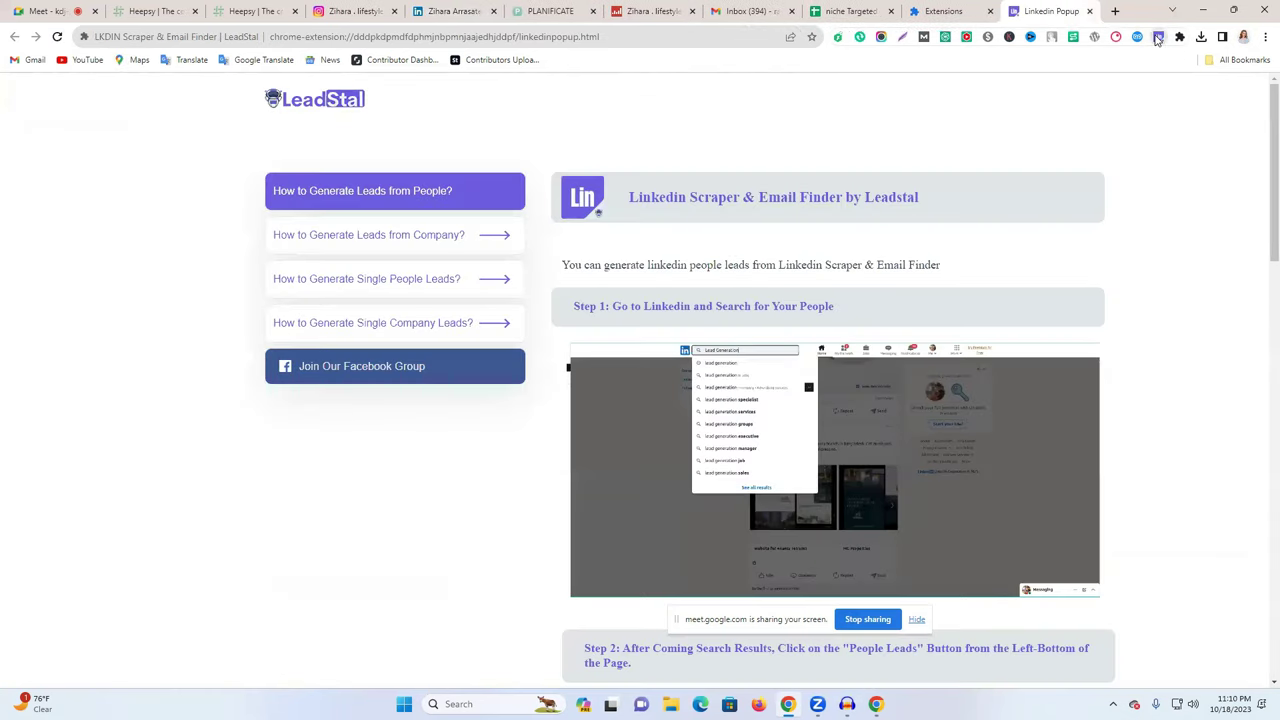
scroll(836, 312, "down", 3)
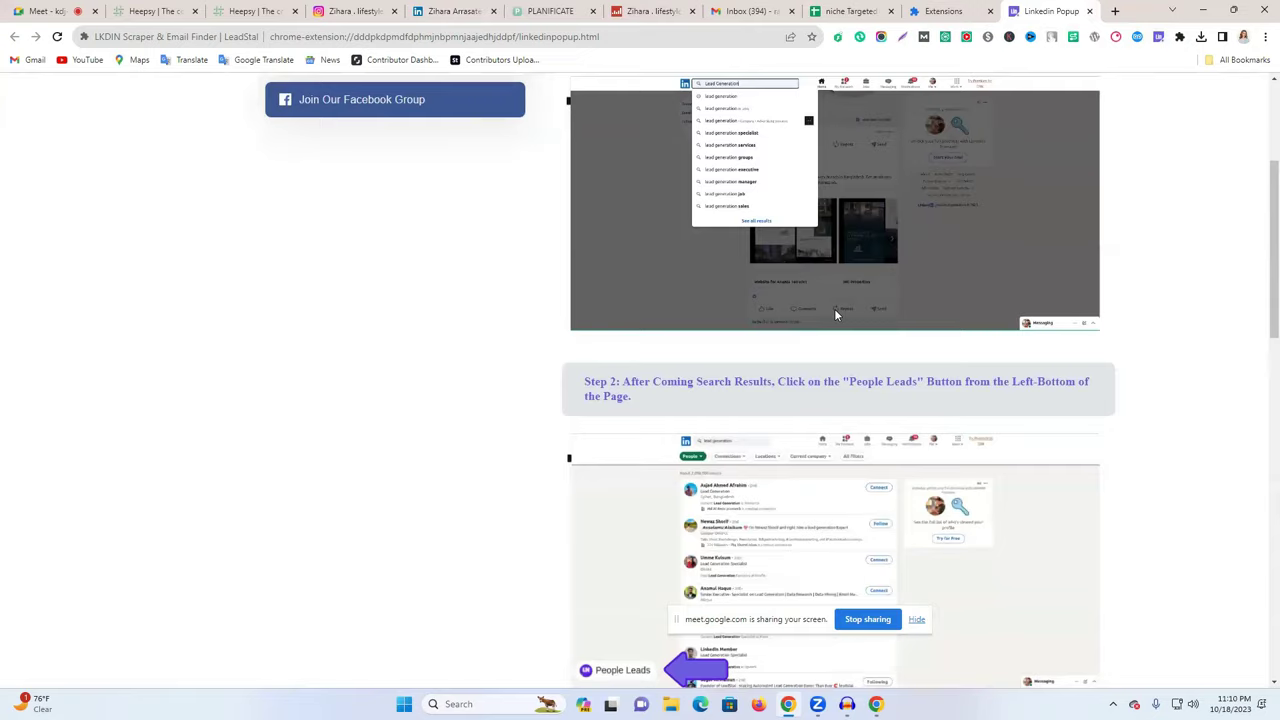
scroll(836, 314, "down", 3)
scroll(452, 395, "up", 3)
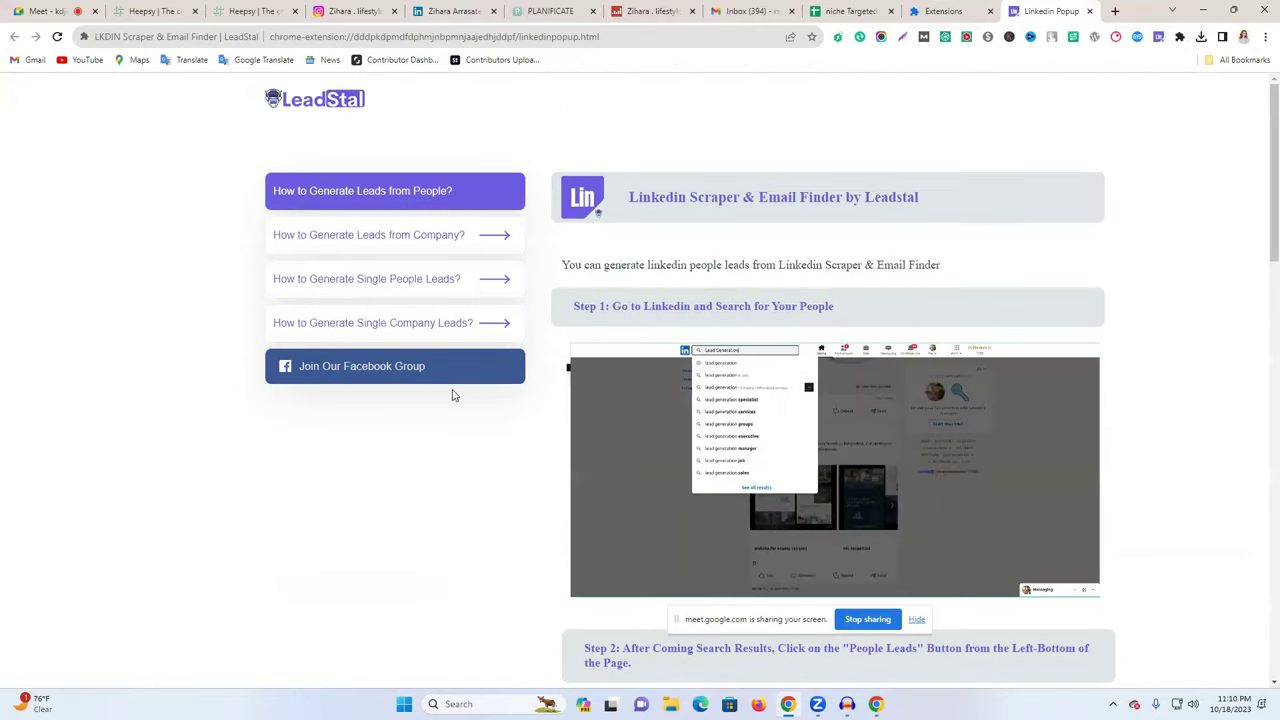
- Close the guide and extensions tabs, try copying the hidden email on Heepsy, then relaunch LeadStal
left_click(1087, 12)
left_click(1087, 12)
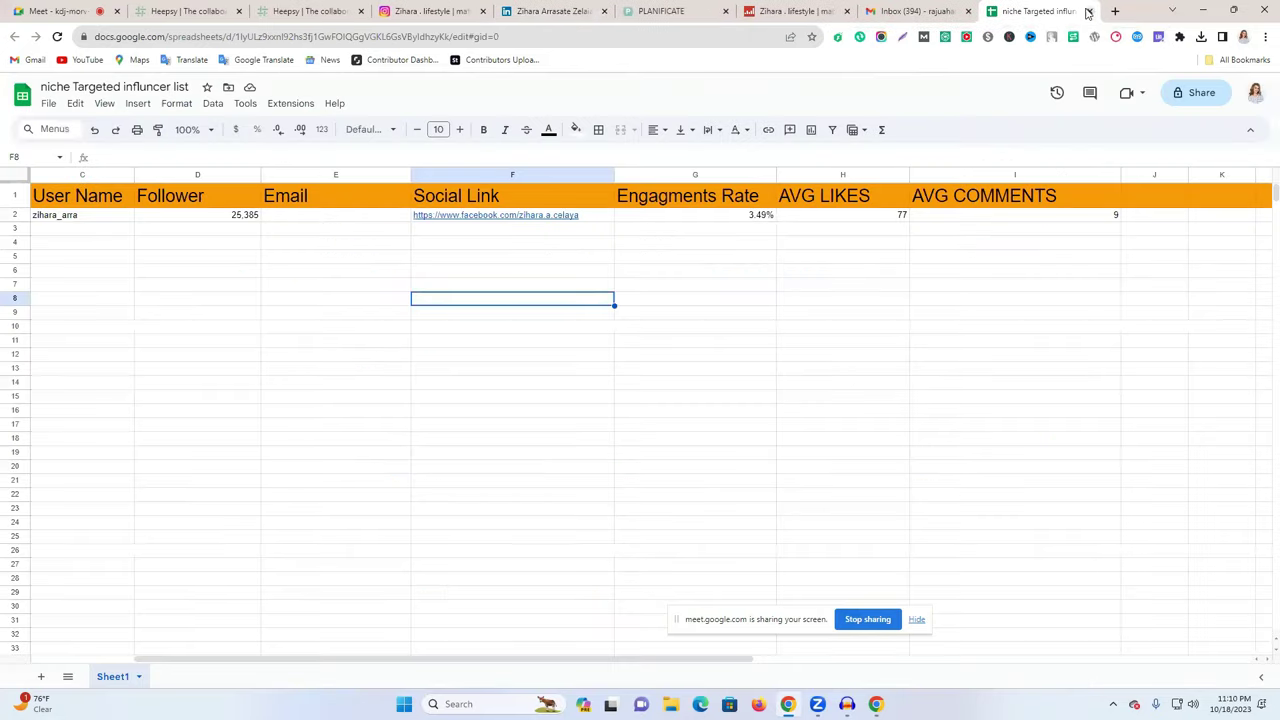
left_click(474, 9)
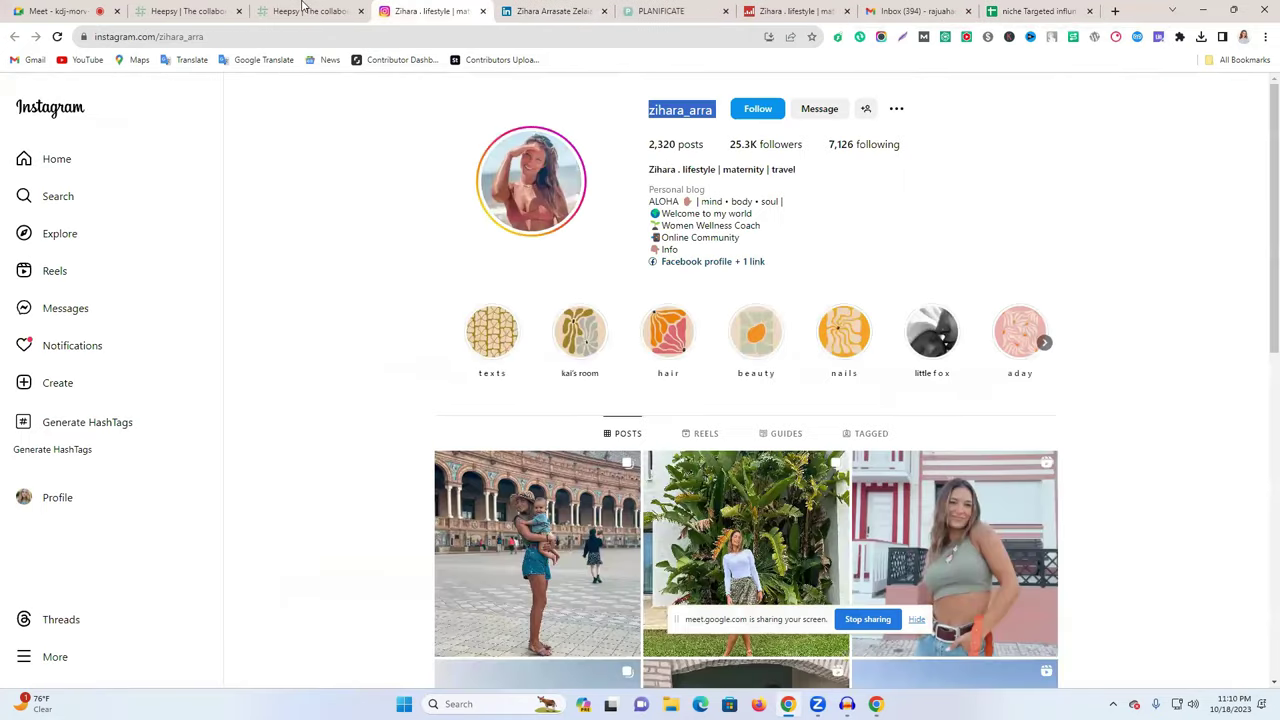
left_click(303, 9)
scroll(559, 523, "down", 1)
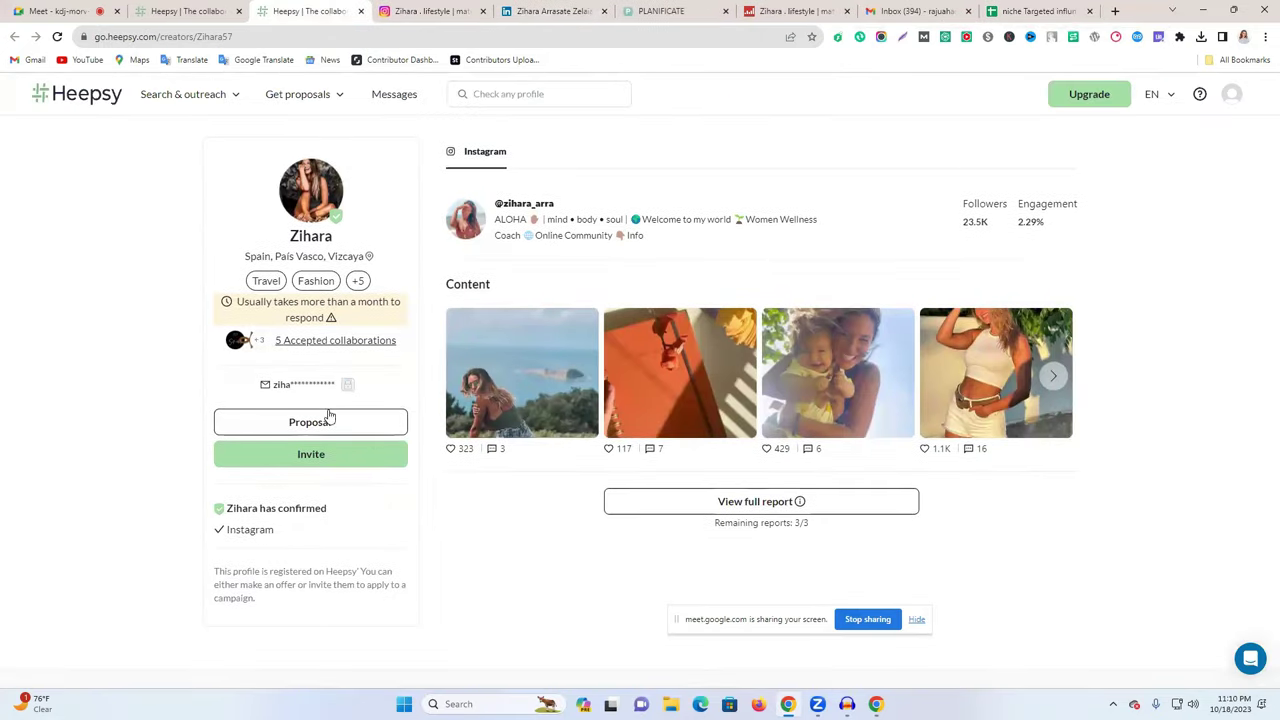
left_click(348, 387)
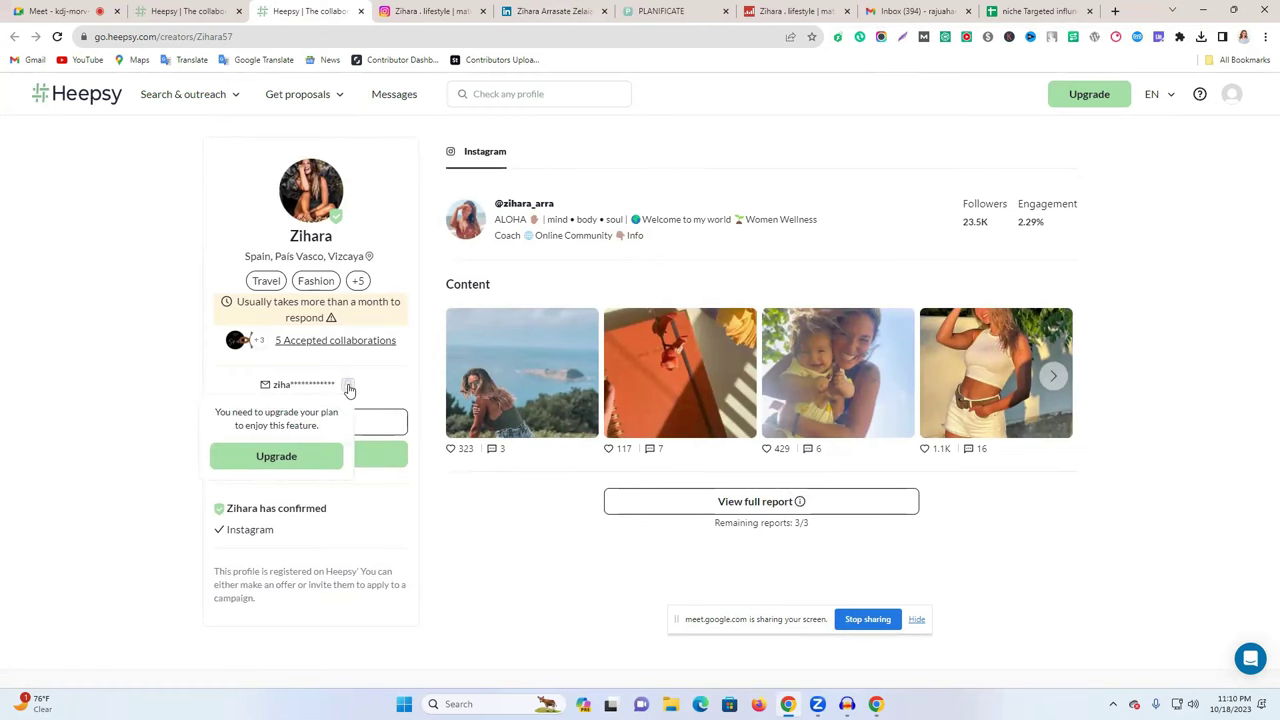
left_click(1158, 37)
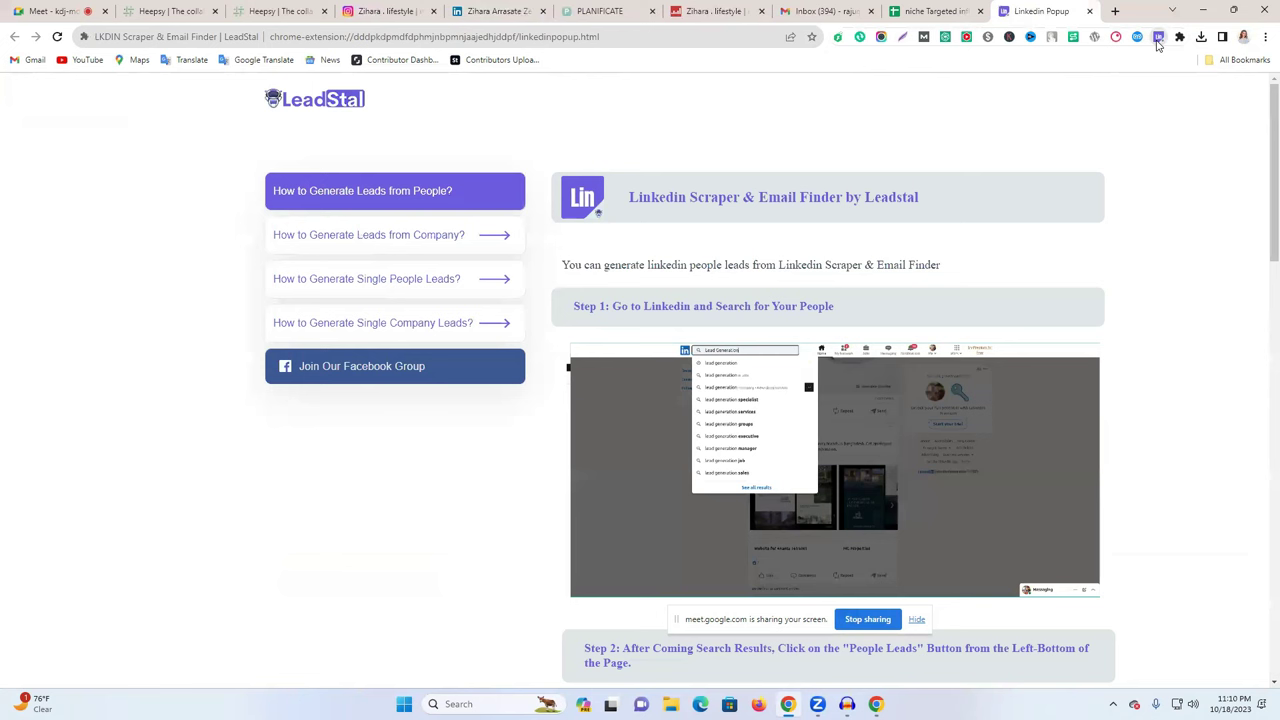
- Close the LeadStal guide and start GetProspect's quick demo from the Heepsy creator page
left_click(1090, 12)
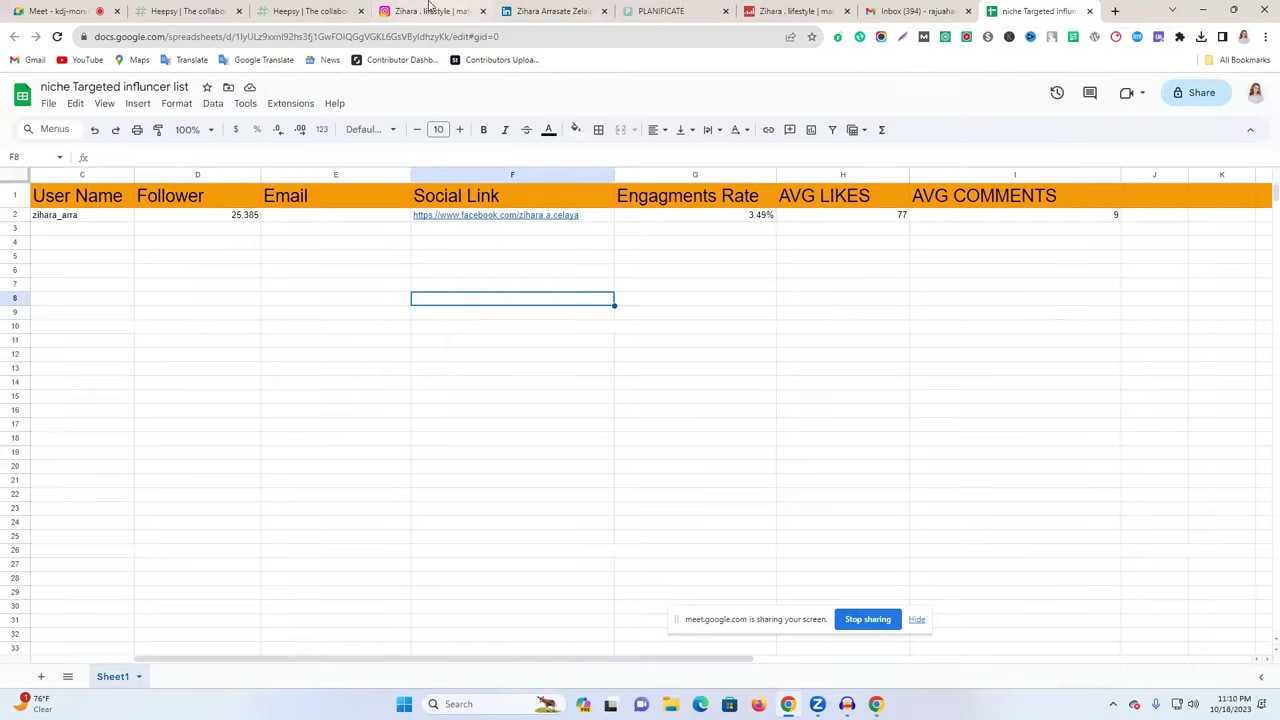
left_click(420, 10)
left_click(307, 9)
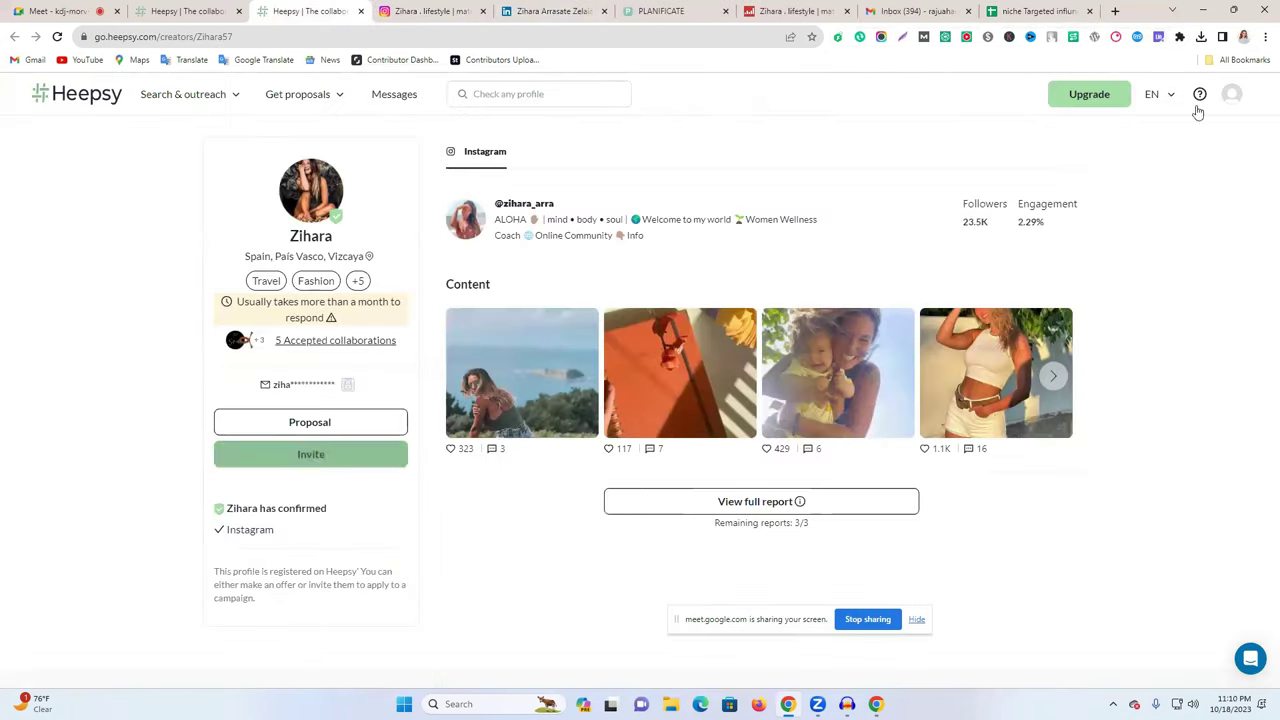
left_click(1137, 37)
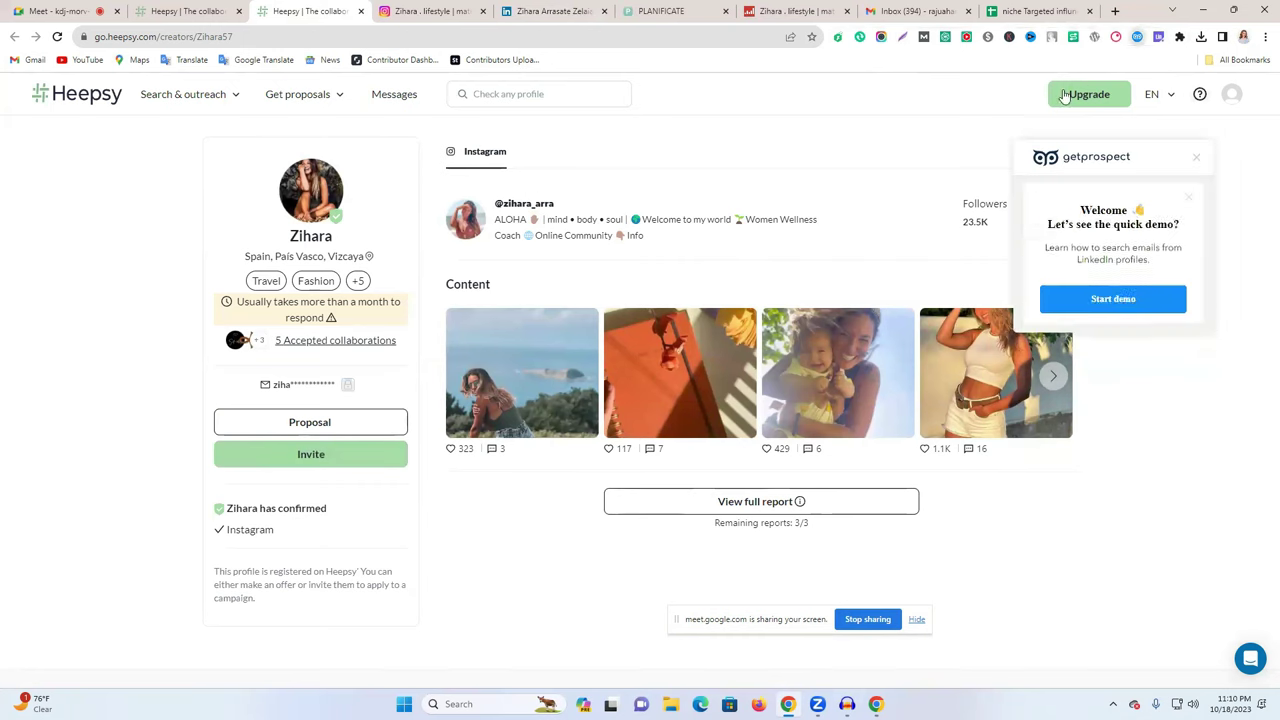
left_click(1116, 306)
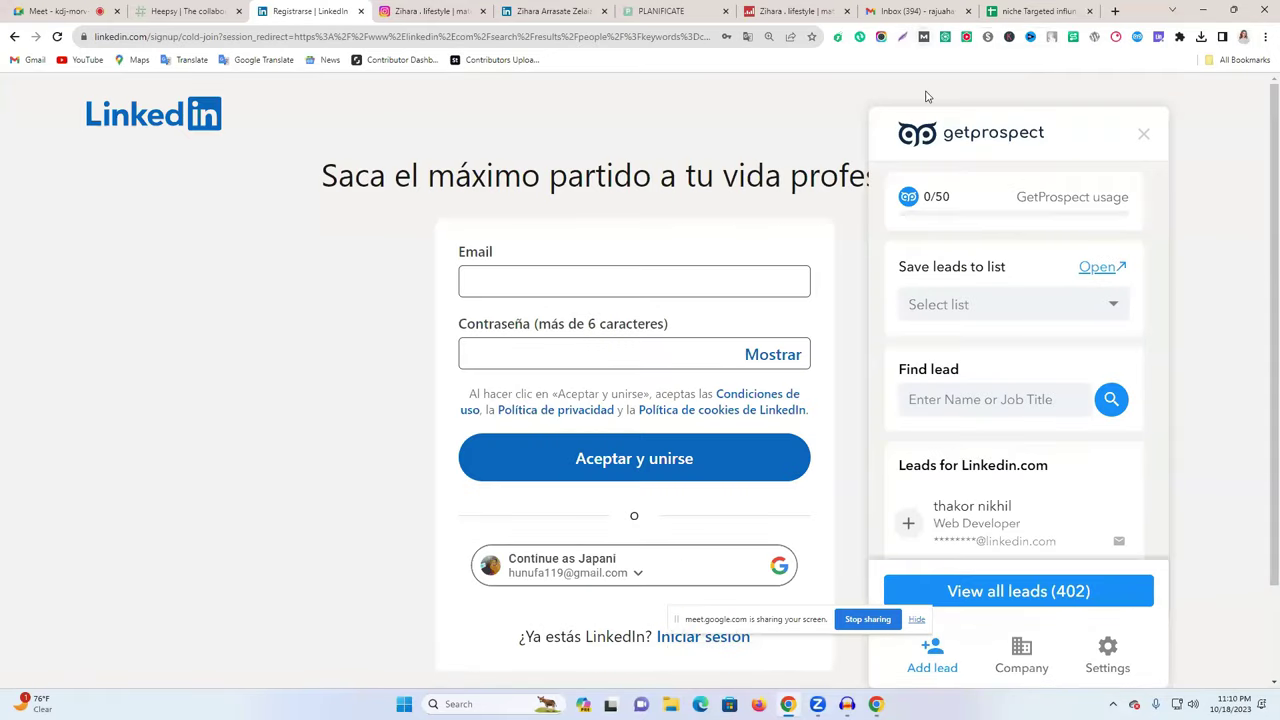
- Scroll through GetProspect's 402 demo leads, then return to the Heepsy Fitness results (348 left)
scroll(1017, 426, "down", 2)
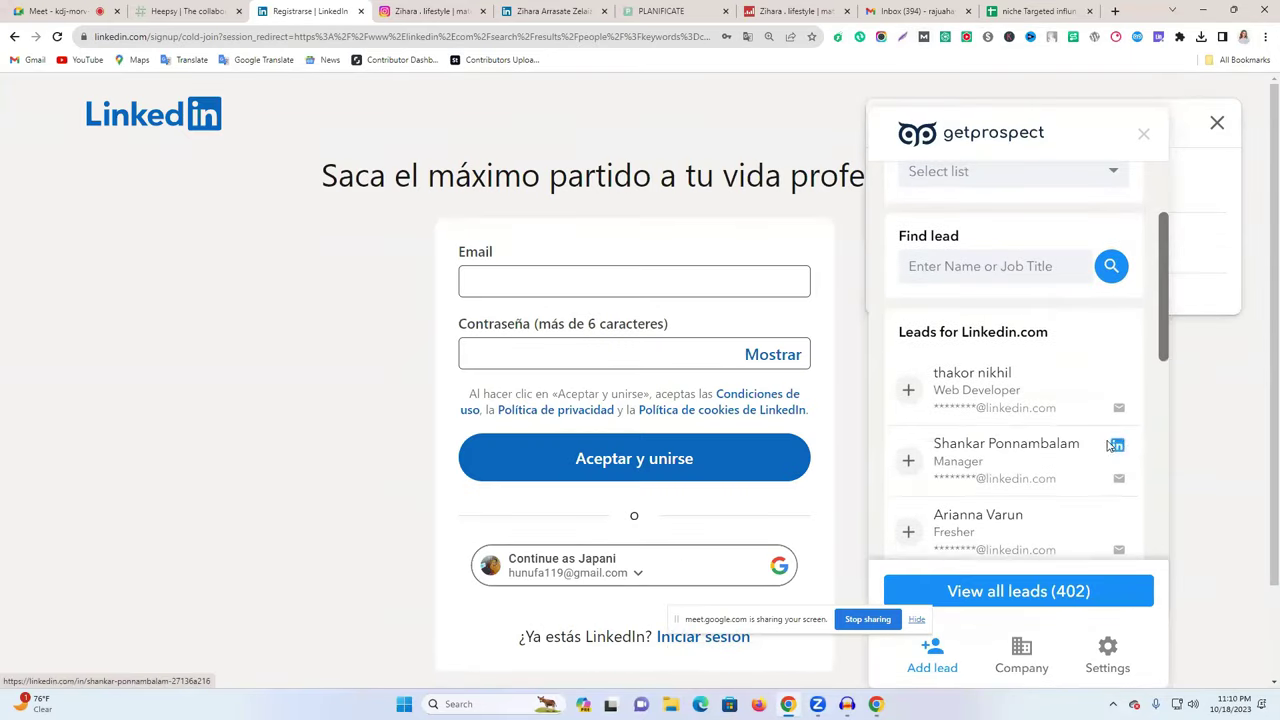
scroll(1004, 420, "down", 5)
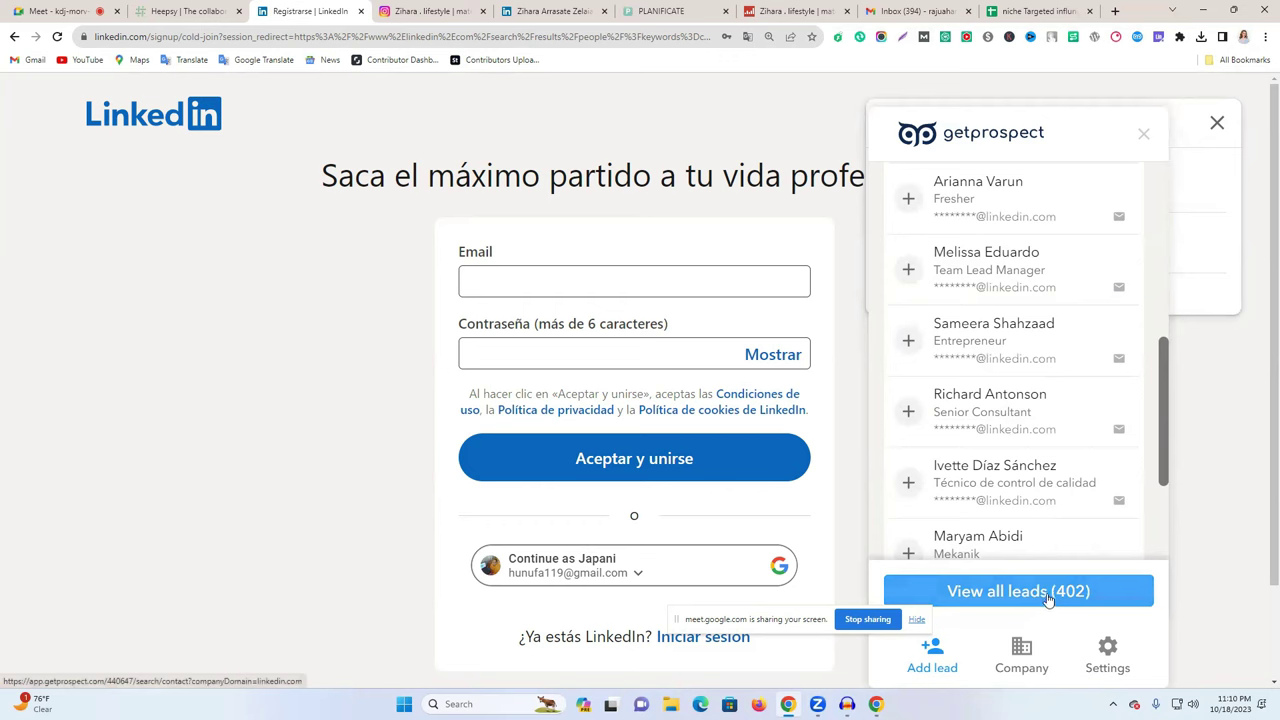
scroll(1040, 368, "up", 7)
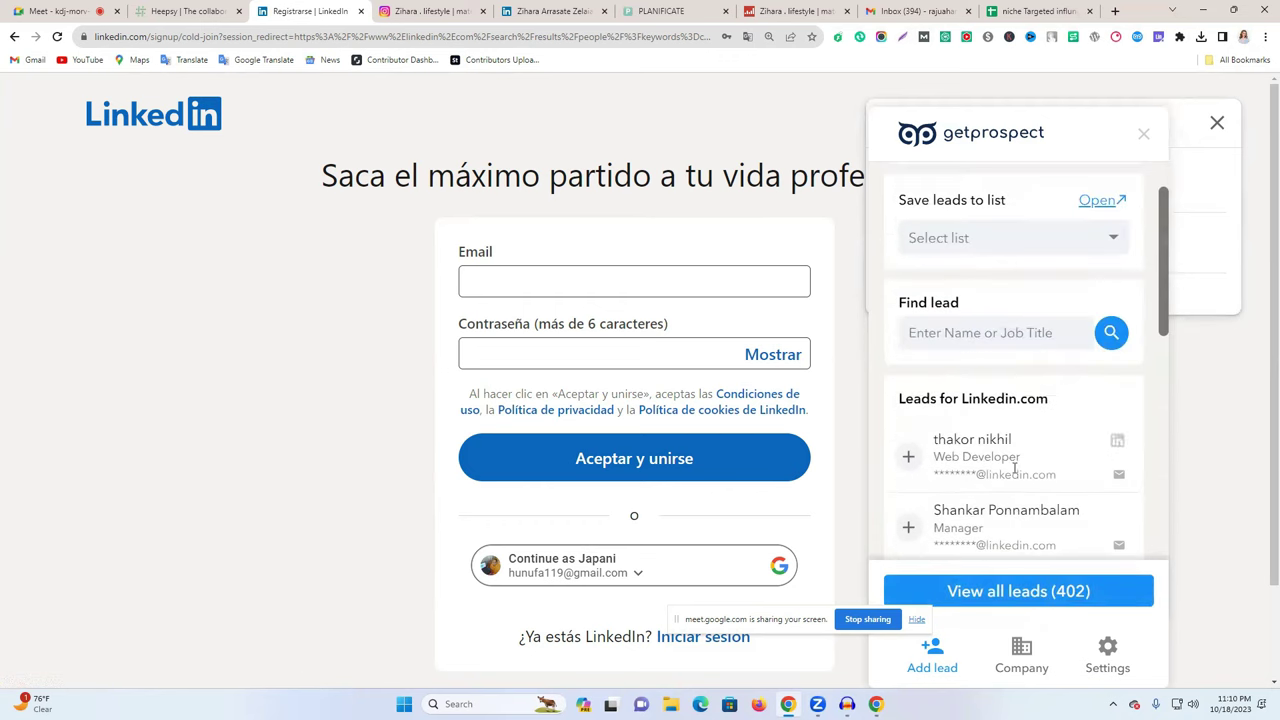
left_click(207, 9)
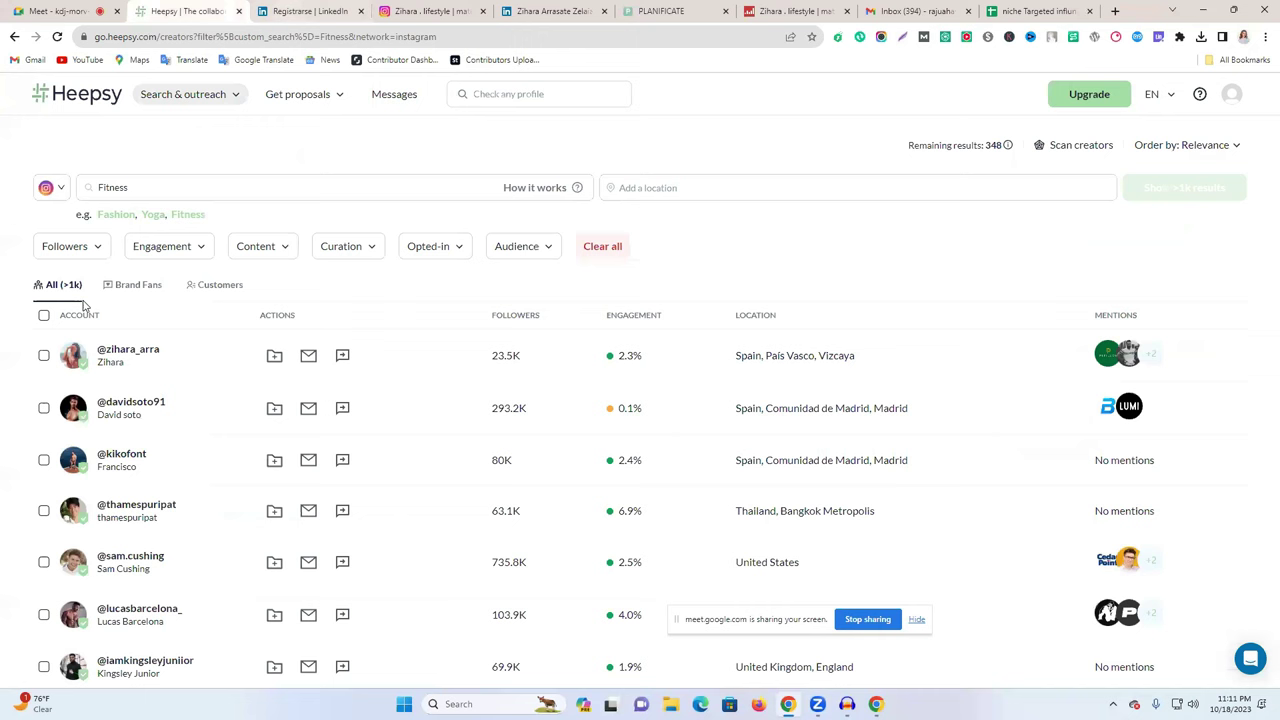
- Open the second Fitness creator's Heepsy profile in the background and select Email cell E2 in the spreadsheet
right_click(113, 402)
left_click(174, 414)
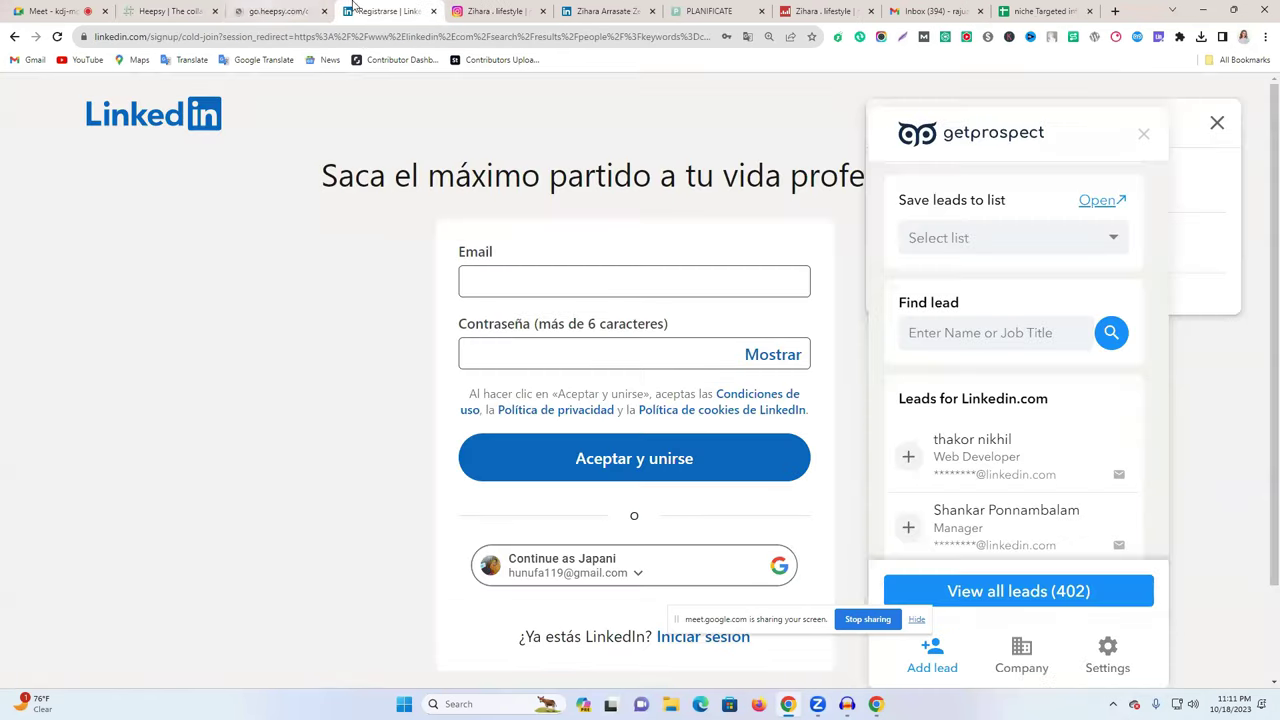
left_click(390, 11)
left_click(700, 10)
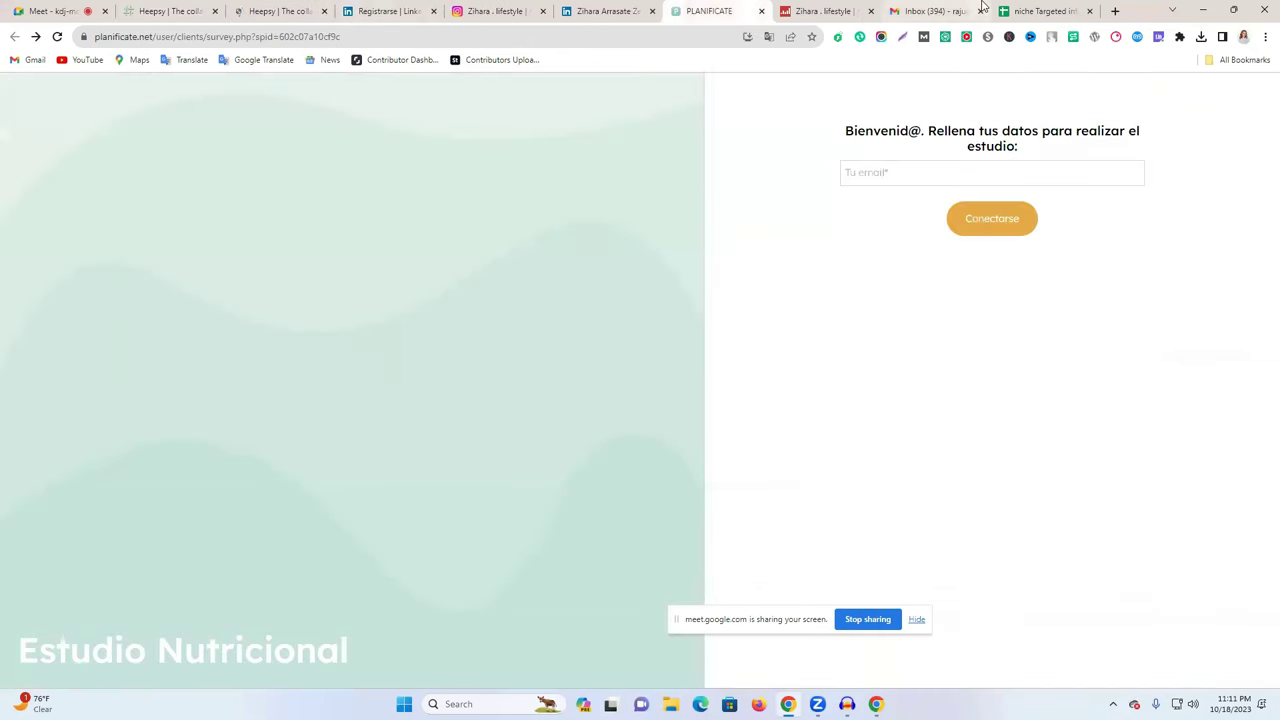
left_click(932, 11)
key("ctrl+Tab")
left_click(272, 219)
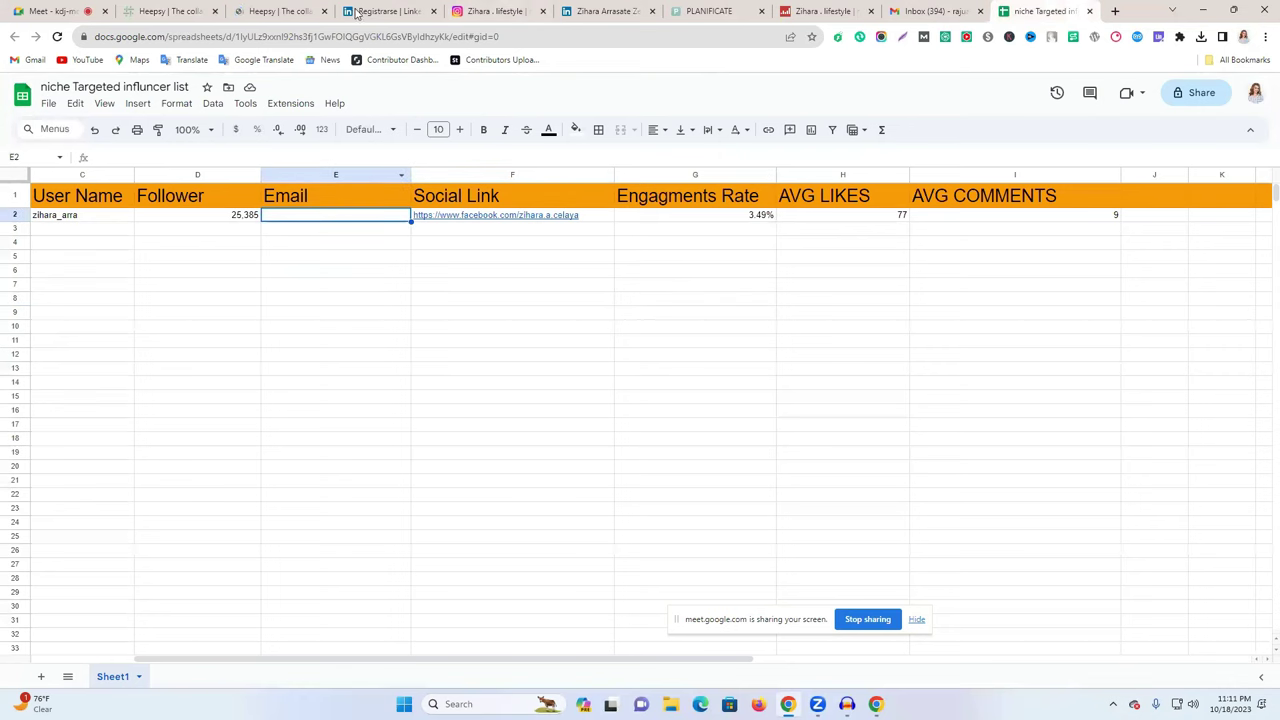
- On the second creator's Heepsy profile (293.2K followers), open his Instagram handle in a new tab
left_click(295, 11)
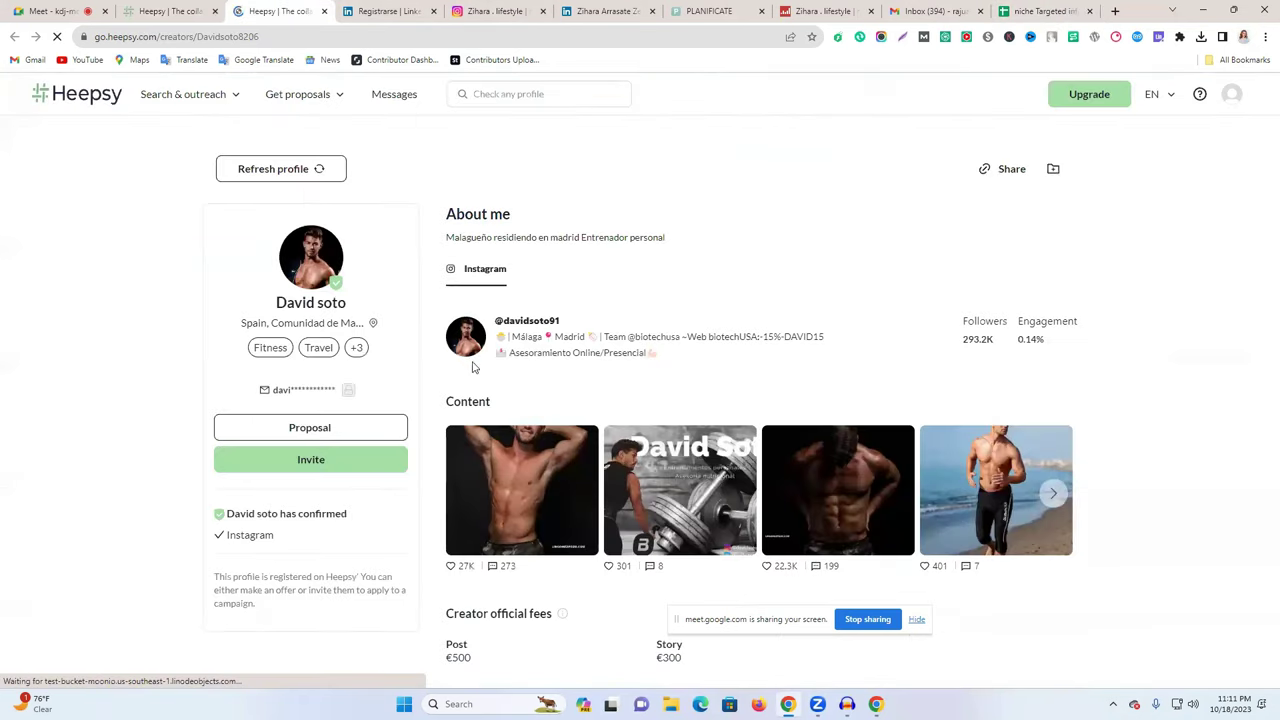
left_click(380, 11)
left_click(305, 9)
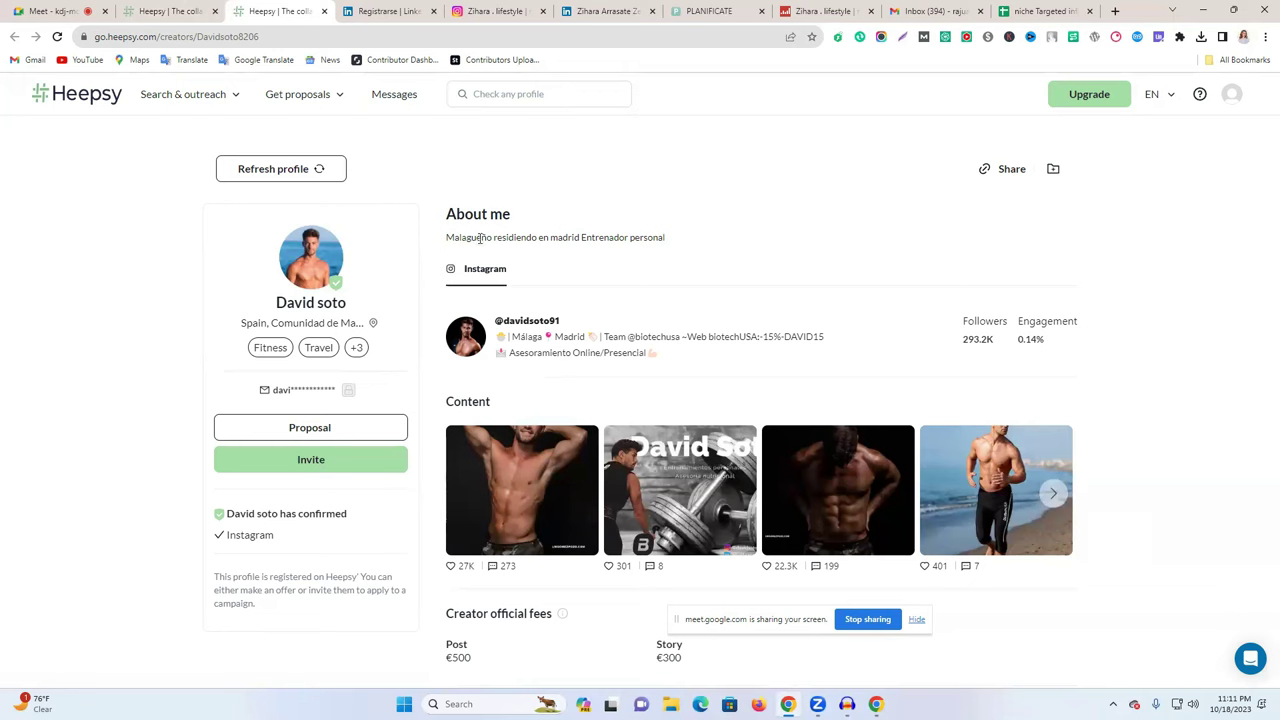
right_click(475, 274)
left_click(453, 273)
double_click(480, 273)
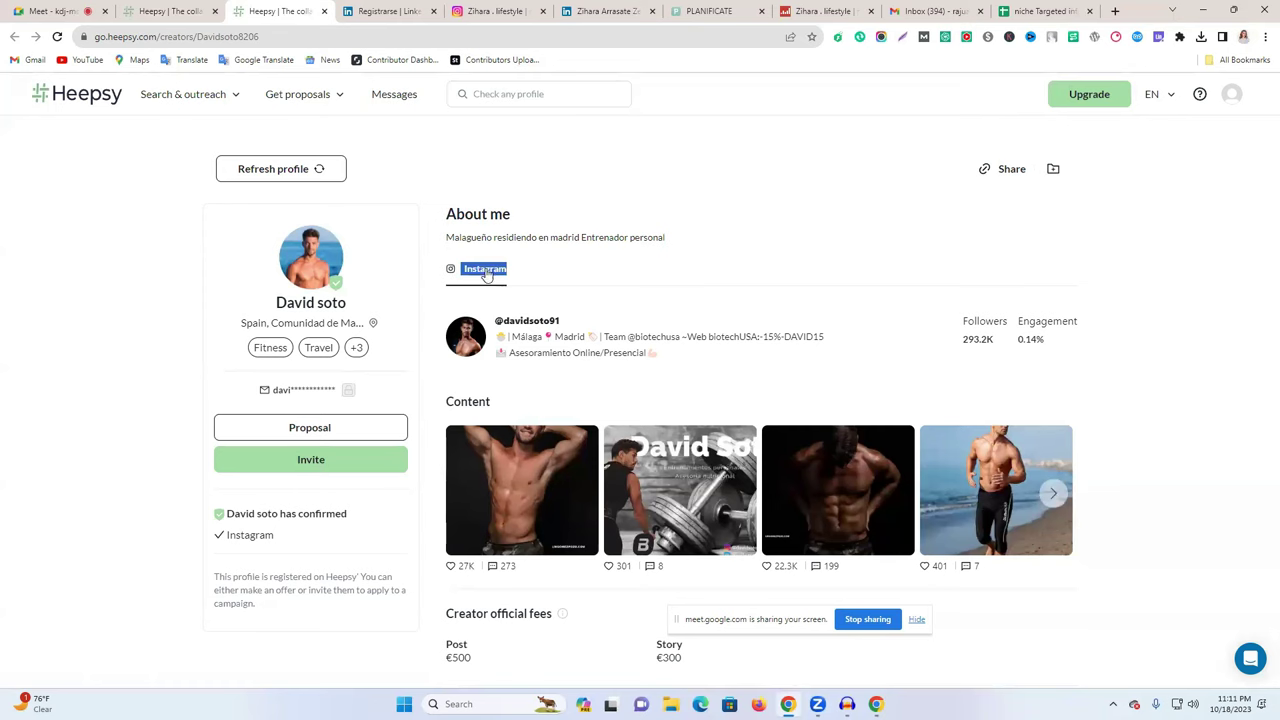
right_click(520, 336)
right_click(520, 335)
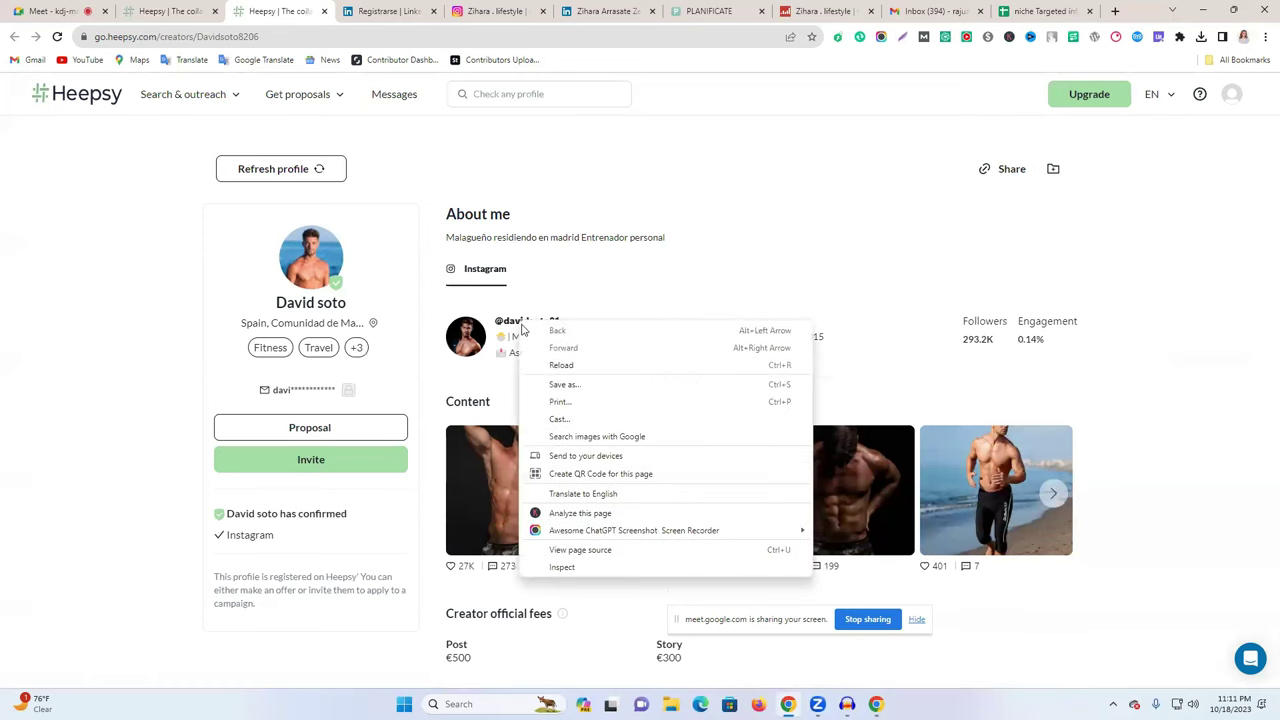
left_click(519, 327)
- Close the LinkedIn sign-up tab and the earlier influencer's Instagram tab
left_click(443, 11)
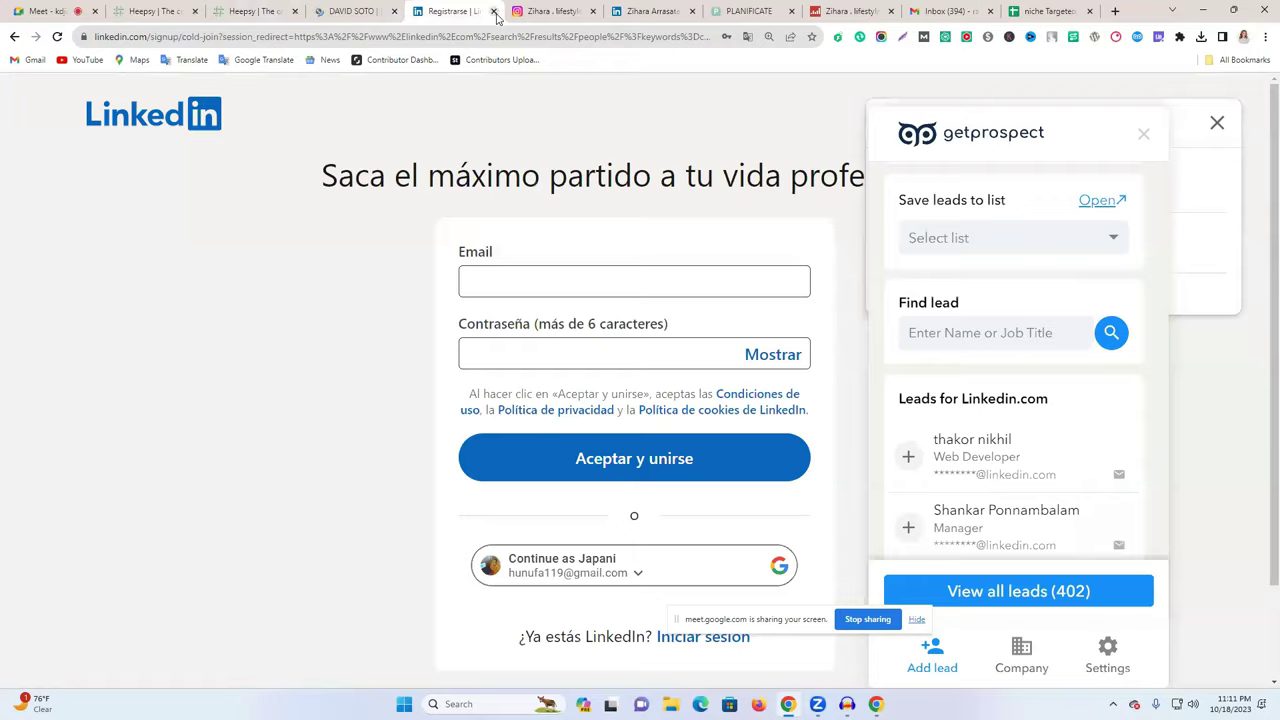
left_click(489, 11)
key("ctrl+w")
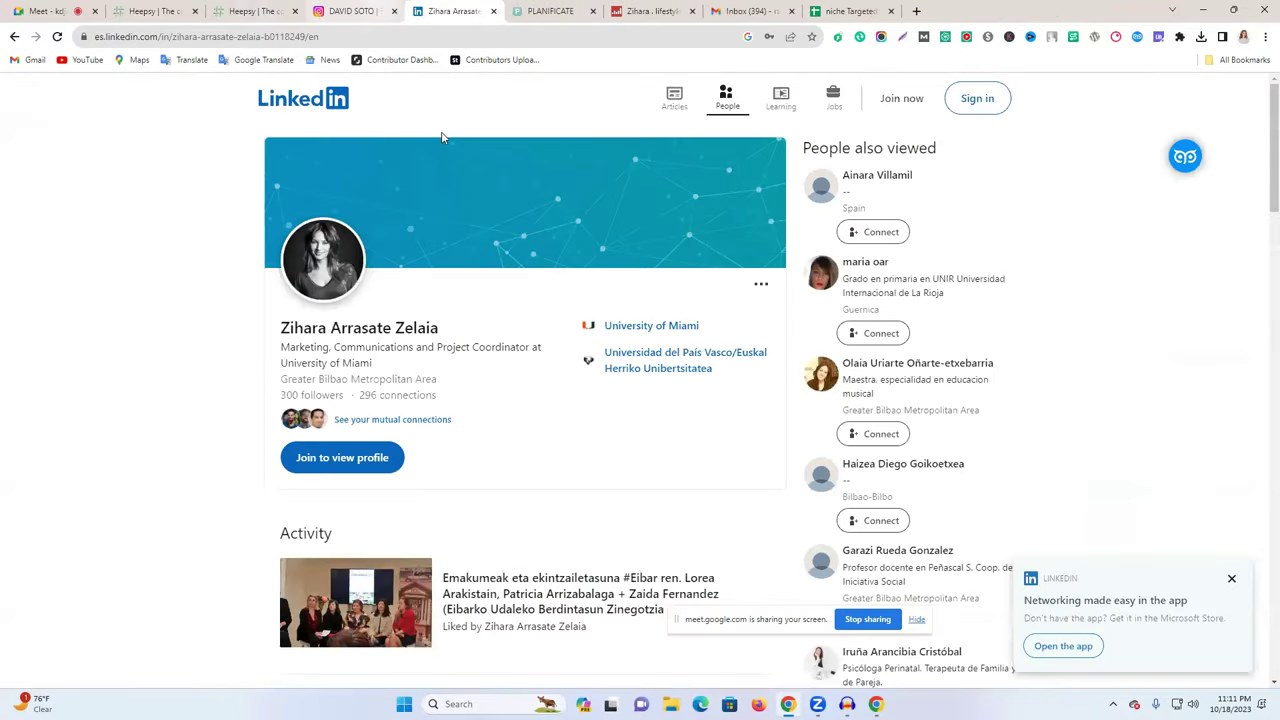
key("ctrl+shift+Tab")
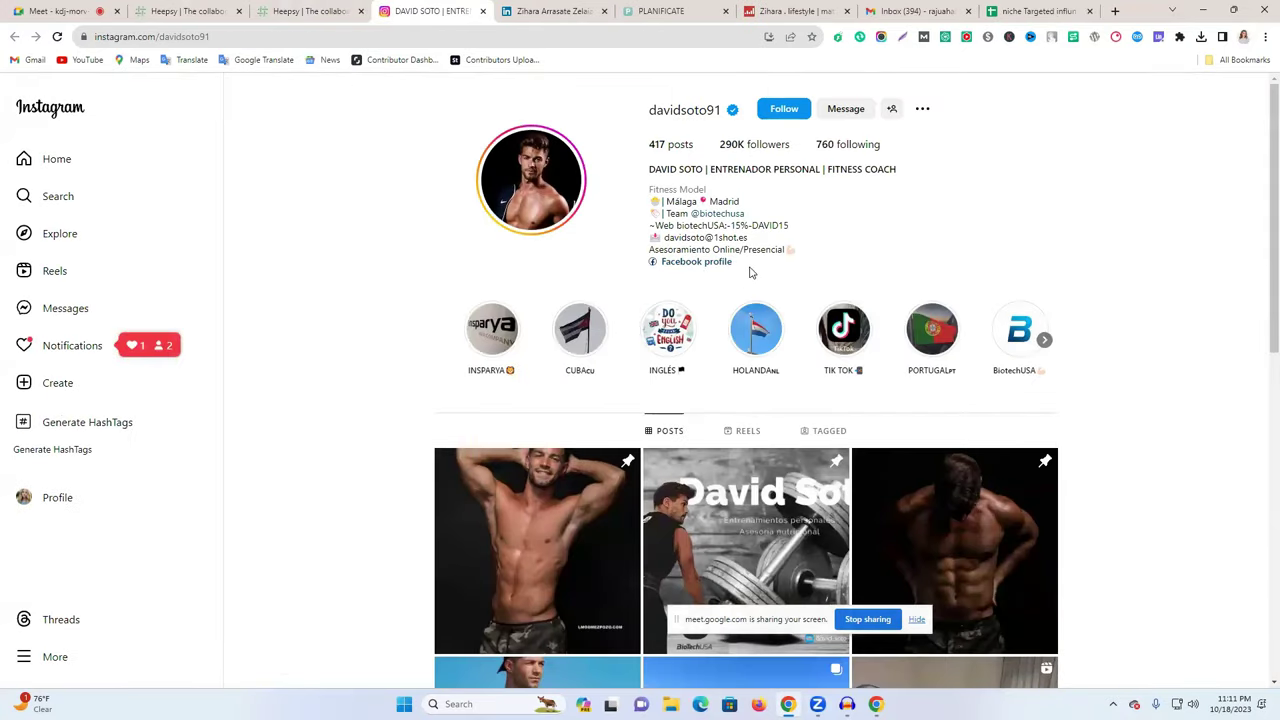
- Open the creator's linked Facebook profile and close the earlier influencer's LinkedIn tab
left_click(700, 268)
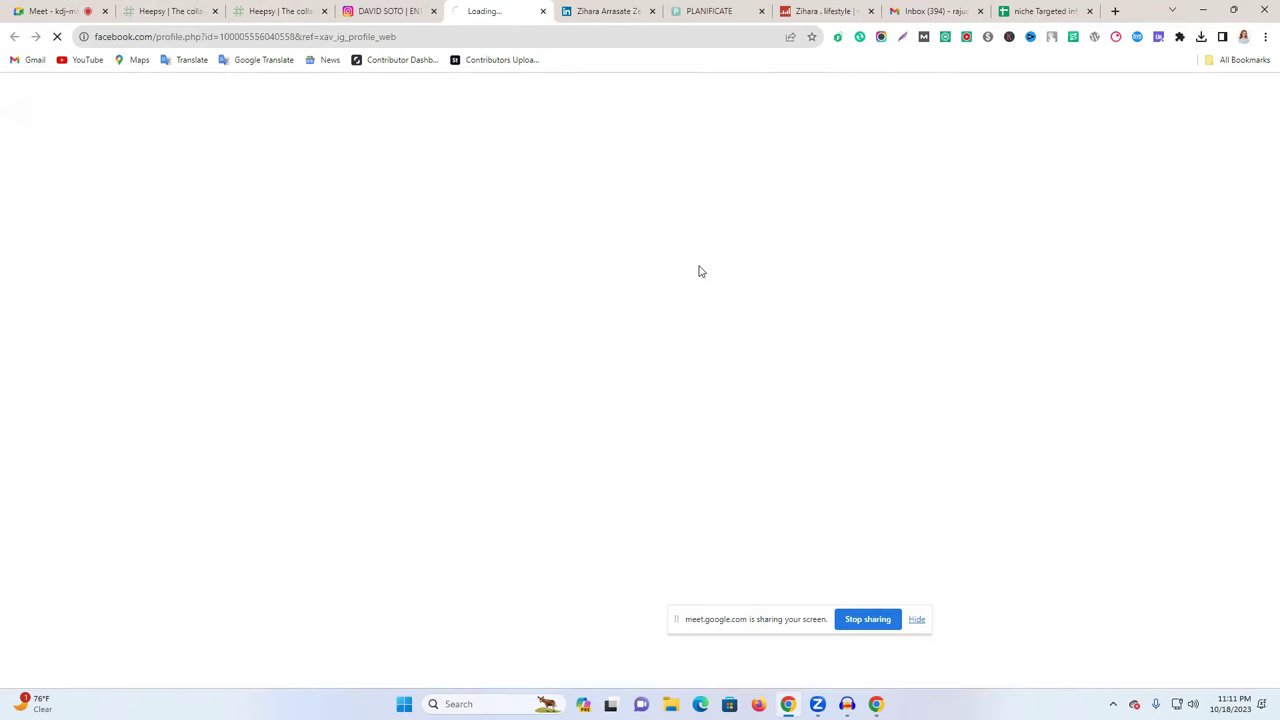
left_click(605, 11)
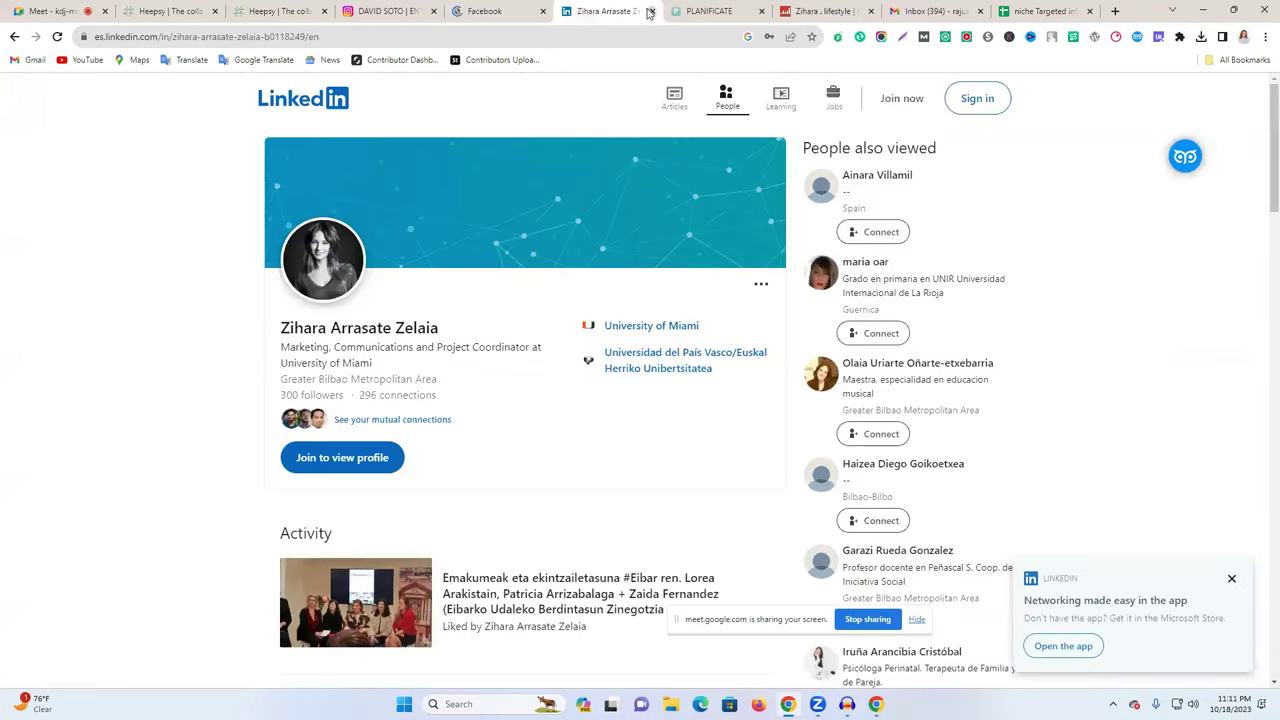
left_click(649, 11)
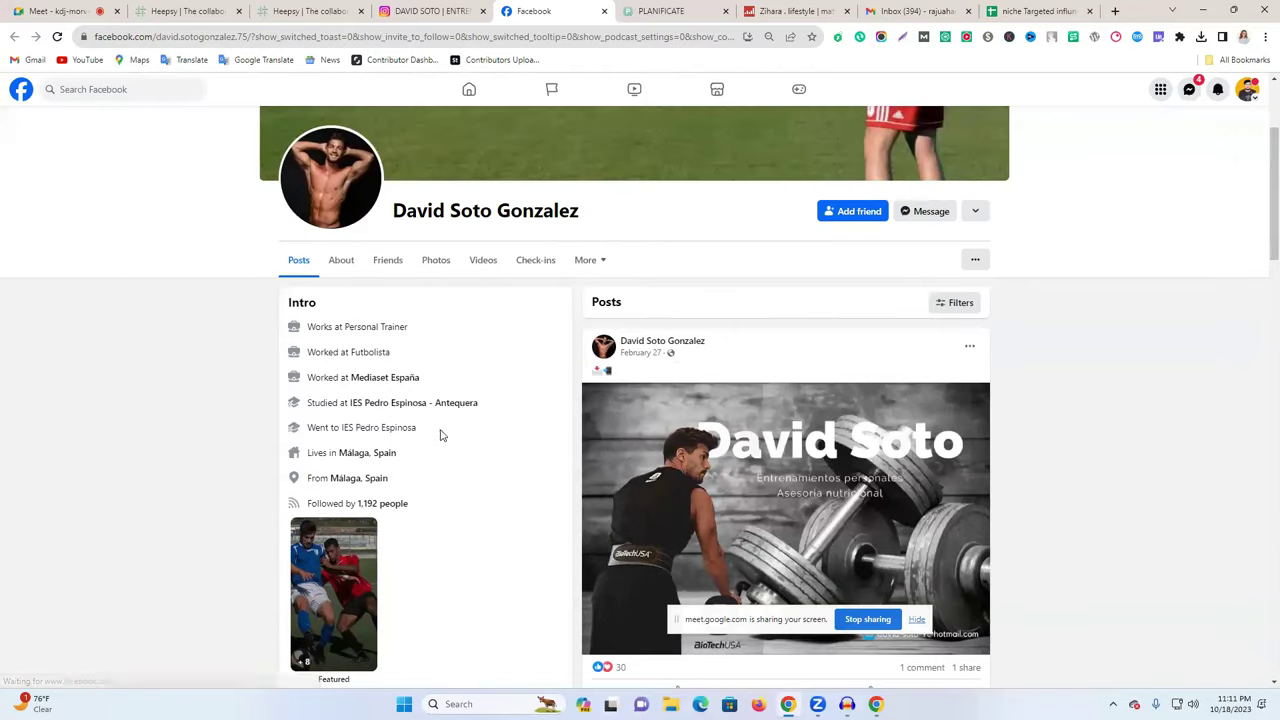
- Google the creator's full Facebook name and open the Transfermarkt player profile result
scroll(460, 486, "down", 7)
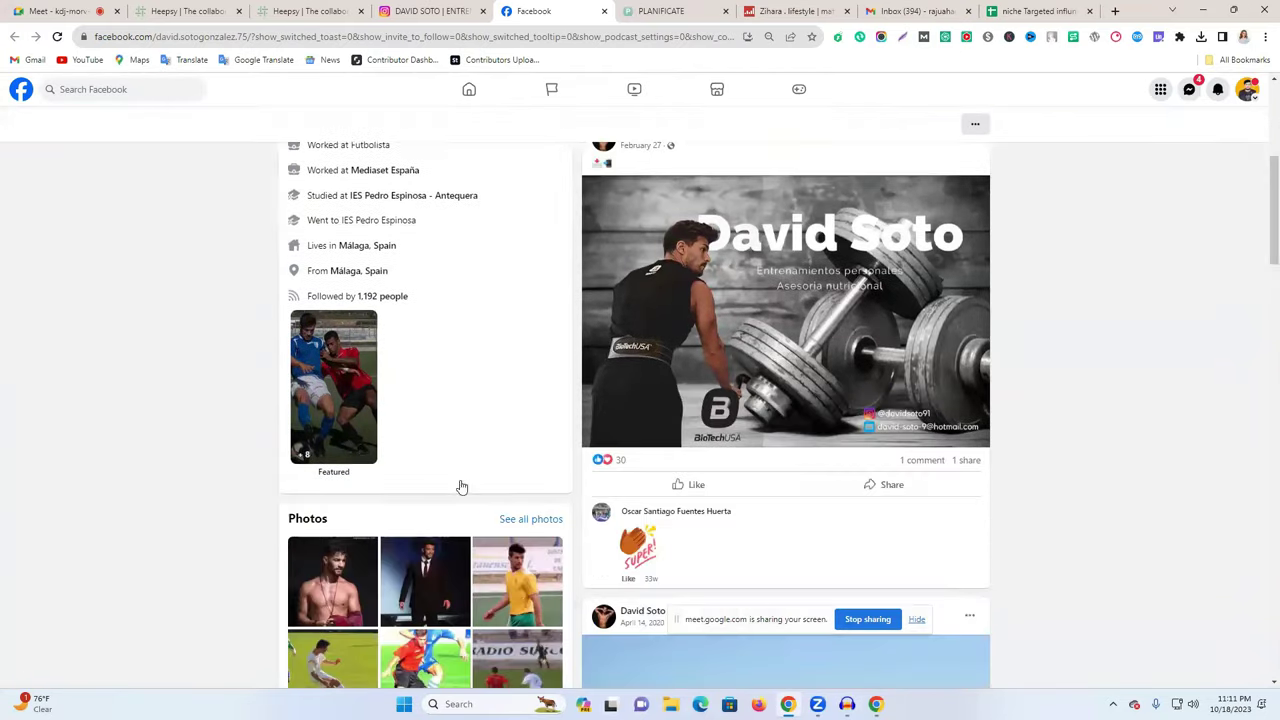
scroll(460, 486, "up", 10)
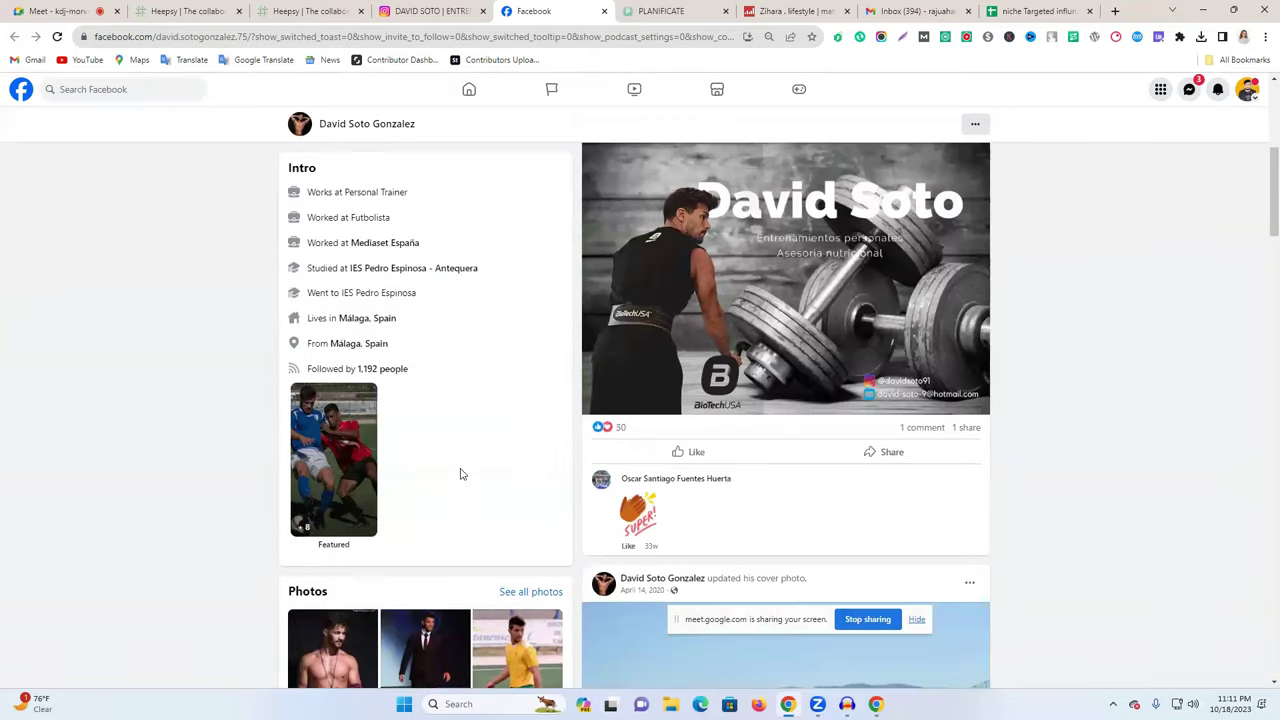
triple_click(466, 414)
key("ctrl+c")
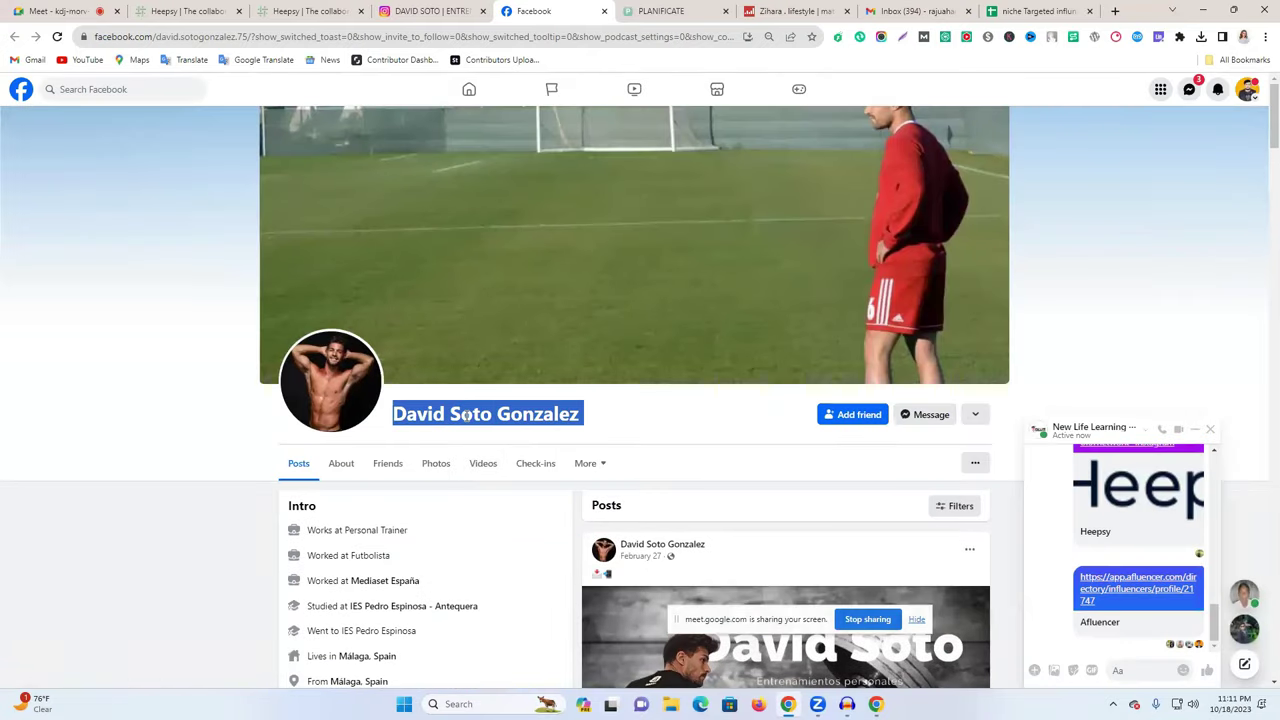
left_click(337, 42)
key("ctrl+v")
key("Return")
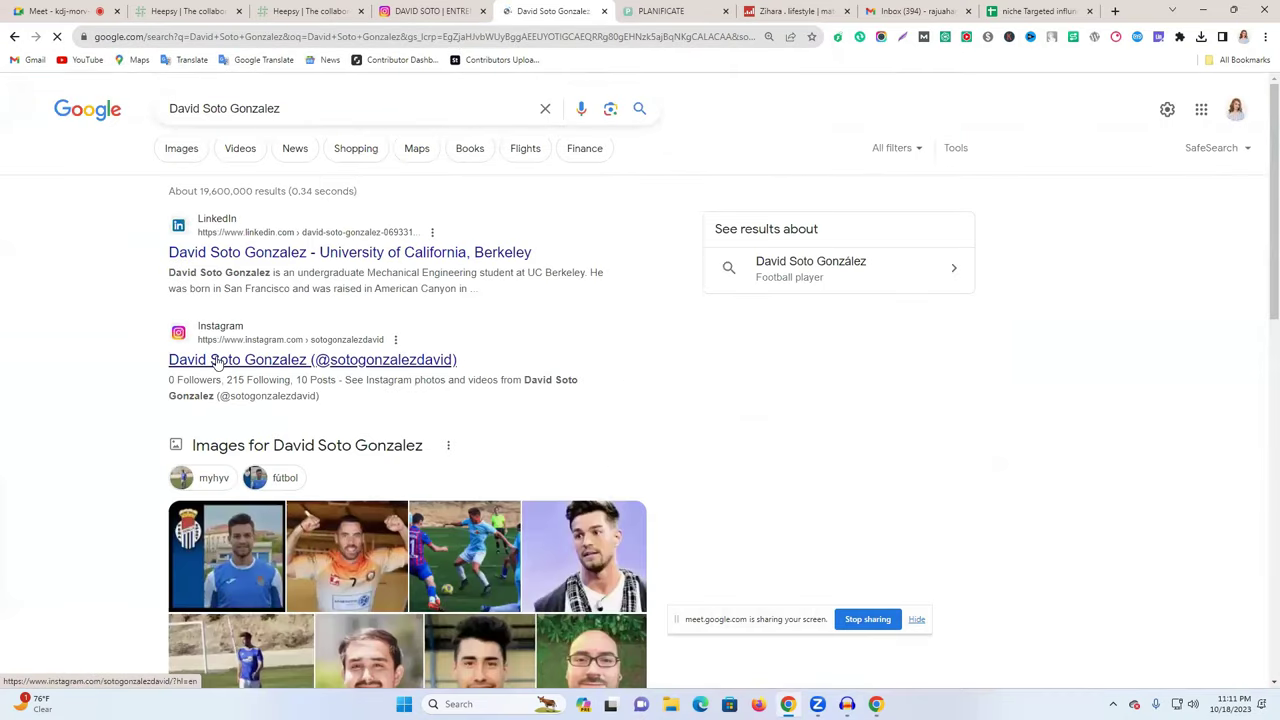
scroll(245, 373, "down", 5)
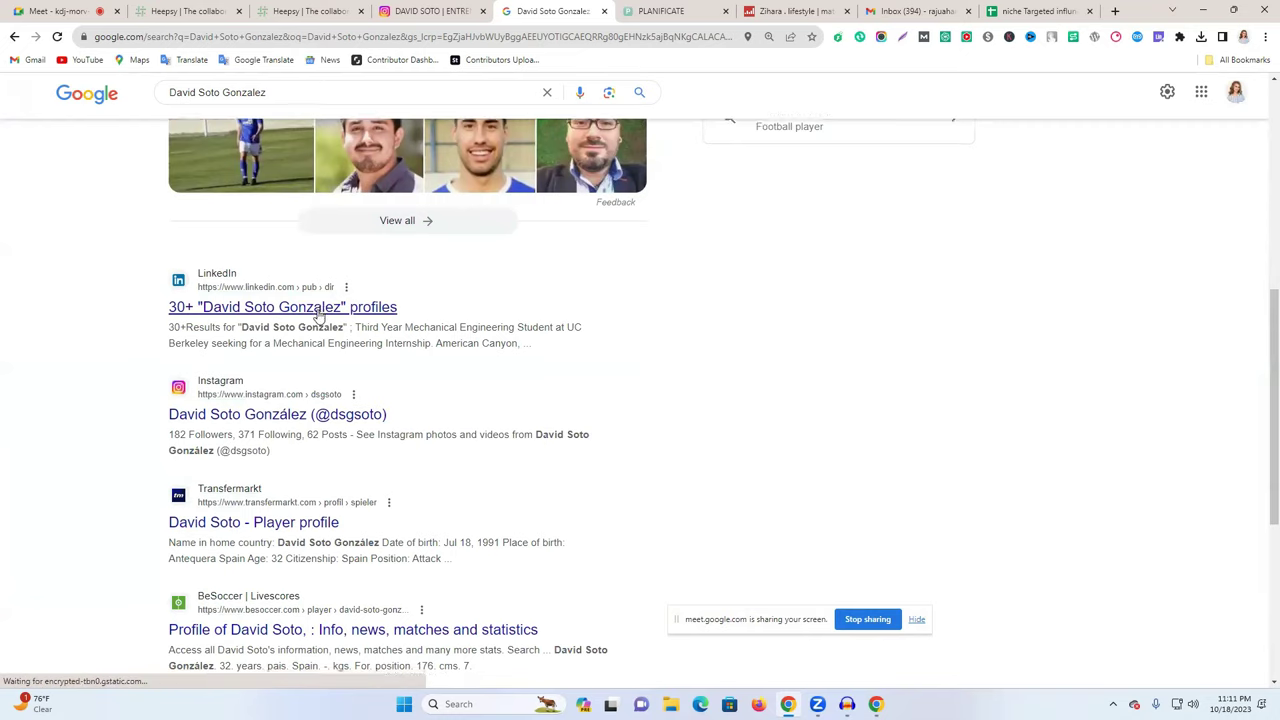
scroll(318, 330, "down", 2)
left_click(274, 326)
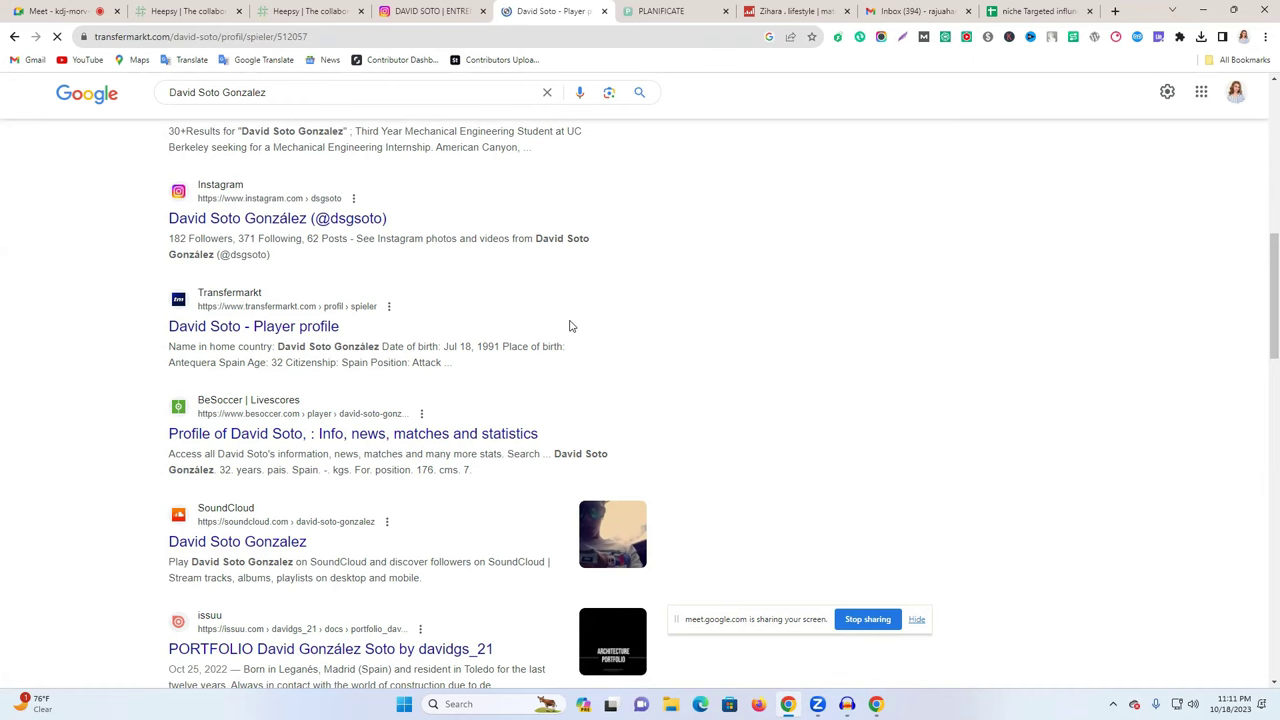
key("ctrl+shift+Tab")
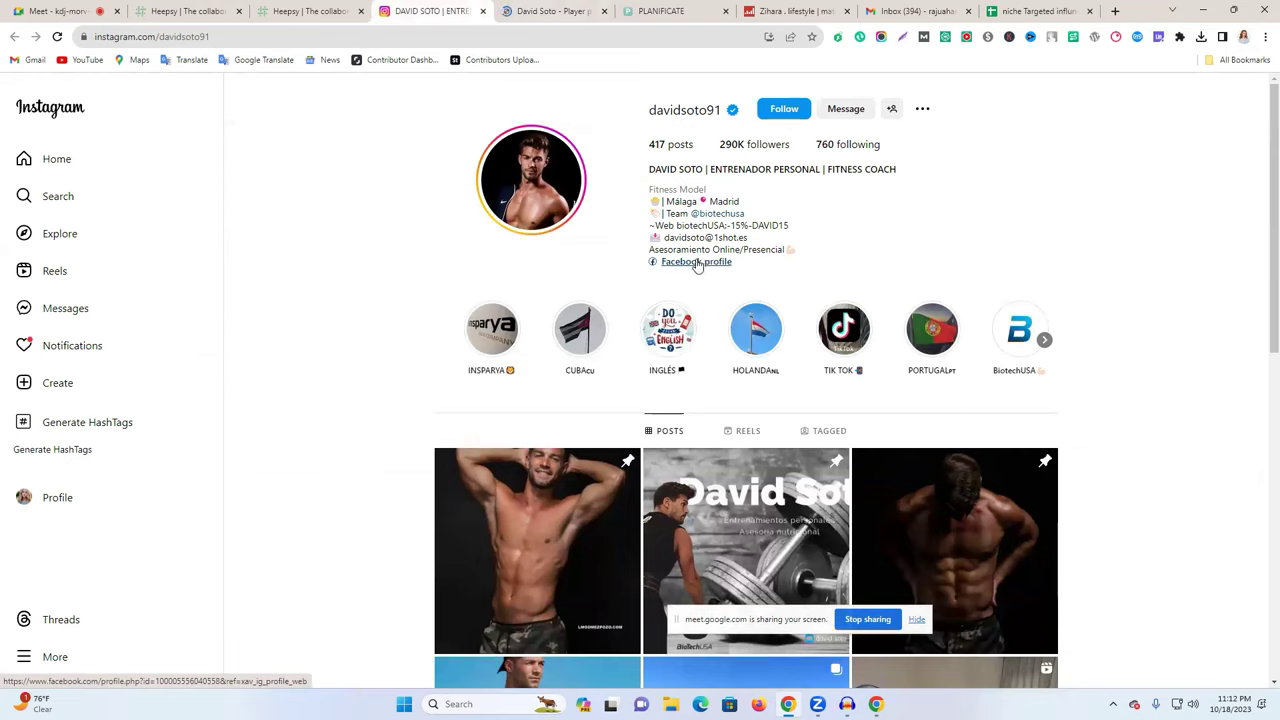
- Reopen the linked Facebook profile and close the planning and Gmail tabs
left_click(705, 264)
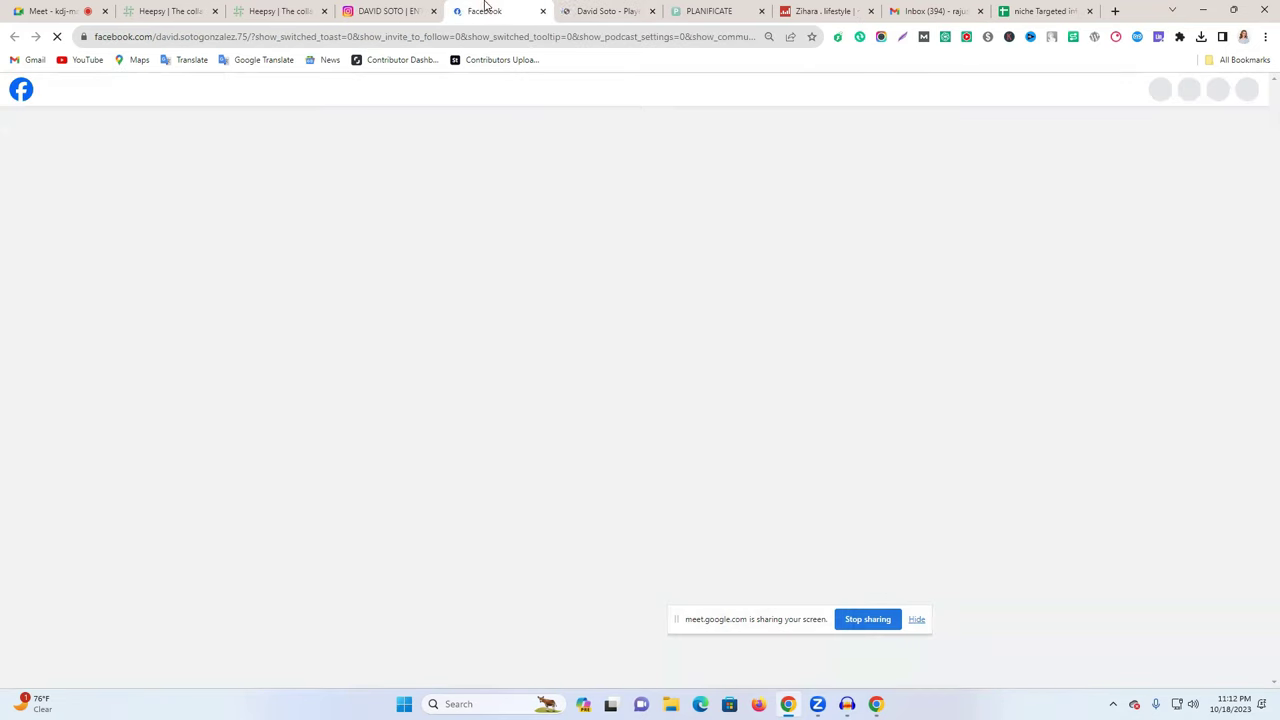
left_click(594, 10)
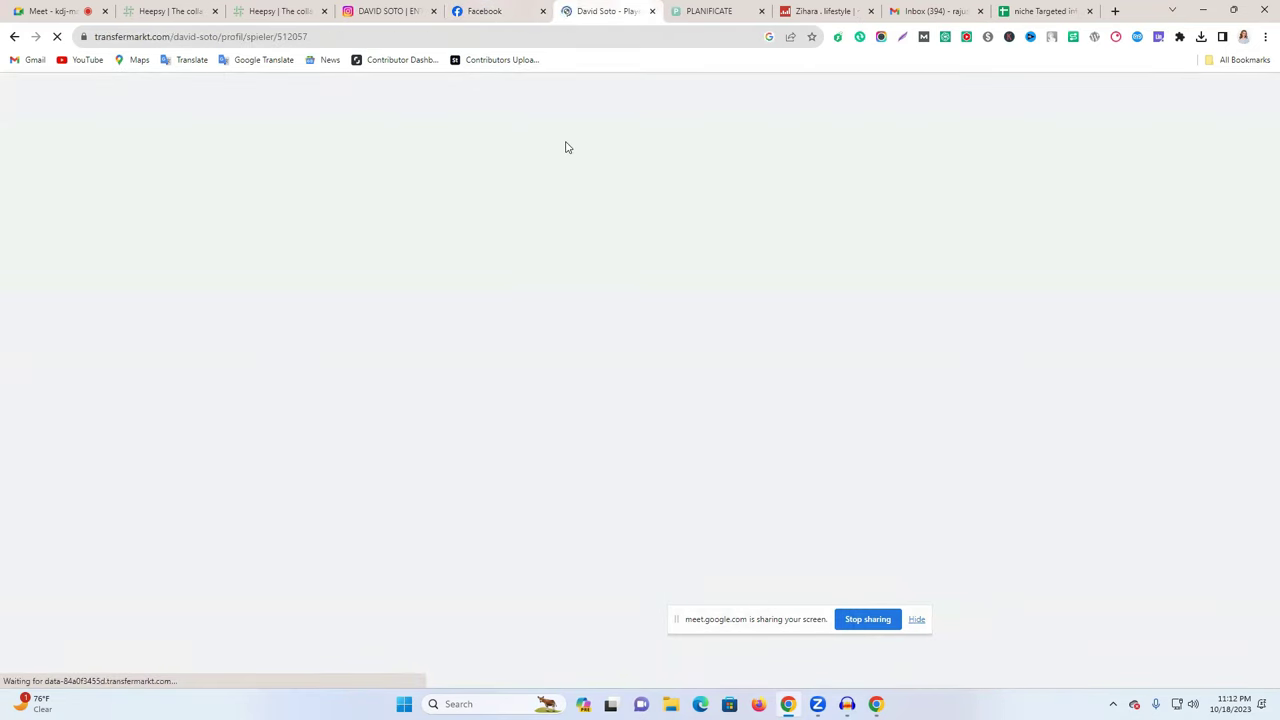
left_click(498, 6)
left_click(712, 8)
left_click(761, 11)
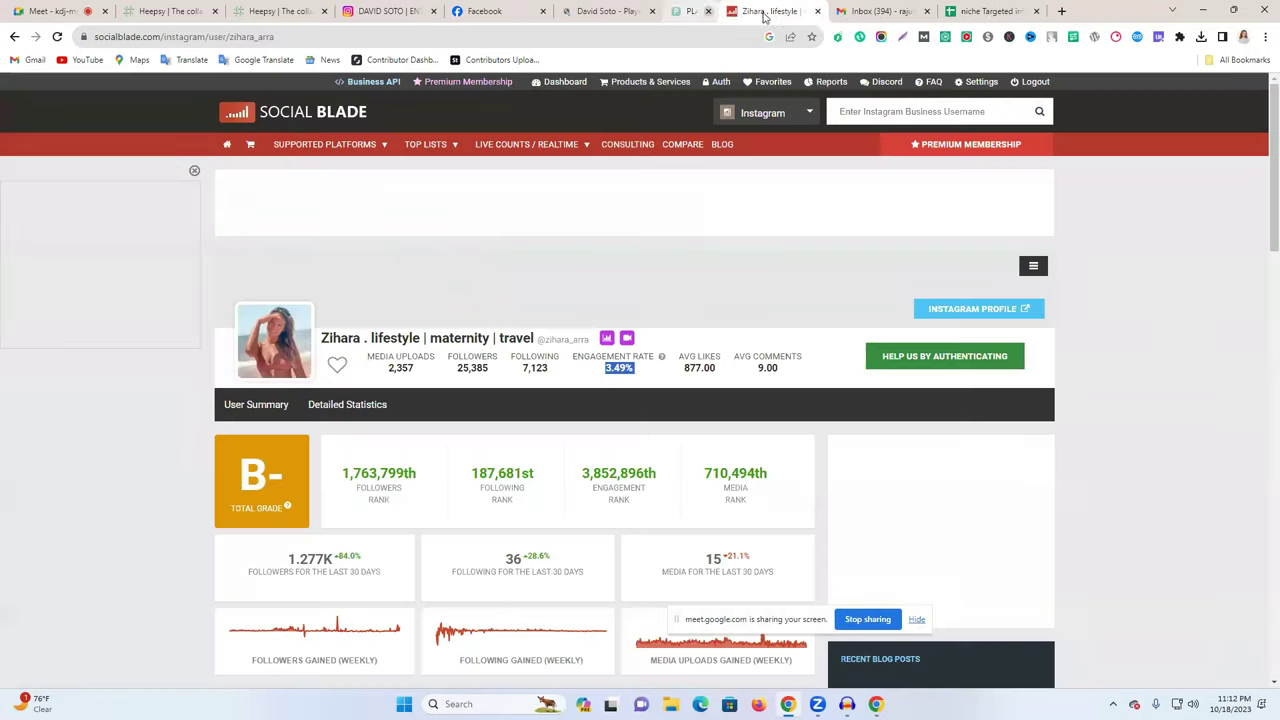
left_click(600, 10)
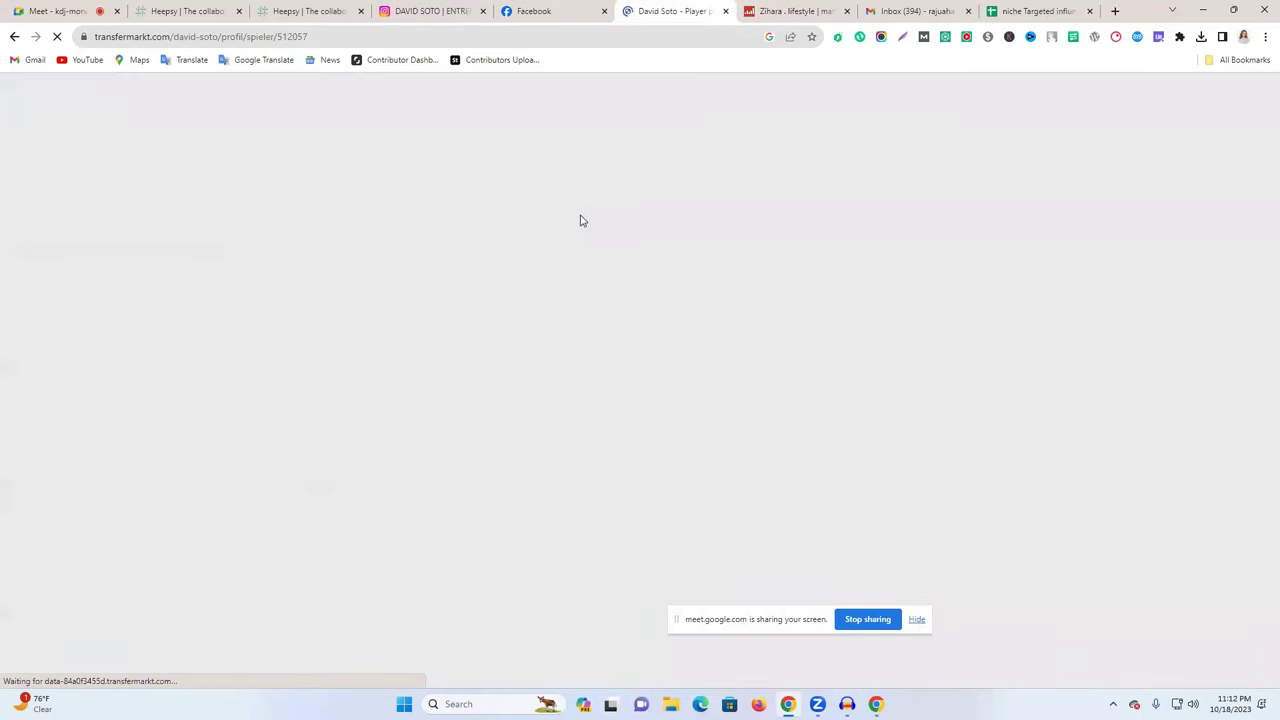
left_click(555, 10)
left_click(697, 8)
left_click(528, 8)
left_click(641, 8)
left_click(552, 9)
left_click(662, 8)
left_click(543, 8)
left_click(928, 8)
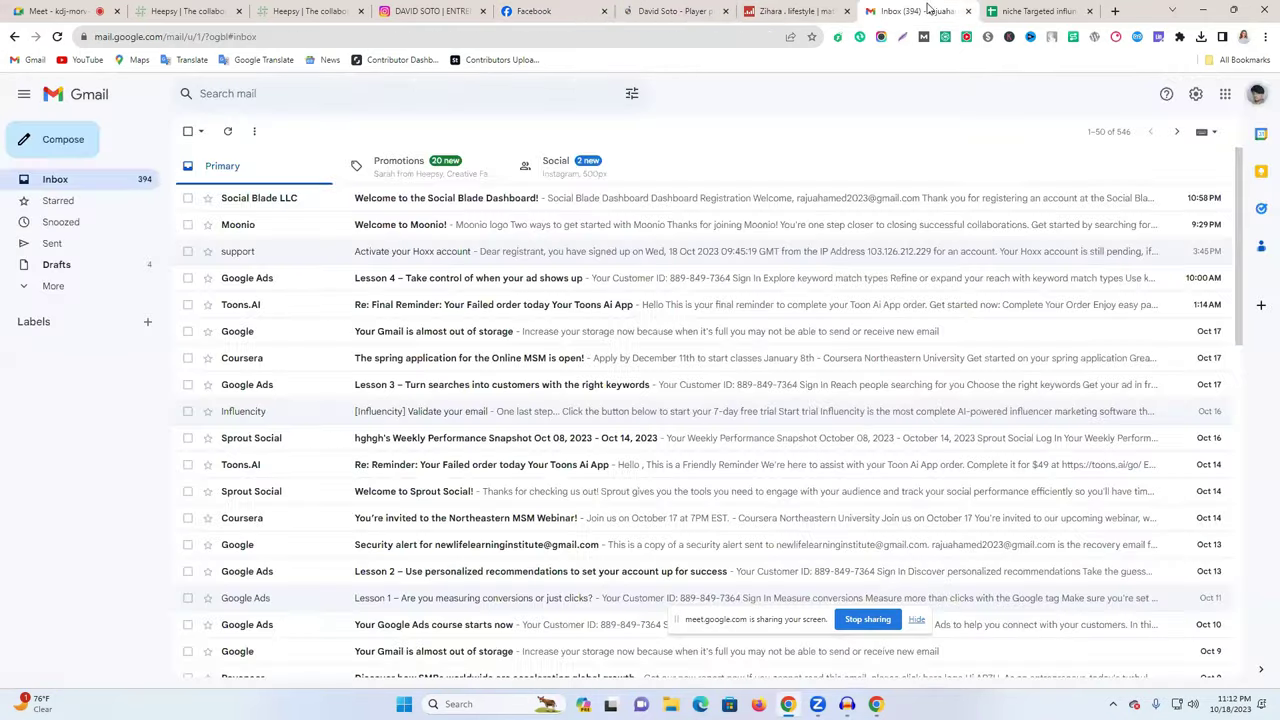
left_click(968, 11)
- Open the third creator from the Heepsy Fitness results in a new tab
left_click(795, 11)
left_click(672, 11)
left_click(527, 8)
left_click(434, 10)
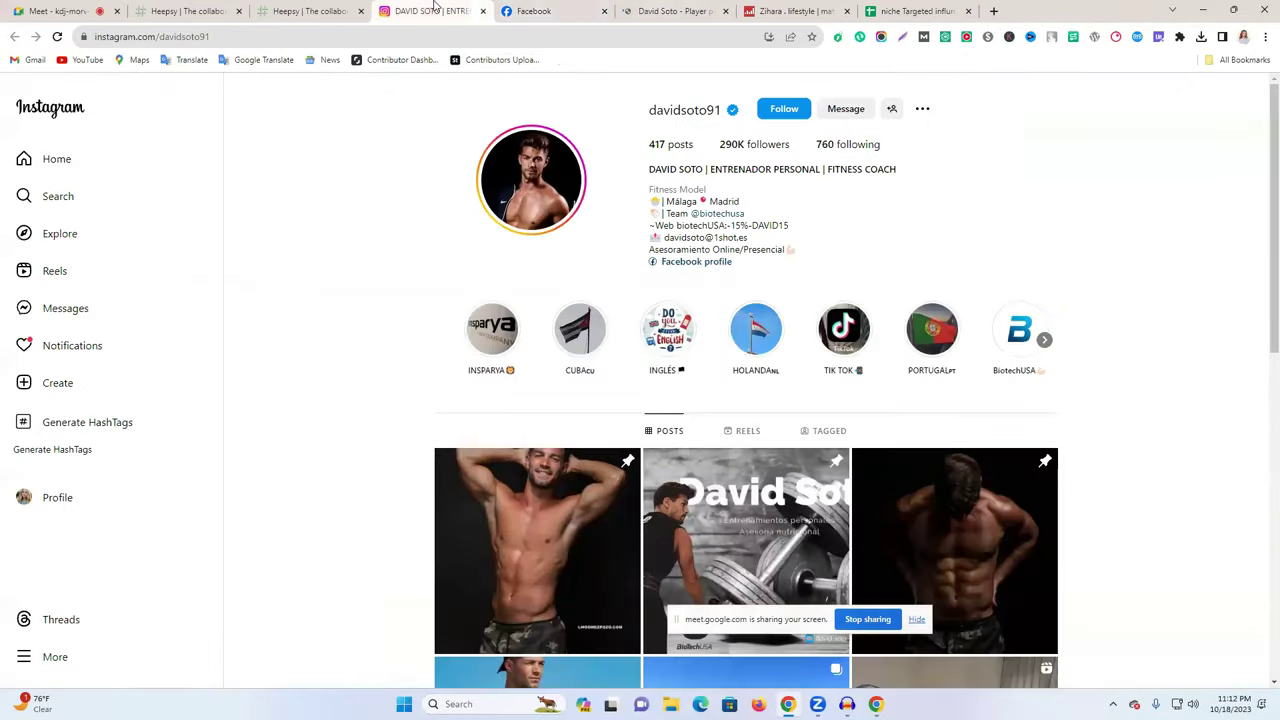
left_click(294, 9)
left_click(163, 8)
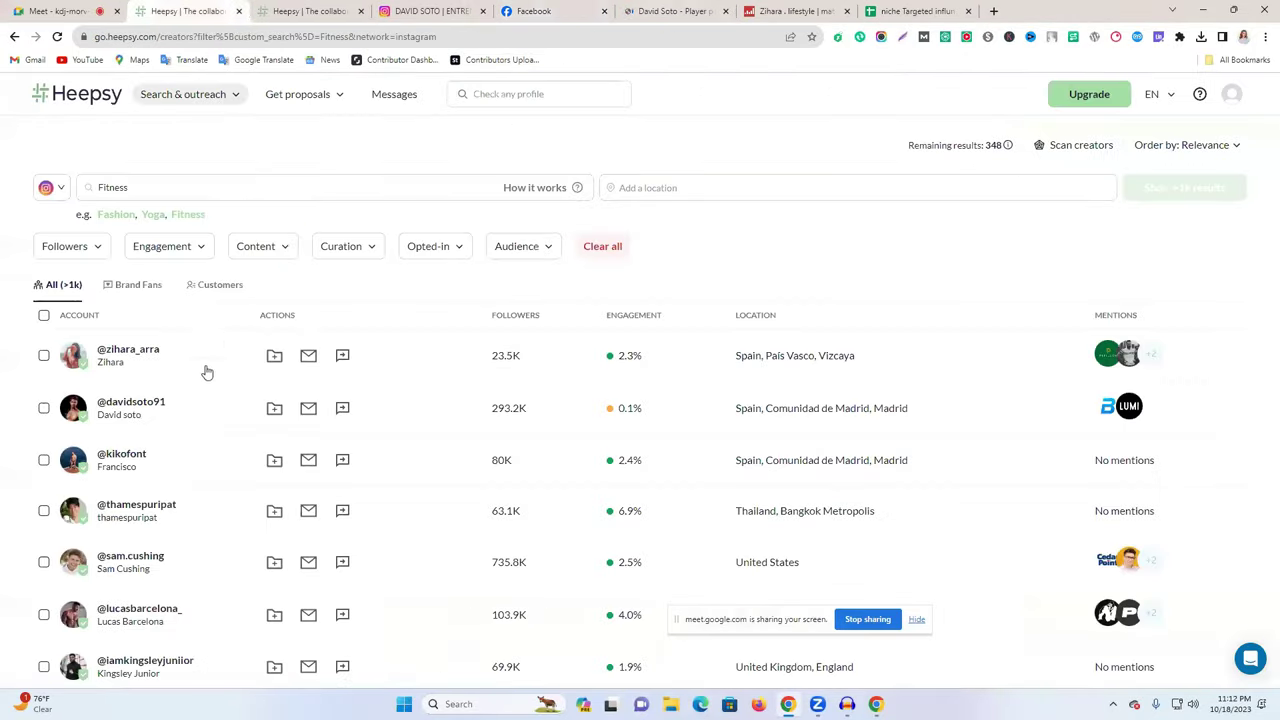
right_click(110, 456)
left_click(173, 465)
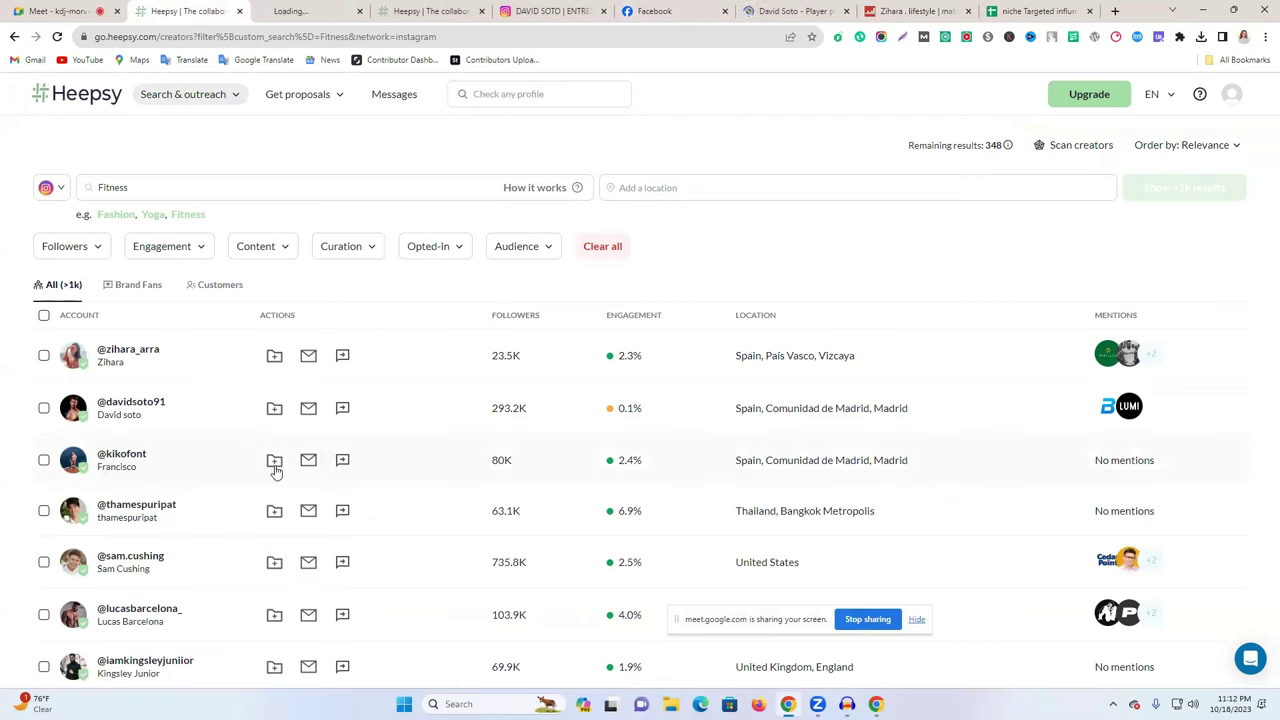
left_click(325, 10)
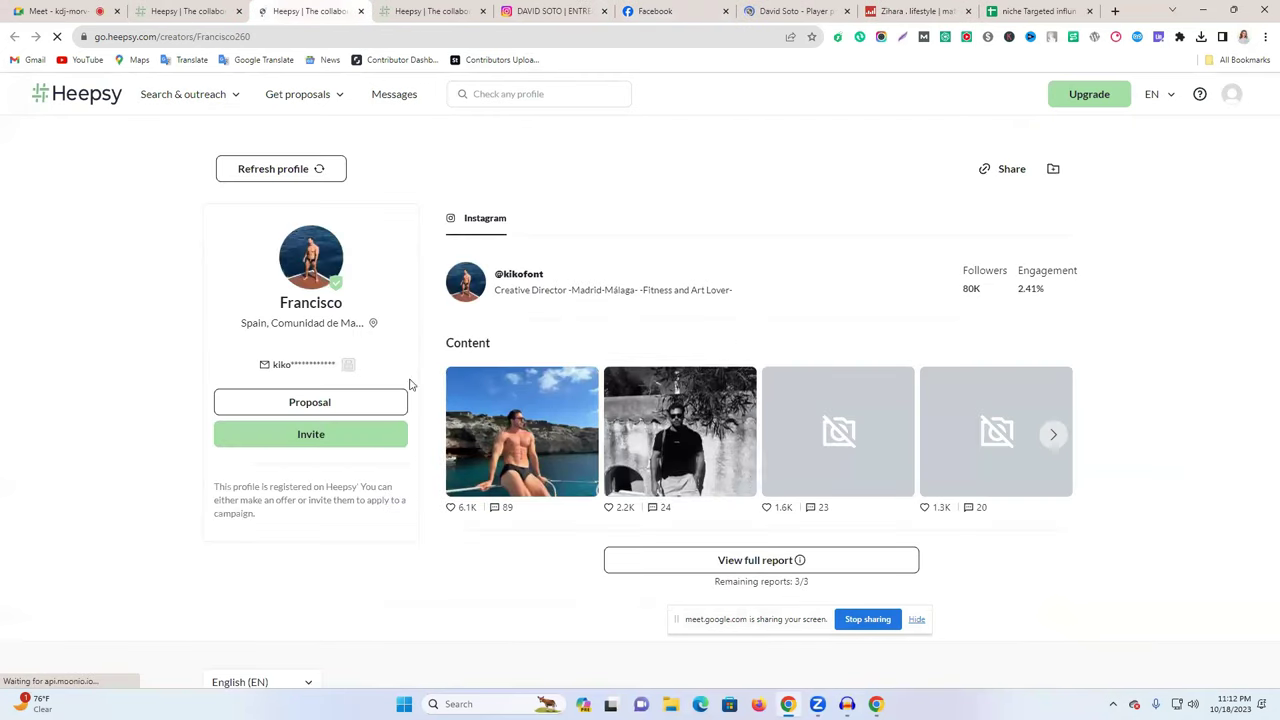
- Open the Madrid creator's Instagram profile, check its account details, and highlight the username
left_click(518, 333)
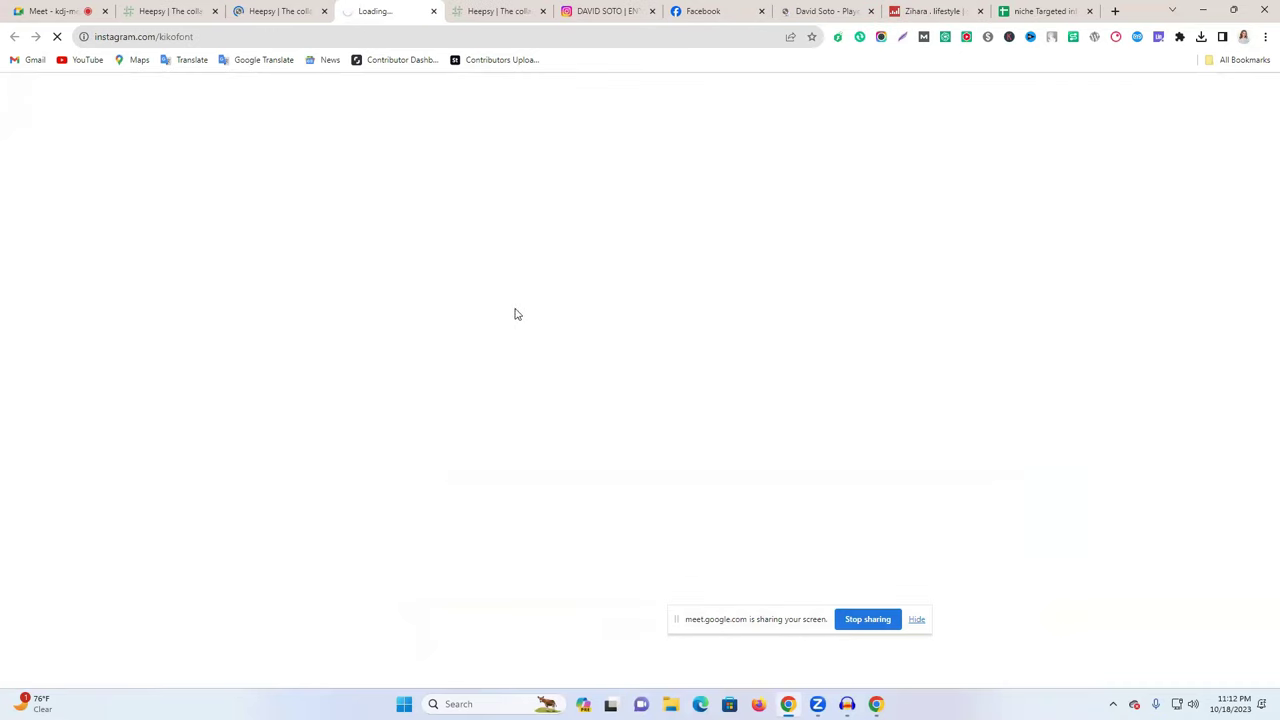
left_click(488, 8)
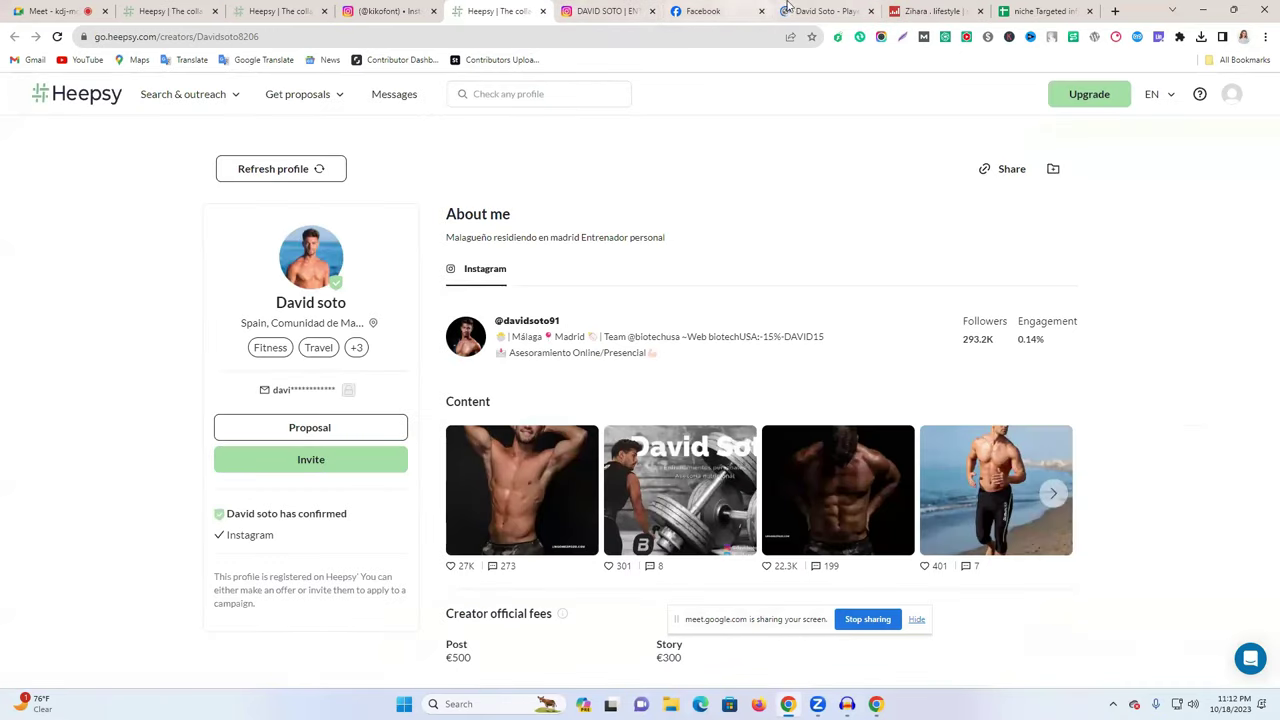
left_click(822, 11)
left_click(476, 9)
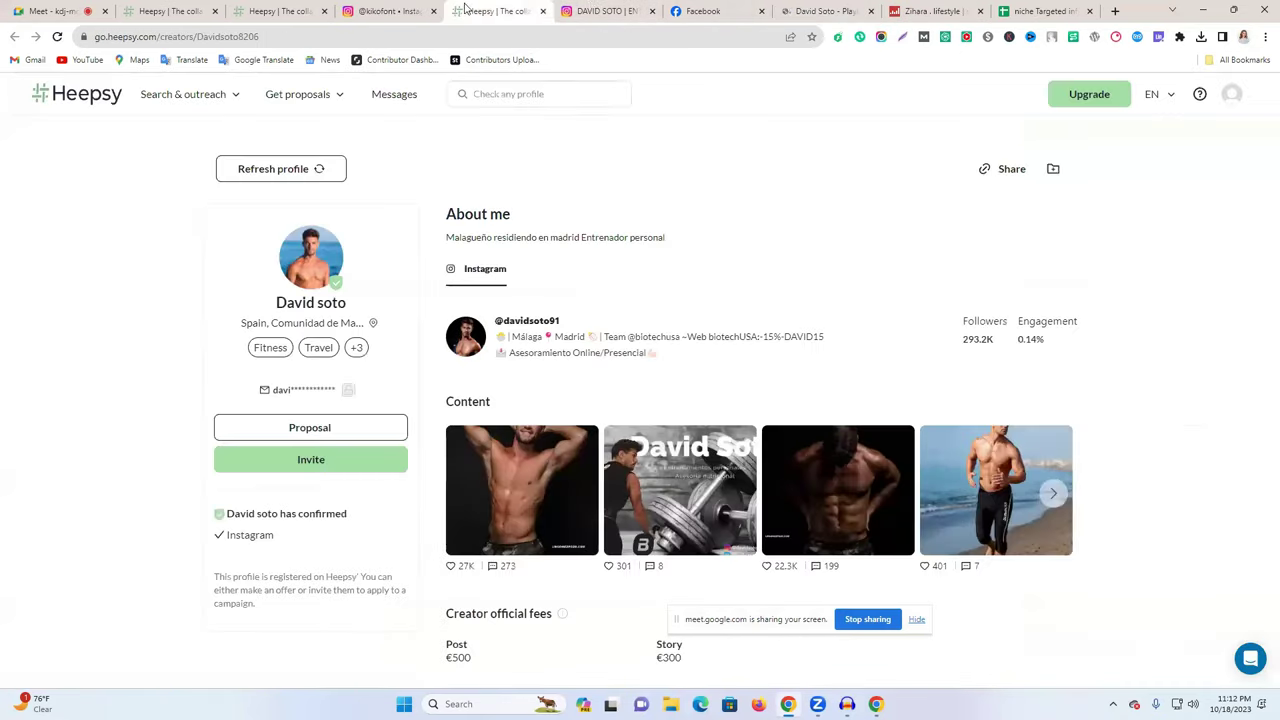
left_click(390, 11)
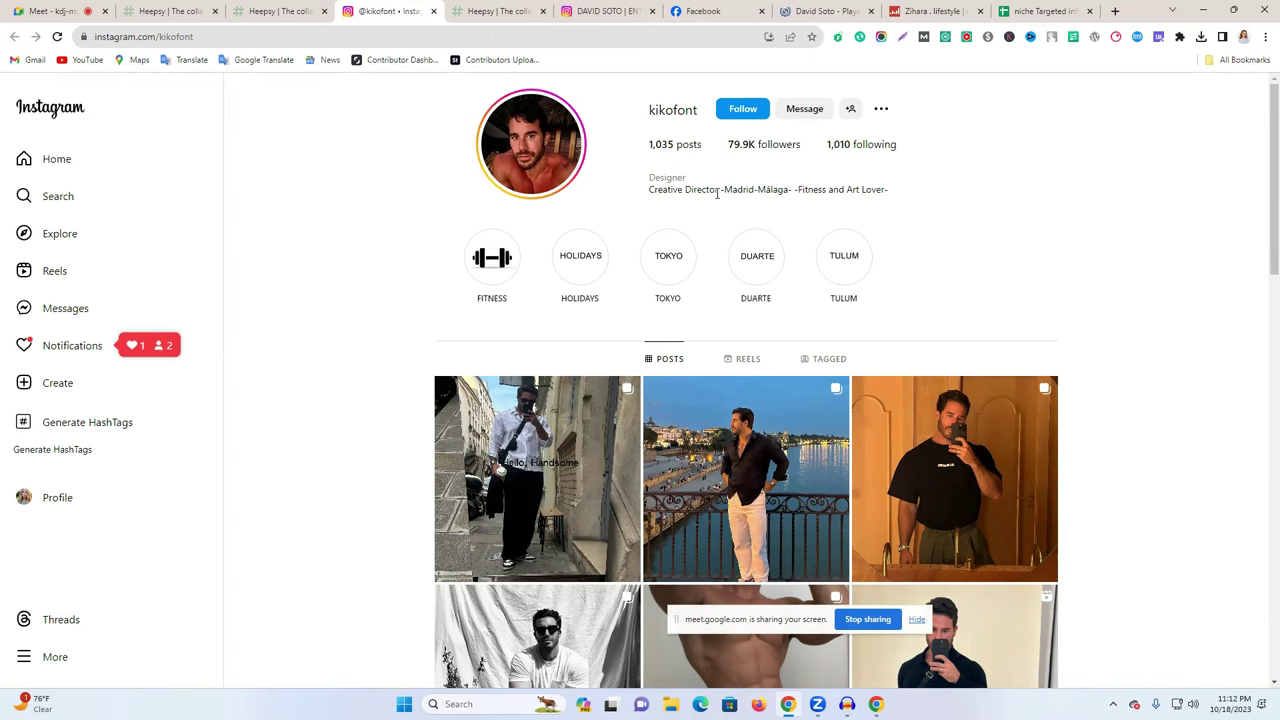
left_click(663, 115)
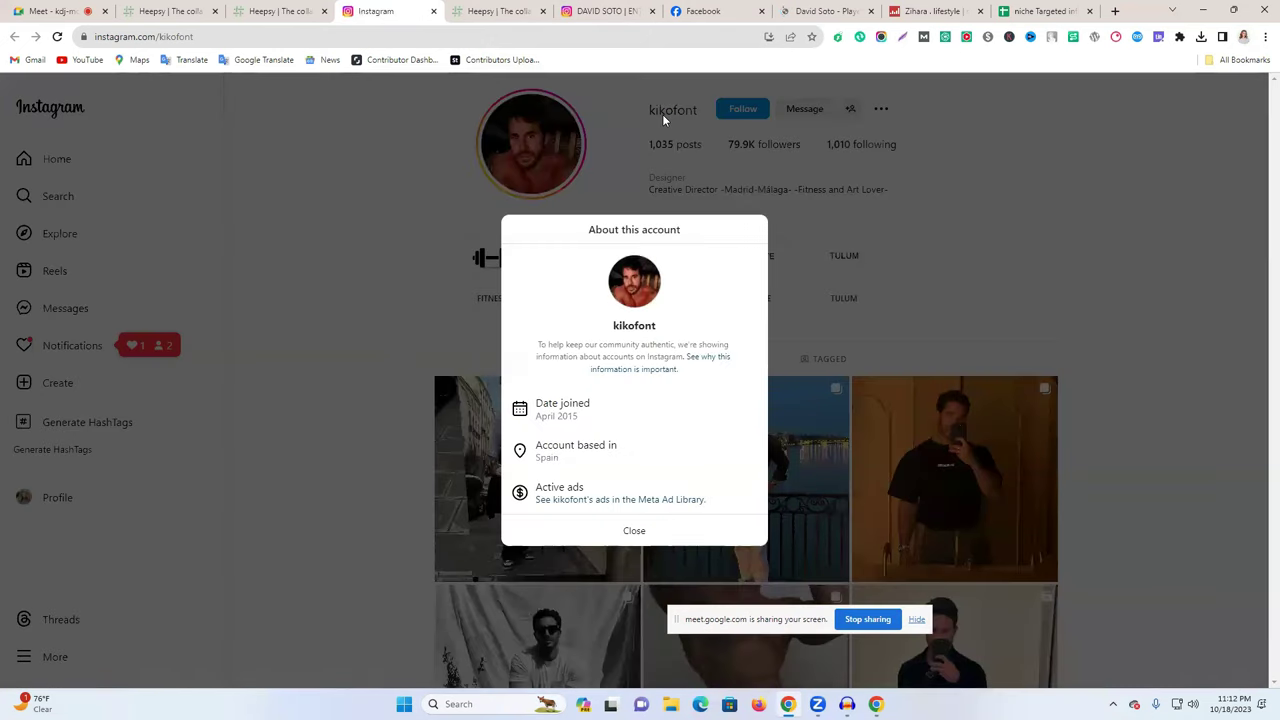
left_click(634, 531)
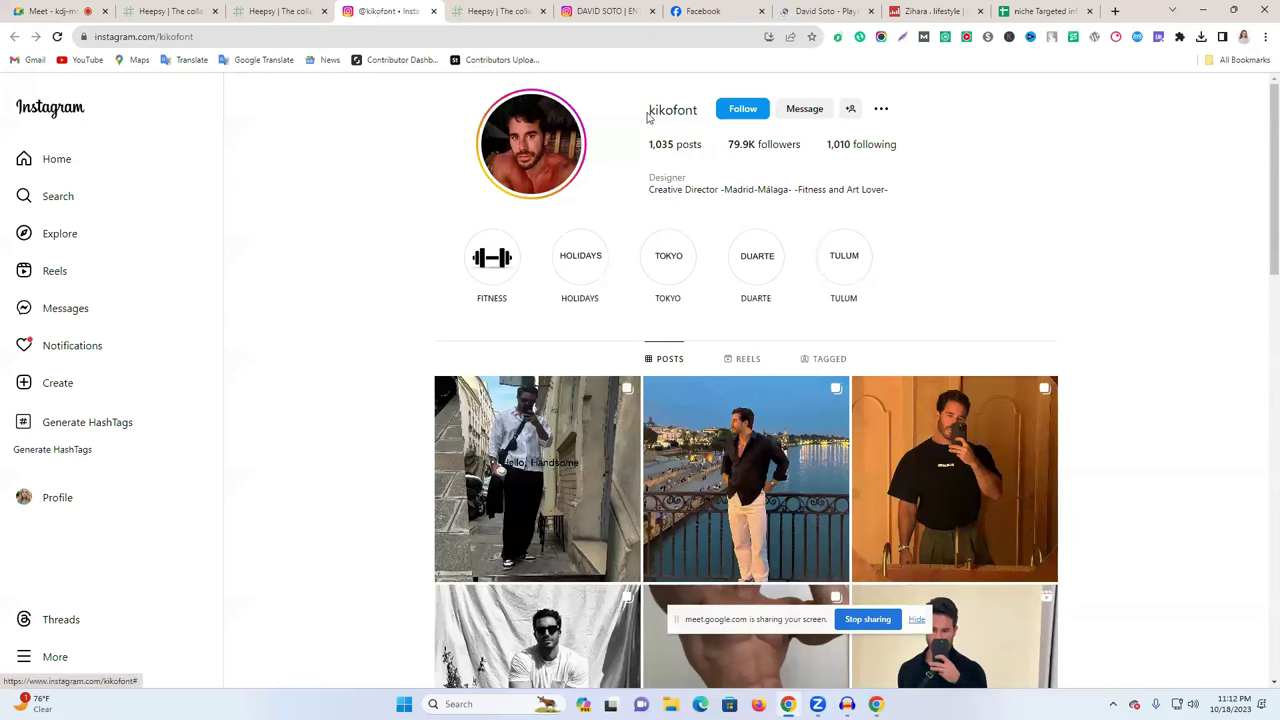
left_click_drag(628, 108, 700, 109)
key("ctrl+c")
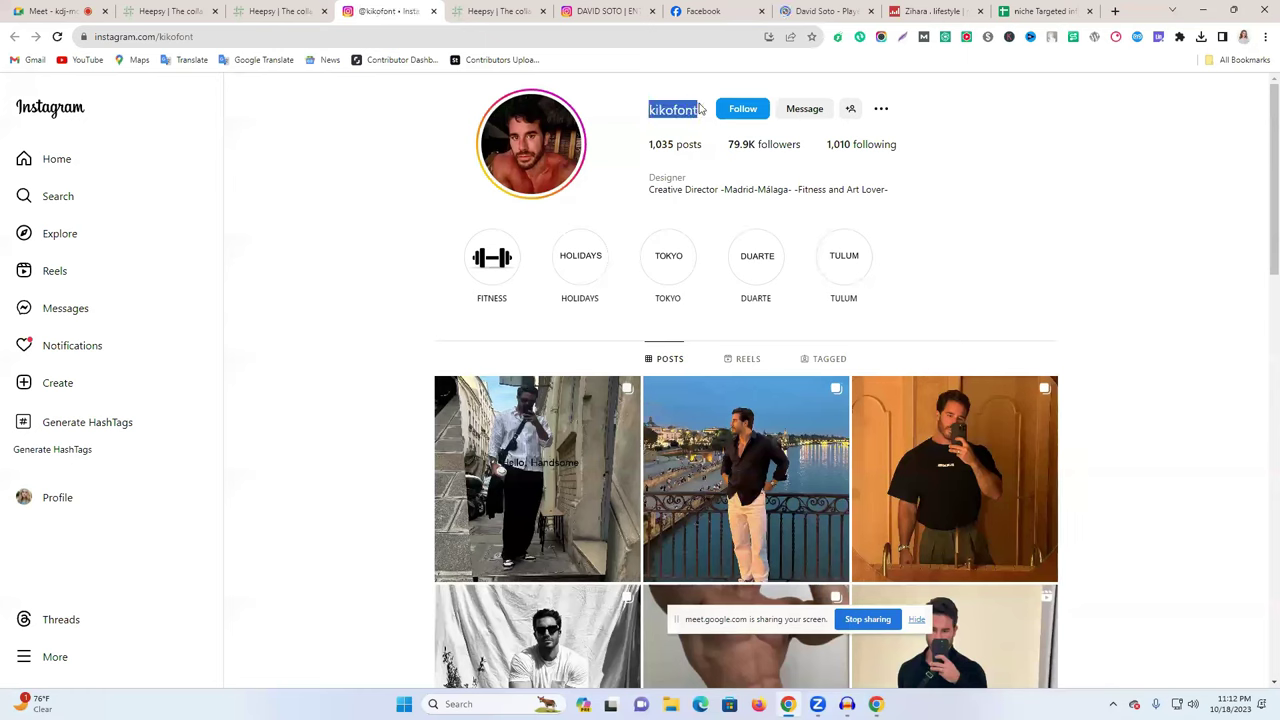
key("ctrl+t")
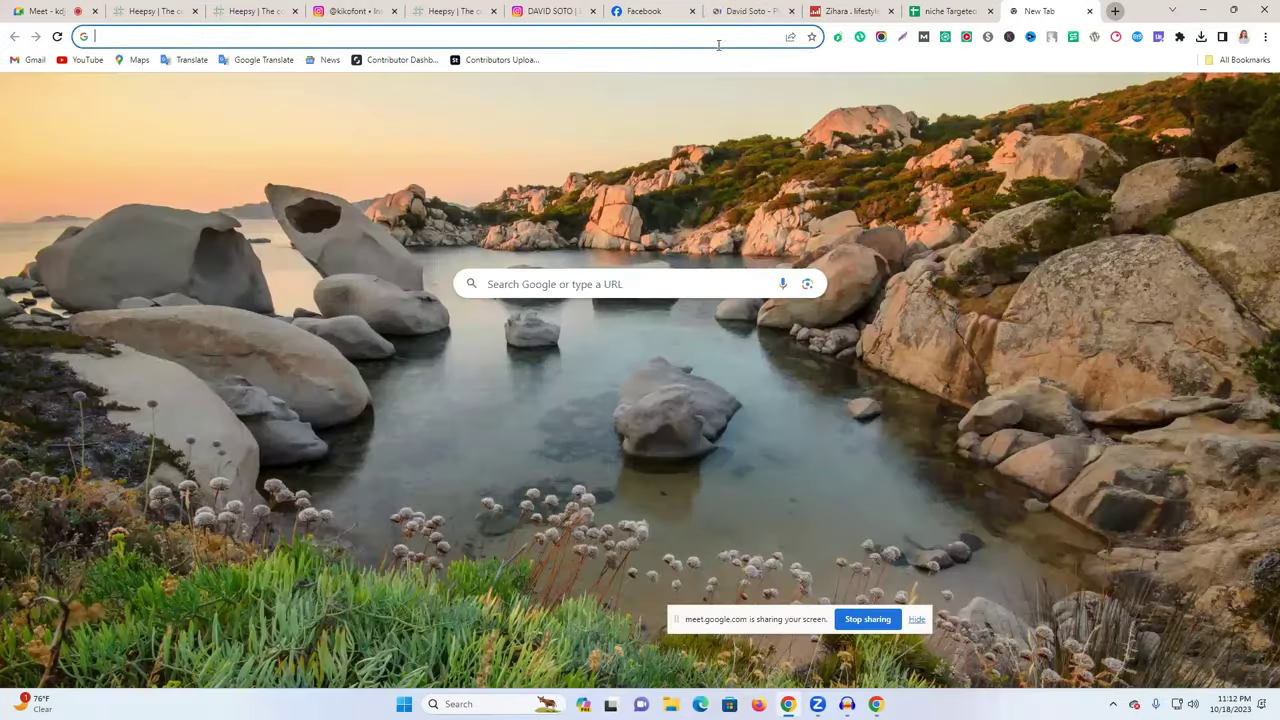
key("ctrl+v")
key("Return")
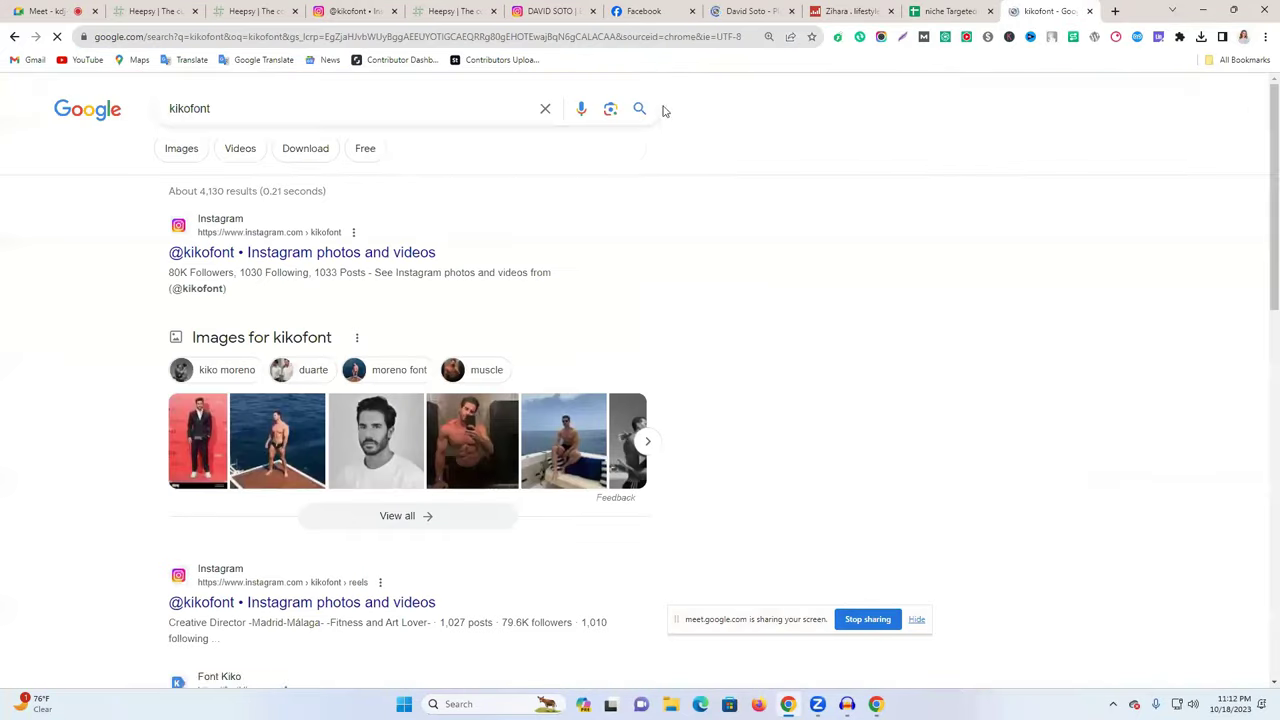
scroll(459, 381, "down", 3)
scroll(460, 381, "down", 2)
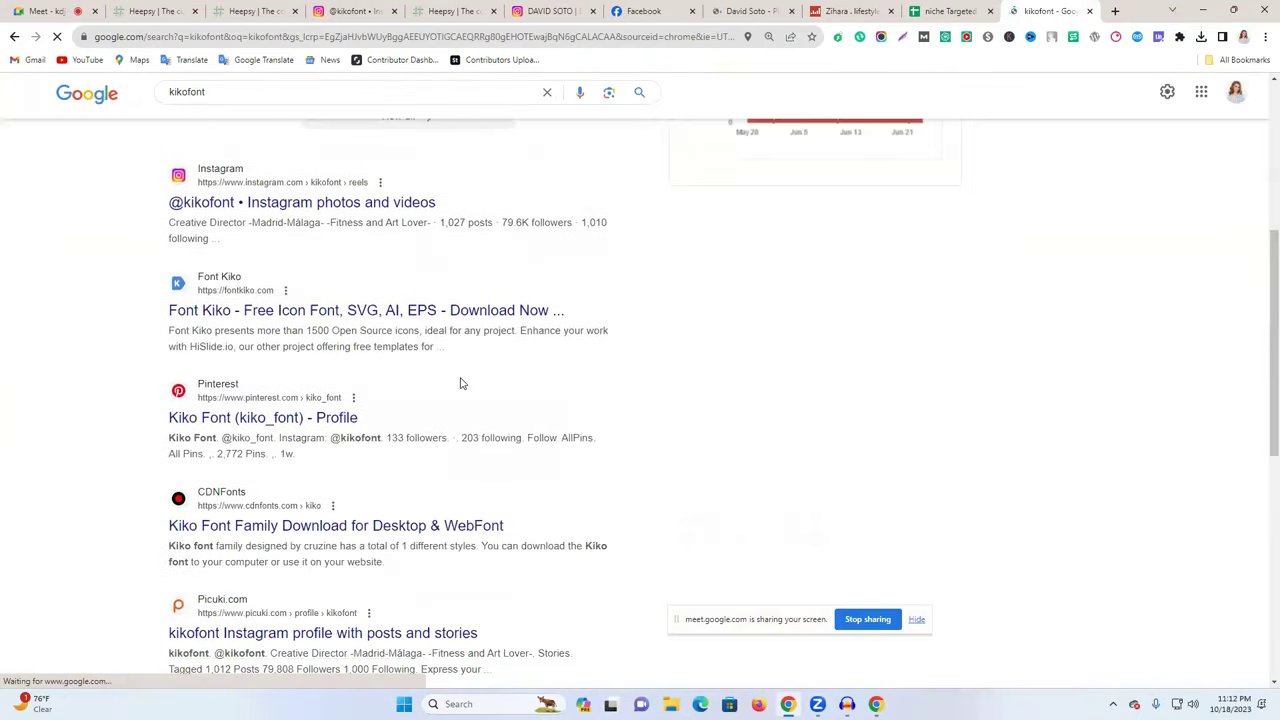
scroll(300, 410, "down", 2)
scroll(335, 422, "down", 3)
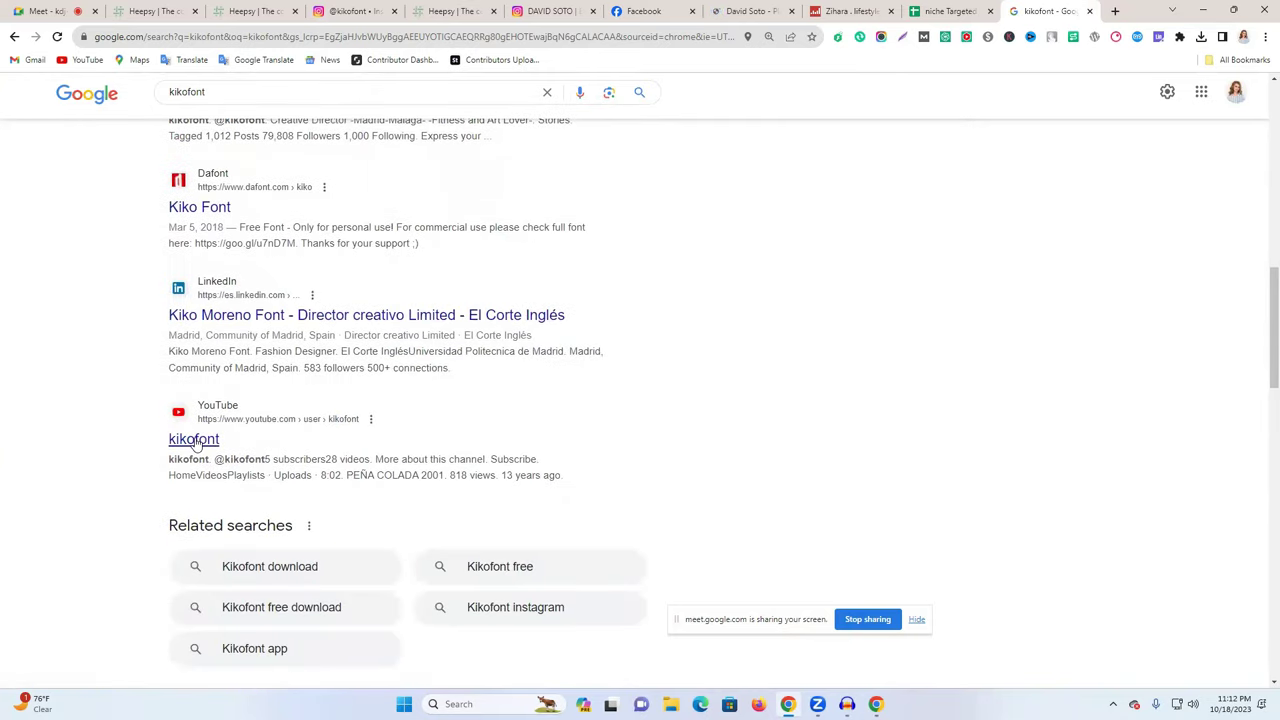
right_click(196, 443)
left_click(274, 451)
scroll(369, 437, "down", 3)
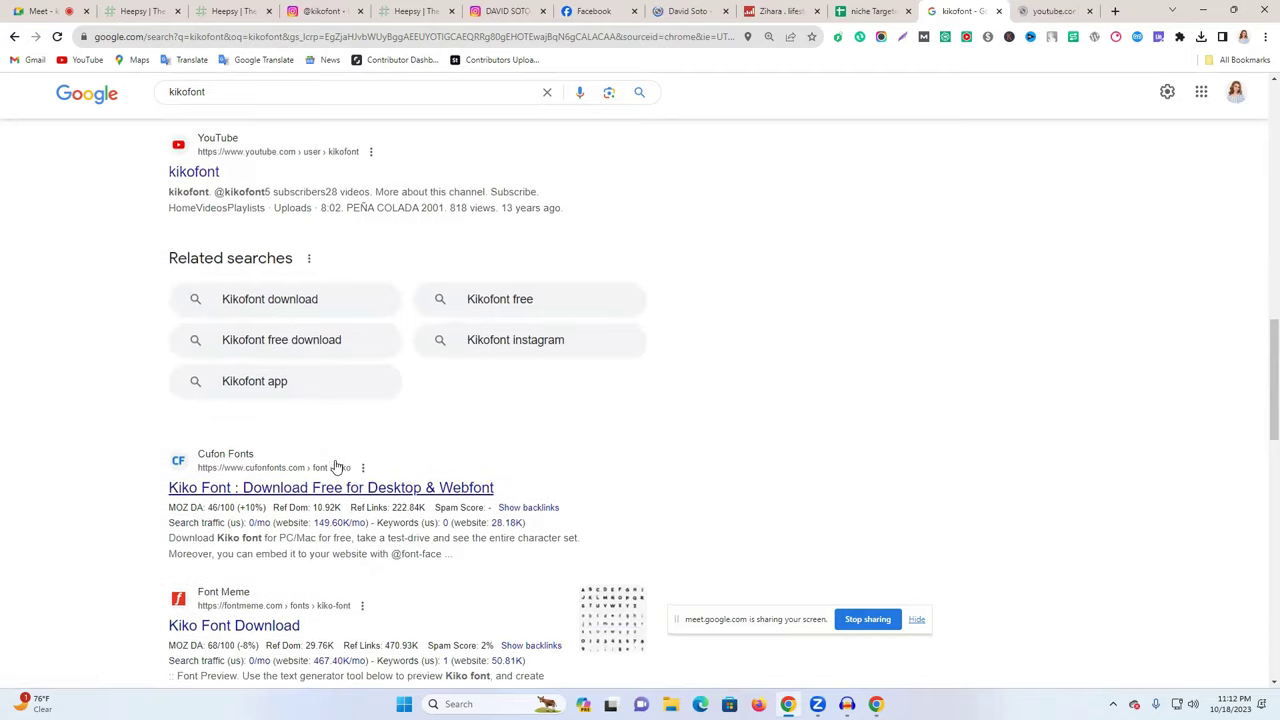
scroll(337, 467, "down", 10)
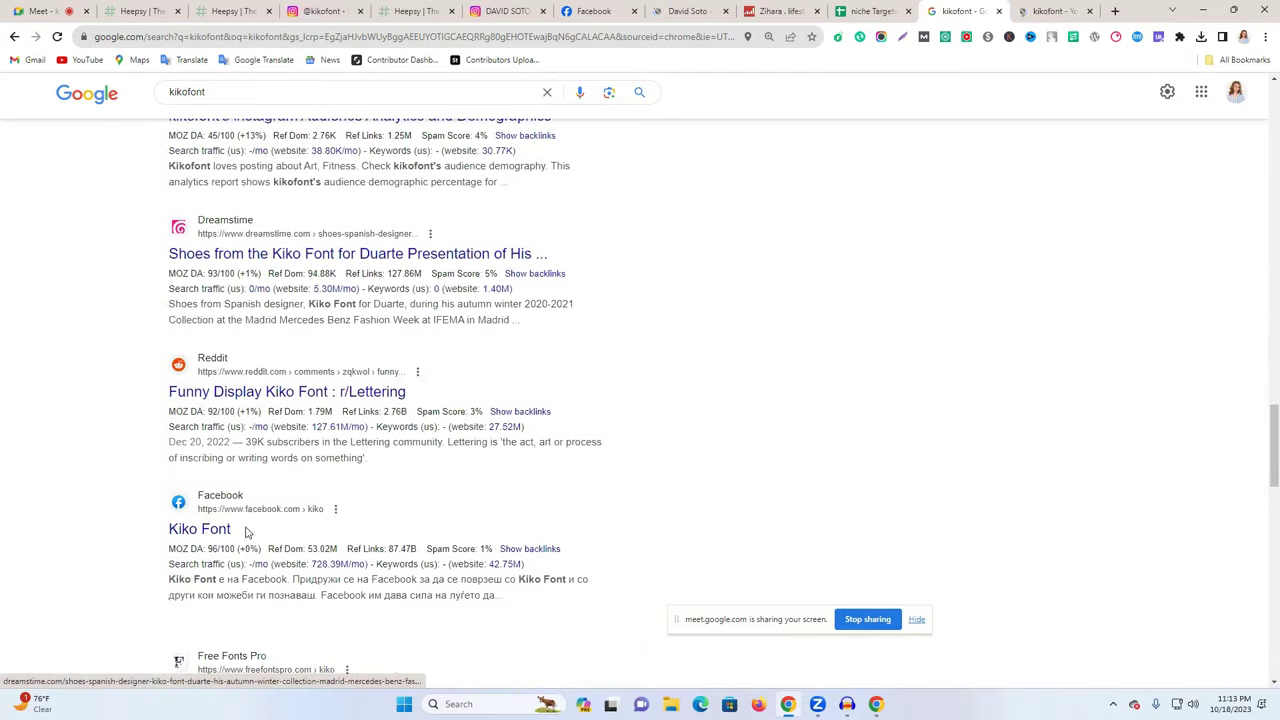
right_click(236, 530)
left_click(270, 538)
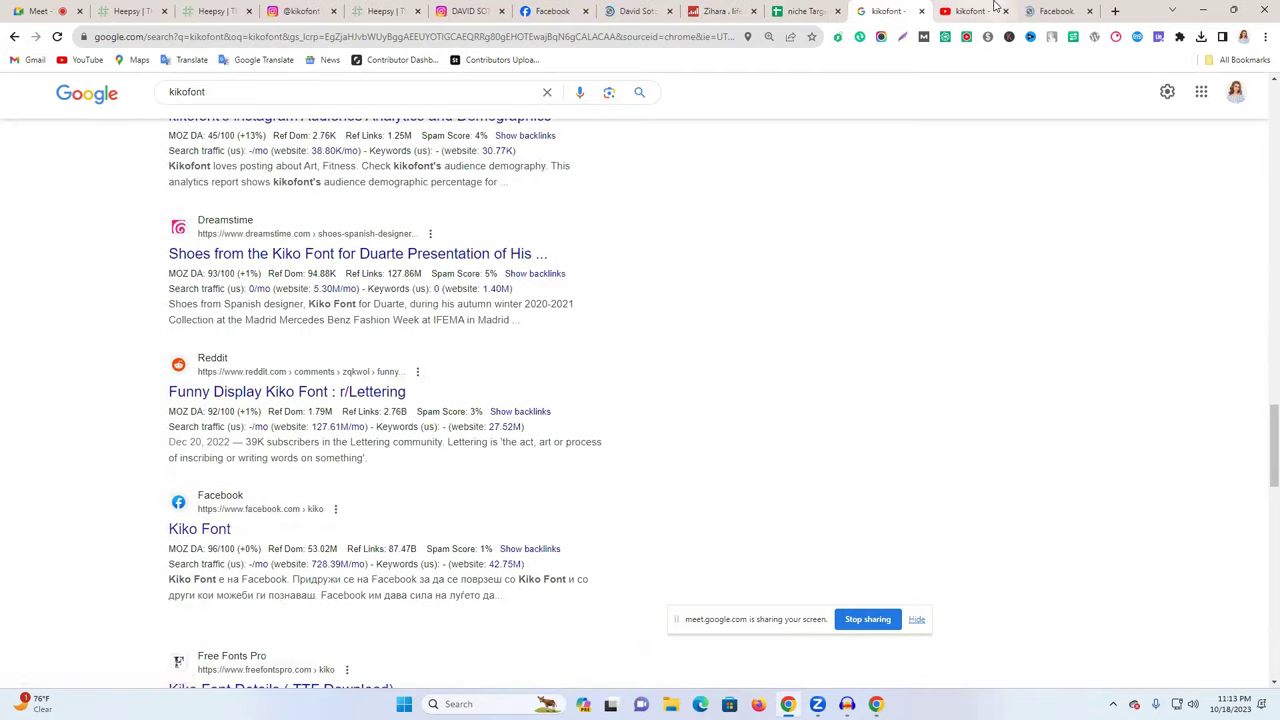
left_click(1040, 8)
scroll(623, 549, "down", 2)
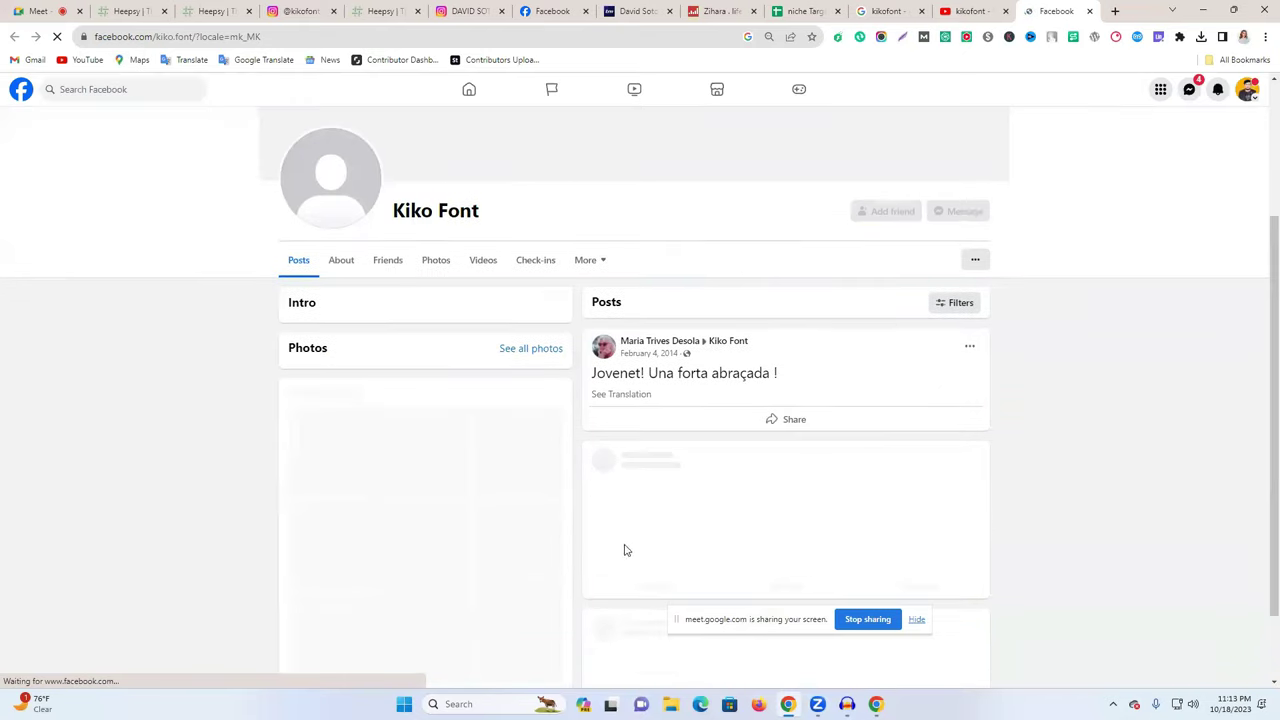
scroll(436, 418, "down", 1)
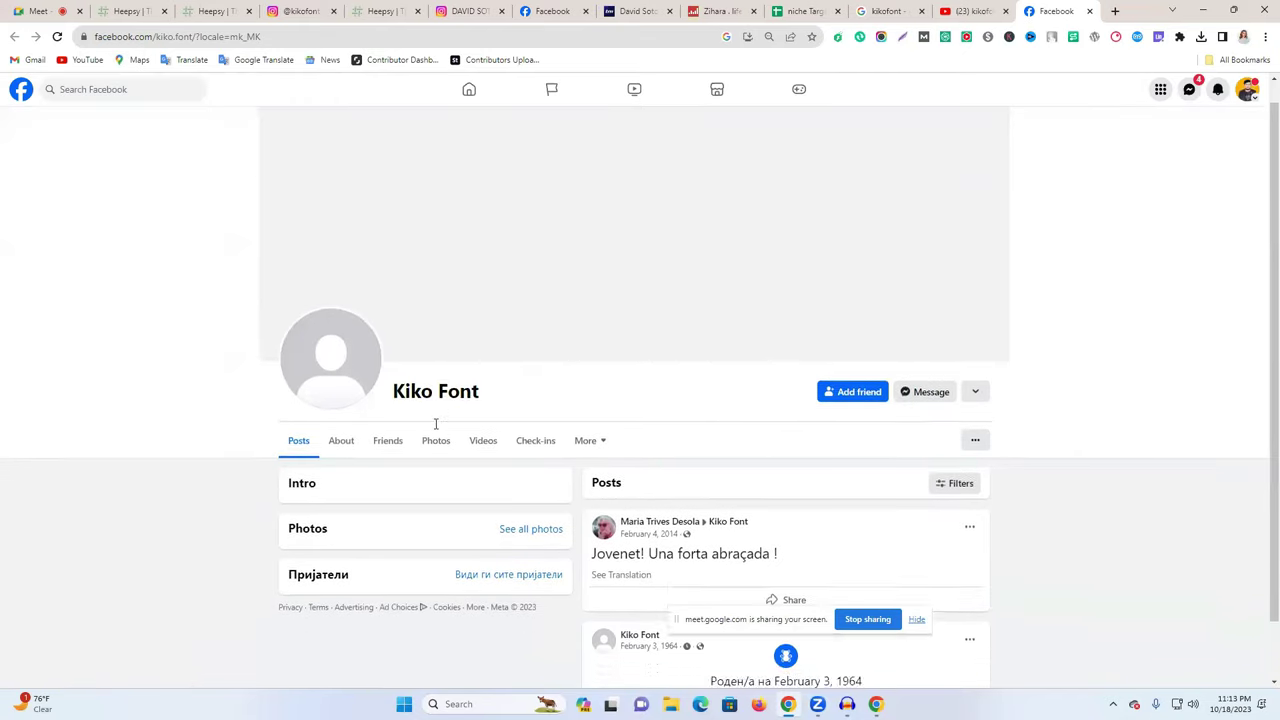
left_click(1090, 12)
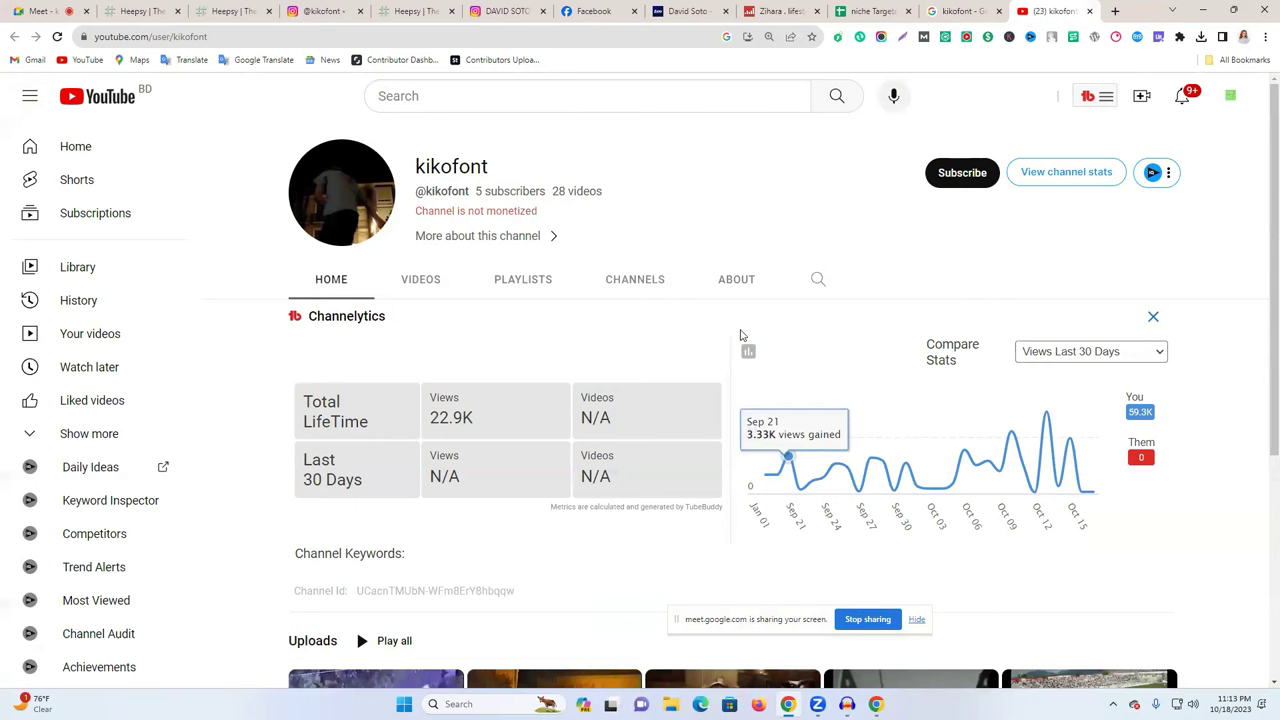
left_click(735, 300)
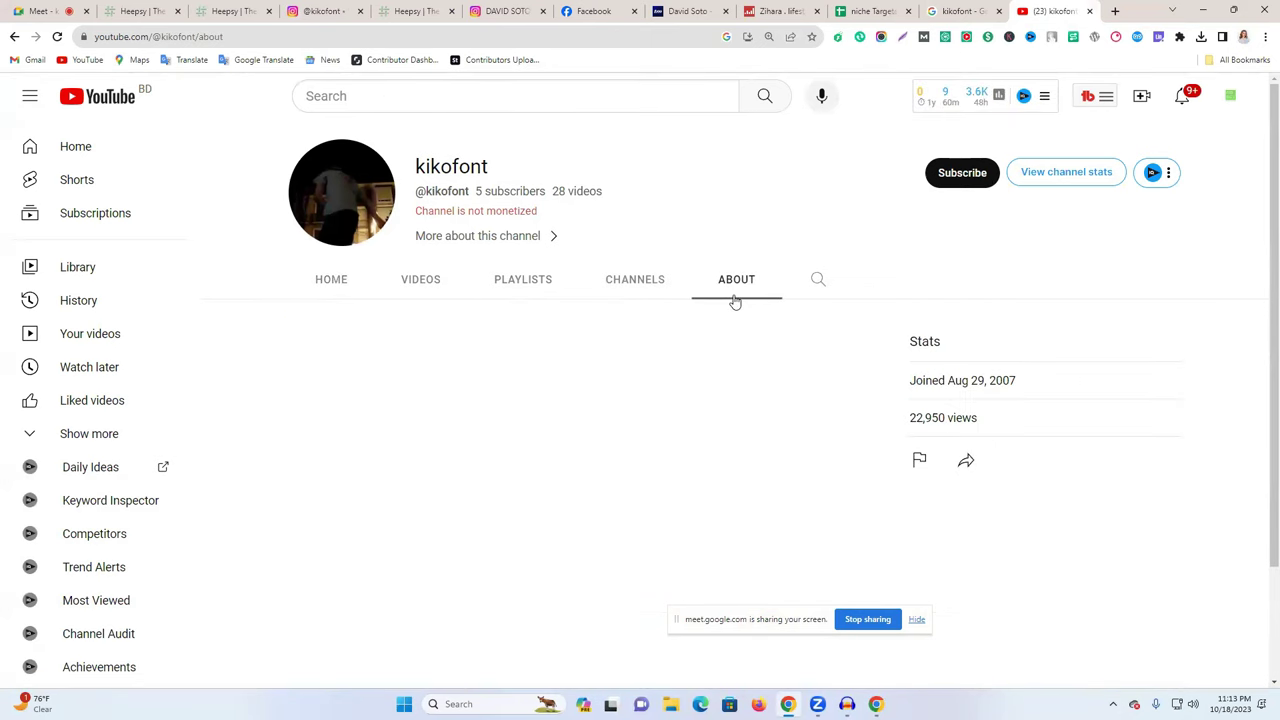
left_click(1088, 12)
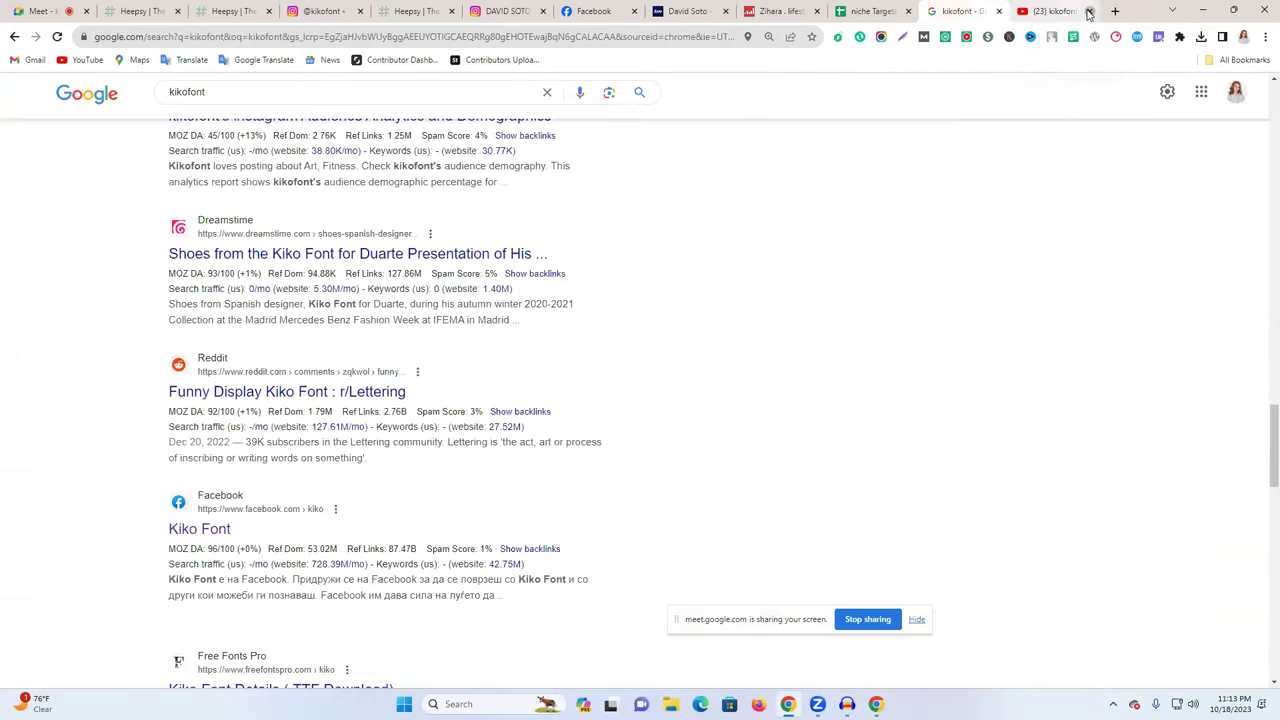
left_click(1088, 12)
left_click(320, 11)
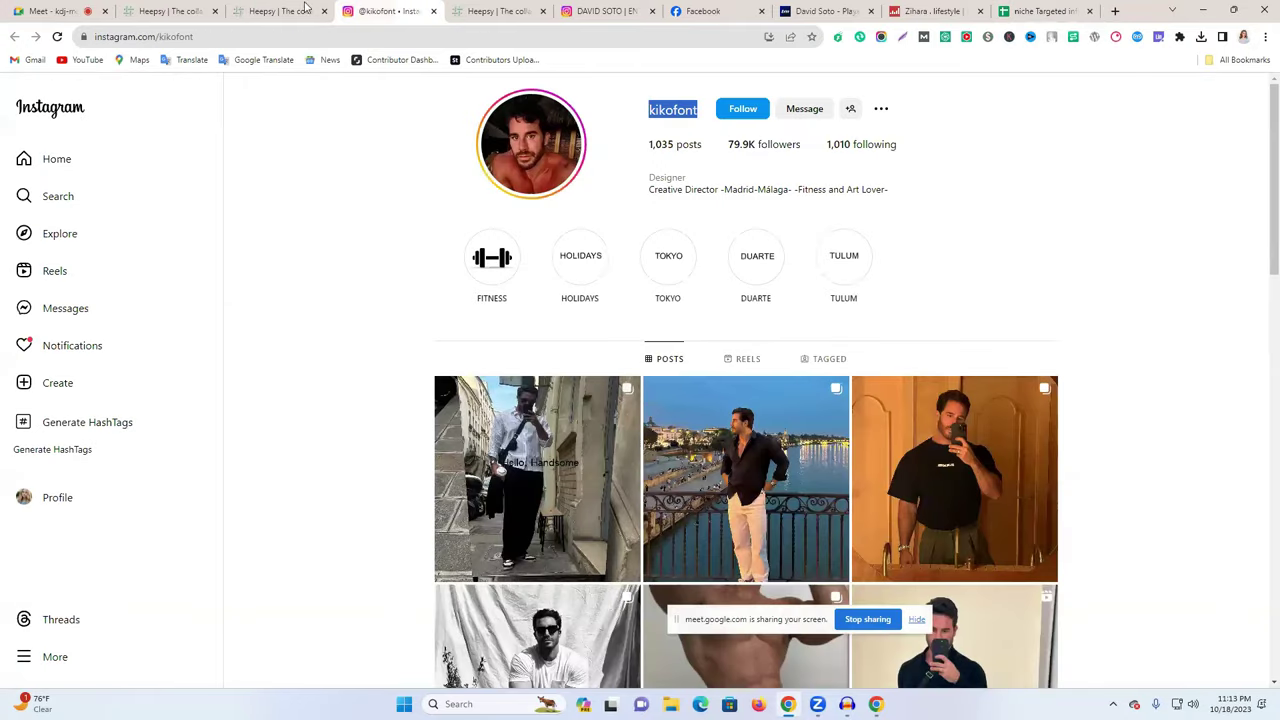
- Try revealing the creator's Heepsy e-mail, review the $49–$269 upgrade plans, then return to results
left_click(305, 9)
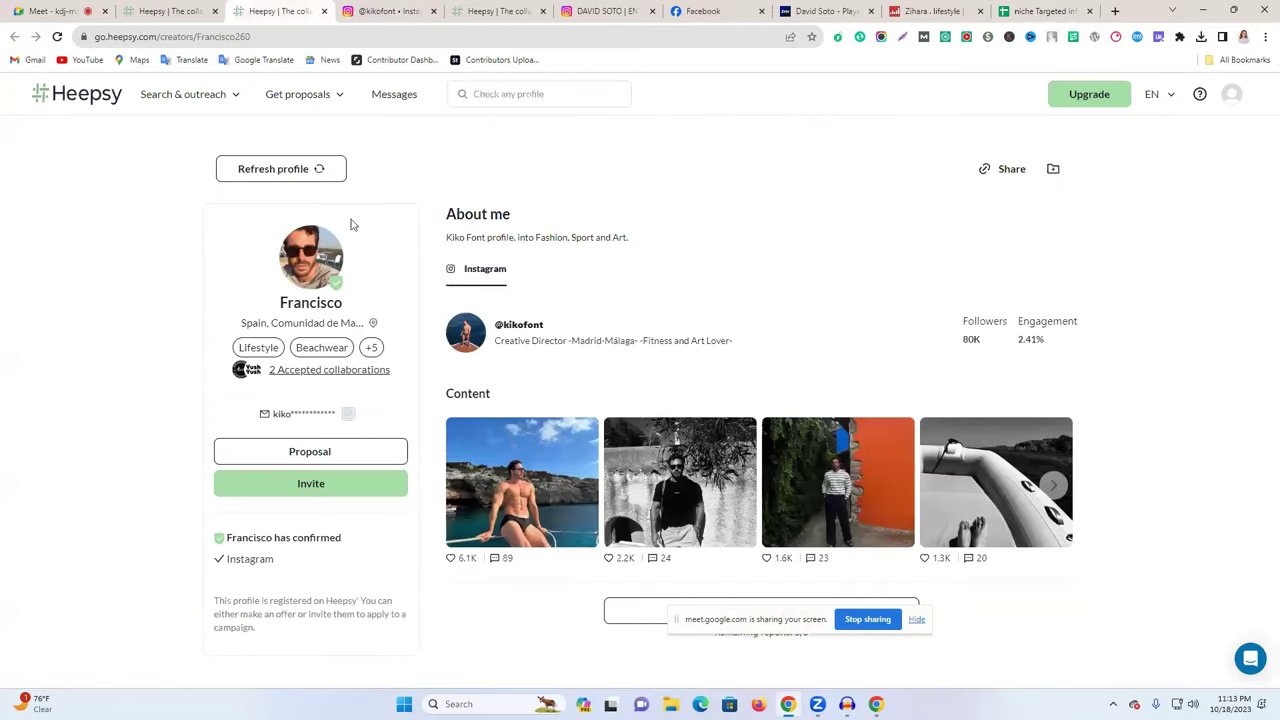
left_click(348, 415)
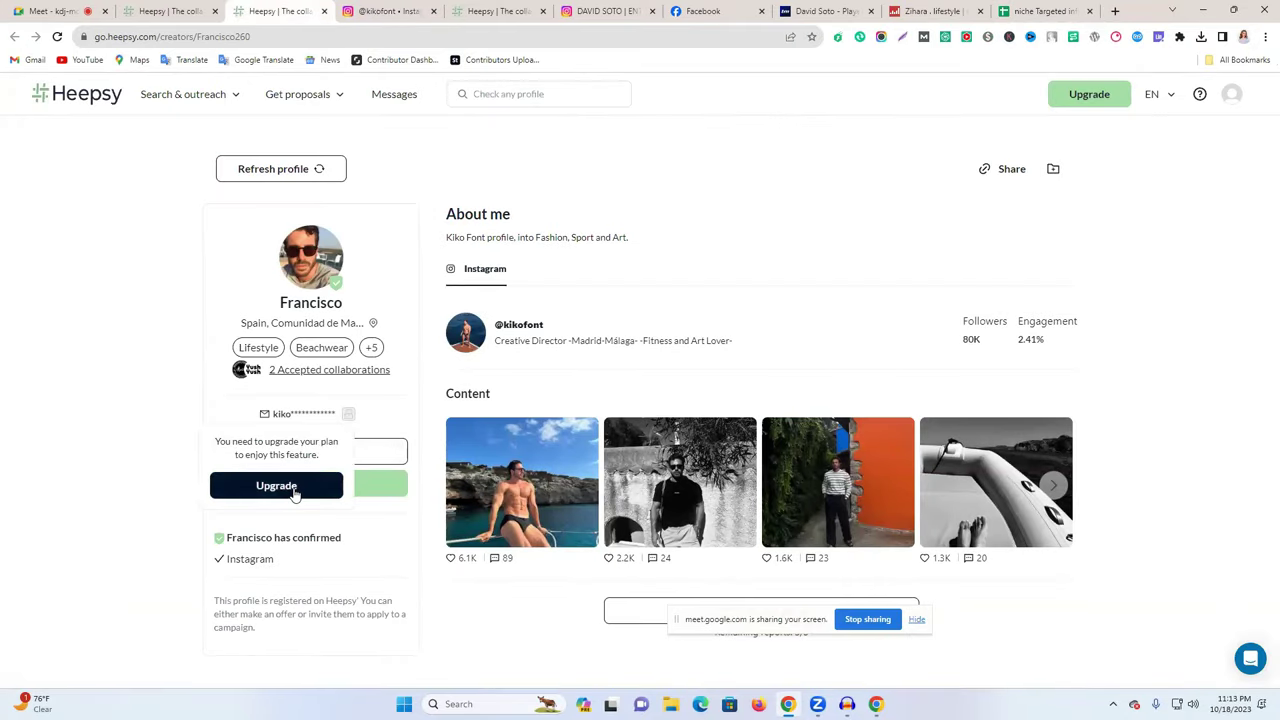
left_click(290, 490)
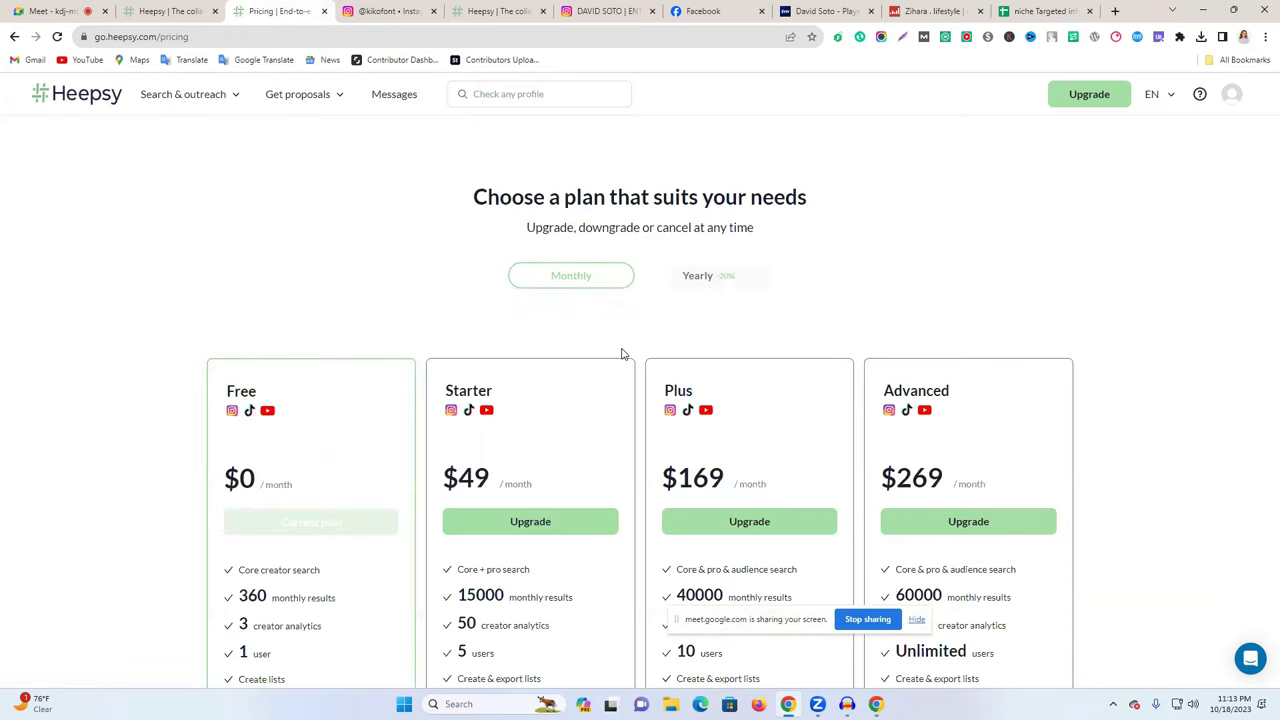
scroll(652, 349, "down", 3)
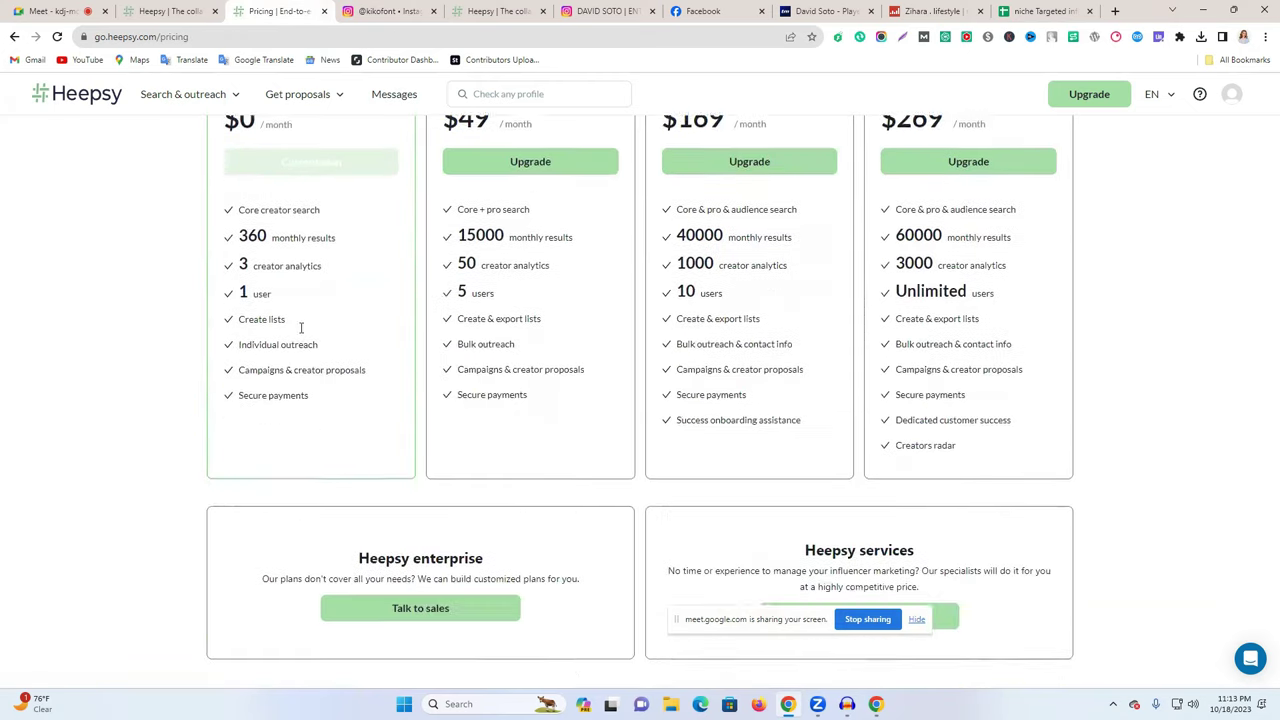
scroll(313, 340, "up", 2)
left_click(12, 37)
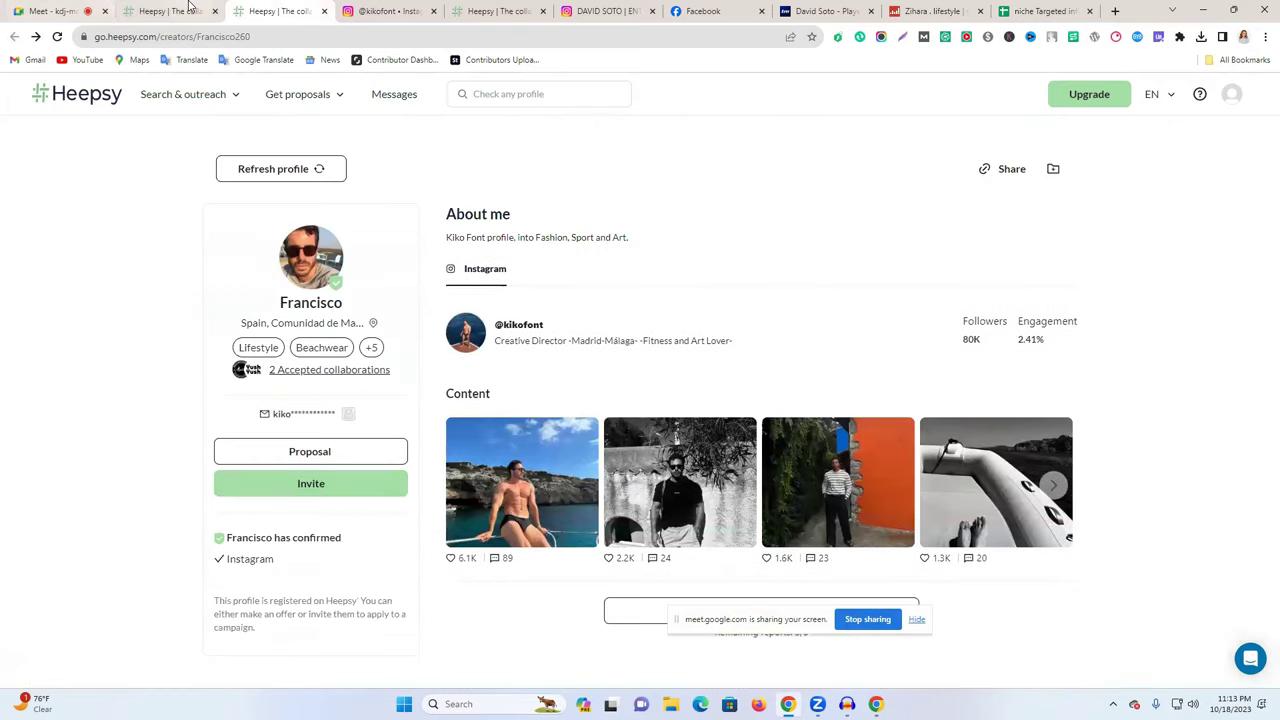
left_click(172, 11)
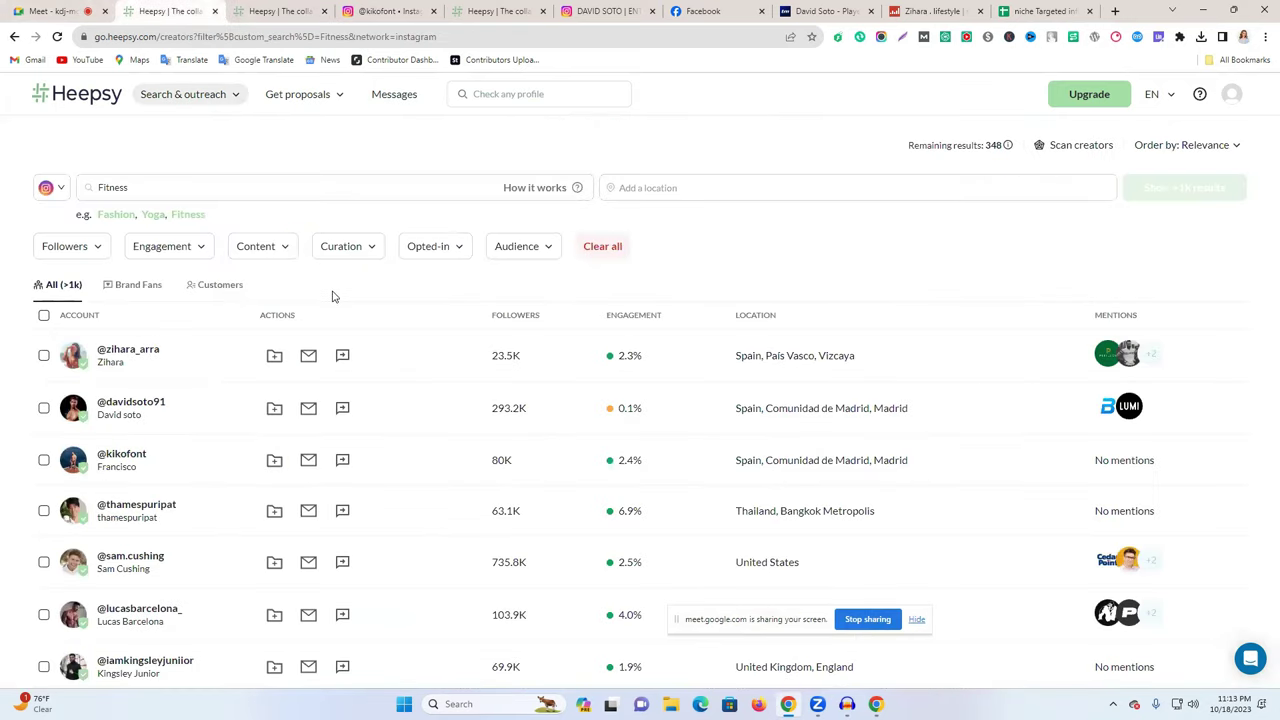
- Open the Thailand-based creator in a new tab and close the finished creator's tabs
scroll(334, 296, "down", 2)
right_click(172, 380)
key("Escape")
middle_click(175, 383)
left_click(258, 11)
left_click(399, 14)
middle_click(399, 14)
middle_click(399, 14)
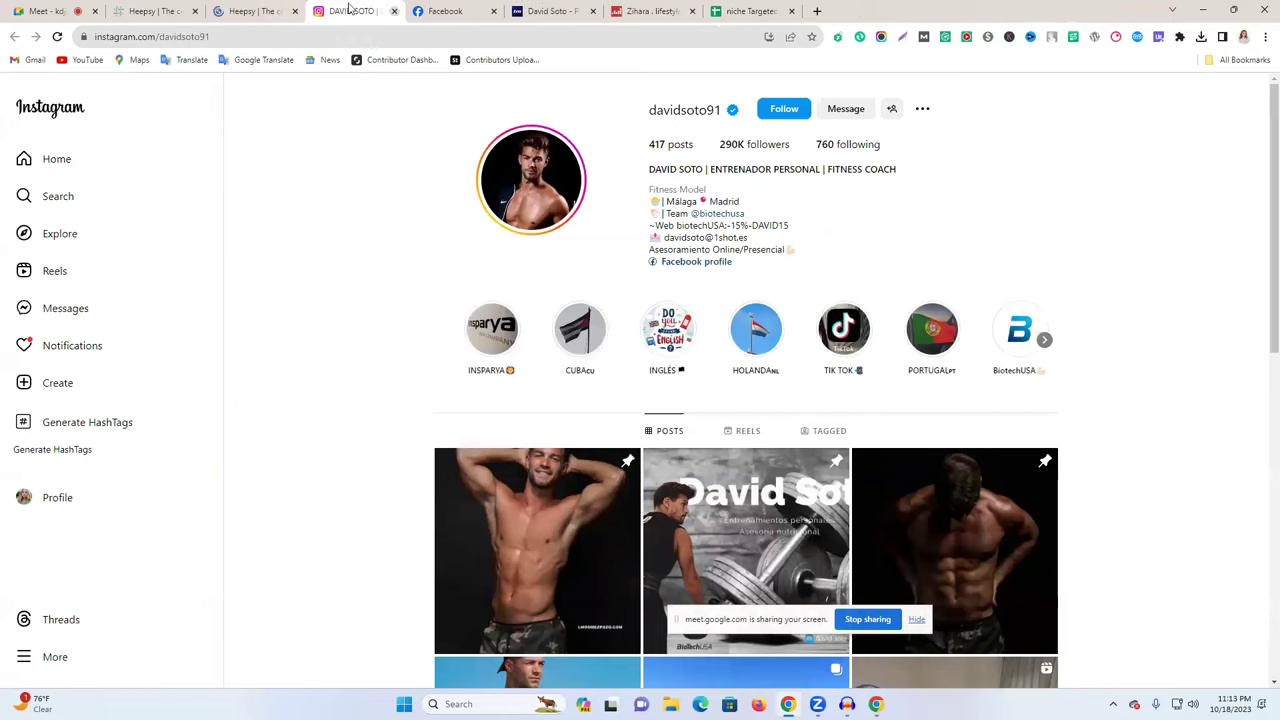
- Open the new creator's Instagram profile and select the bio's collab e-mail and username
left_click(240, 10)
left_click(520, 282)
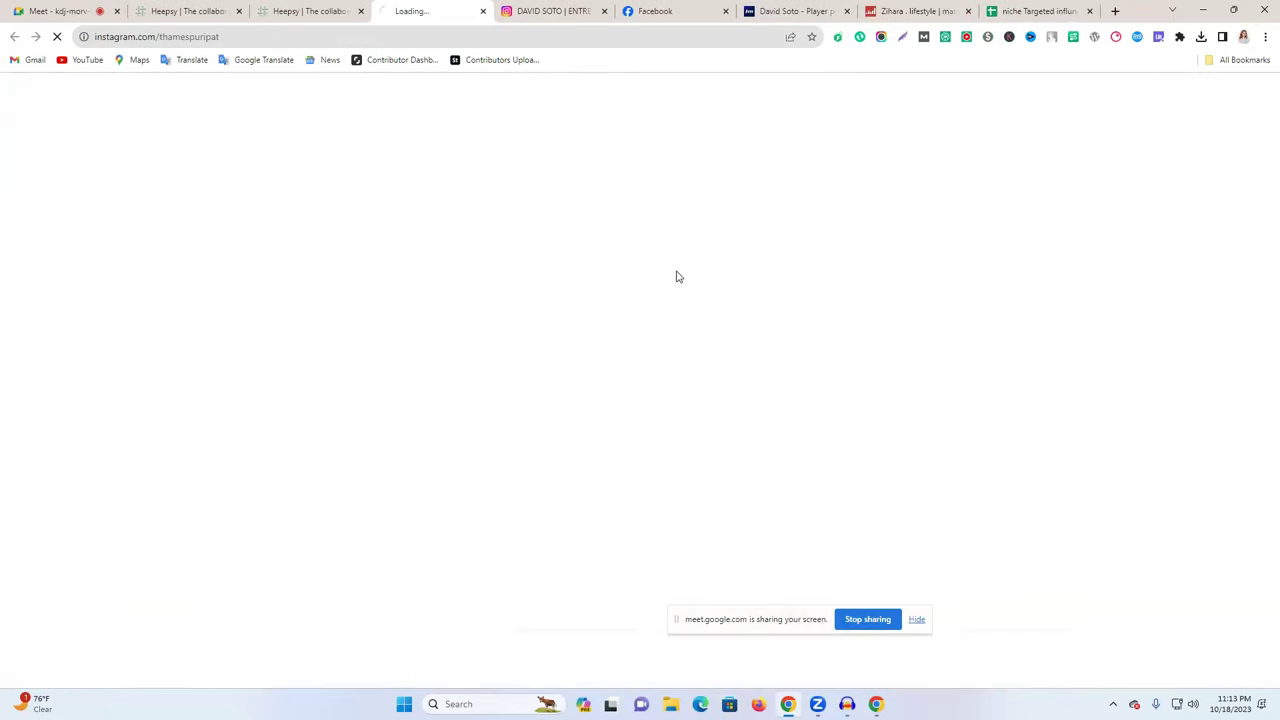
left_click(598, 12)
left_click(604, 12)
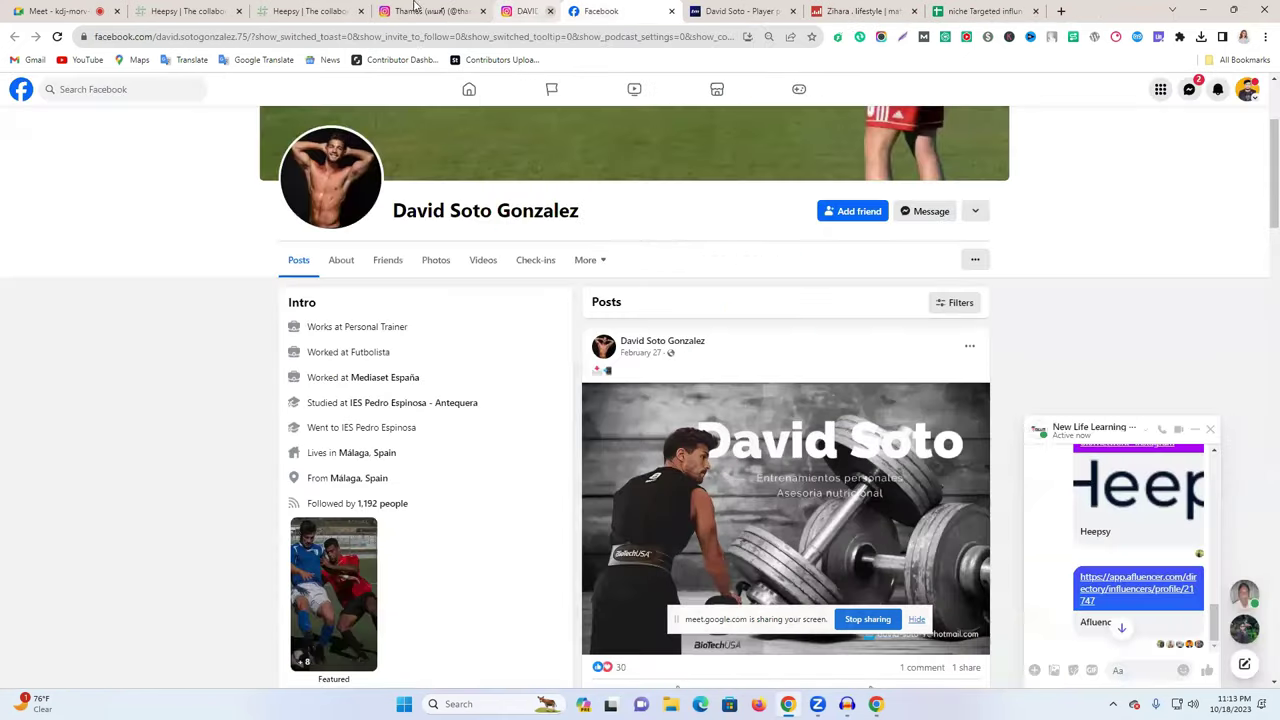
left_click(478, 11)
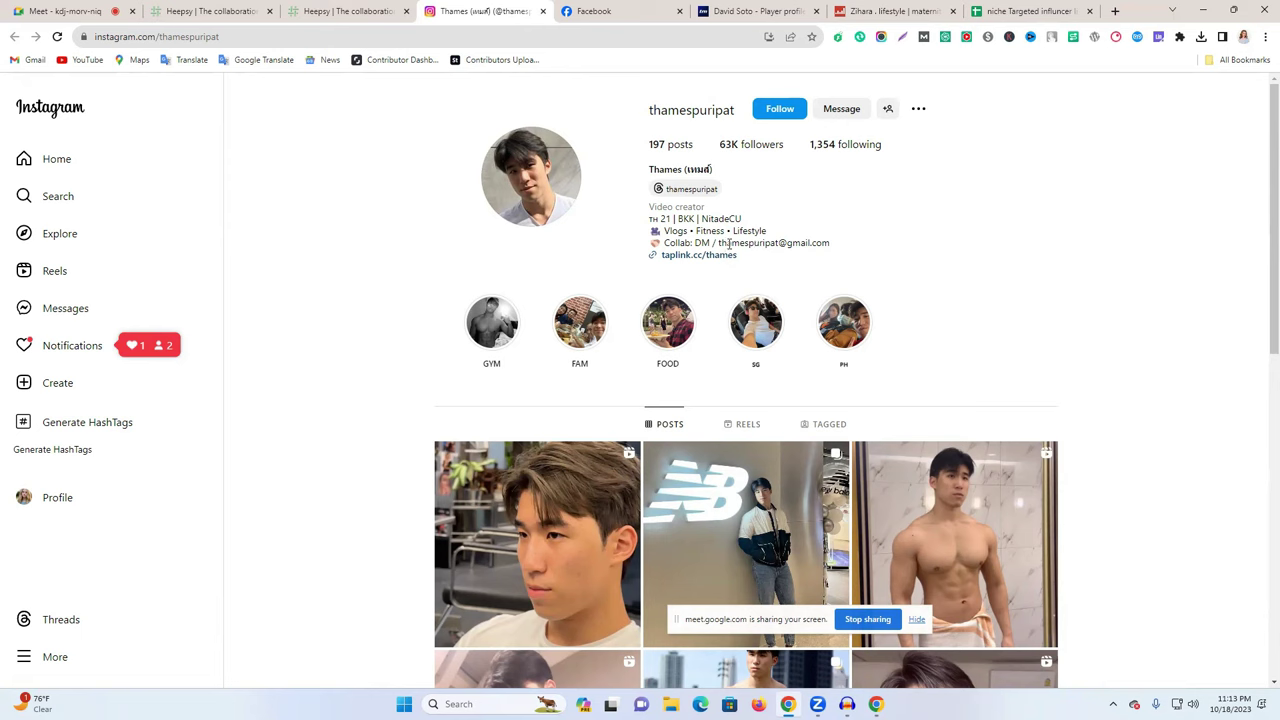
left_click_drag(715, 243, 837, 250)
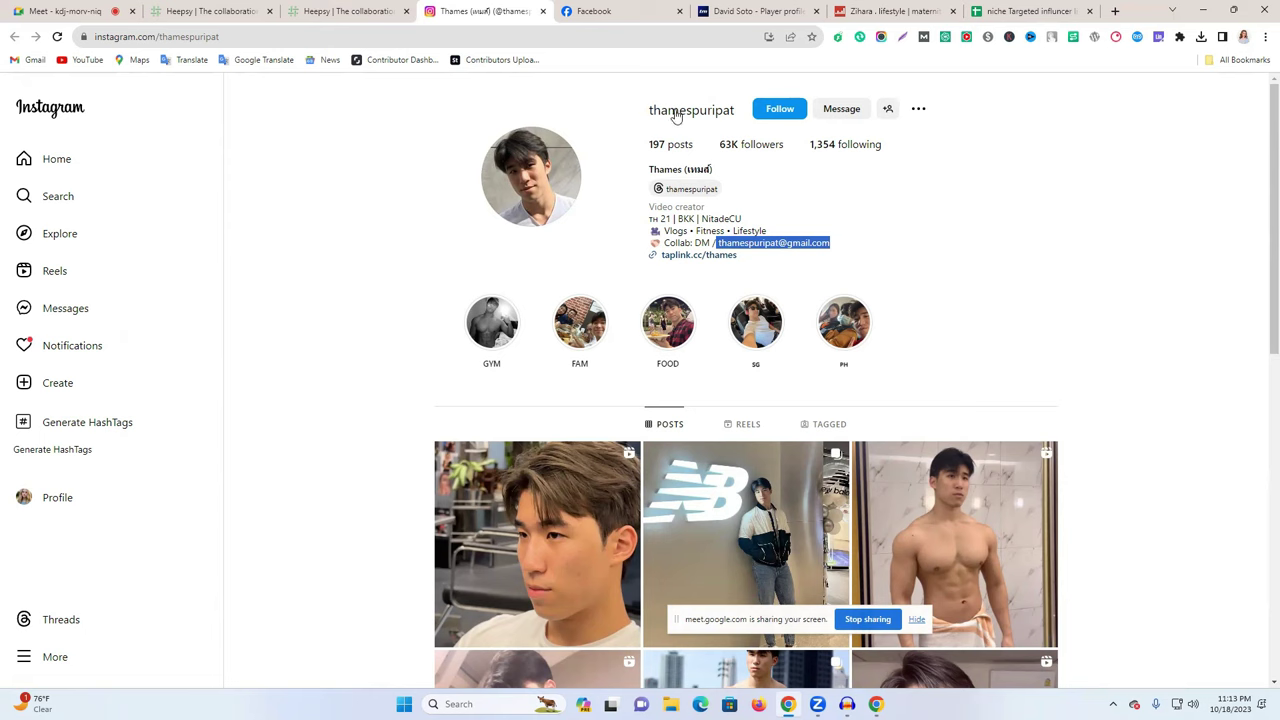
left_click_drag(736, 111, 646, 111)
left_click(778, 10)
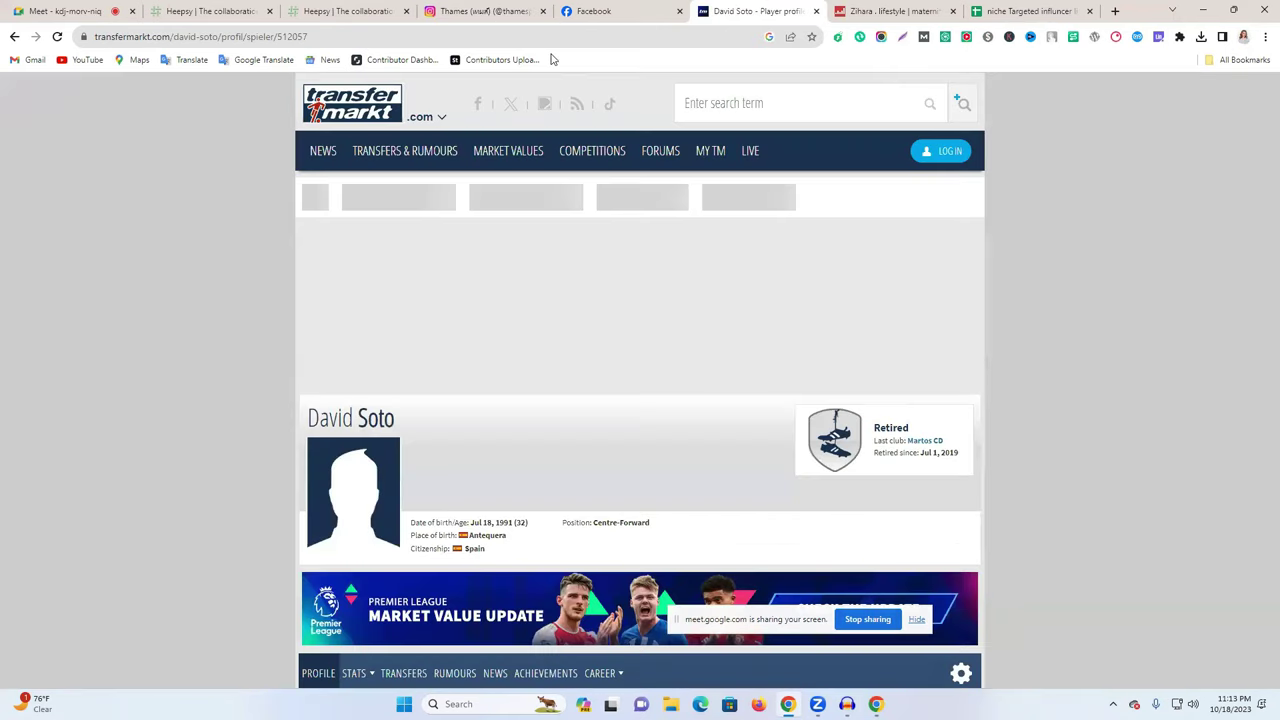
- Google the Thai creator's username and open the Facebook photo post result
left_click(541, 36)
key("ctrl+v")
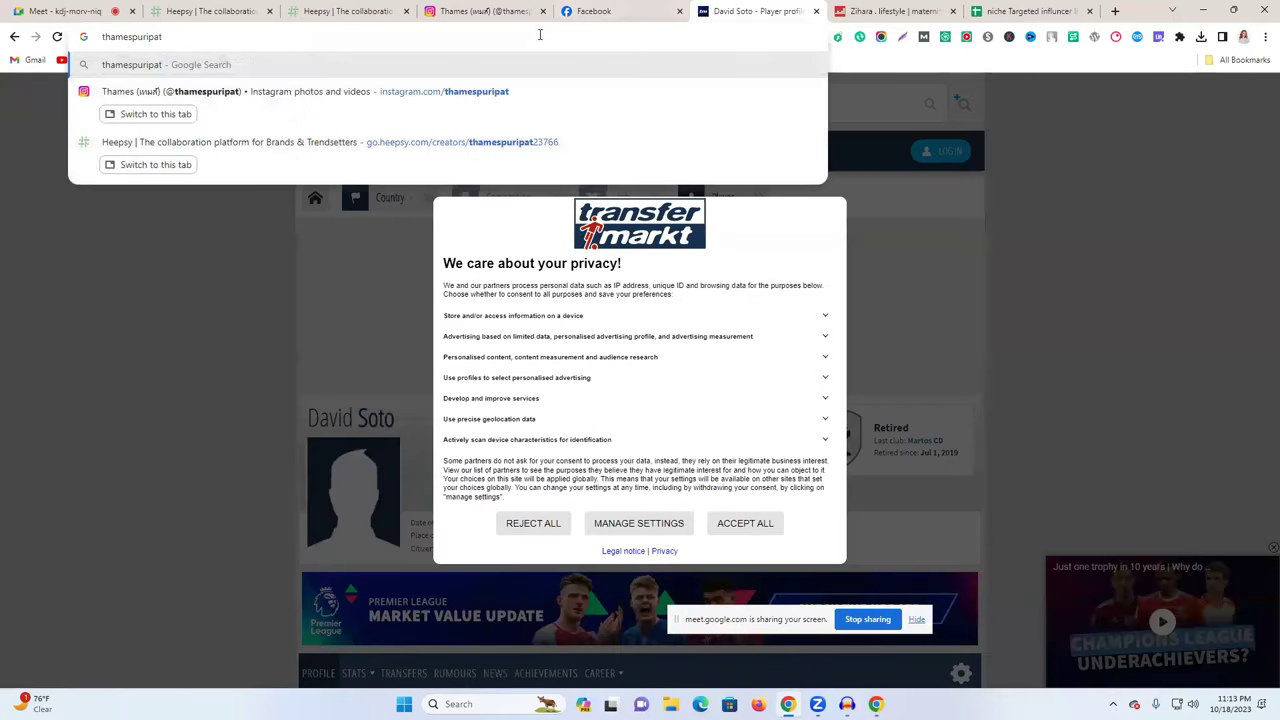
key("Return")
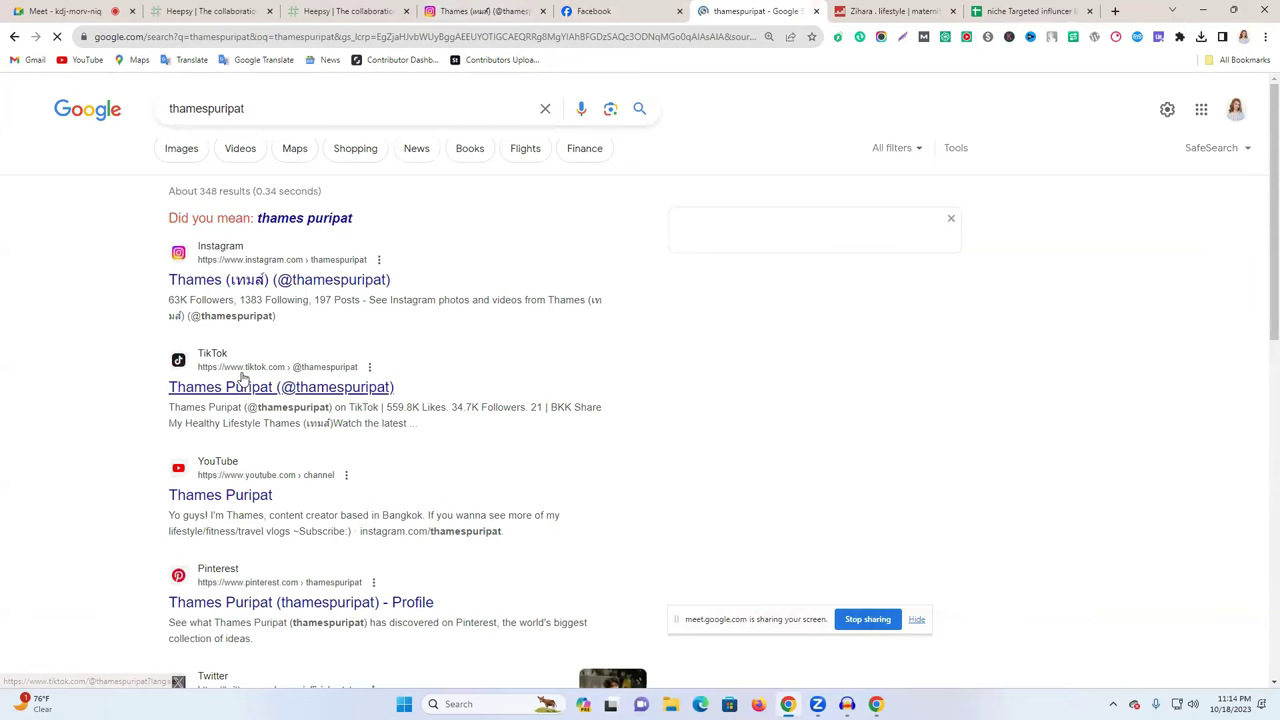
scroll(241, 376, "down", 8)
scroll(241, 376, "down", 2)
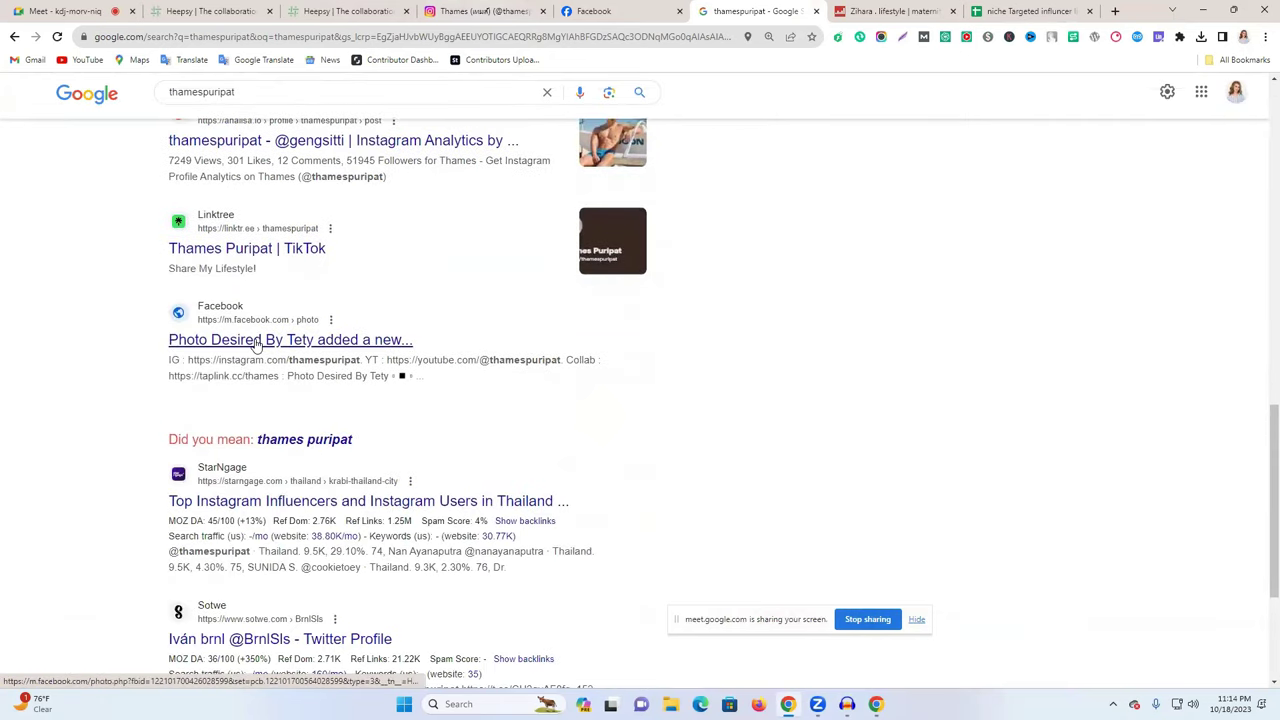
left_click(270, 342)
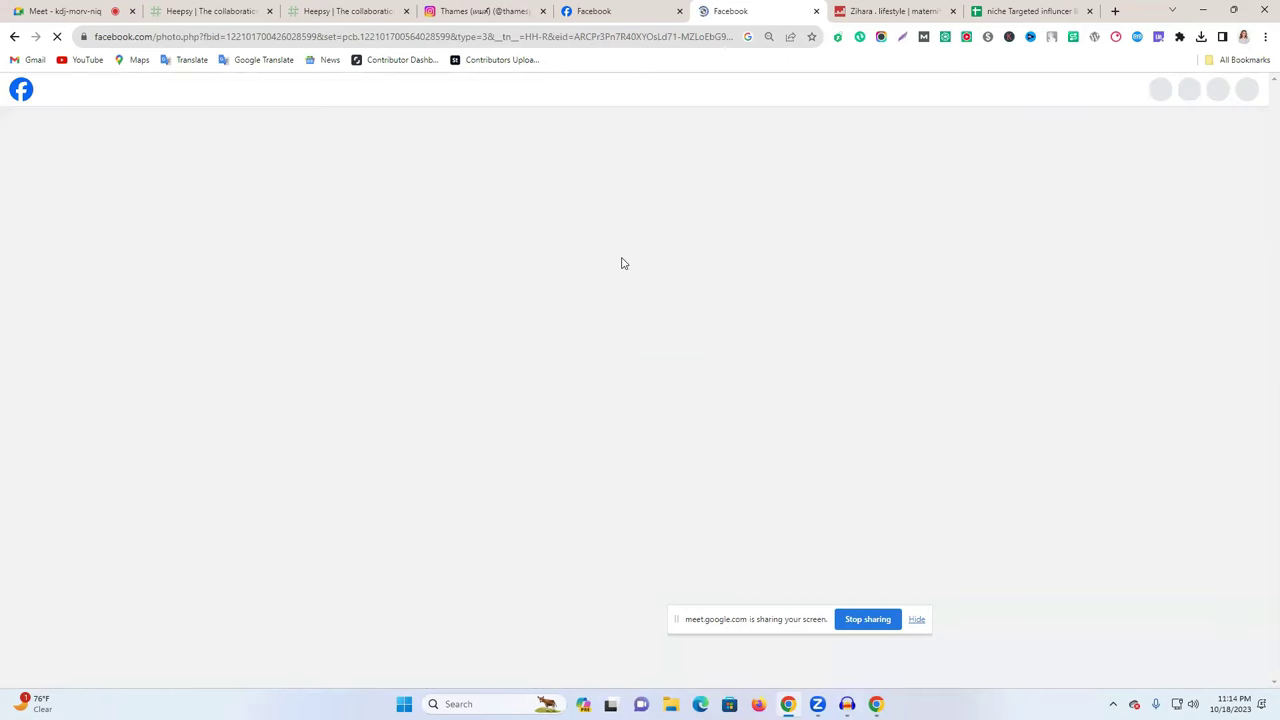
key("ctrl+shift+Tab")
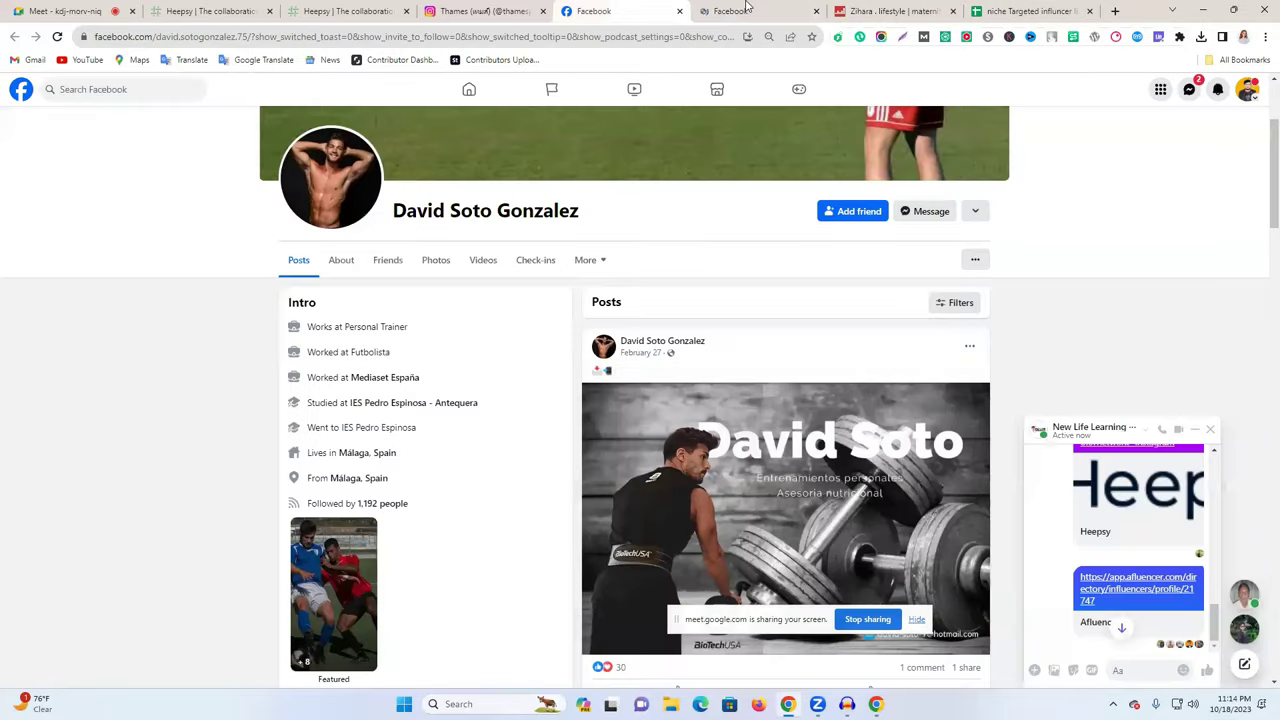
- Check the trainer's About personal and family details, then close both Facebook tabs
left_click(745, 8)
left_click(630, 11)
scroll(388, 426, "down", 3)
scroll(596, 266, "up", 5)
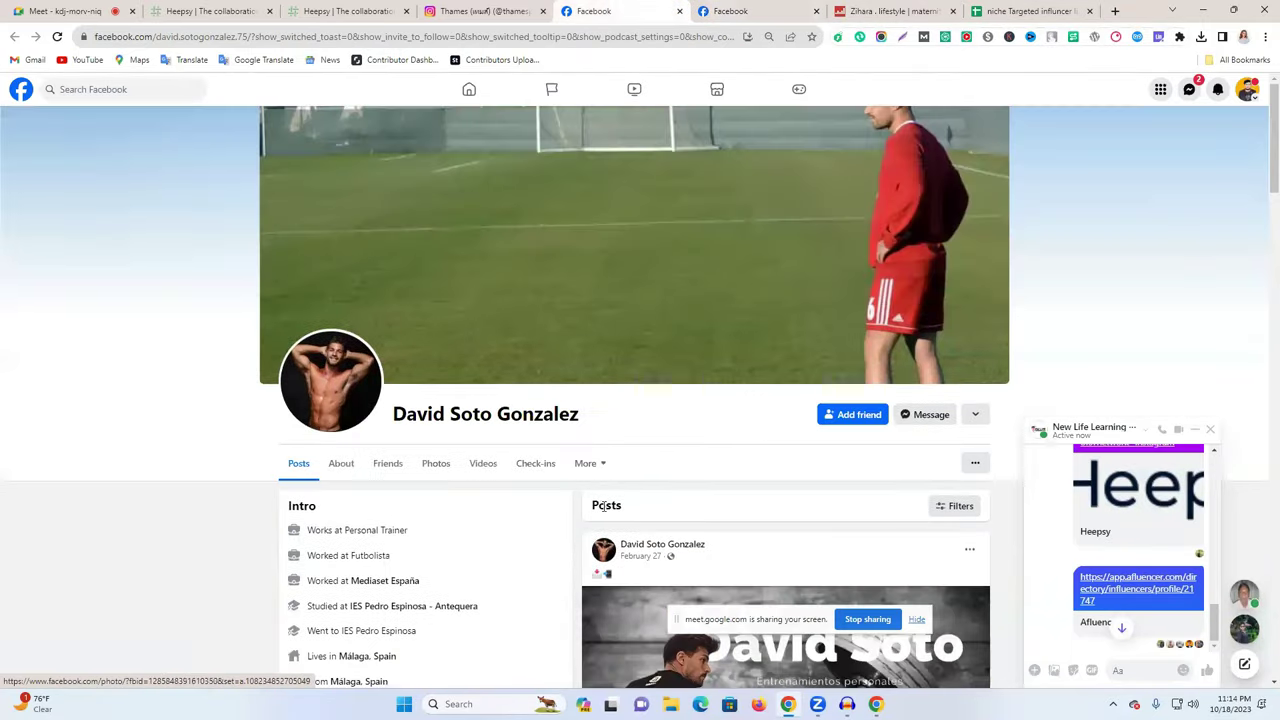
left_click(341, 464)
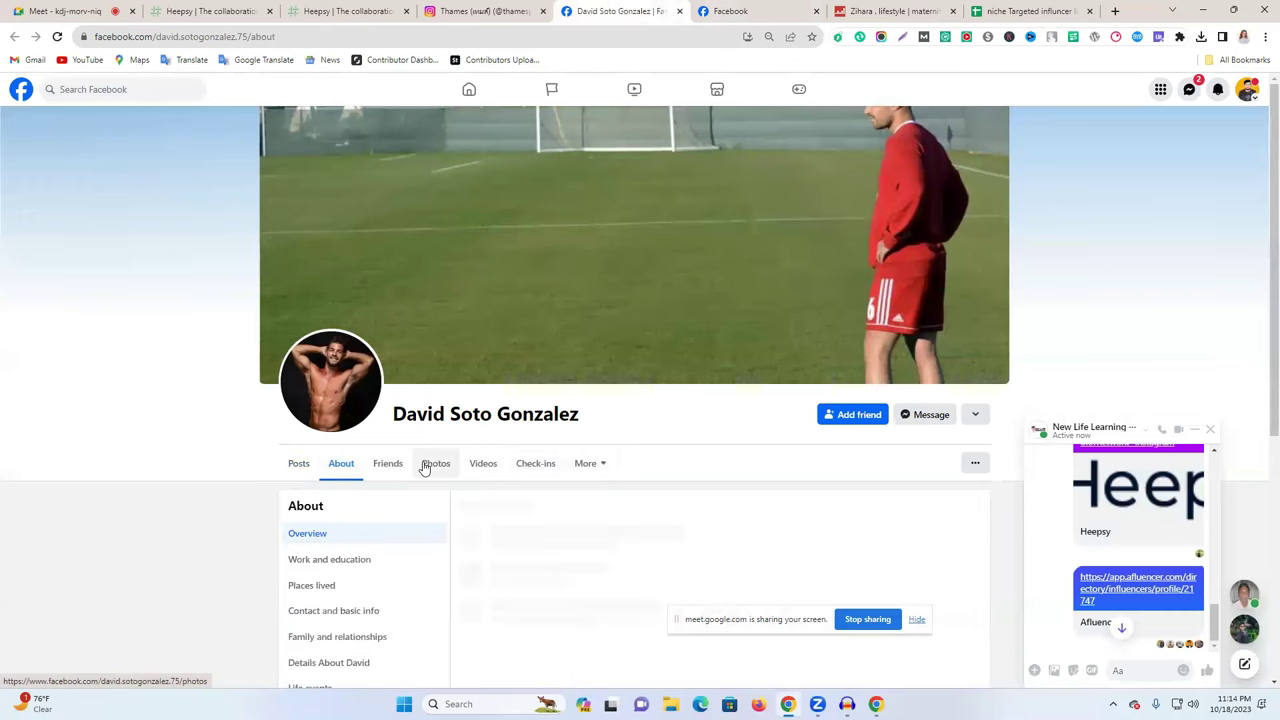
scroll(424, 467, "down", 2)
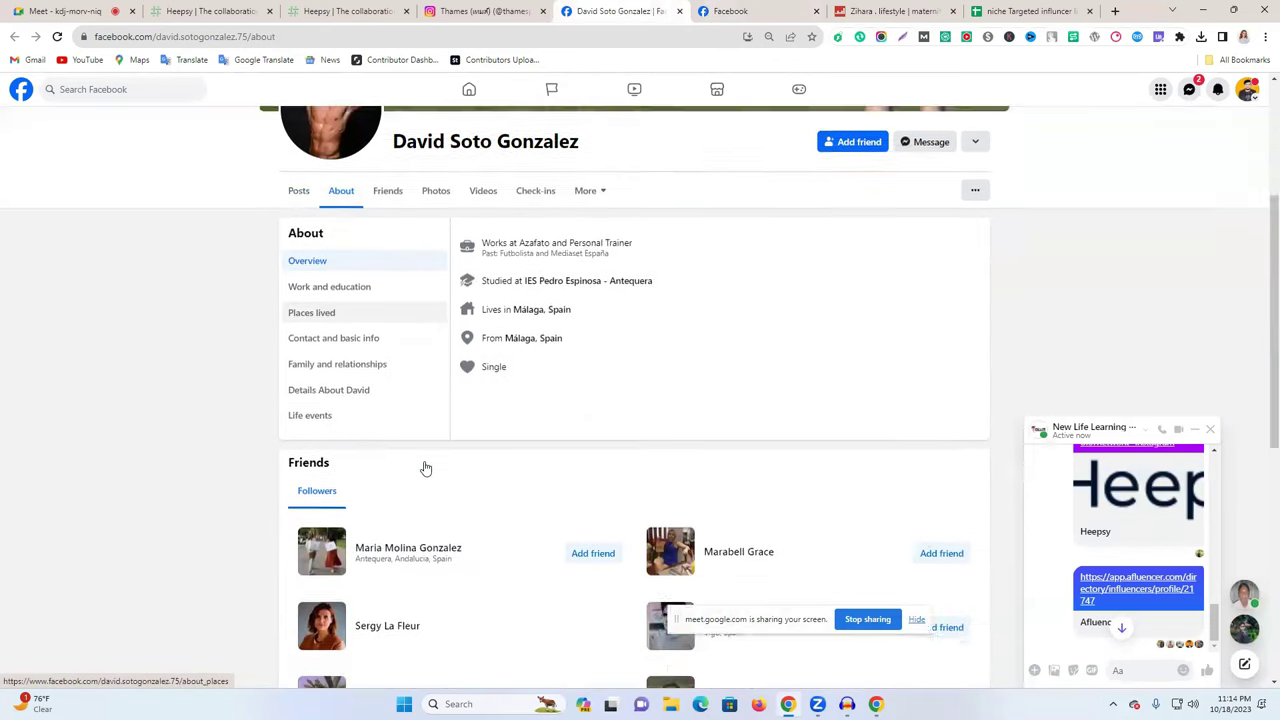
left_click(349, 333)
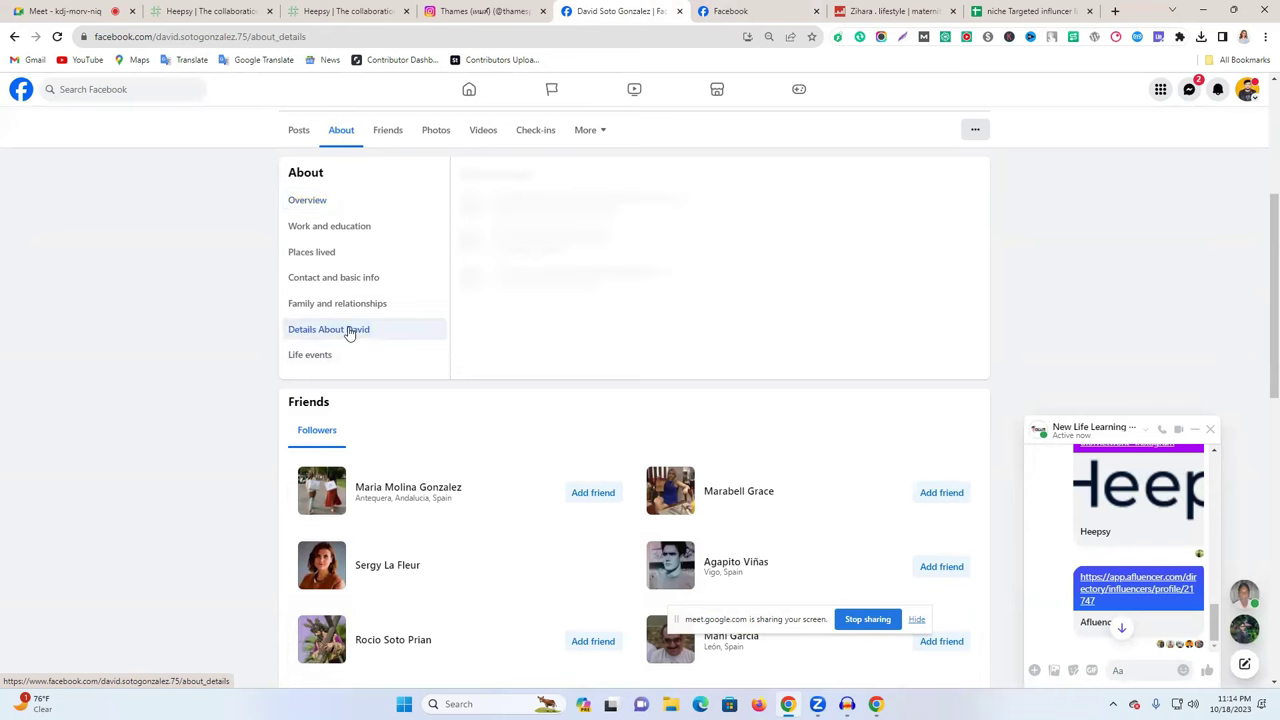
left_click(337, 303)
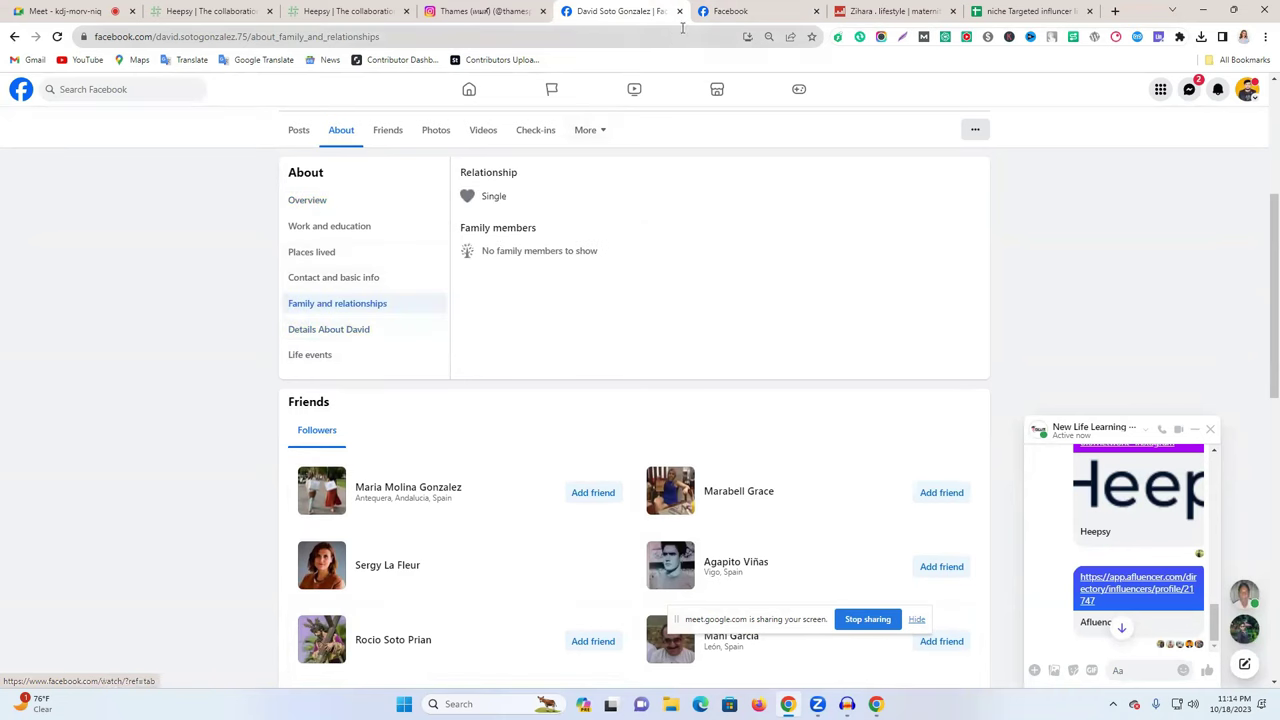
left_click(680, 11)
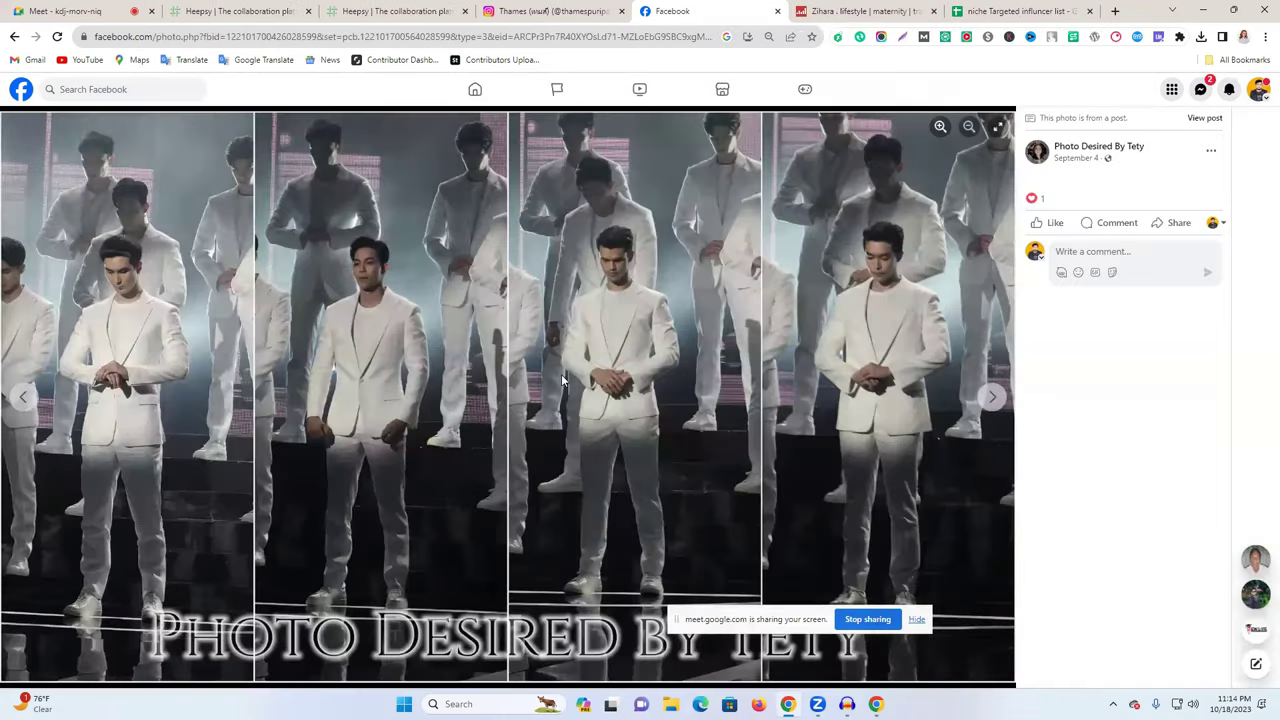
left_click(778, 14)
left_click(530, 9)
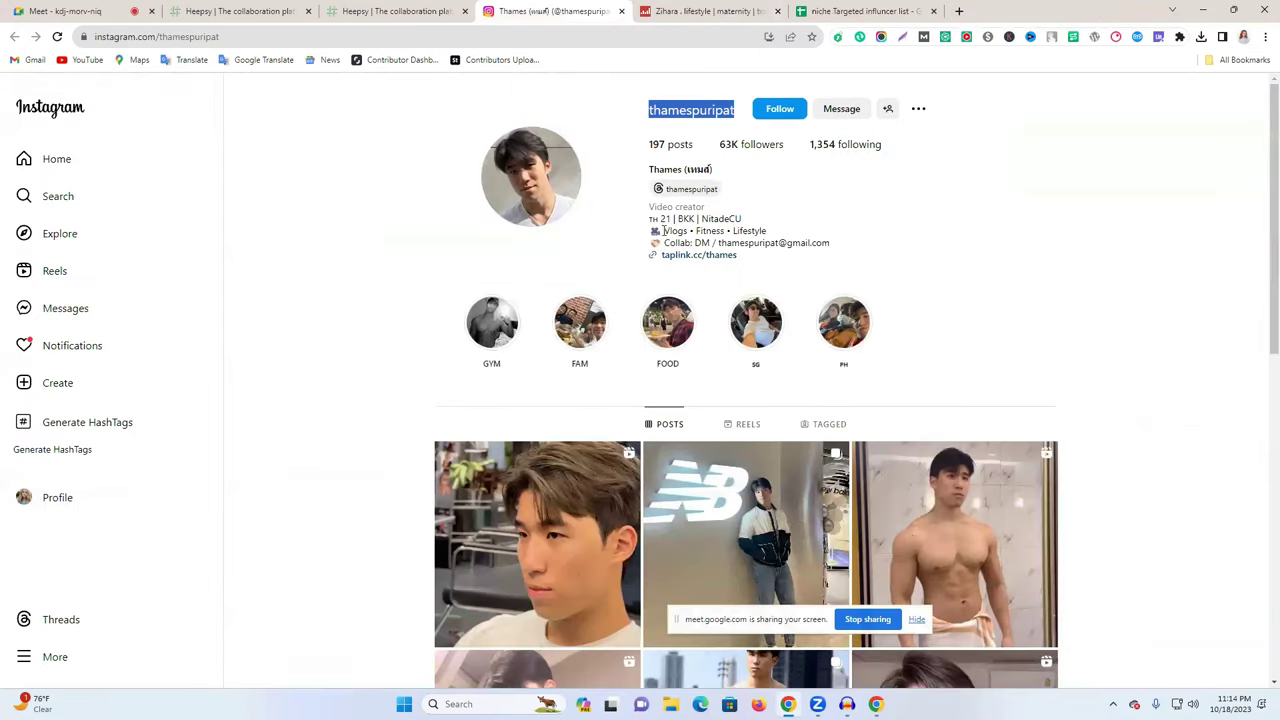
- Copy the Thai creator's Instagram username into cell C3 of the influencer sheet
left_click_drag(715, 242, 853, 243)
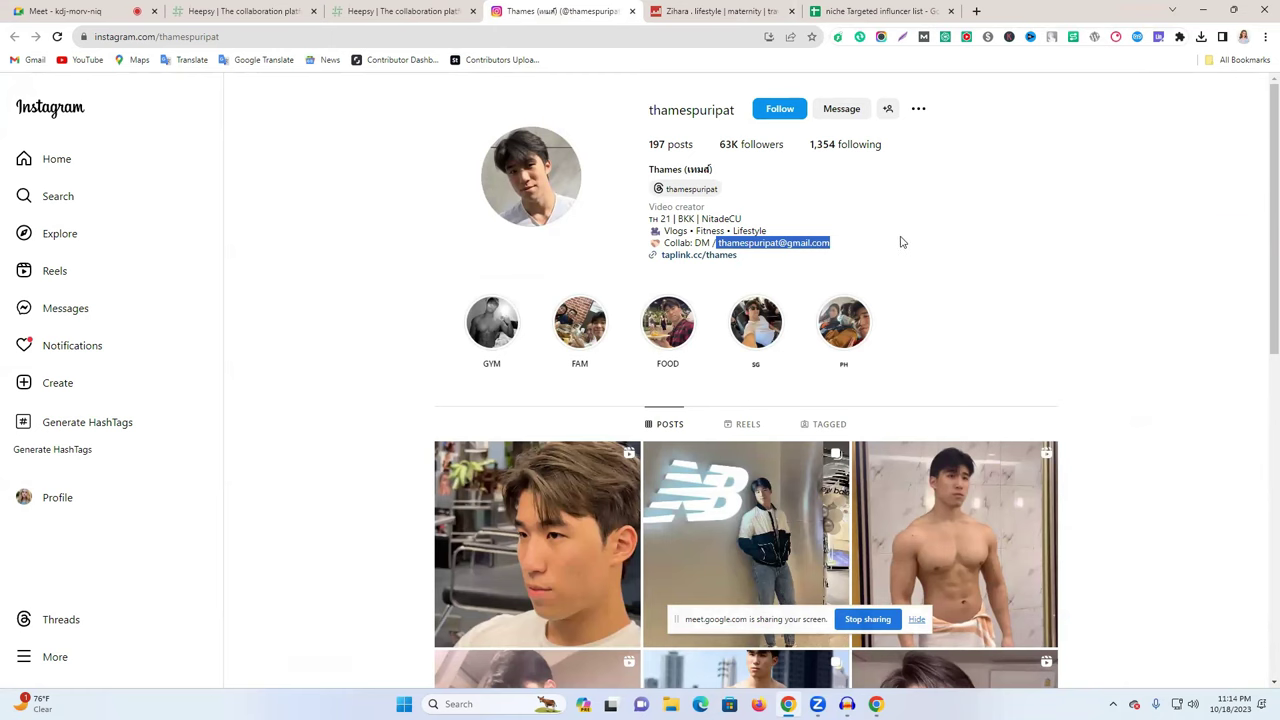
left_click(900, 242)
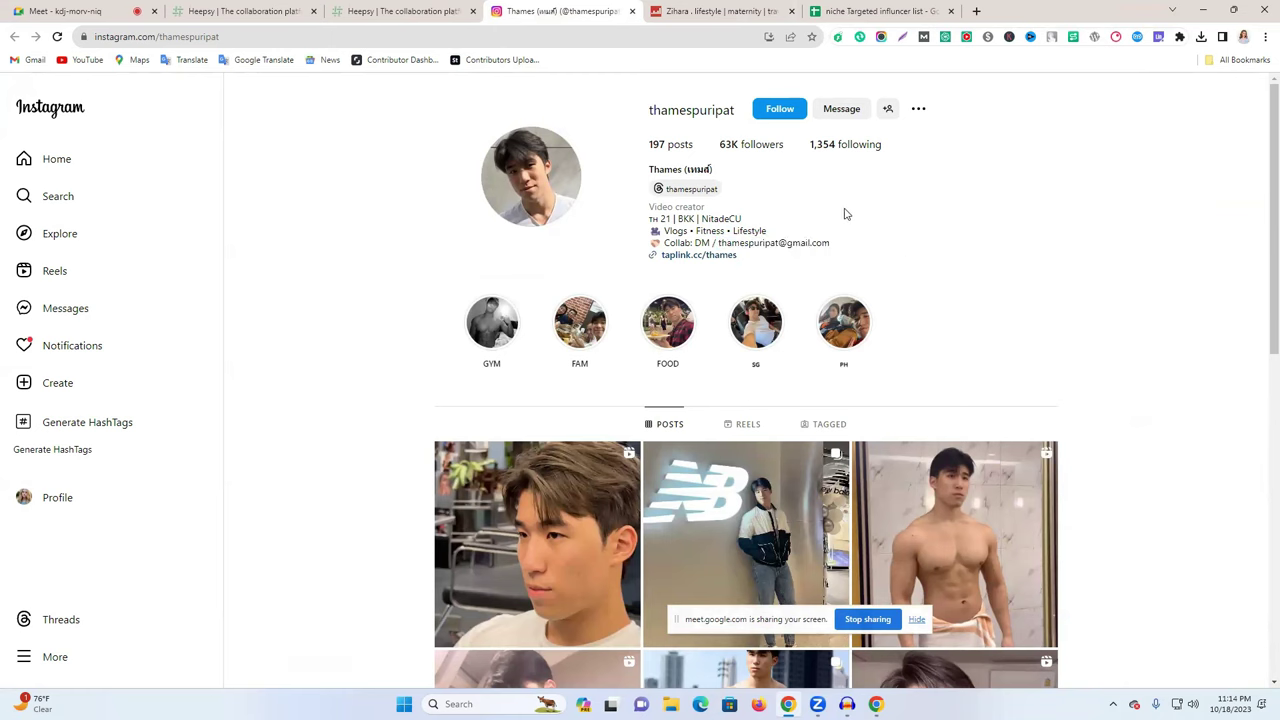
left_click_drag(852, 253, 719, 244)
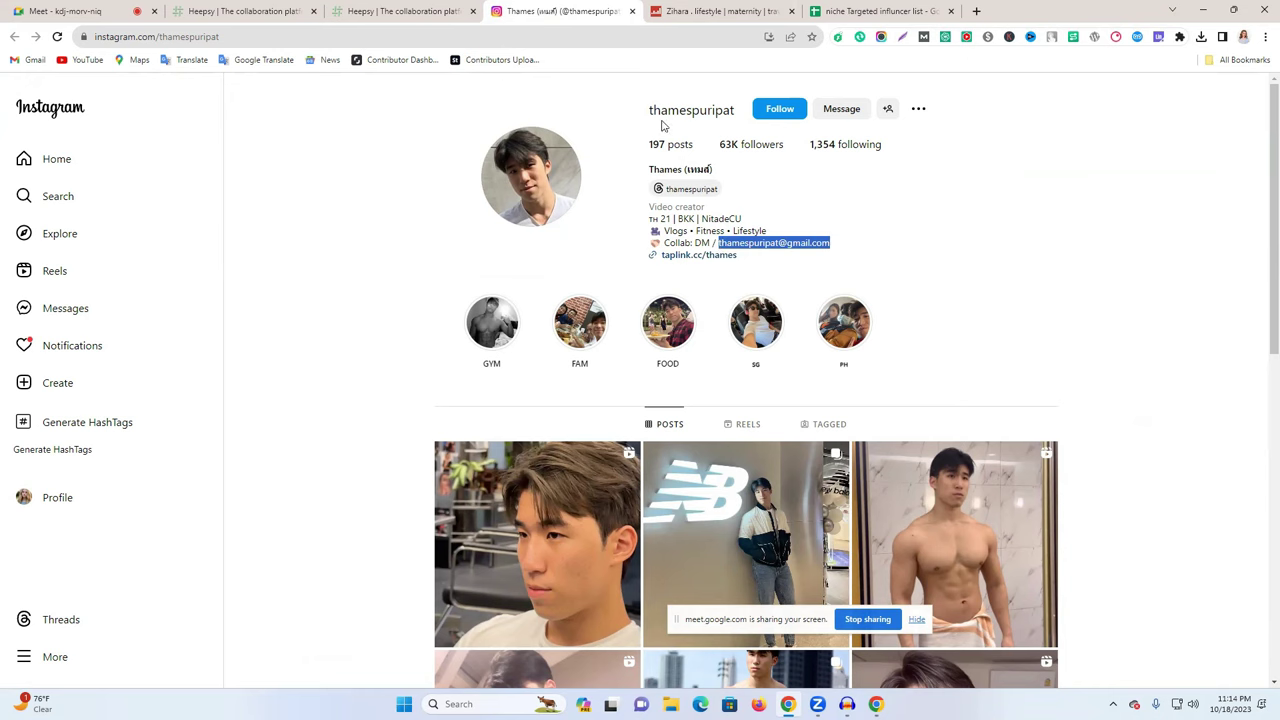
left_click_drag(641, 109, 731, 108)
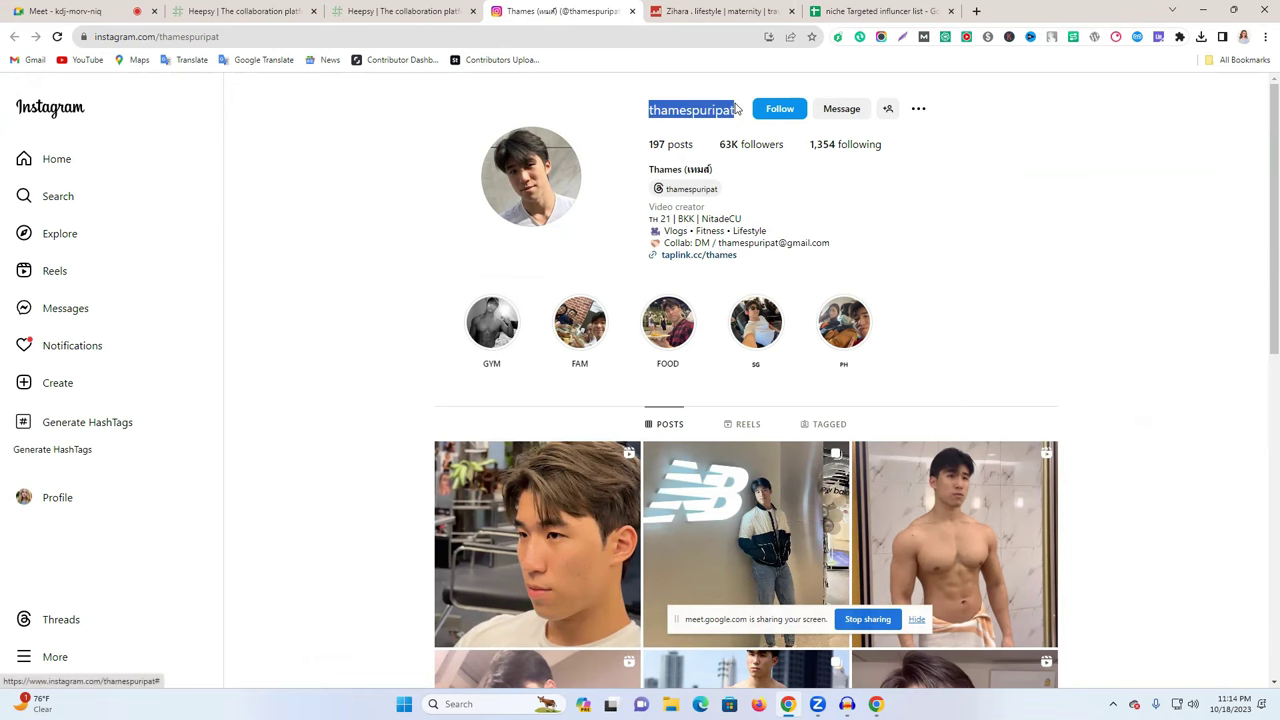
left_click(912, 9)
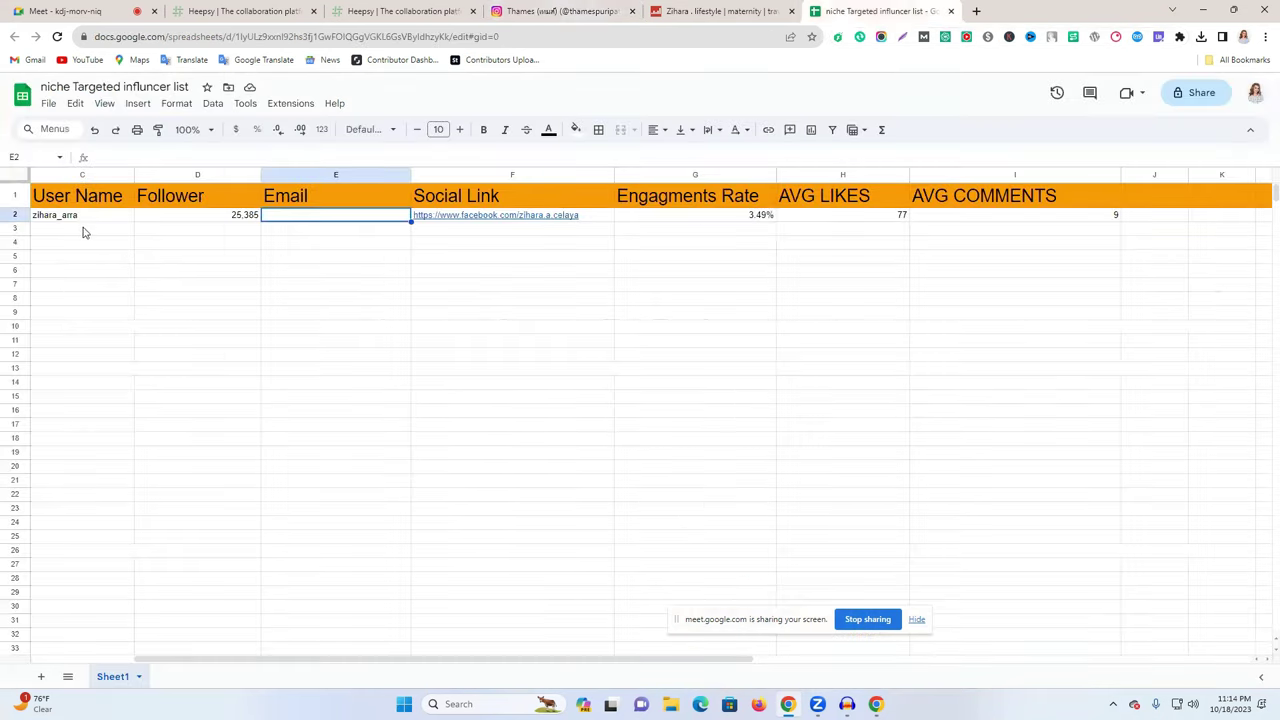
left_click(84, 228)
type("thamesuripat")
left_click(193, 245)
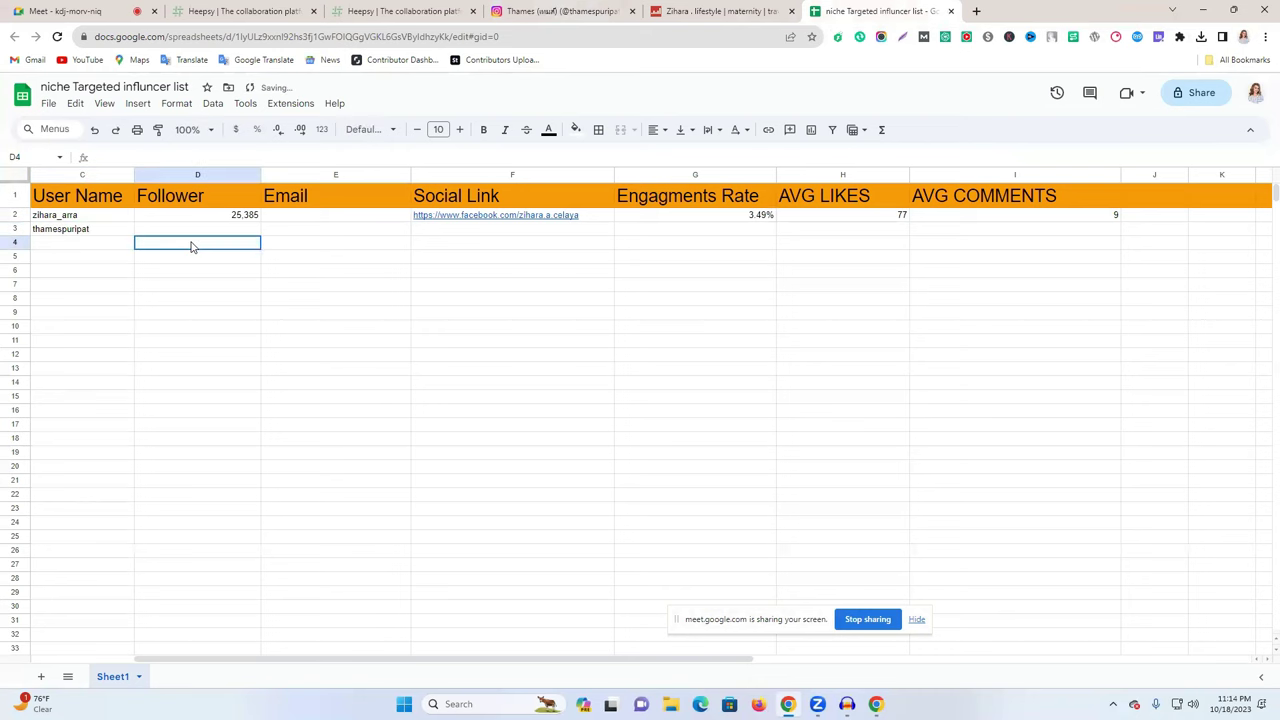
- Paste the creator's Instagram profile URL into cell B3
scroll(190, 663, "left", 3)
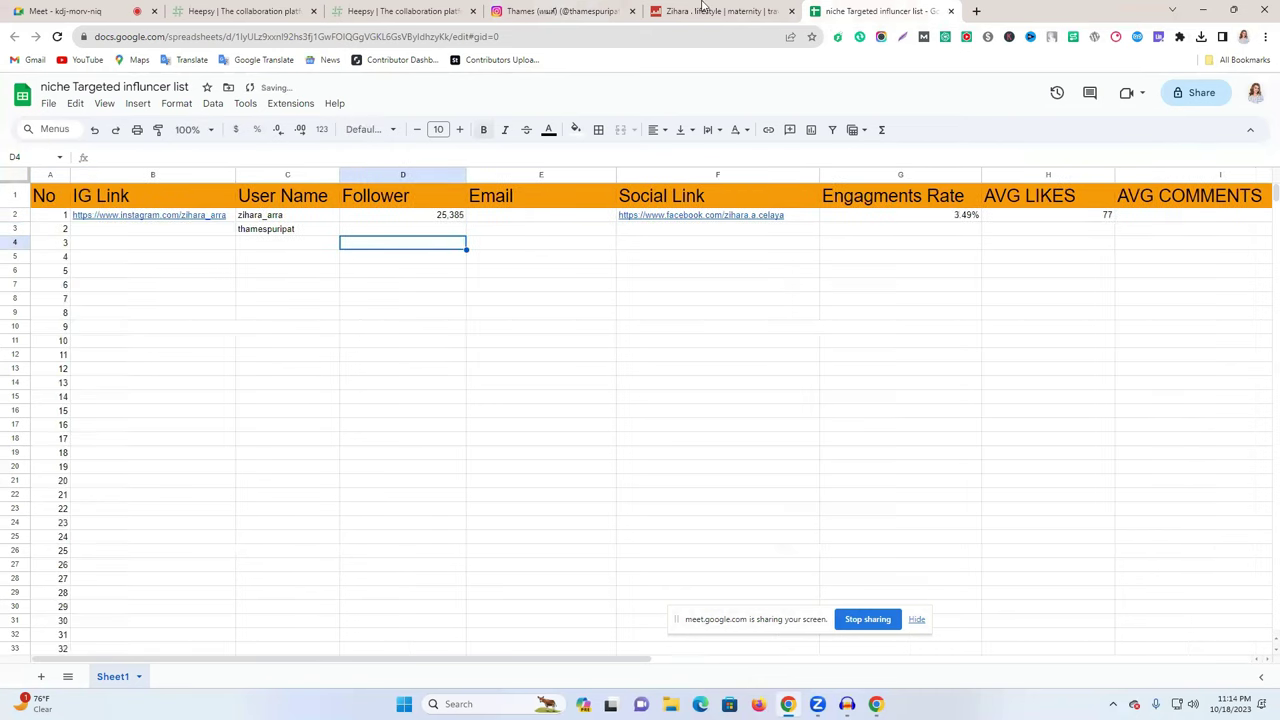
key("ctrl+shift+Tab")
key("ctrl+shift+Tab")
left_click(340, 36)
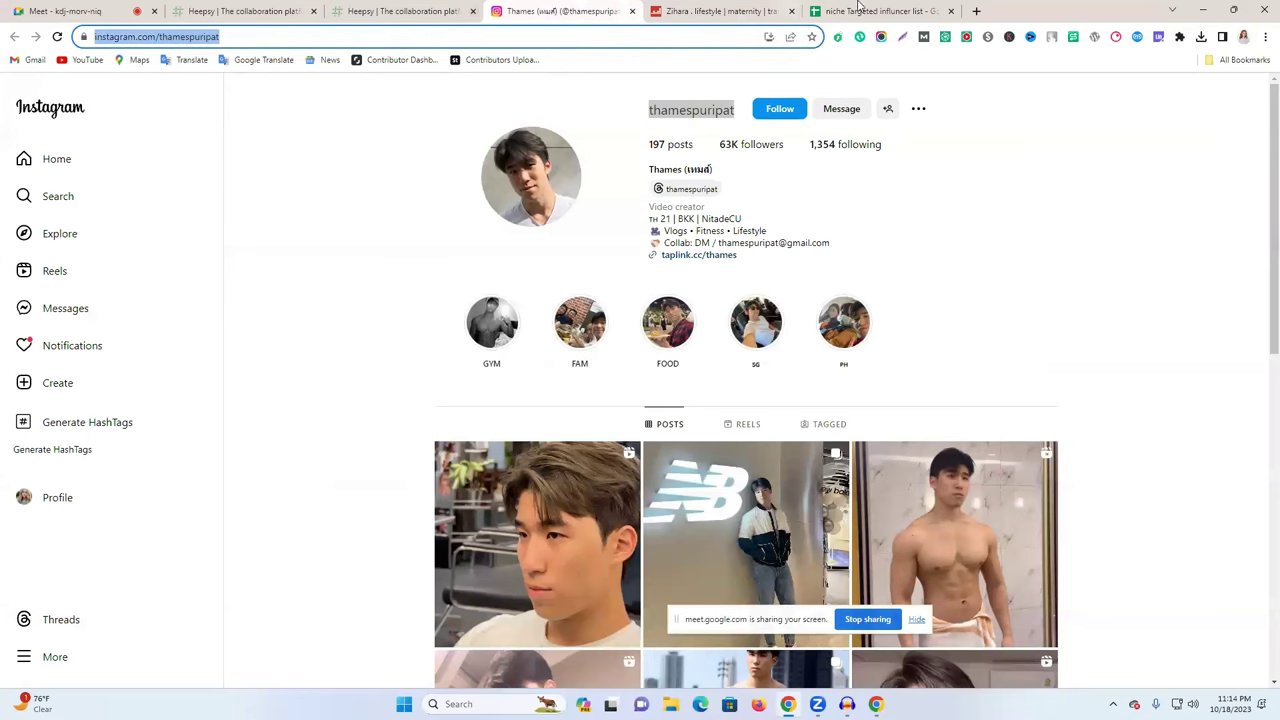
left_click(847, 9)
left_click(125, 241)
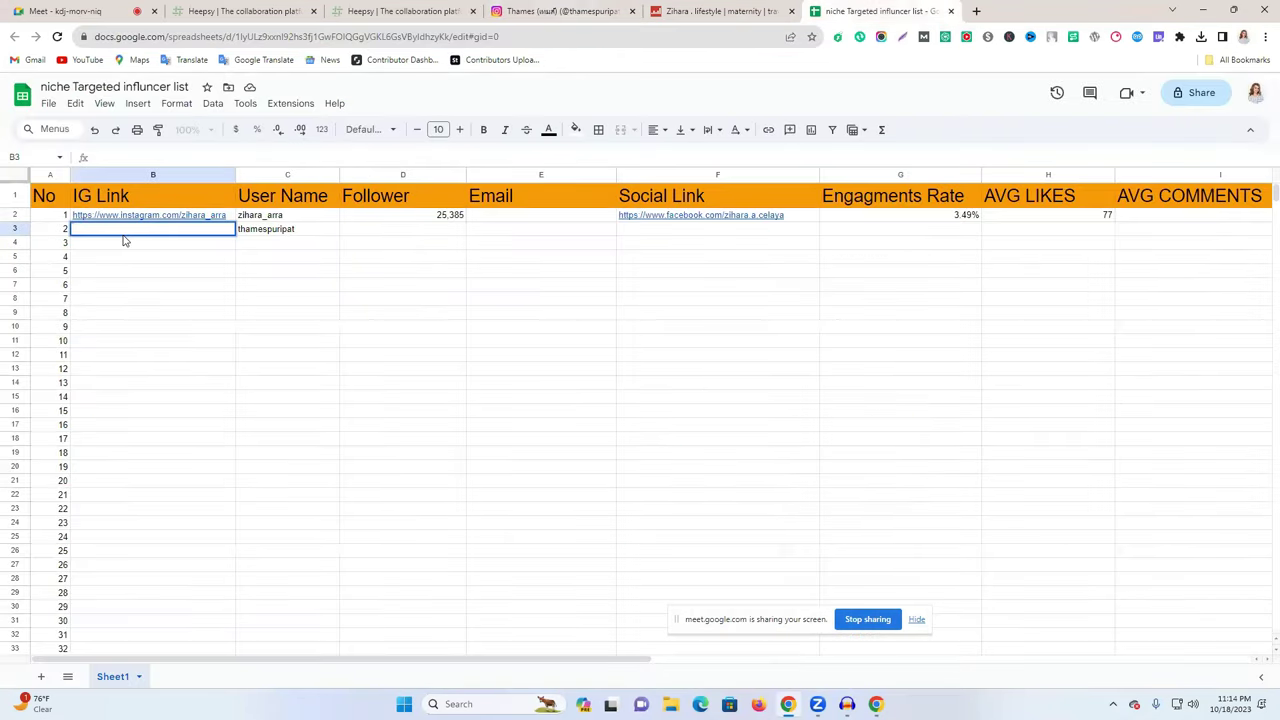
right_click(125, 241)
left_click(160, 290)
left_click(770, 298)
left_click(400, 11)
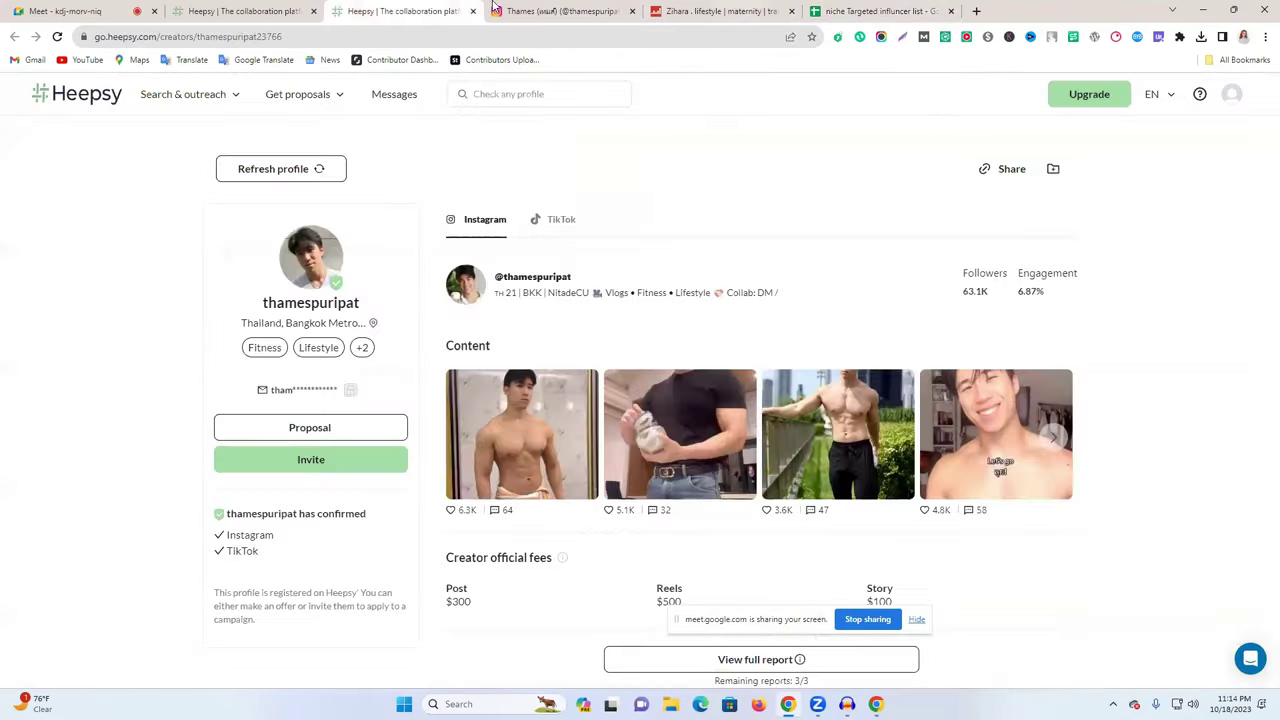
left_click(560, 11)
left_click(396, 37)
key("ctrl+c")
left_click(847, 9)
key("ctrl+v")
left_click(437, 300)
- Bring up the Social Blade stats page
left_click(606, 8)
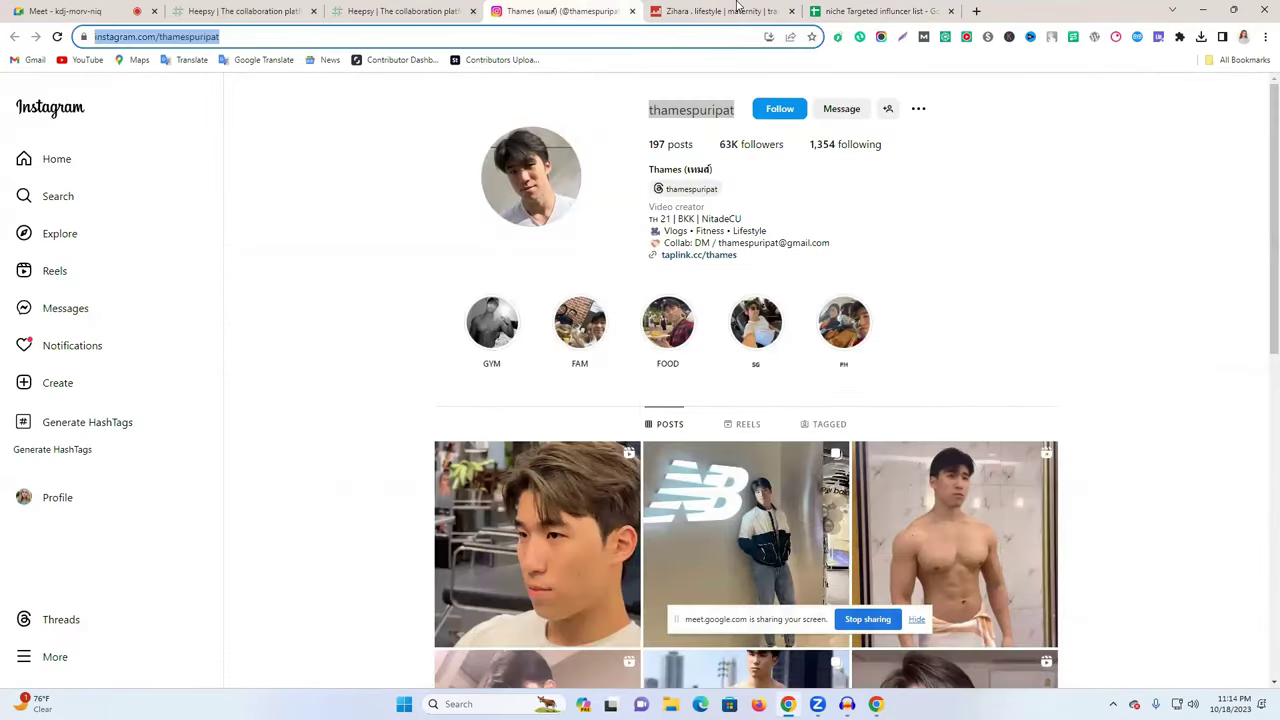
left_click(740, 8)
left_click(633, 8)
left_click(862, 10)
left_click(720, 10)
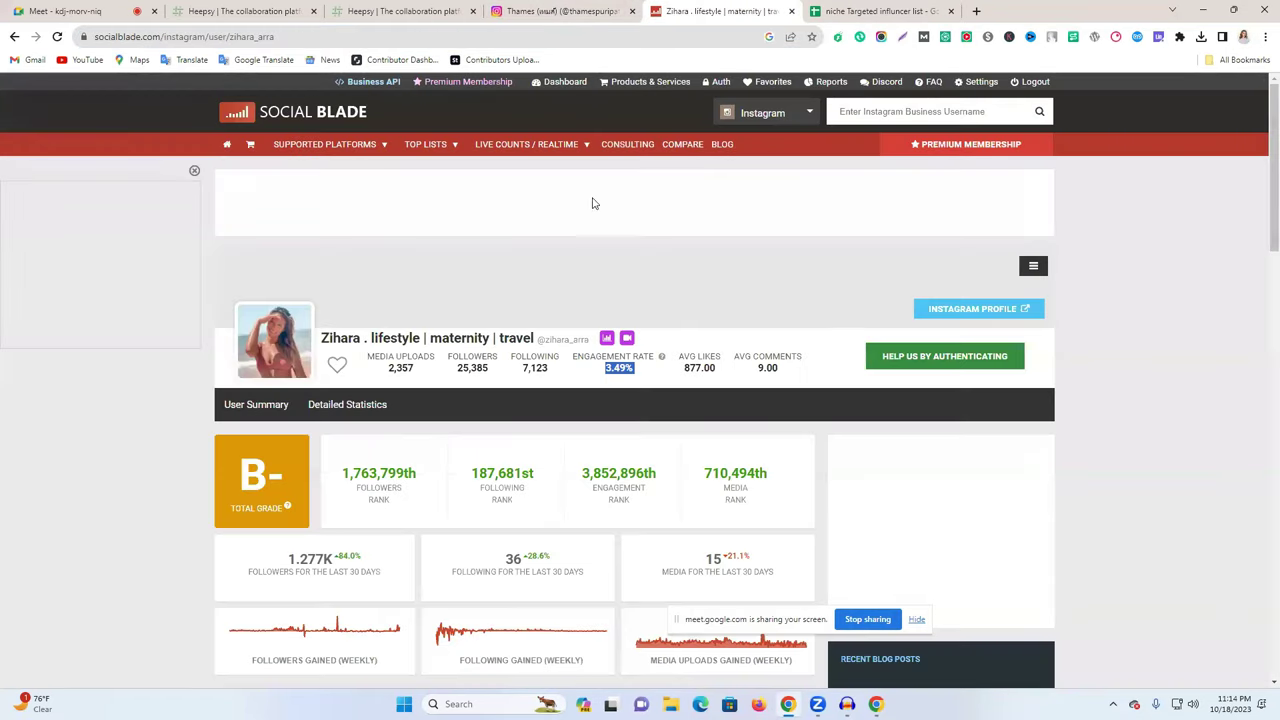
- Look up the creator on Social Blade and enter 63,077 followers in D3
left_click(870, 111)
key("ctrl+v")
key("Return")
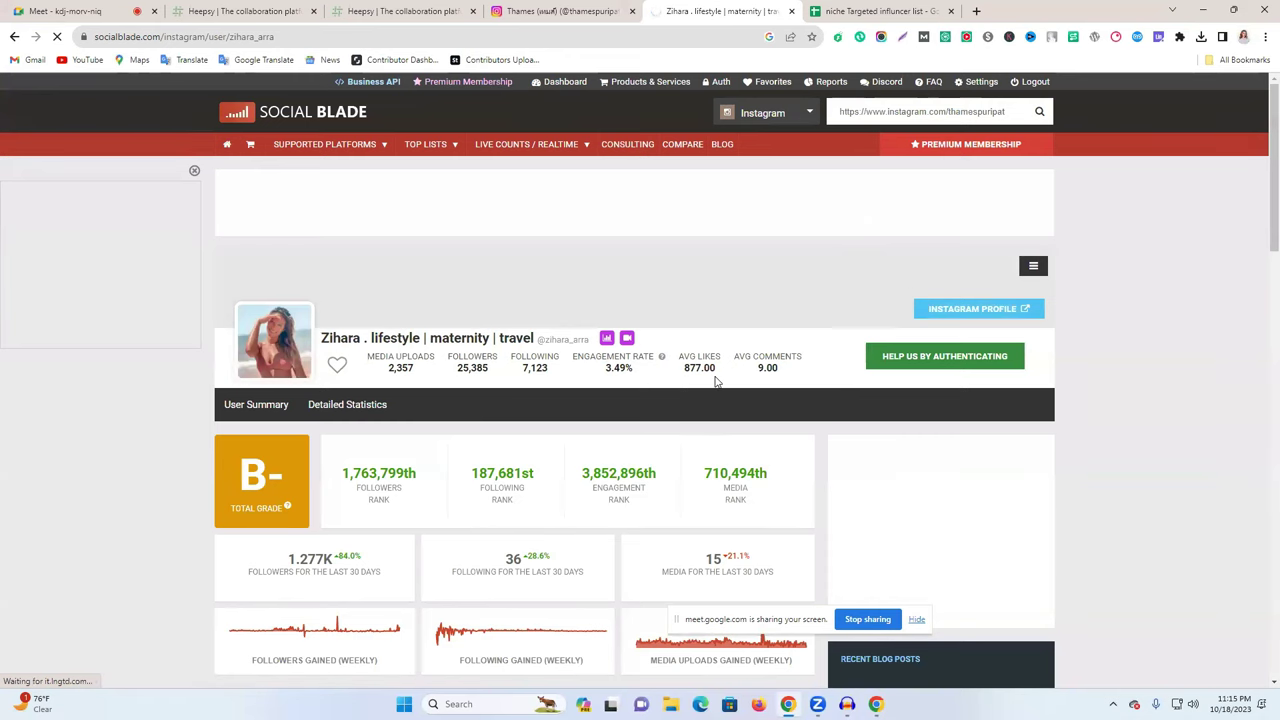
scroll(392, 327, "down", 2)
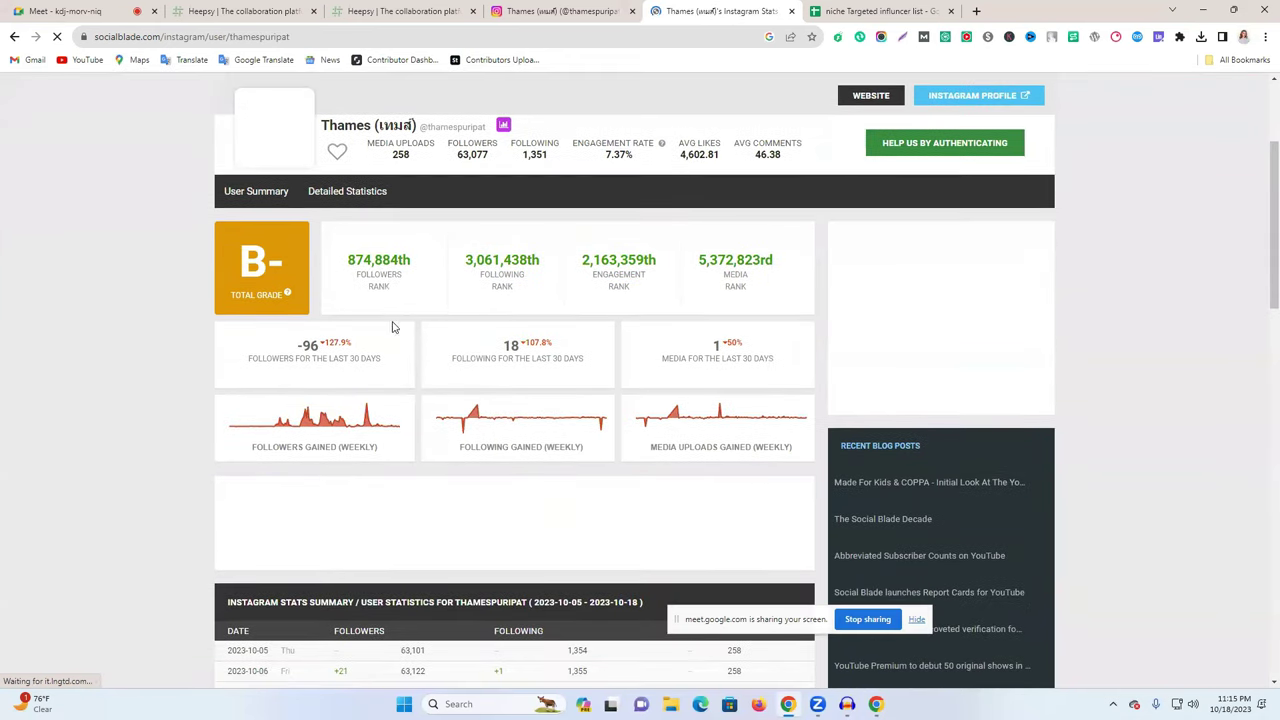
scroll(453, 322, "up", 1)
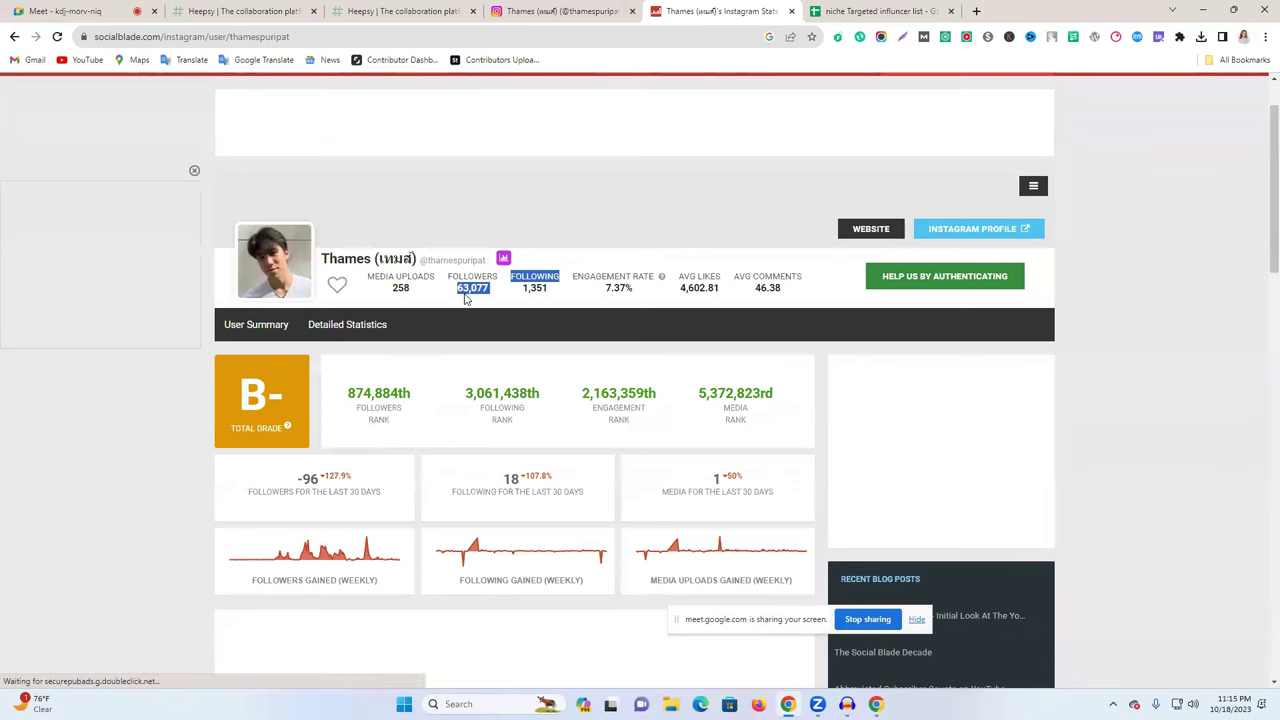
double_click(460, 289)
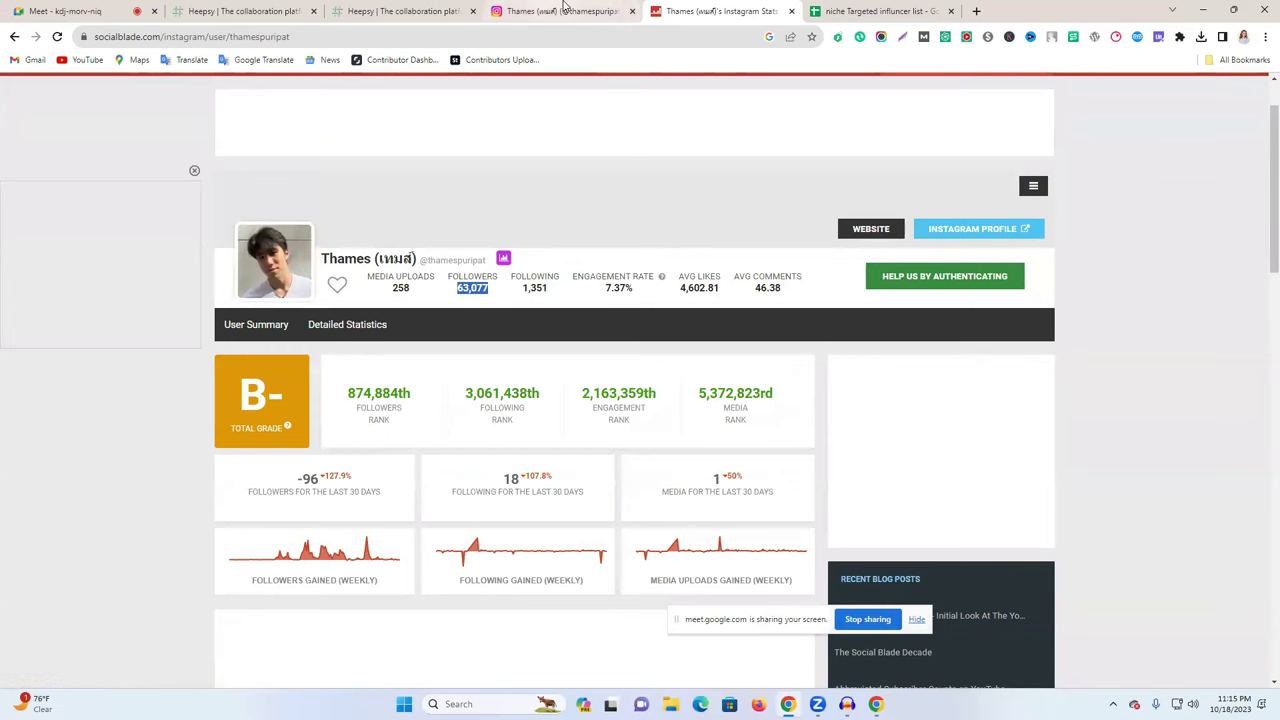
left_click(550, 11)
left_click(865, 11)
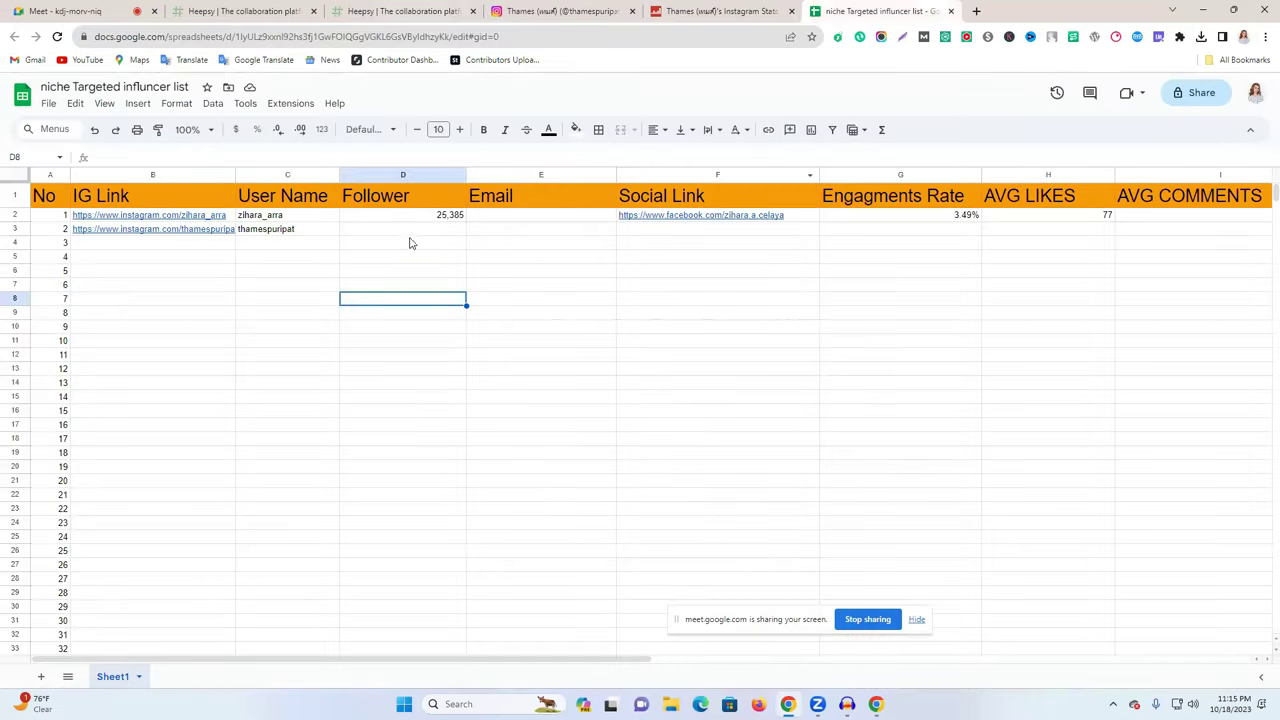
left_click(408, 233)
key("ctrl+v")
left_click(477, 286)
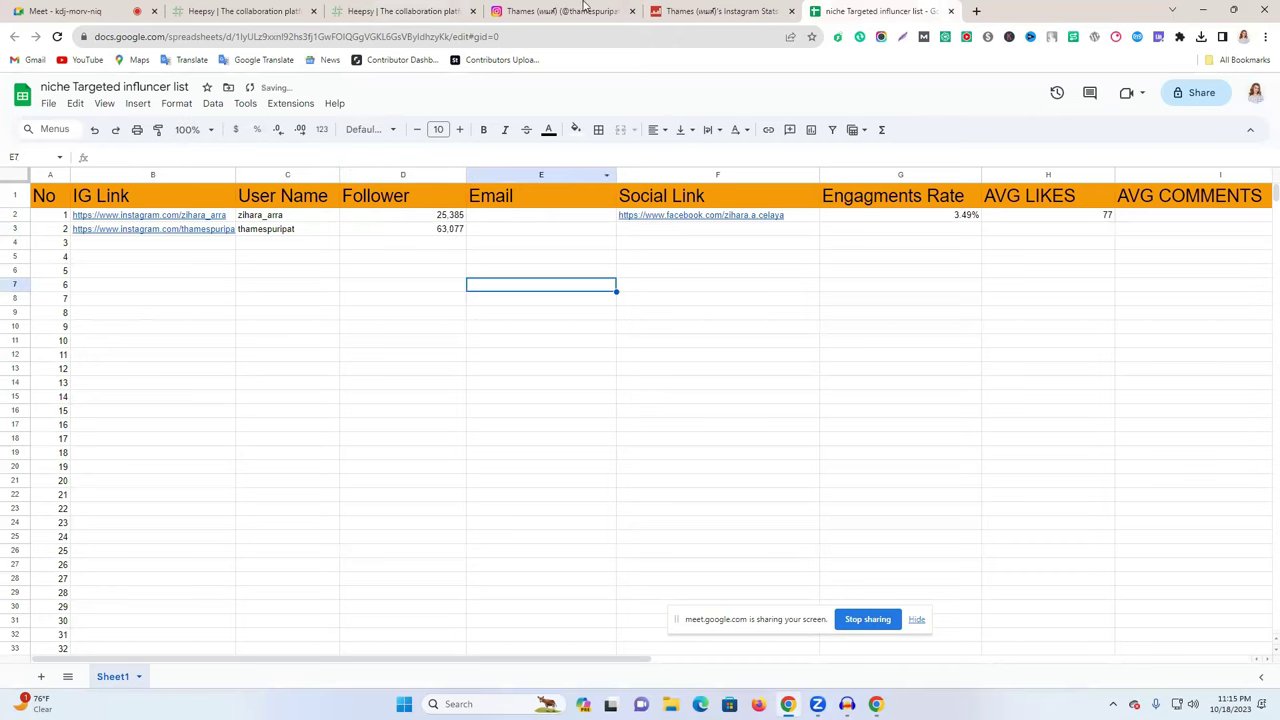
- Copy the collab e-mail from the Instagram bio into cell E3
left_click(540, 10)
left_click_drag(829, 248, 718, 243)
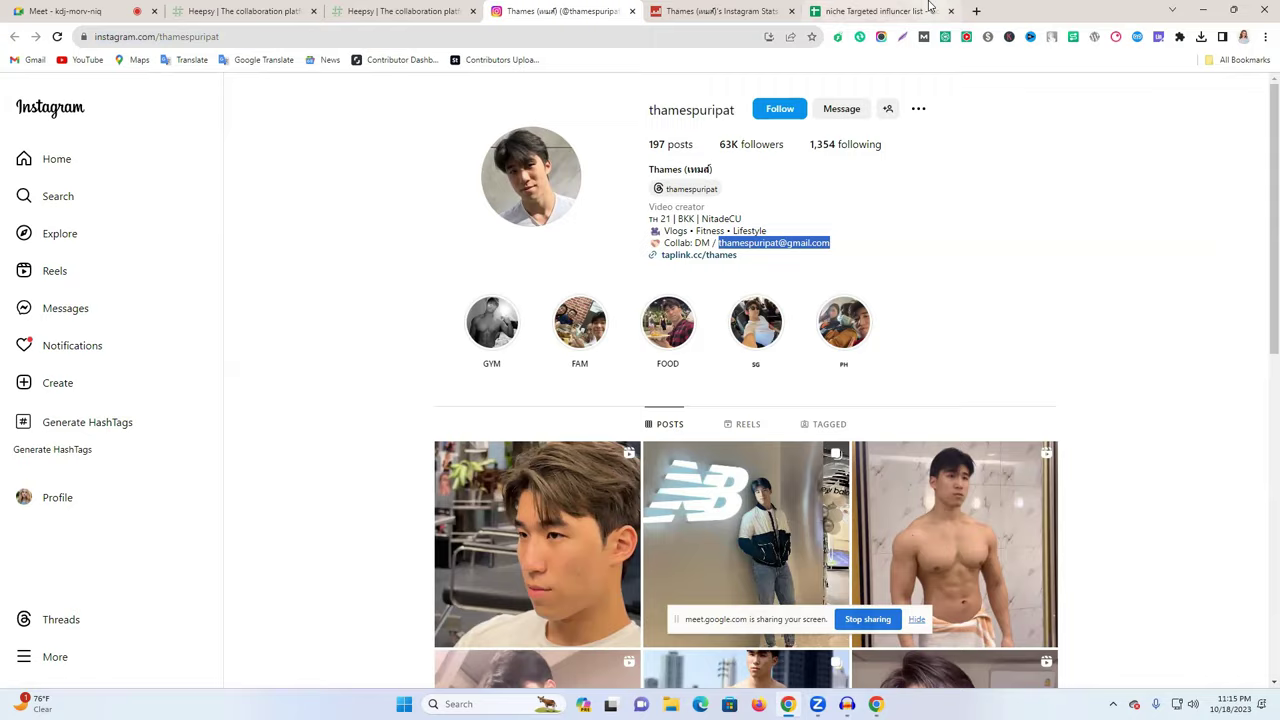
left_click(880, 11)
left_click(510, 229)
key("ctrl+v")
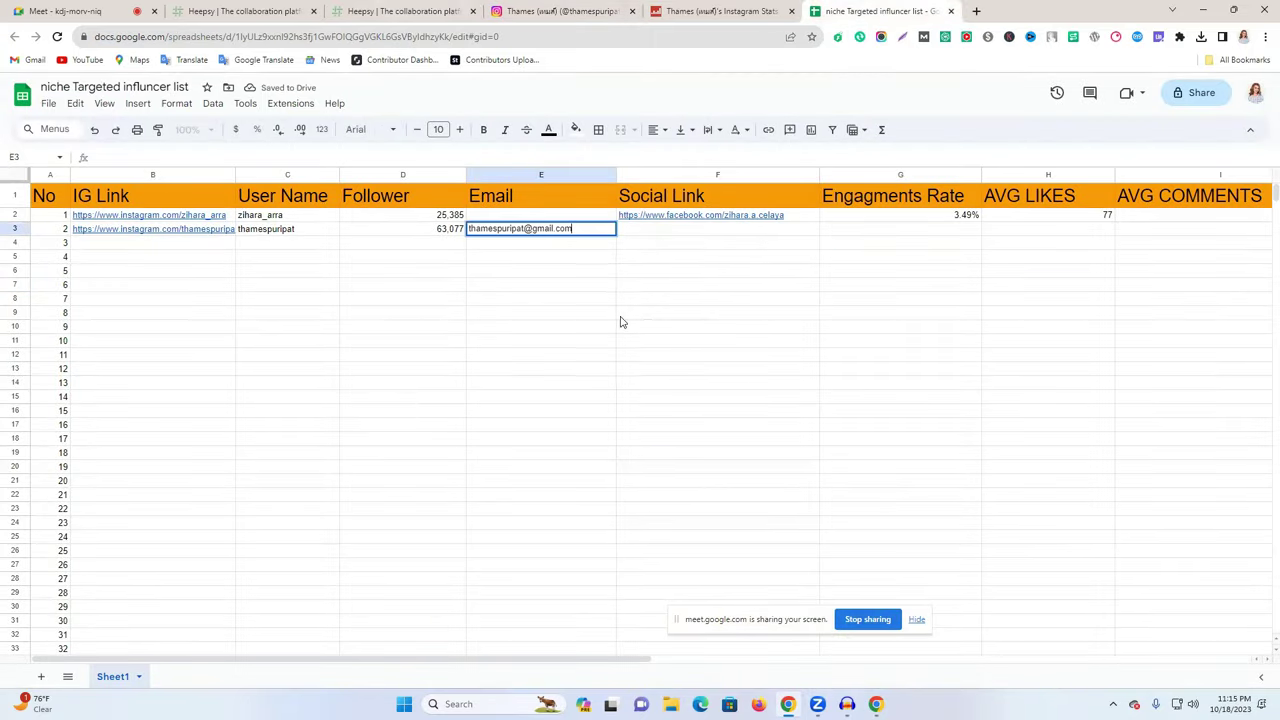
left_click(694, 384)
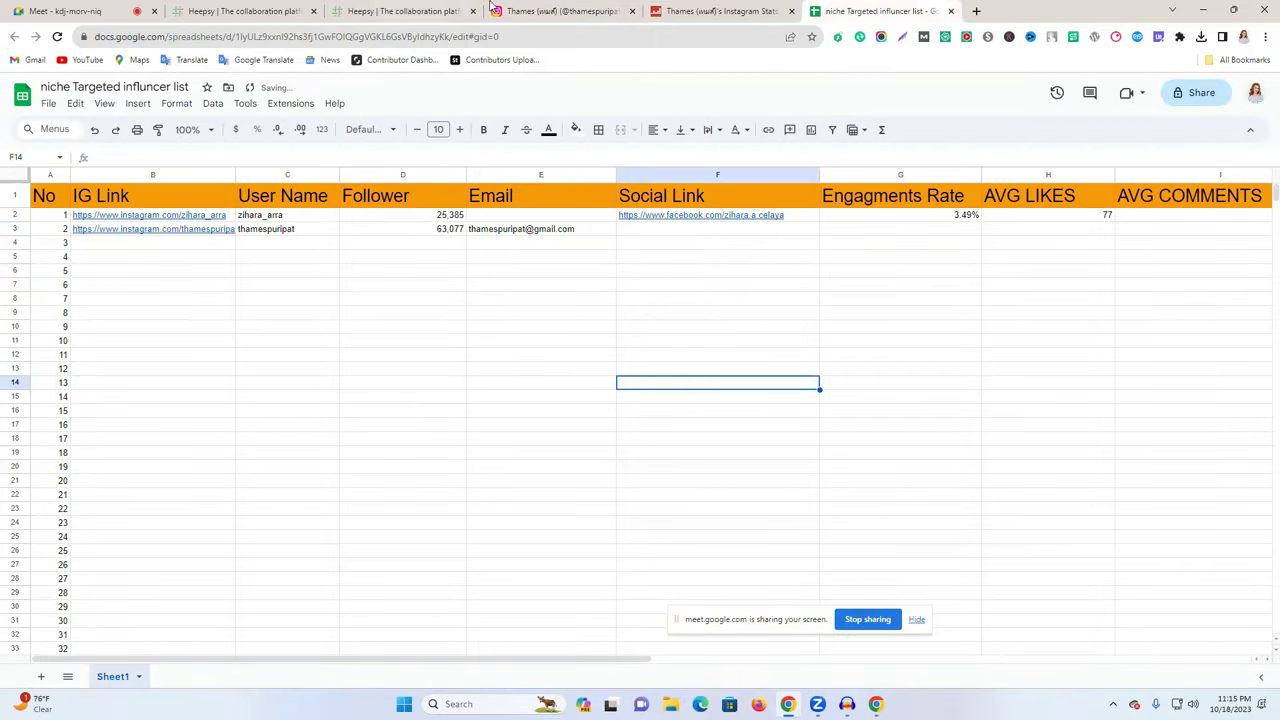
left_click(582, 8)
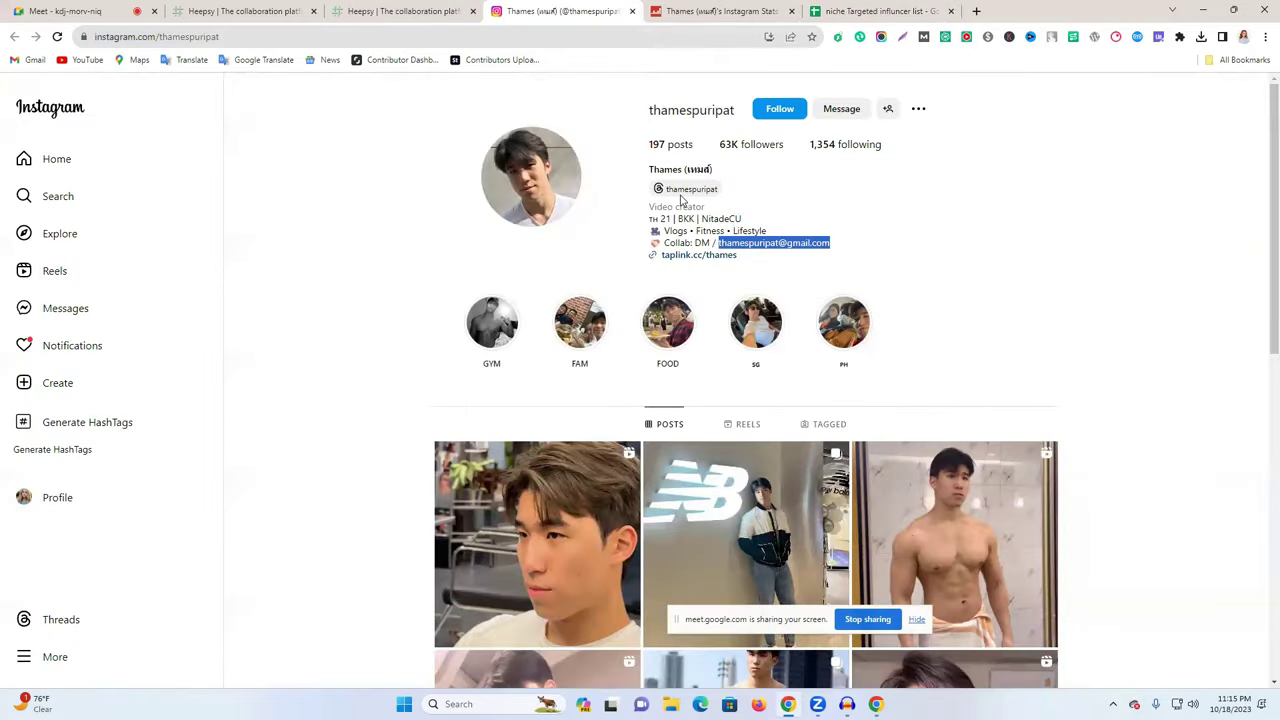
- Follow the creator's Taplink page to his YouTube channel and copy the channel URL
left_click(686, 257)
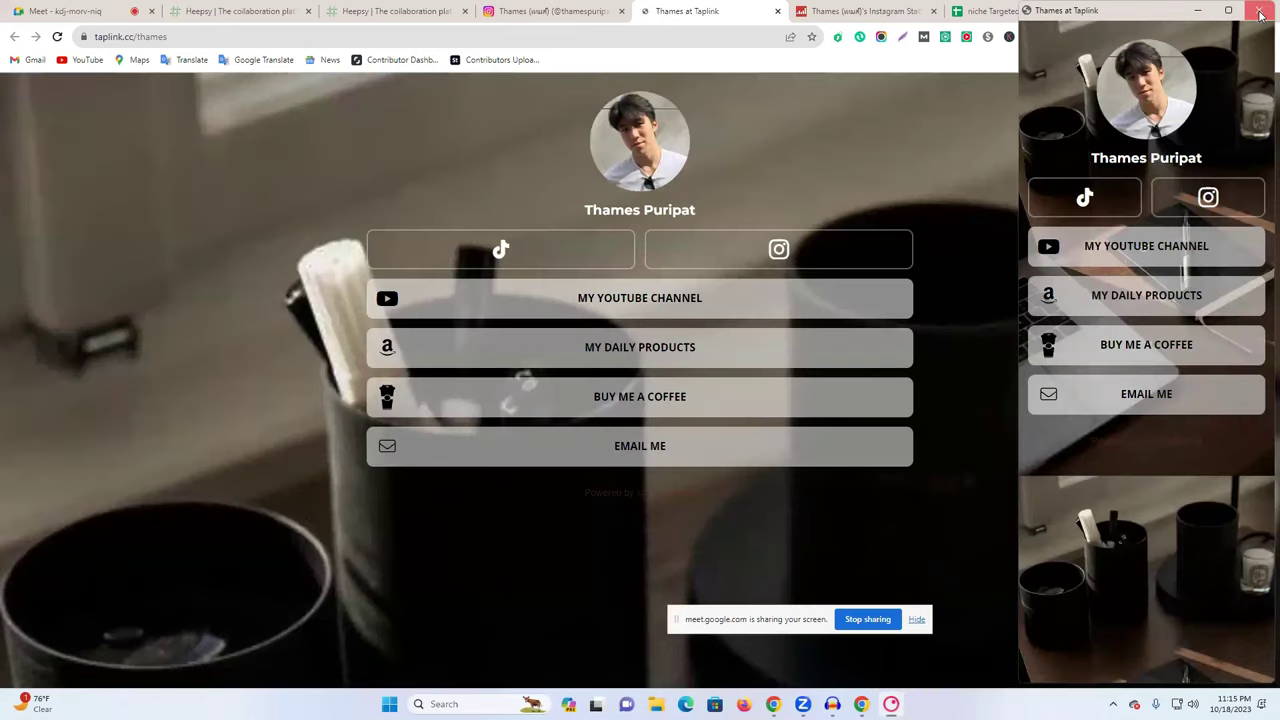
left_click(1260, 12)
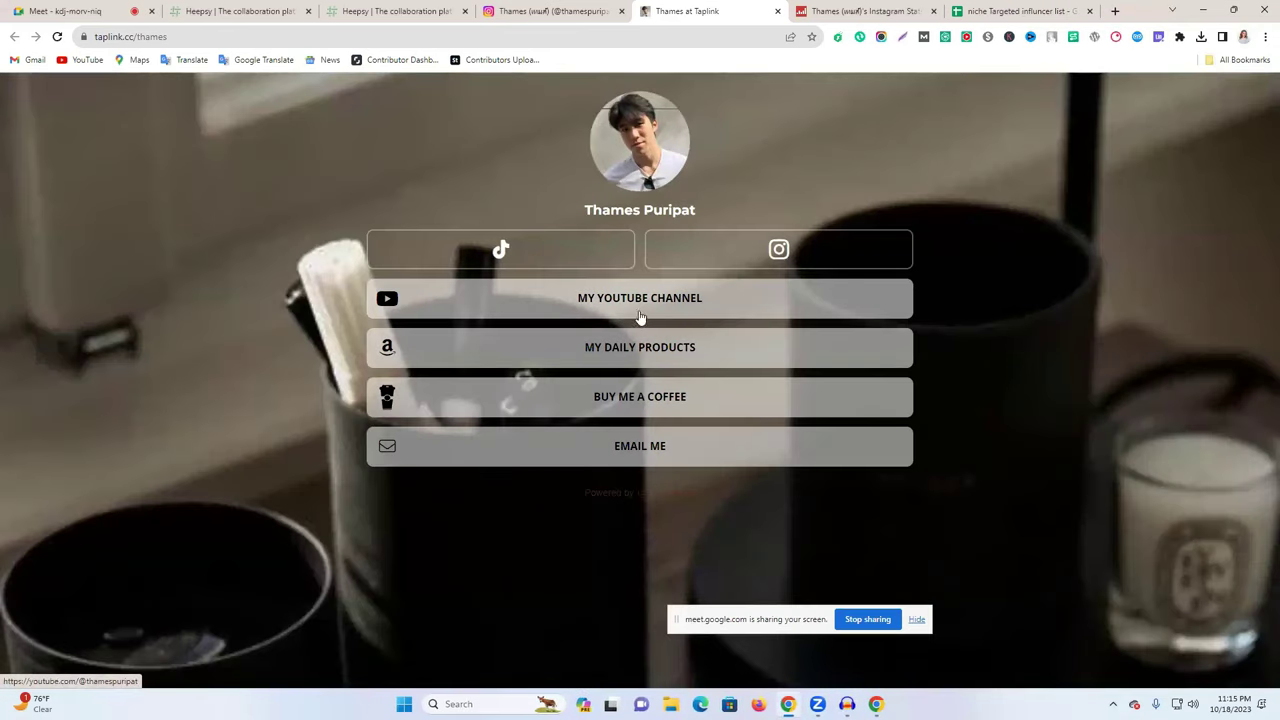
left_click(815, 305)
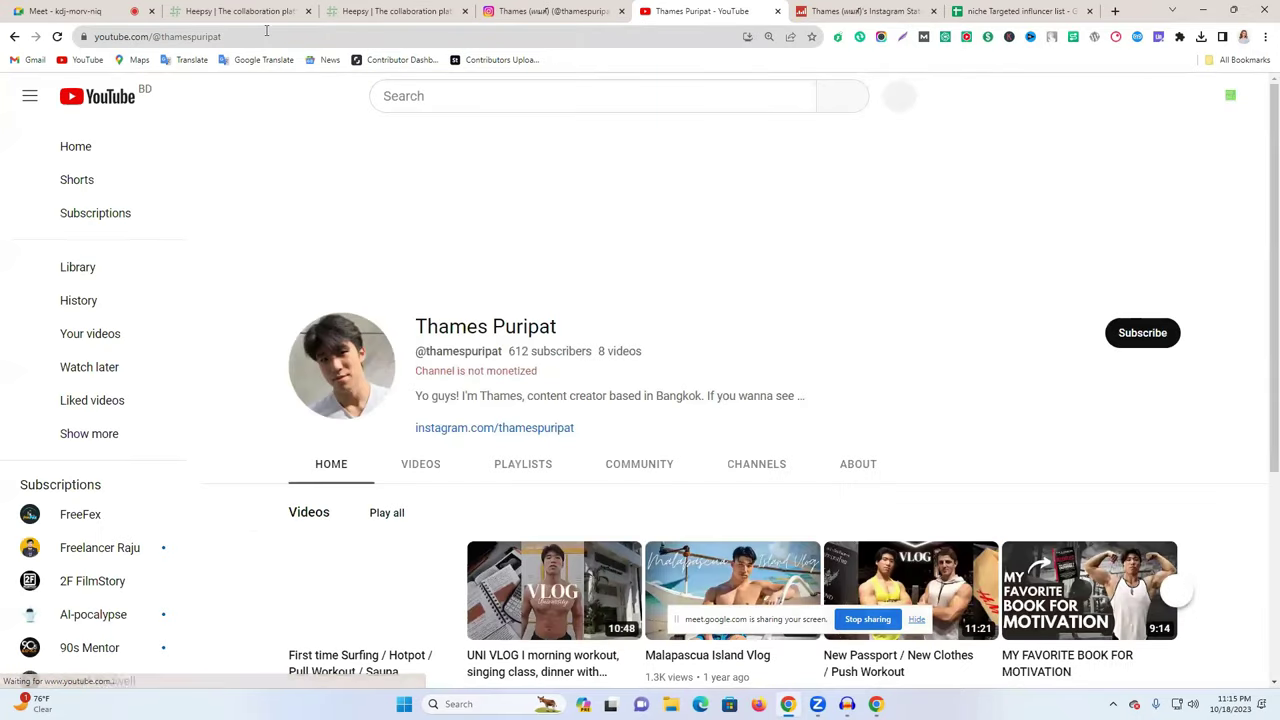
right_click(266, 36)
left_click(545, 287)
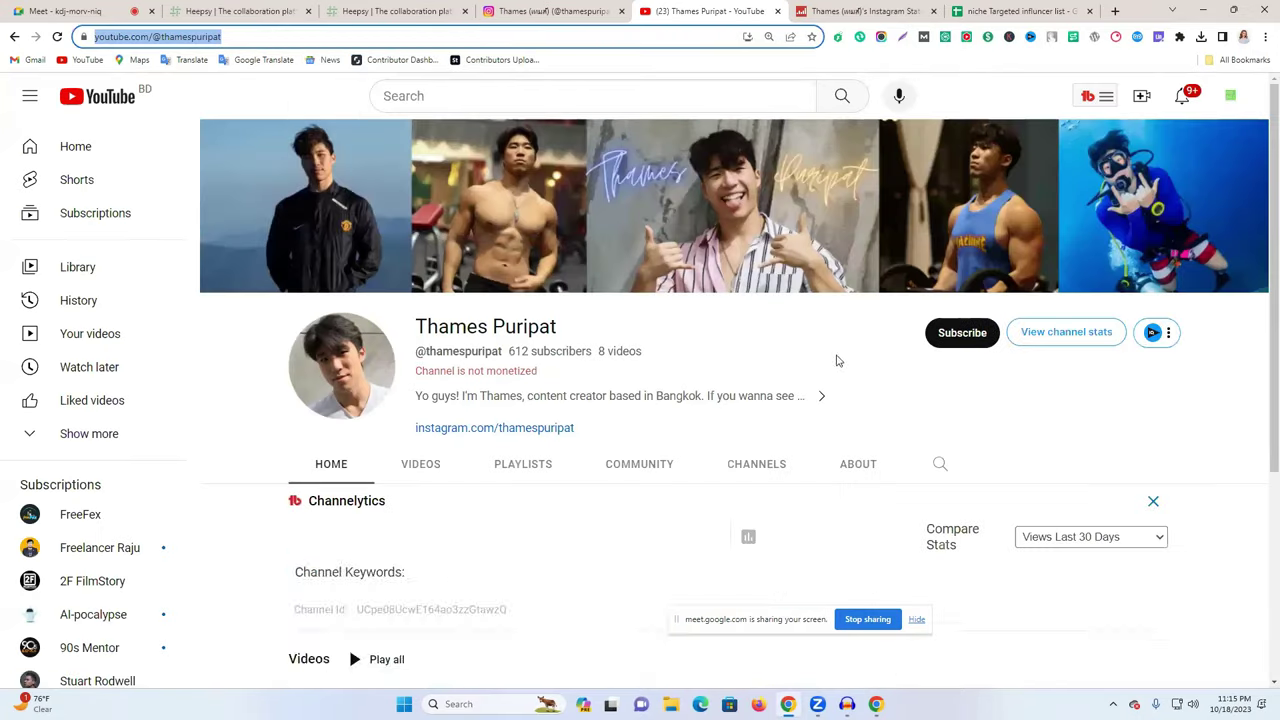
left_click(1020, 11)
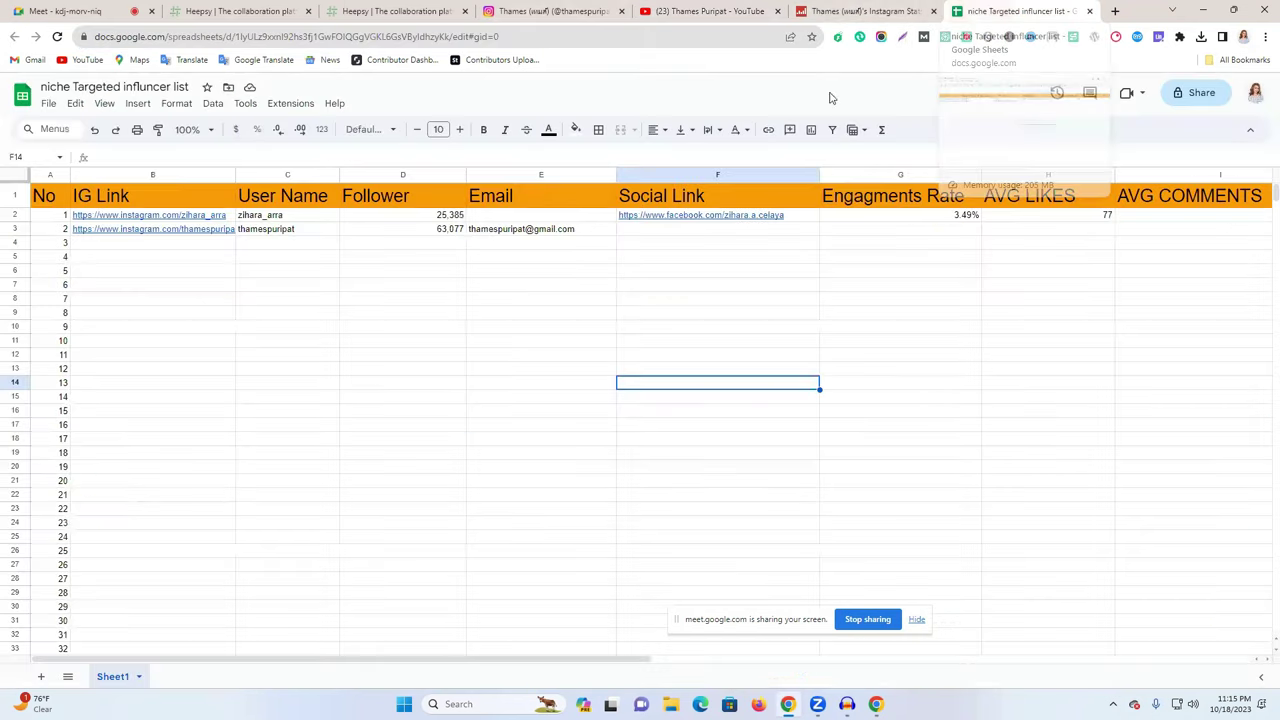
- Paste the second influencer's YouTube channel link into F3
left_click(644, 233)
key("ctrl+v")
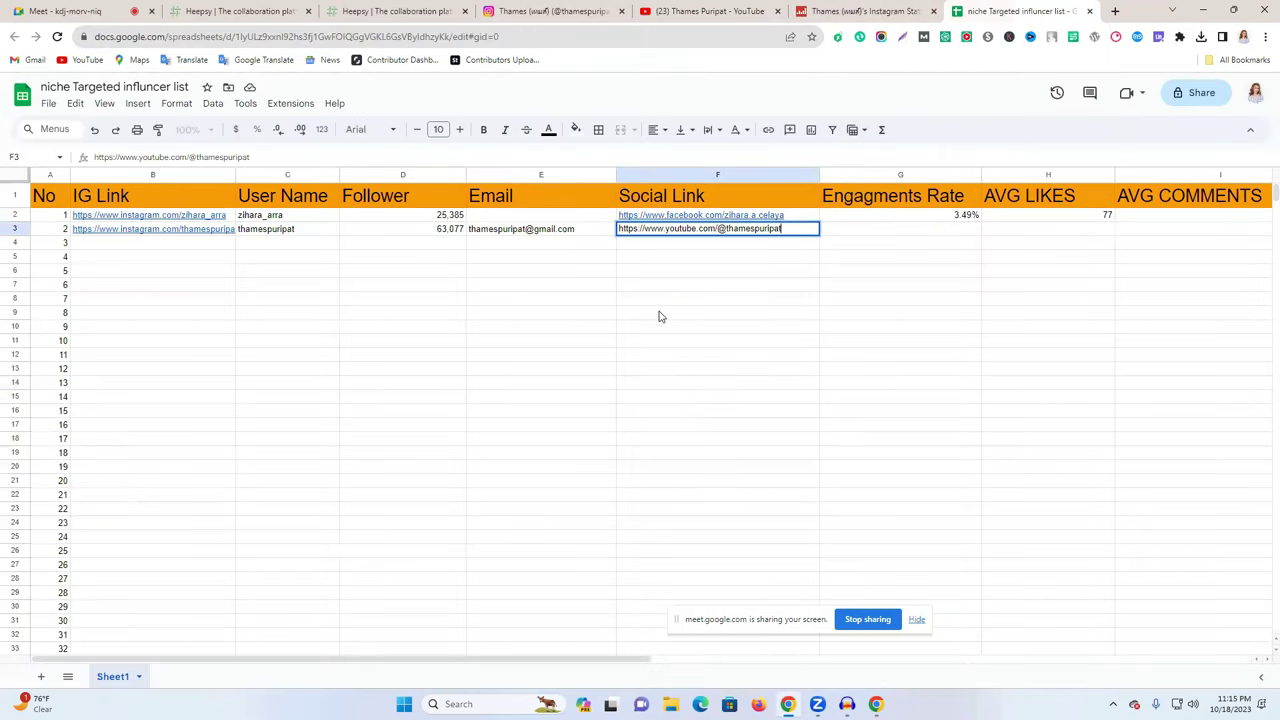
left_click(658, 314)
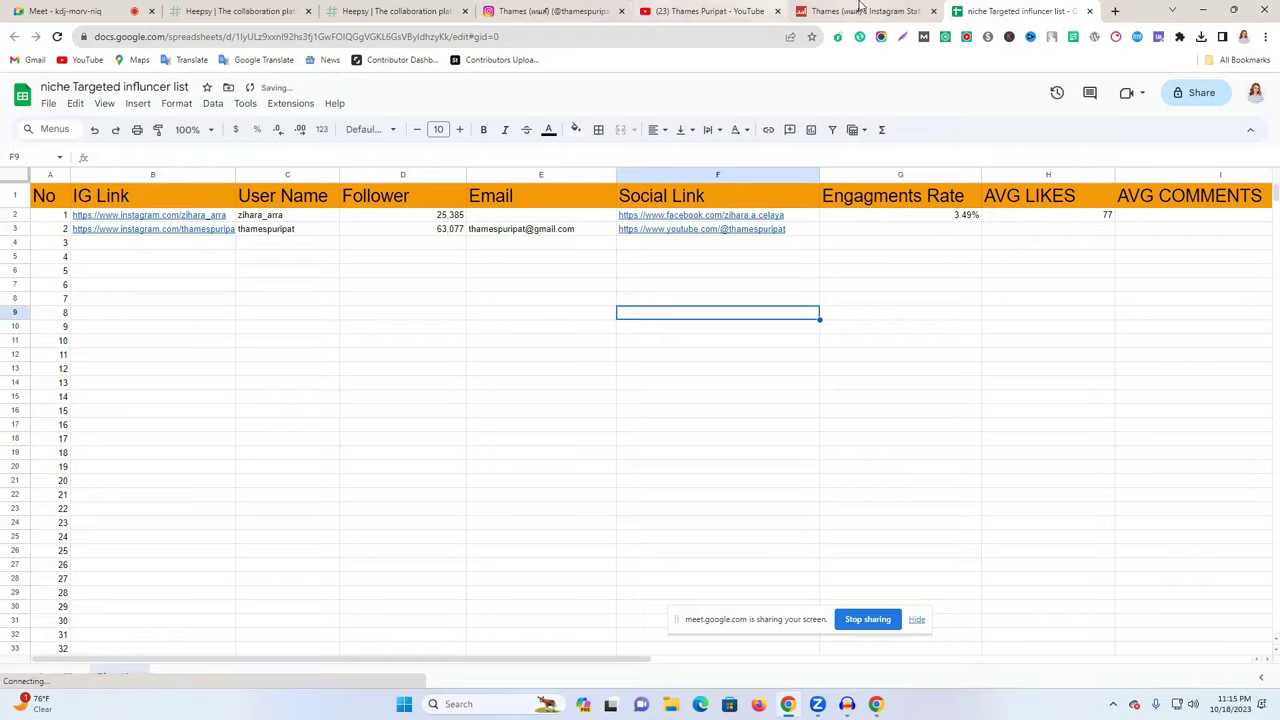
- Copy the 7.37% engagement rate from Social Blade into G3
left_click(862, 11)
double_click(619, 287)
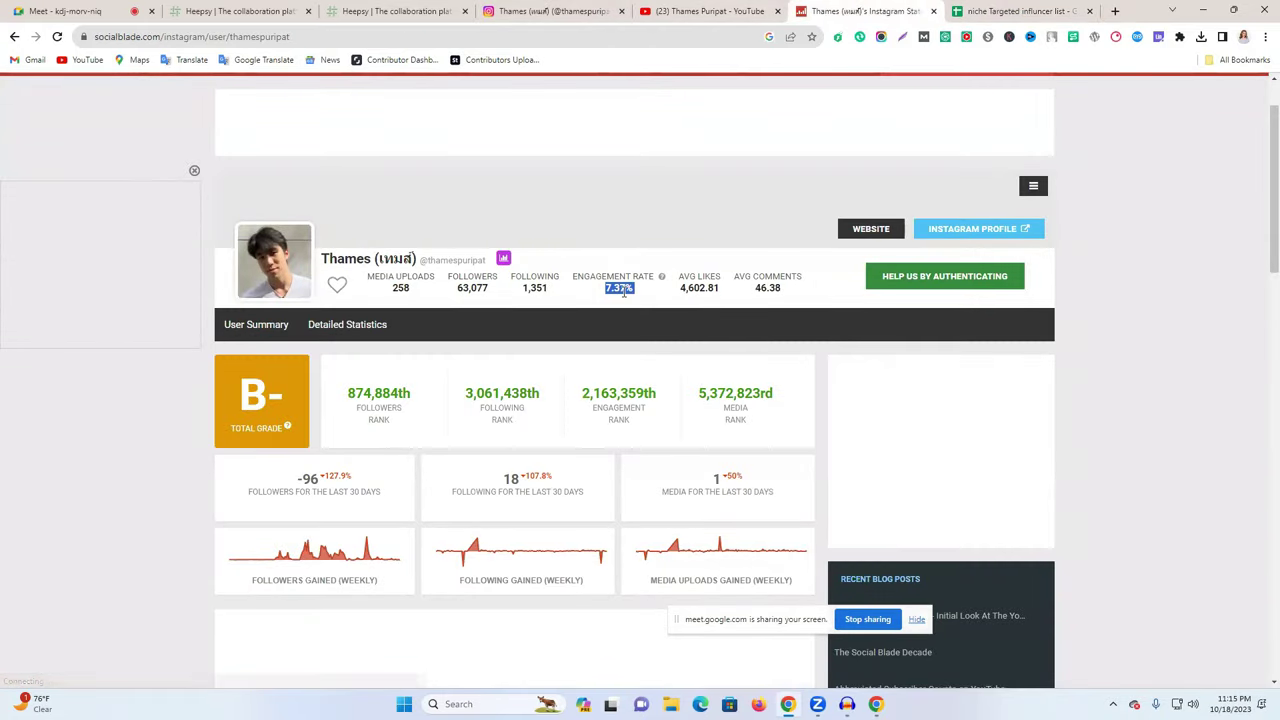
left_click(588, 8)
left_click(975, 10)
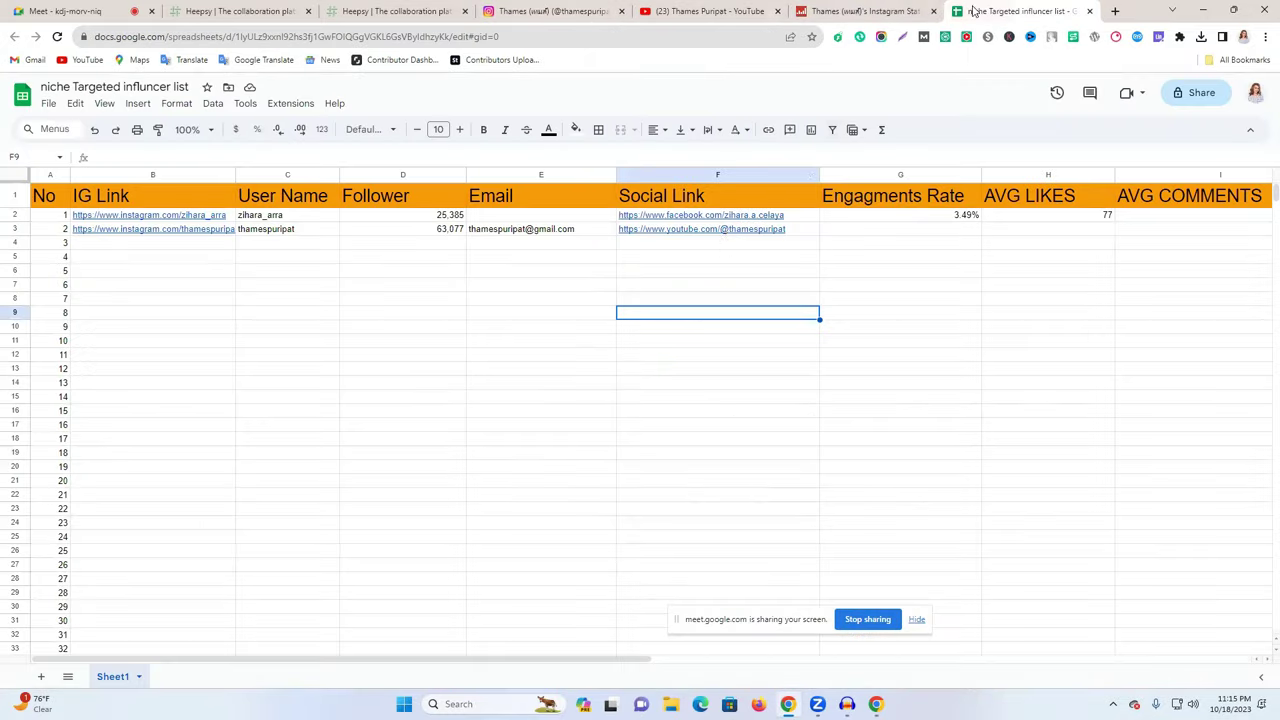
left_click(836, 232)
right_click(834, 240)
left_click(829, 298)
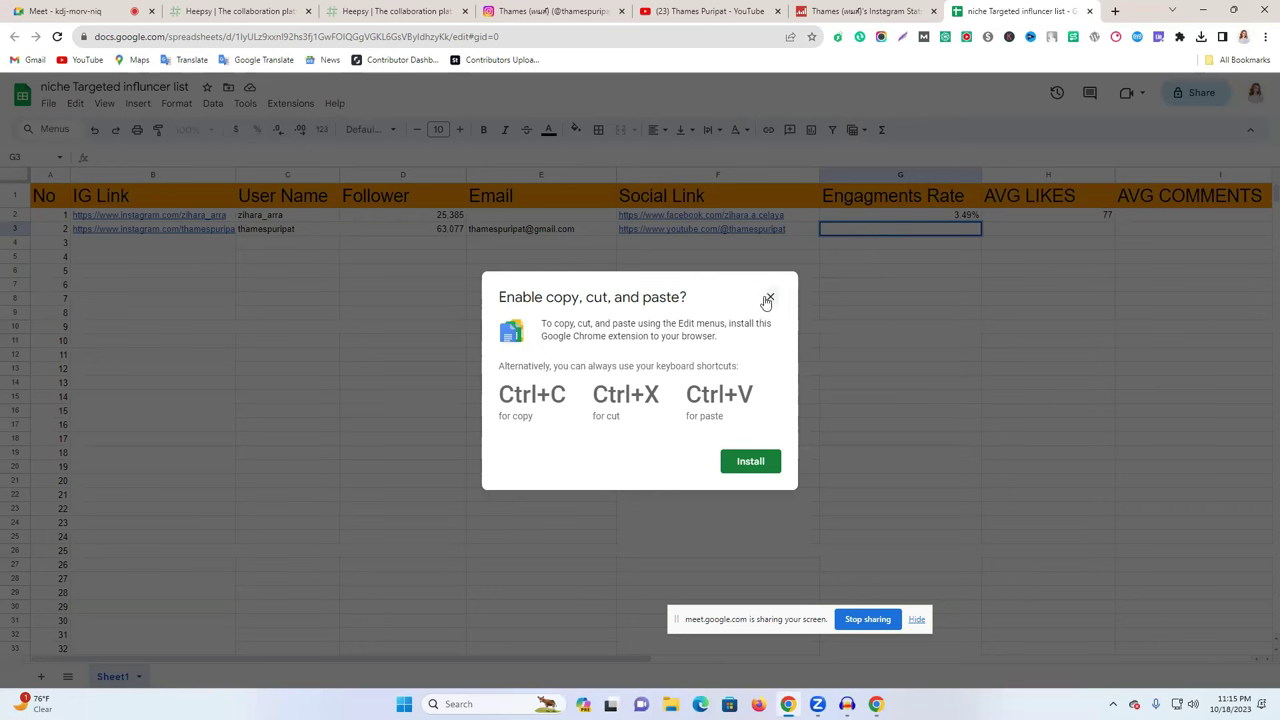
left_click(770, 297)
double_click(838, 234)
type("7.37%")
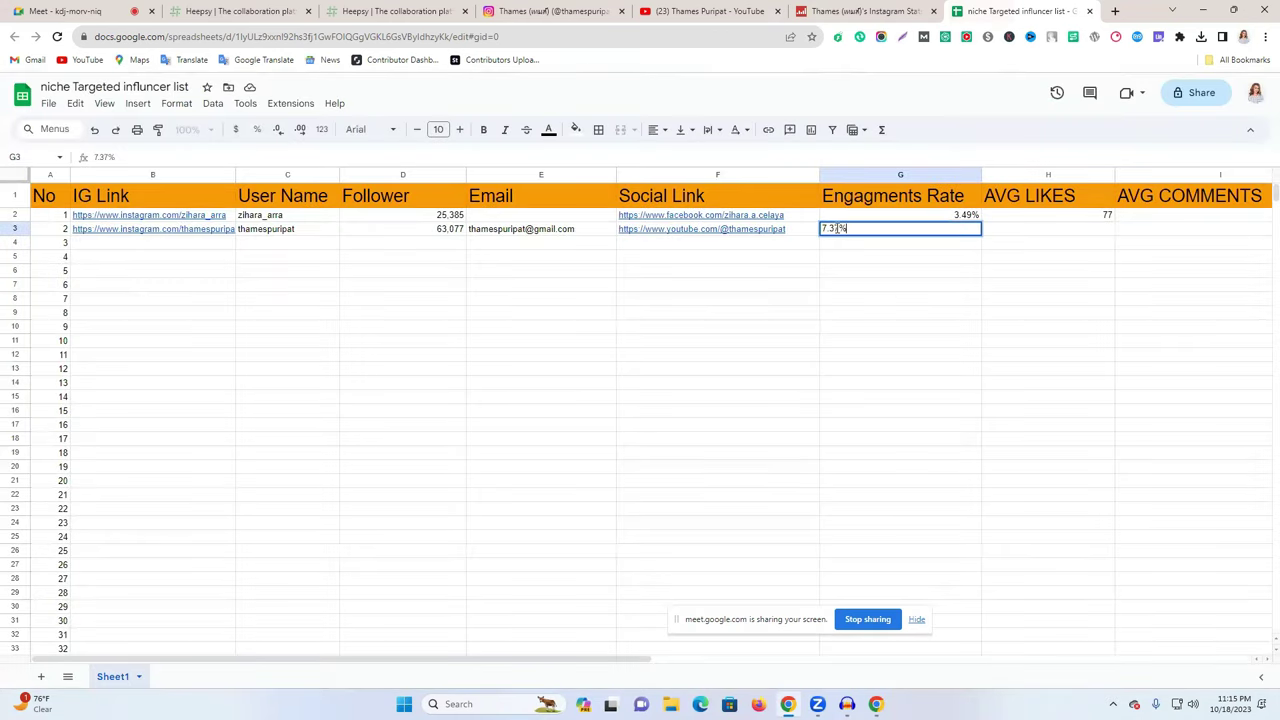
key("Return")
- Copy the 4,602.81 average likes from Social Blade into H3
left_click(896, 8)
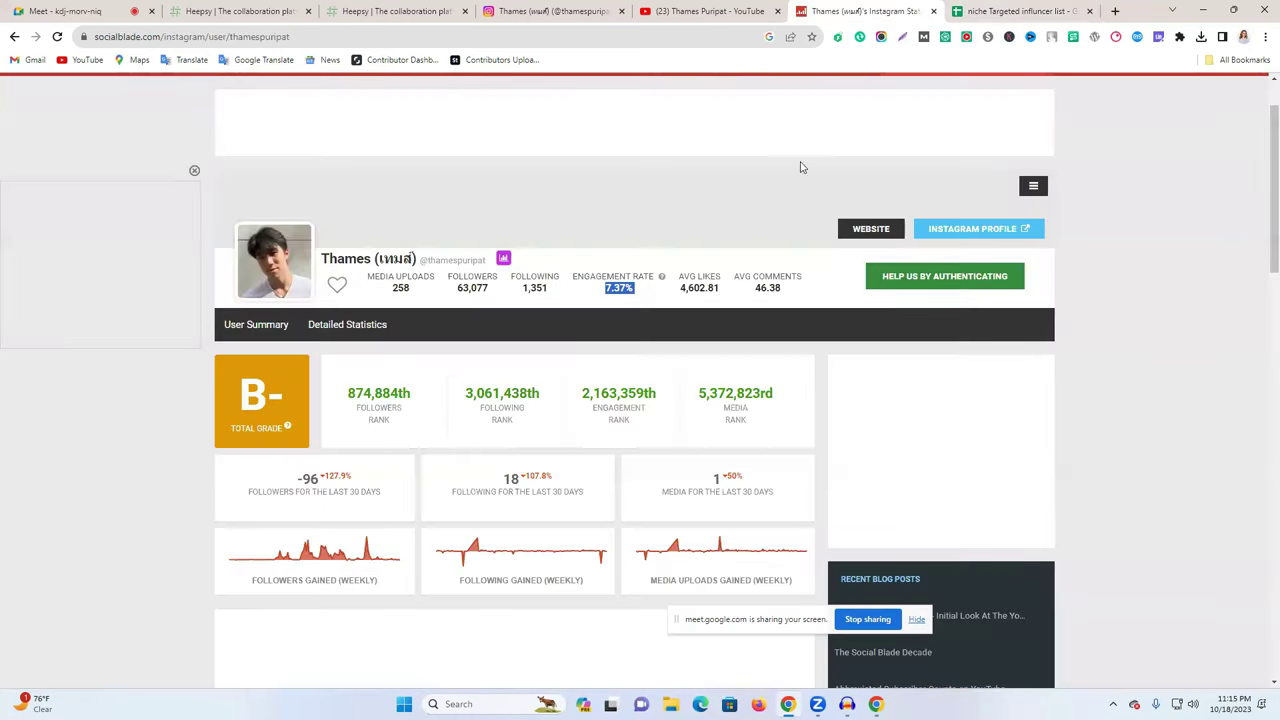
double_click(705, 288)
key("ctrl+c")
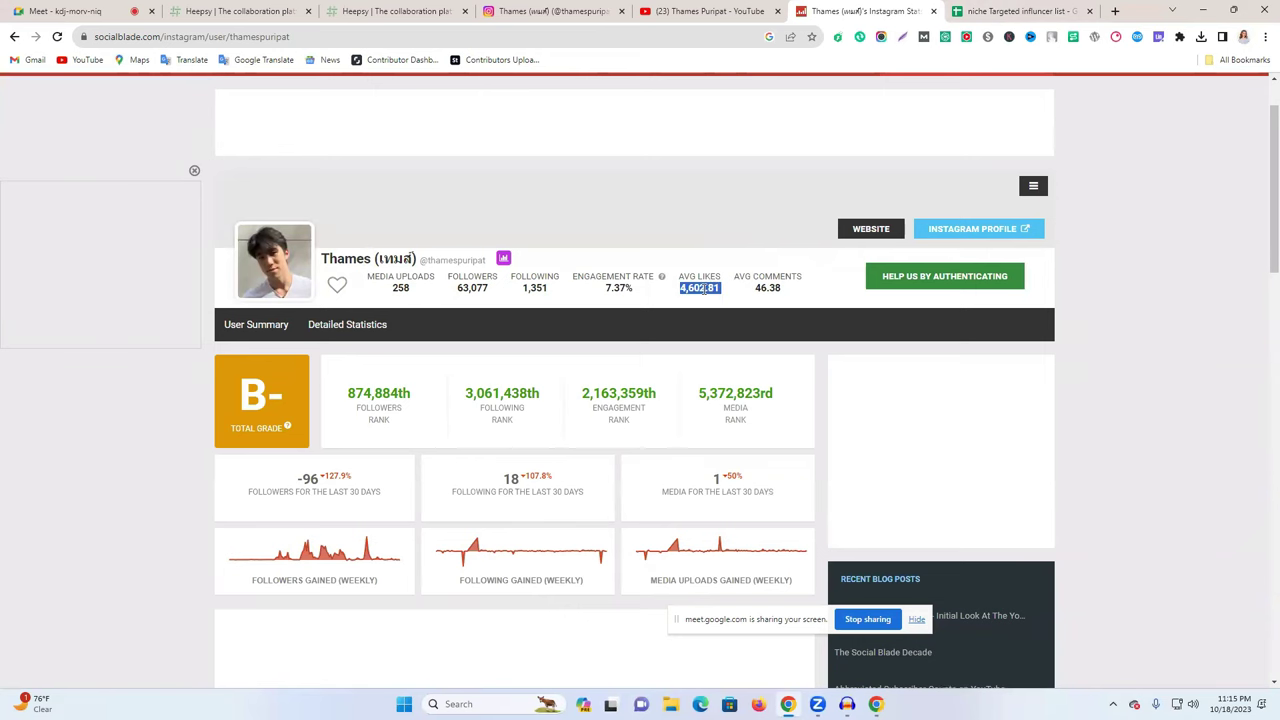
left_click(1015, 11)
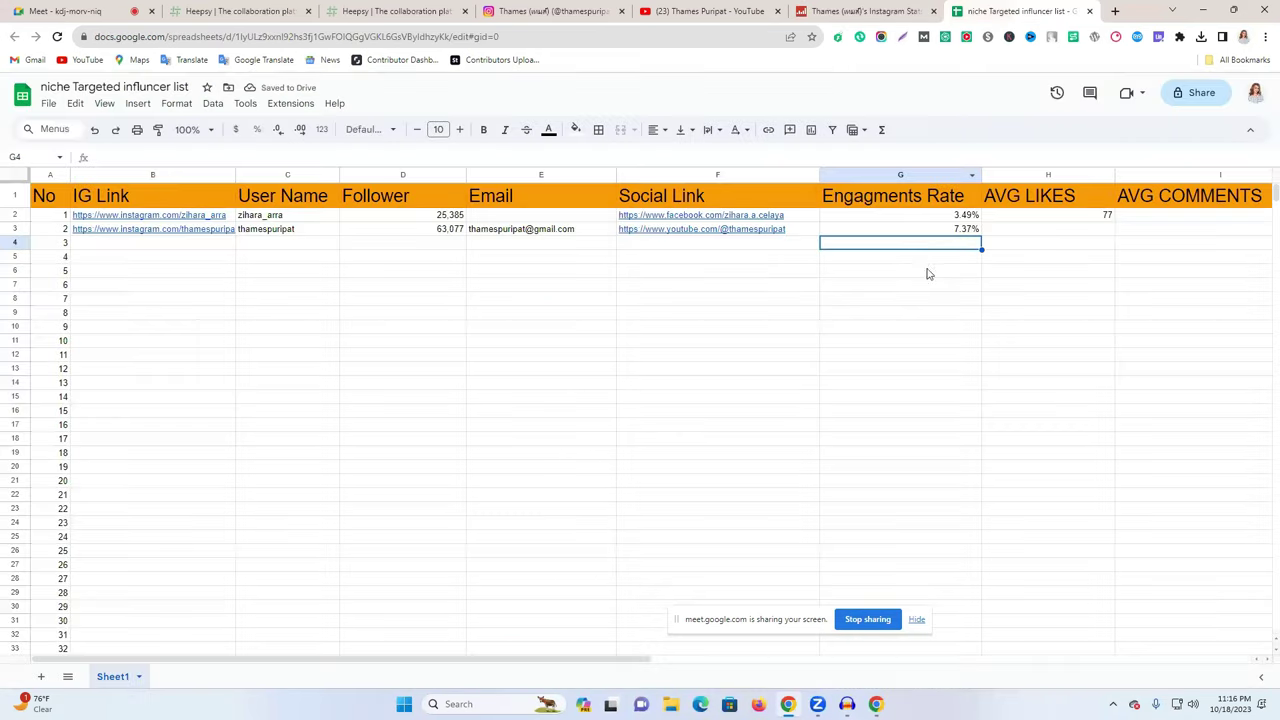
left_click(1064, 229)
key("ctrl+v")
left_click(1042, 315)
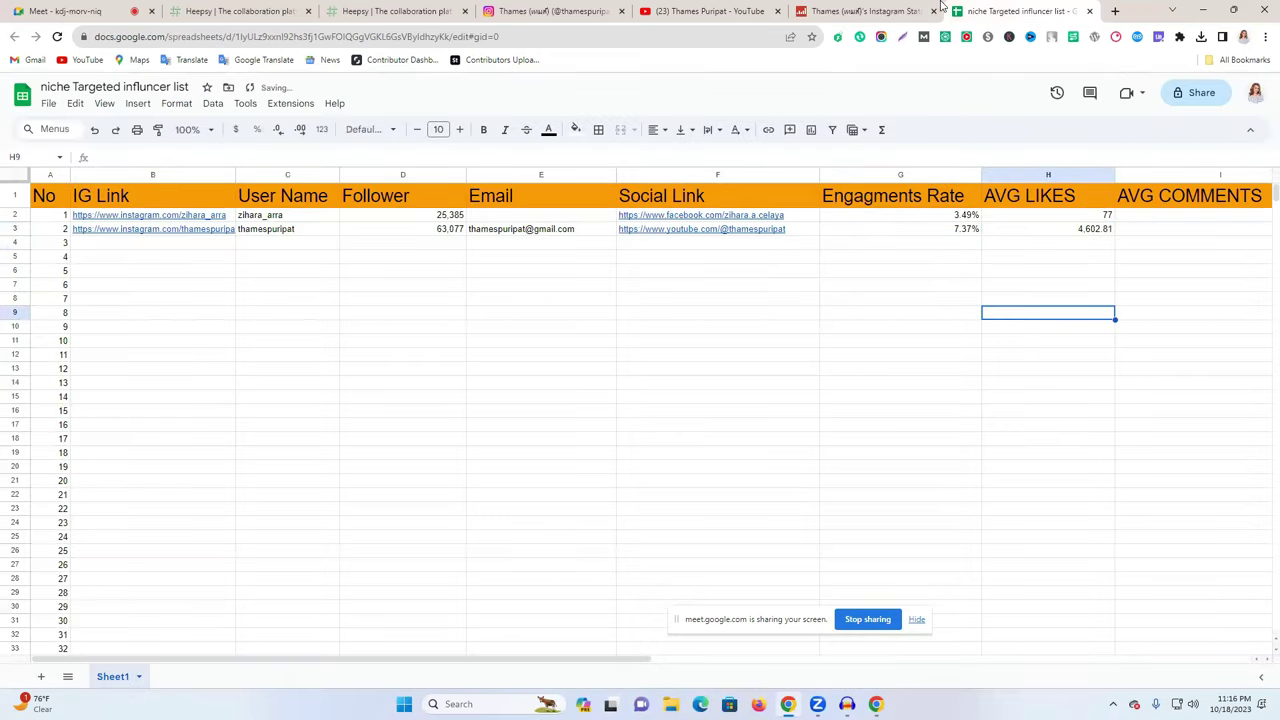
- Copy the 46.38 average comments into I3, removing the stray HELP text
left_click(866, 11)
left_click_drag(755, 288, 906, 277)
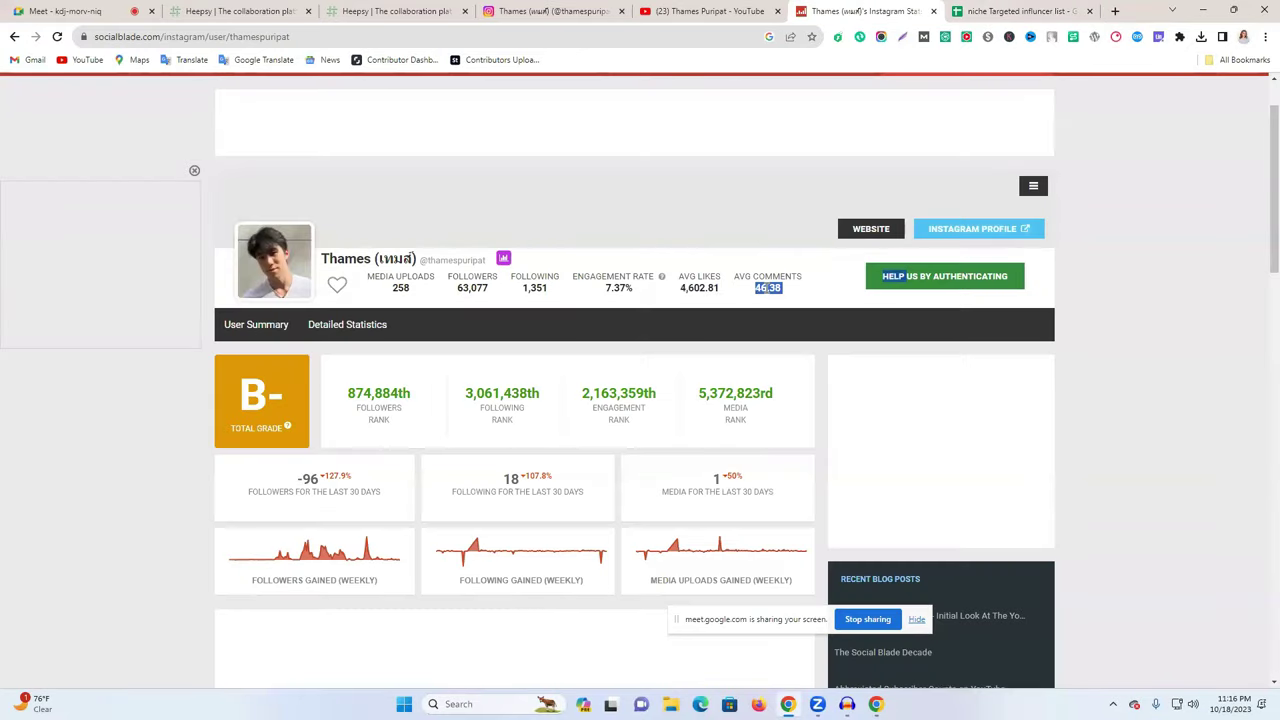
left_click(982, 9)
double_click(1141, 233)
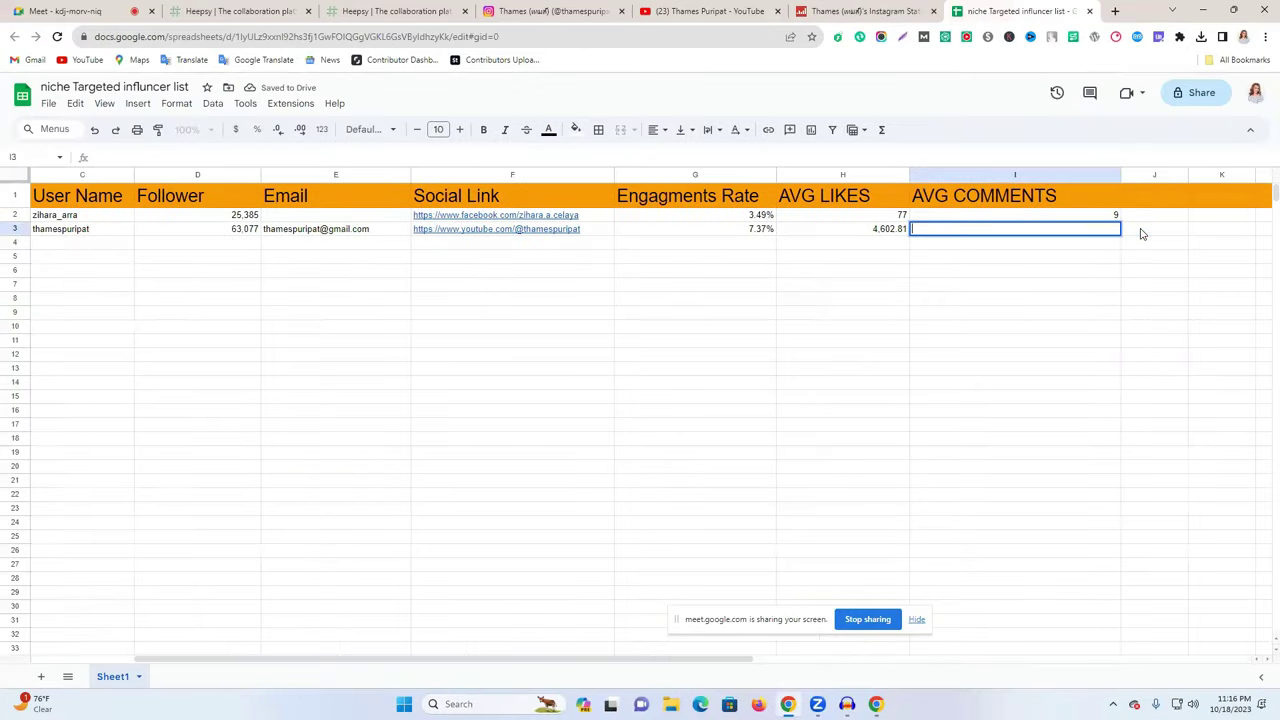
type("46.38HELP")
left_click(1001, 344)
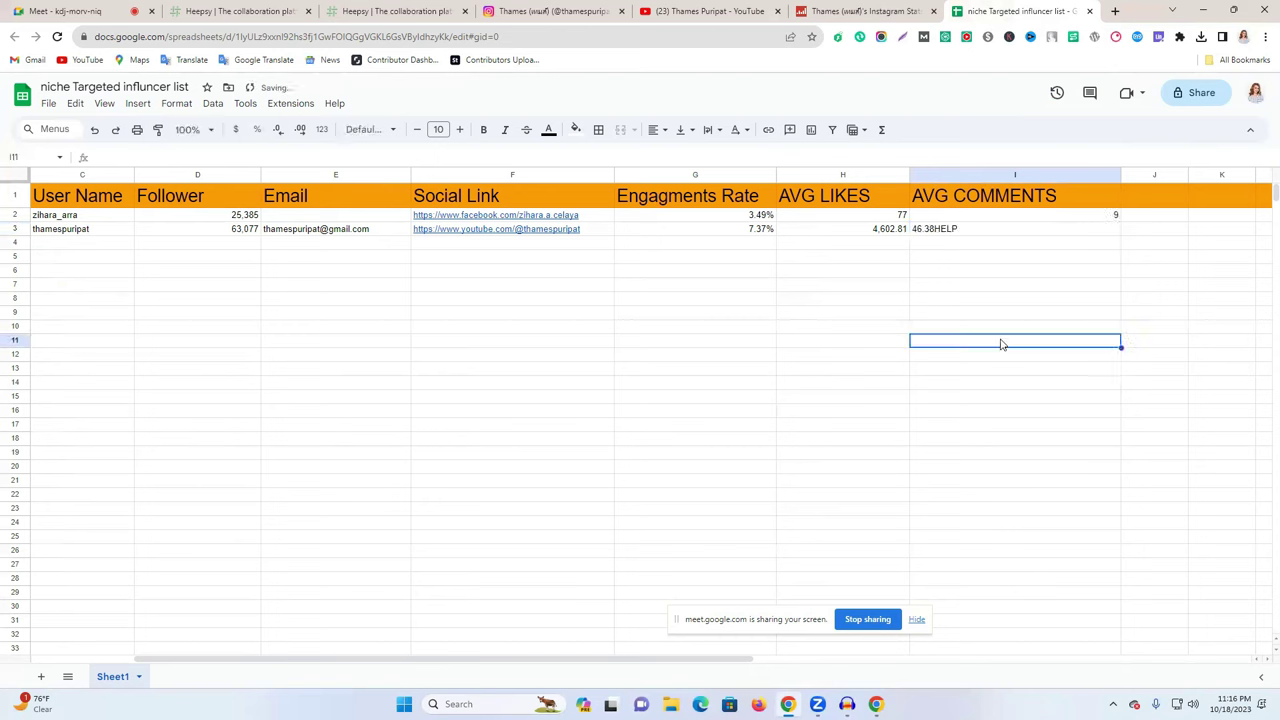
double_click(966, 229)
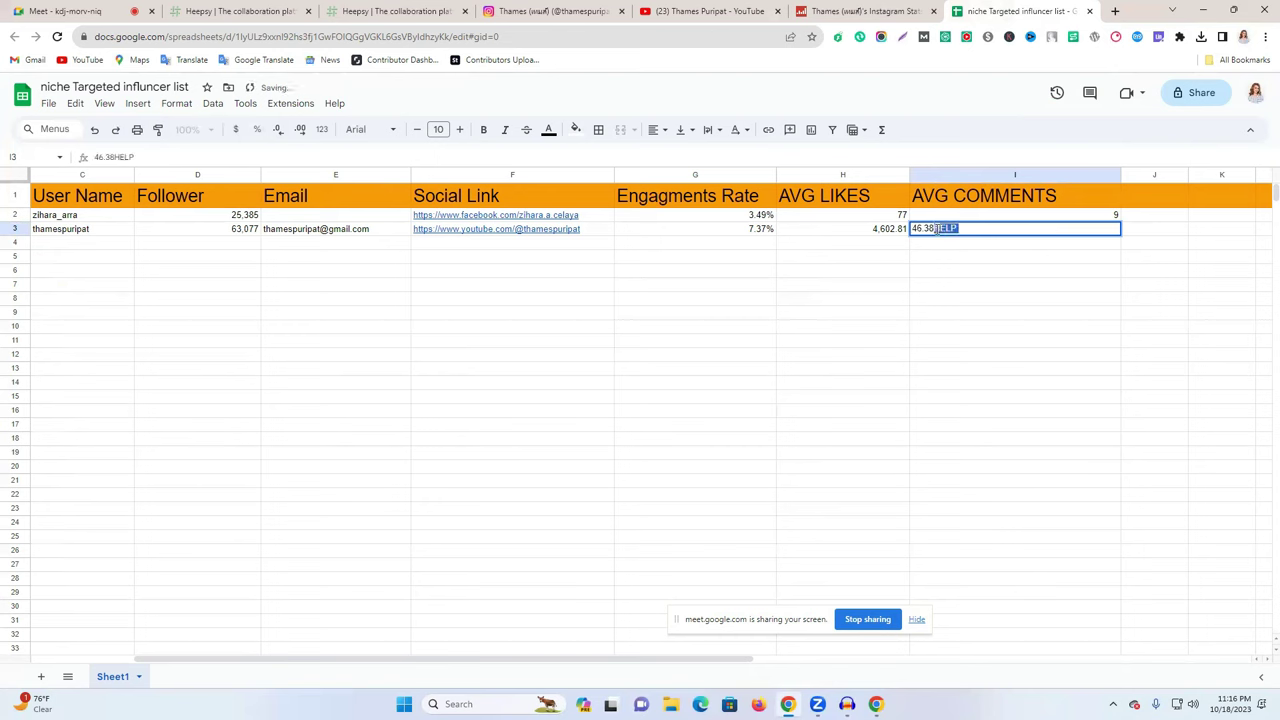
key("BackSpace")
left_click(838, 344)
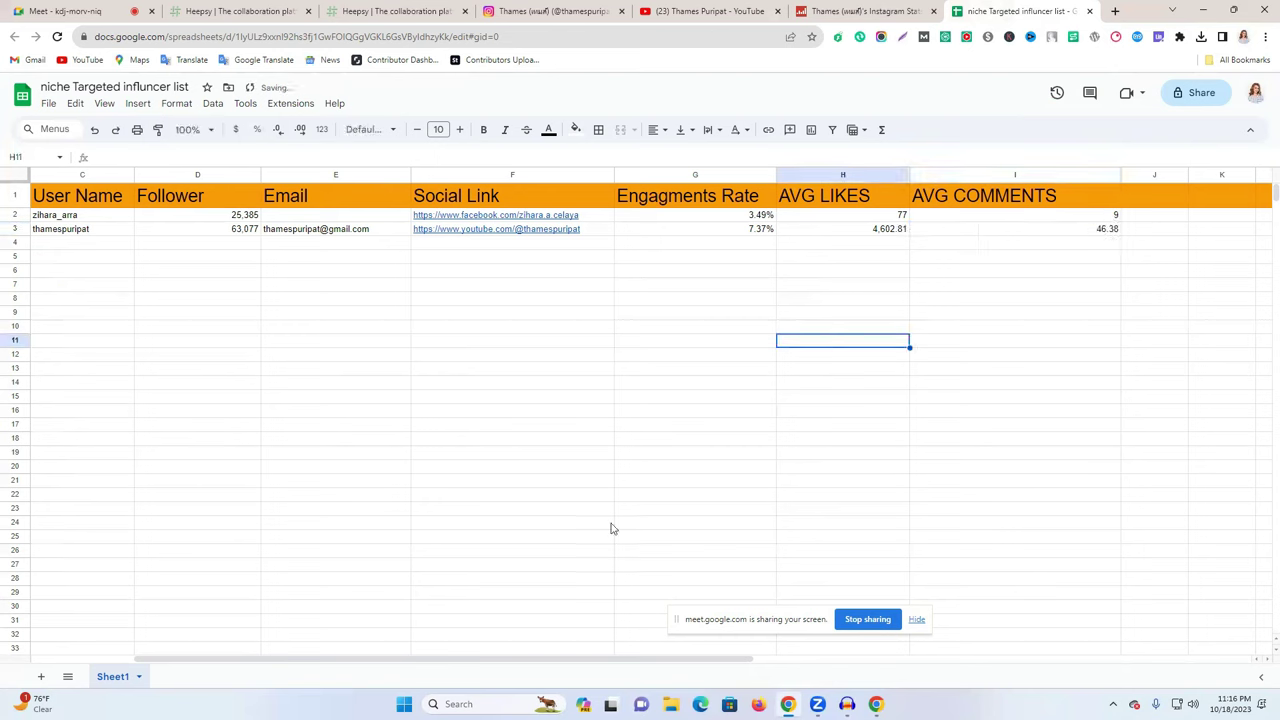
left_click_drag(528, 660, 206, 618)
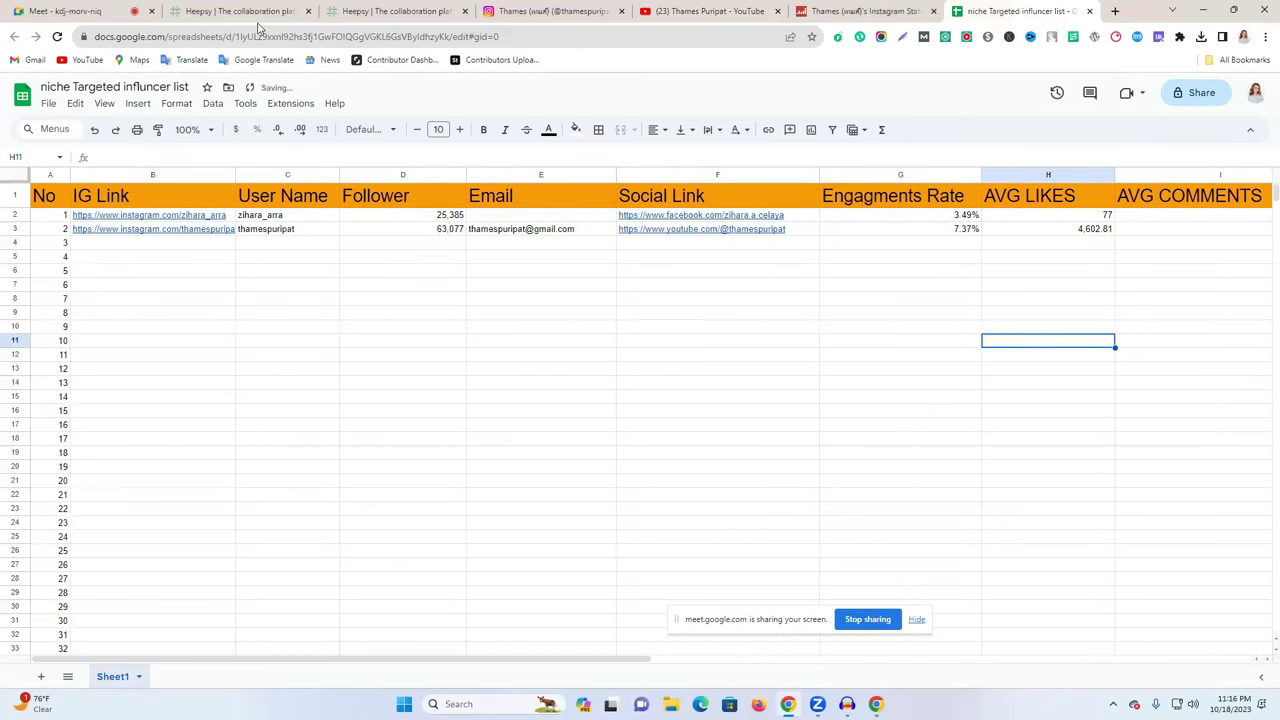
left_click(250, 12)
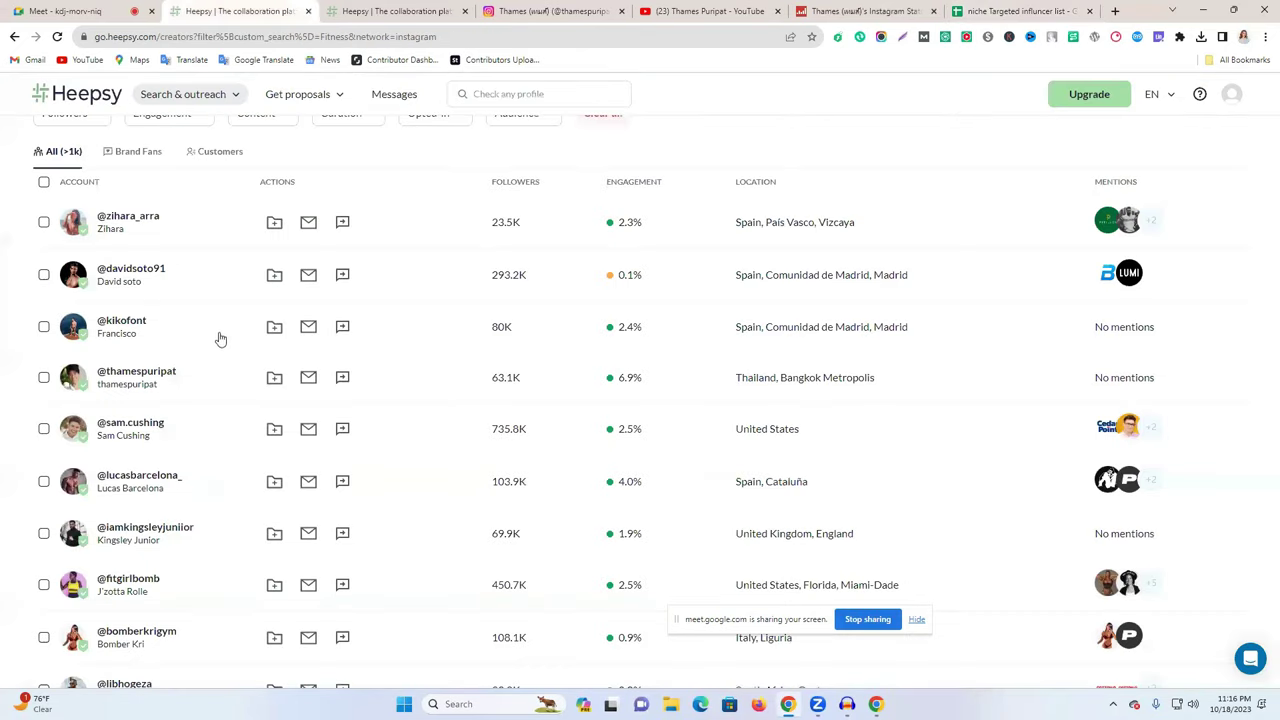
- Open the next fitness creator's Heepsy profile in a new tab, then his Instagram page
right_click(117, 484)
left_click(150, 491)
left_click(330, 11)
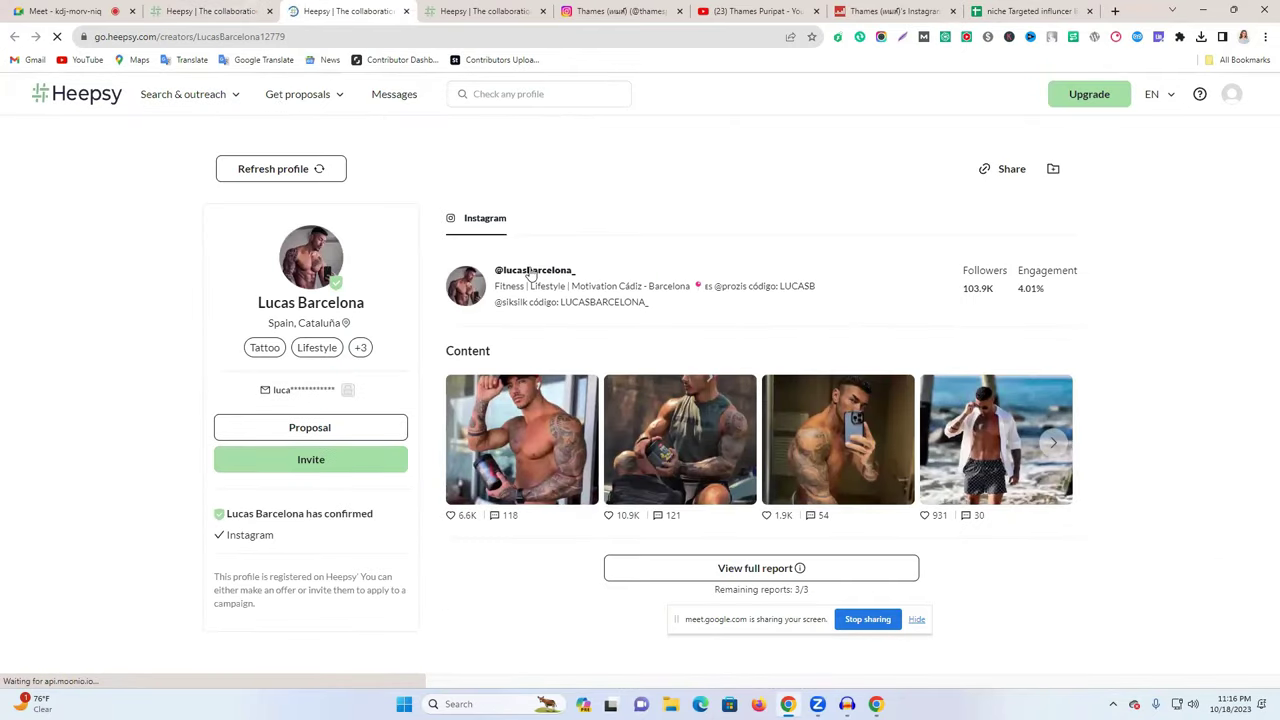
right_click(531, 271)
left_click(500, 278)
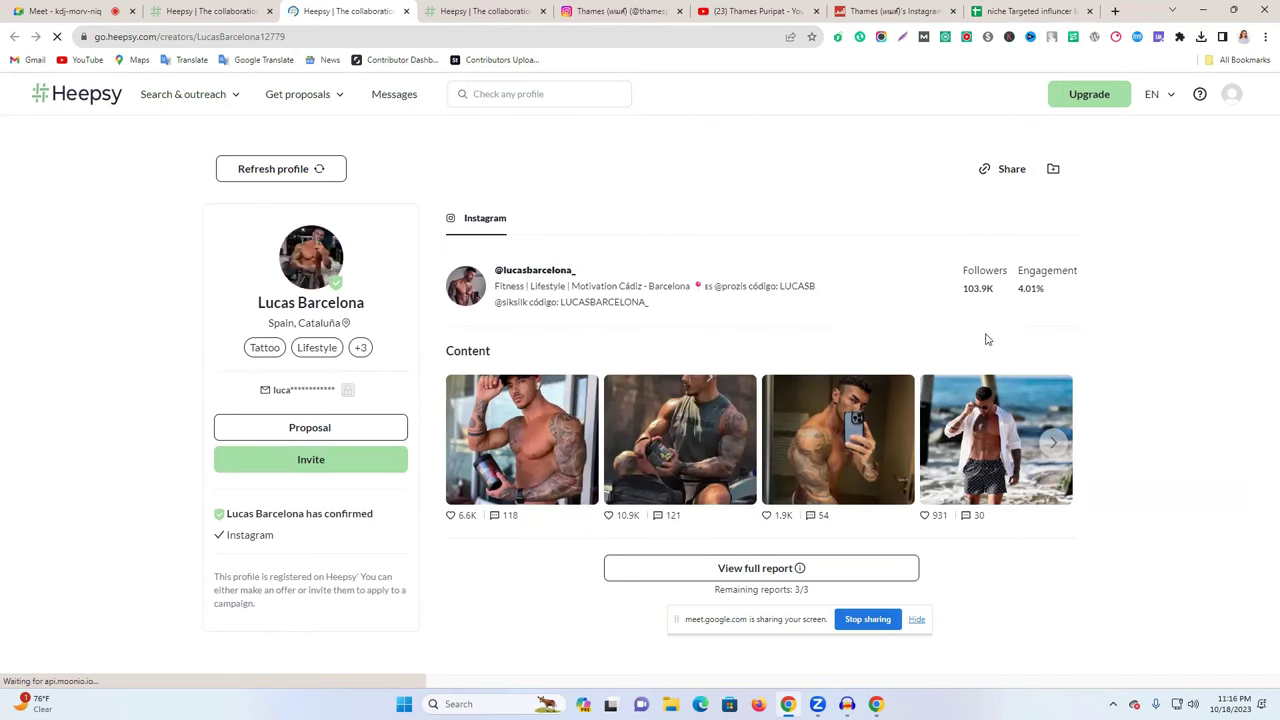
left_click(531, 272)
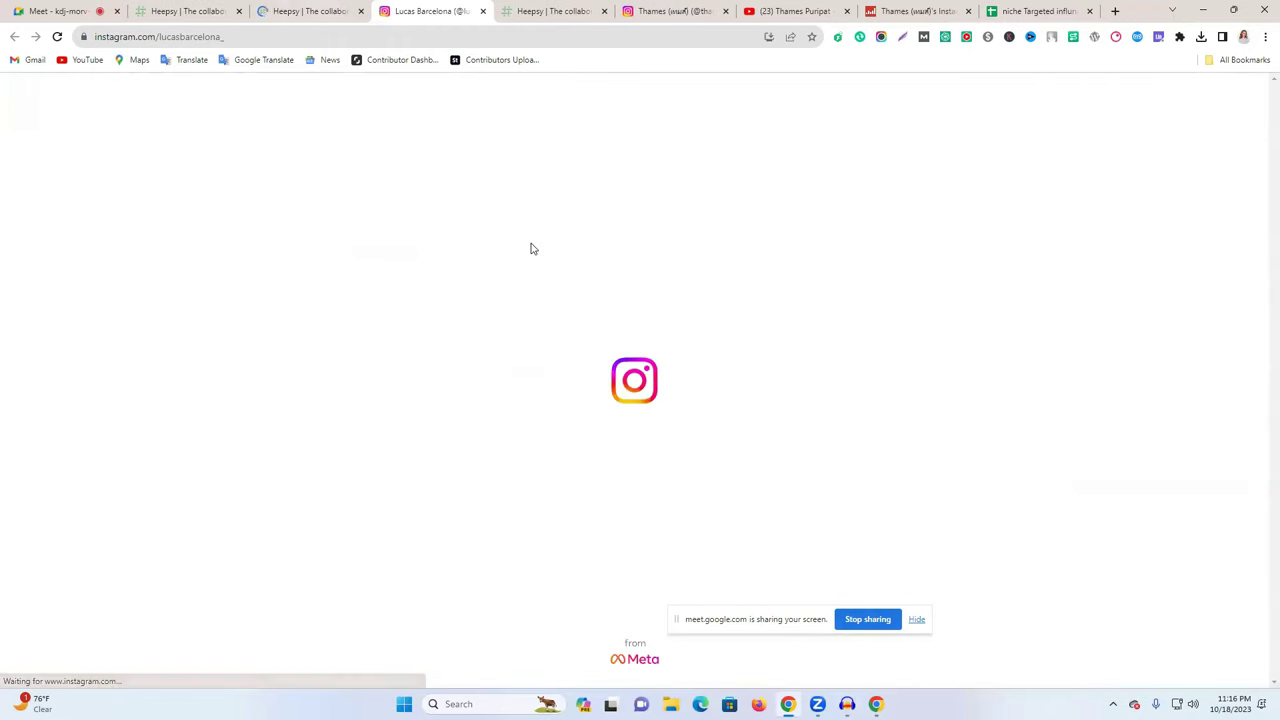
- Close the previous creator's Instagram and Heepsy tabs
left_click(640, 8)
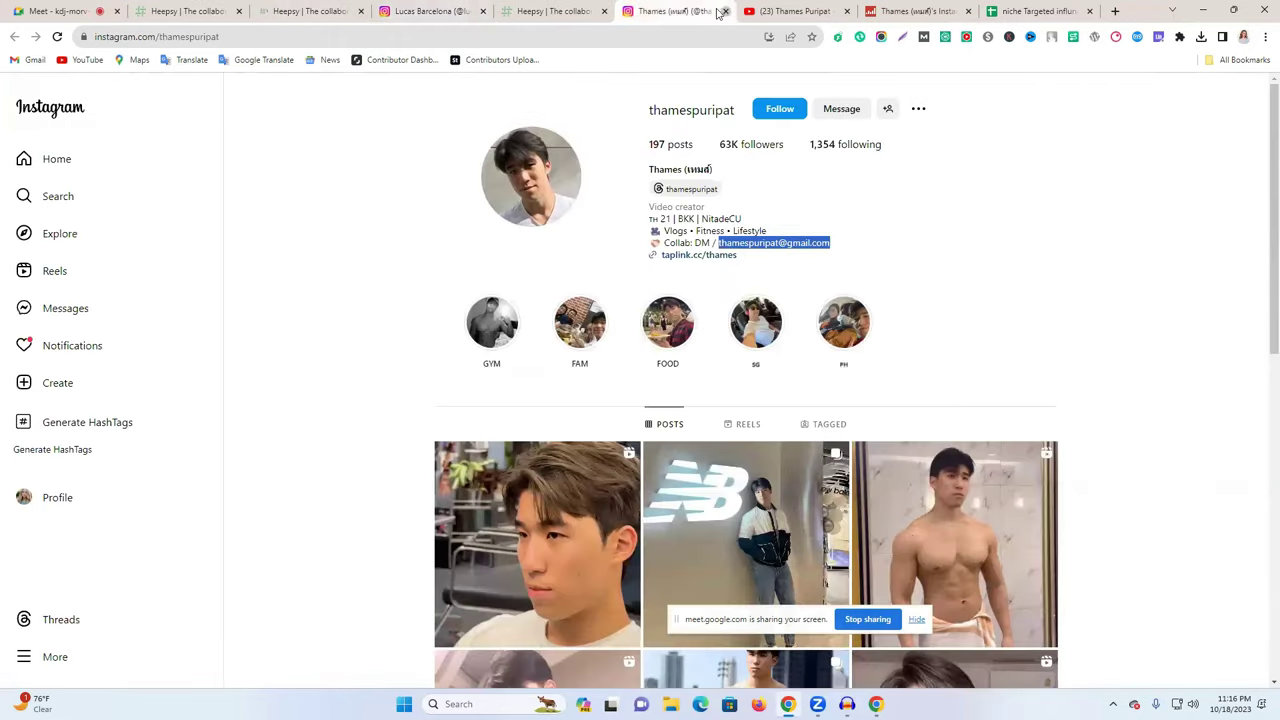
left_click(725, 11)
left_click(598, 12)
left_click(603, 11)
left_click(440, 12)
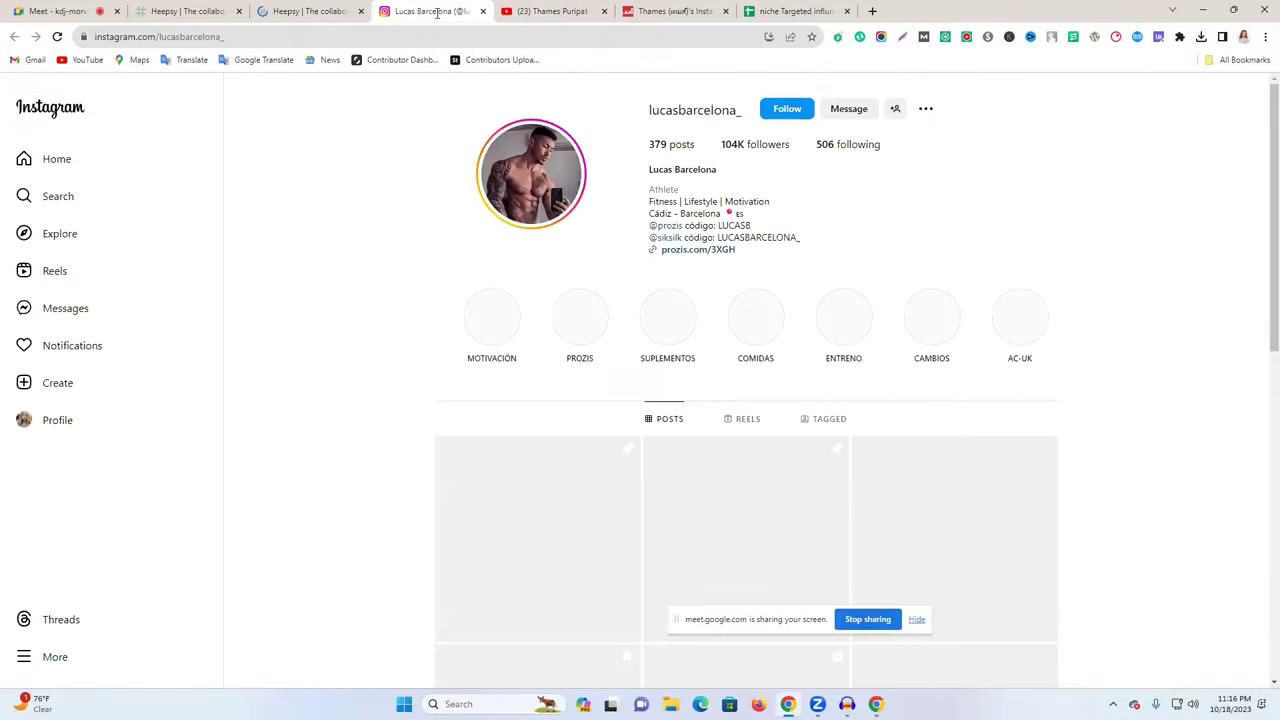
left_click(697, 249)
left_click(463, 10)
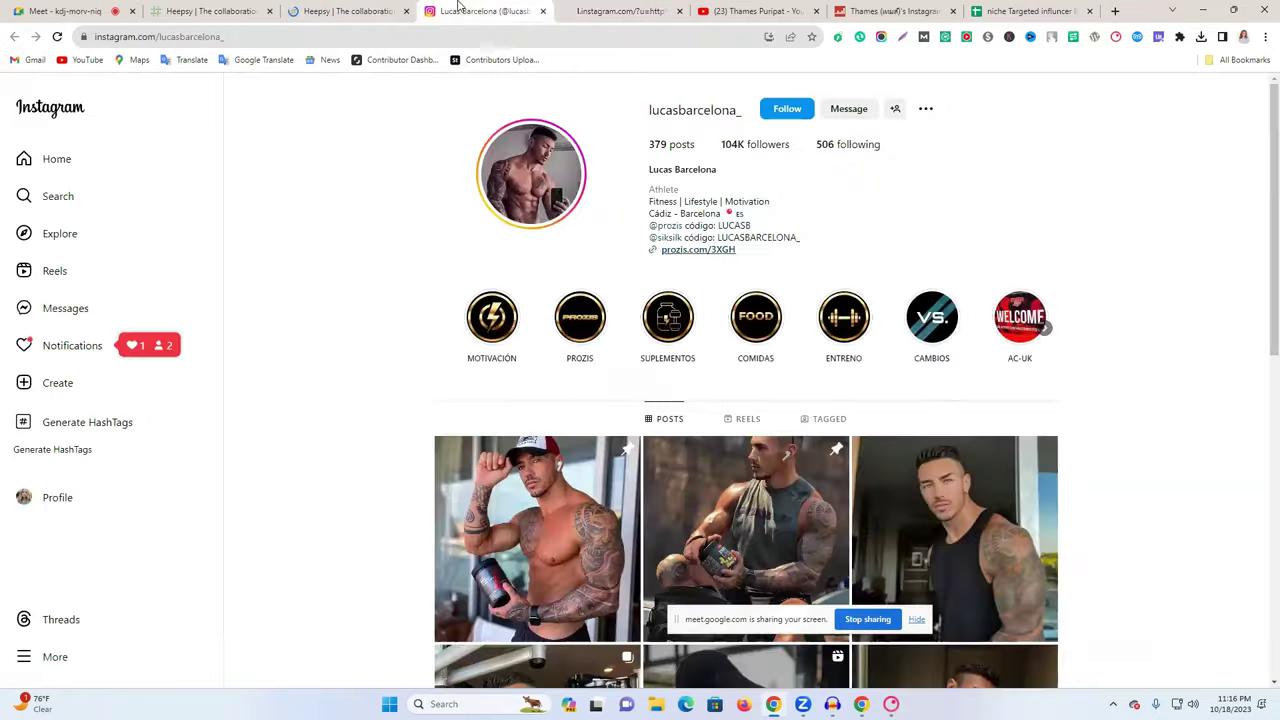
left_click(571, 10)
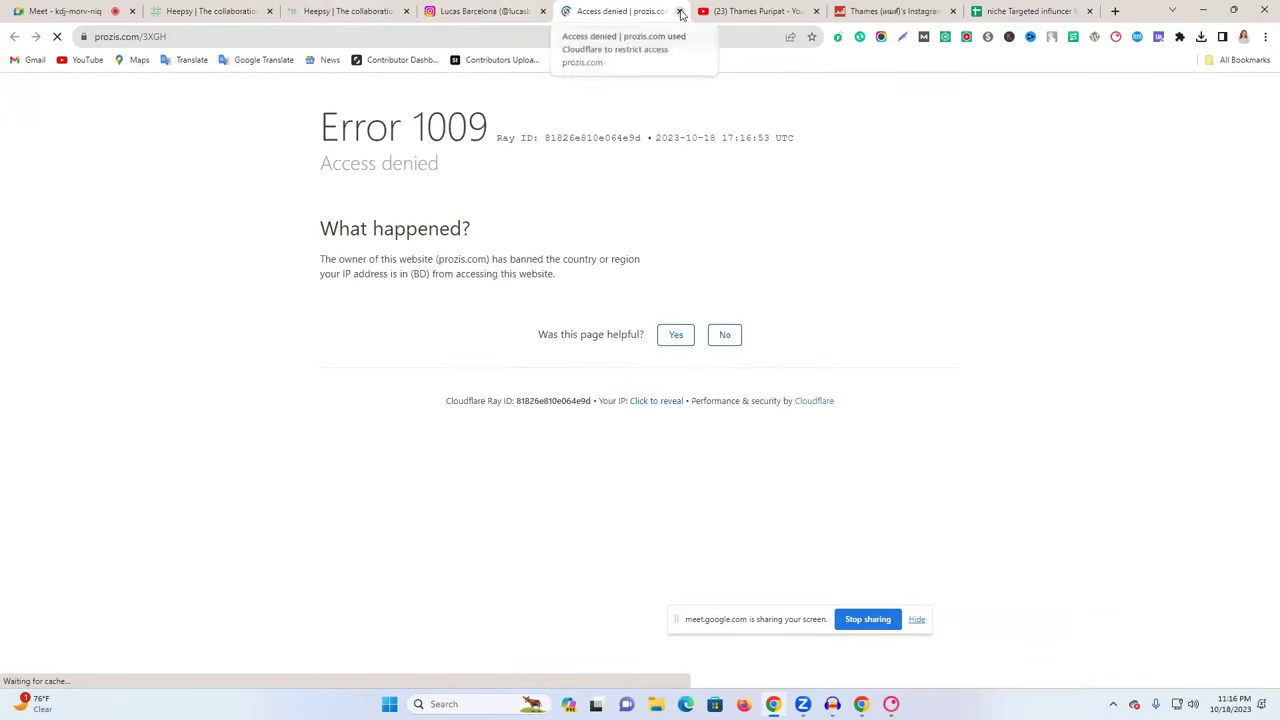
key("ctrl+w")
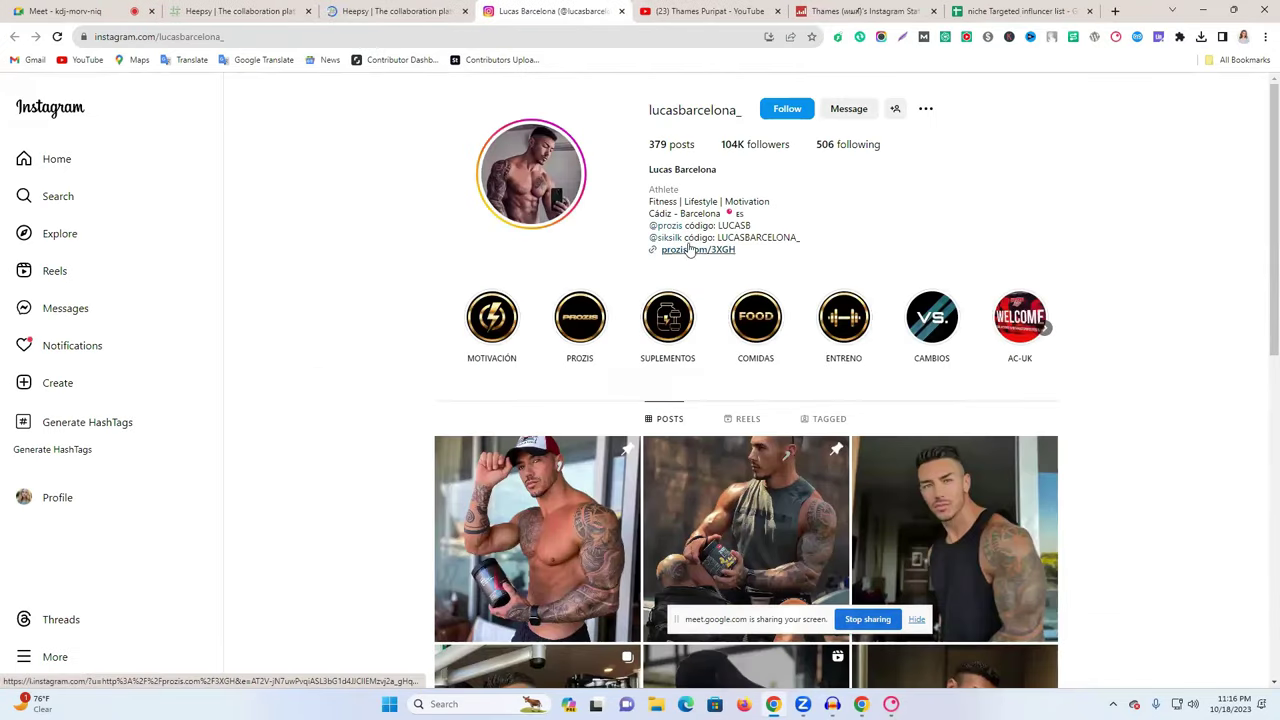
left_click_drag(643, 115, 743, 113)
key("ctrl+c")
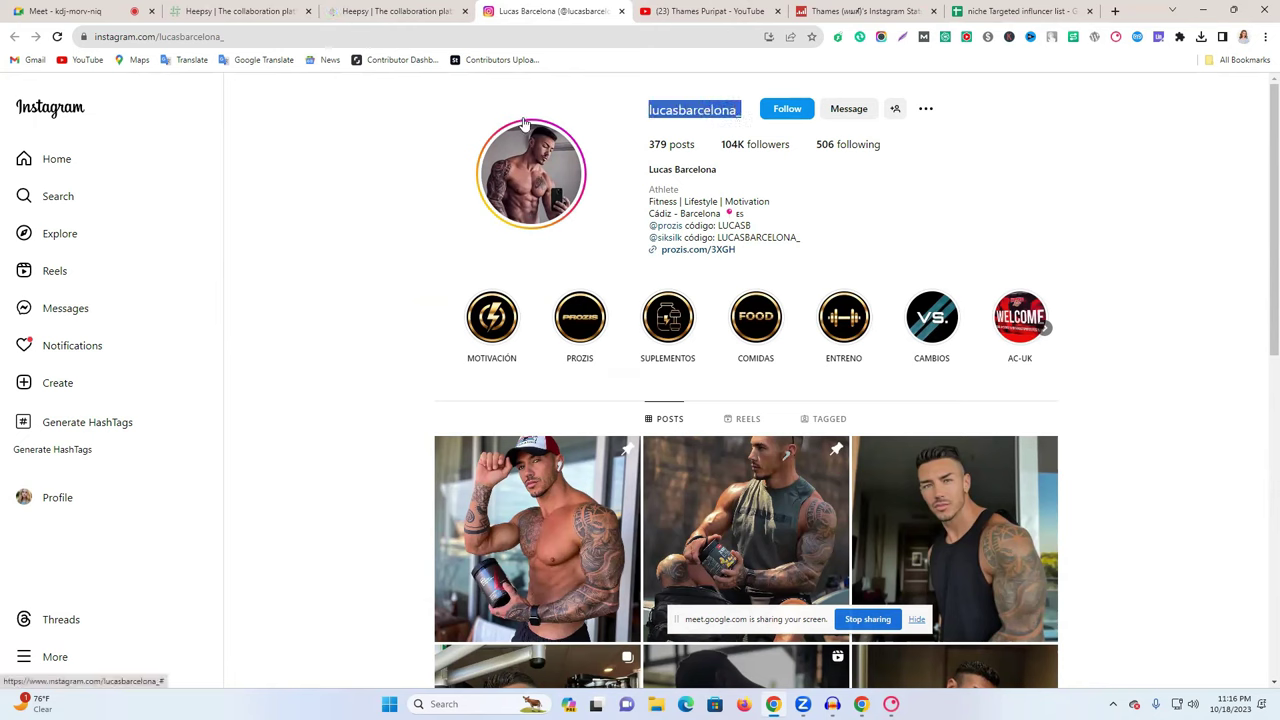
left_click(700, 11)
left_click(610, 36)
key("ctrl+shift+Left")
key("ctrl+shift+Left")
key("ctrl+shift+Left")
key("ctrl+shift+Left")
key("ctrl+shift+Left")
key("ctrl+shift+Left")
key("ctrl+v")
key("Return")
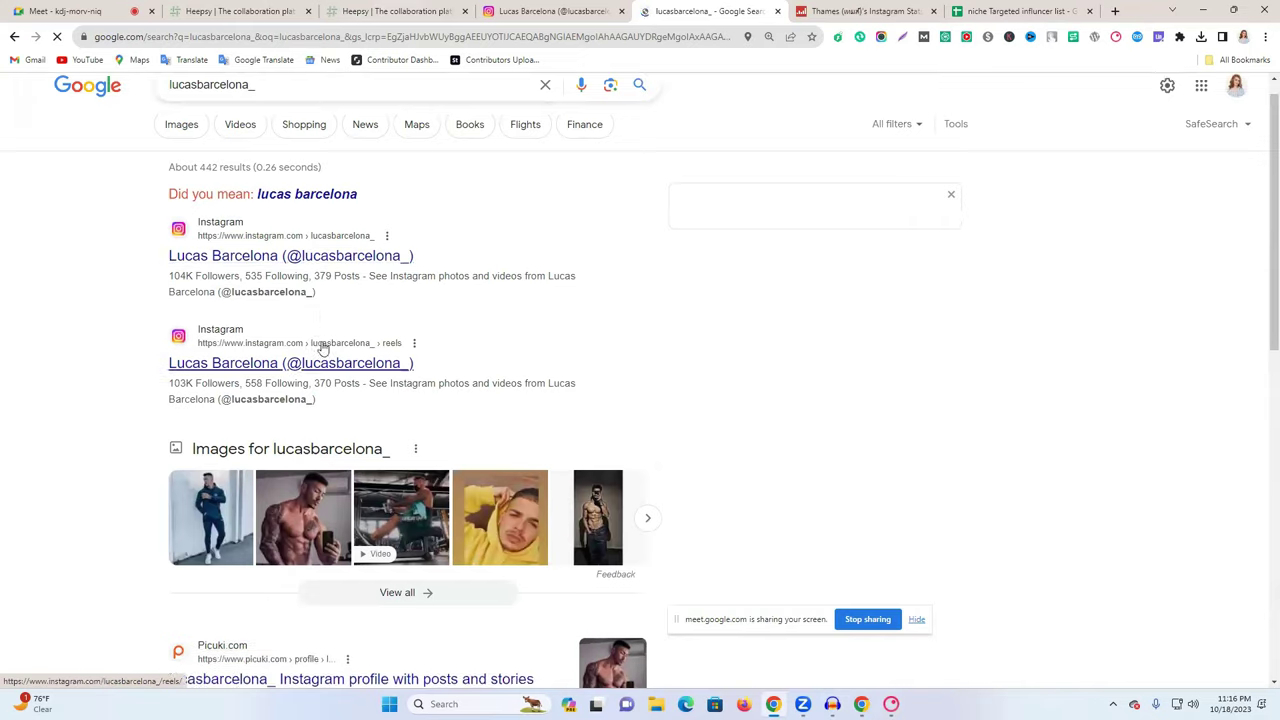
scroll(323, 345, "down", 2)
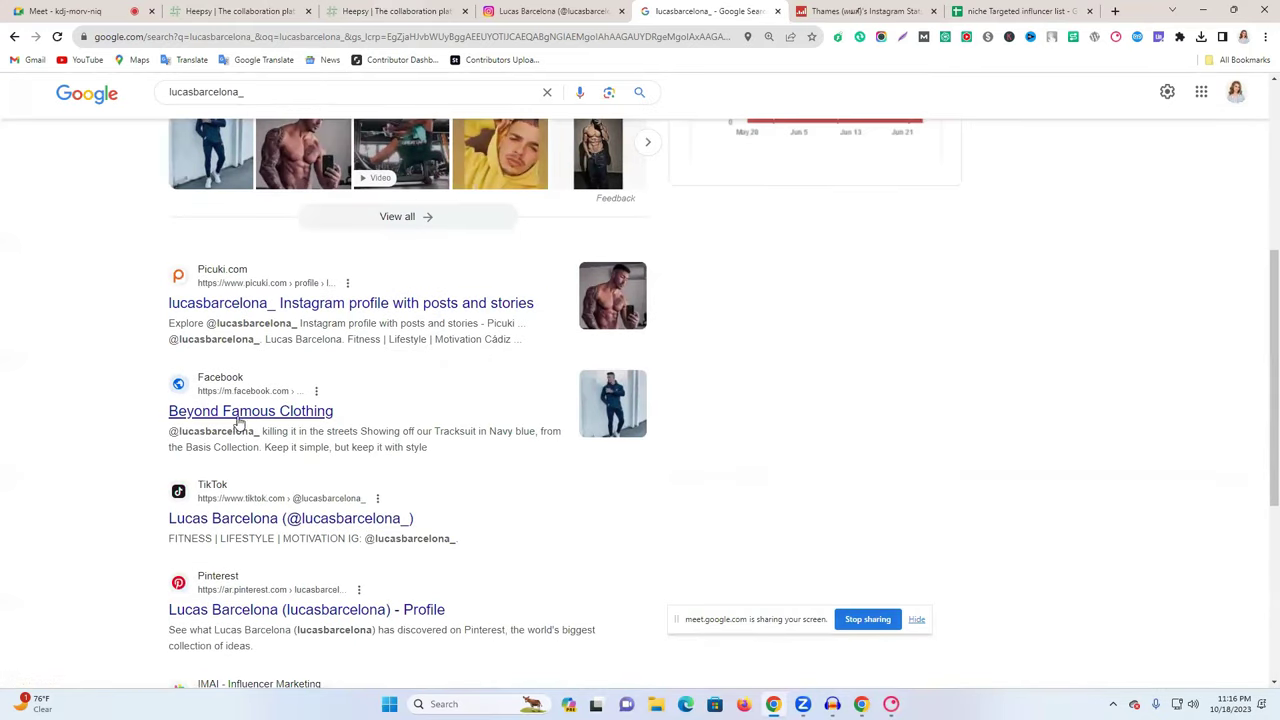
left_click(240, 420)
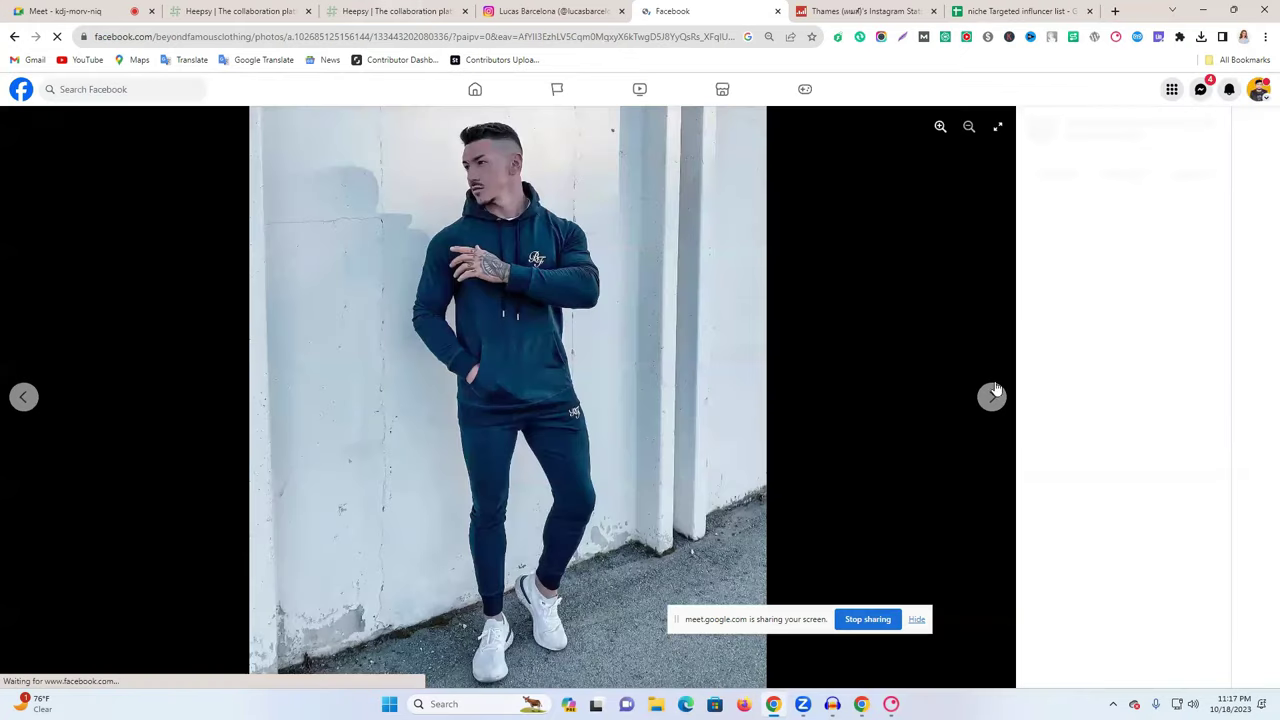
left_click(1100, 126)
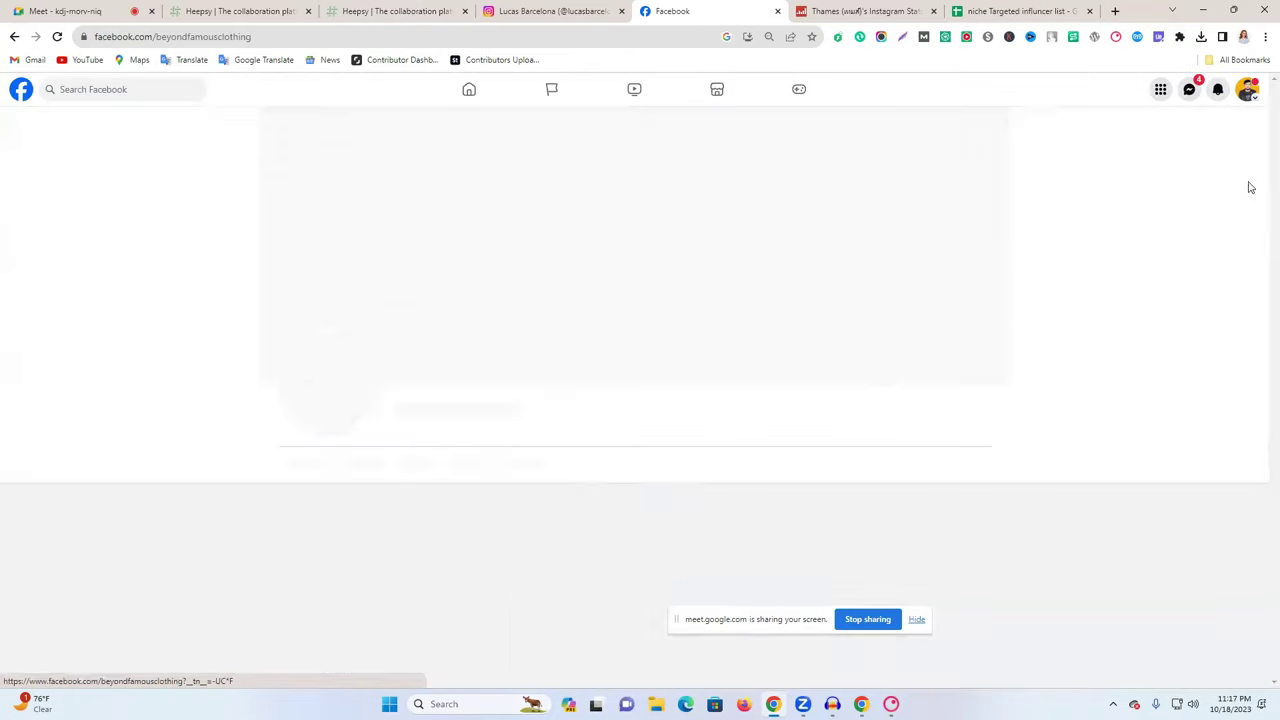
scroll(636, 356, "down", 5)
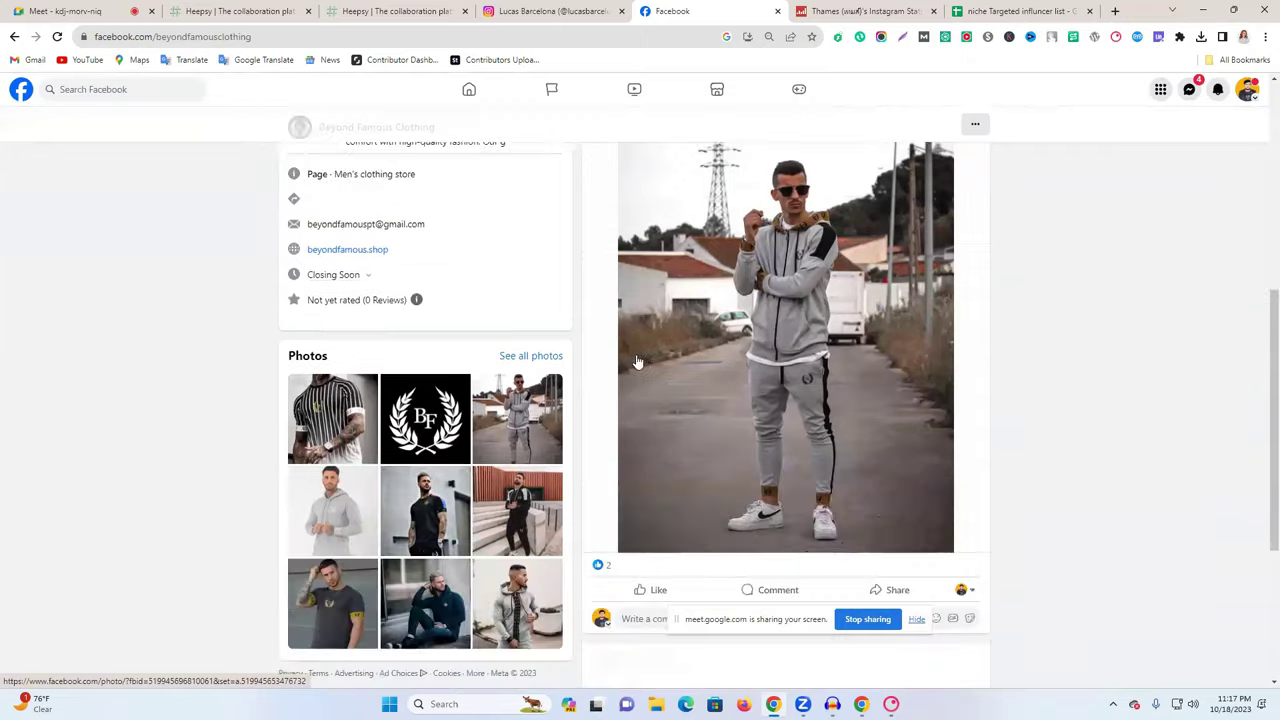
scroll(630, 360, "up", 1)
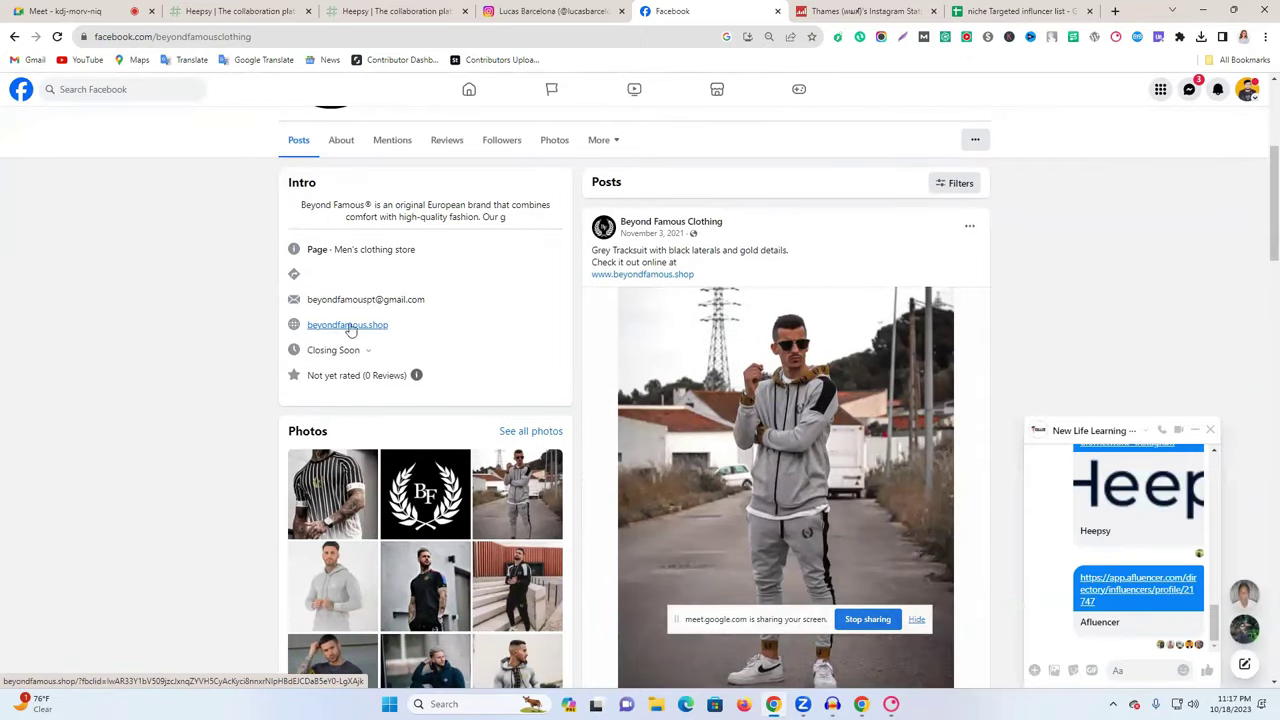
left_click(530, 11)
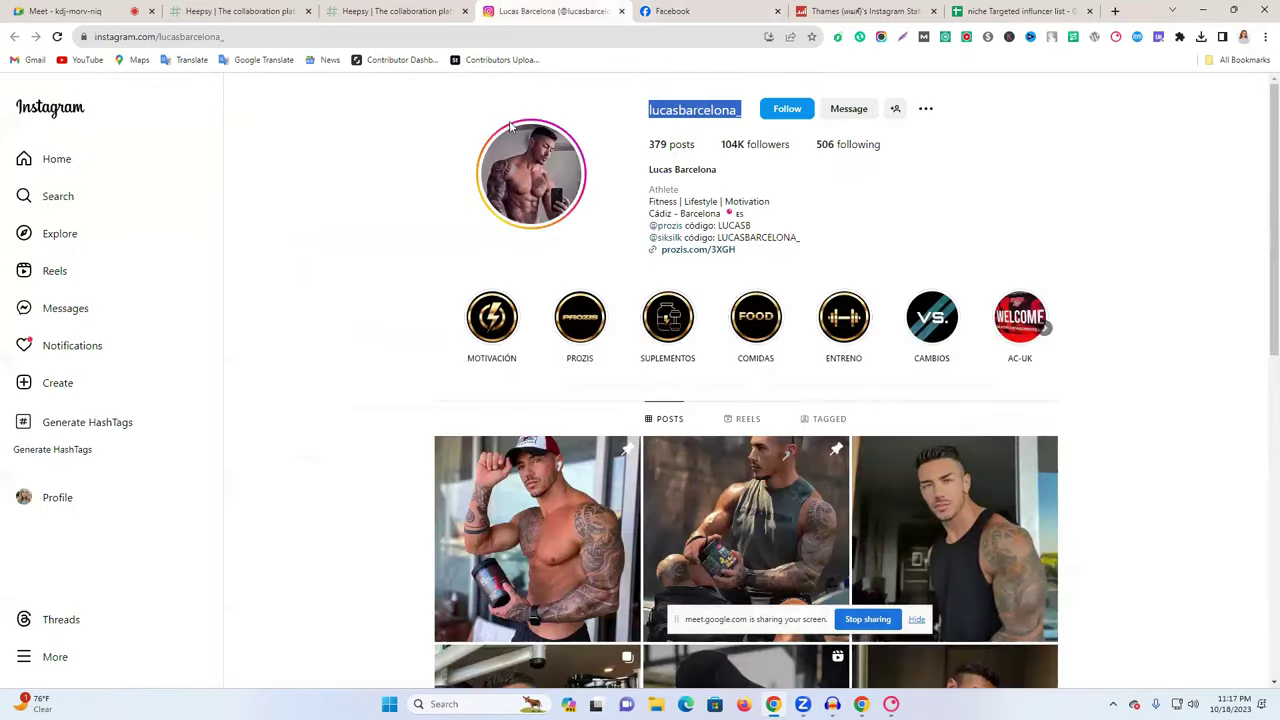
scroll(604, 397, "down", 3)
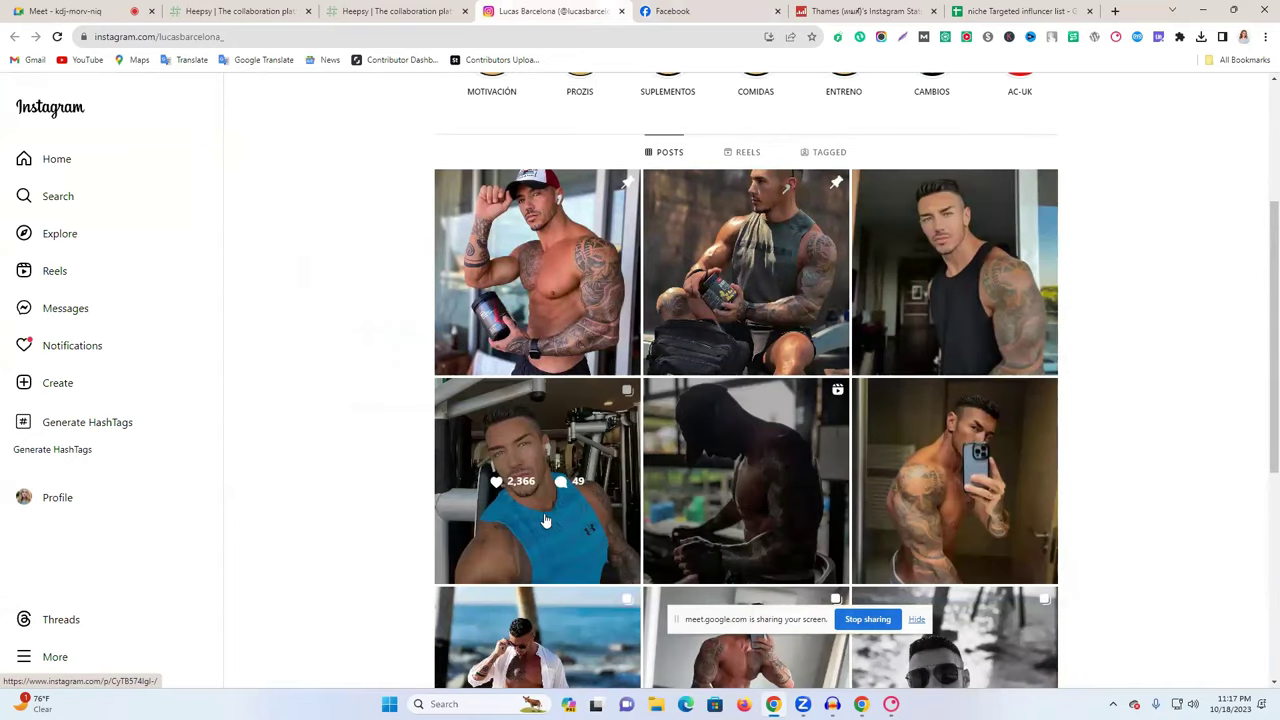
left_click(686, 11)
- Browse the Beyond Famous Clothing posts, open a photo, and return to the Google results
scroll(766, 449, "down", 5)
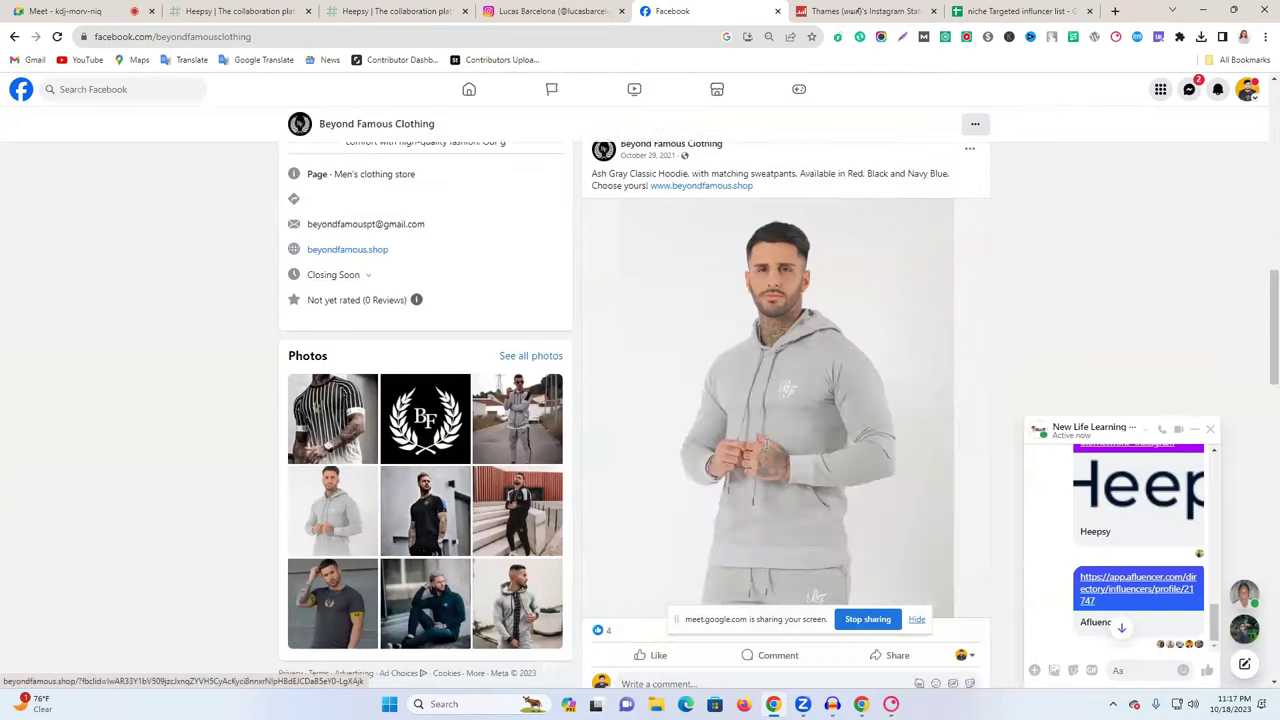
scroll(768, 433, "down", 5)
scroll(768, 427, "down", 6)
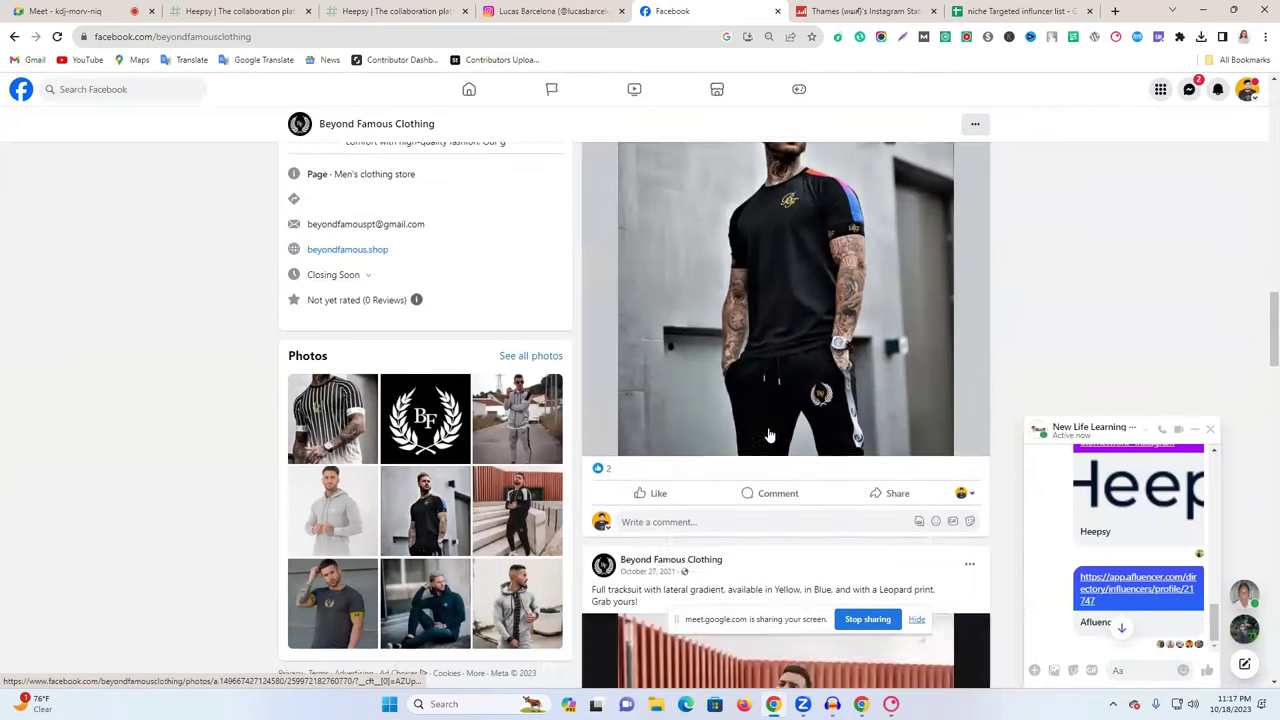
scroll(772, 430, "up", 1)
scroll(772, 430, "down", 5)
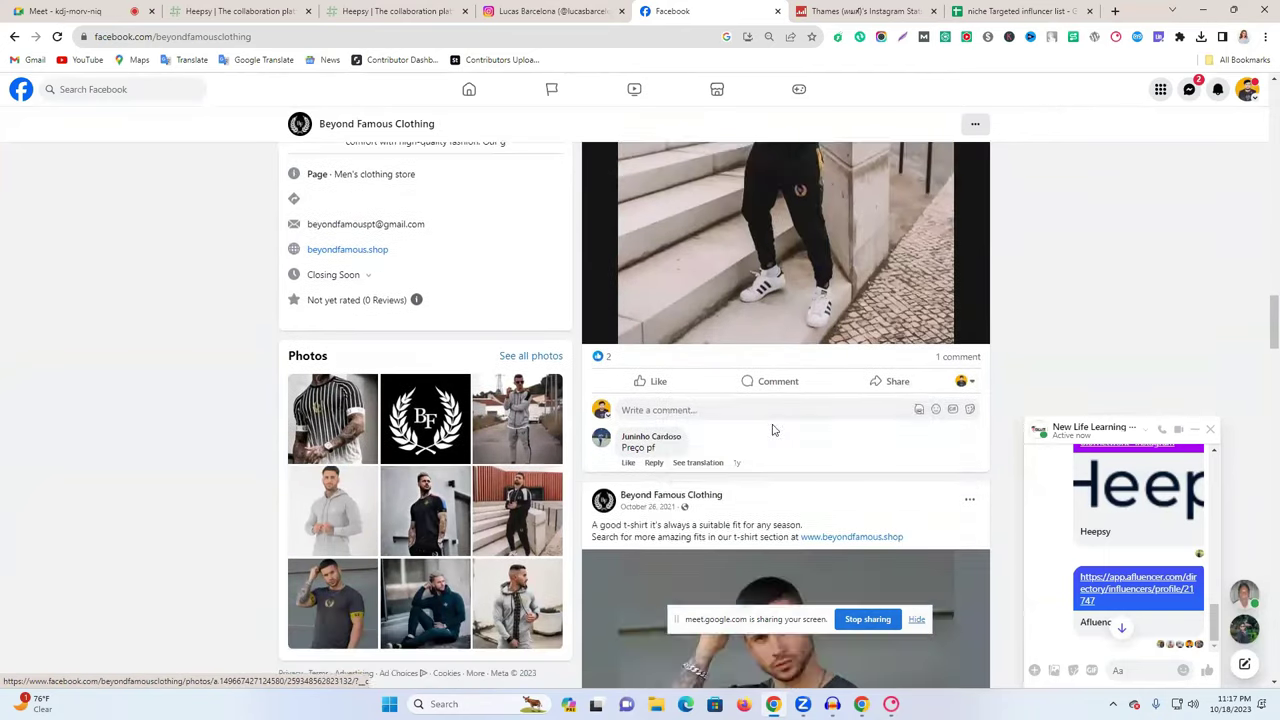
scroll(773, 431, "down", 1)
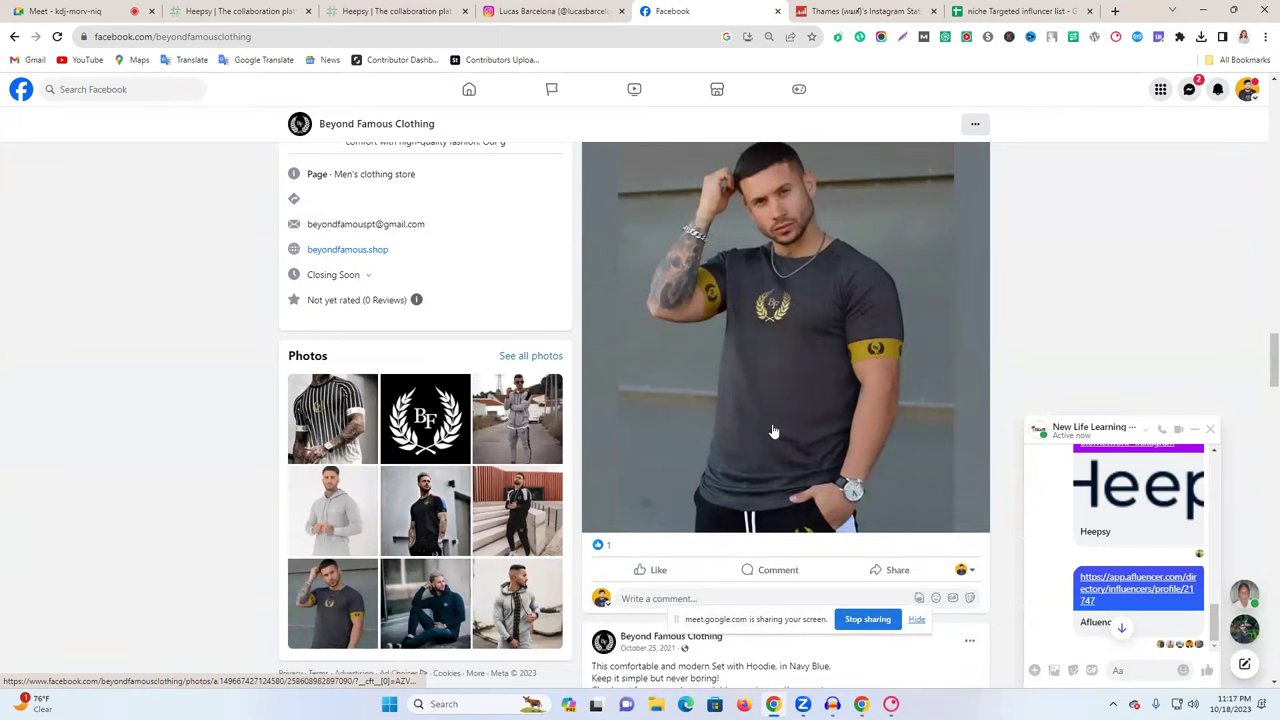
left_click(553, 9)
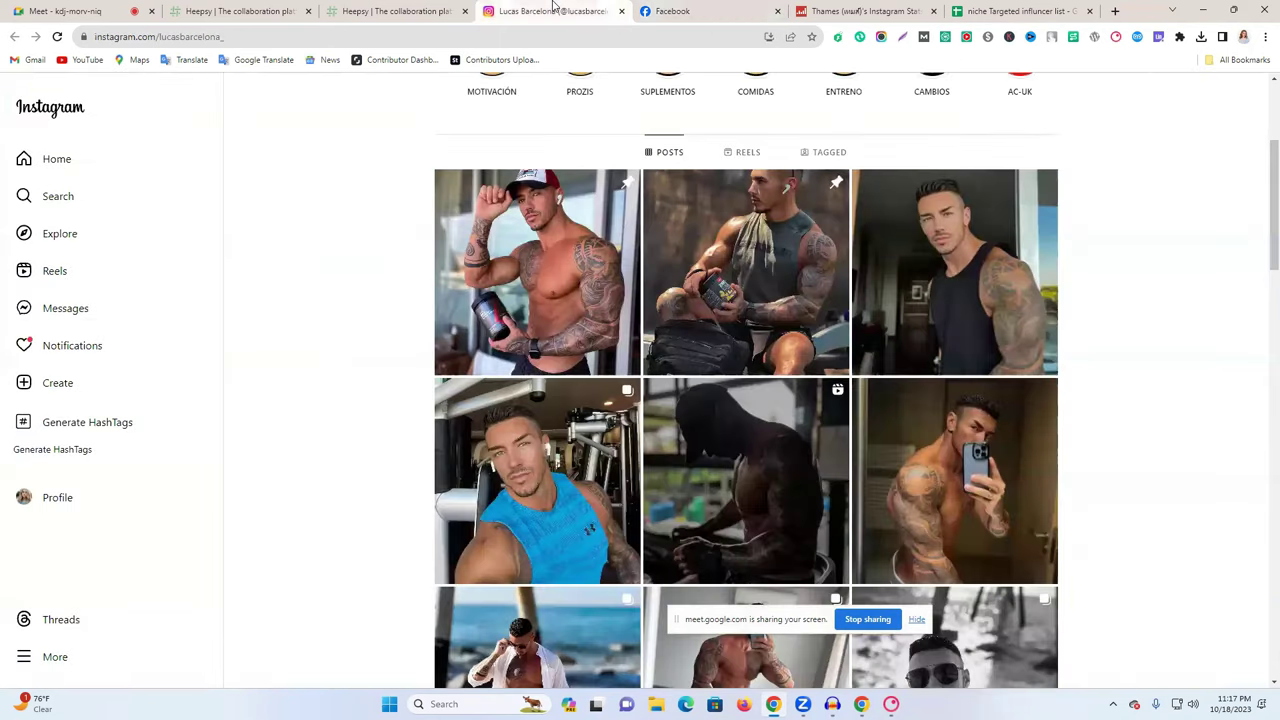
left_click(815, 11)
left_click(705, 11)
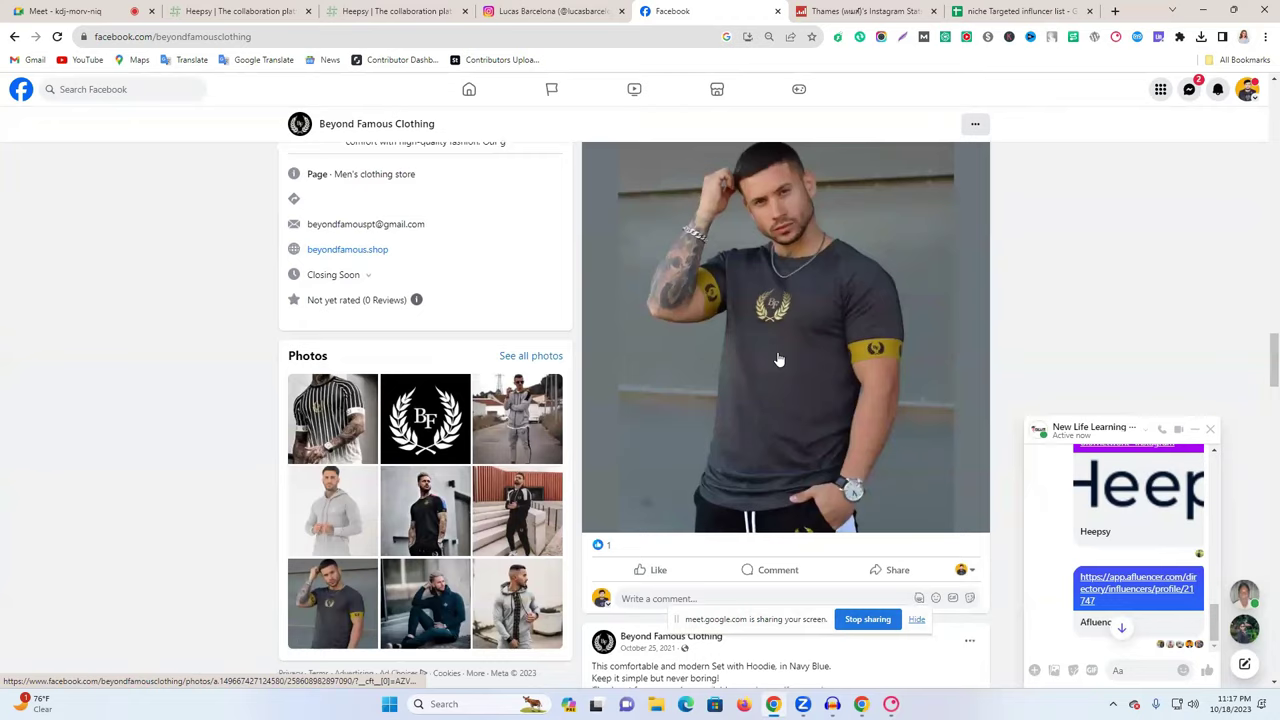
scroll(778, 368, "down", 5)
left_click(778, 368)
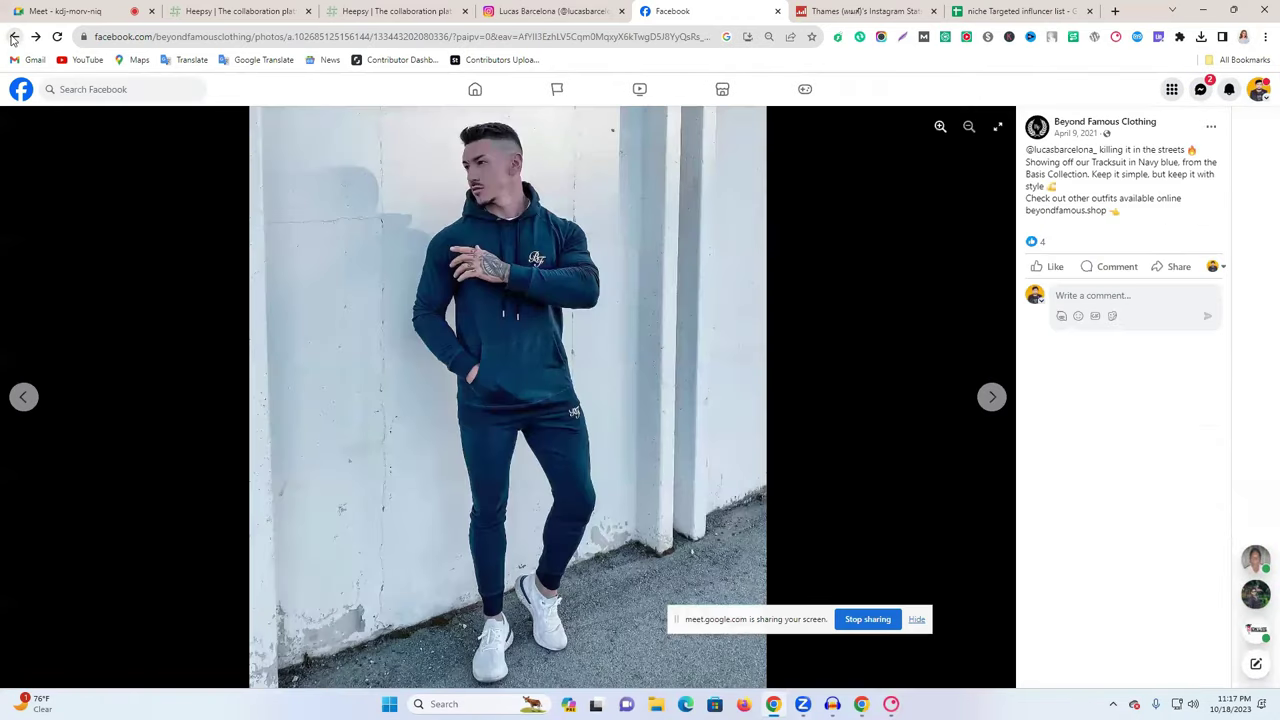
left_click(10, 37)
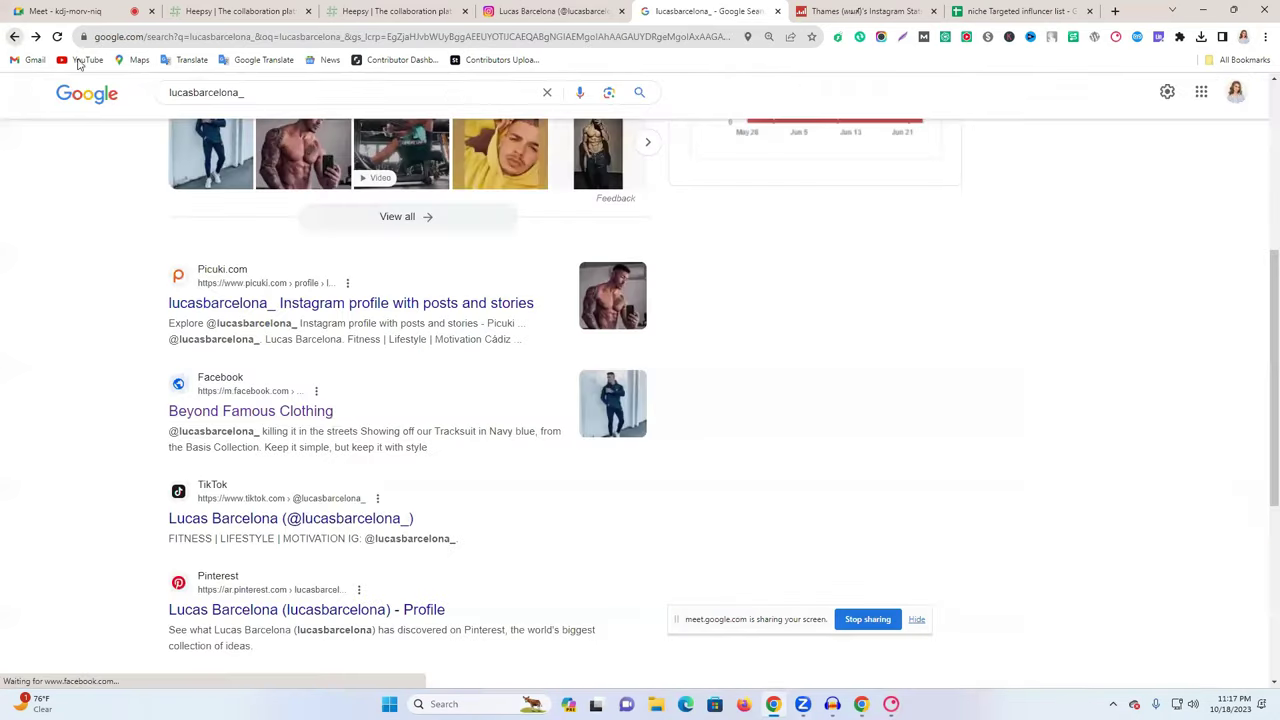
scroll(460, 498, "down", 6)
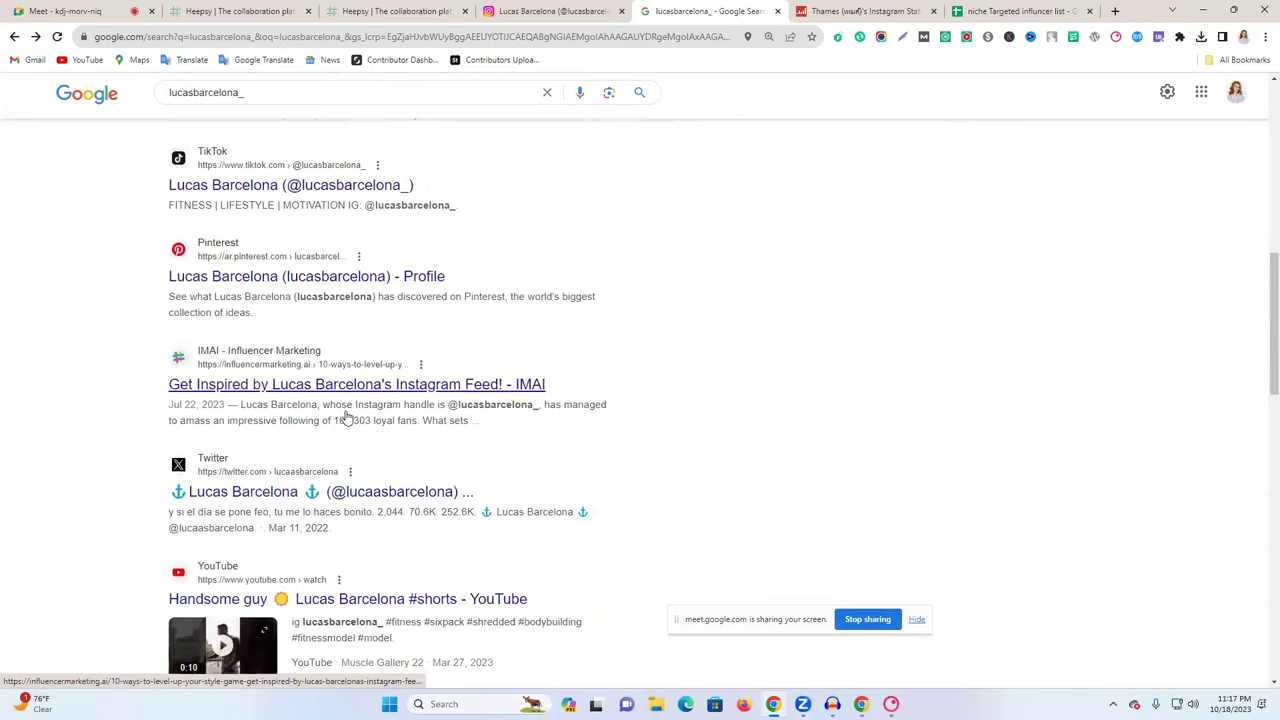
scroll(347, 416, "down", 2)
scroll(234, 393, "down", 7)
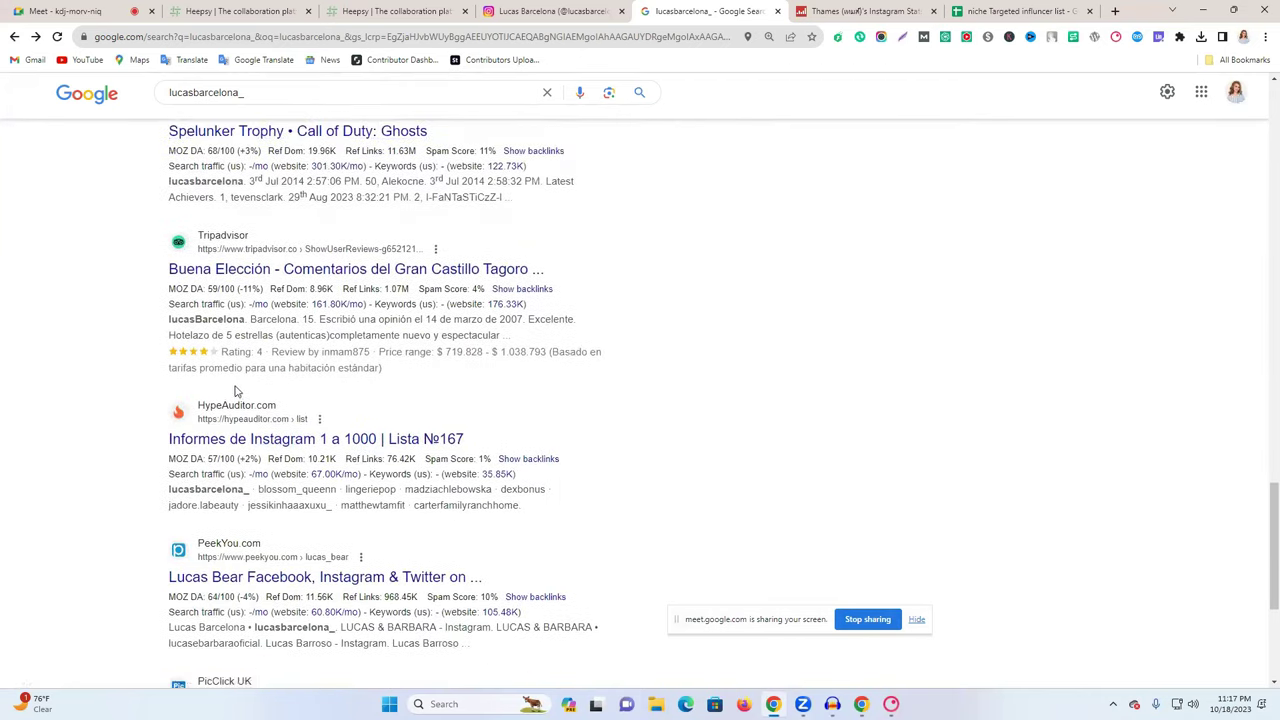
scroll(234, 393, "up", 17)
scroll(234, 390, "up", 2)
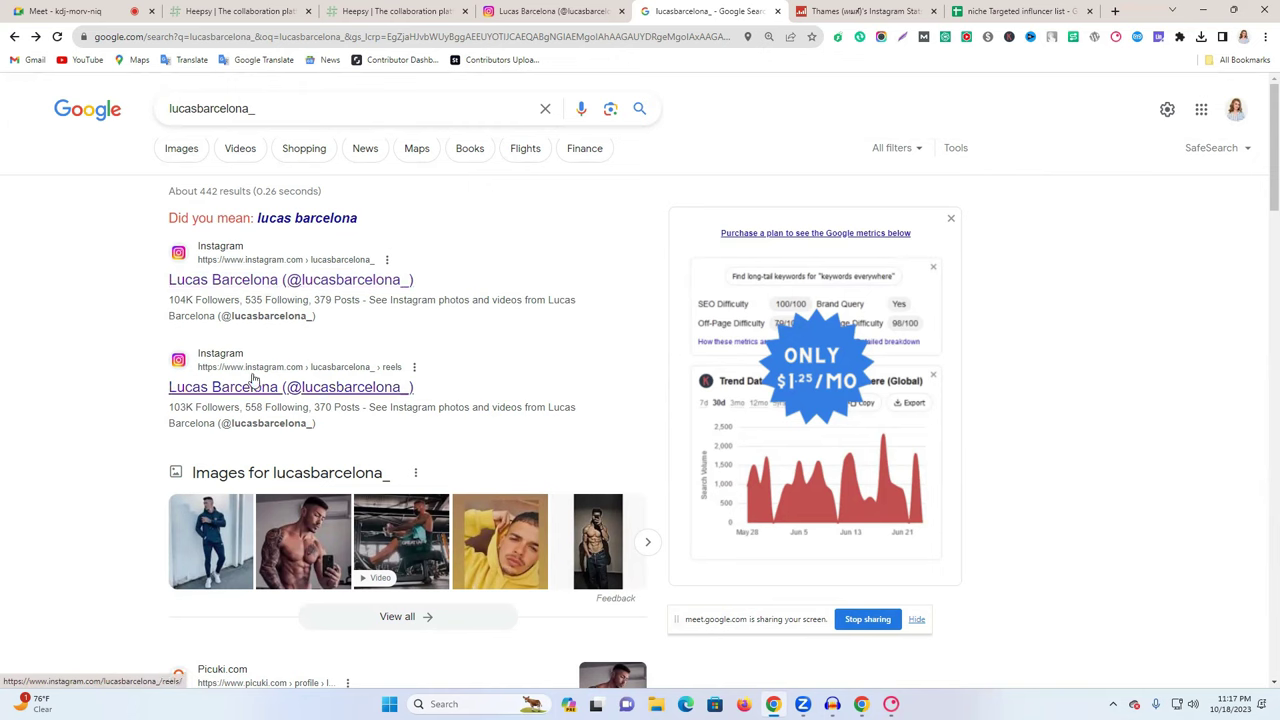
left_click(258, 385)
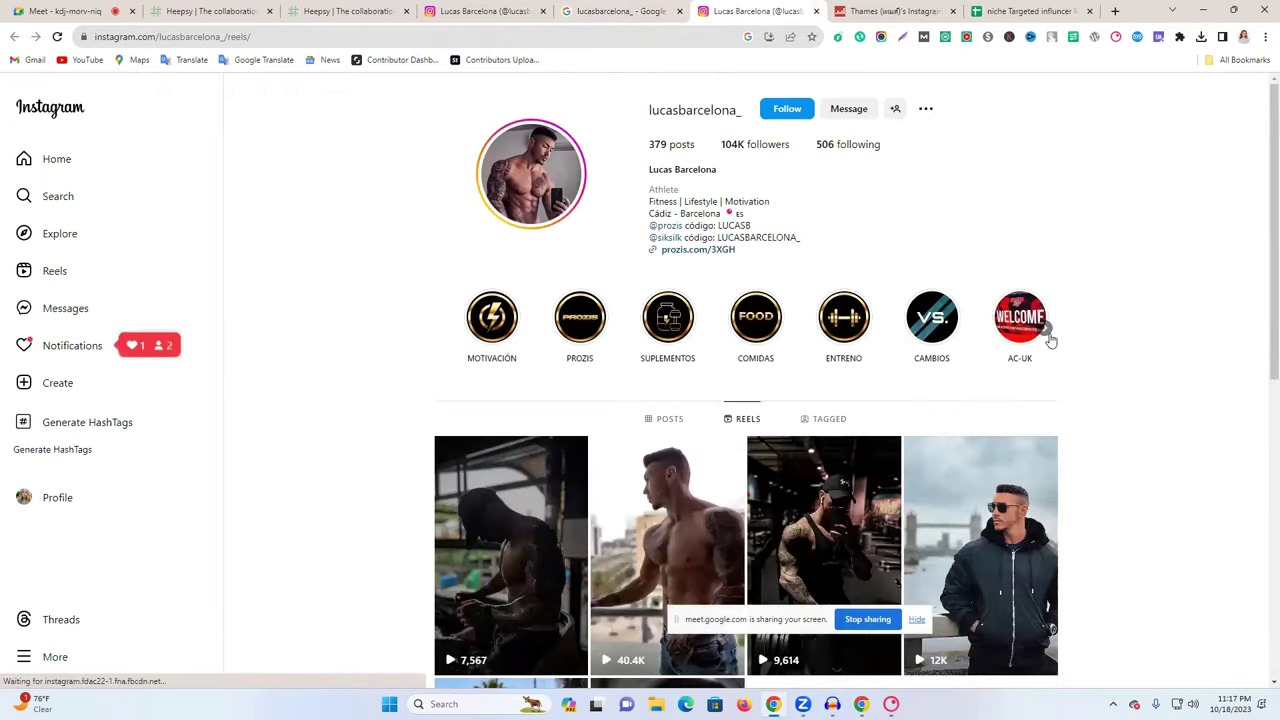
- Watch one of lucasbarcelona_'s reels and scroll its comments
left_click(498, 483)
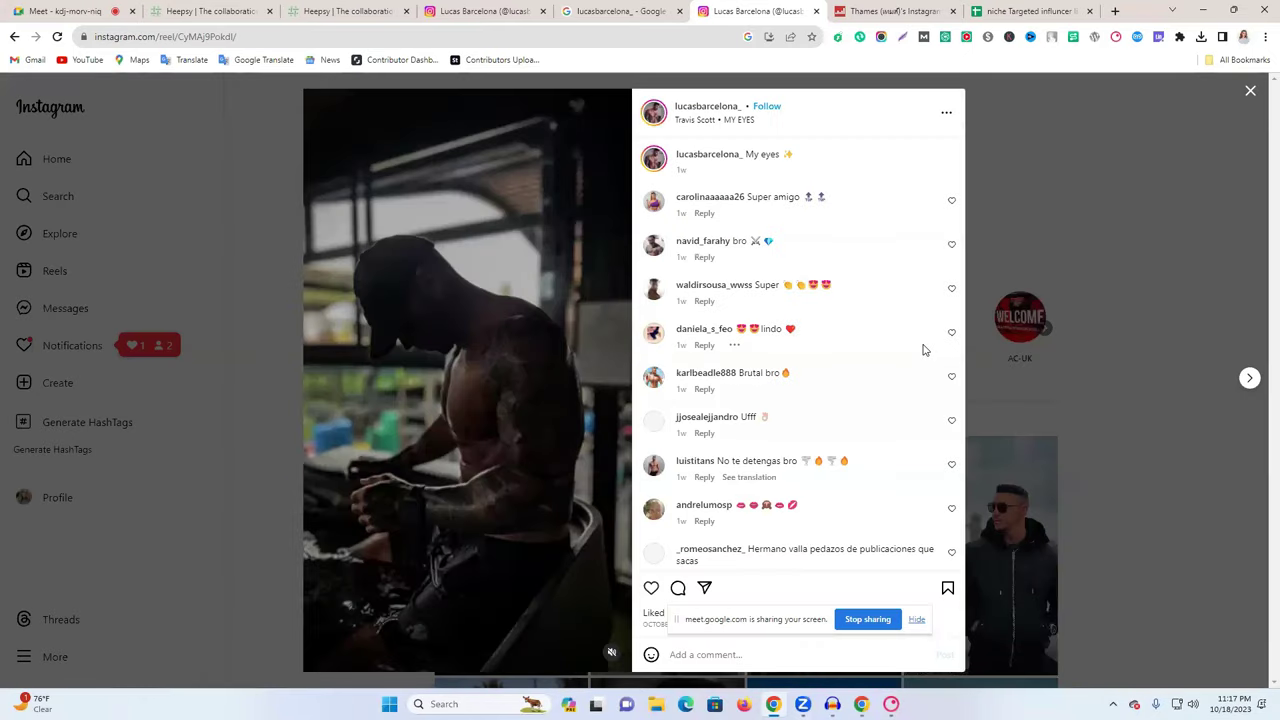
scroll(820, 330, "down", 2)
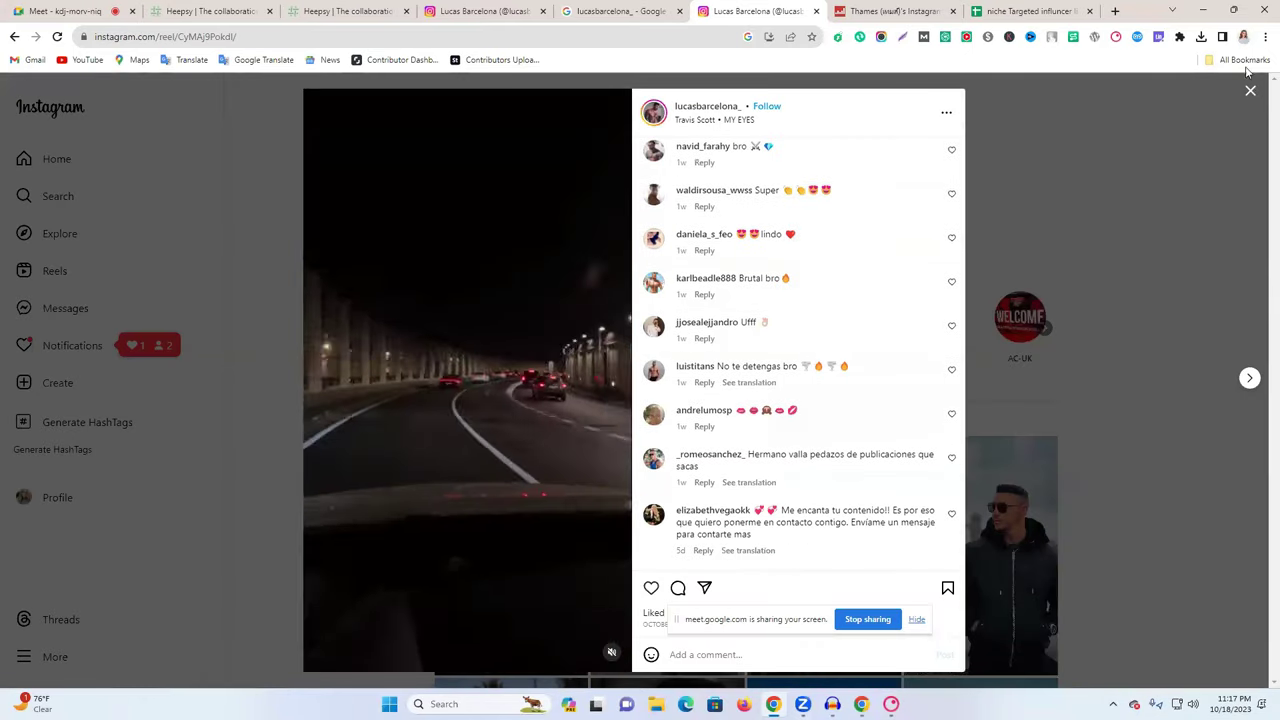
left_click(1190, 111)
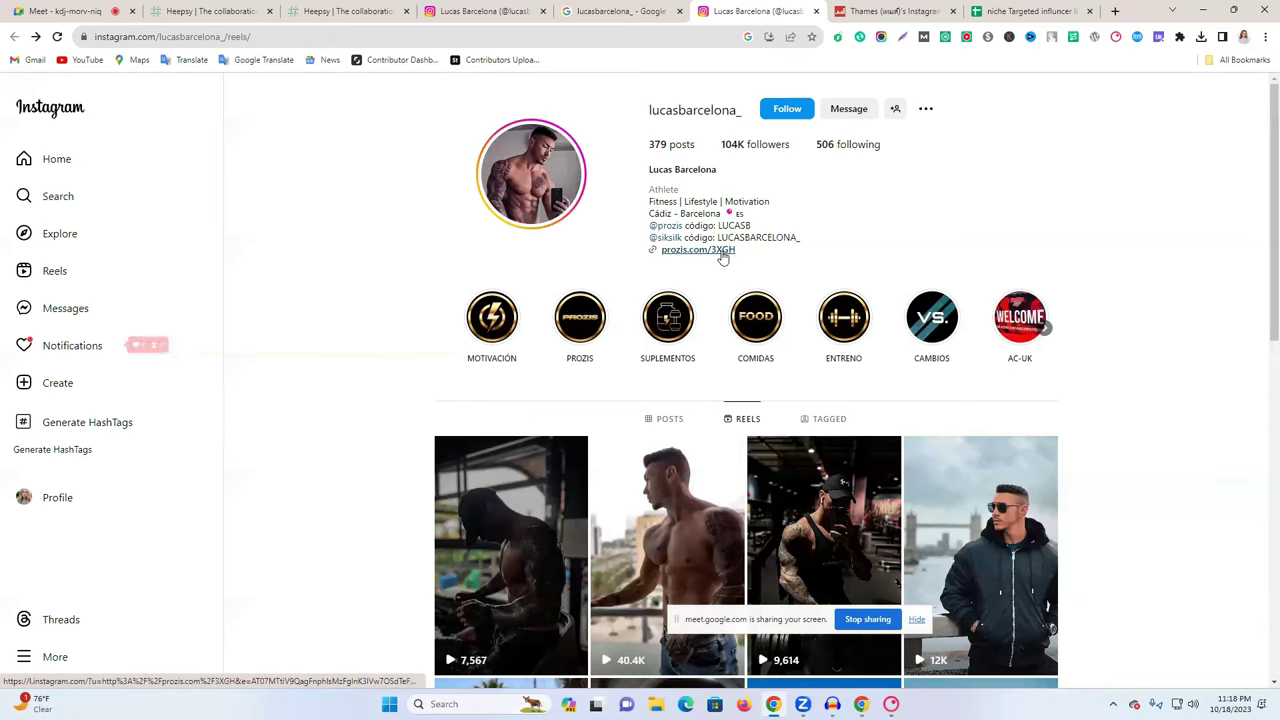
- Select the prozis.com link in his bio and open a new Incognito window
left_click_drag(760, 246, 676, 252)
left_click(813, 257)
left_click(625, 272)
left_click(748, 252)
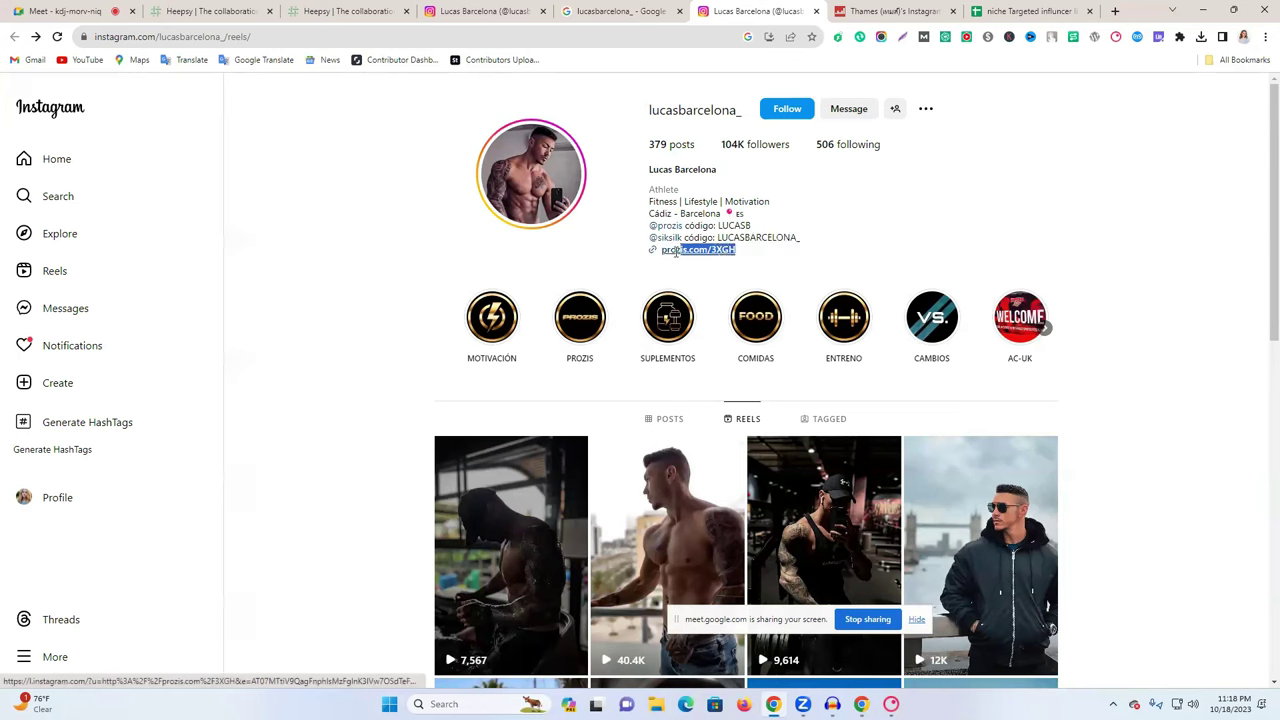
left_click(1265, 37)
left_click(1162, 93)
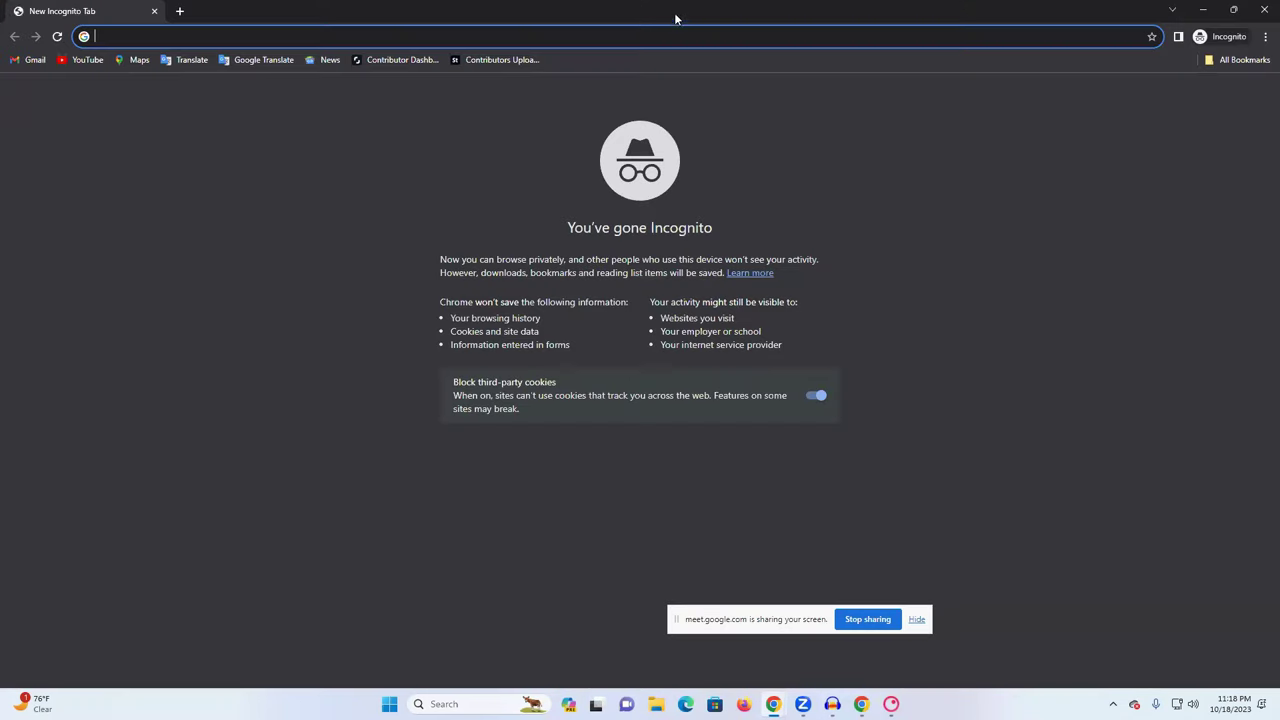